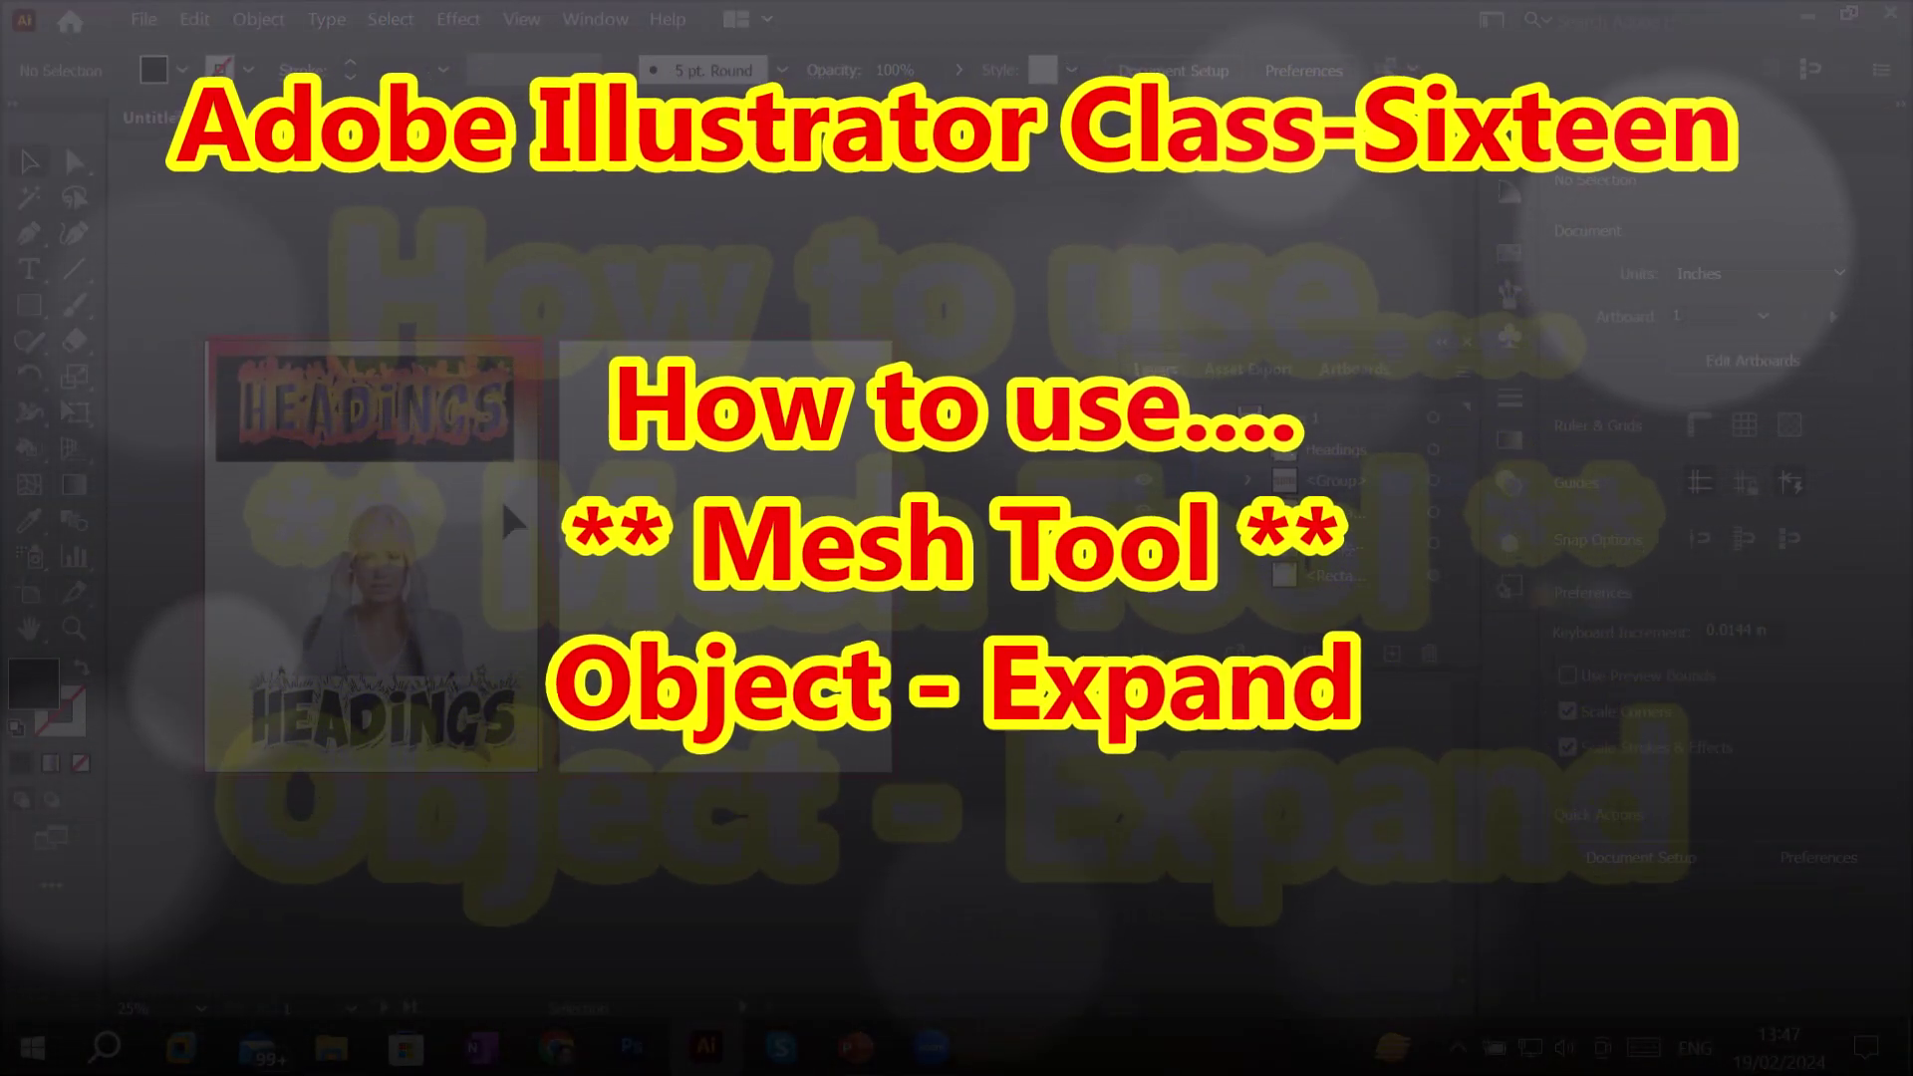
- Draw a rectangle over the second artboard and give it the default white fill and black stroke
right_click(21, 317)
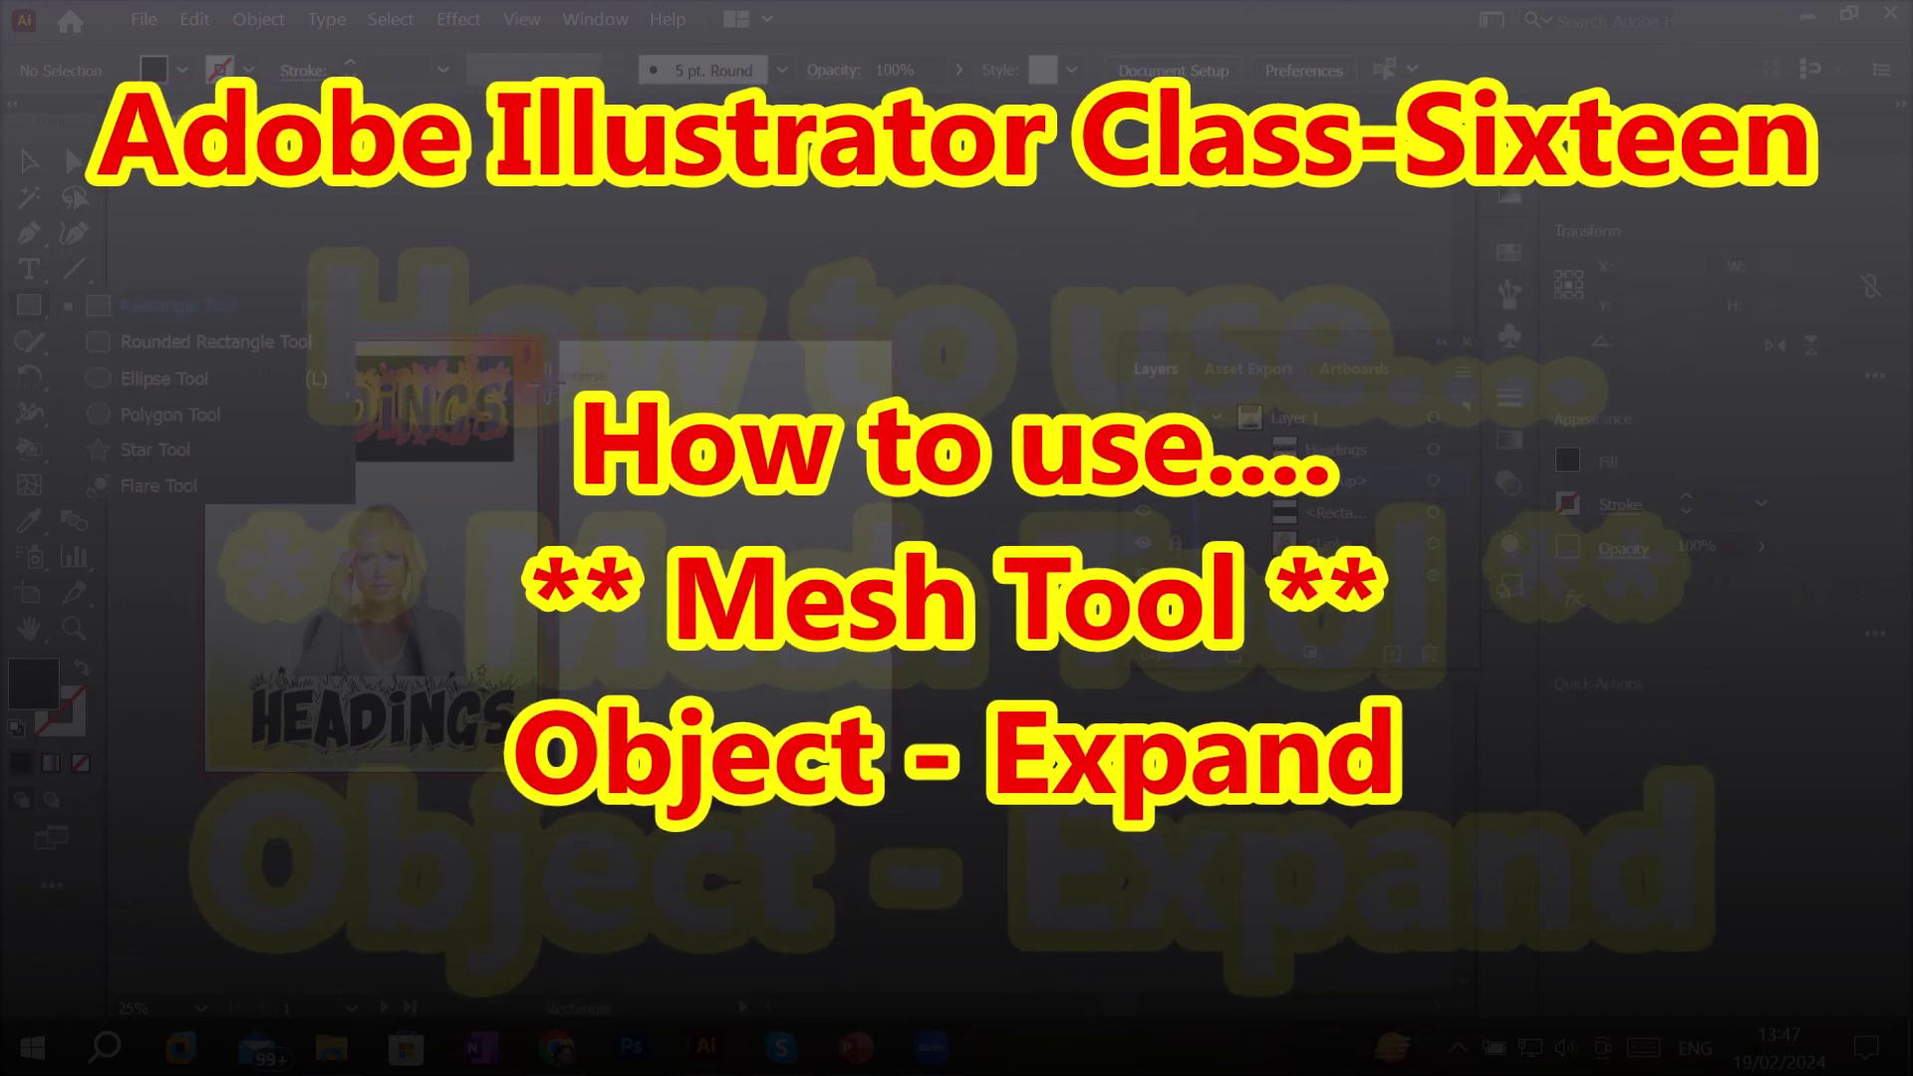
left_click(179, 306)
left_click_drag(559, 341, 898, 774)
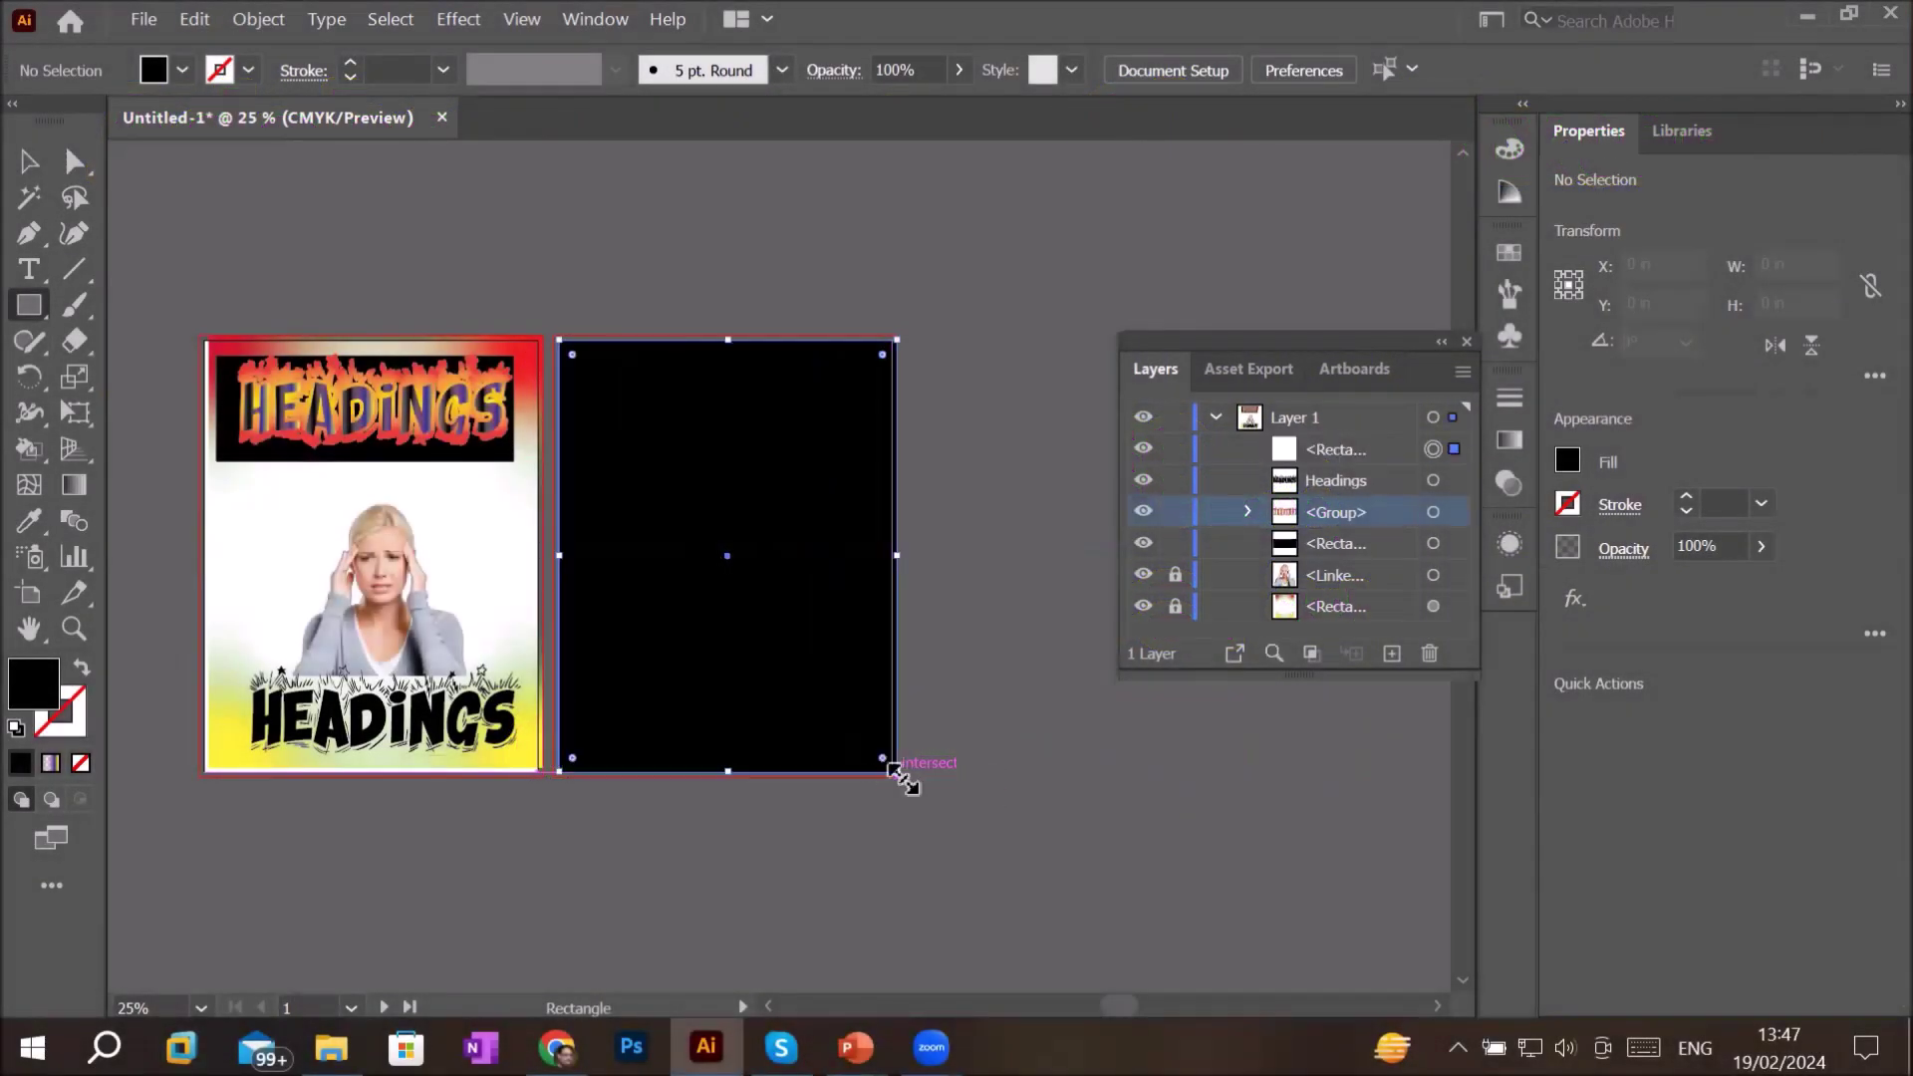
left_click(15, 729)
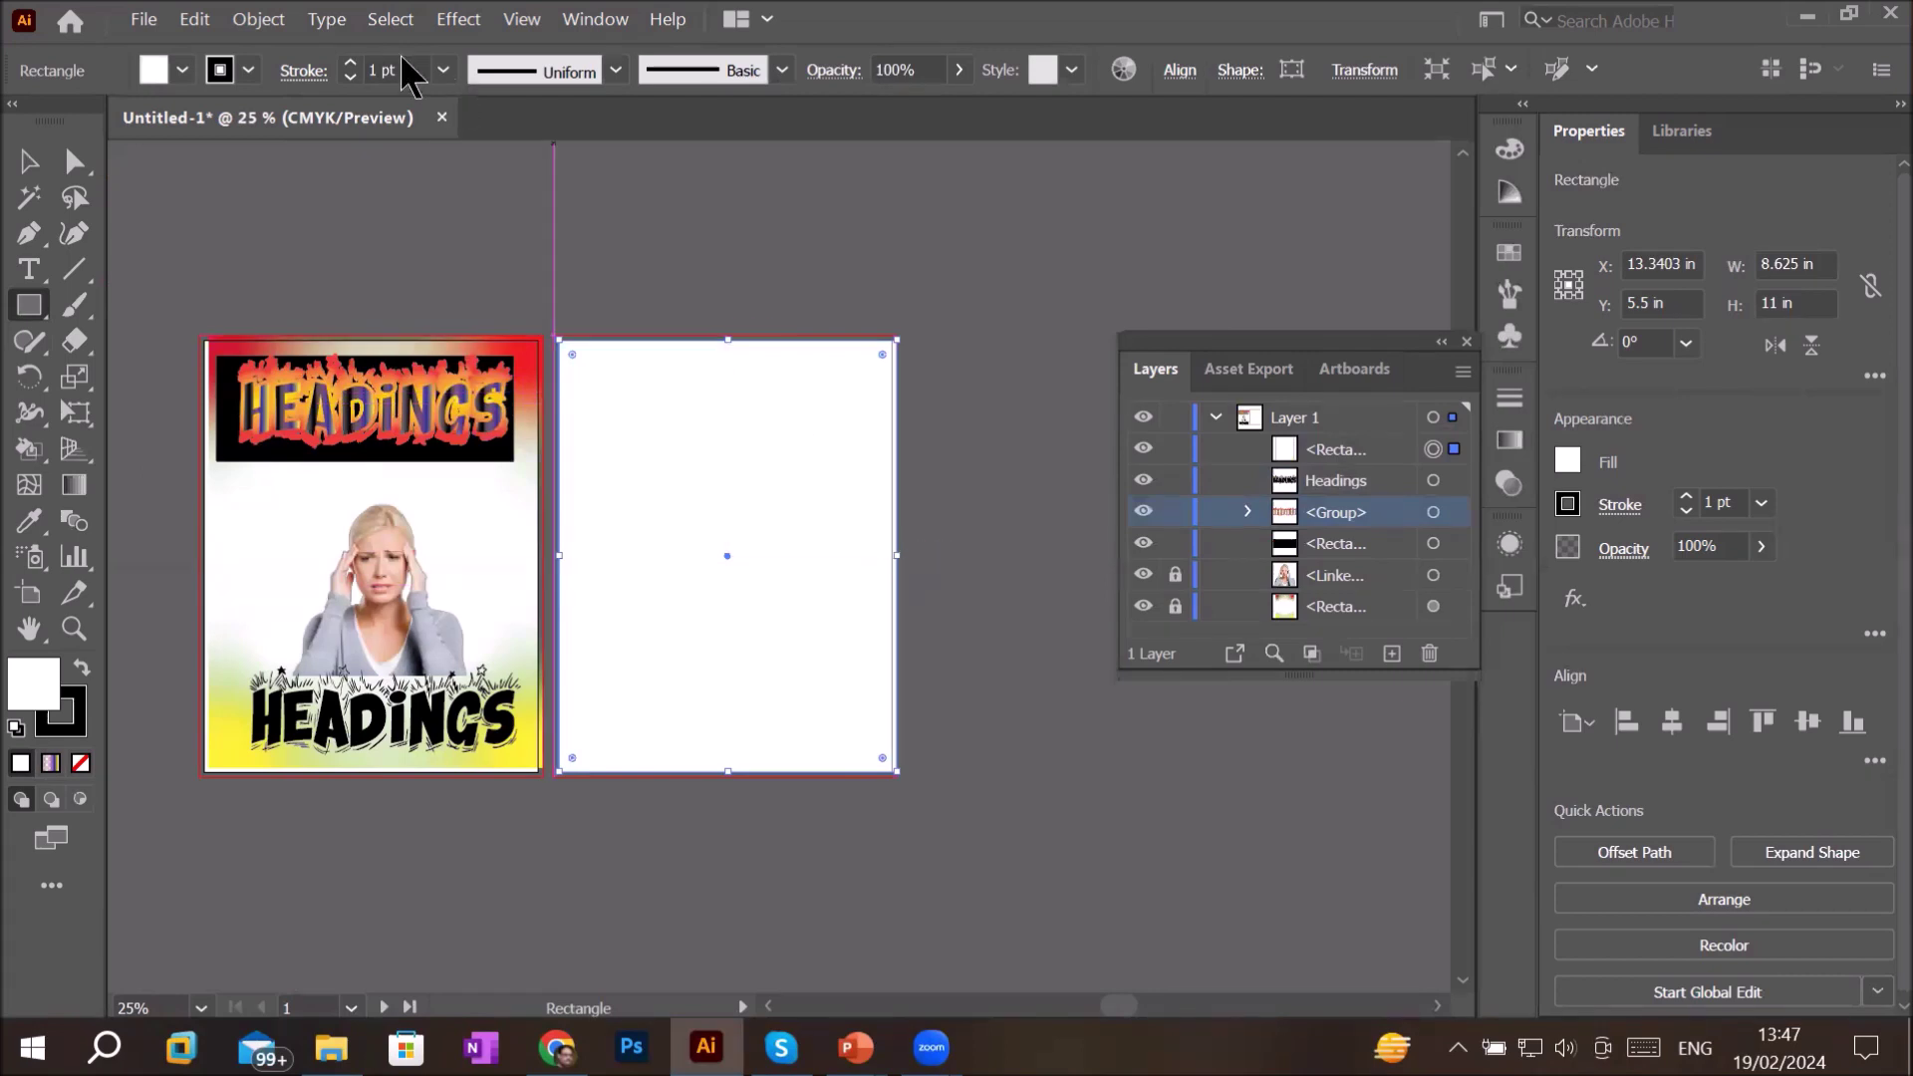
- Raise the stroke to about 14 pt and fit the rectangle to 8.2548 × 11 in
left_click(350, 62)
left_click(350, 62)
left_click(350, 64)
left_click(349, 63)
left_click(350, 62)
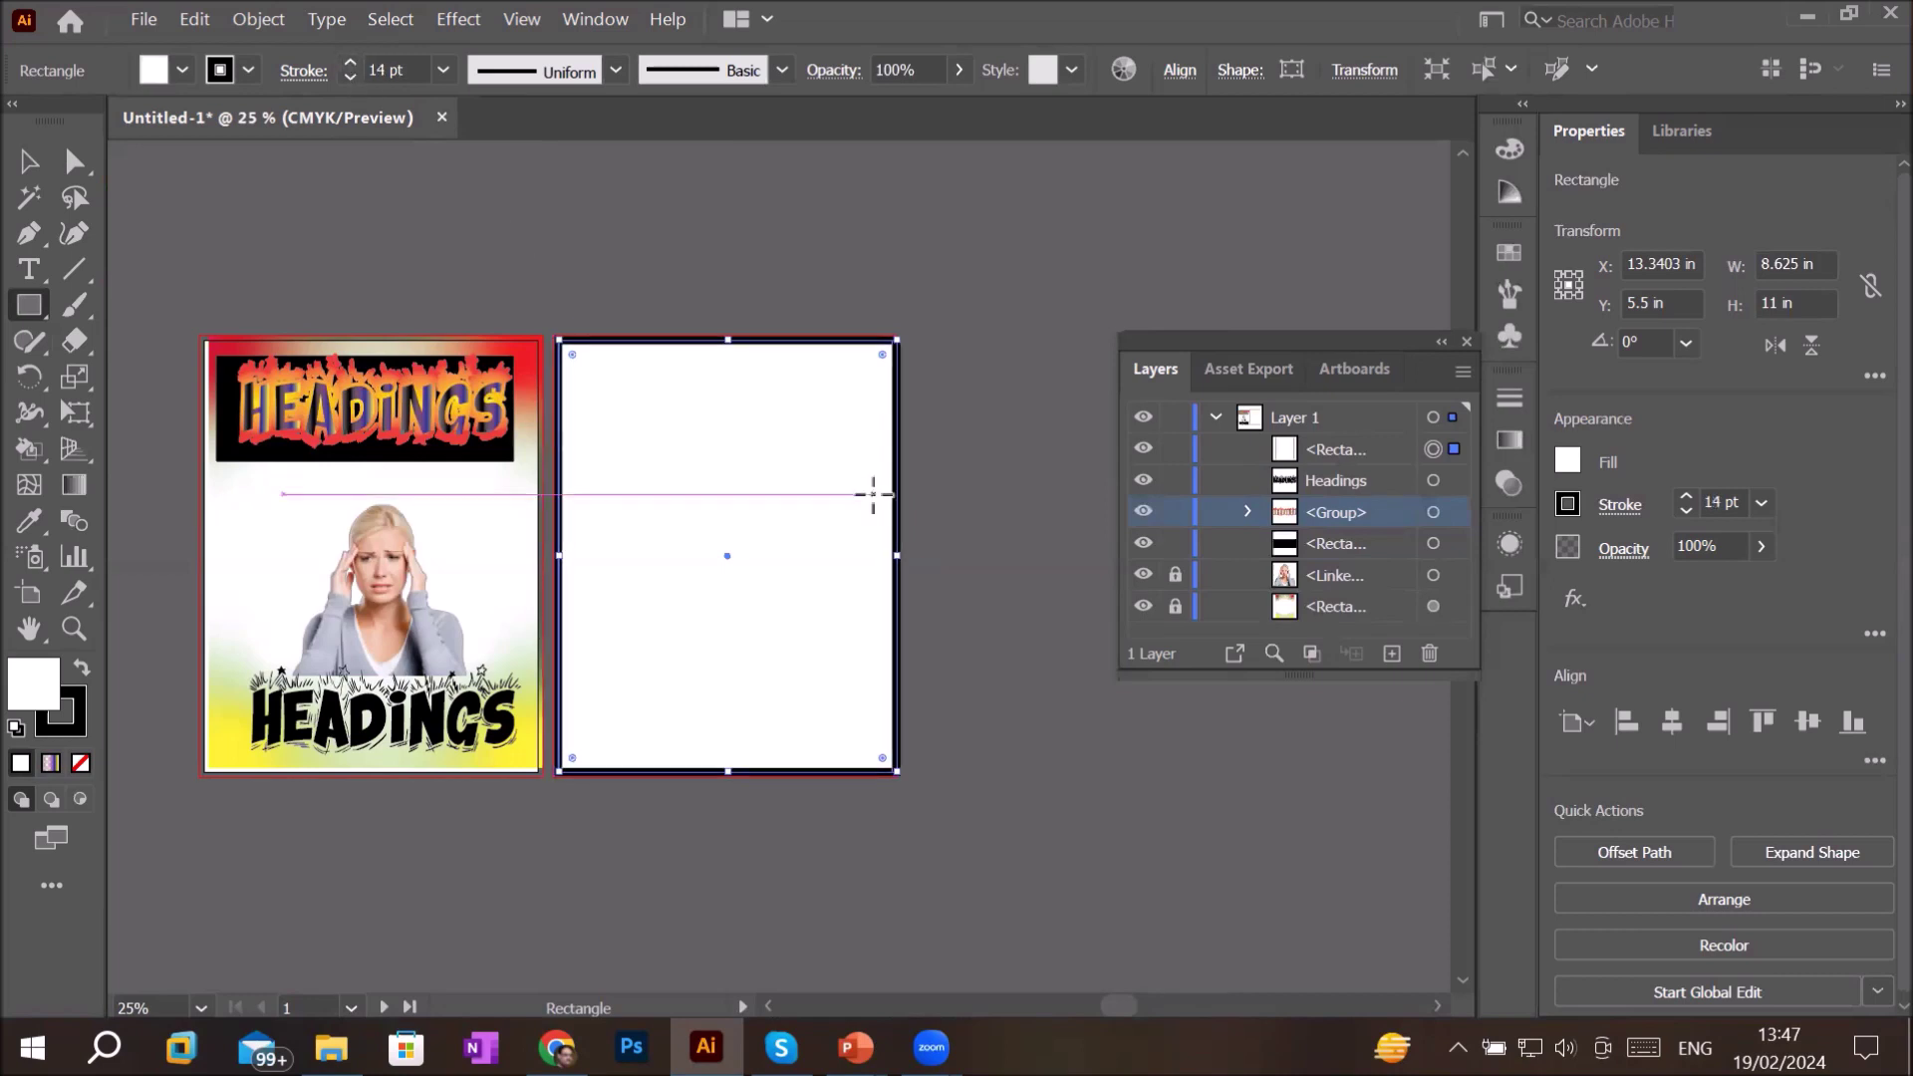
left_click_drag(901, 555, 888, 555)
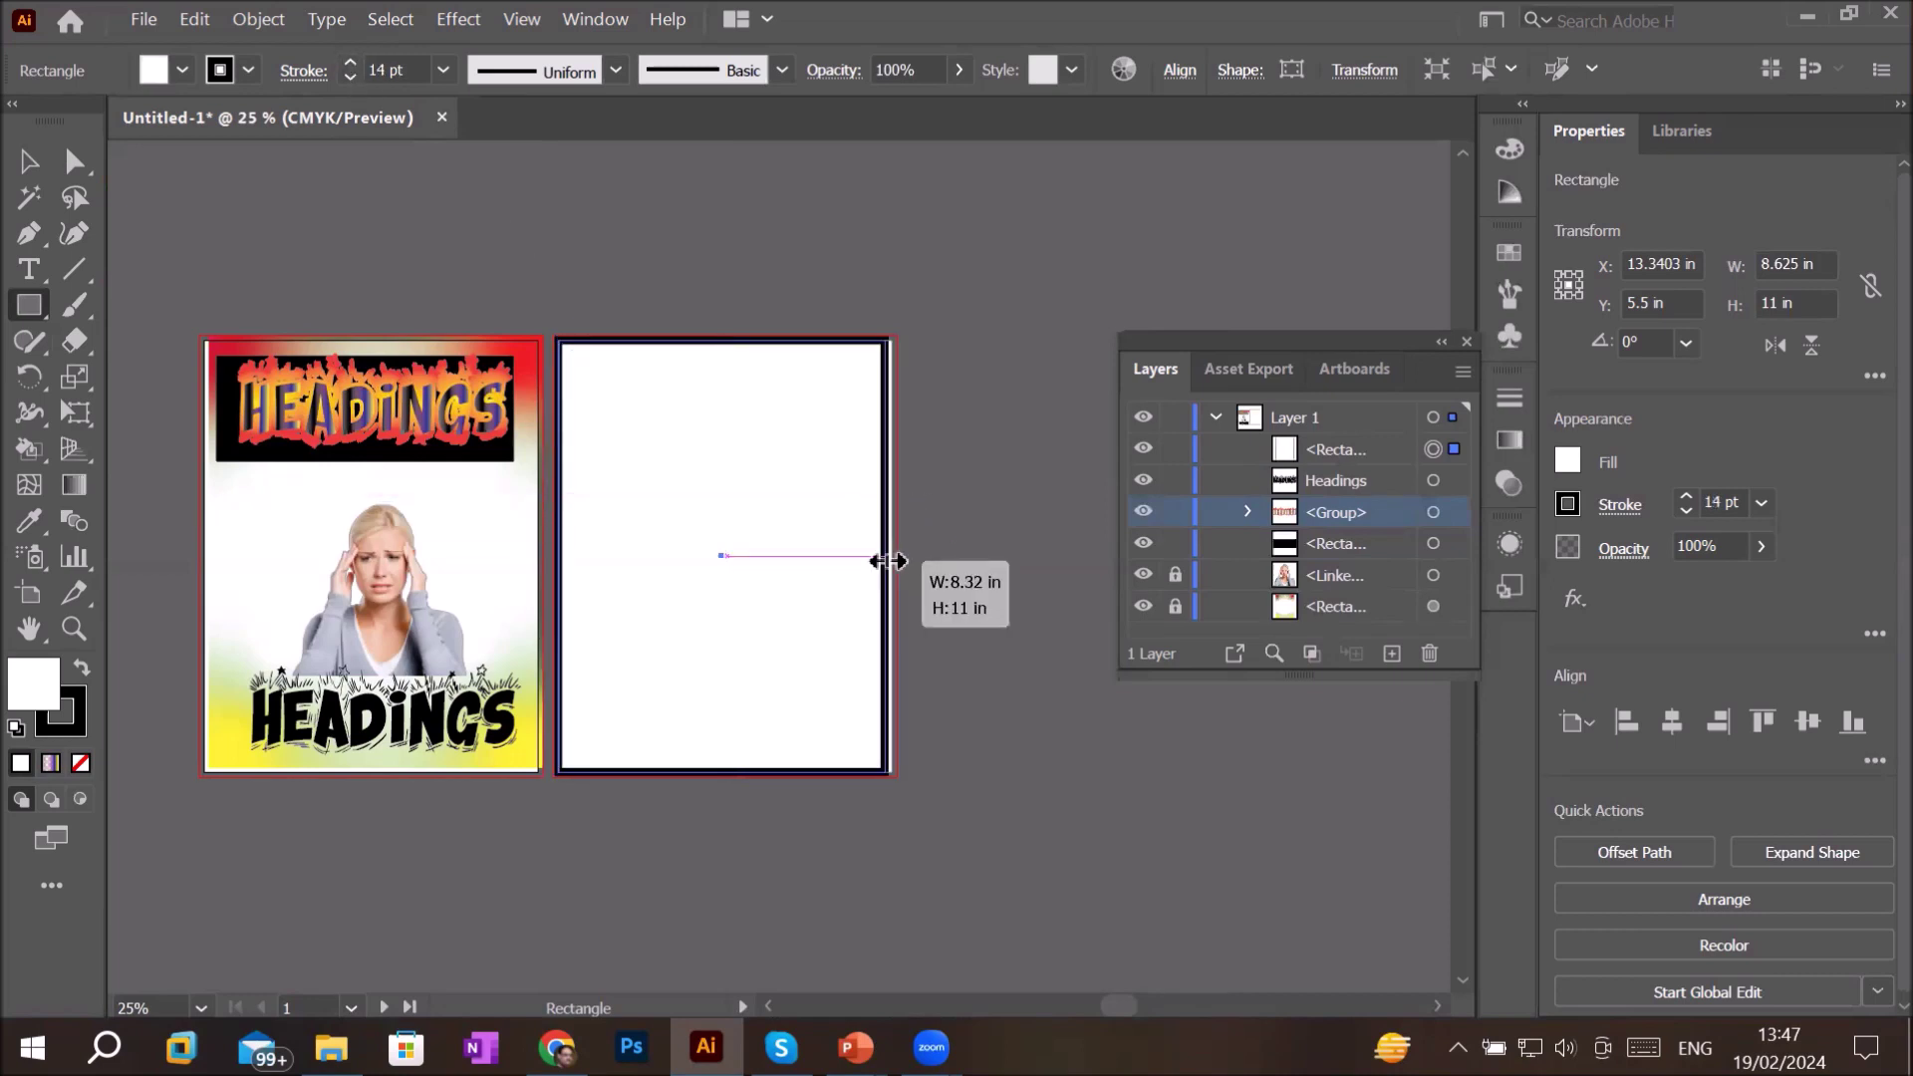
left_click_drag(725, 337, 729, 342)
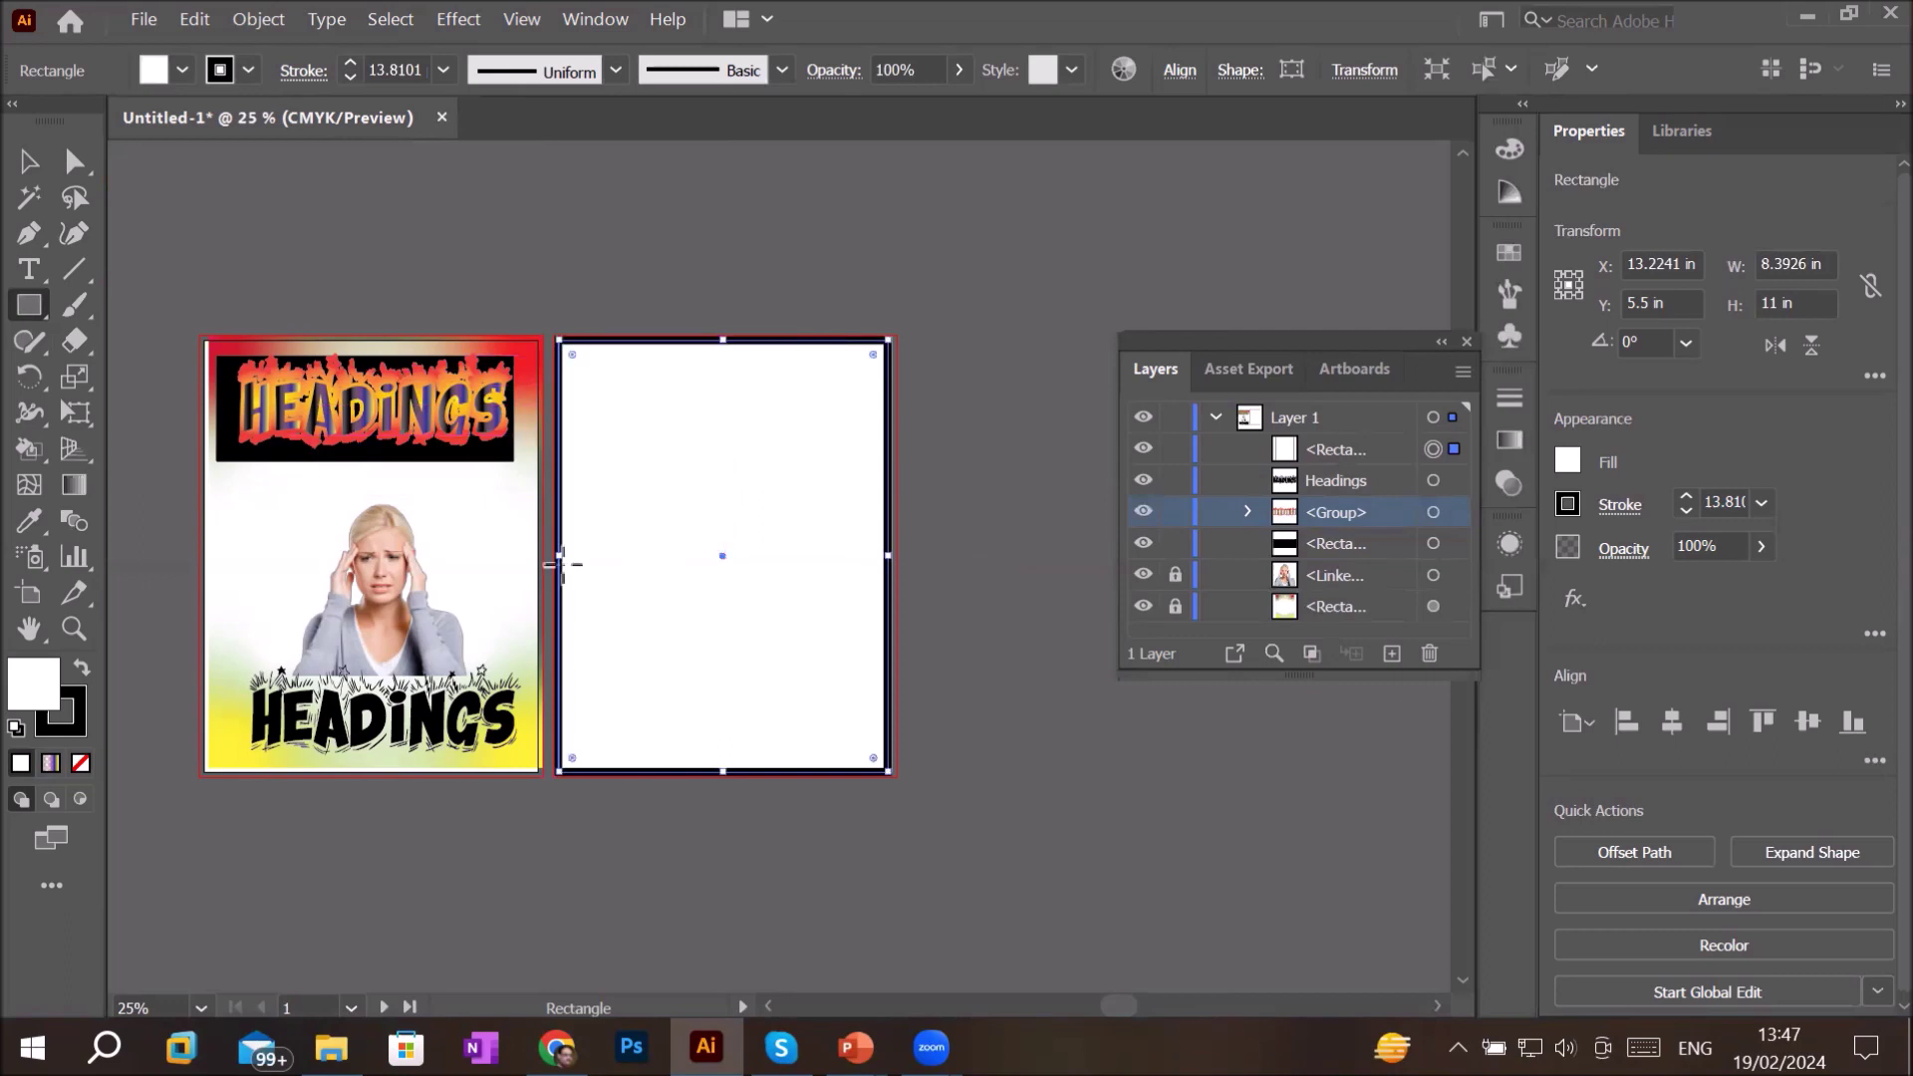
left_click_drag(559, 563, 565, 563)
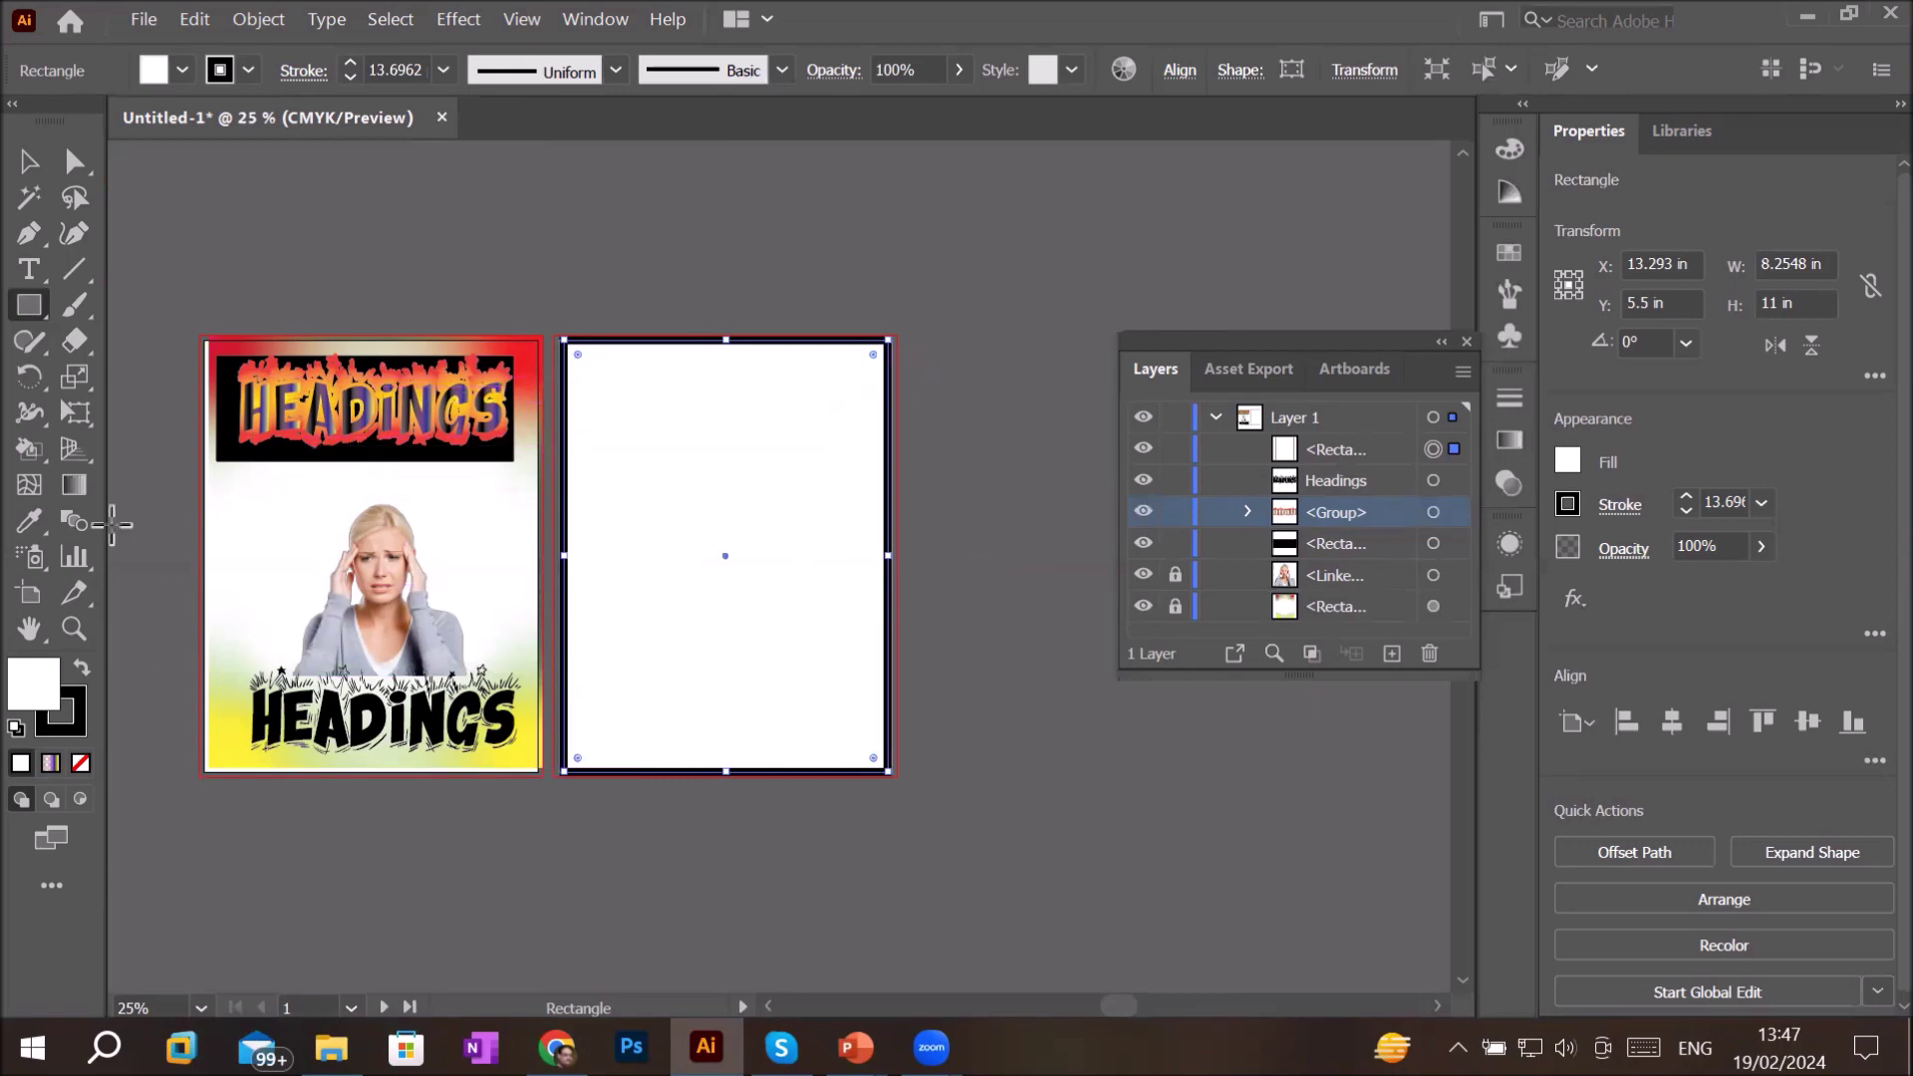
left_click(30, 486)
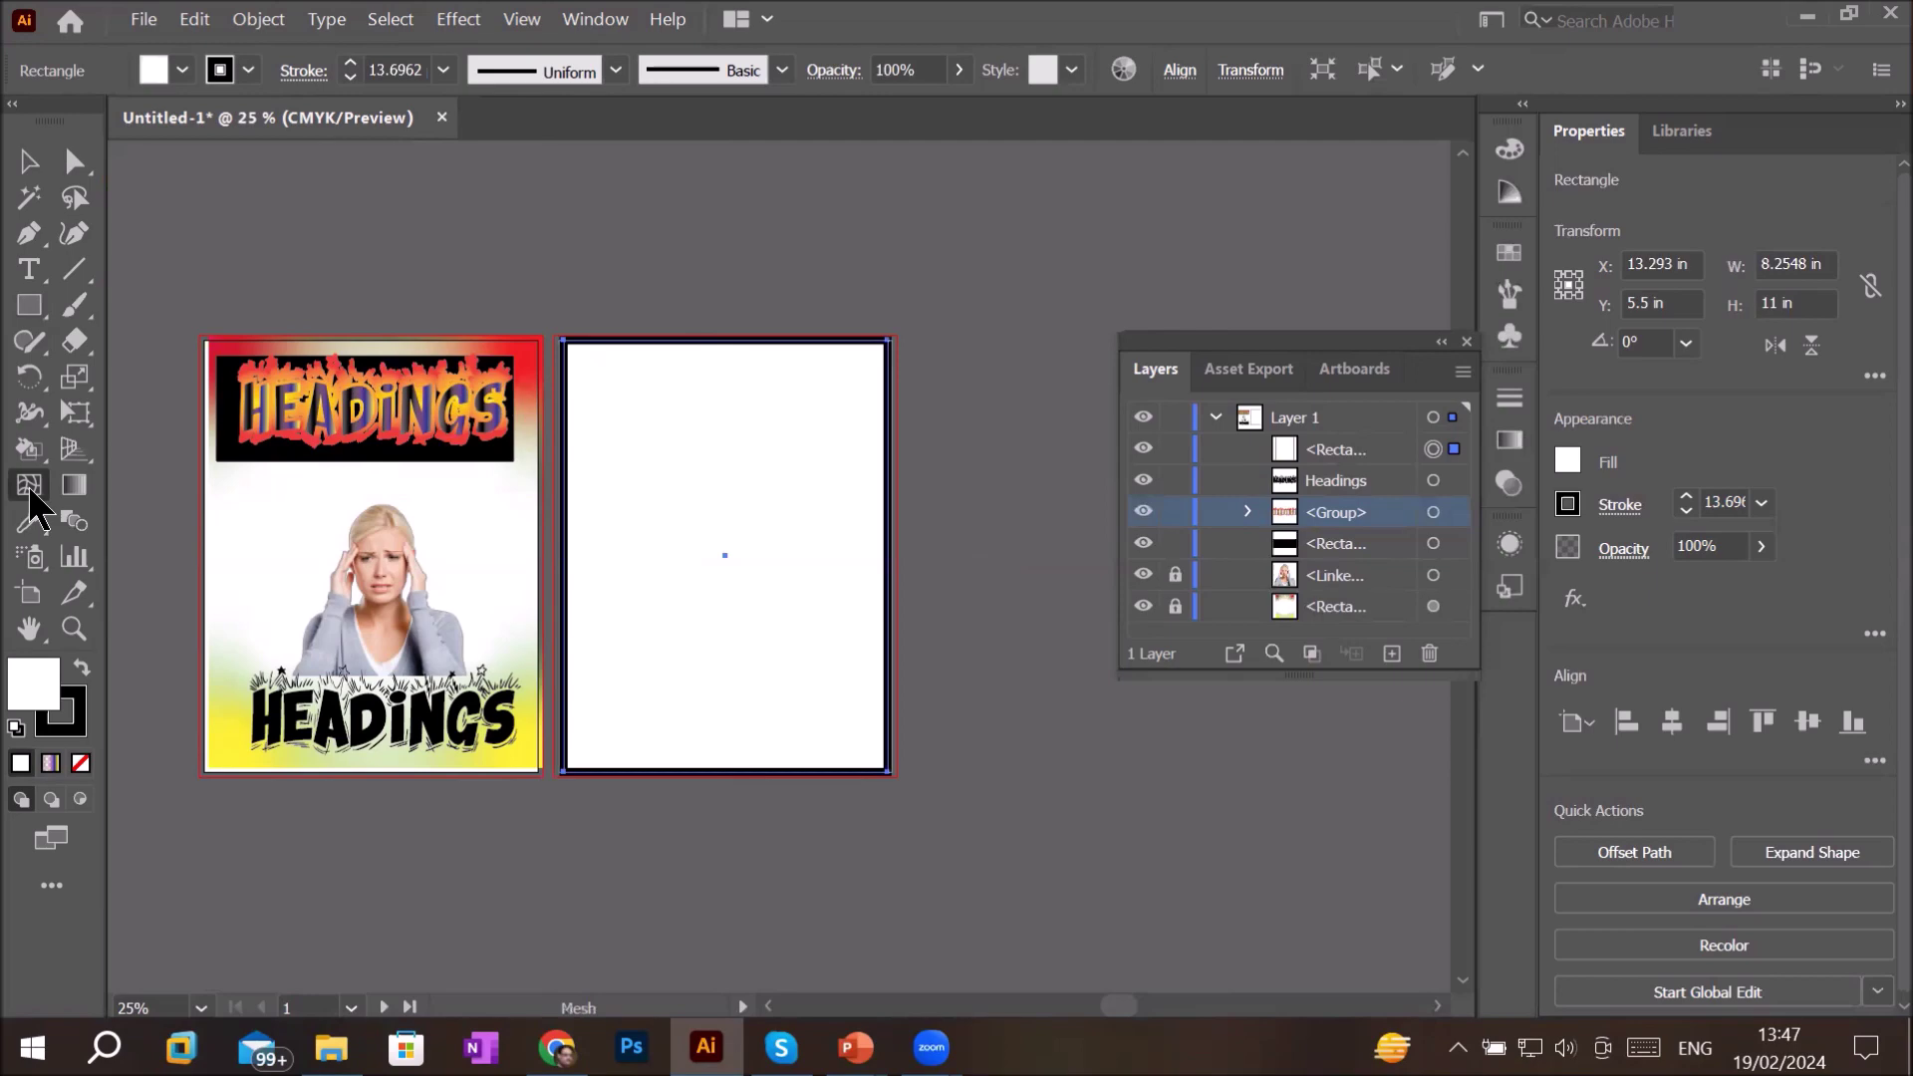
- Choose Create Gradient Mesh from the Object menu for the white rectangle
left_click(261, 20)
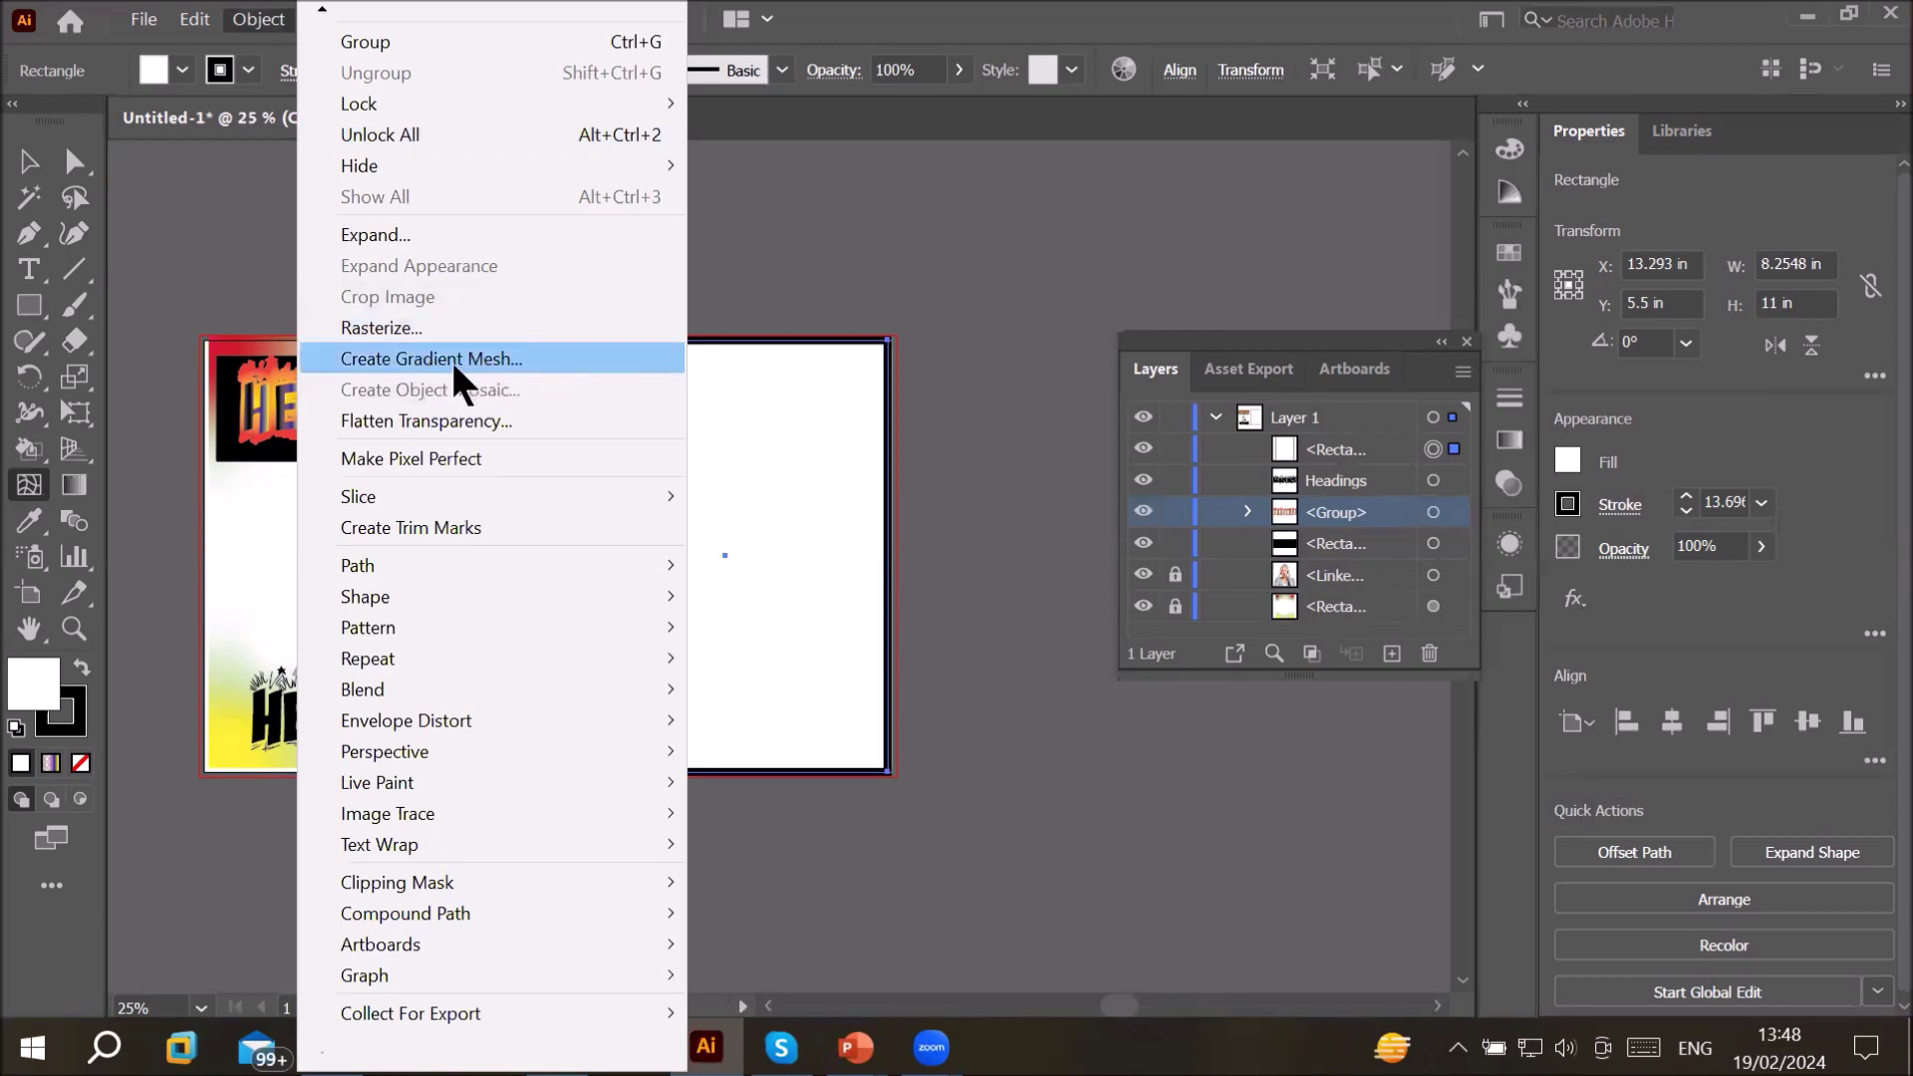
left_click(256, 24)
left_click(257, 19)
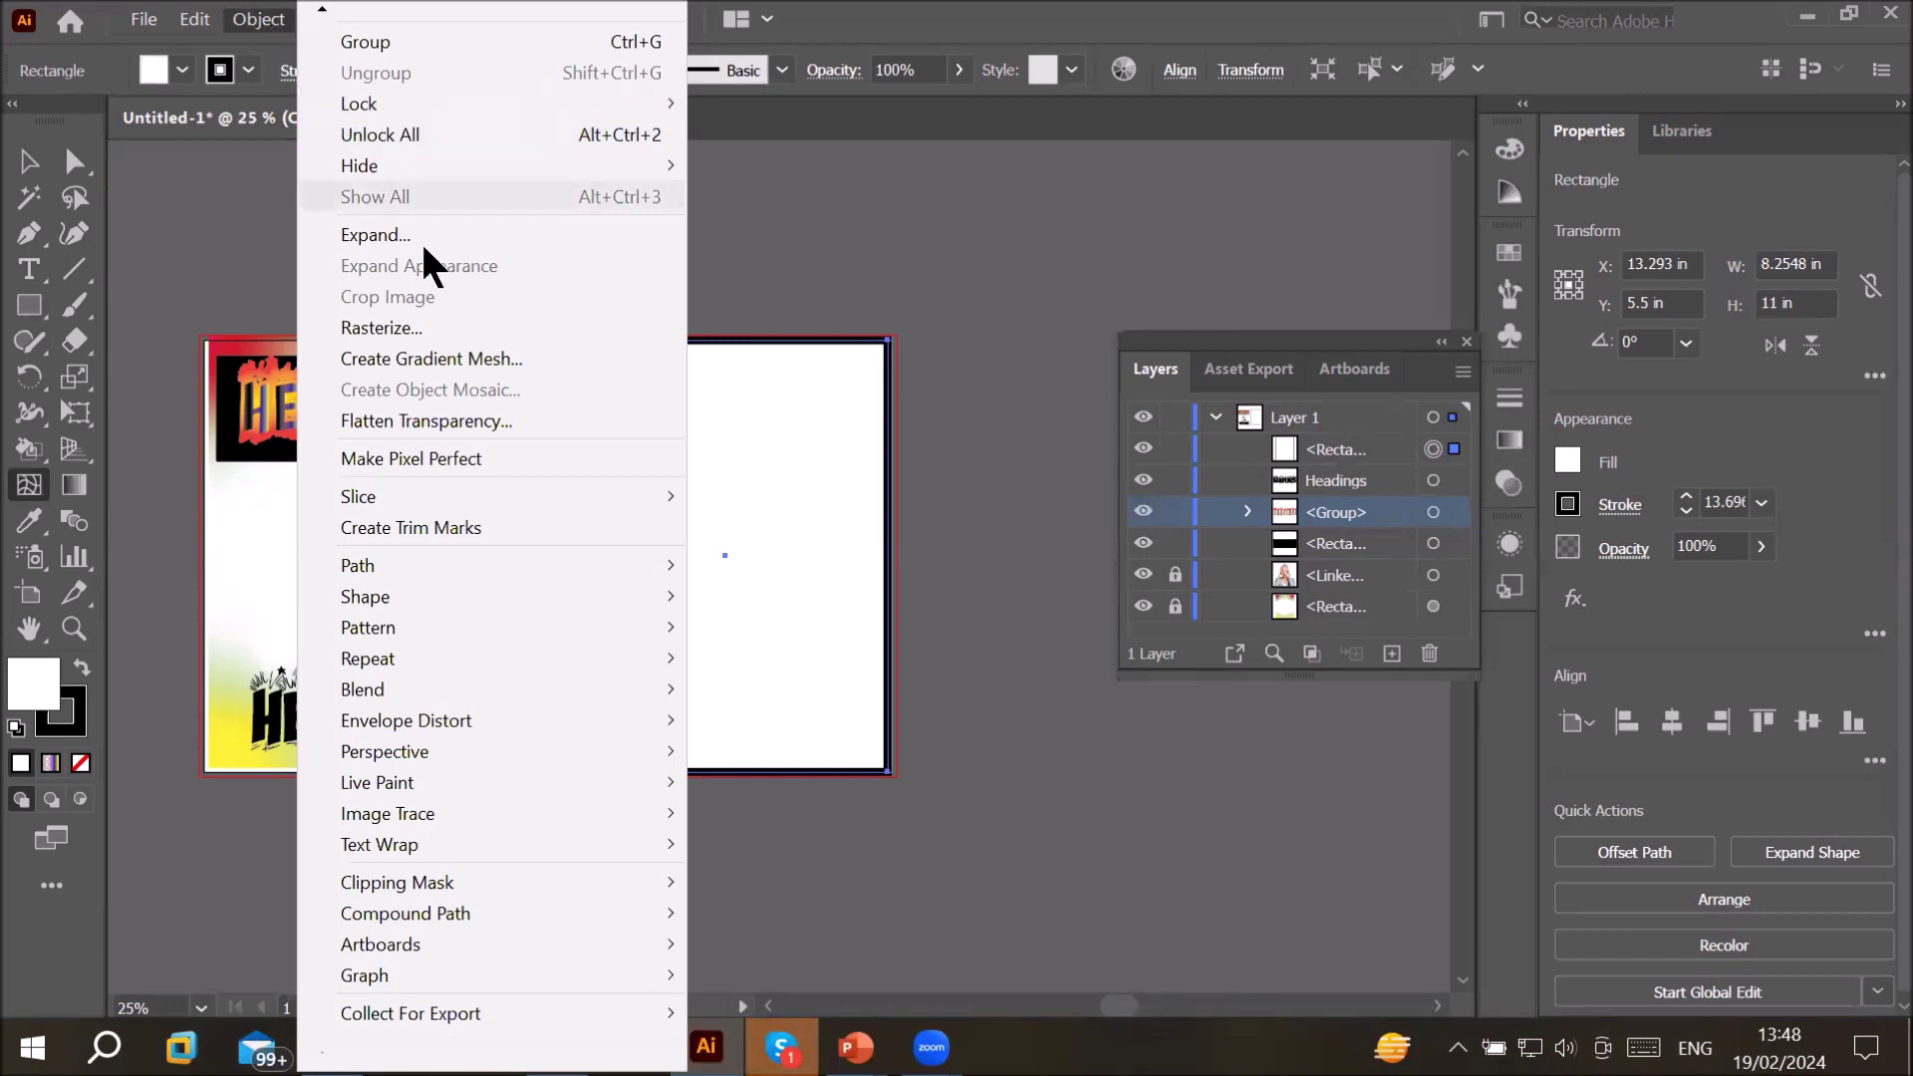
left_click(422, 357)
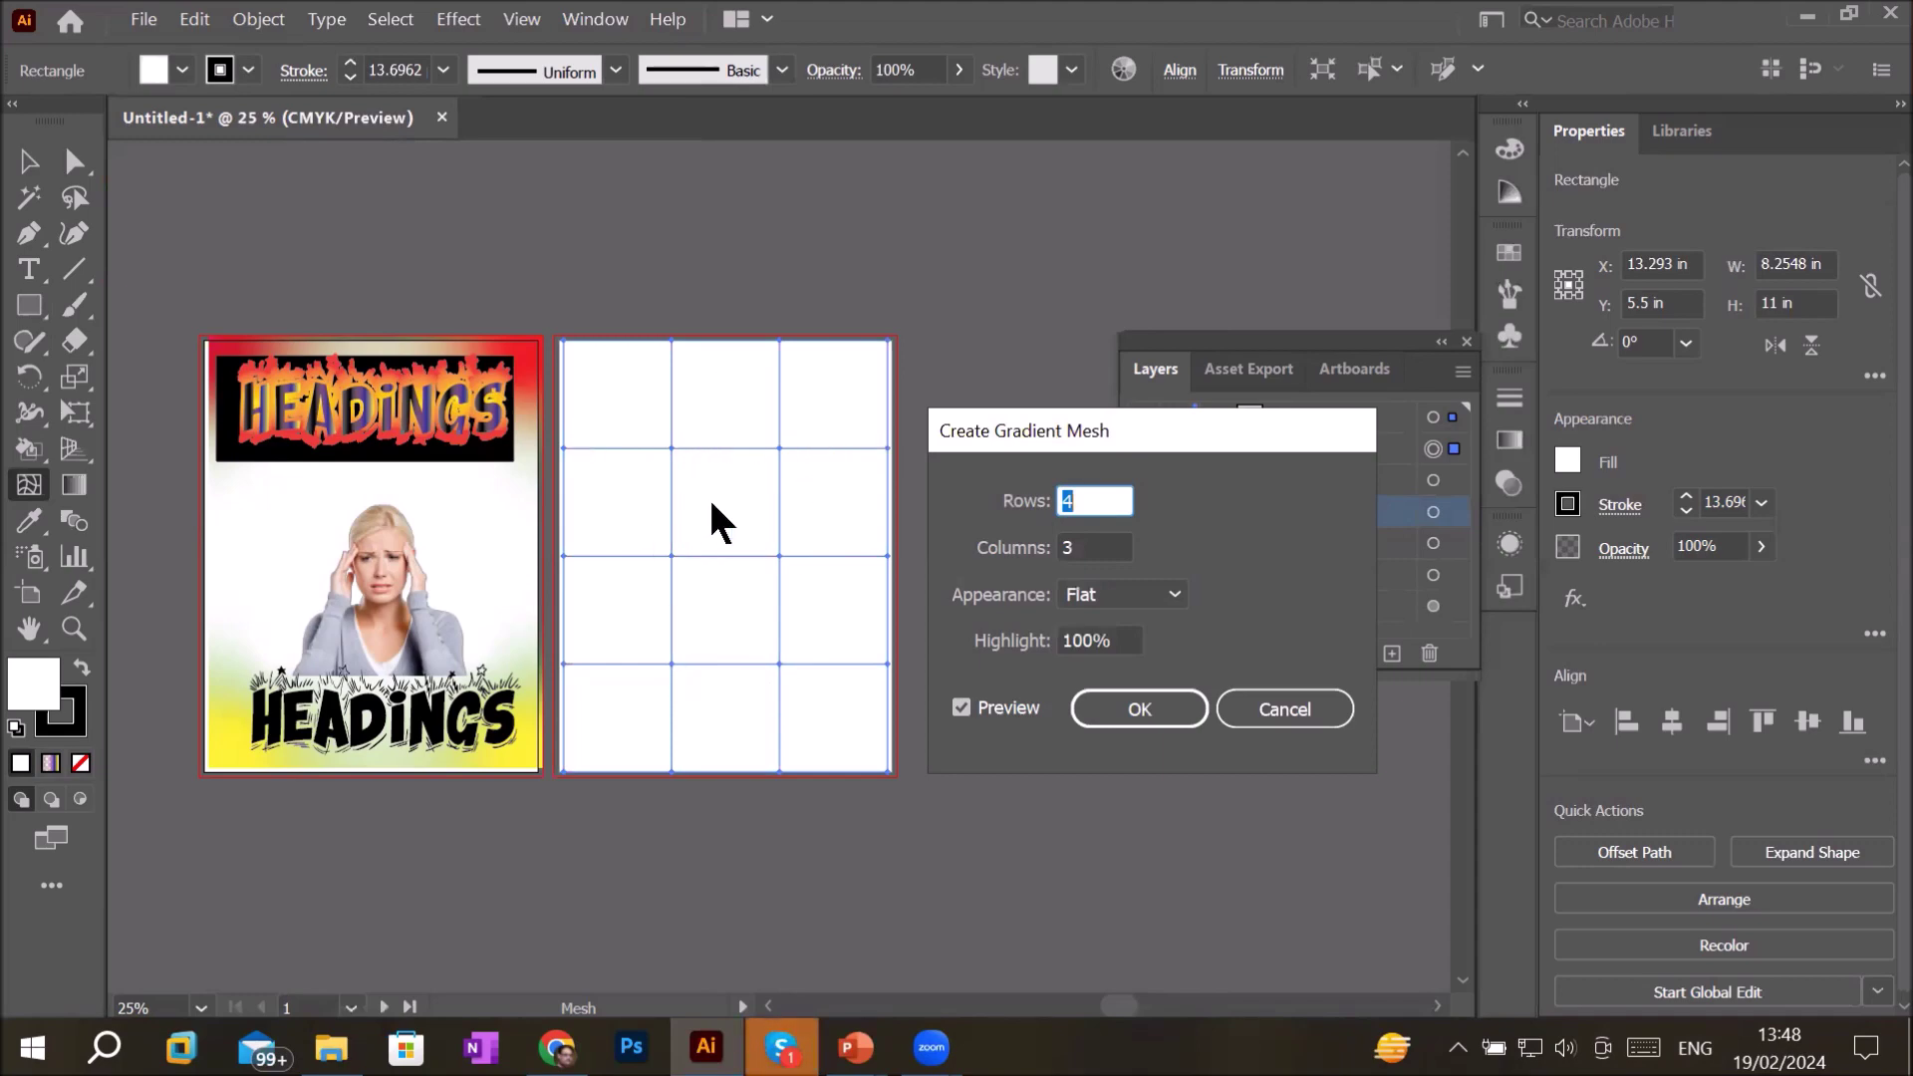
- Create the gradient mesh with 4 rows, 3 columns and Flat appearance
key("Up")
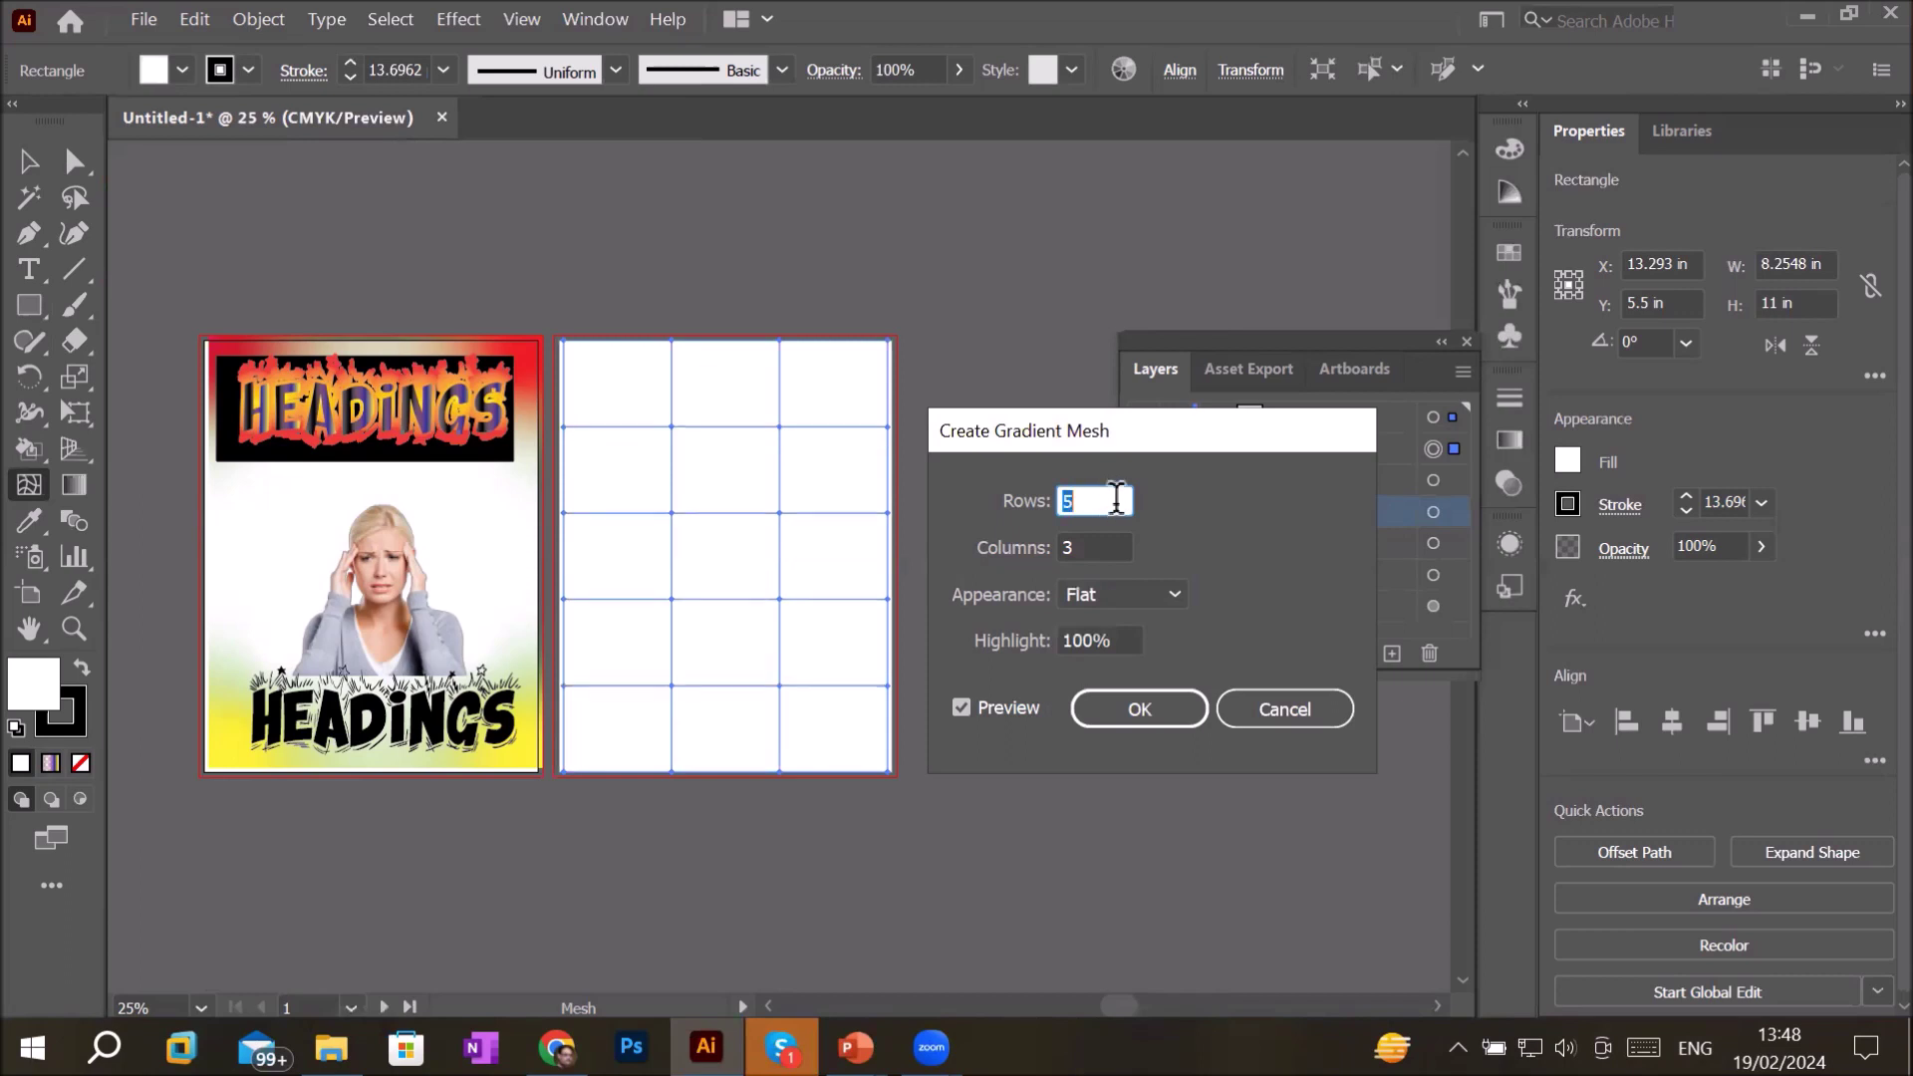
key("Up")
key("Up")
key("Up")
key("Up")
key("Up")
key("Down")
key("Down")
key("Down")
key("Down")
key("Down")
key("Down")
key("Down")
key("Down")
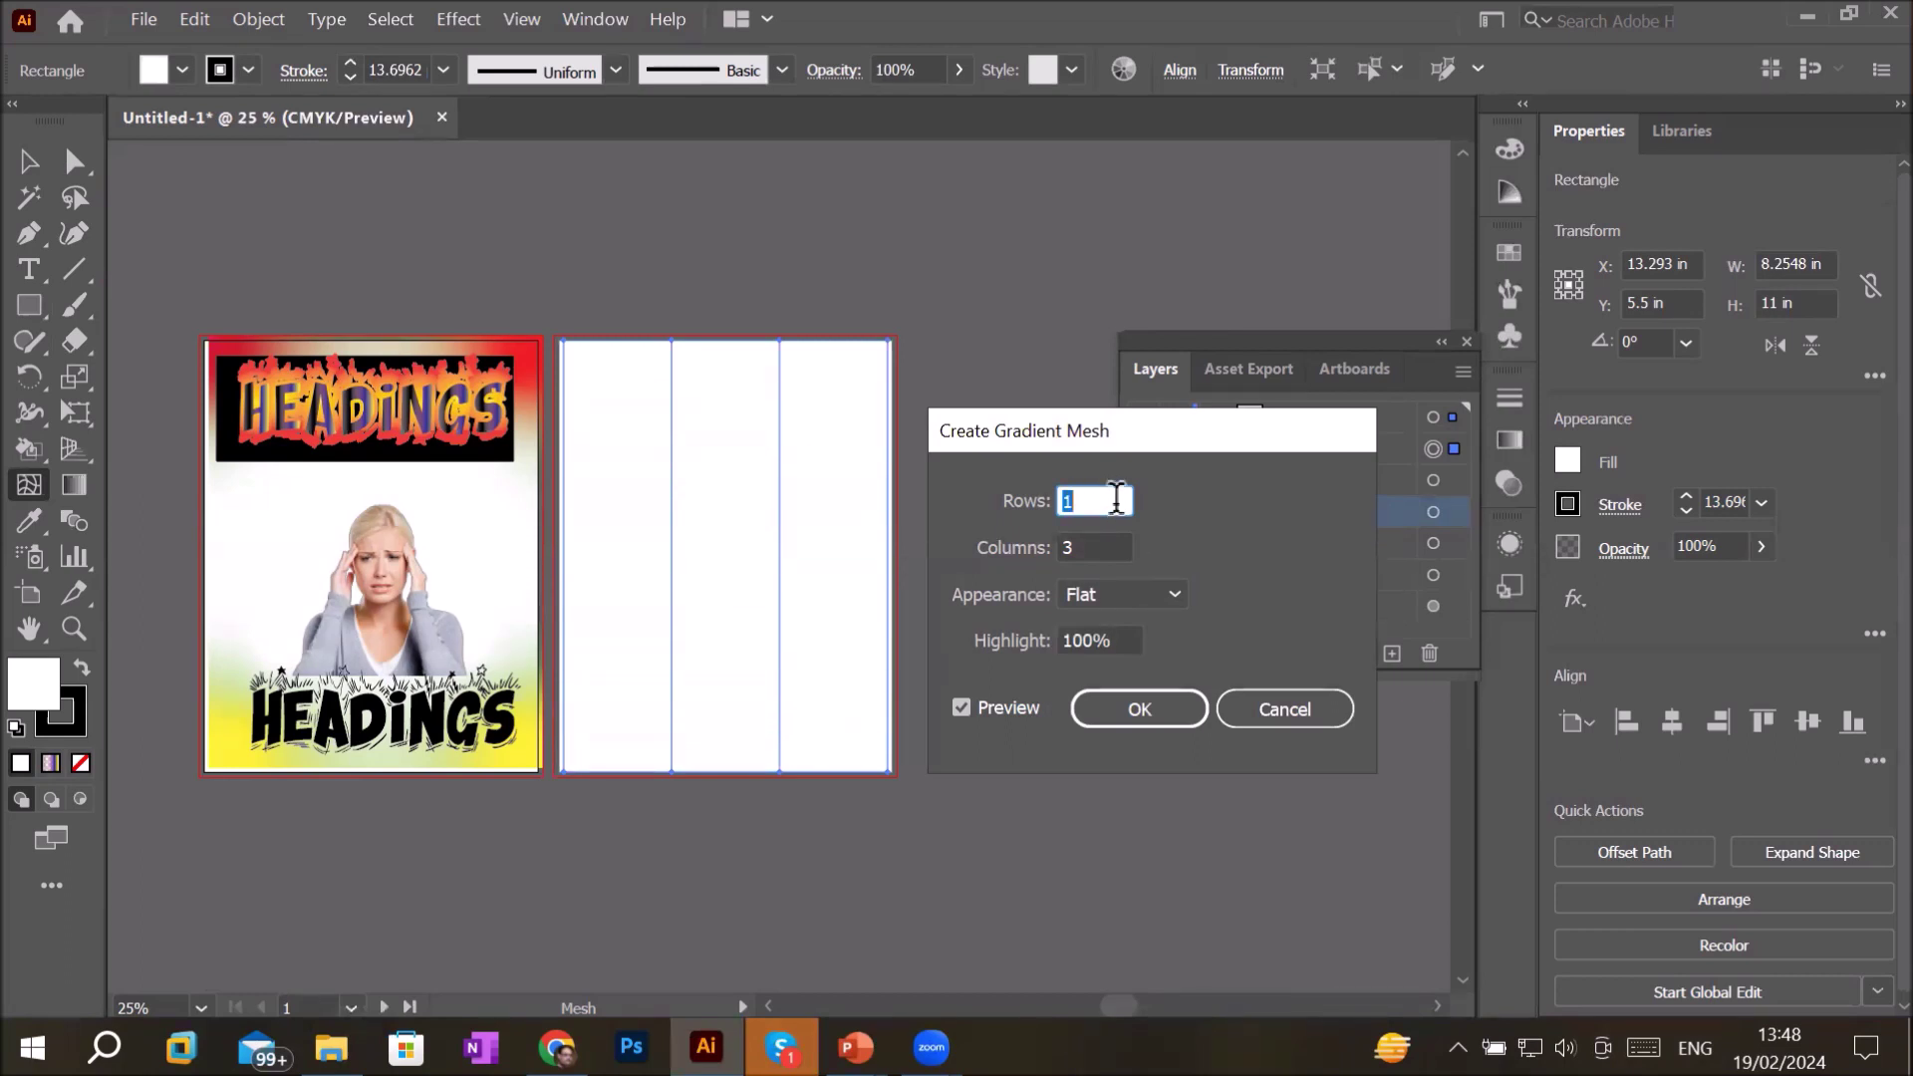
key("Up")
key("Up")
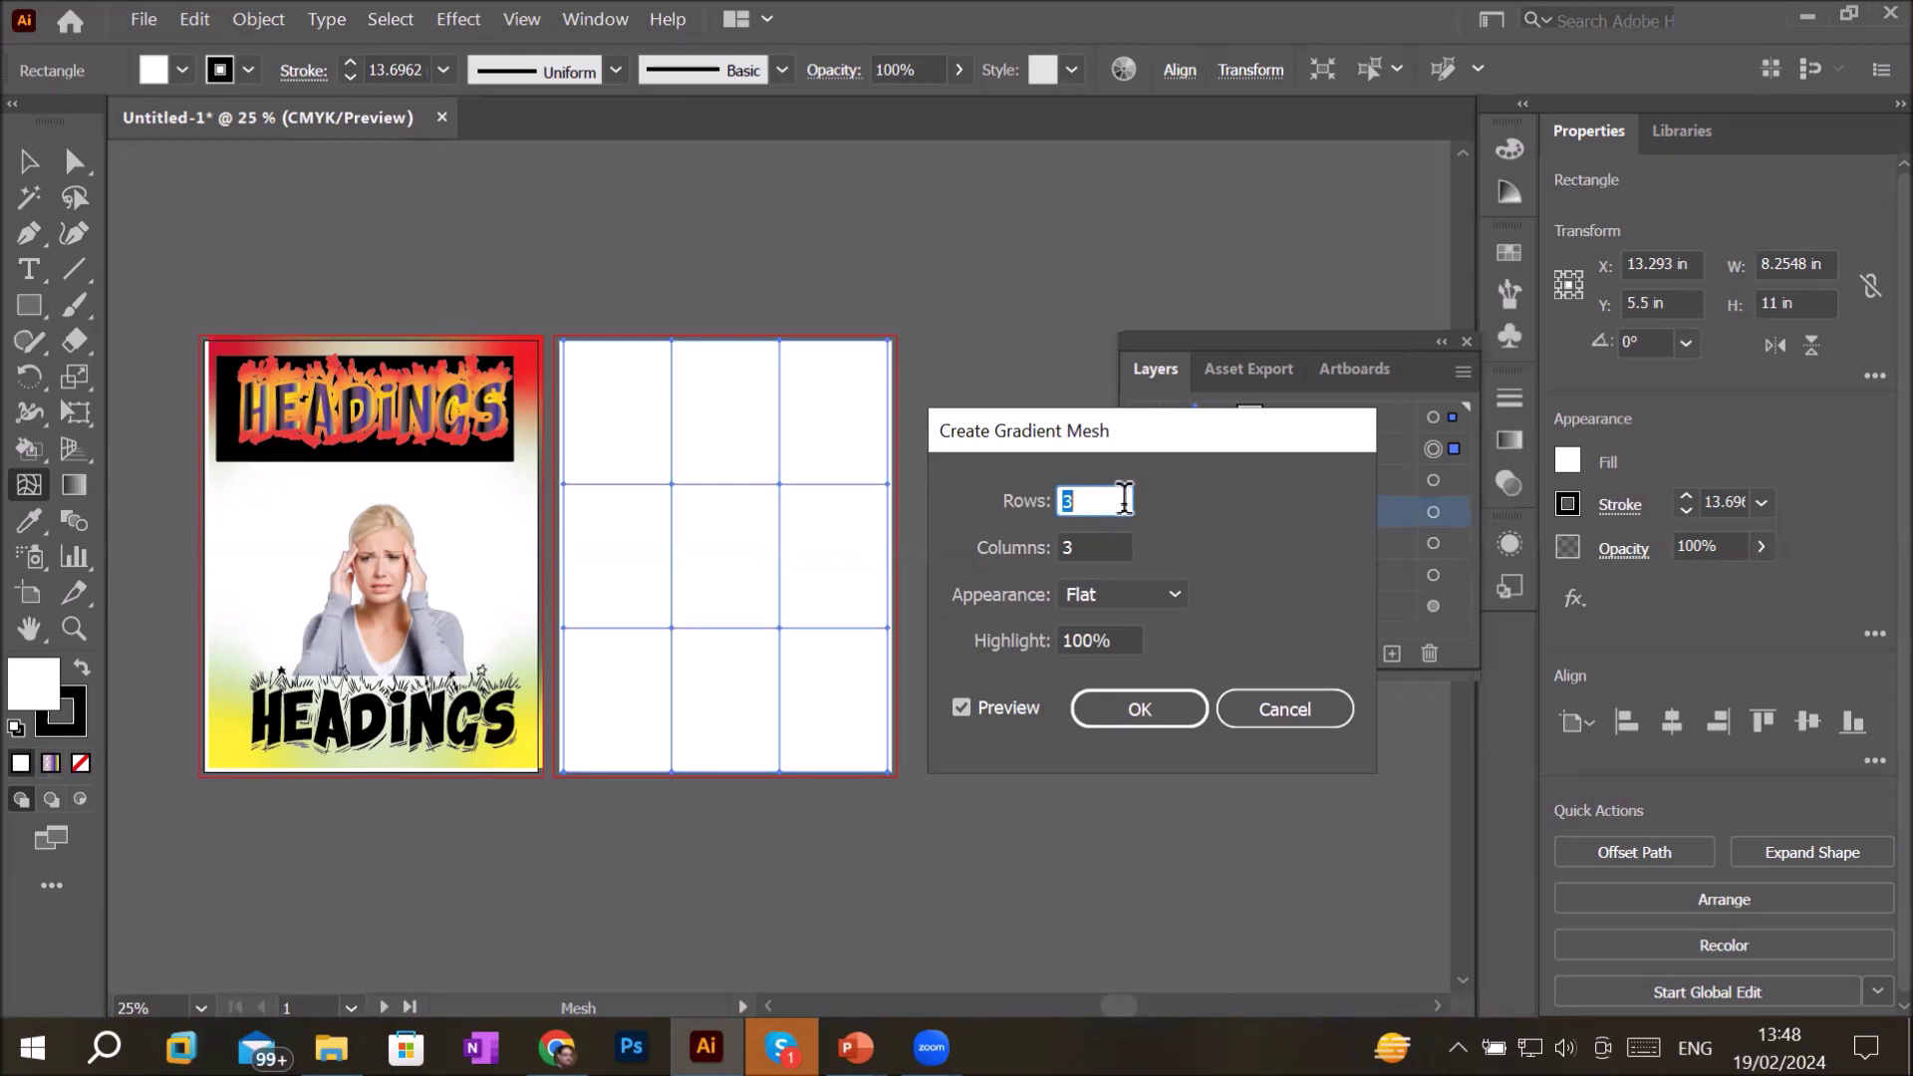
key("Up")
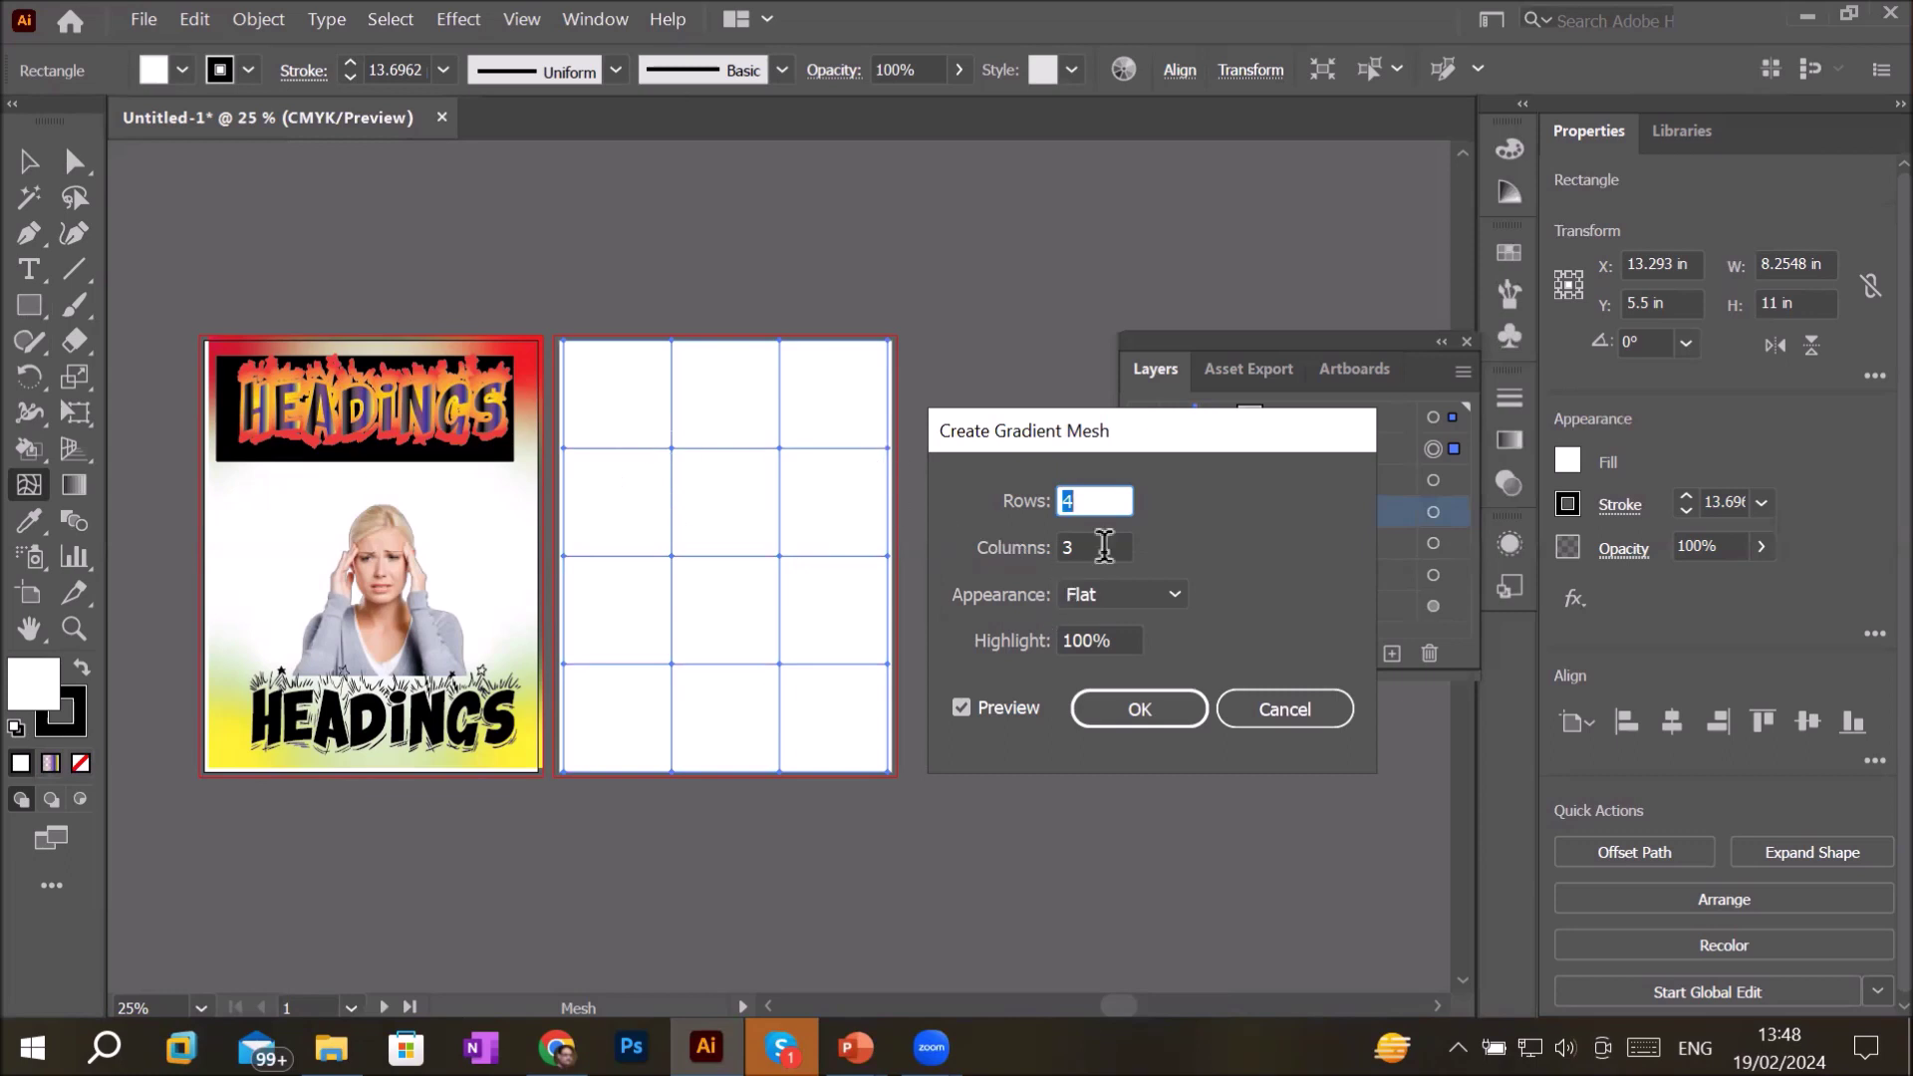
key("Tab")
key("Up")
key("Up")
key("Up")
key("Down")
key("Down")
key("Down")
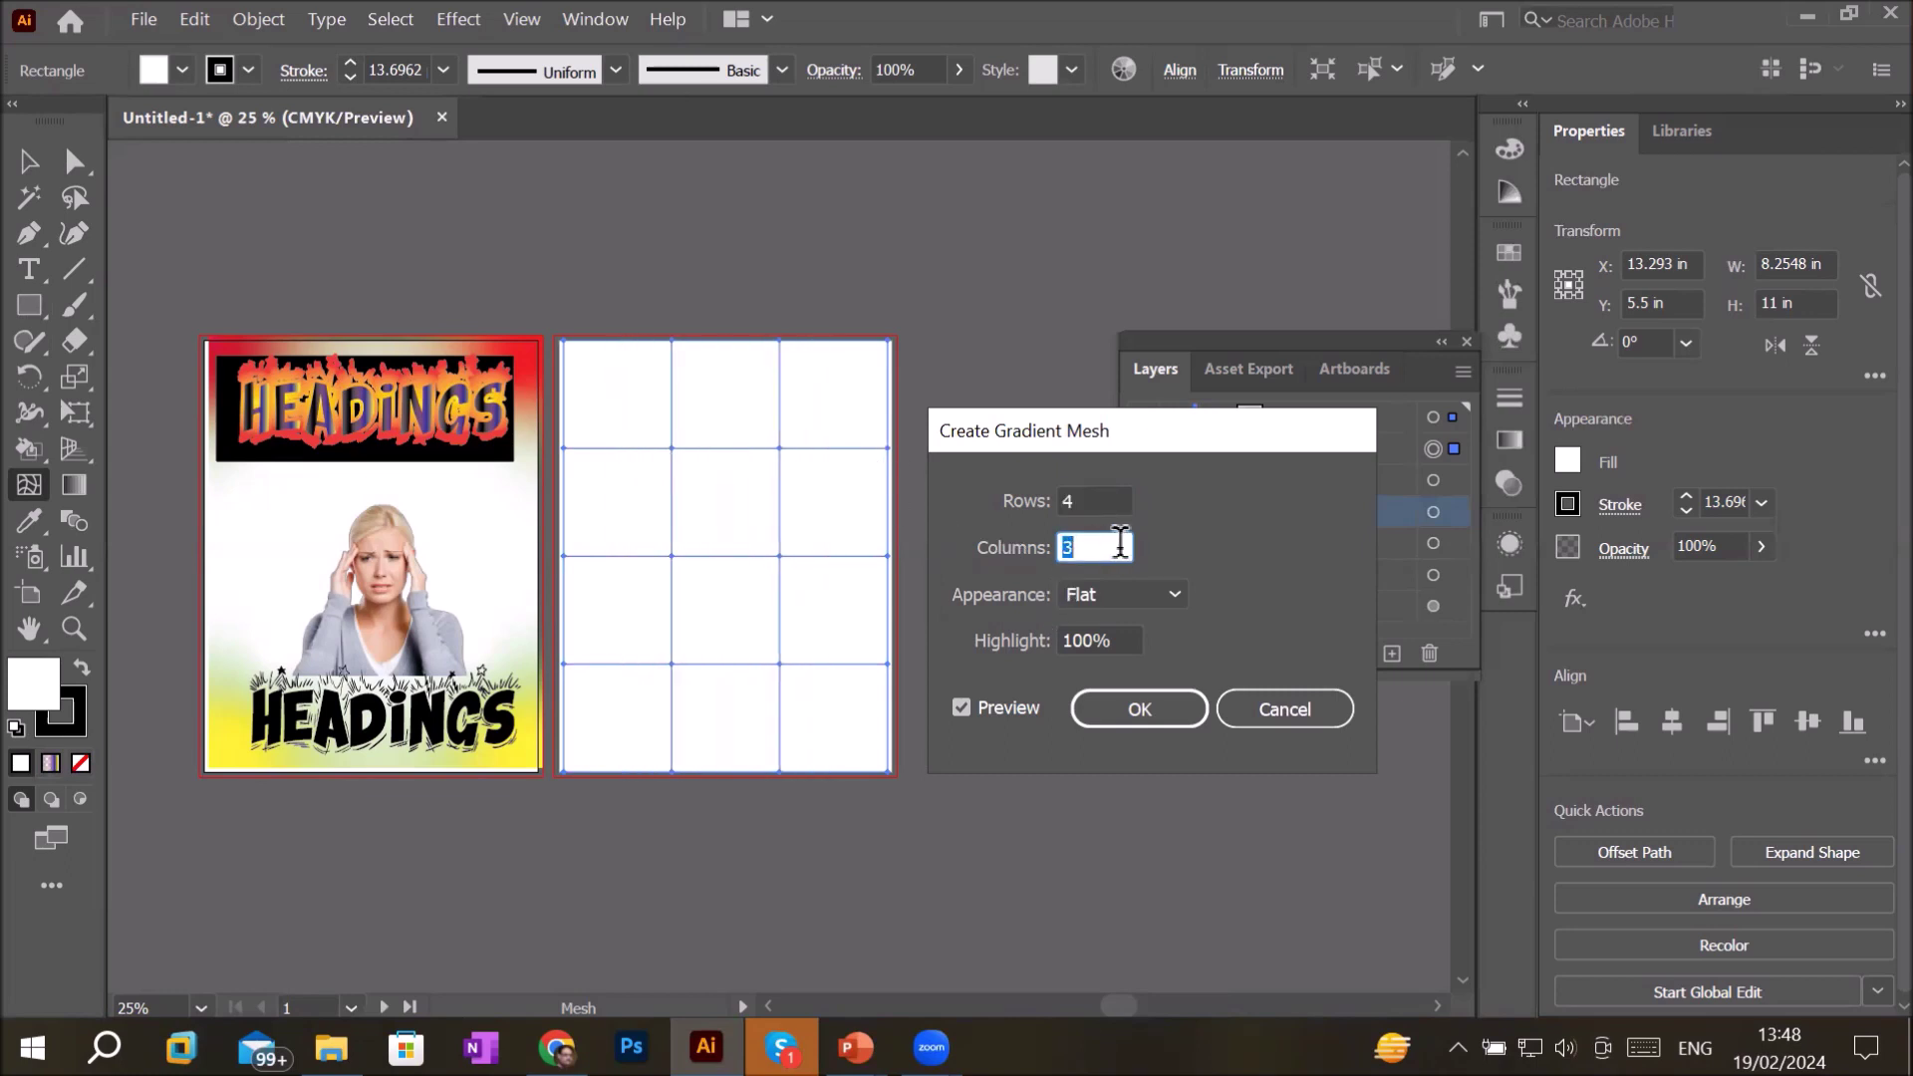
left_click(1178, 594)
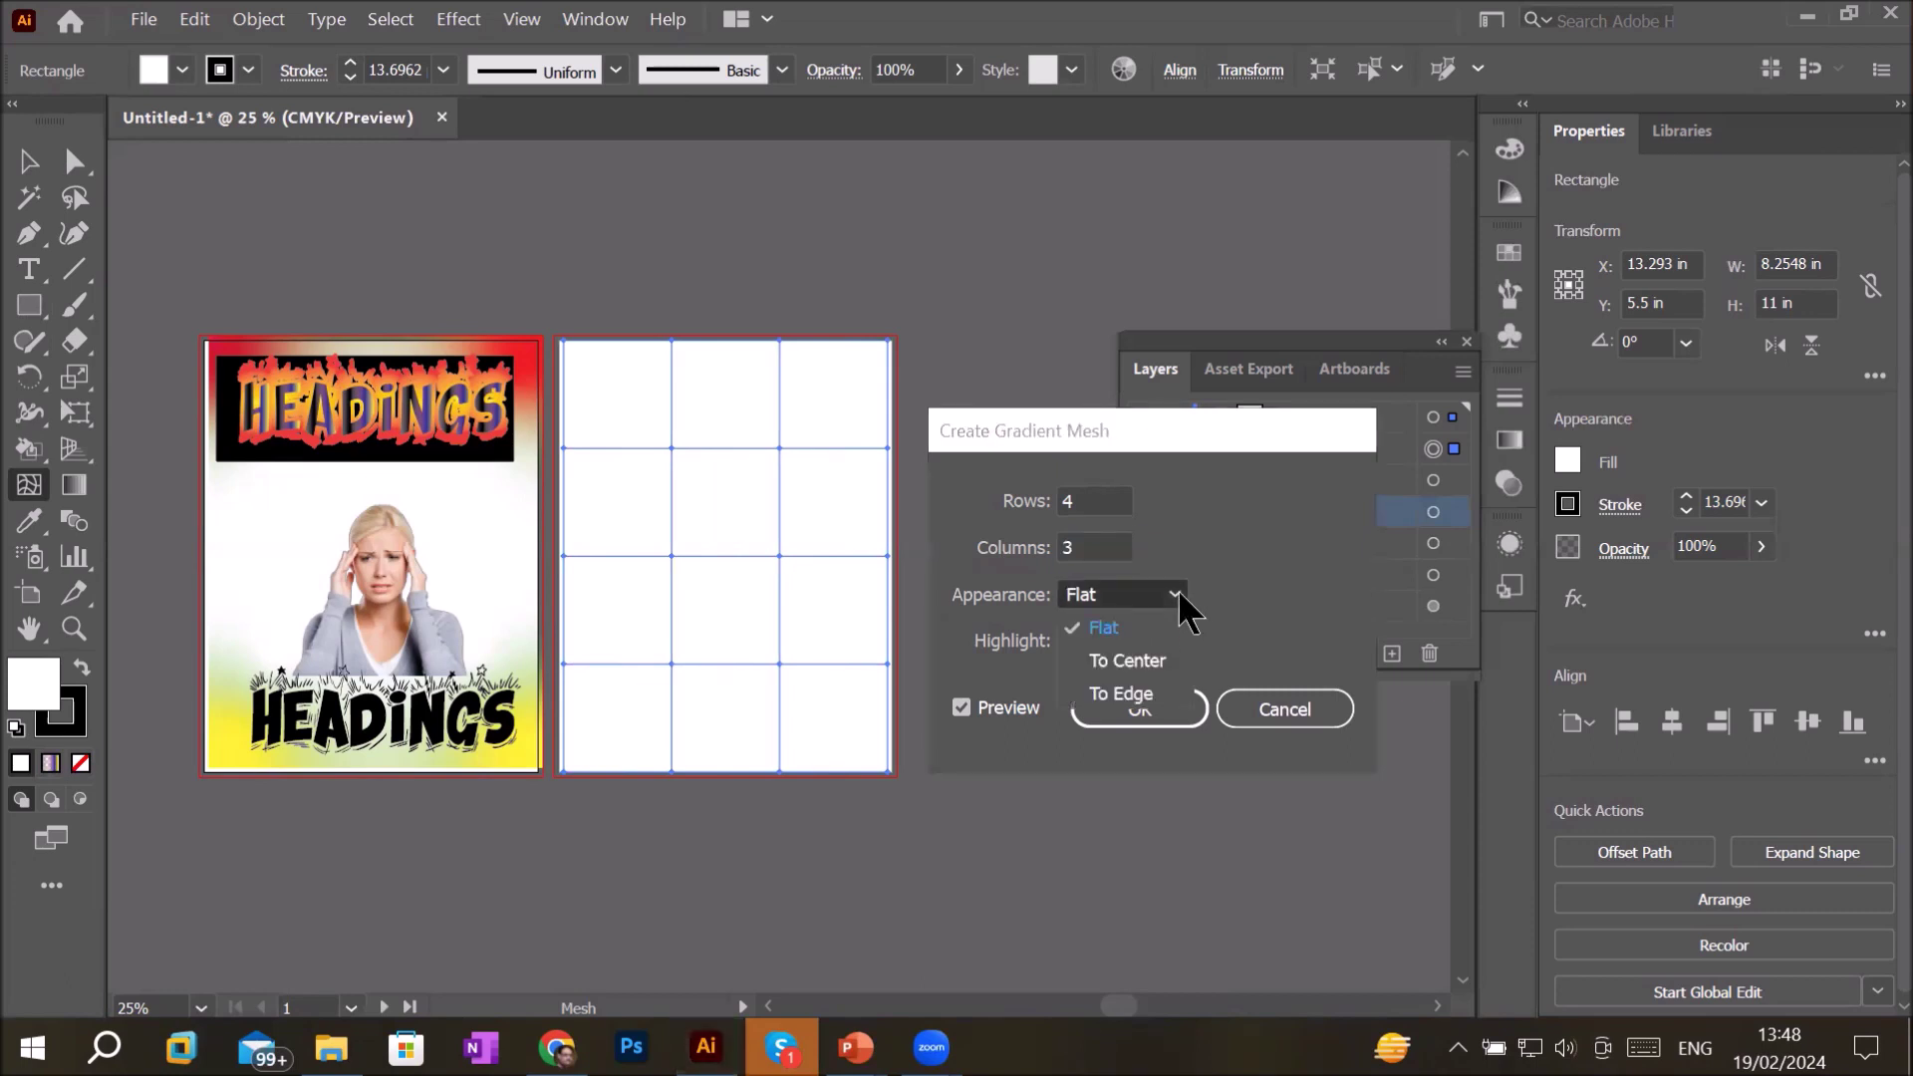
left_click(1126, 631)
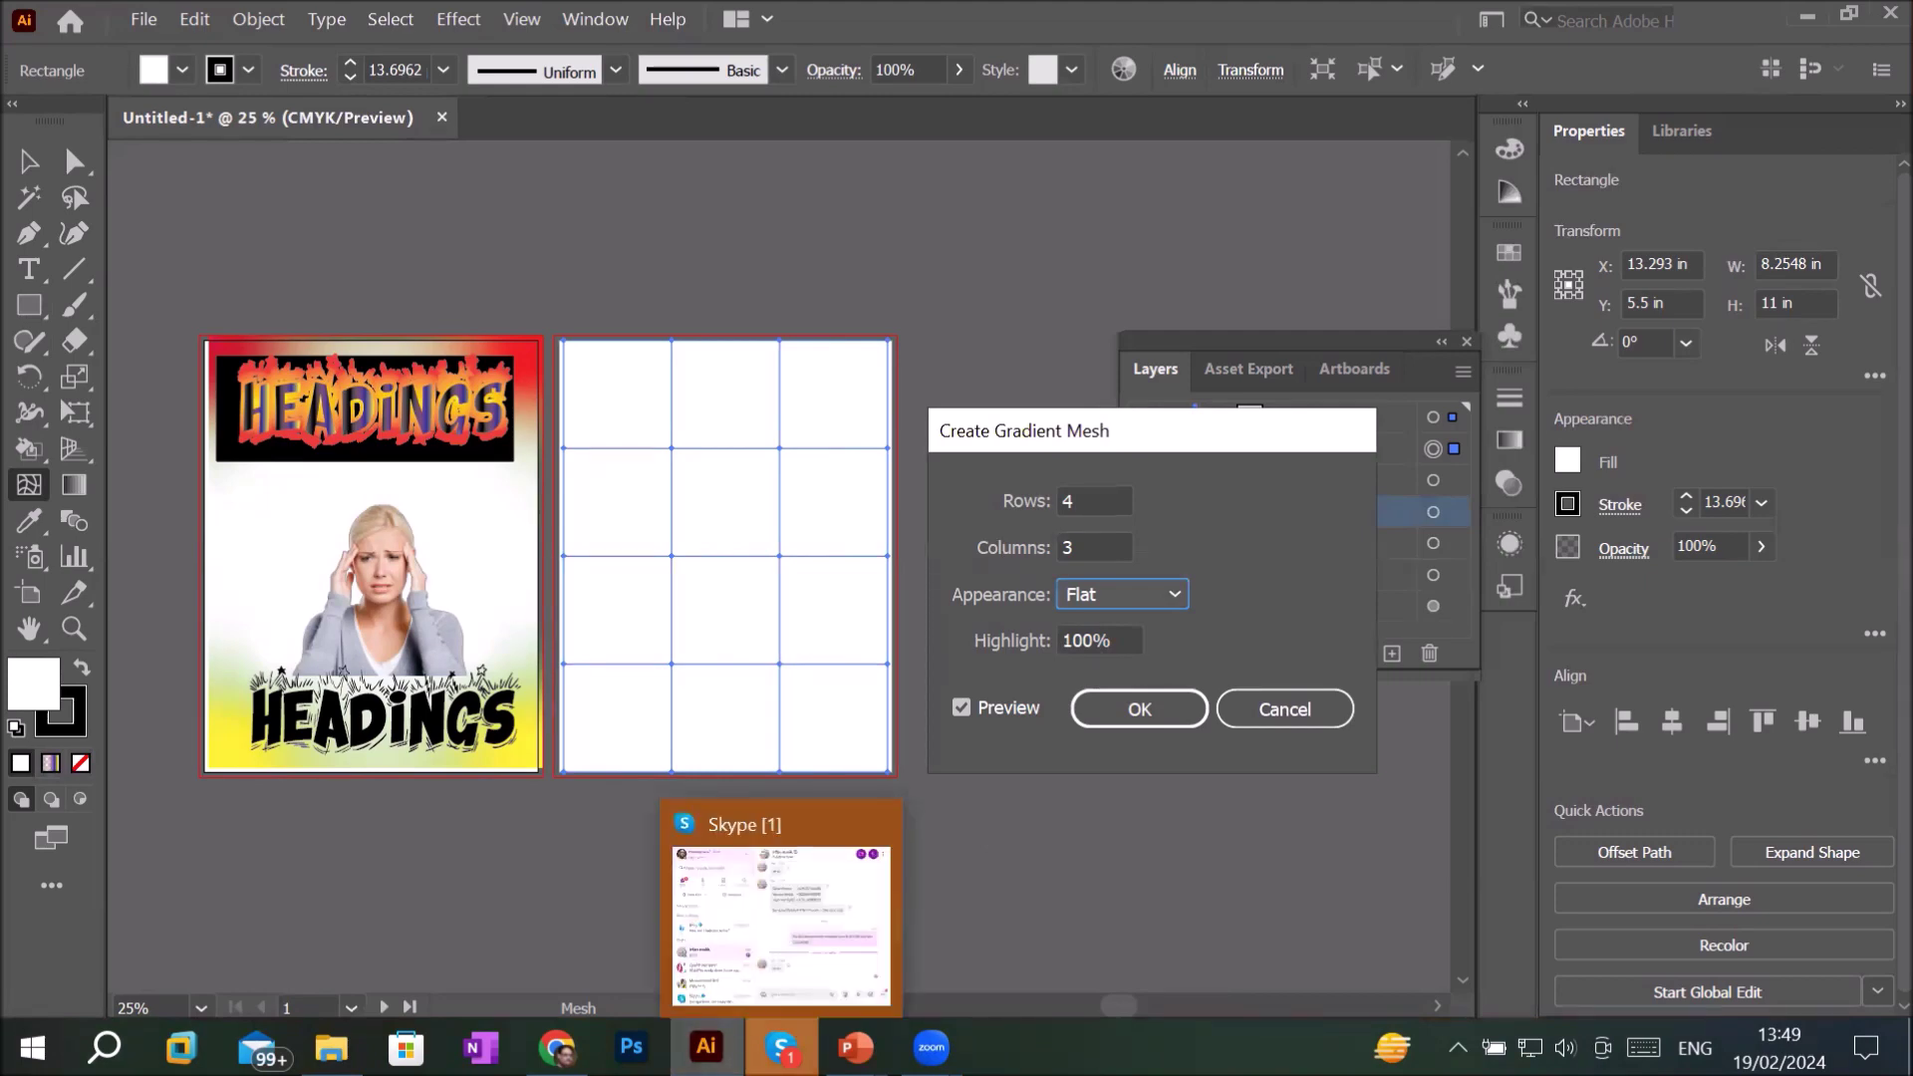
left_click(1152, 714)
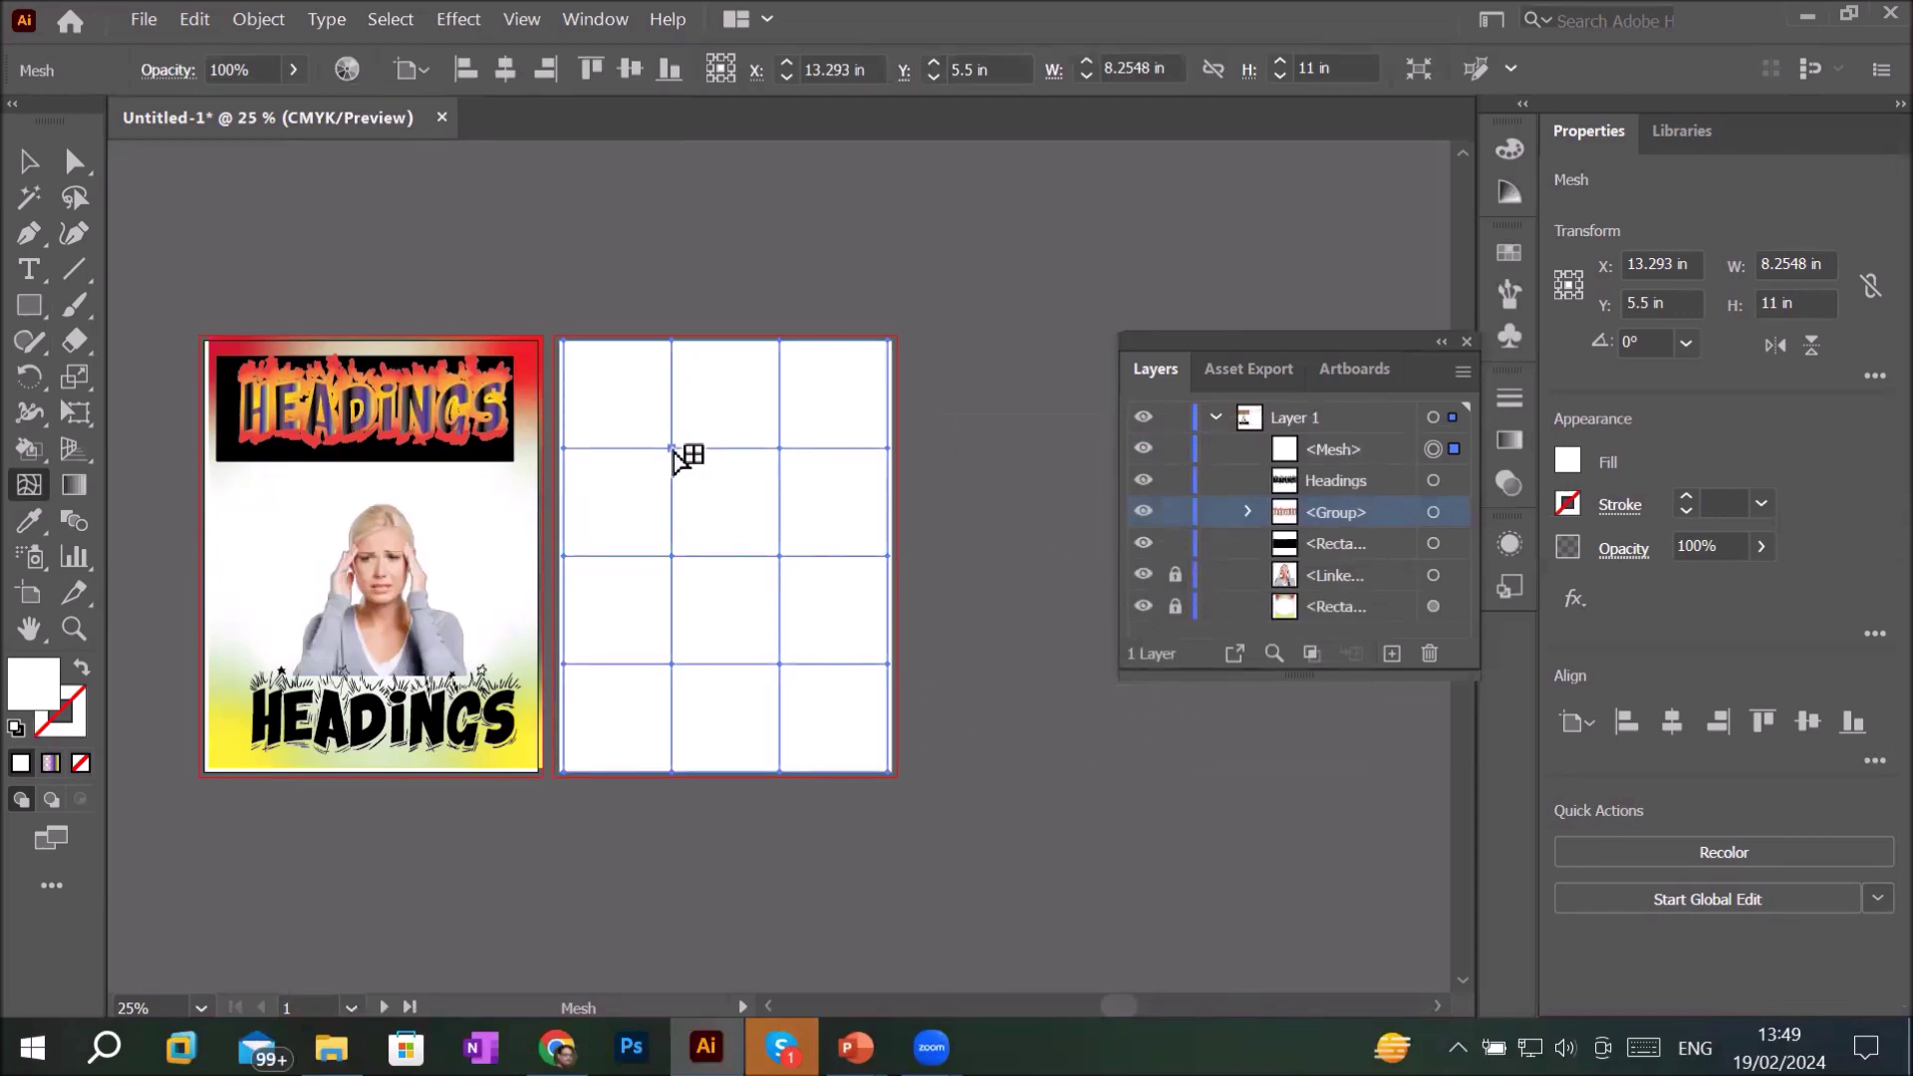
- Colour the right-hand mesh points green, dark indigo and red from the spectrum
left_click(674, 450)
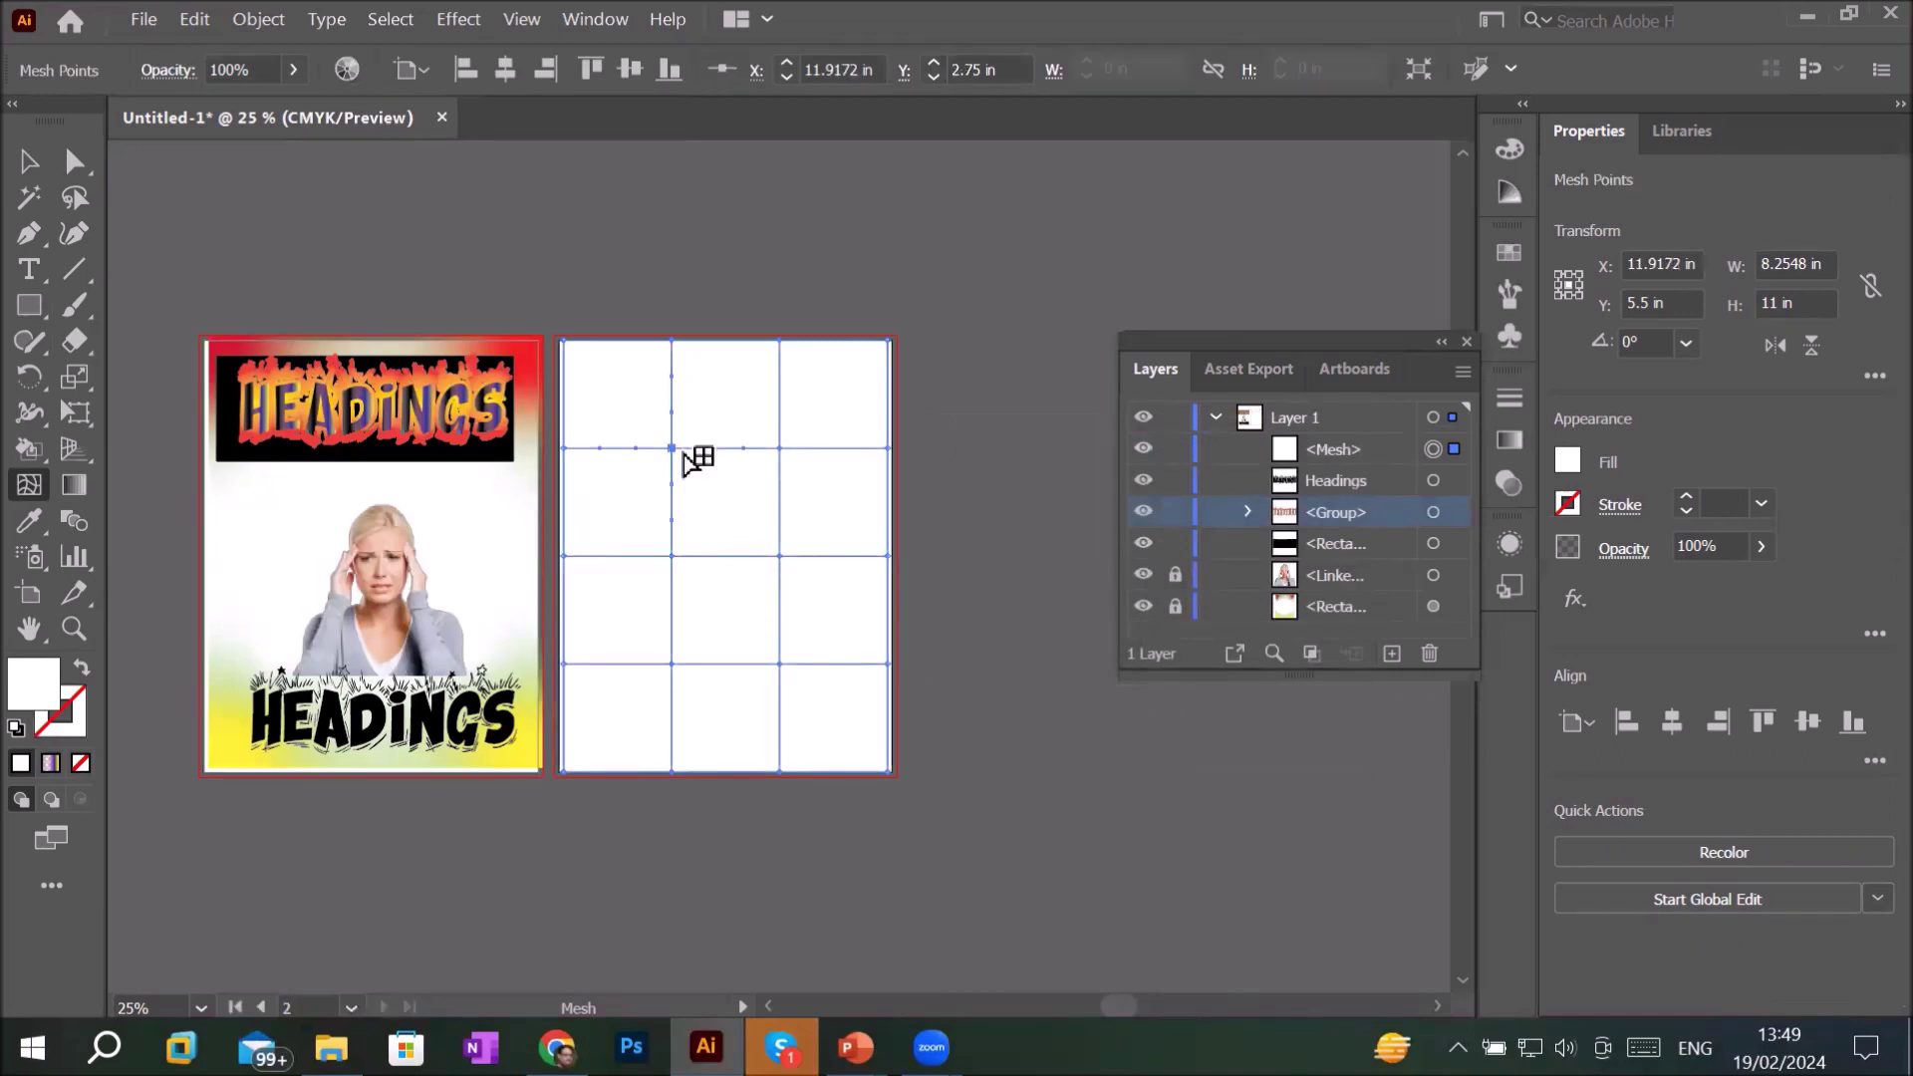
left_click(781, 450)
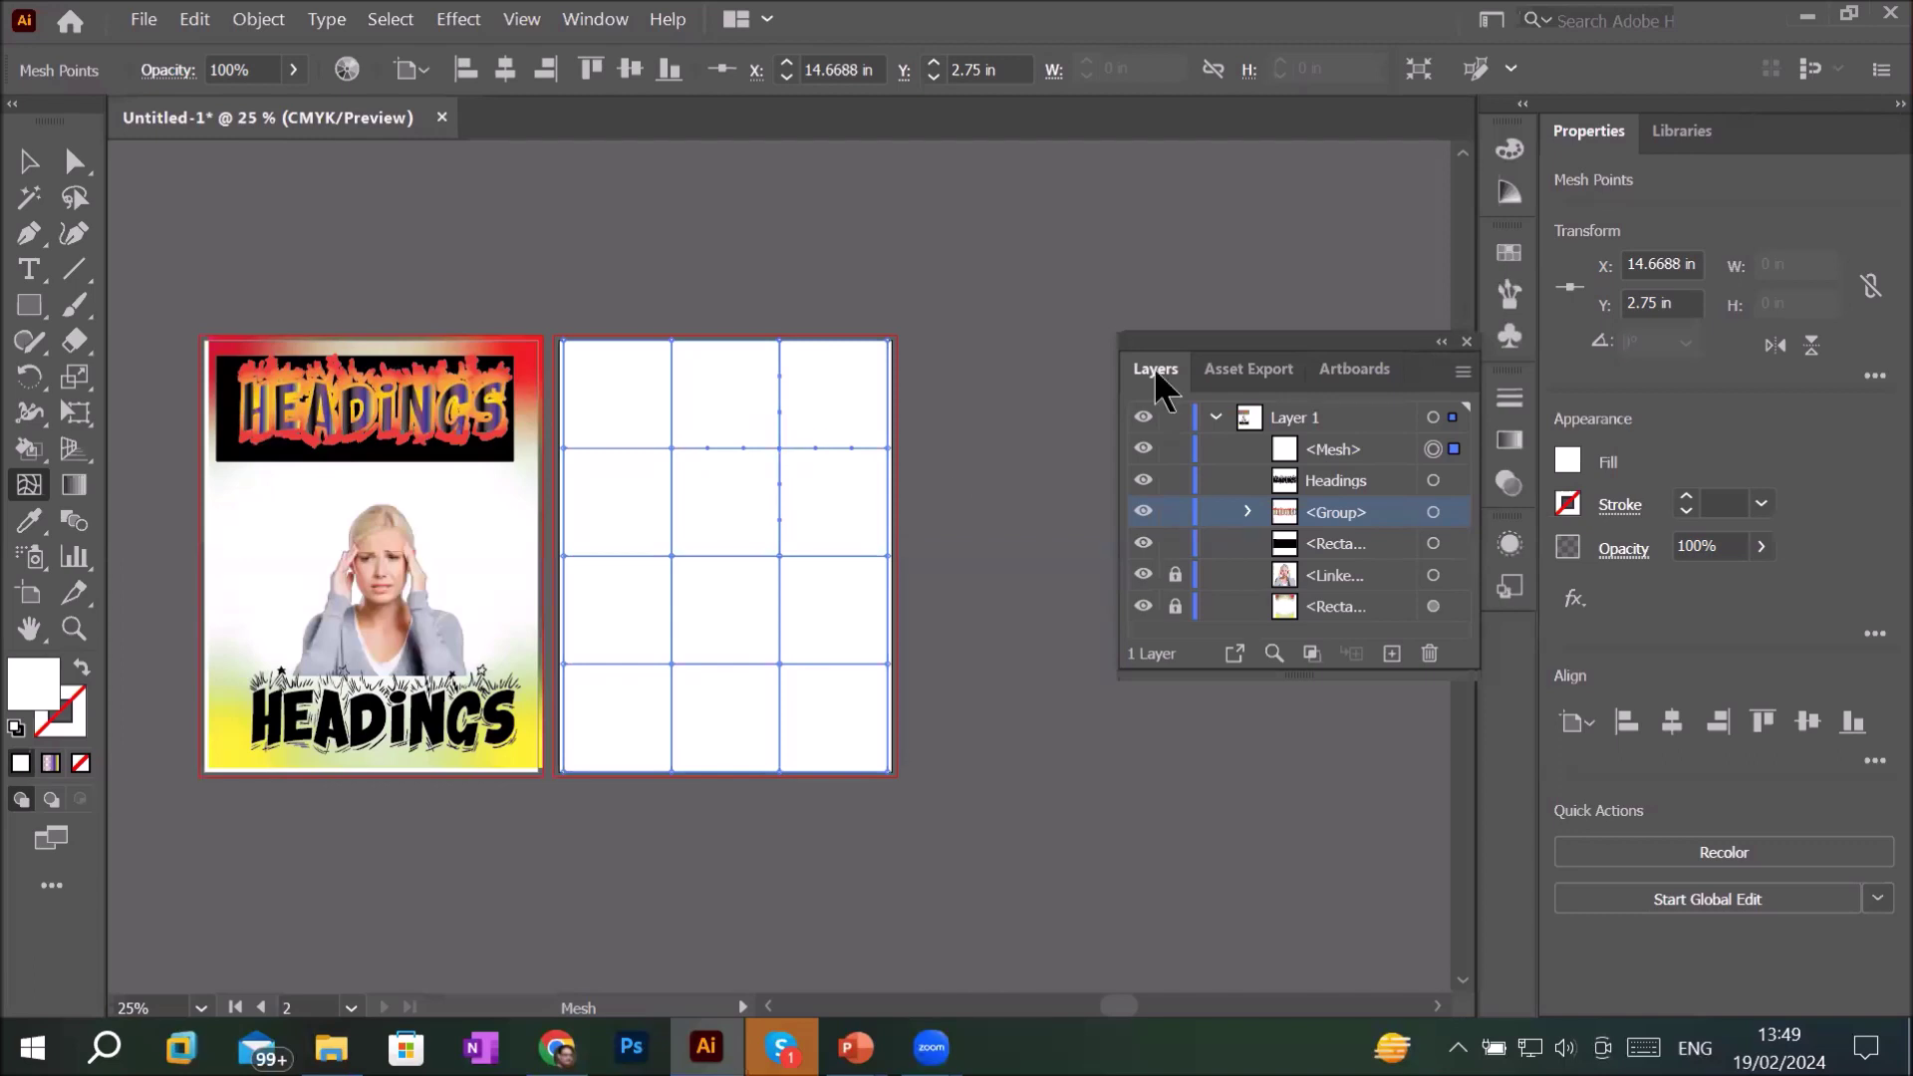
left_click(1510, 149)
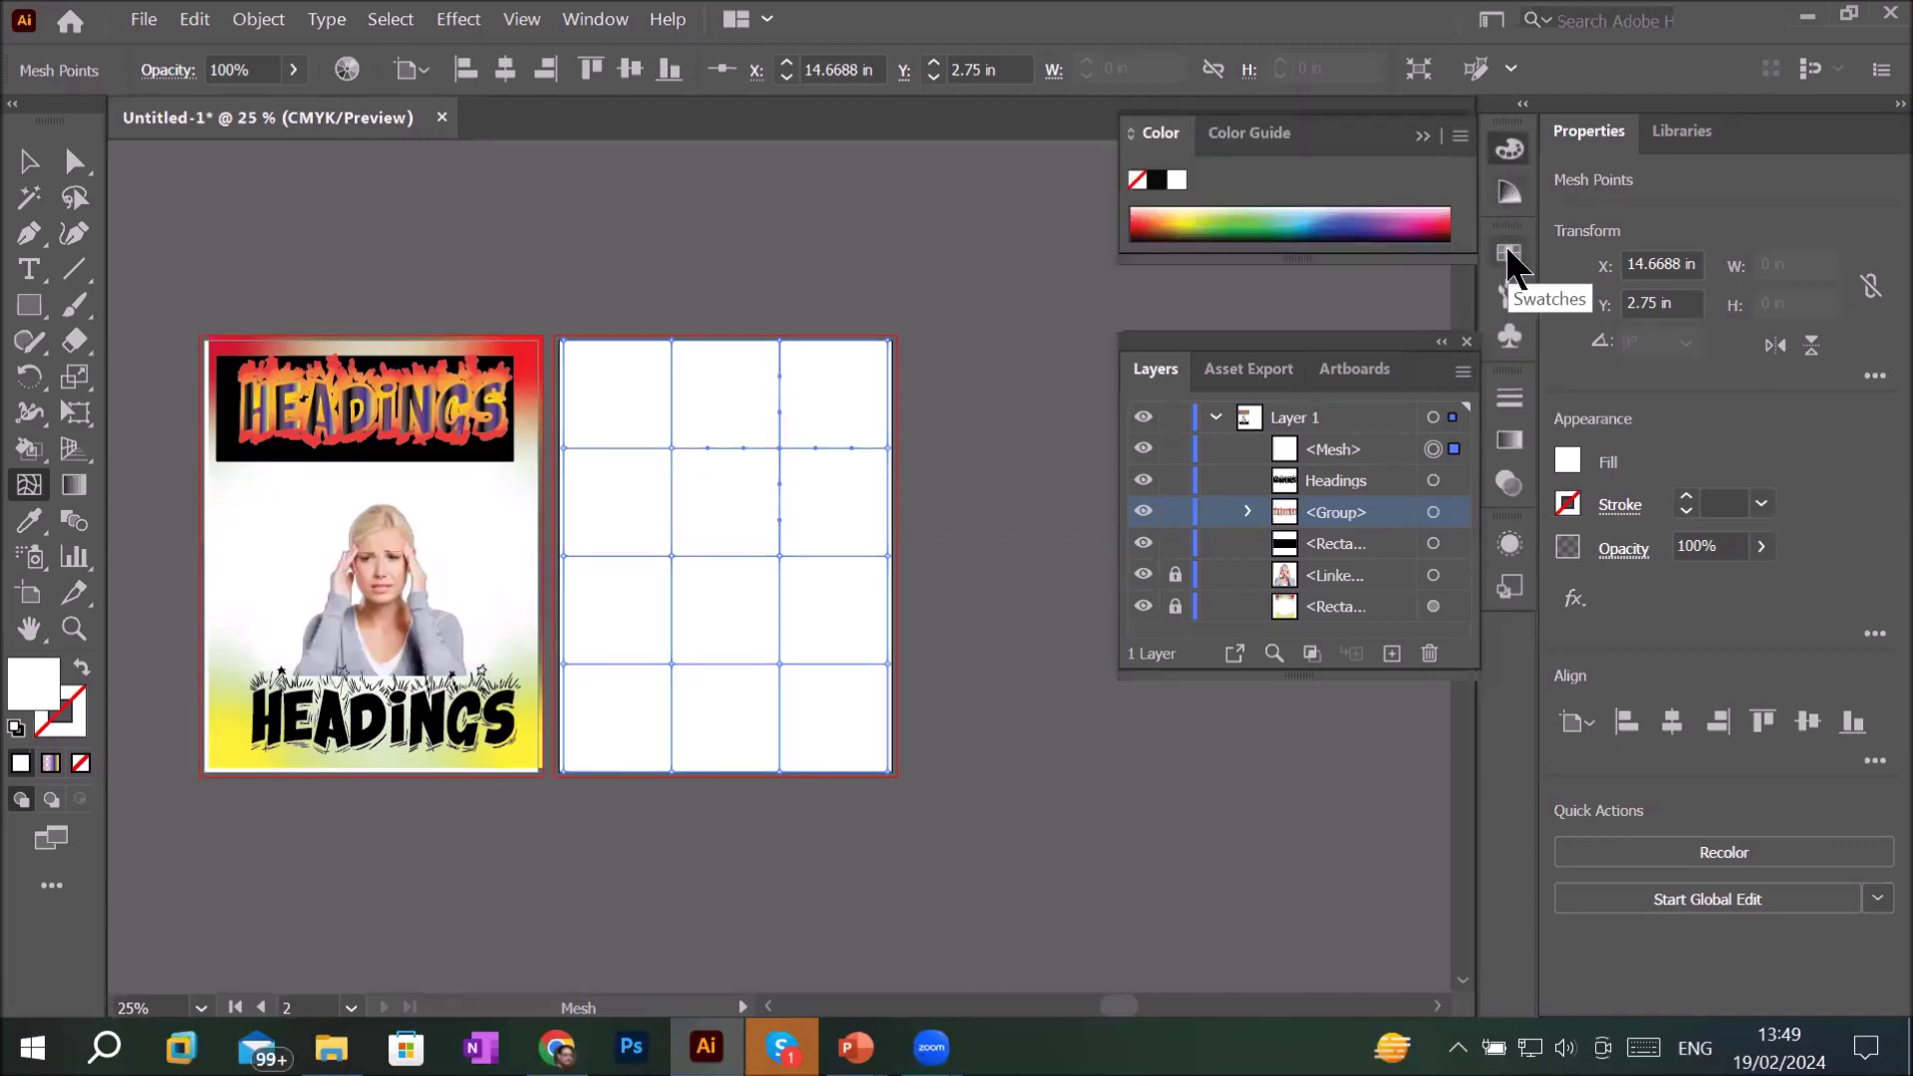
left_click(1230, 223)
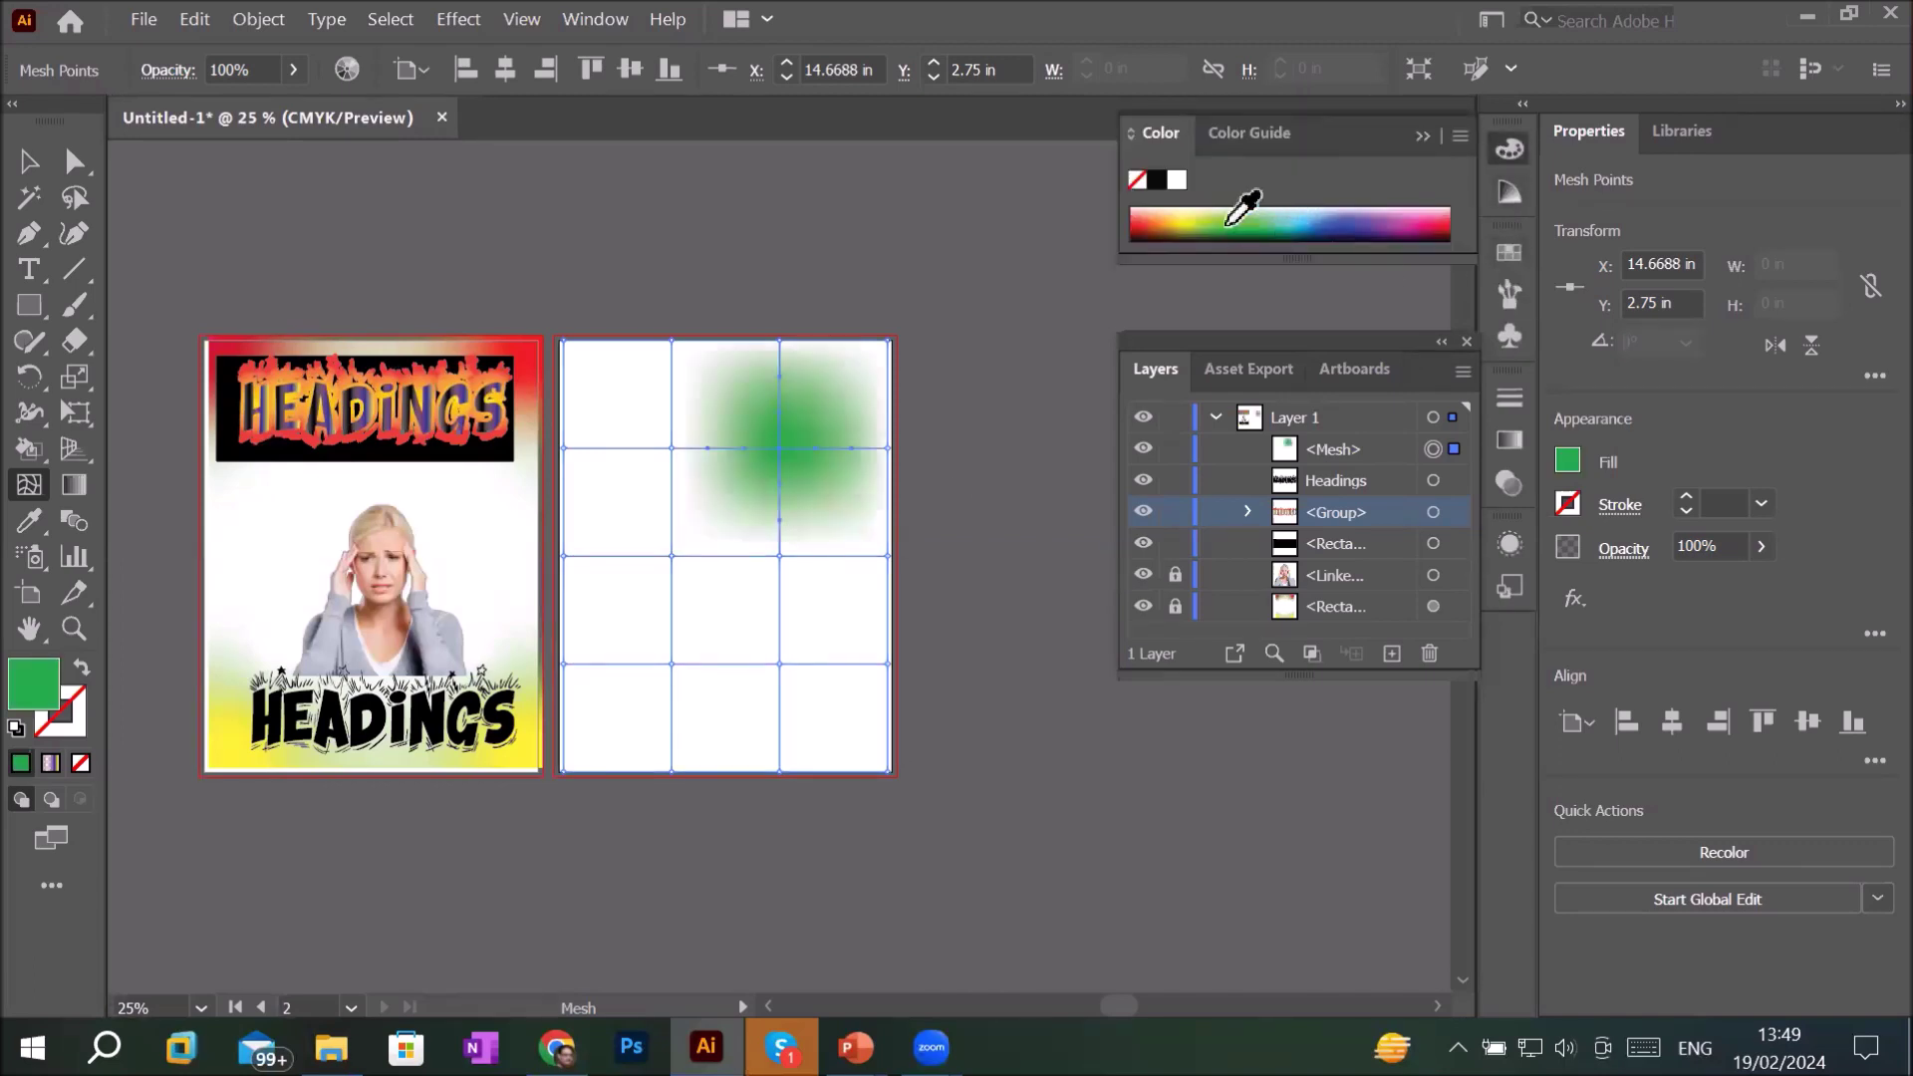
left_click(780, 556)
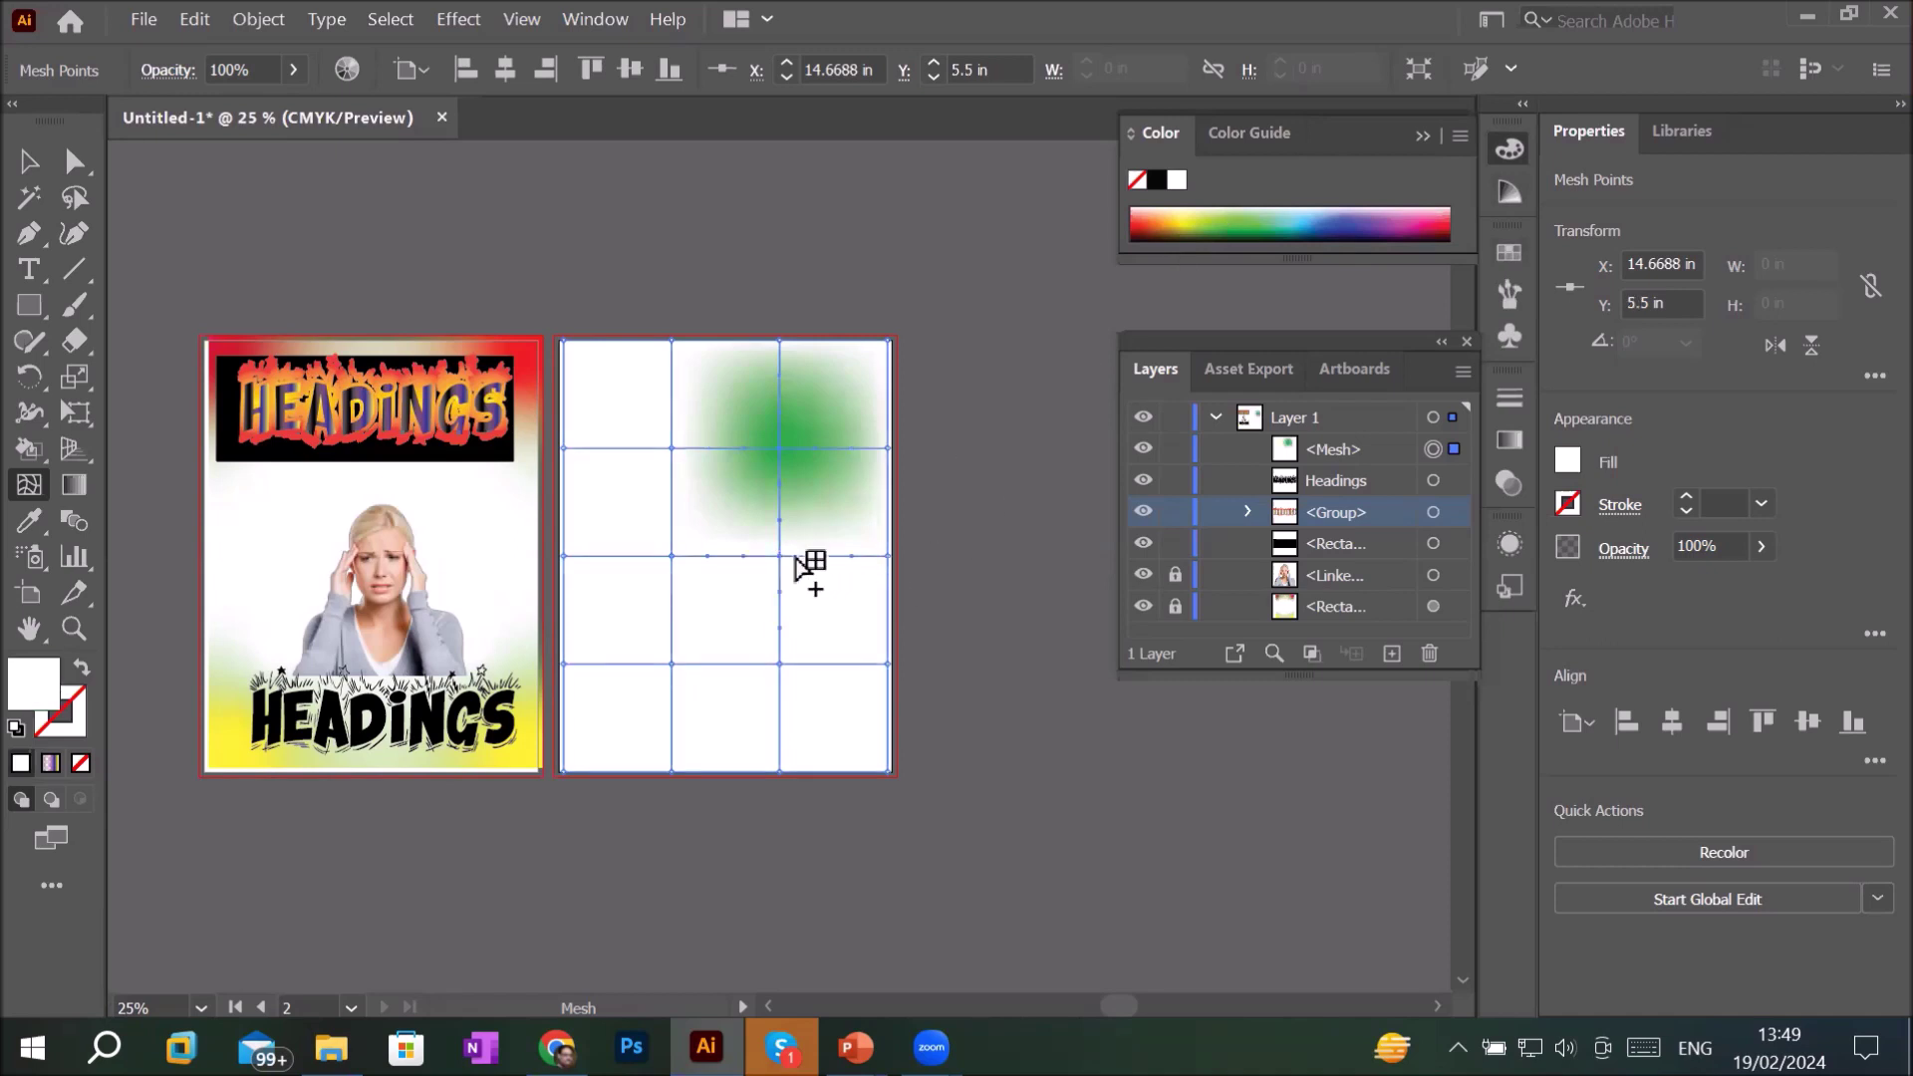
left_click(1353, 225)
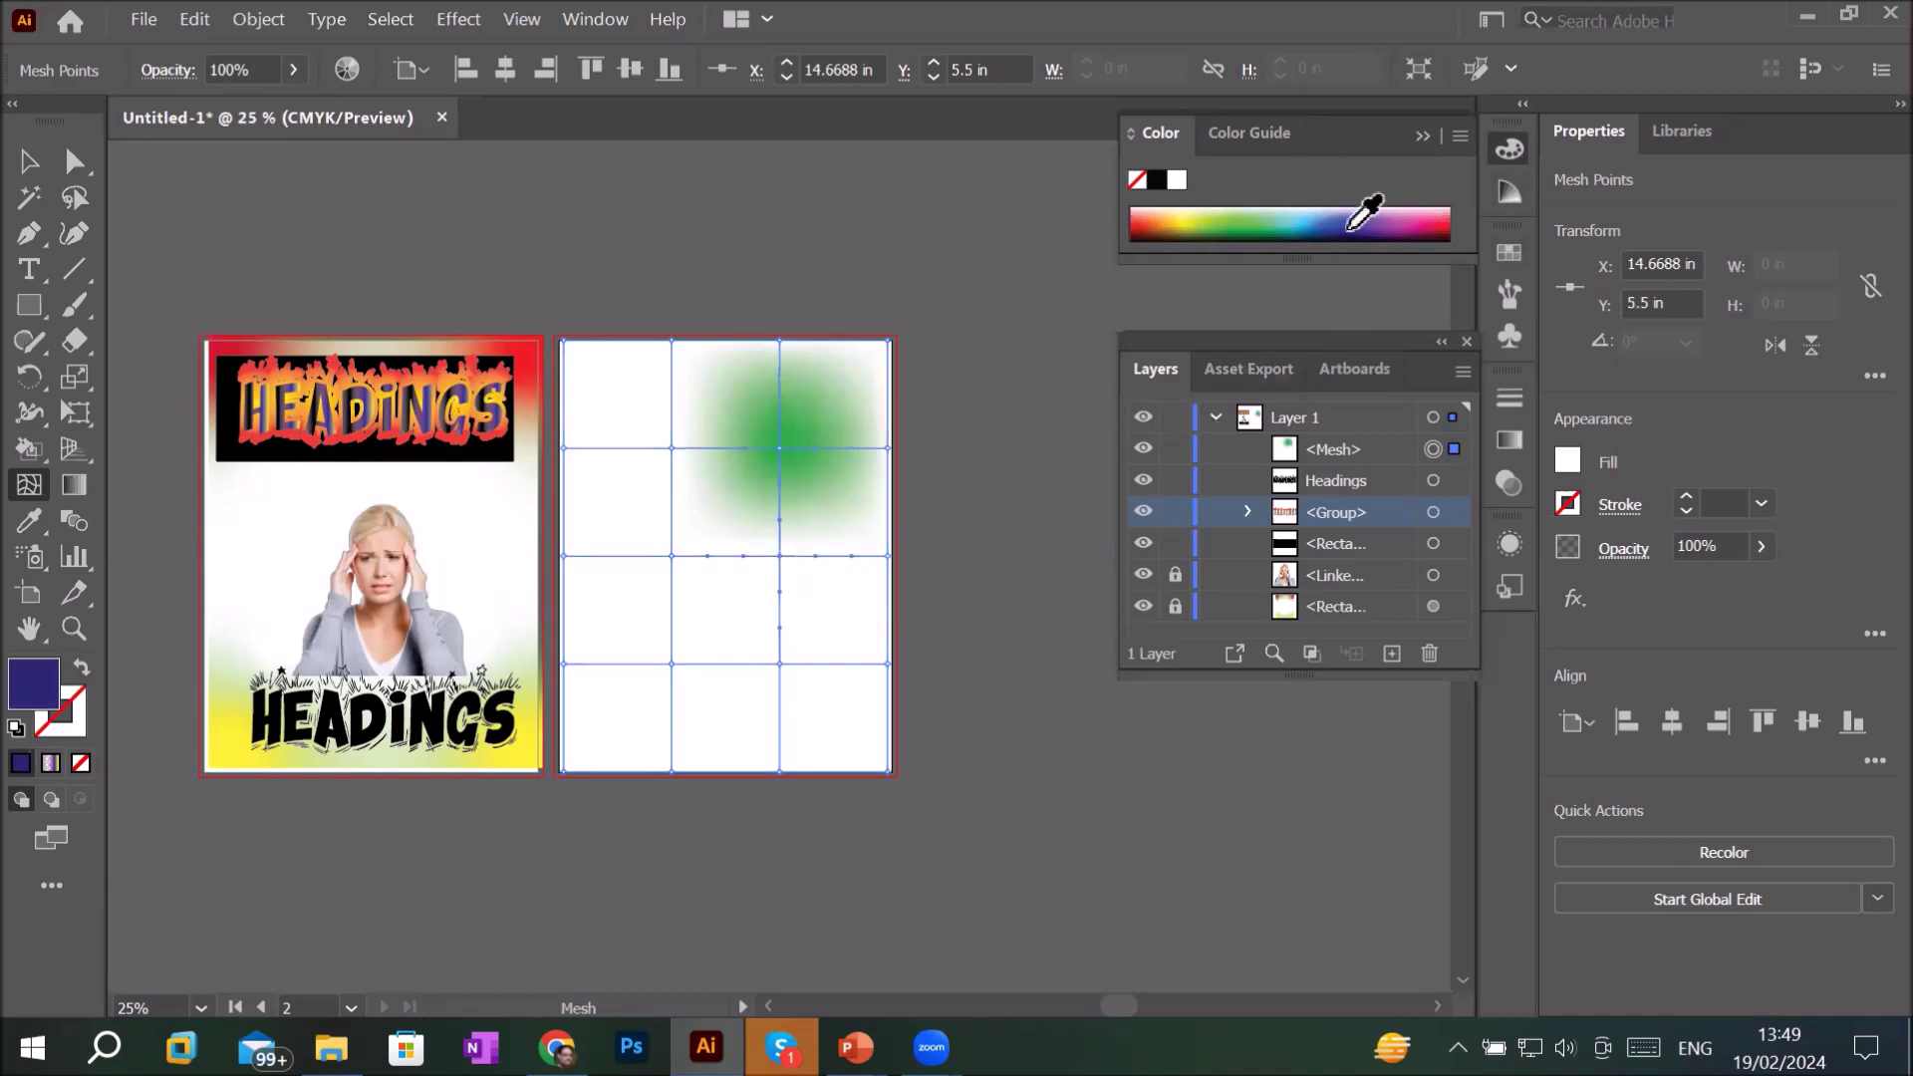
left_click(779, 664)
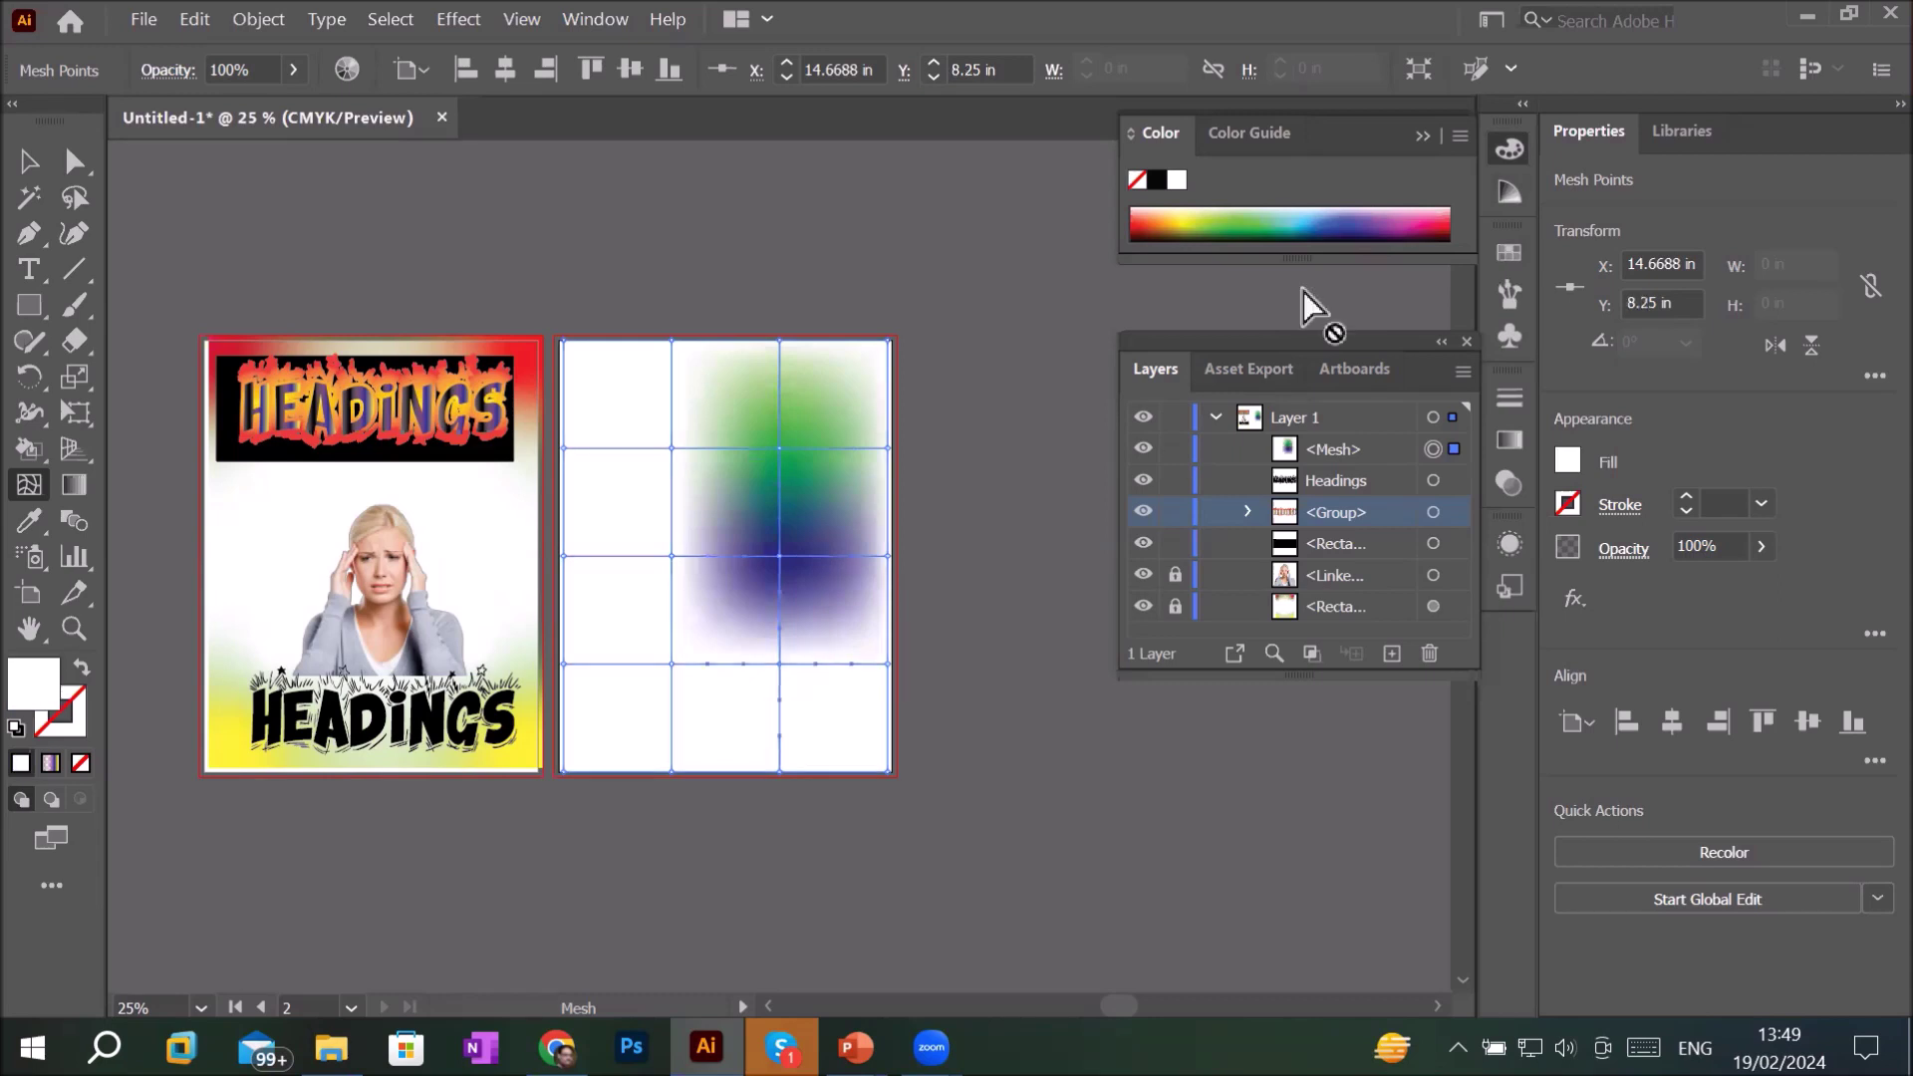
left_click(1437, 214)
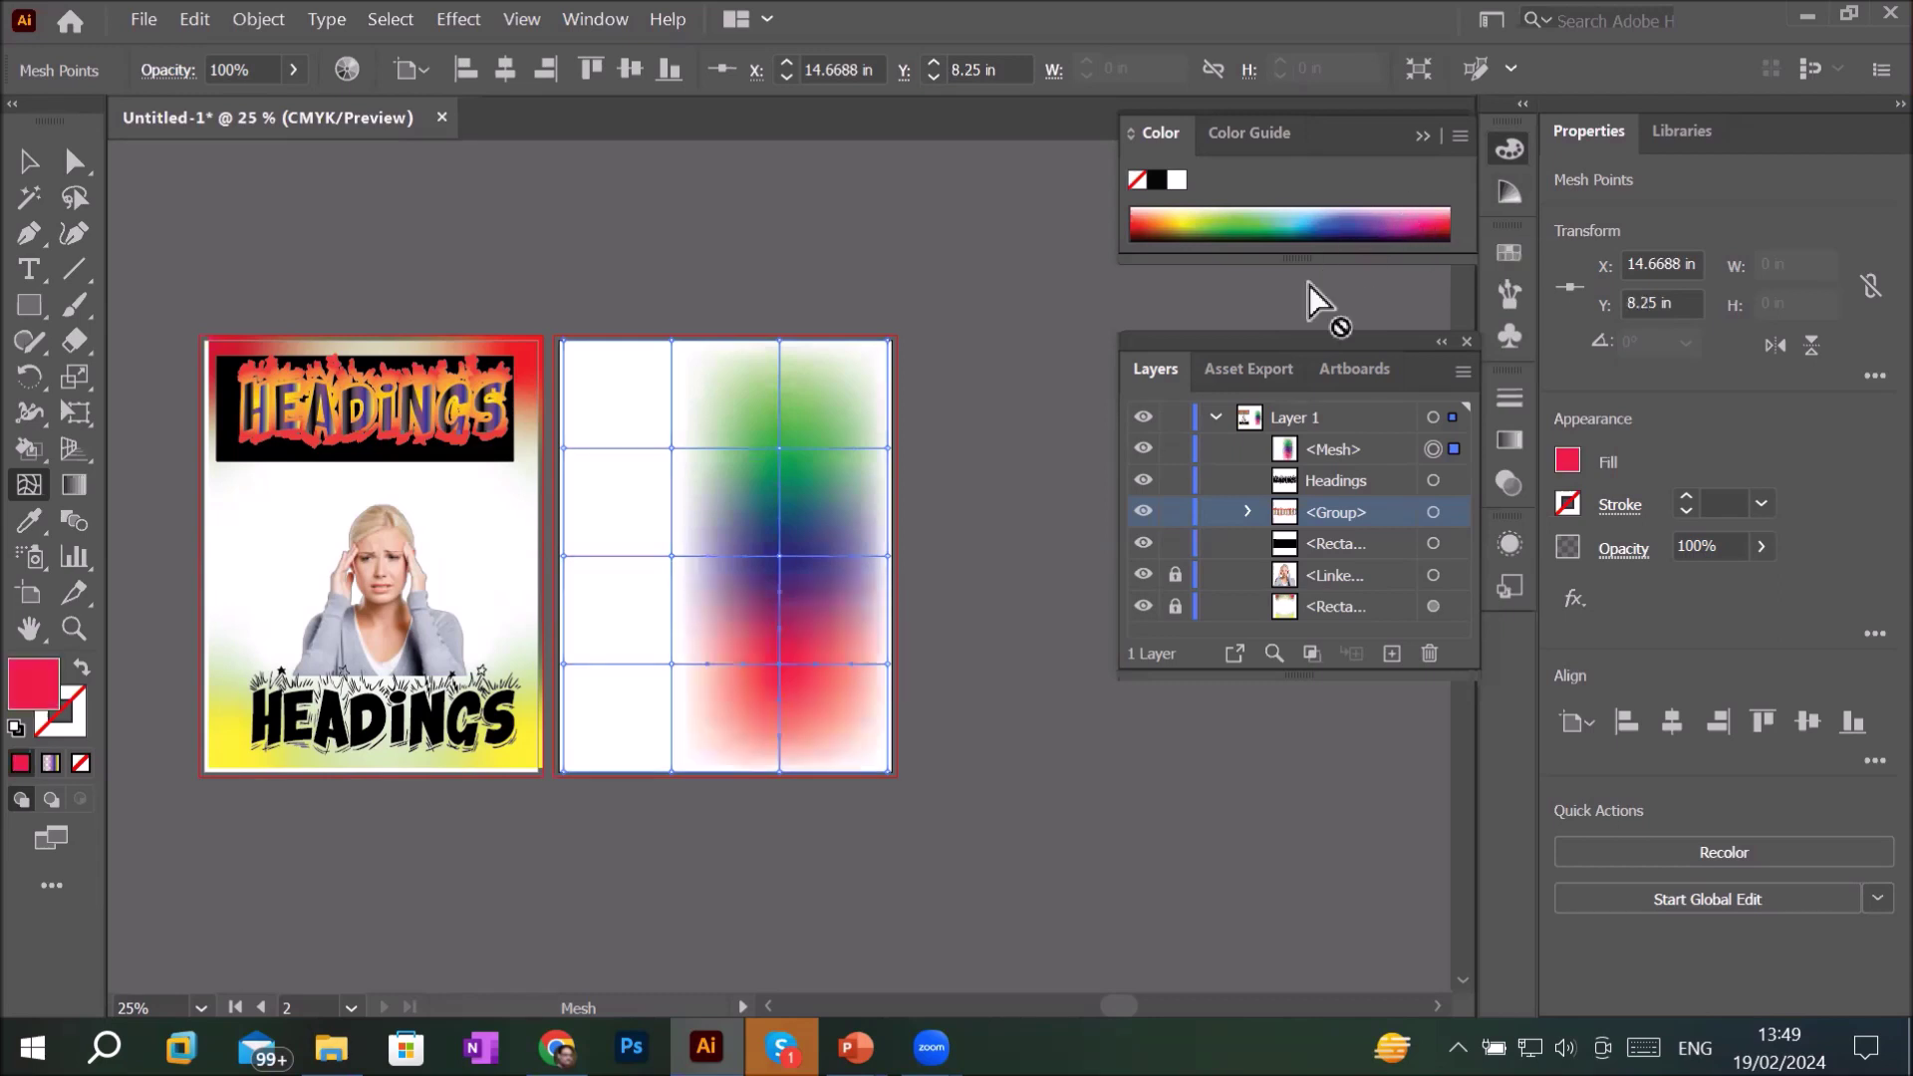
- Colour the upper-left point crimson, the left-centre point blue, and a lower point yellow
left_click(671, 449)
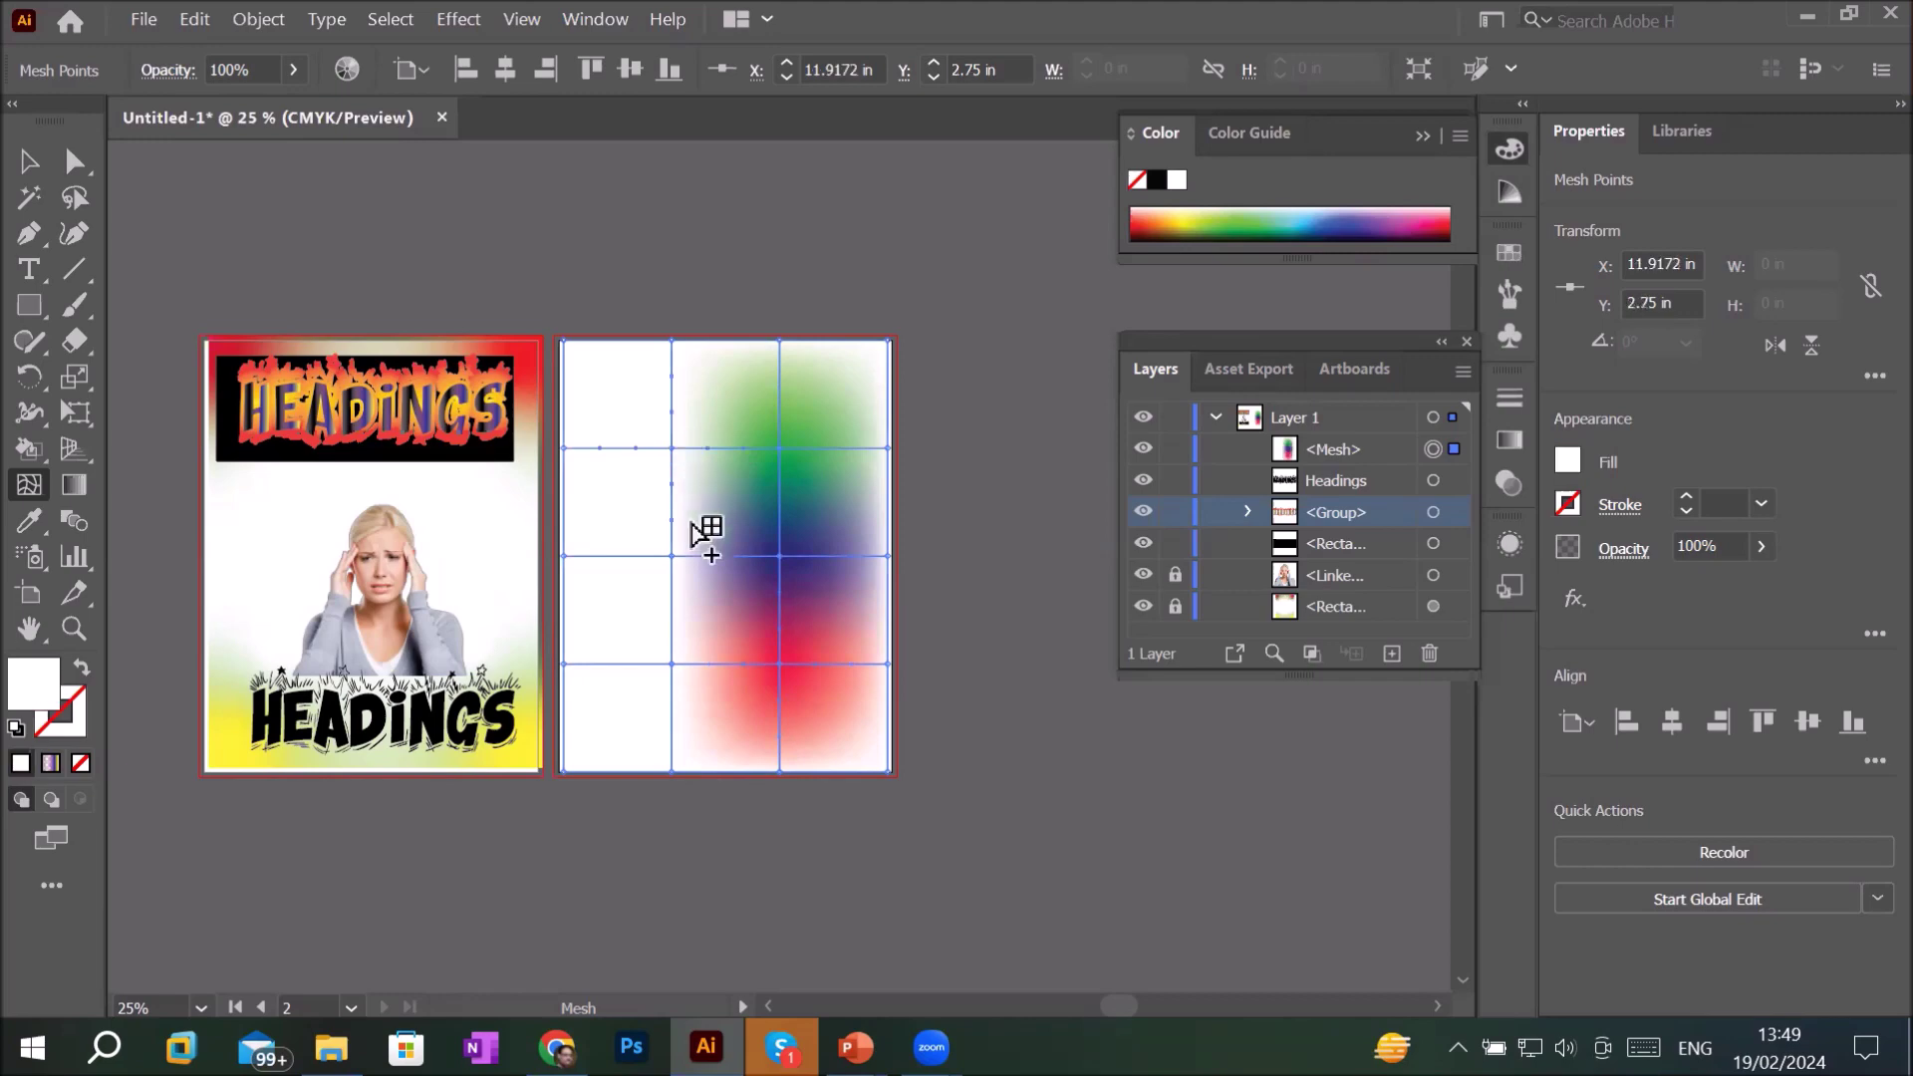
left_click(1433, 217)
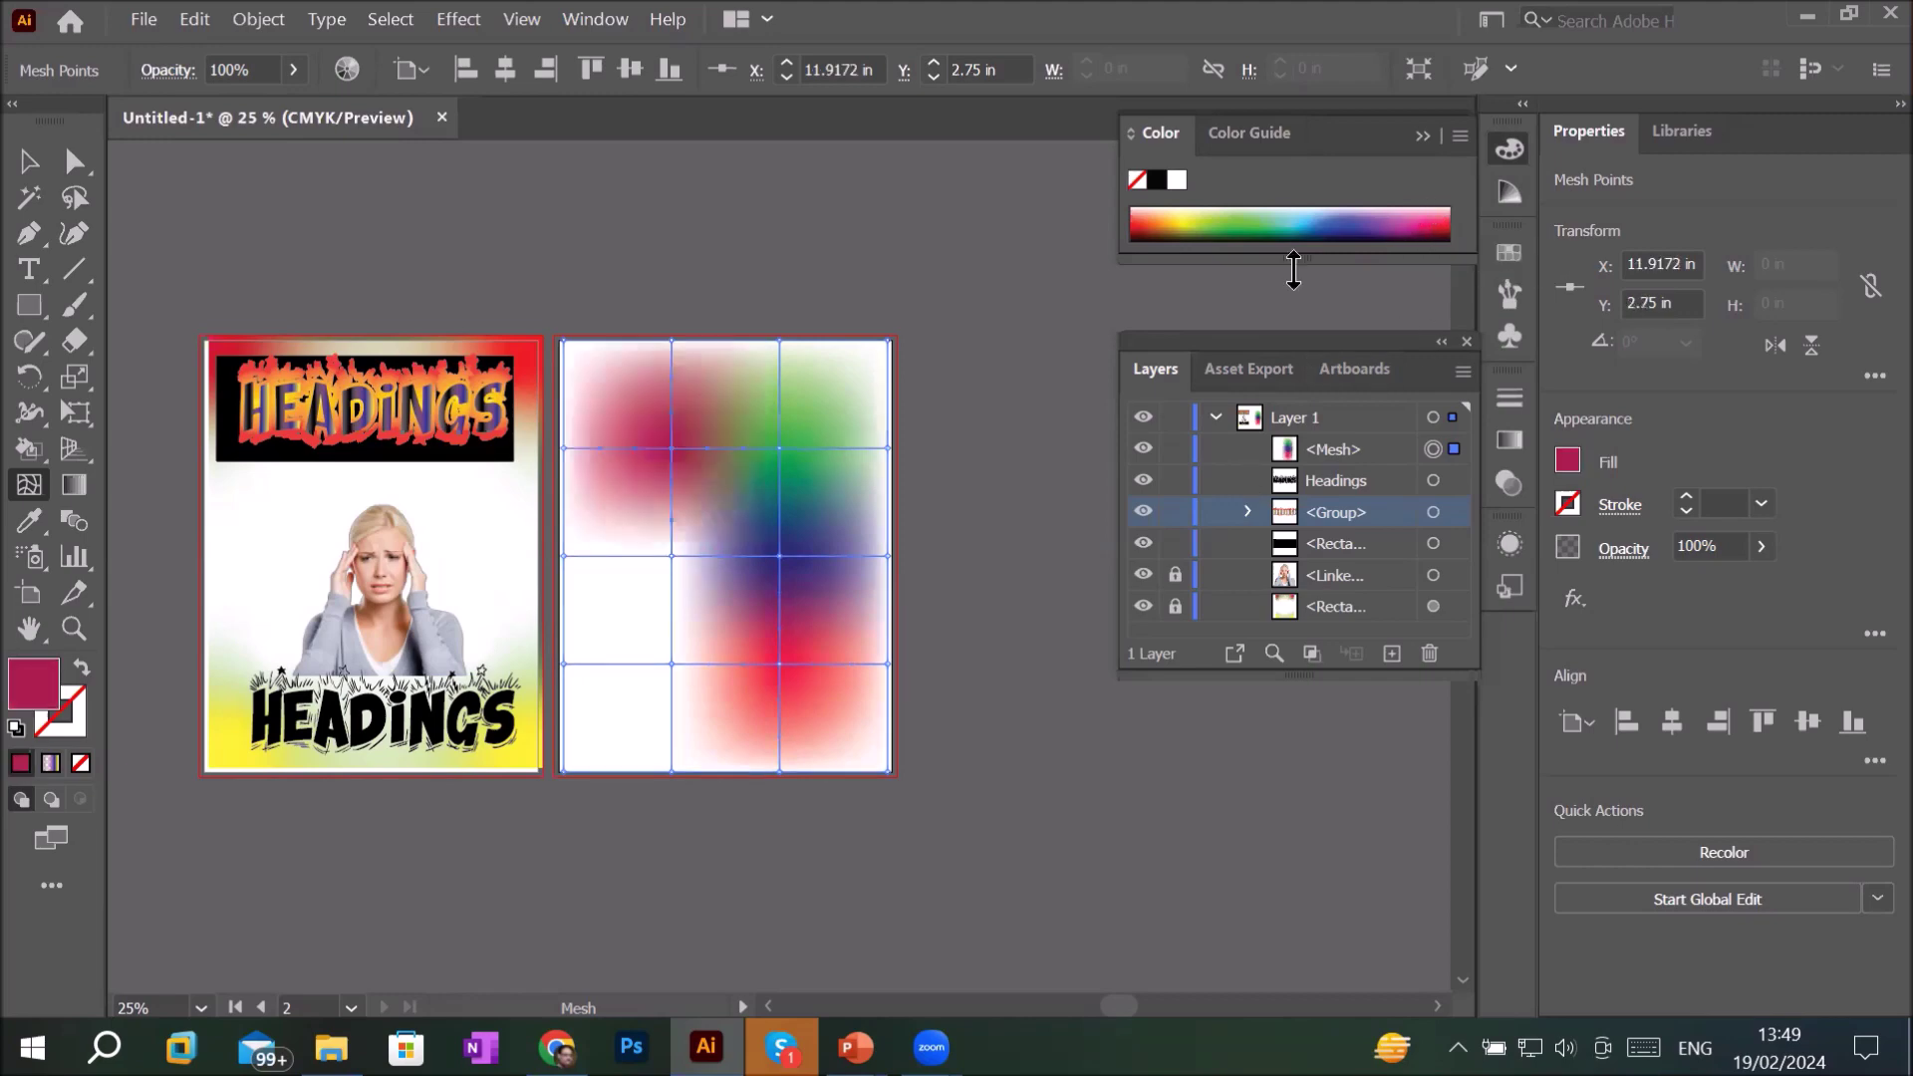
left_click(674, 556)
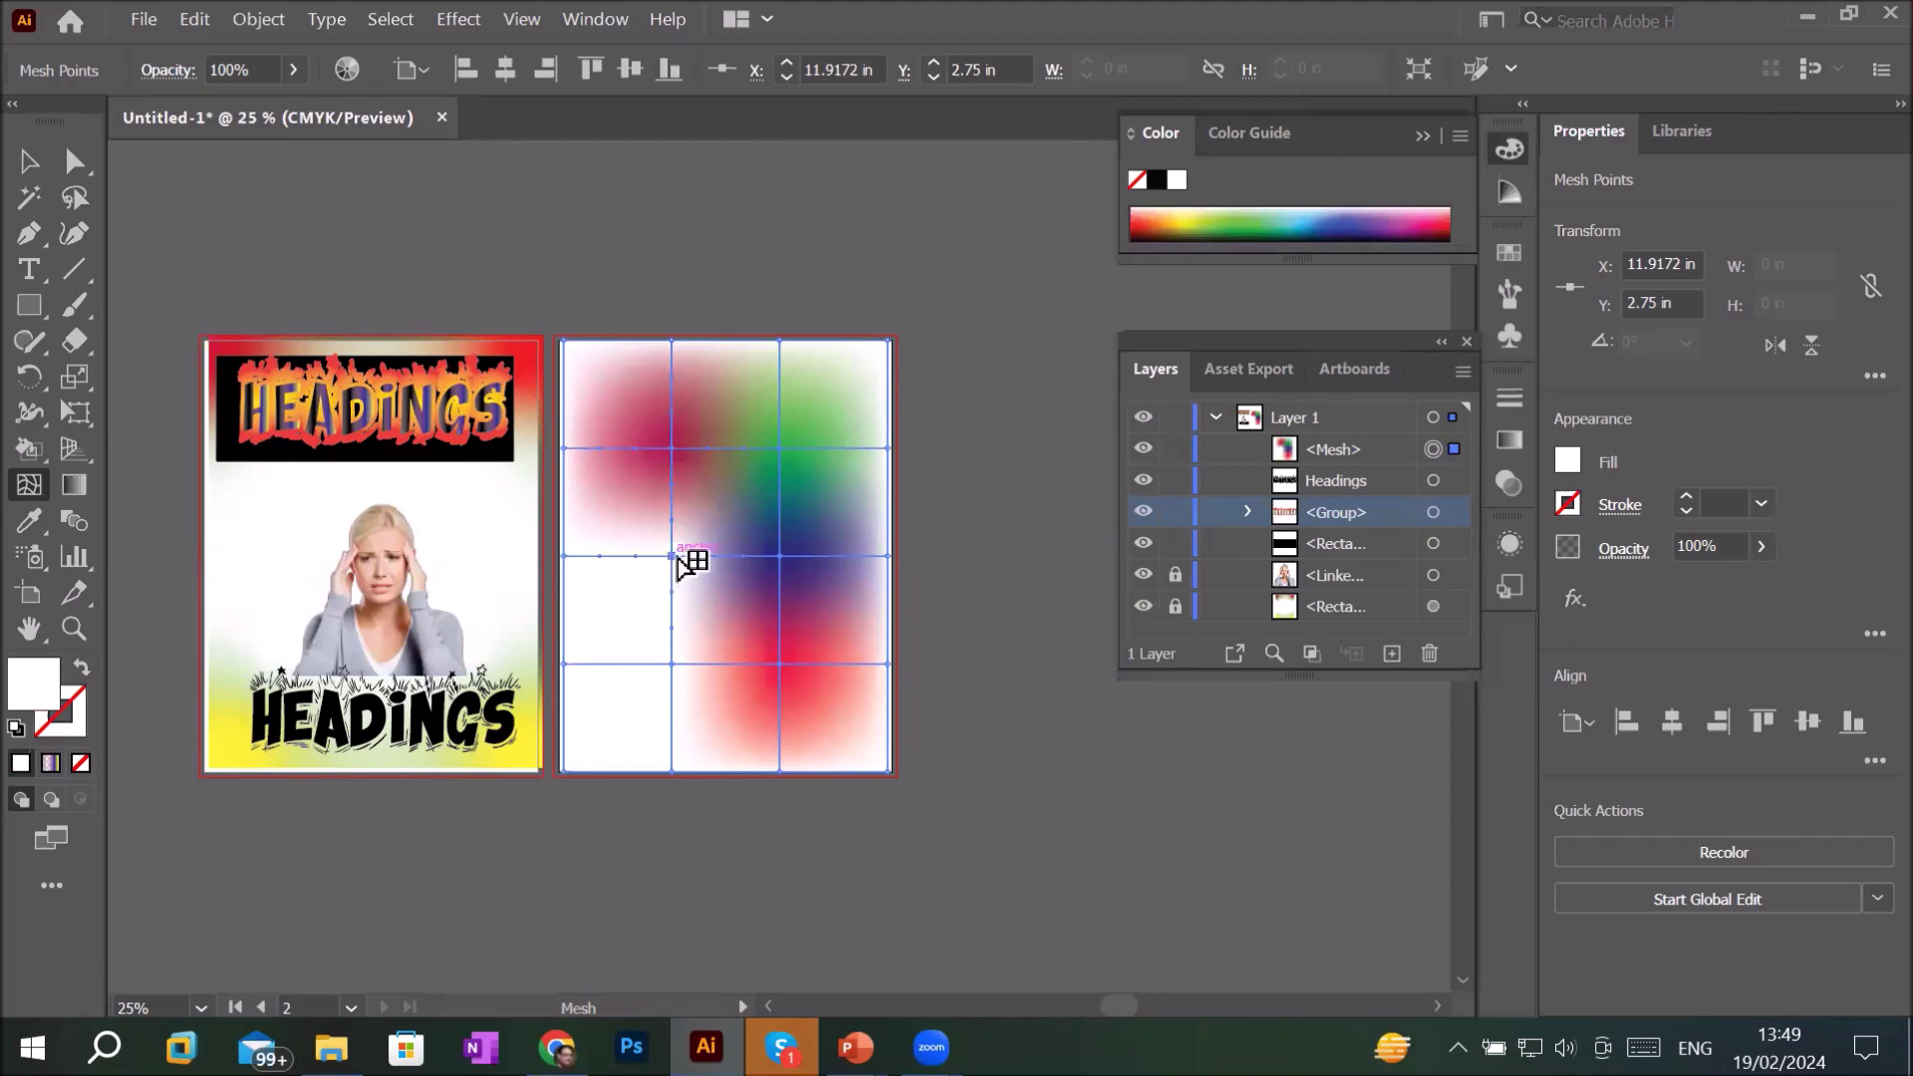
left_click(1322, 206)
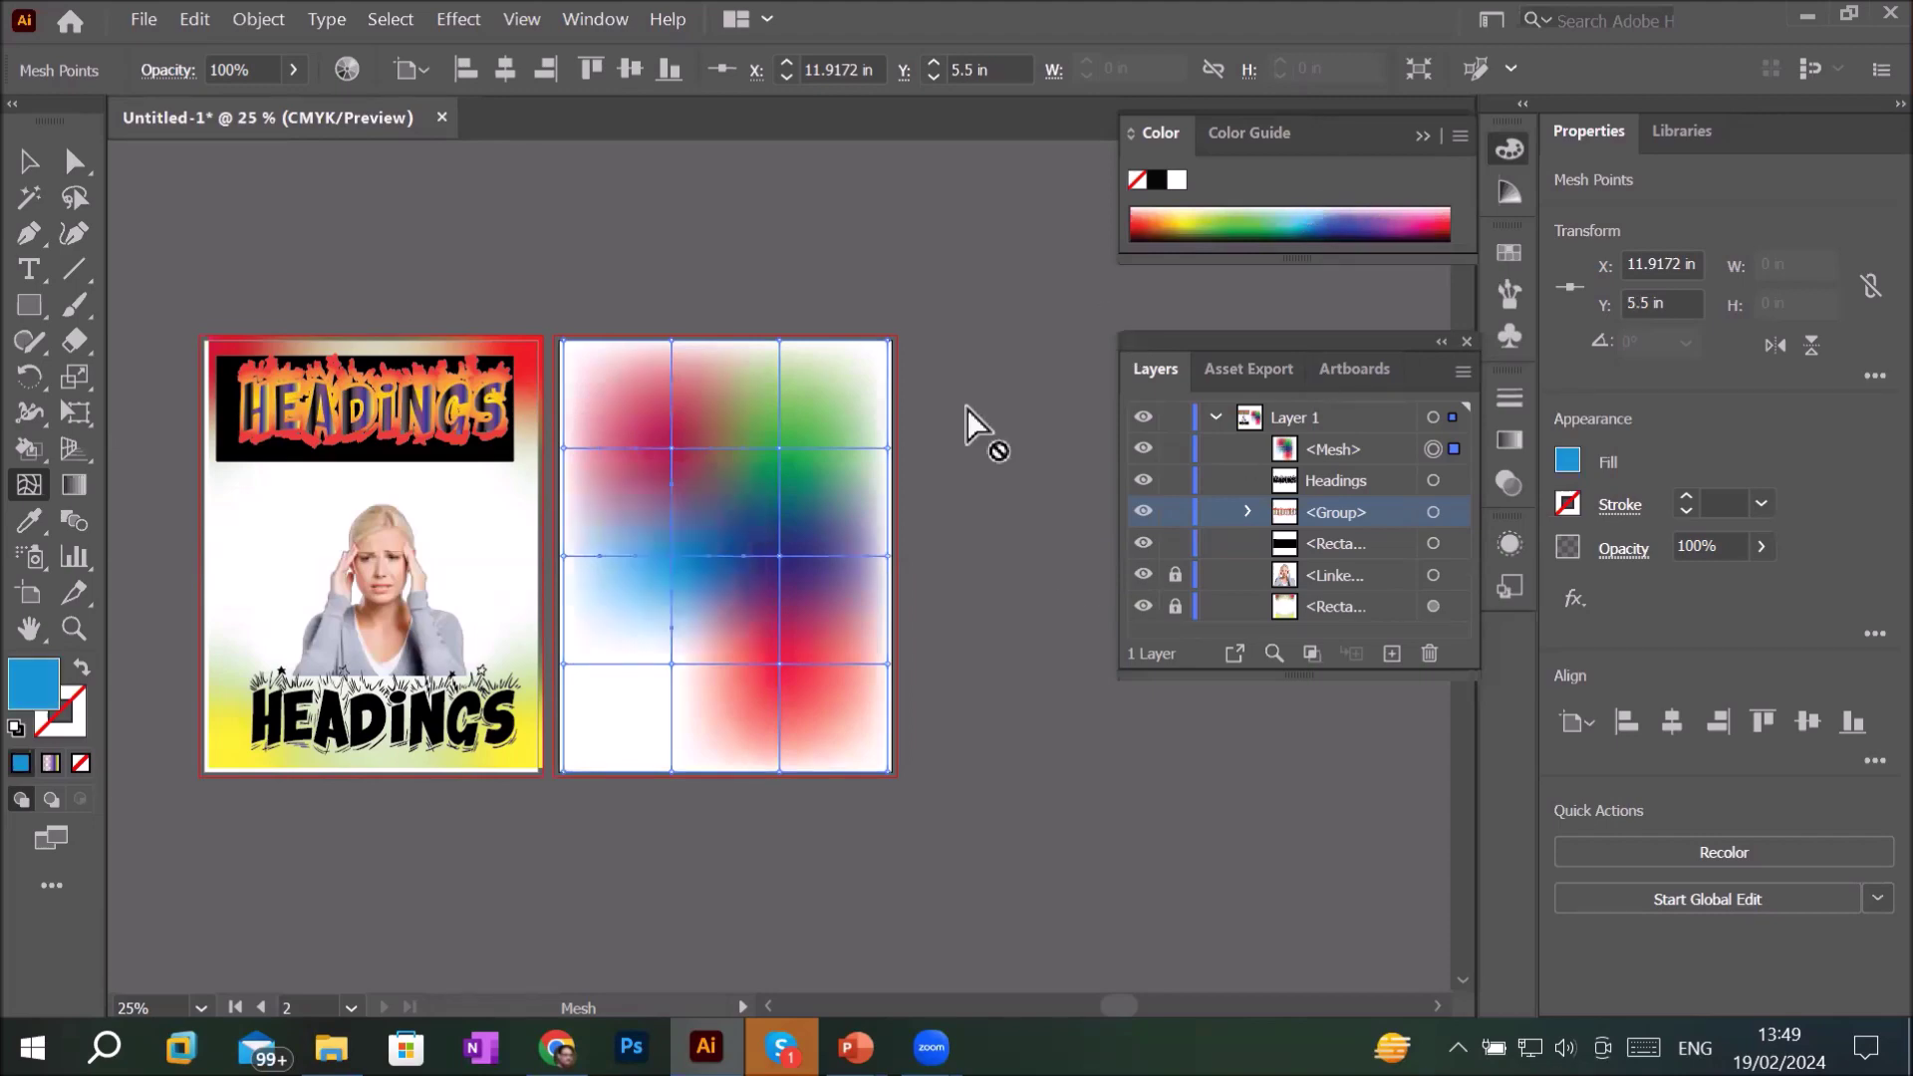
left_click(674, 664)
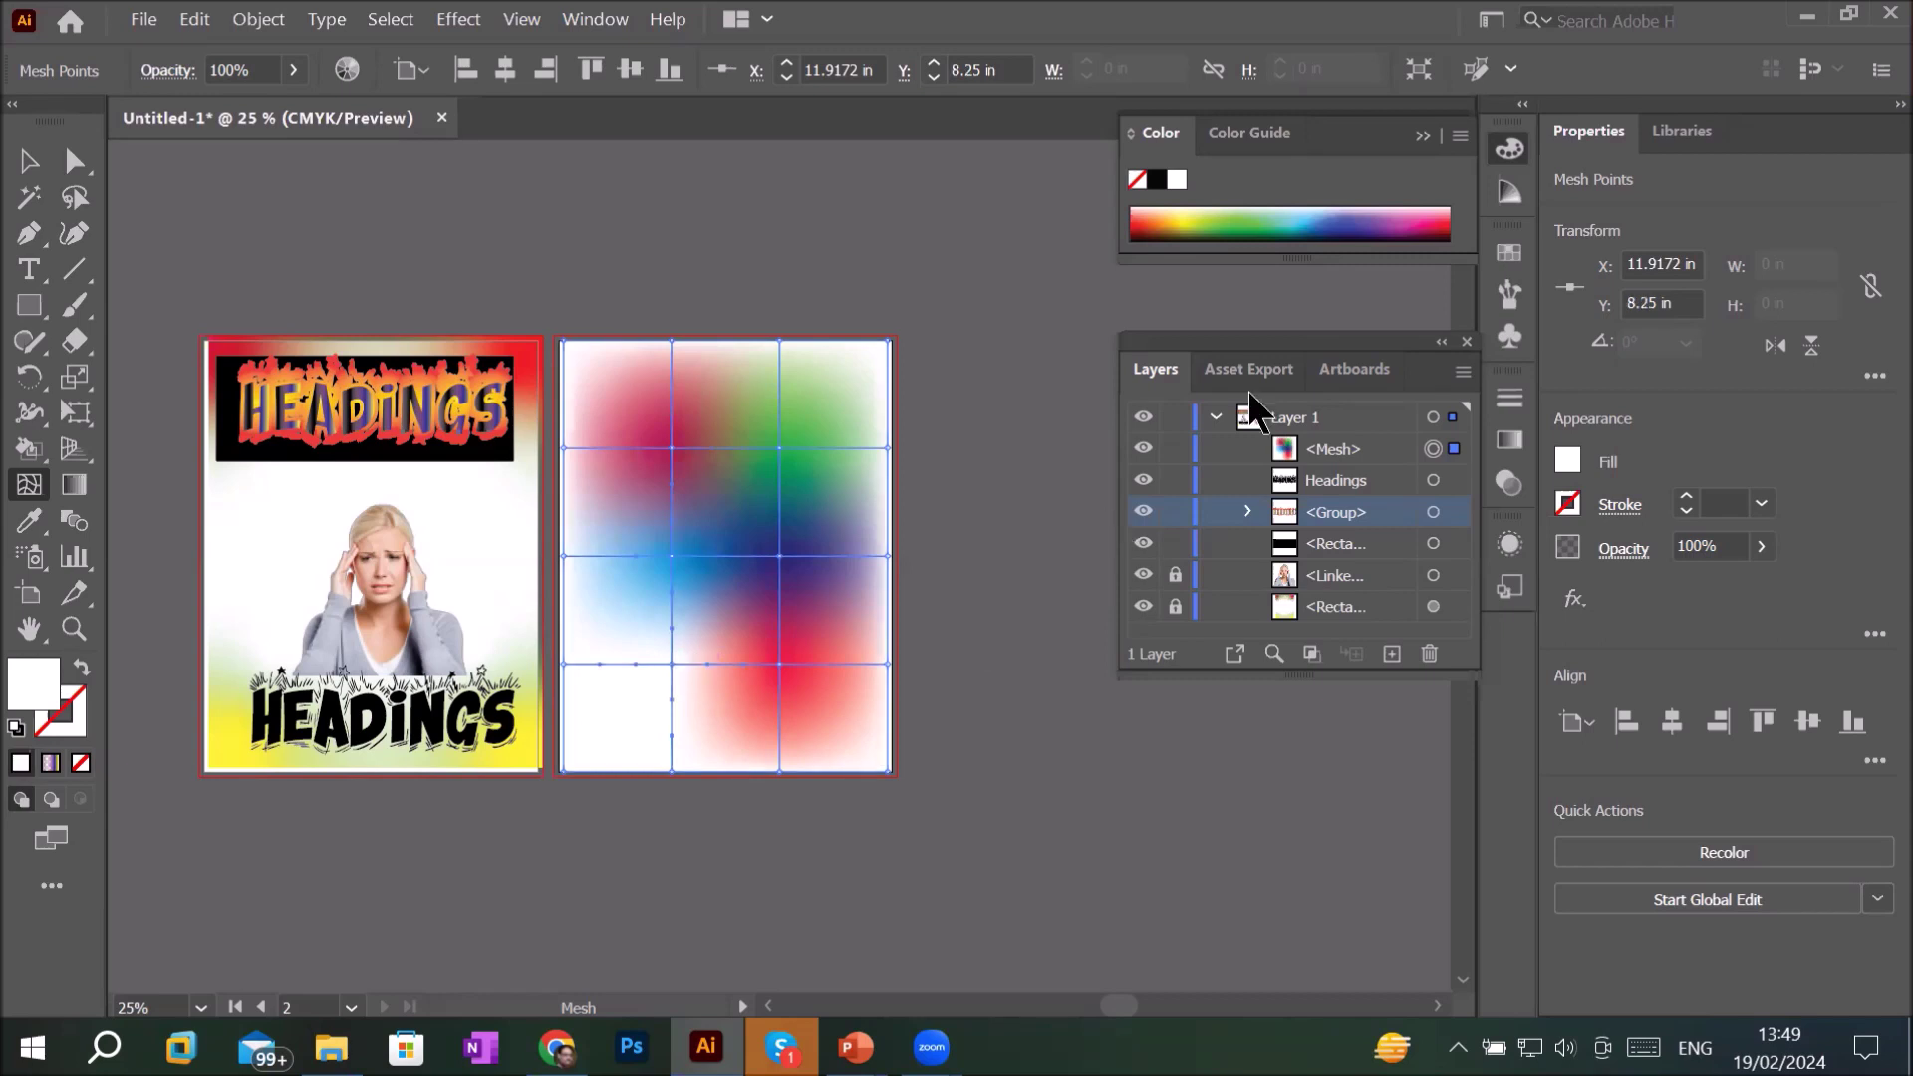
left_click(1436, 226)
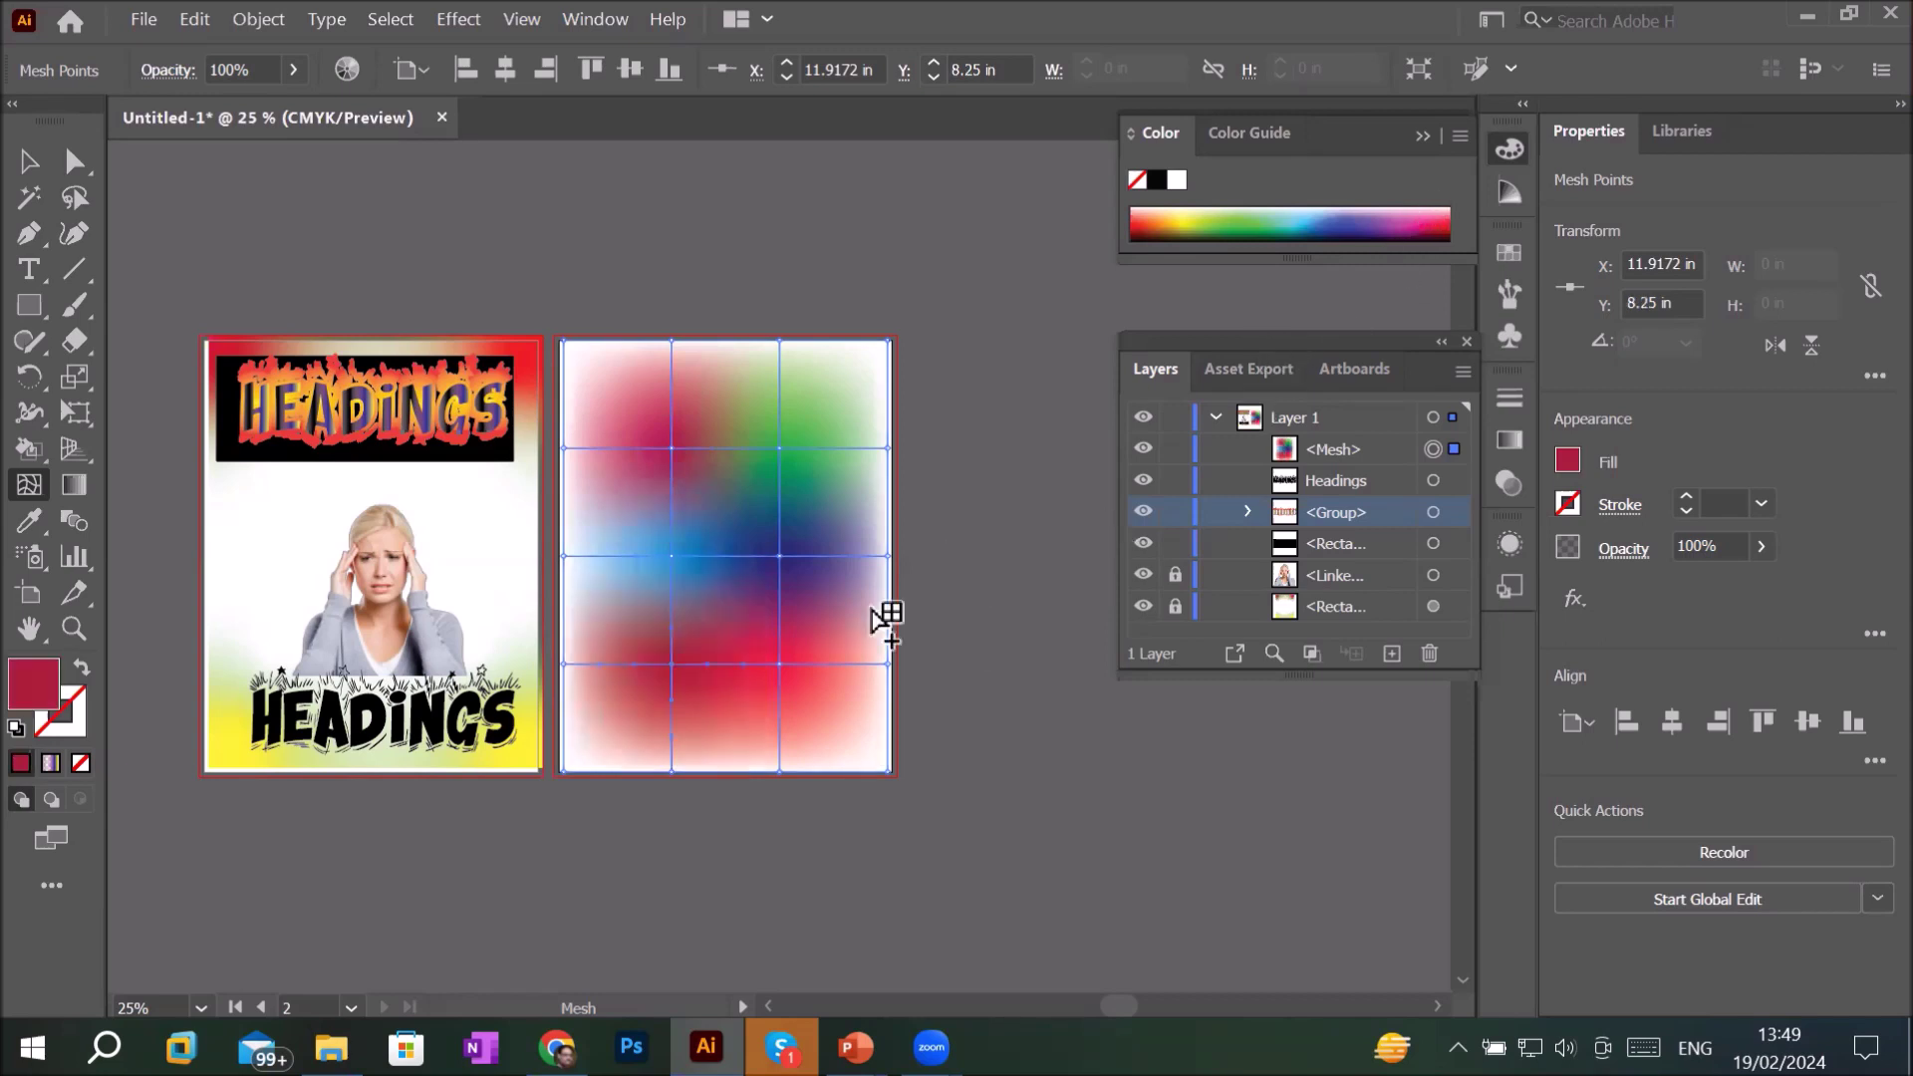
left_click(1231, 233)
left_click(1182, 219)
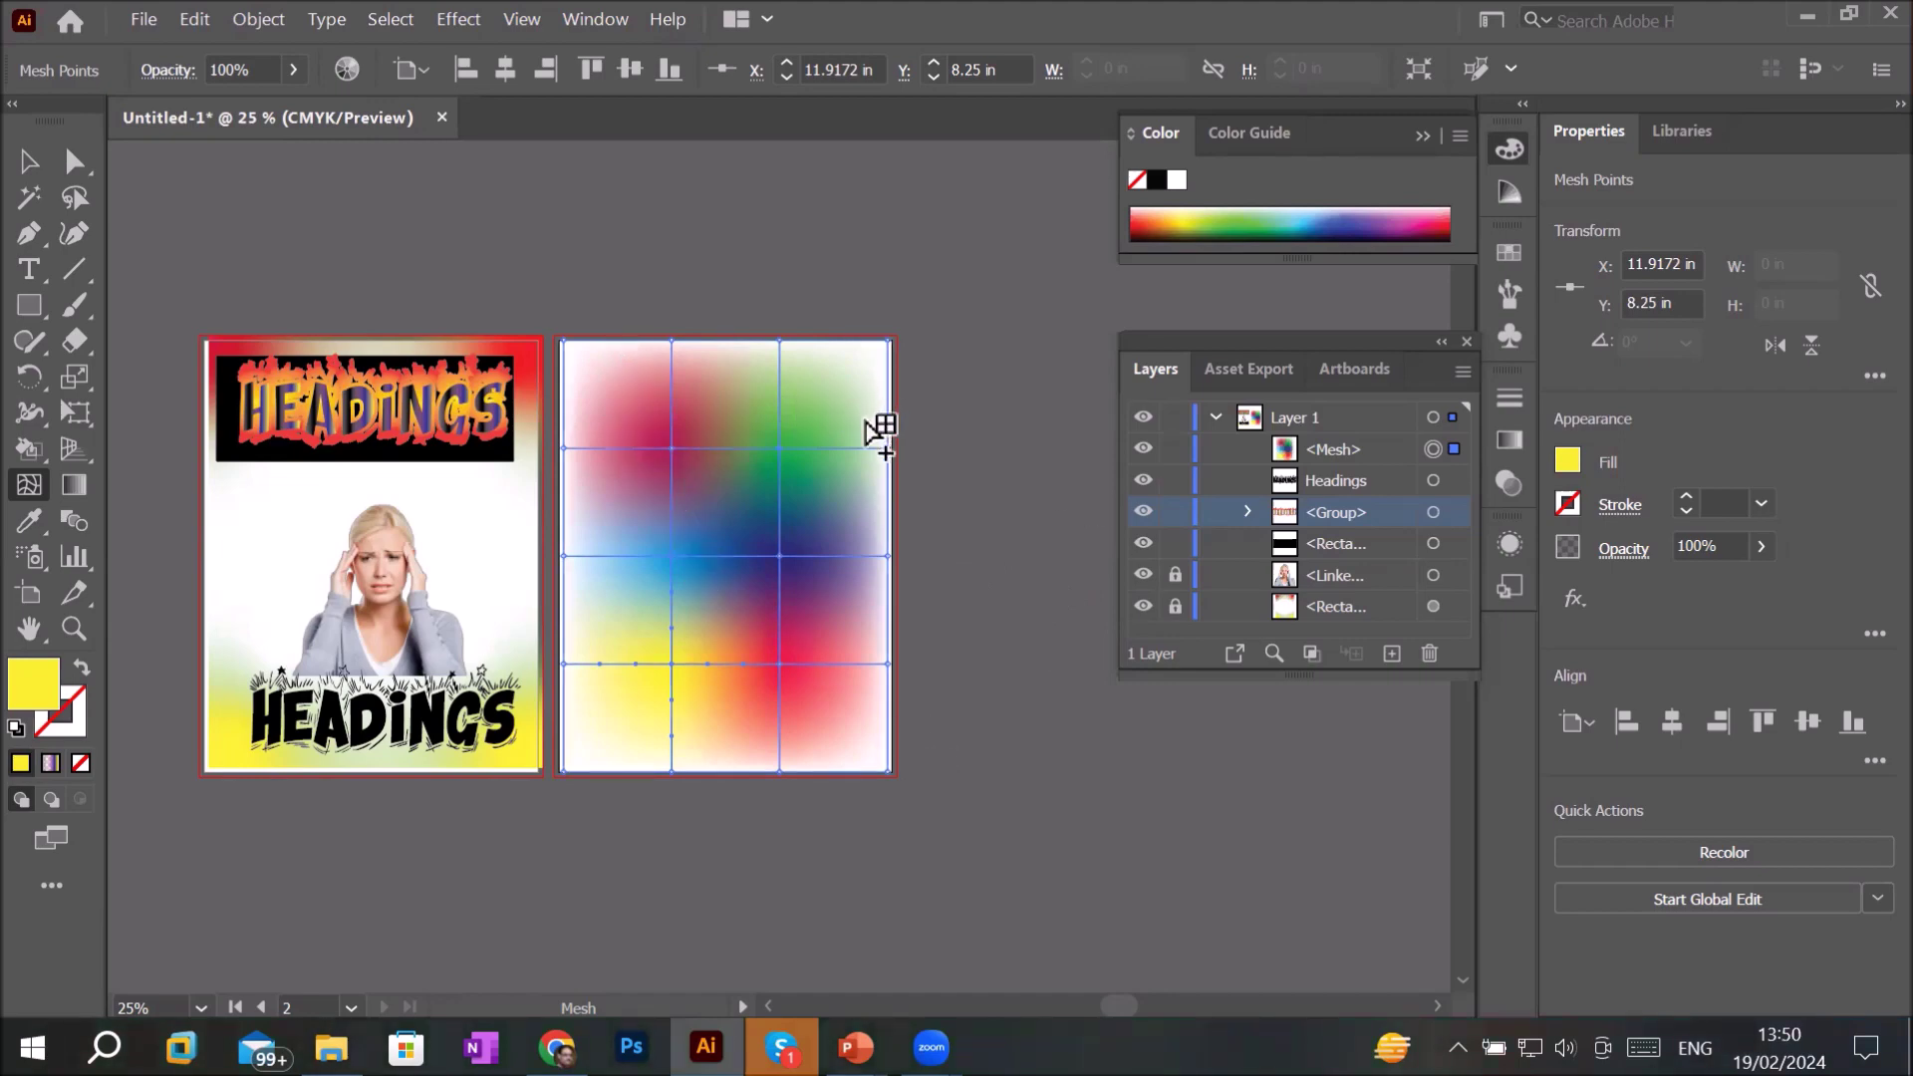
- Undo the mesh point colours and reselect the plain white mesh with the Selection tool
key("ctrl+z")
key("ctrl+z")
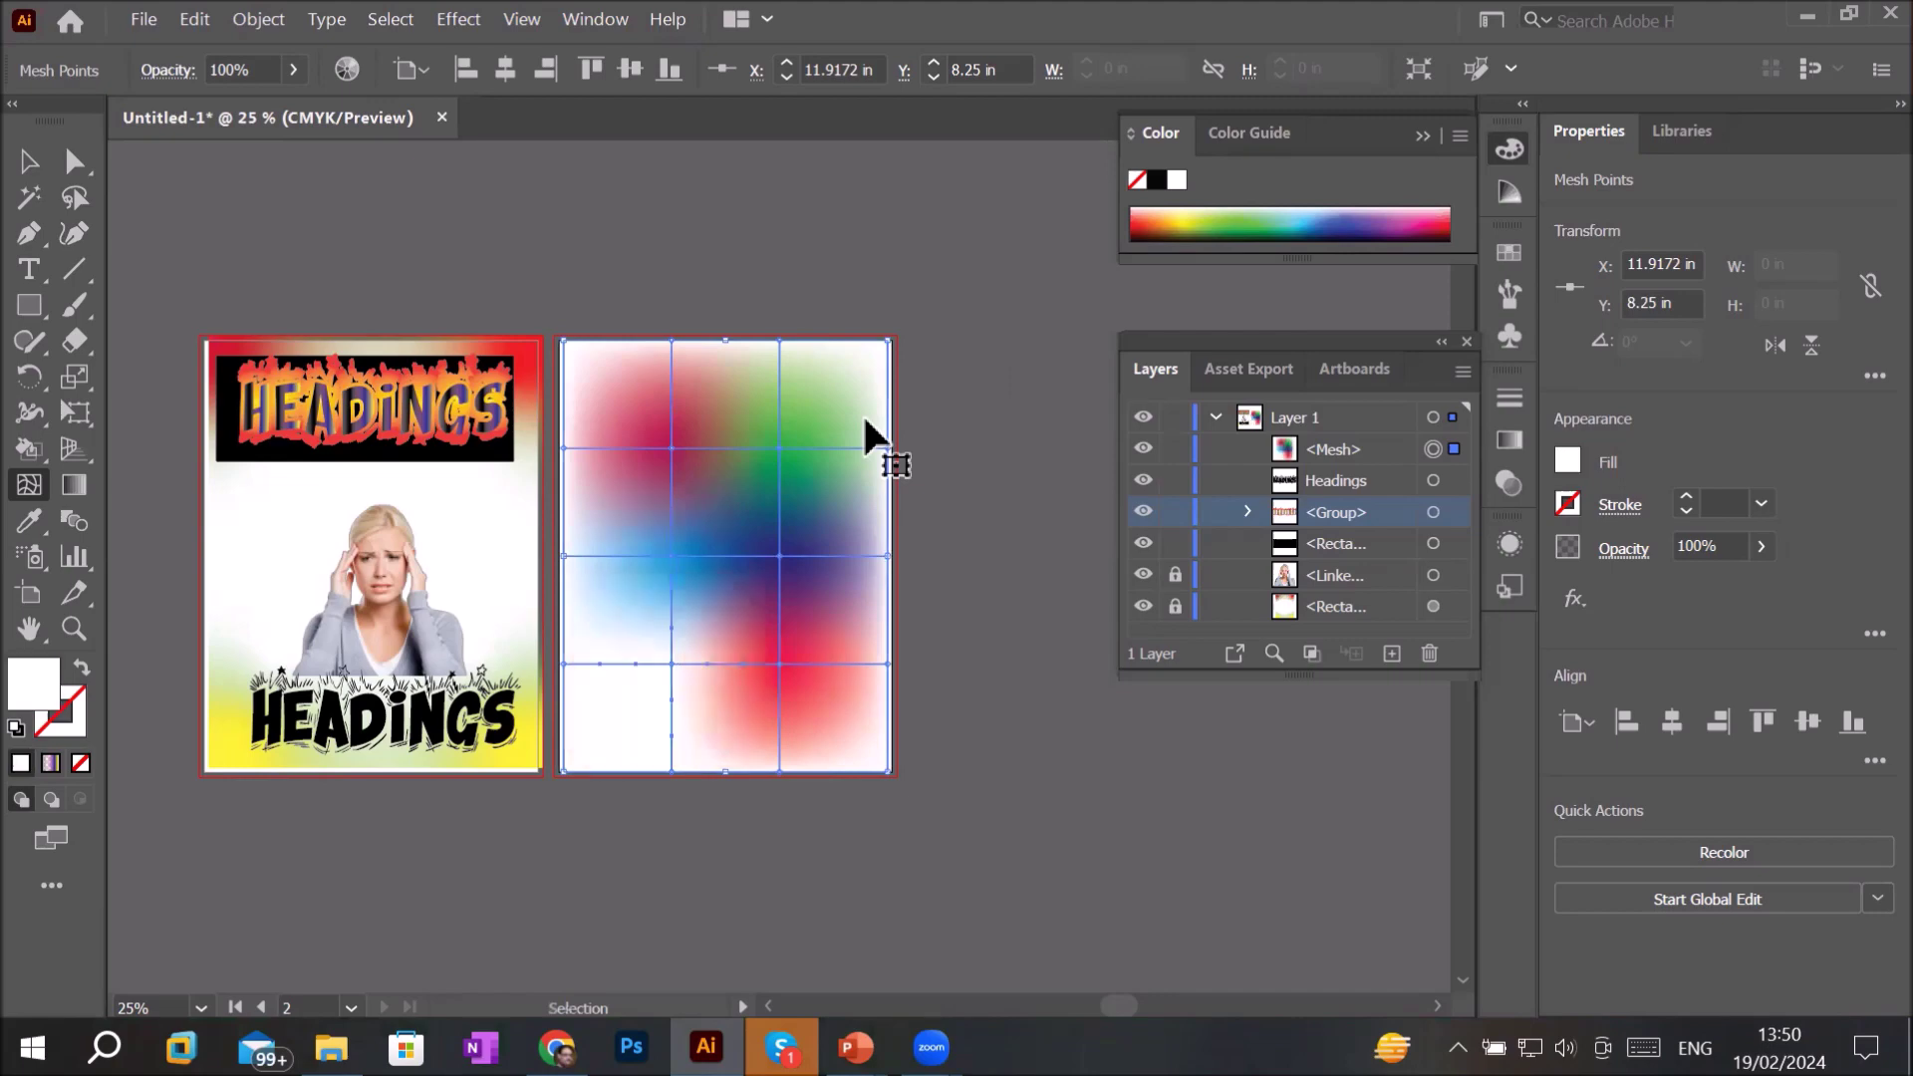
key("ctrl+z")
key("ctrl+z")
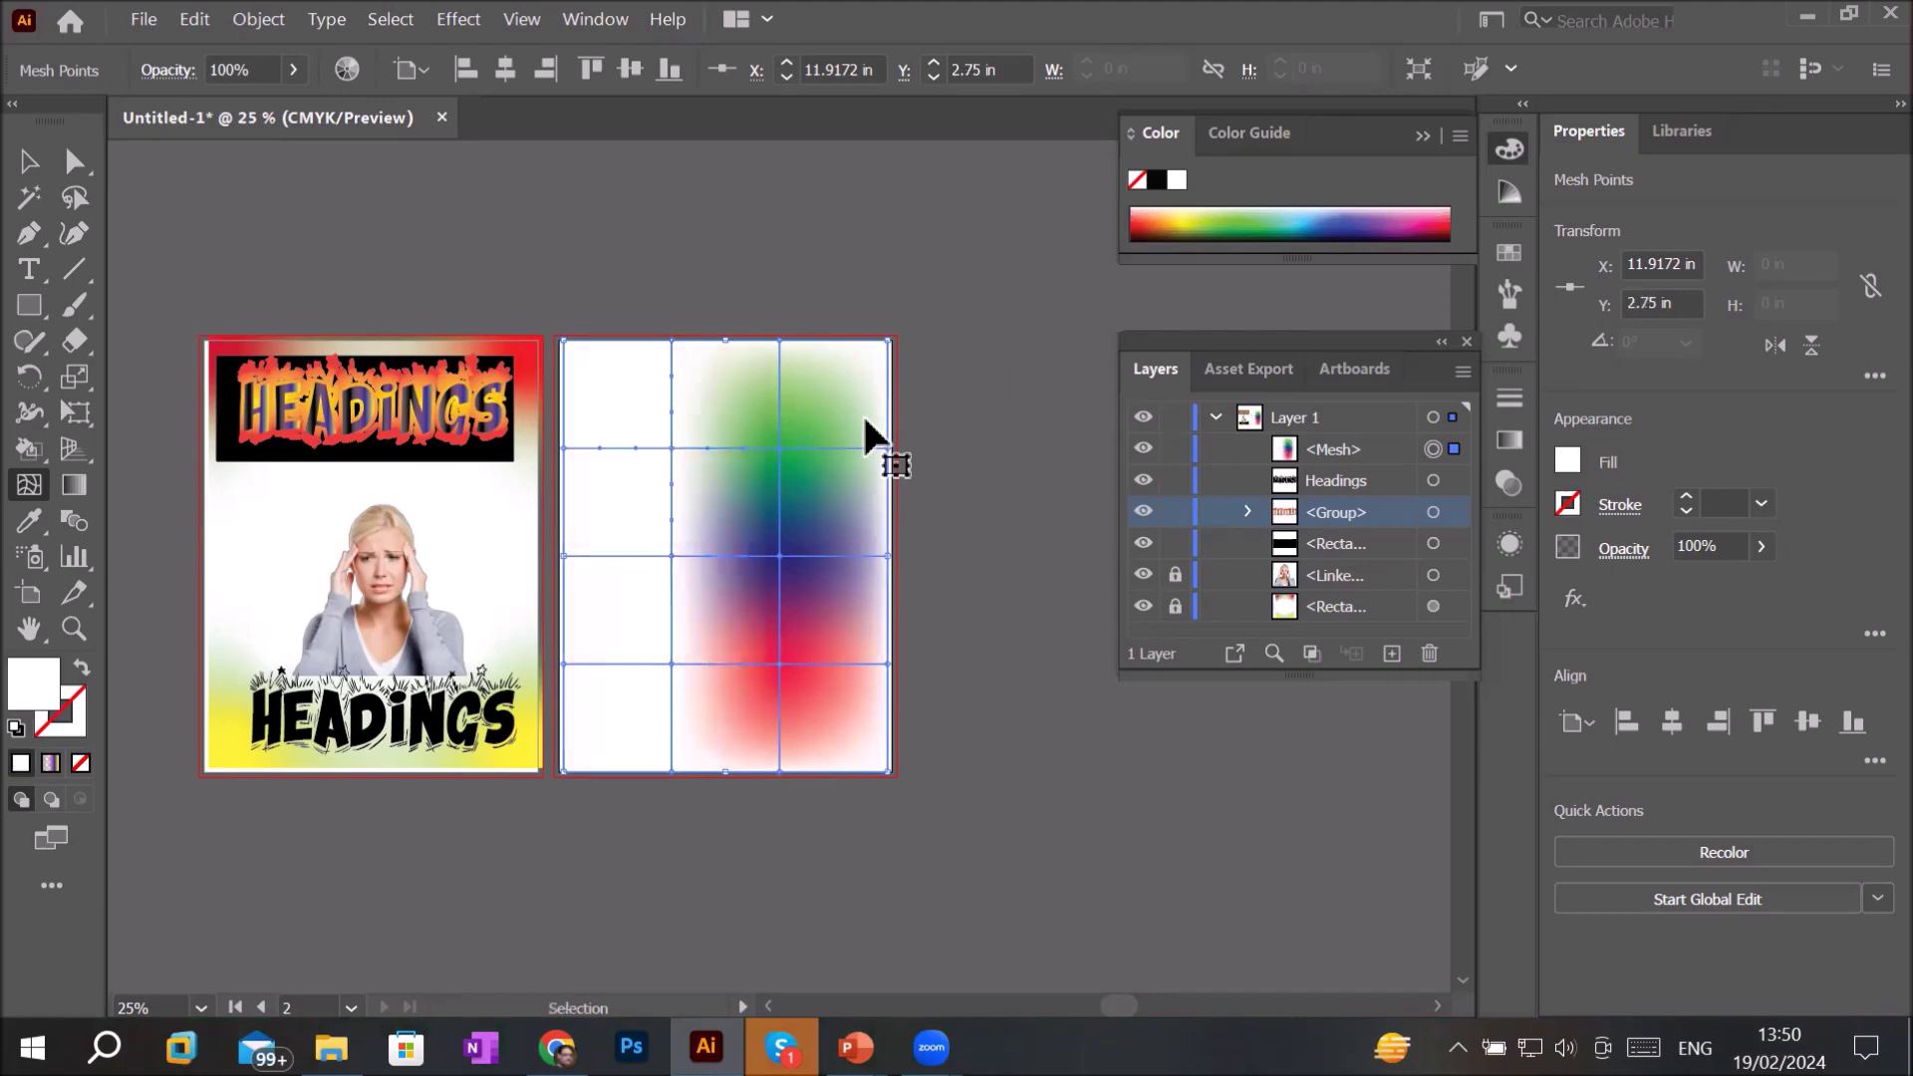
key("ctrl+z")
key("ctrl+z")
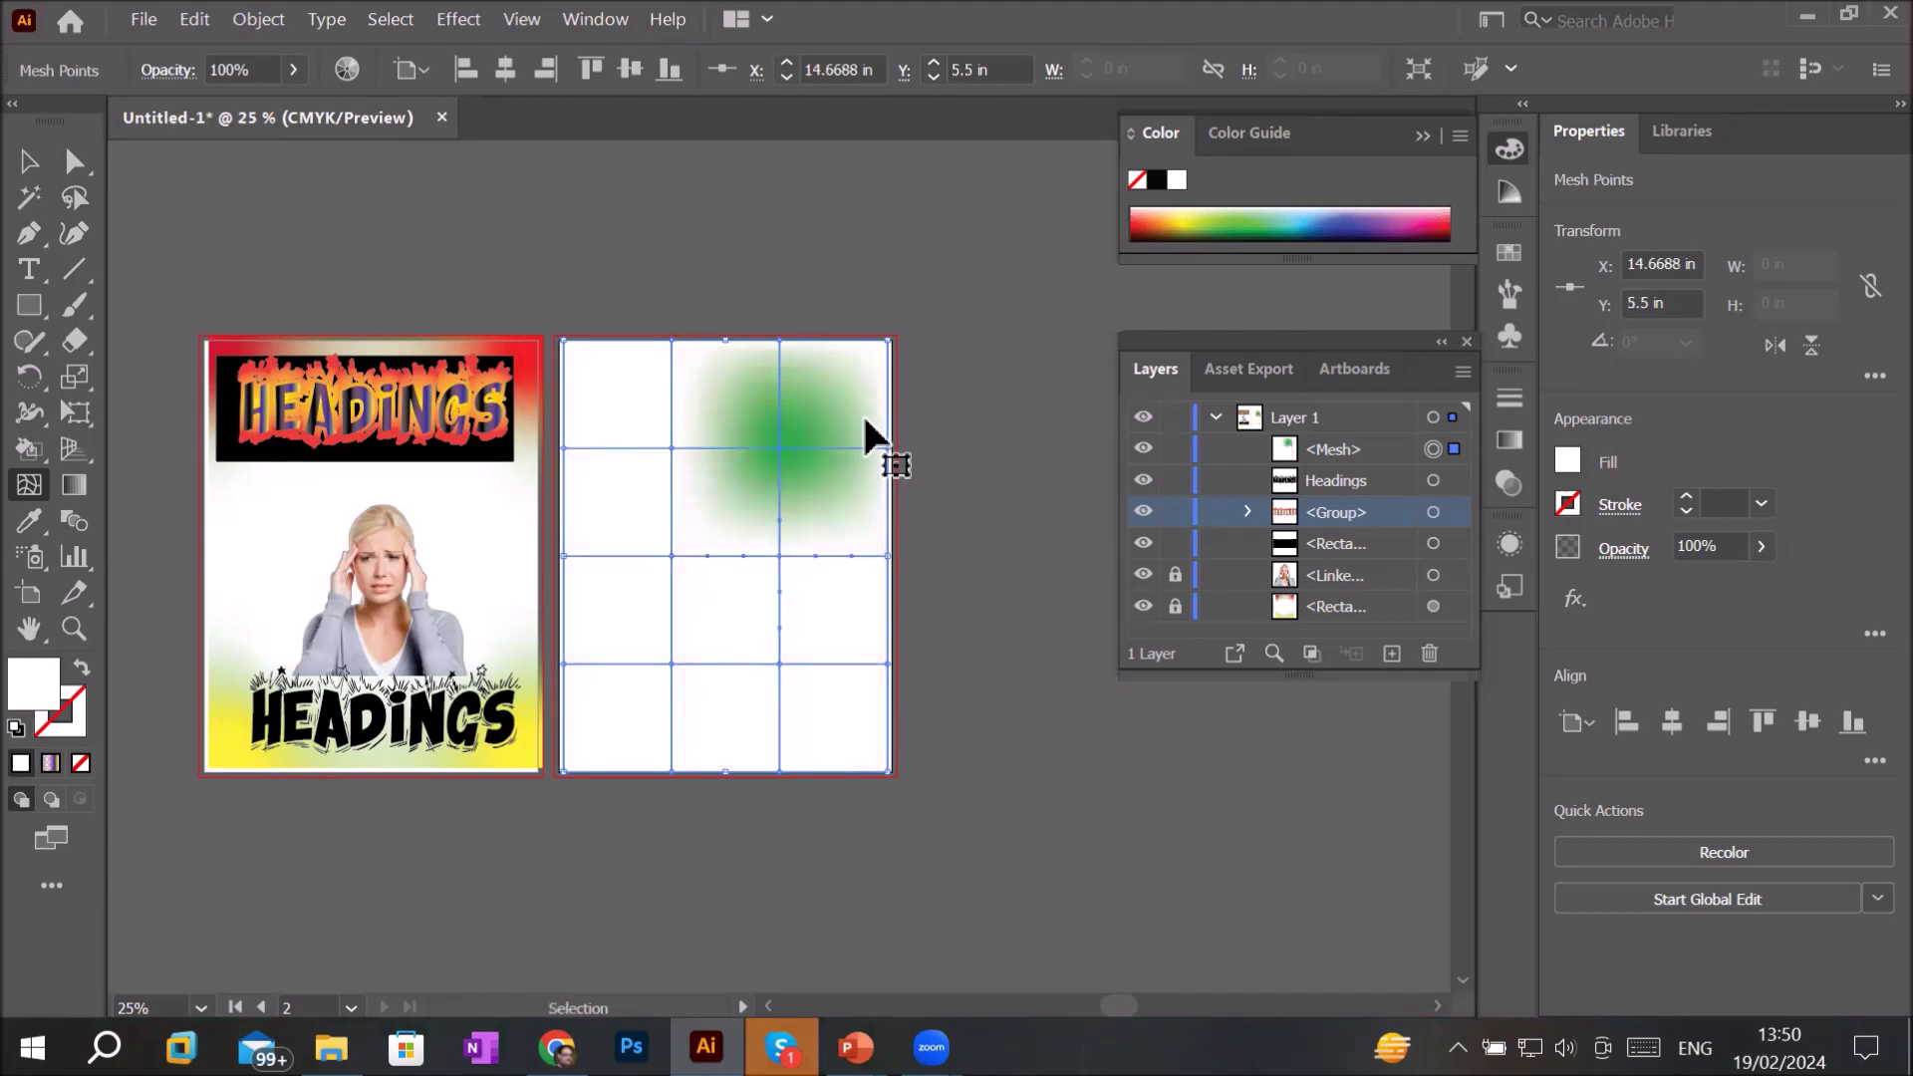
key("ctrl+z")
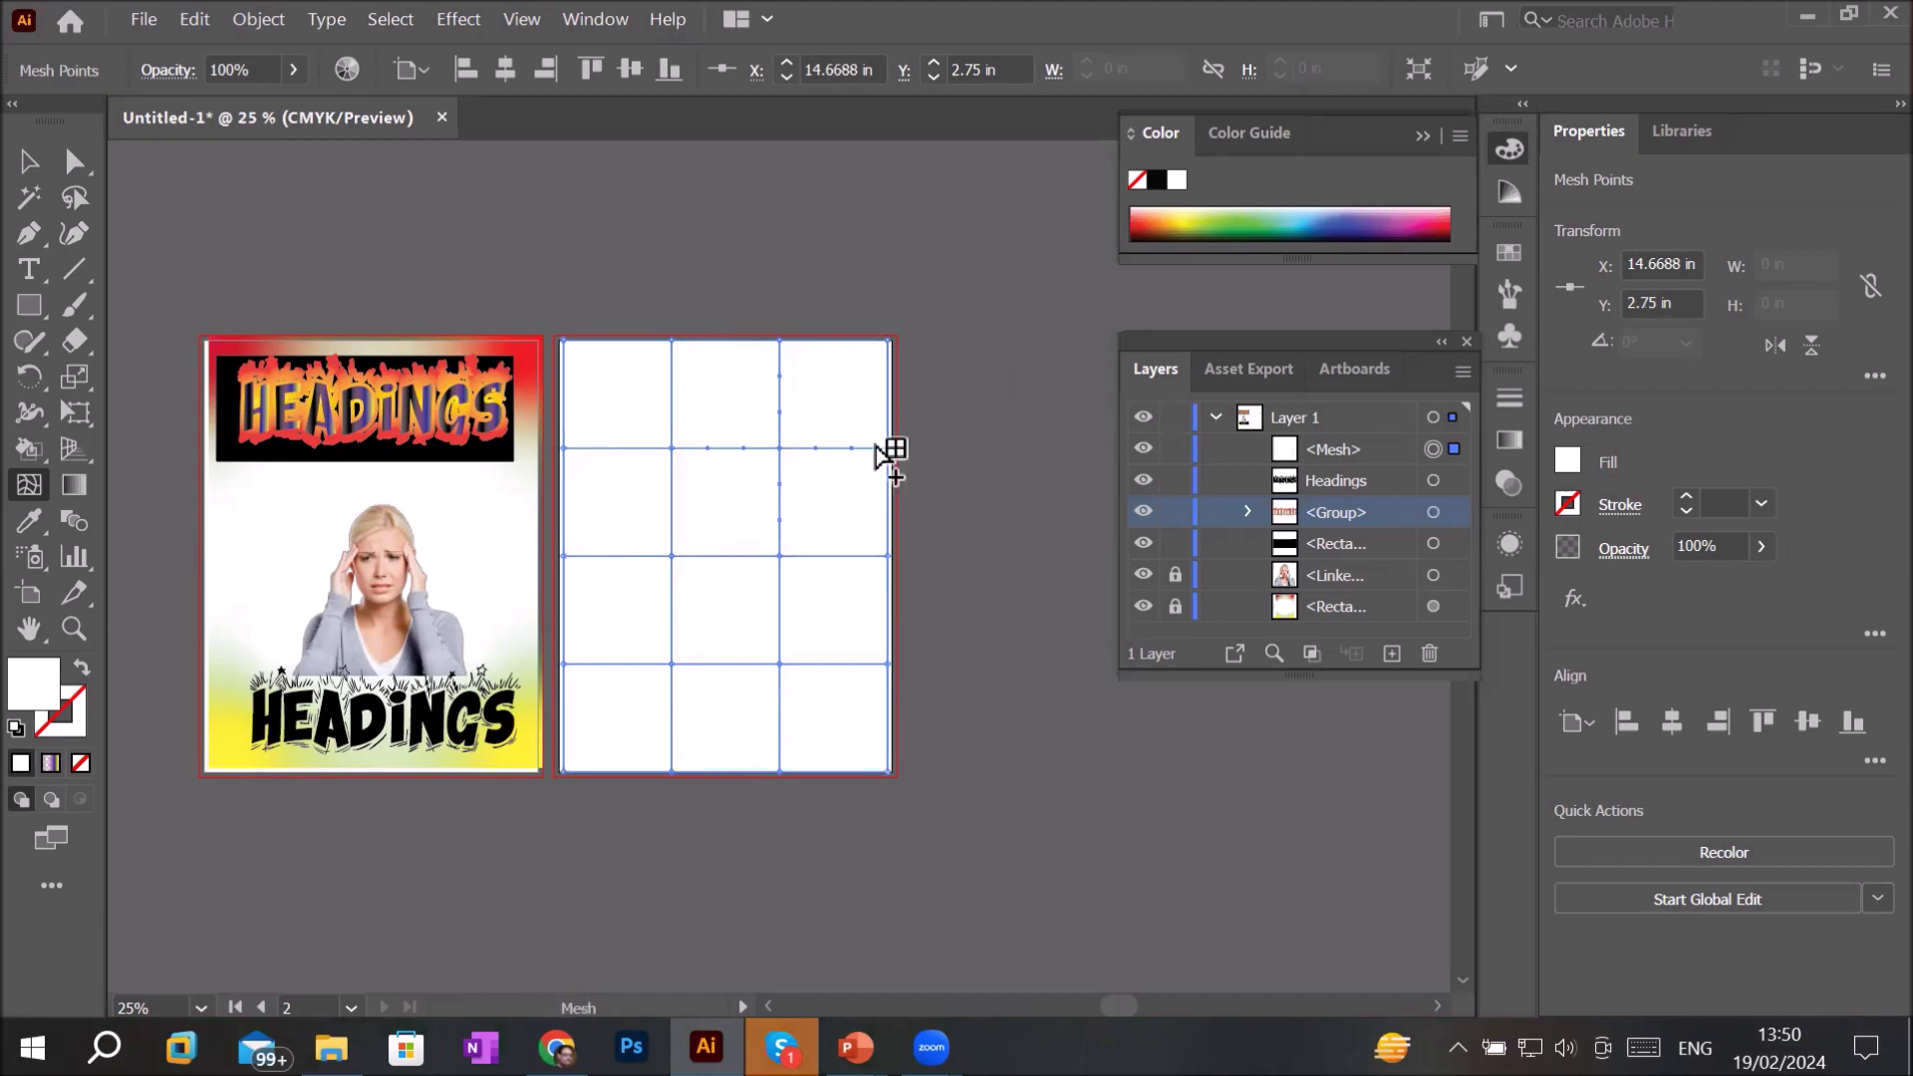
left_click(29, 161)
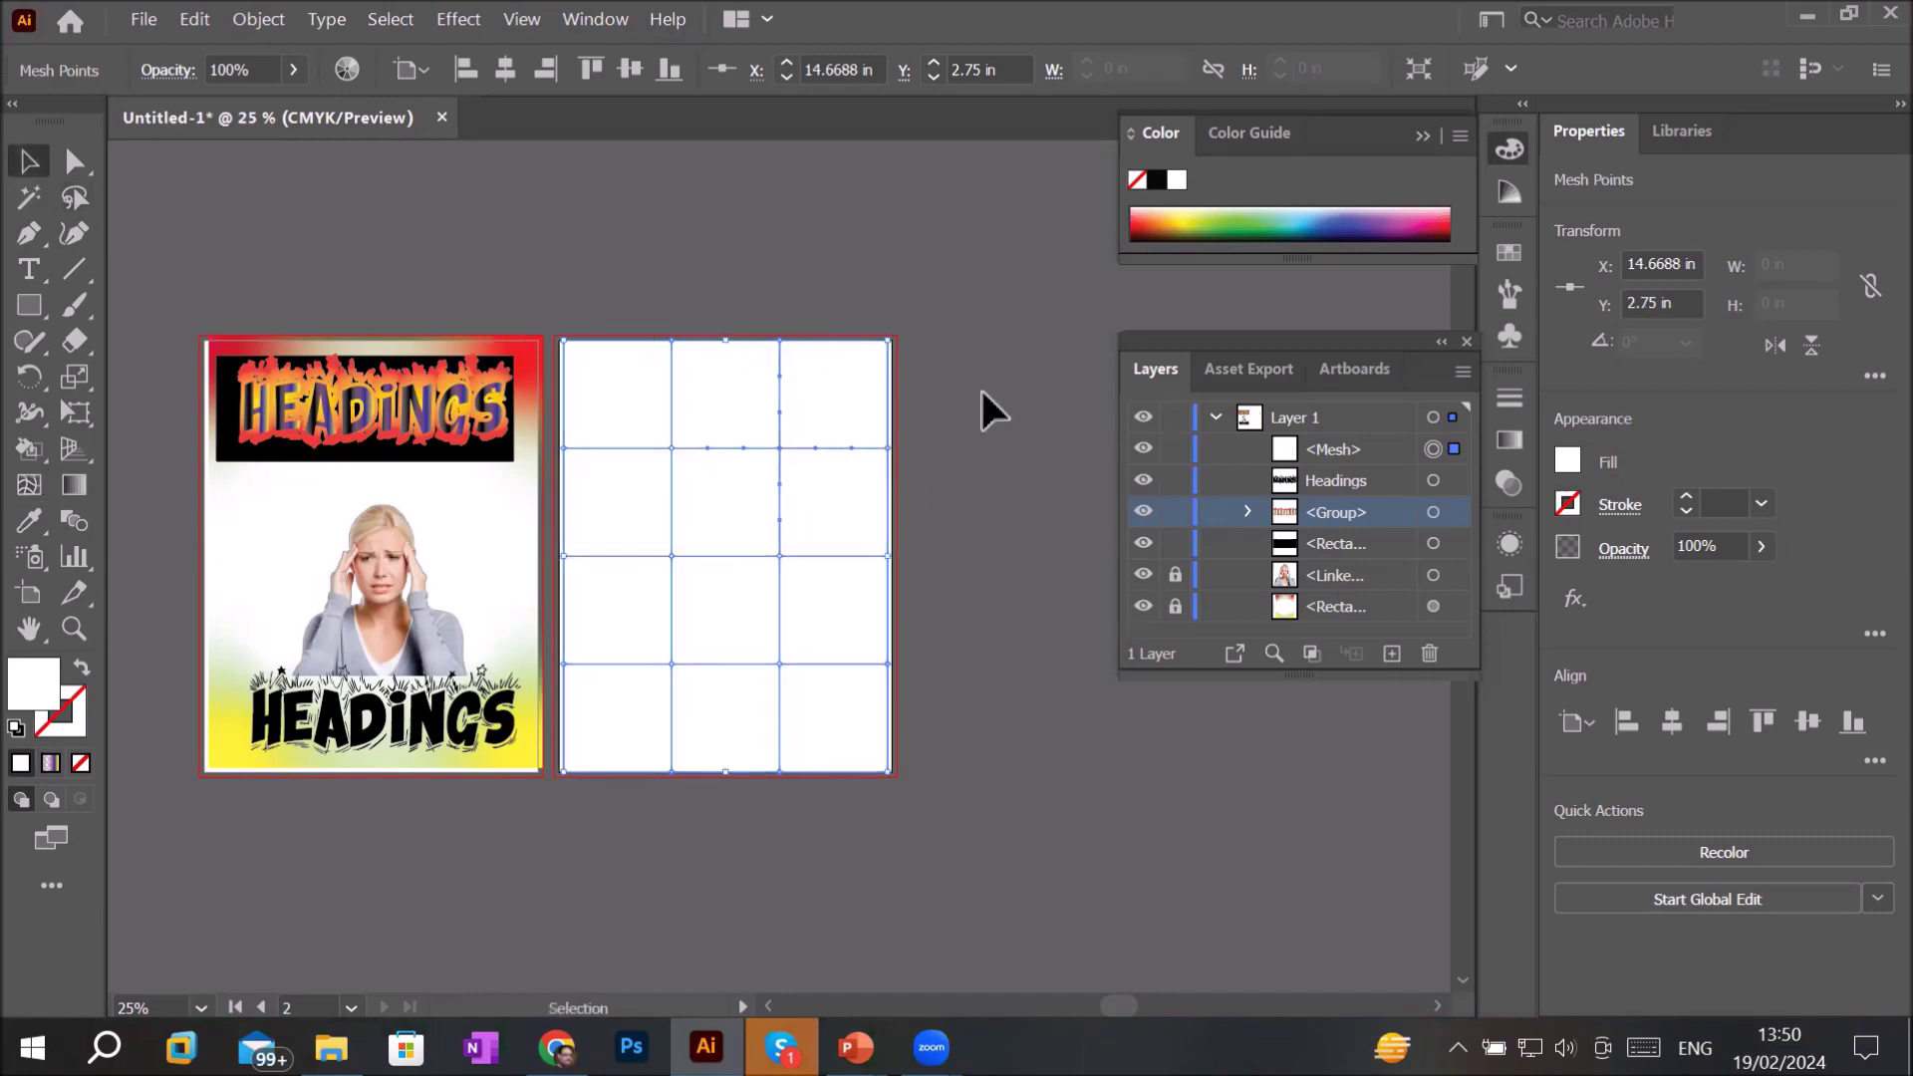
left_click(799, 279)
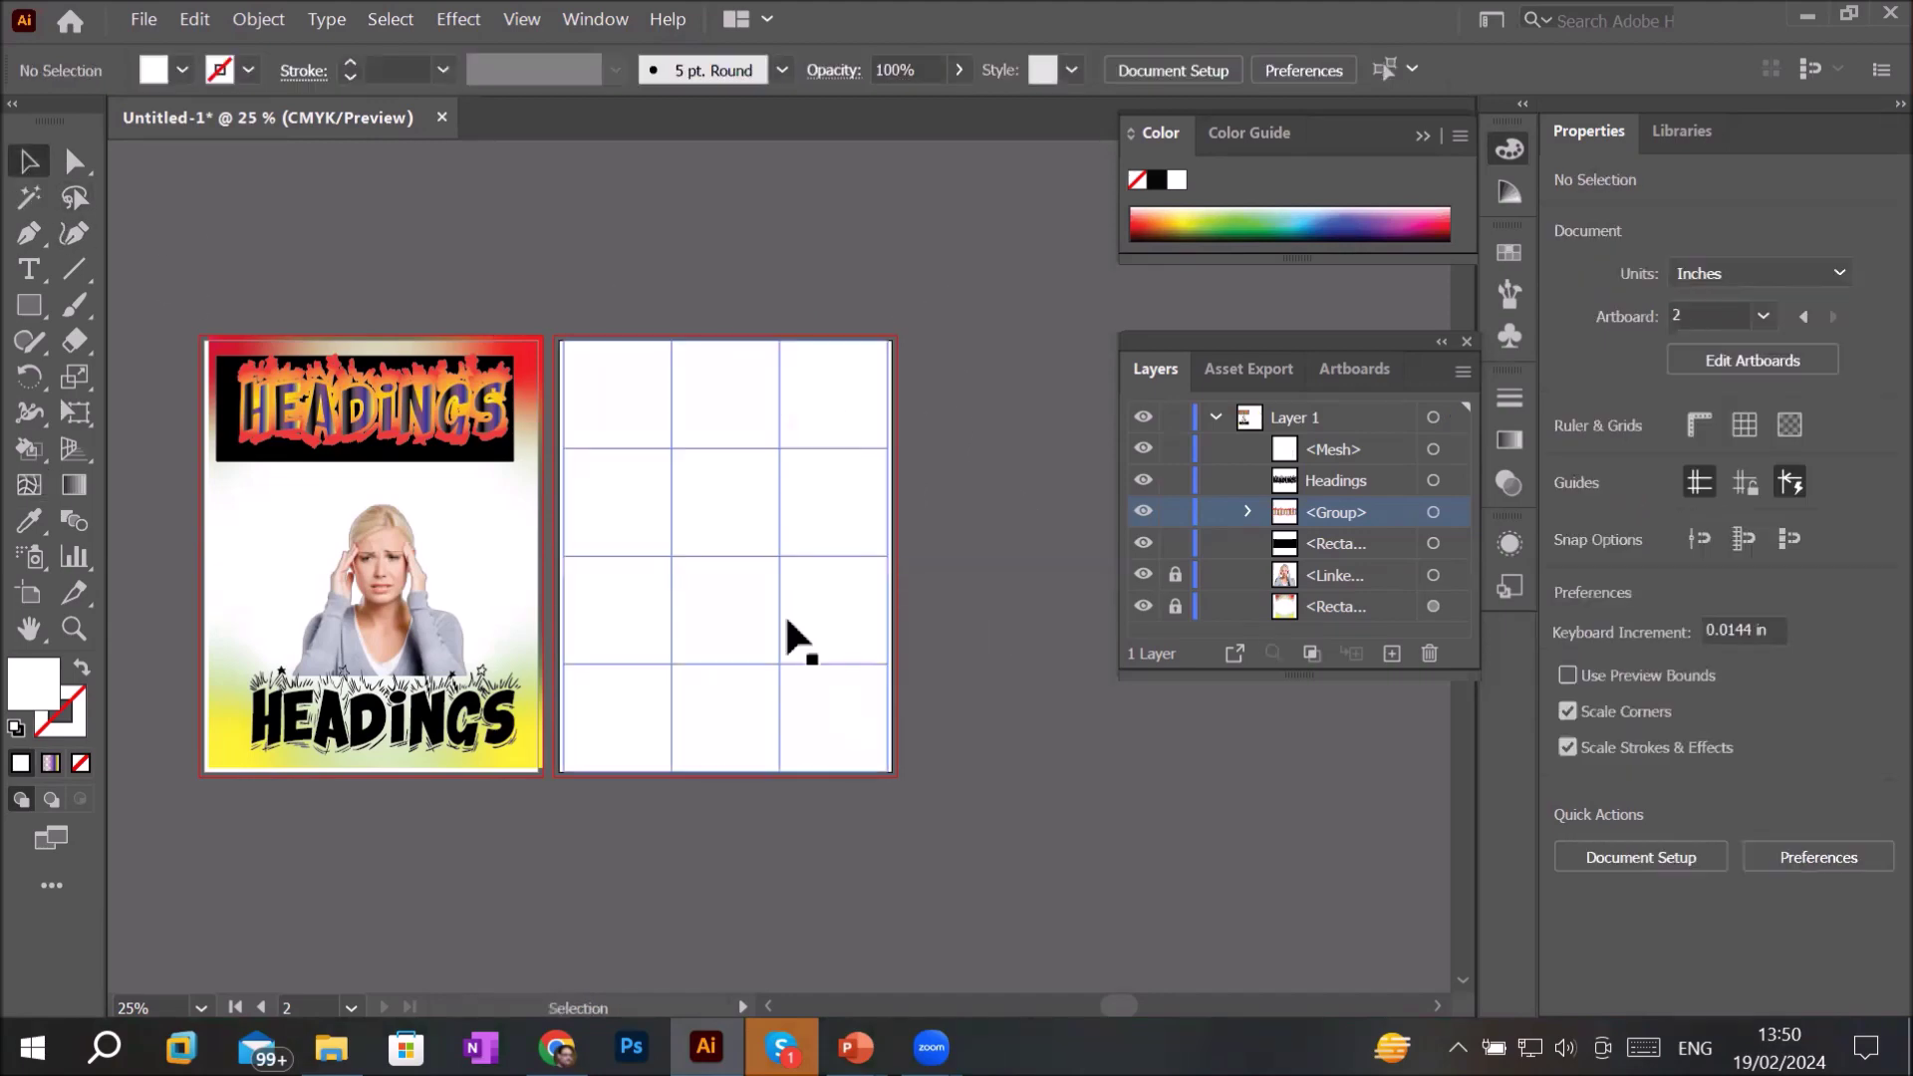
left_click(760, 439)
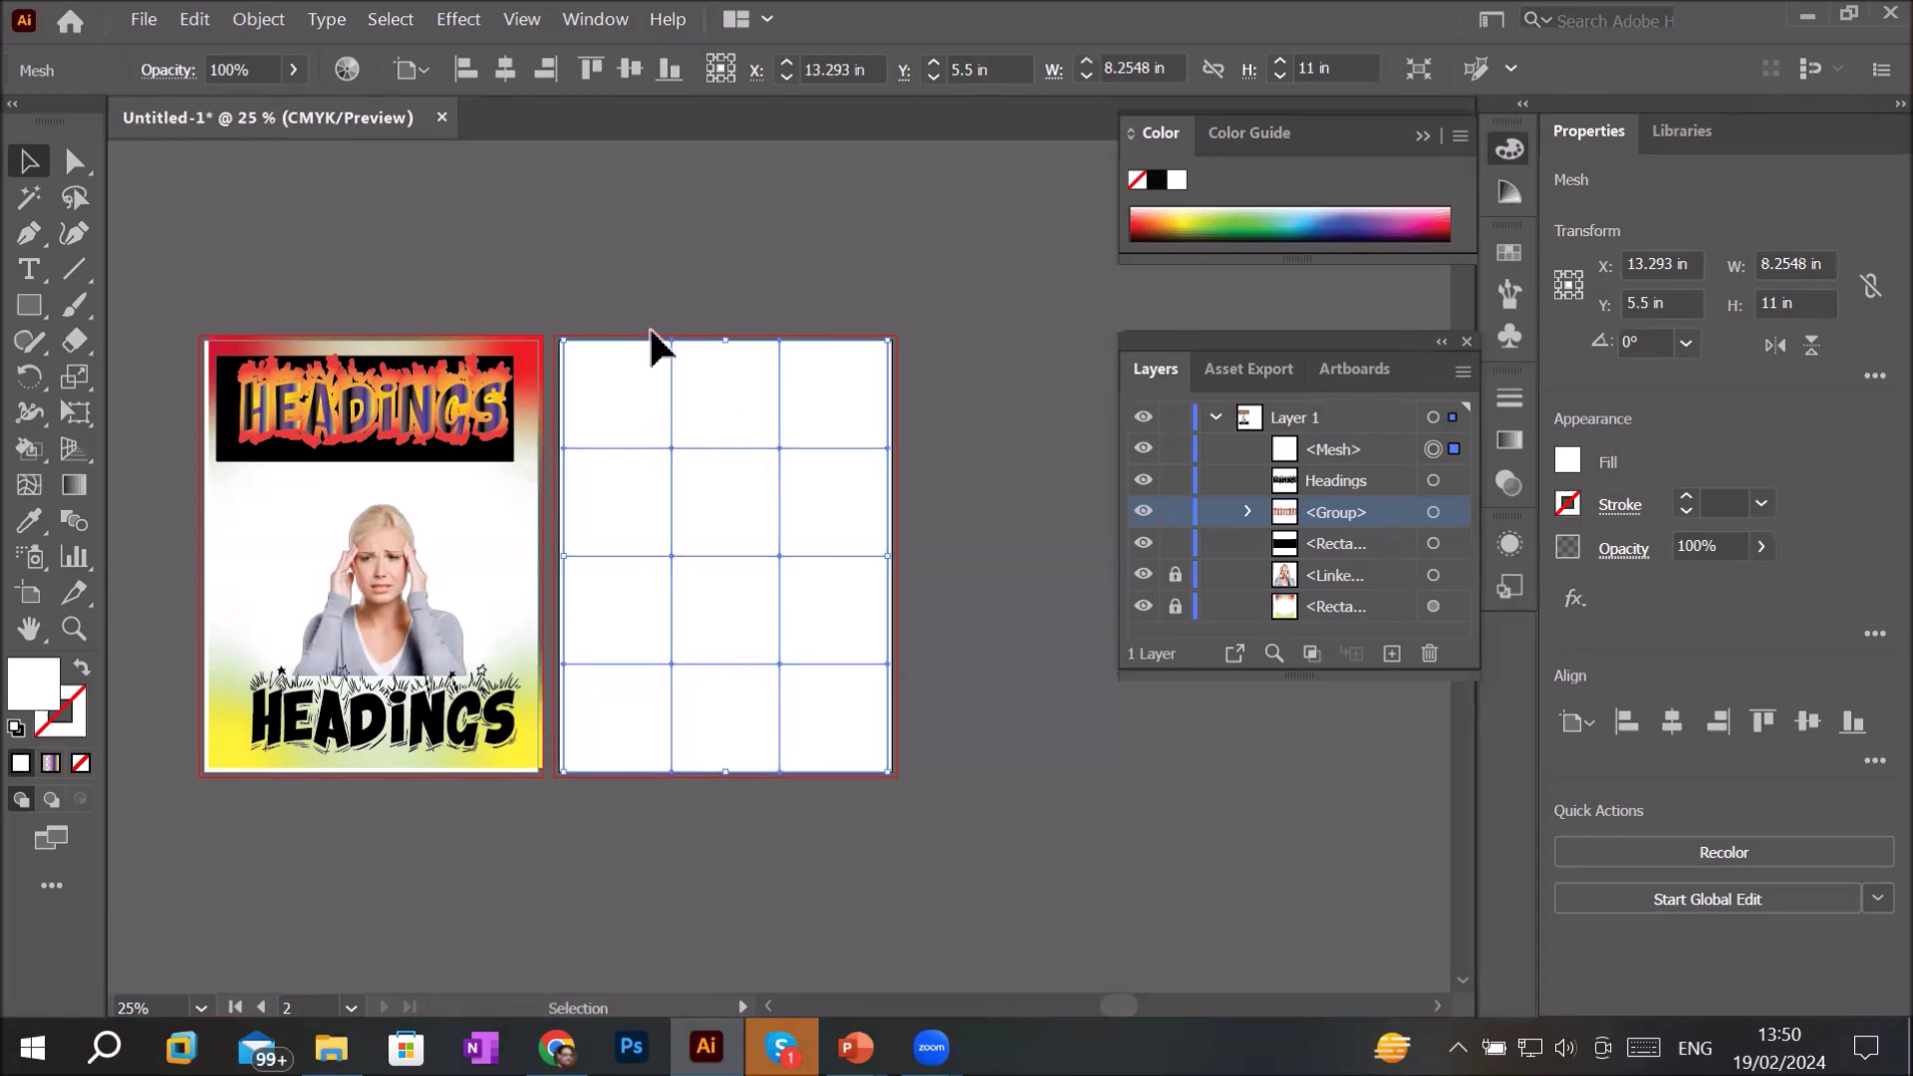
left_click(76, 199)
left_click_drag(555, 322, 979, 480)
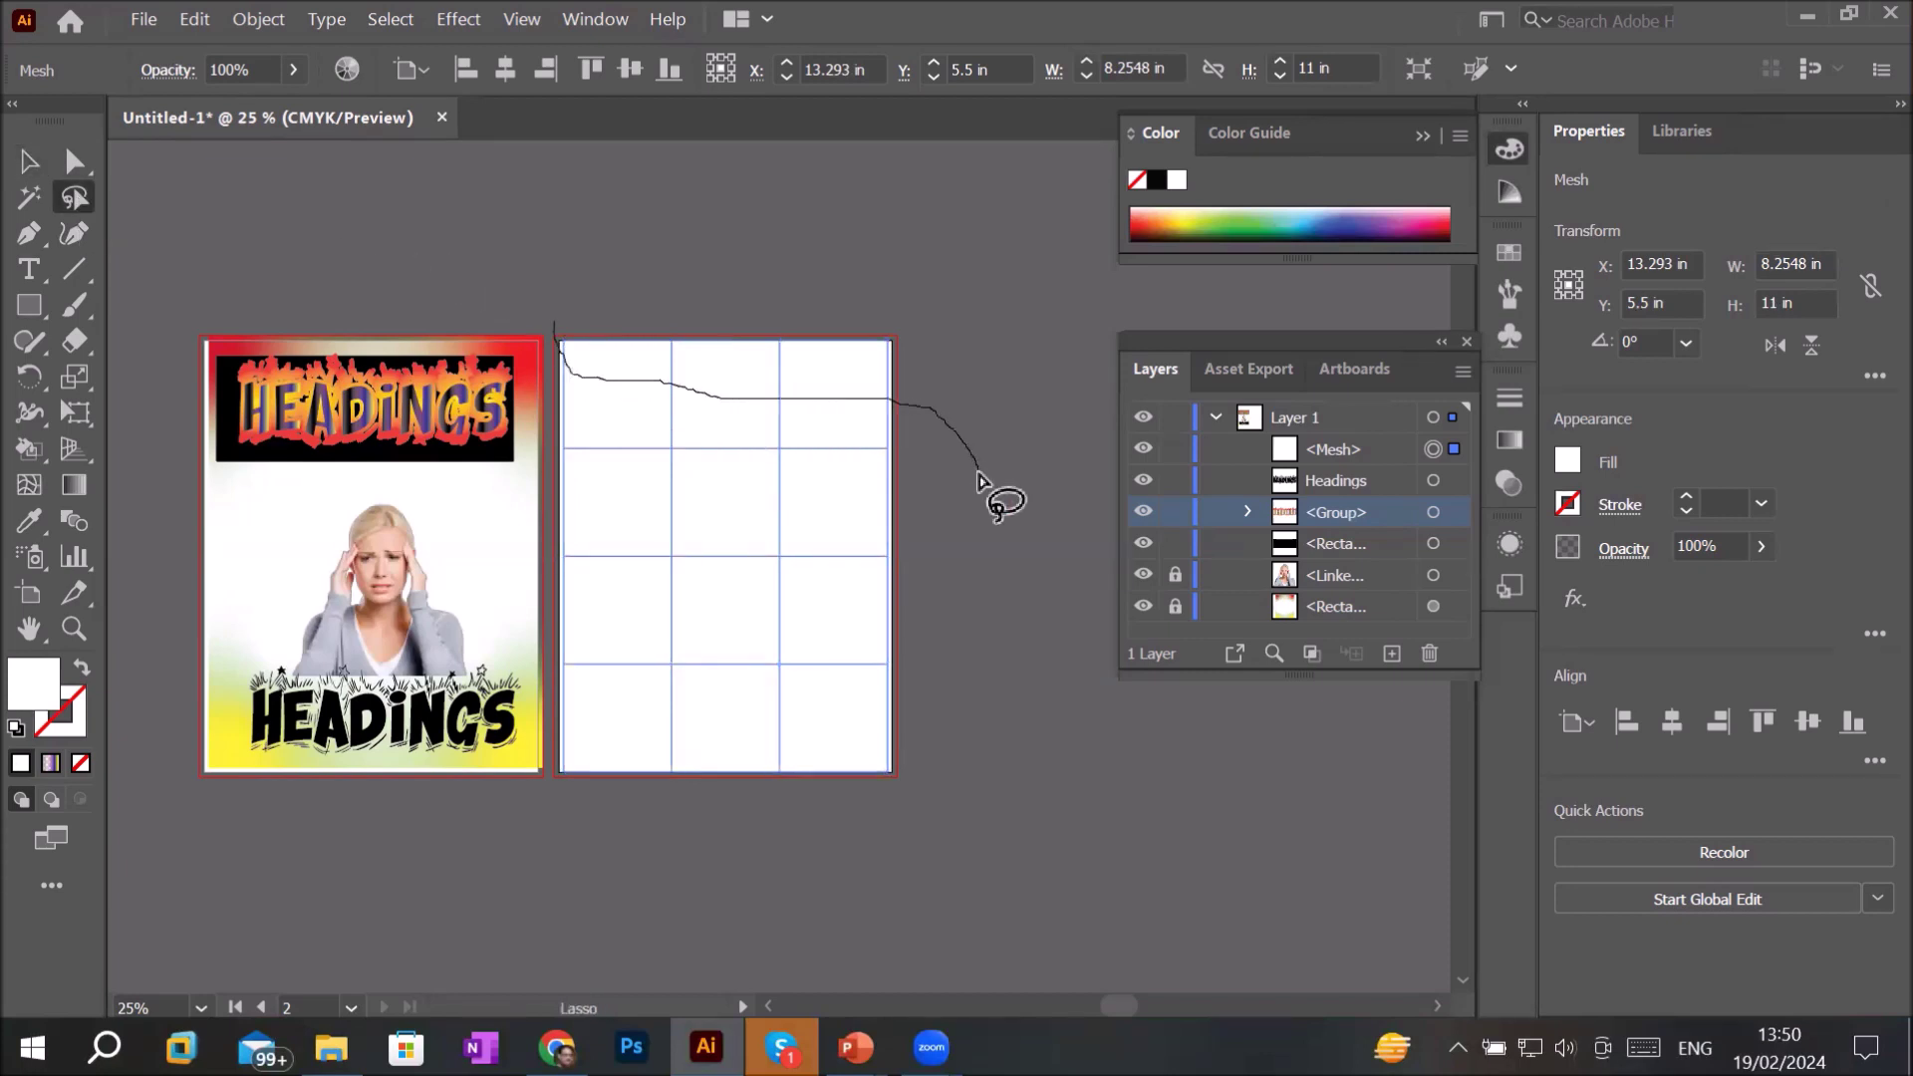
mouse_move(979, 479)
left_mouse_down()
mouse_move(555, 342)
mouse_move(573, 353)
left_mouse_up()
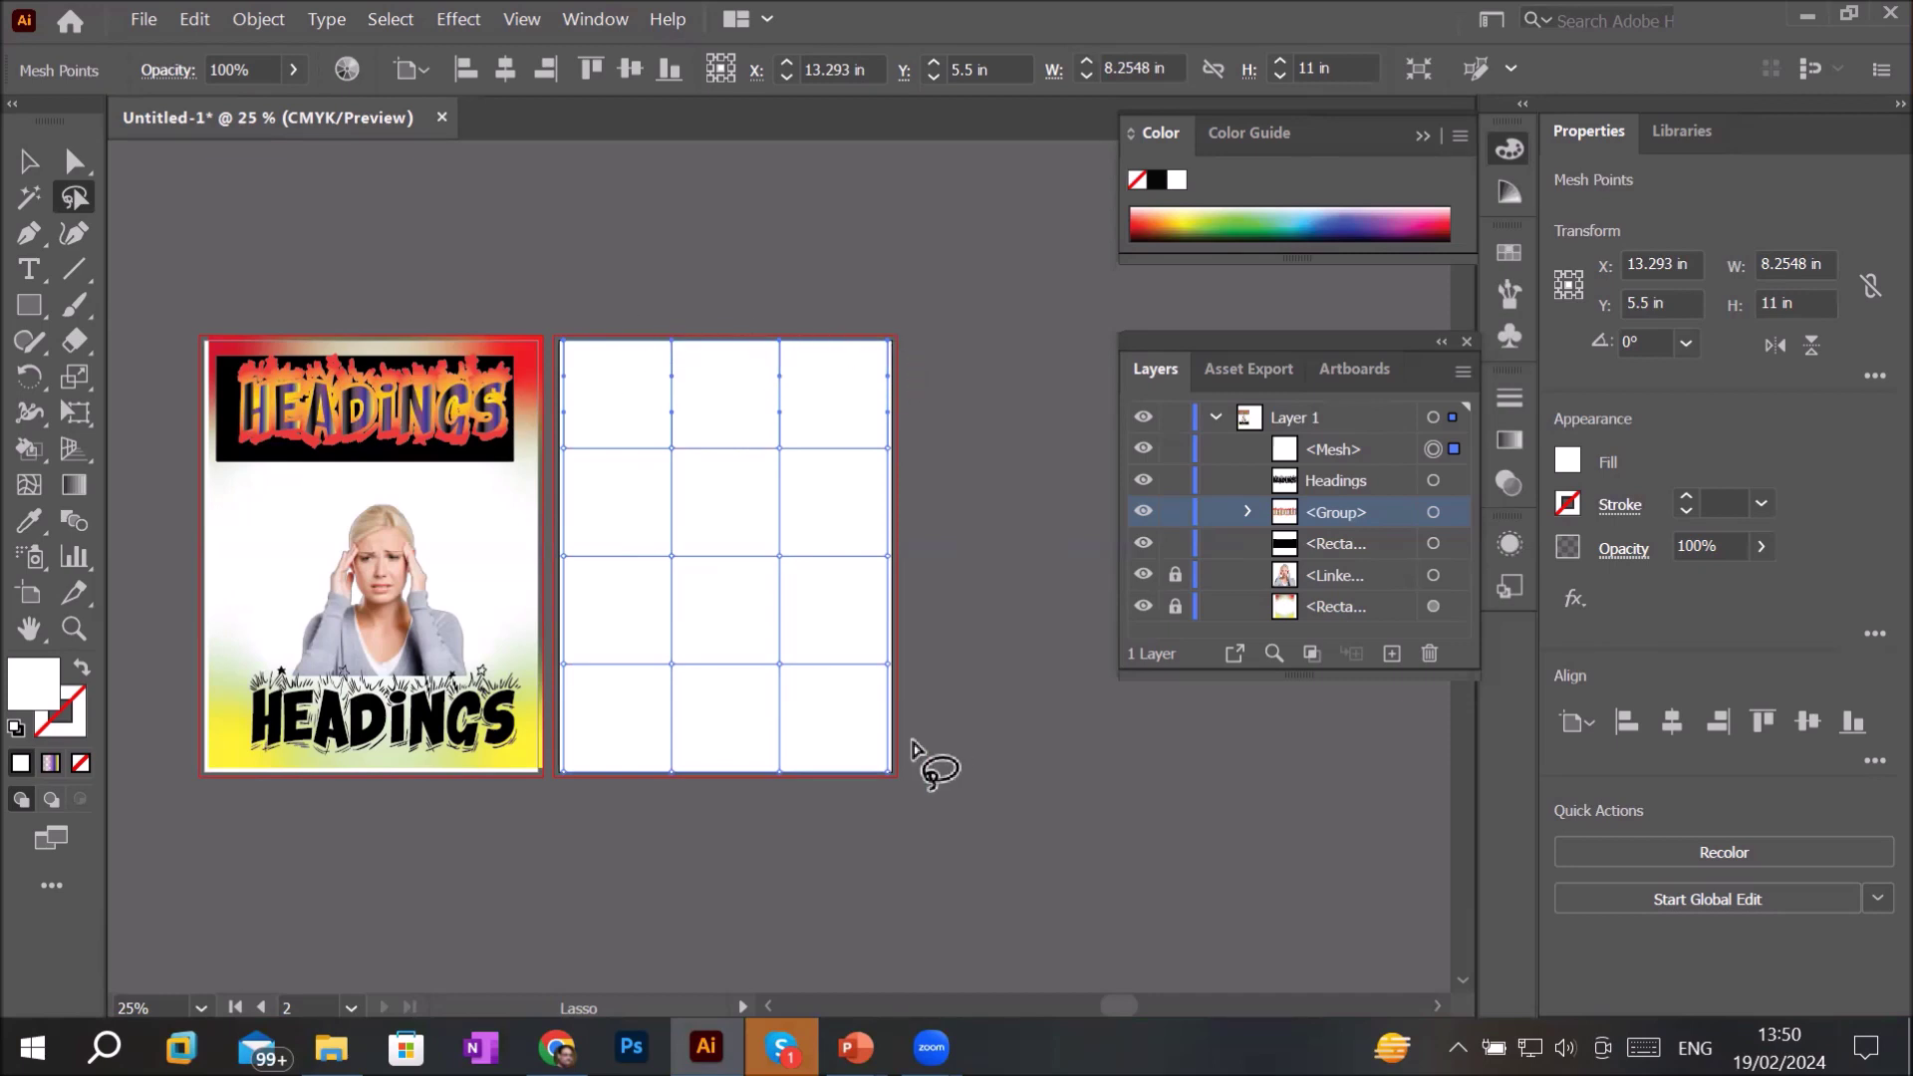
left_click_drag(910, 746, 883, 790)
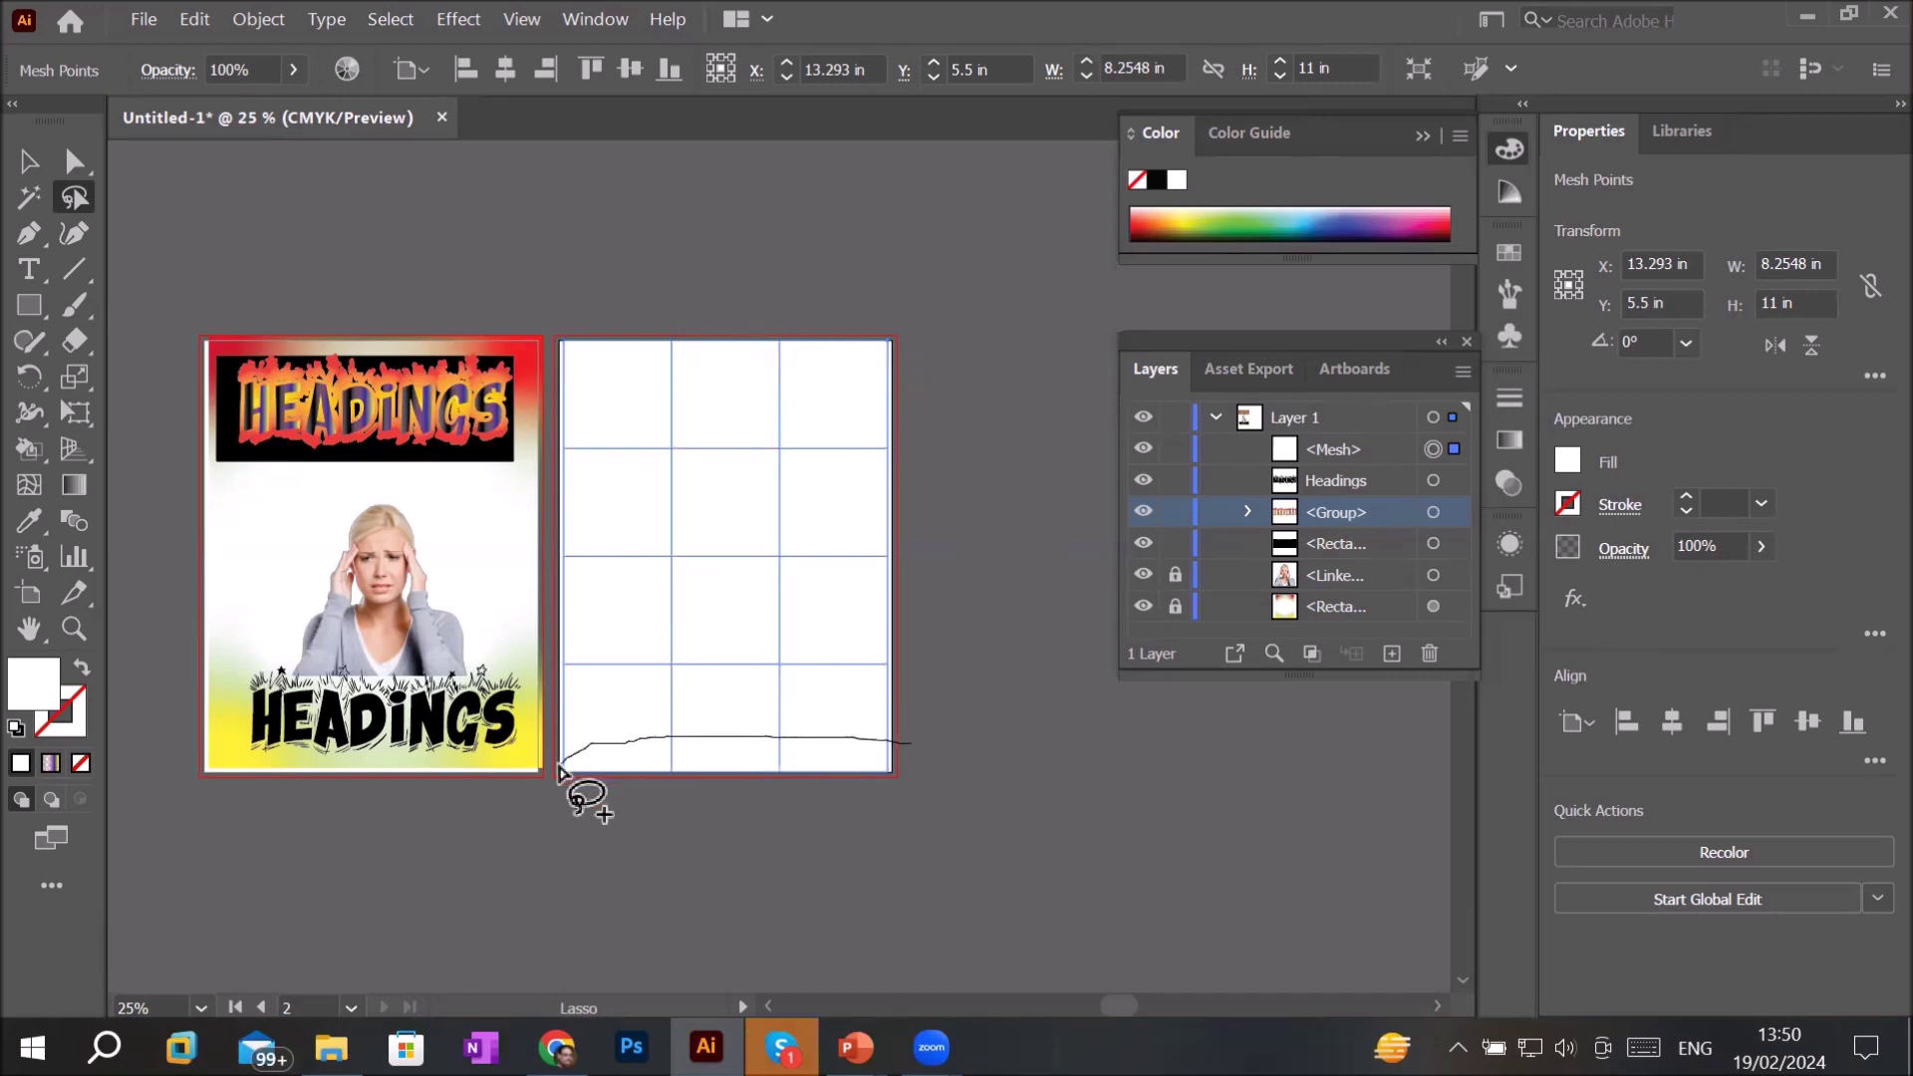
left_click_drag(883, 790, 886, 807)
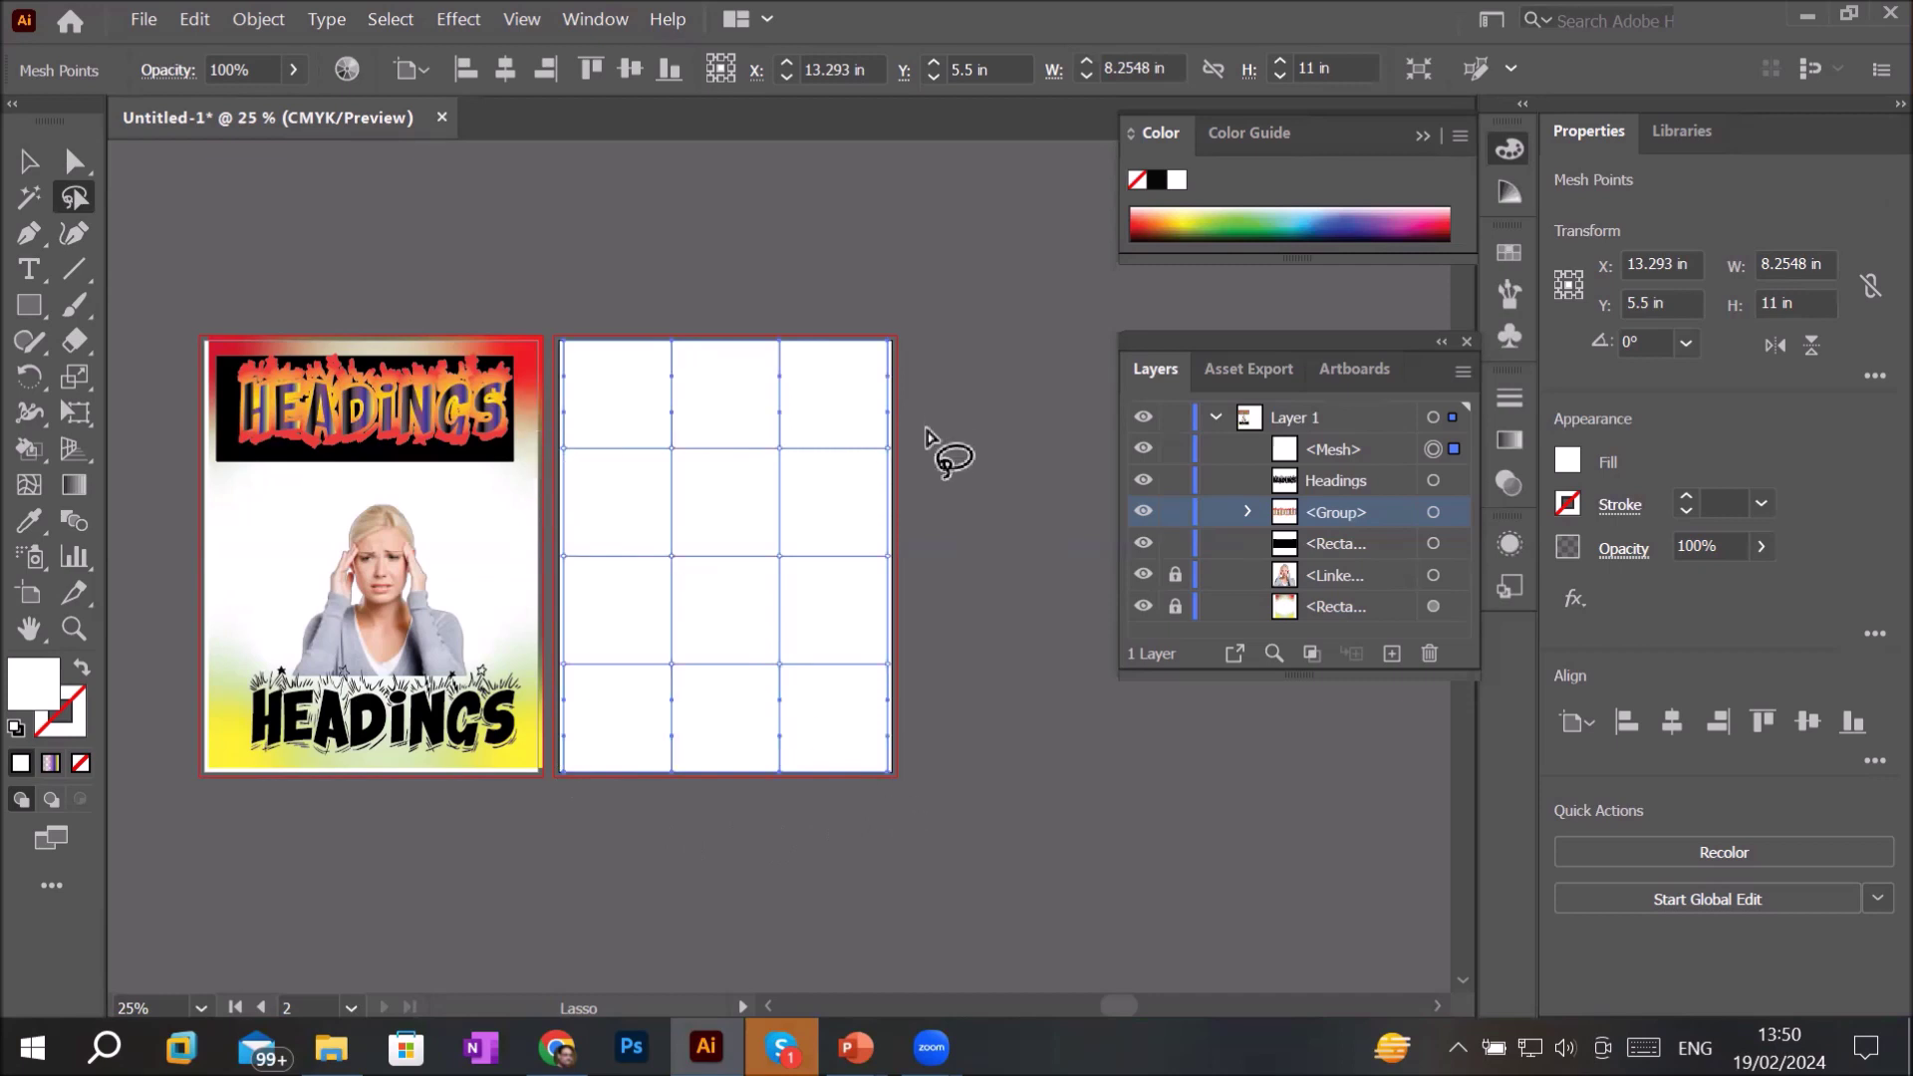
mouse_move(925, 442)
left_mouse_down()
mouse_move(865, 488)
mouse_move(905, 445)
left_mouse_up()
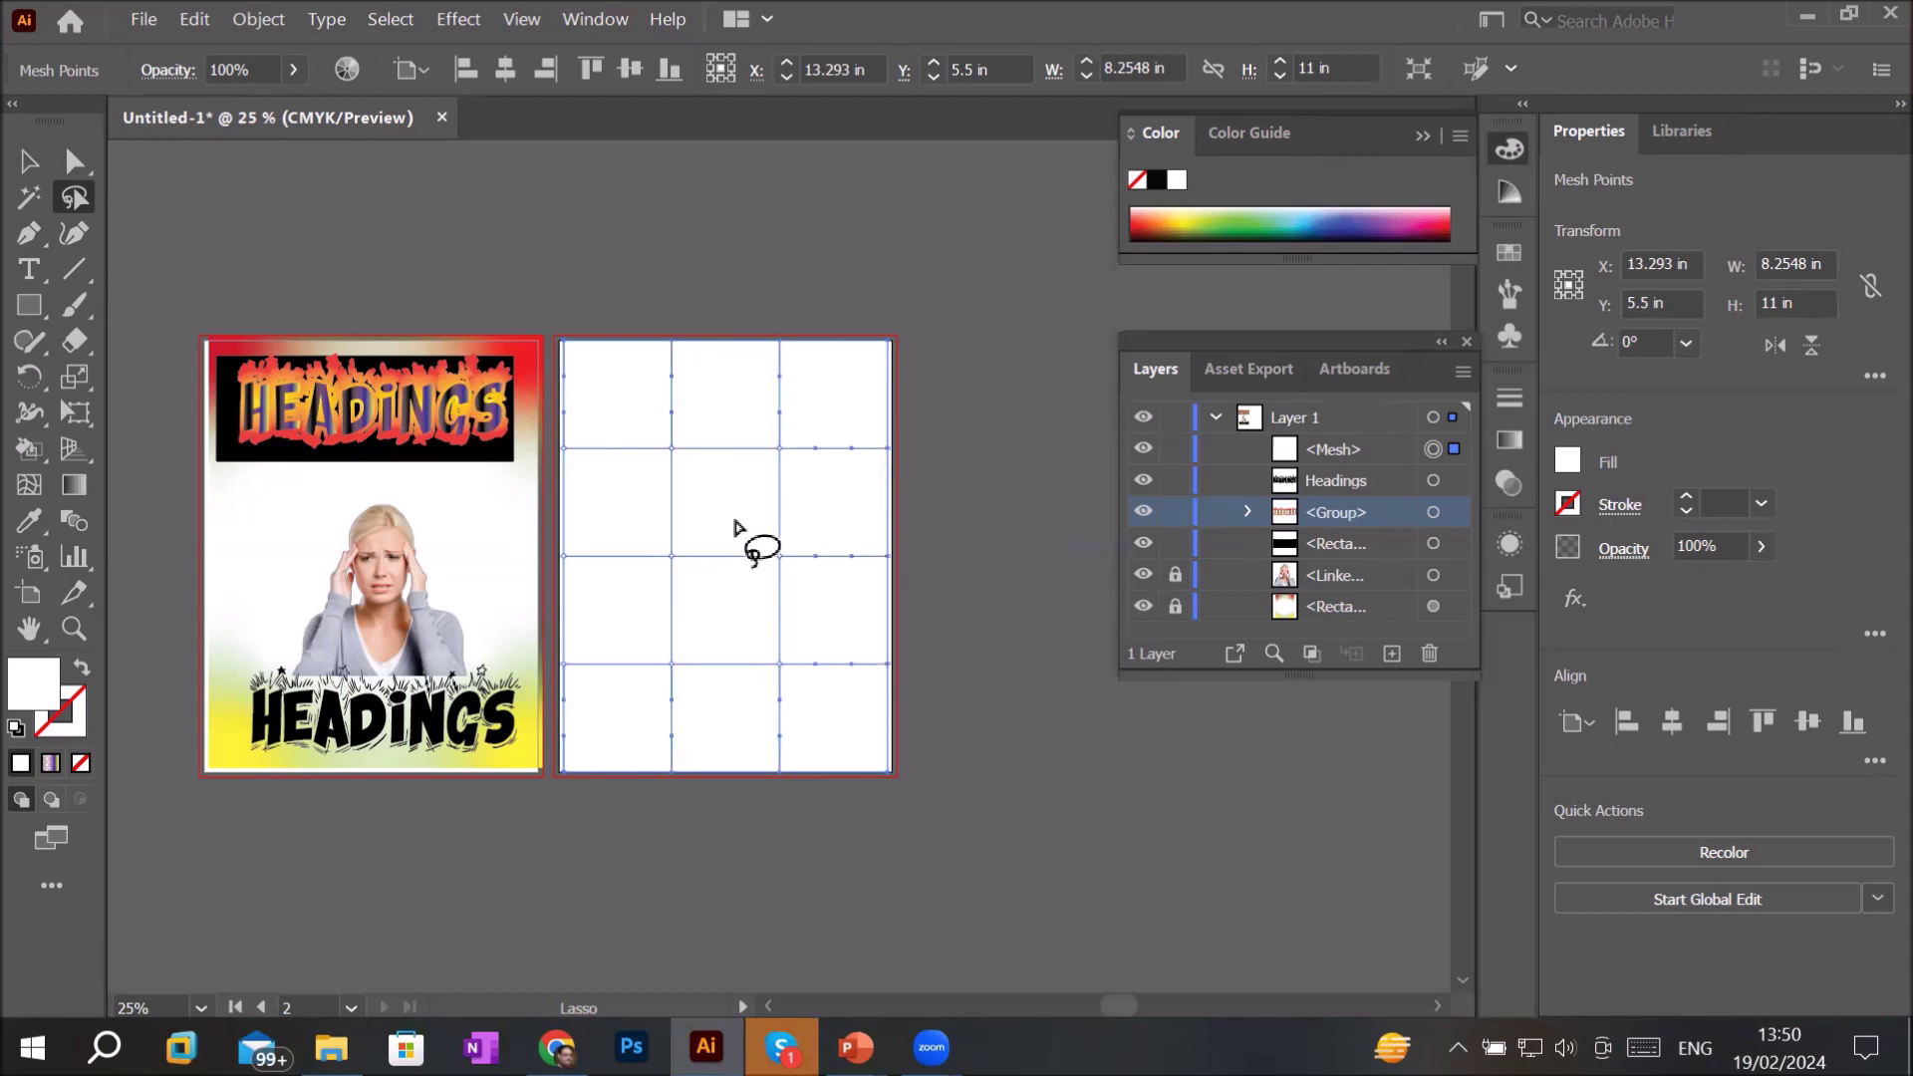
mouse_move(564, 435)
left_mouse_down()
mouse_move(601, 463)
mouse_move(619, 631)
mouse_move(585, 697)
mouse_move(547, 571)
mouse_move(555, 491)
mouse_move(585, 458)
left_mouse_up()
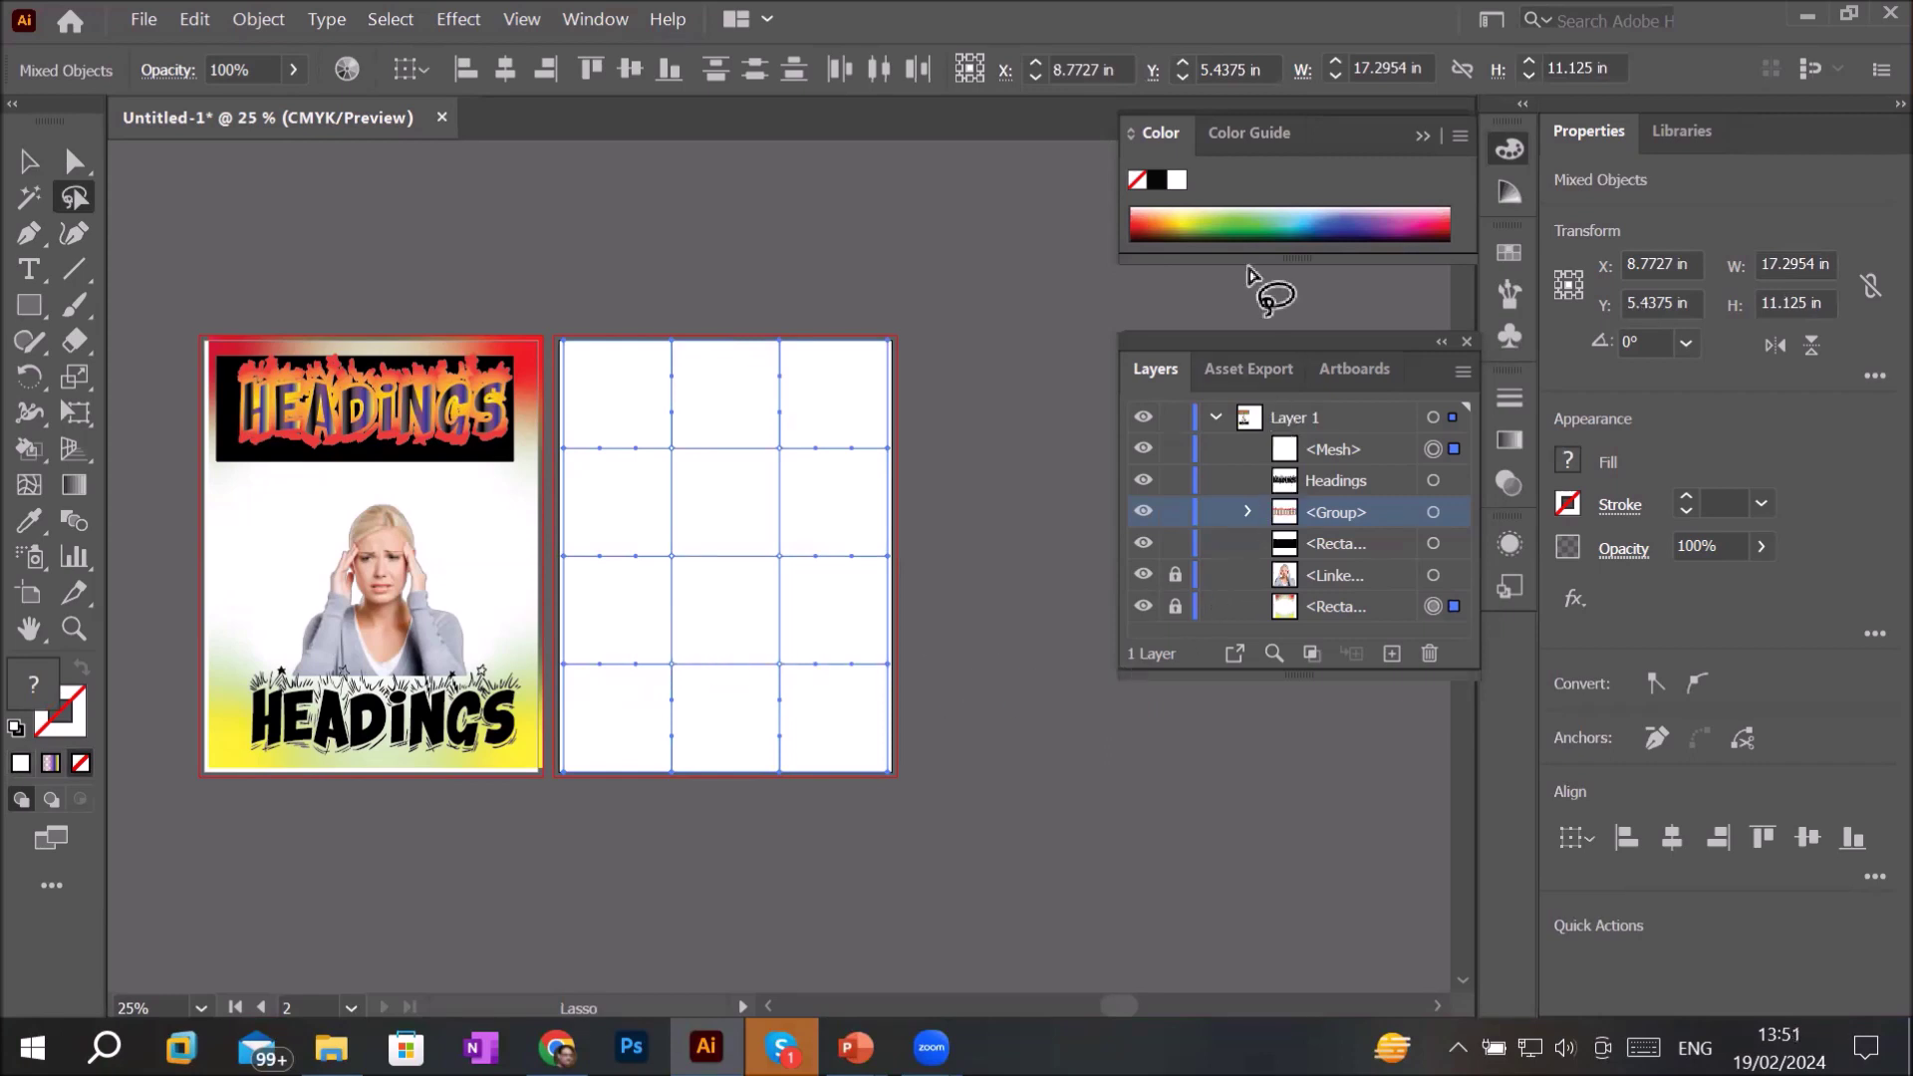
left_click(1156, 180)
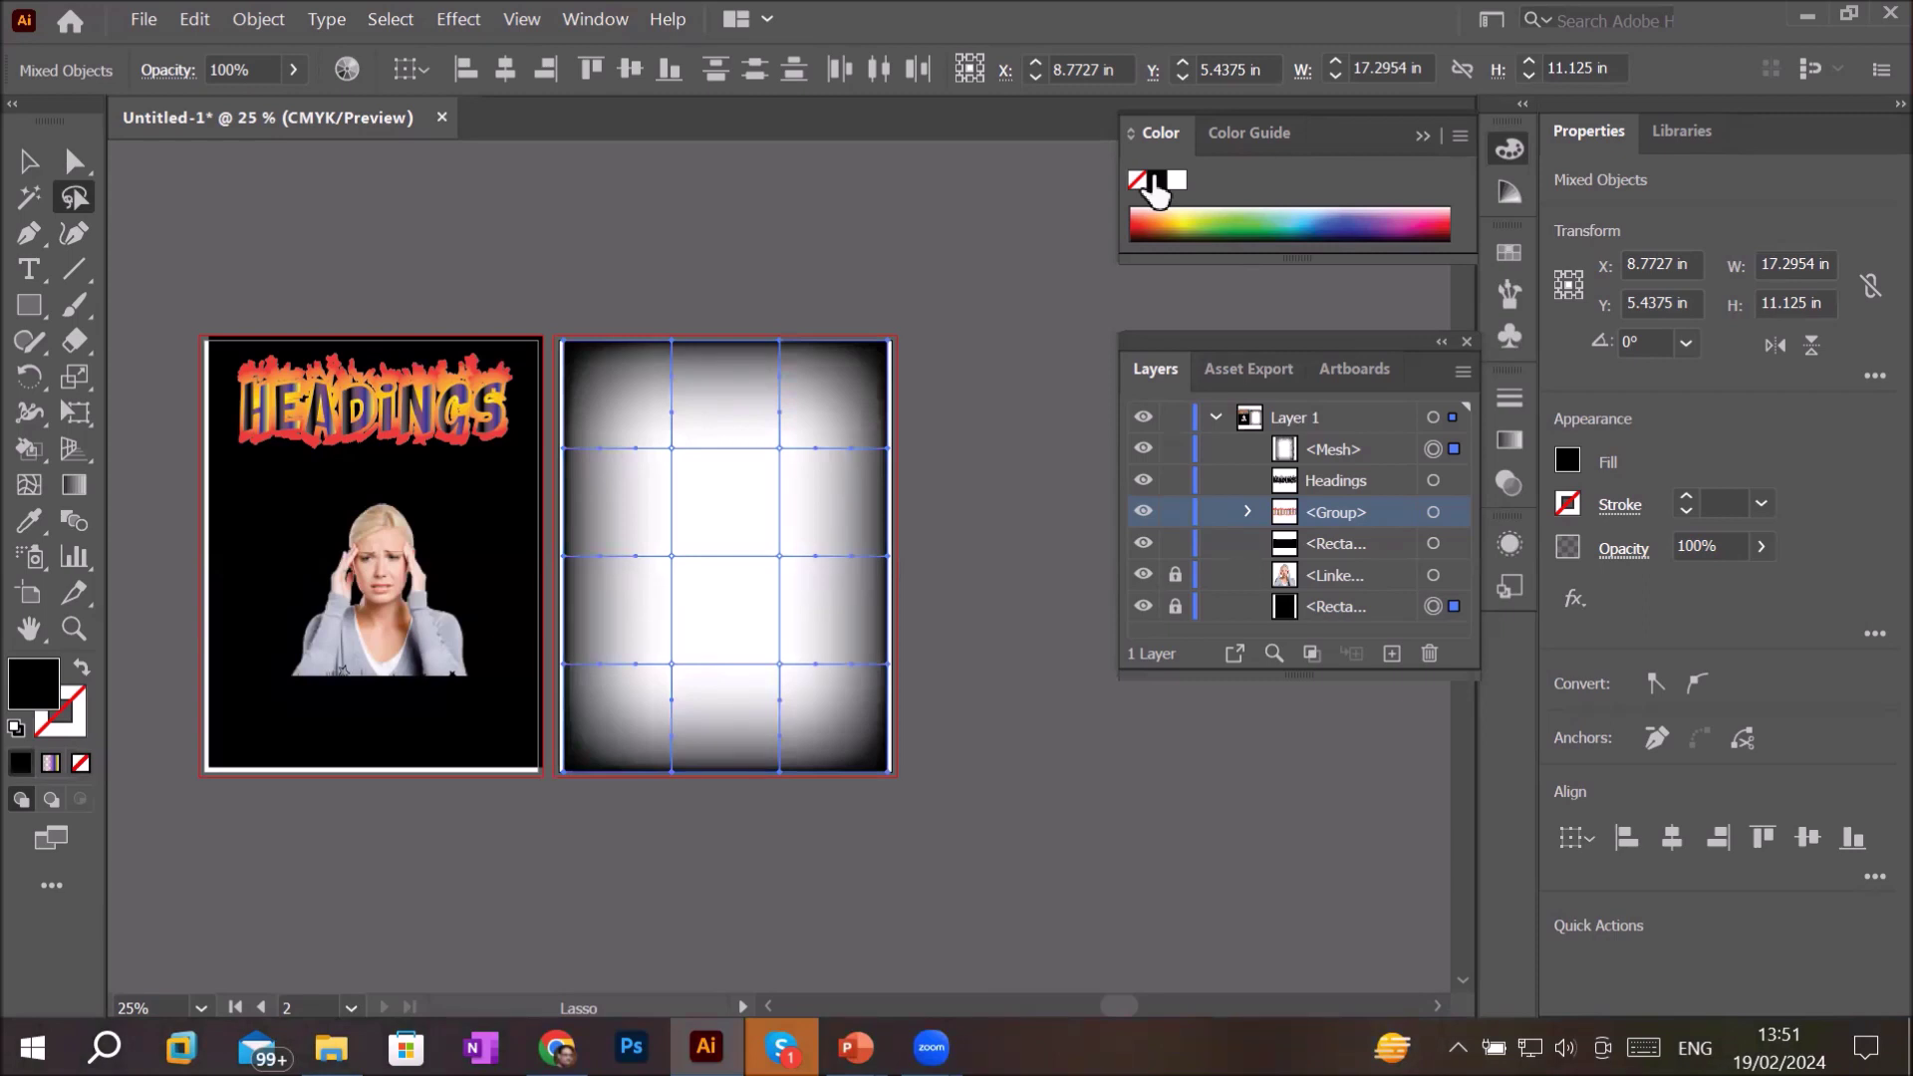
key("ctrl+z")
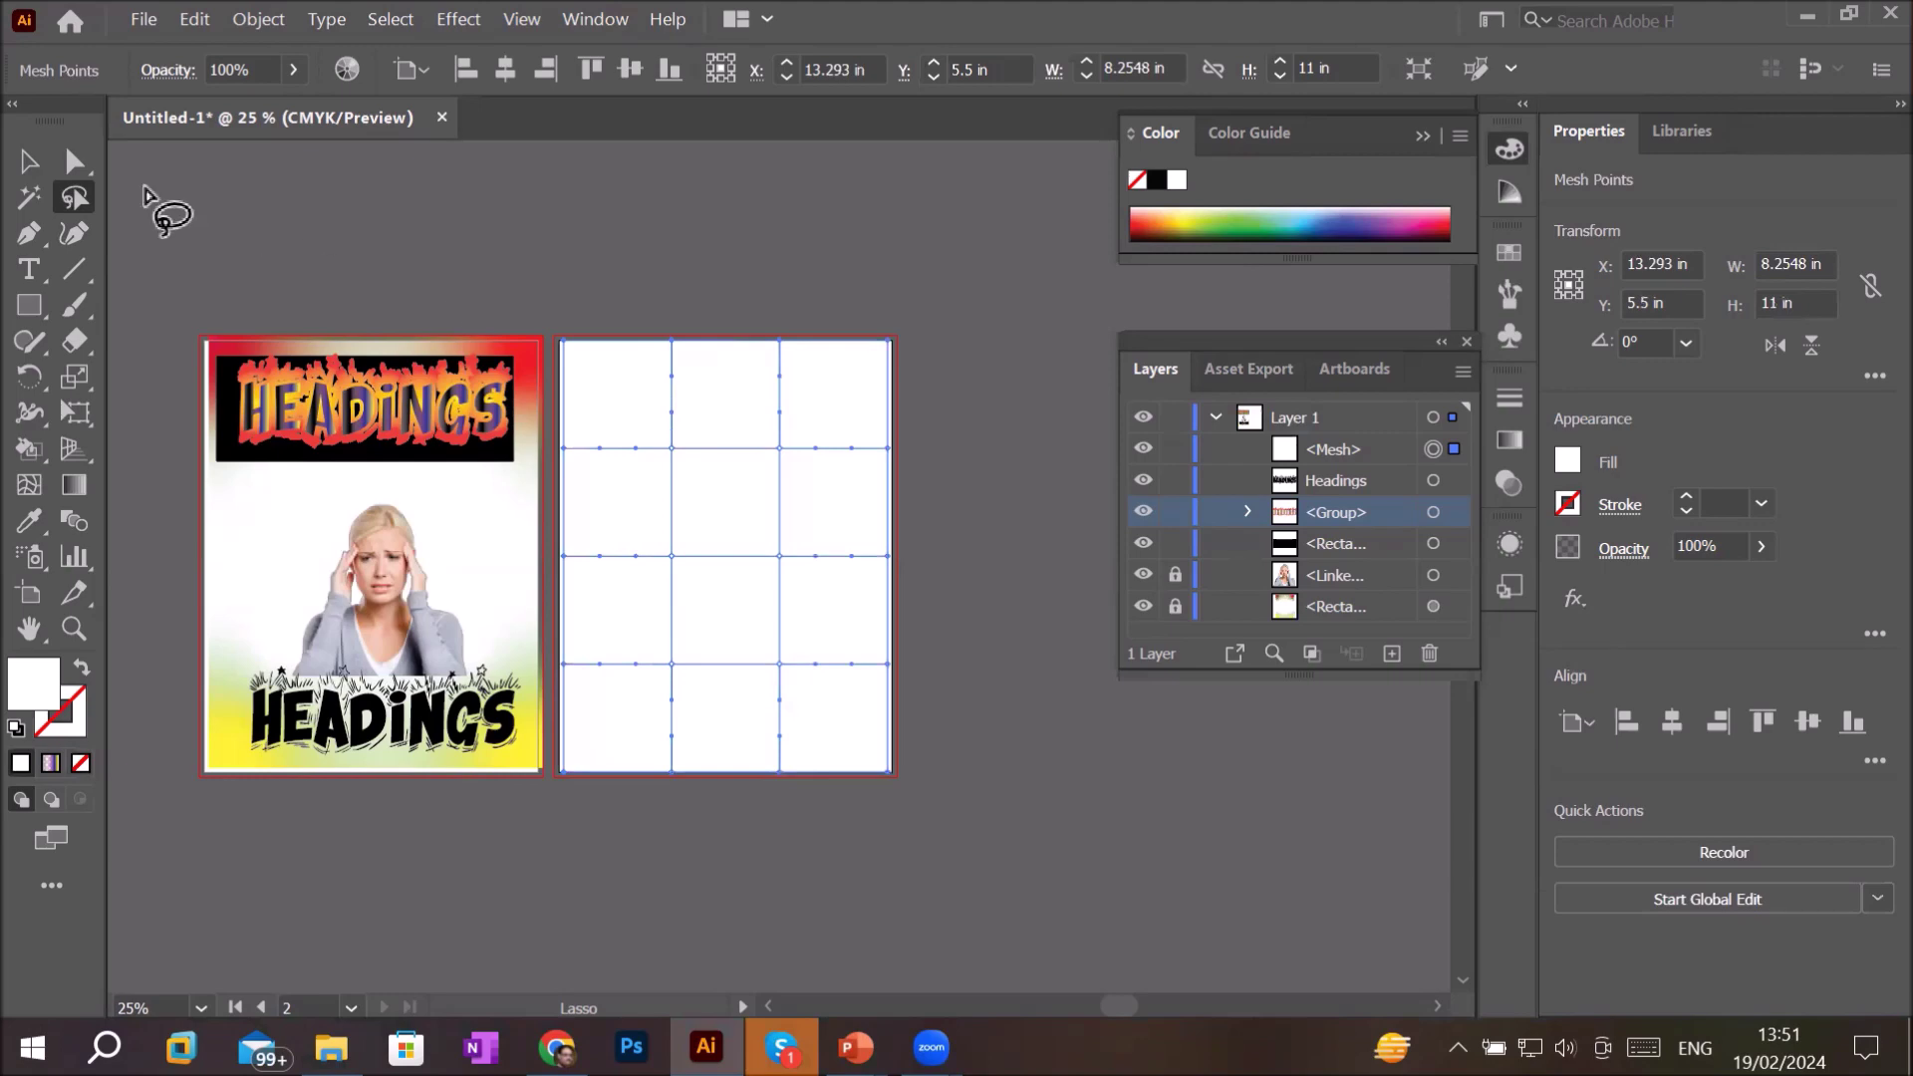
left_click(29, 161)
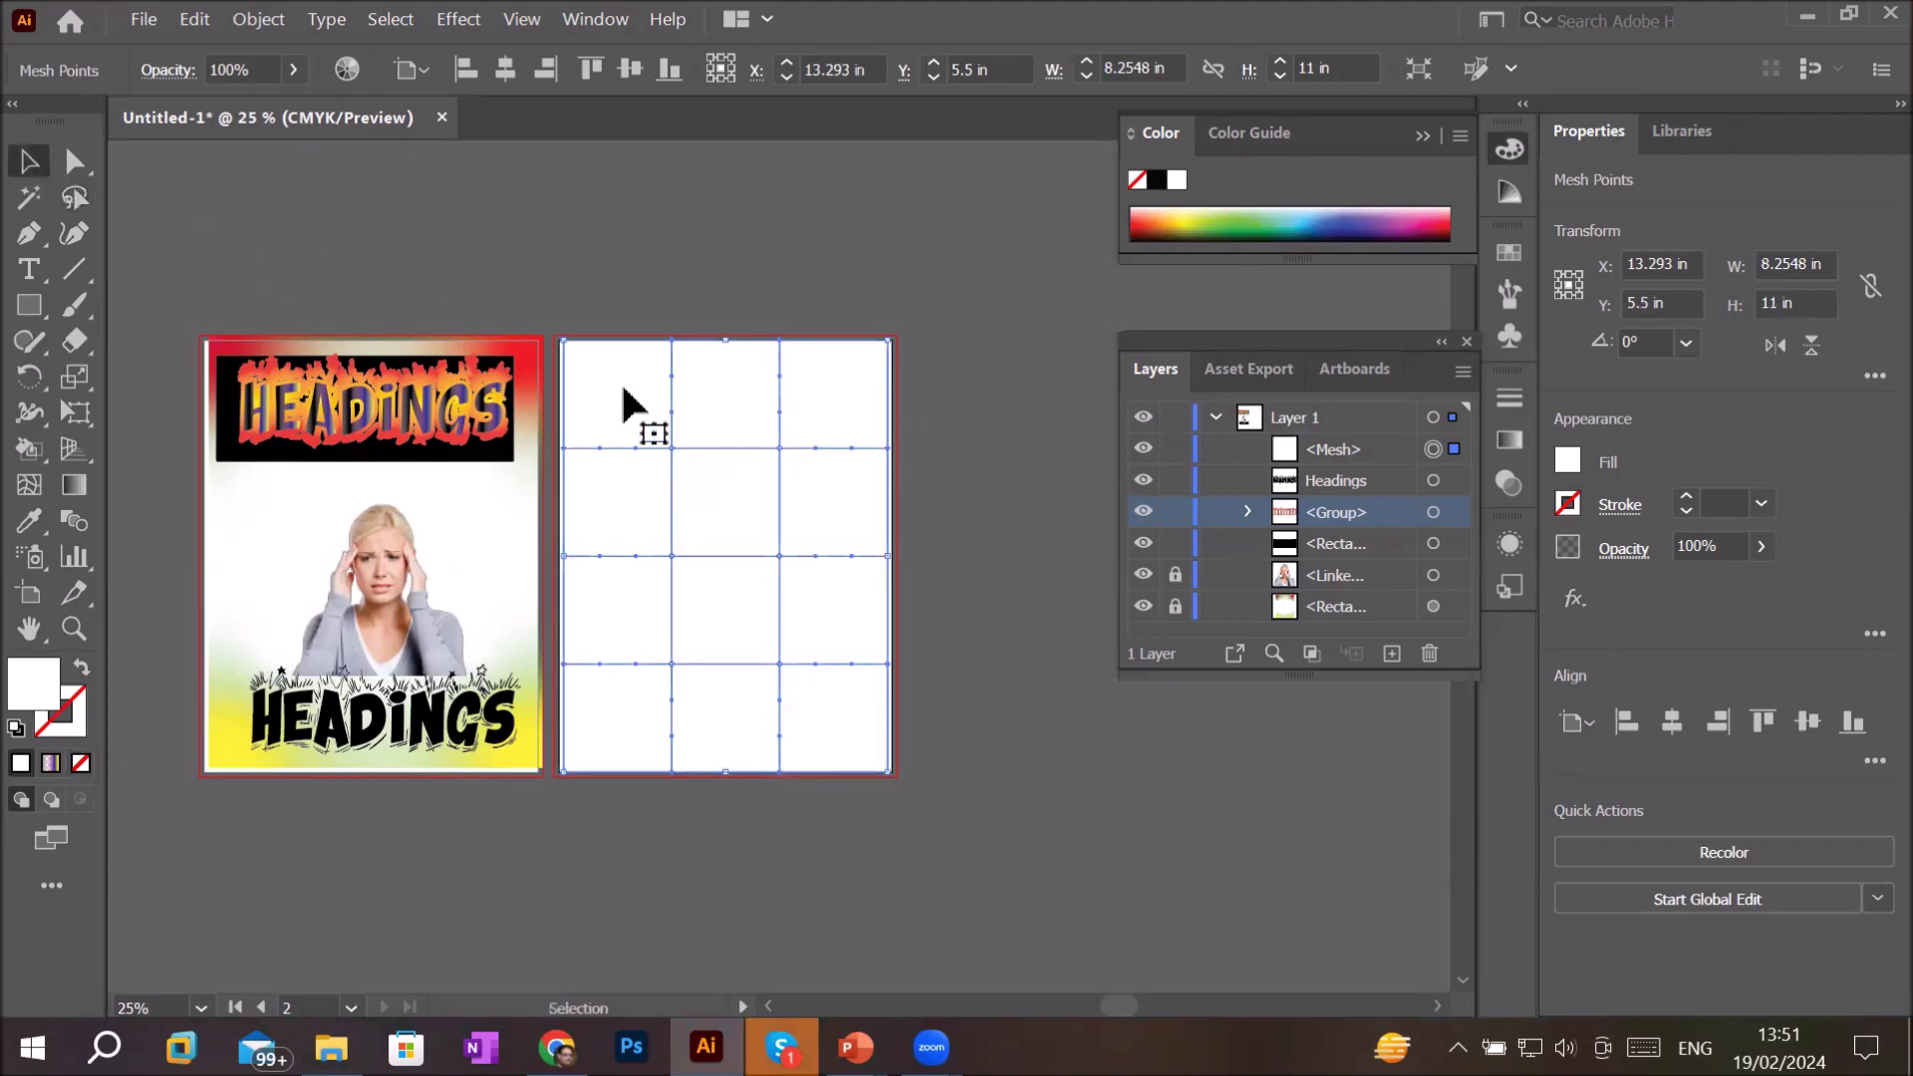
scroll(638, 414, "up", 2)
scroll(654, 428, "down", 1)
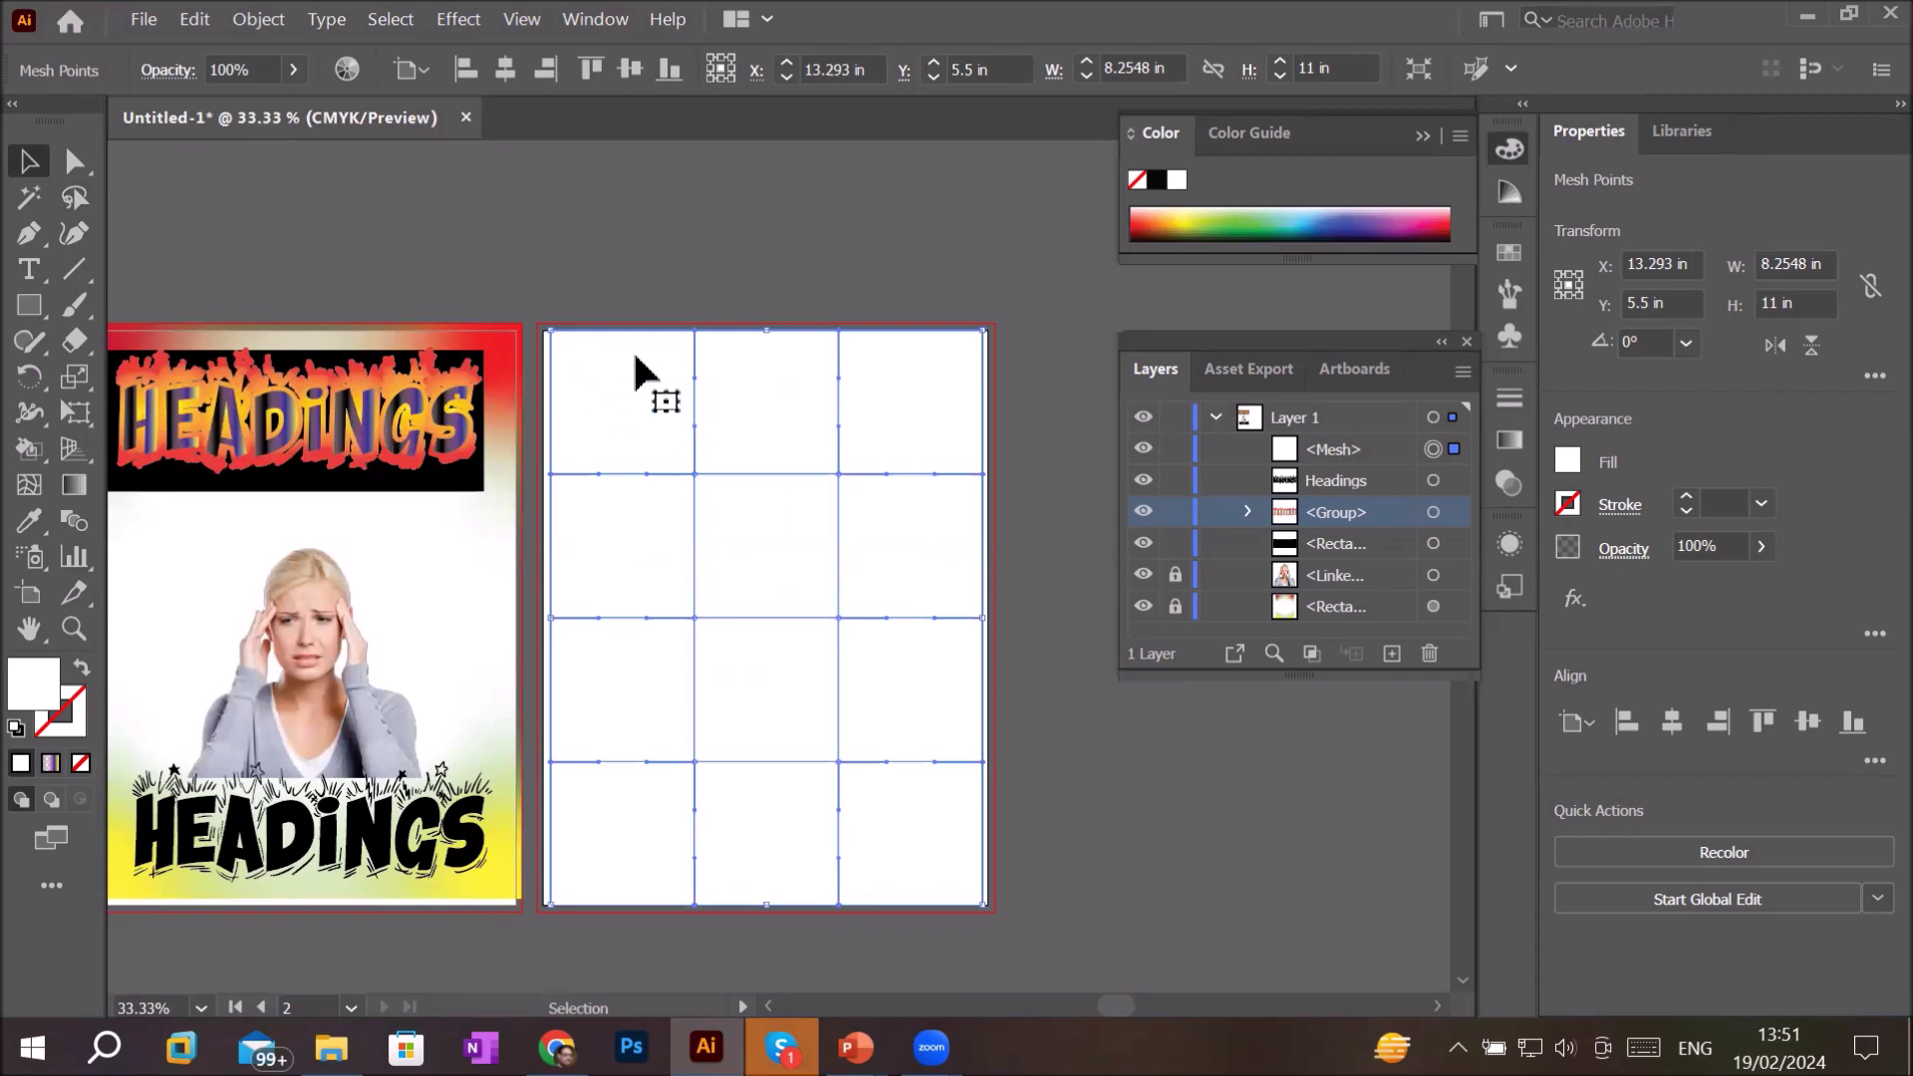
left_click(75, 197)
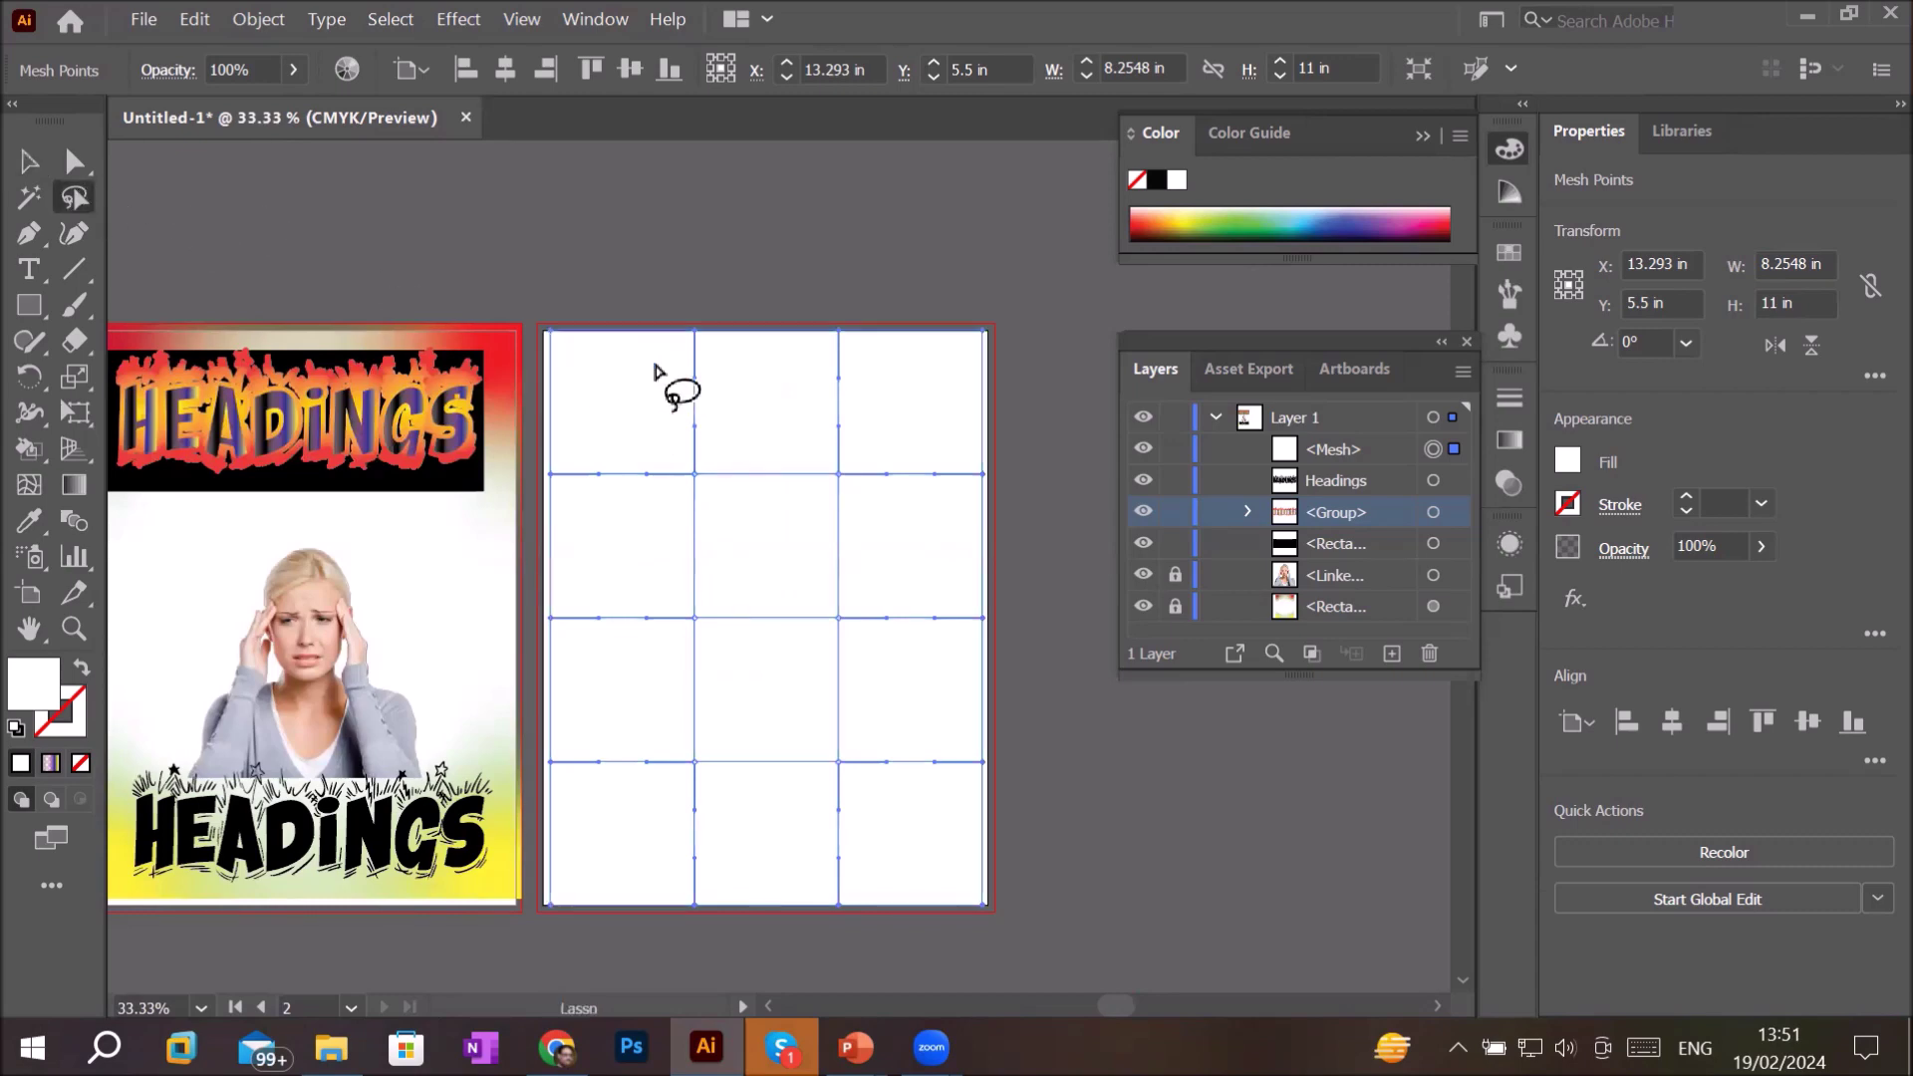
mouse_move(666, 360)
left_mouse_down()
mouse_move(1009, 372)
mouse_move(811, 278)
mouse_move(551, 427)
mouse_move(542, 927)
mouse_move(1003, 456)
mouse_move(683, 884)
mouse_move(585, 499)
mouse_move(585, 375)
mouse_move(649, 360)
mouse_move(680, 377)
left_mouse_up()
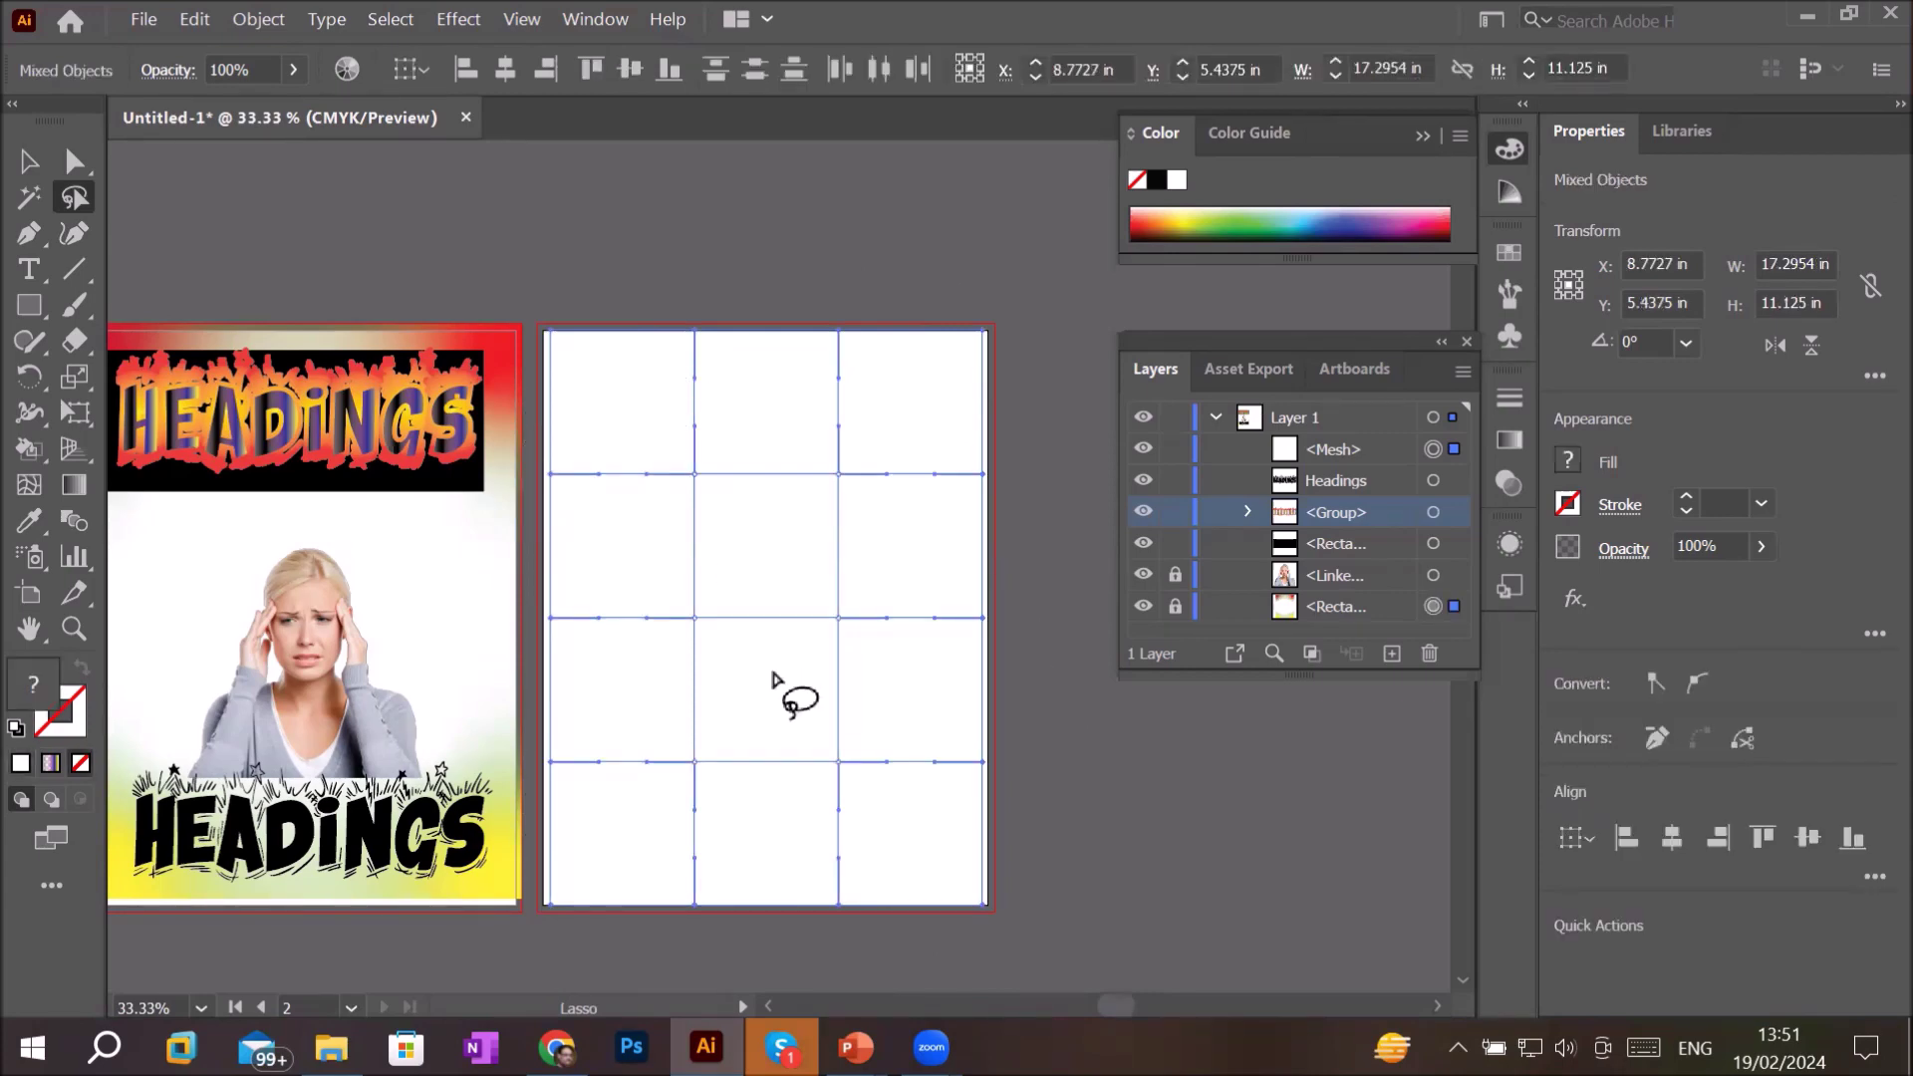
left_click(1142, 218)
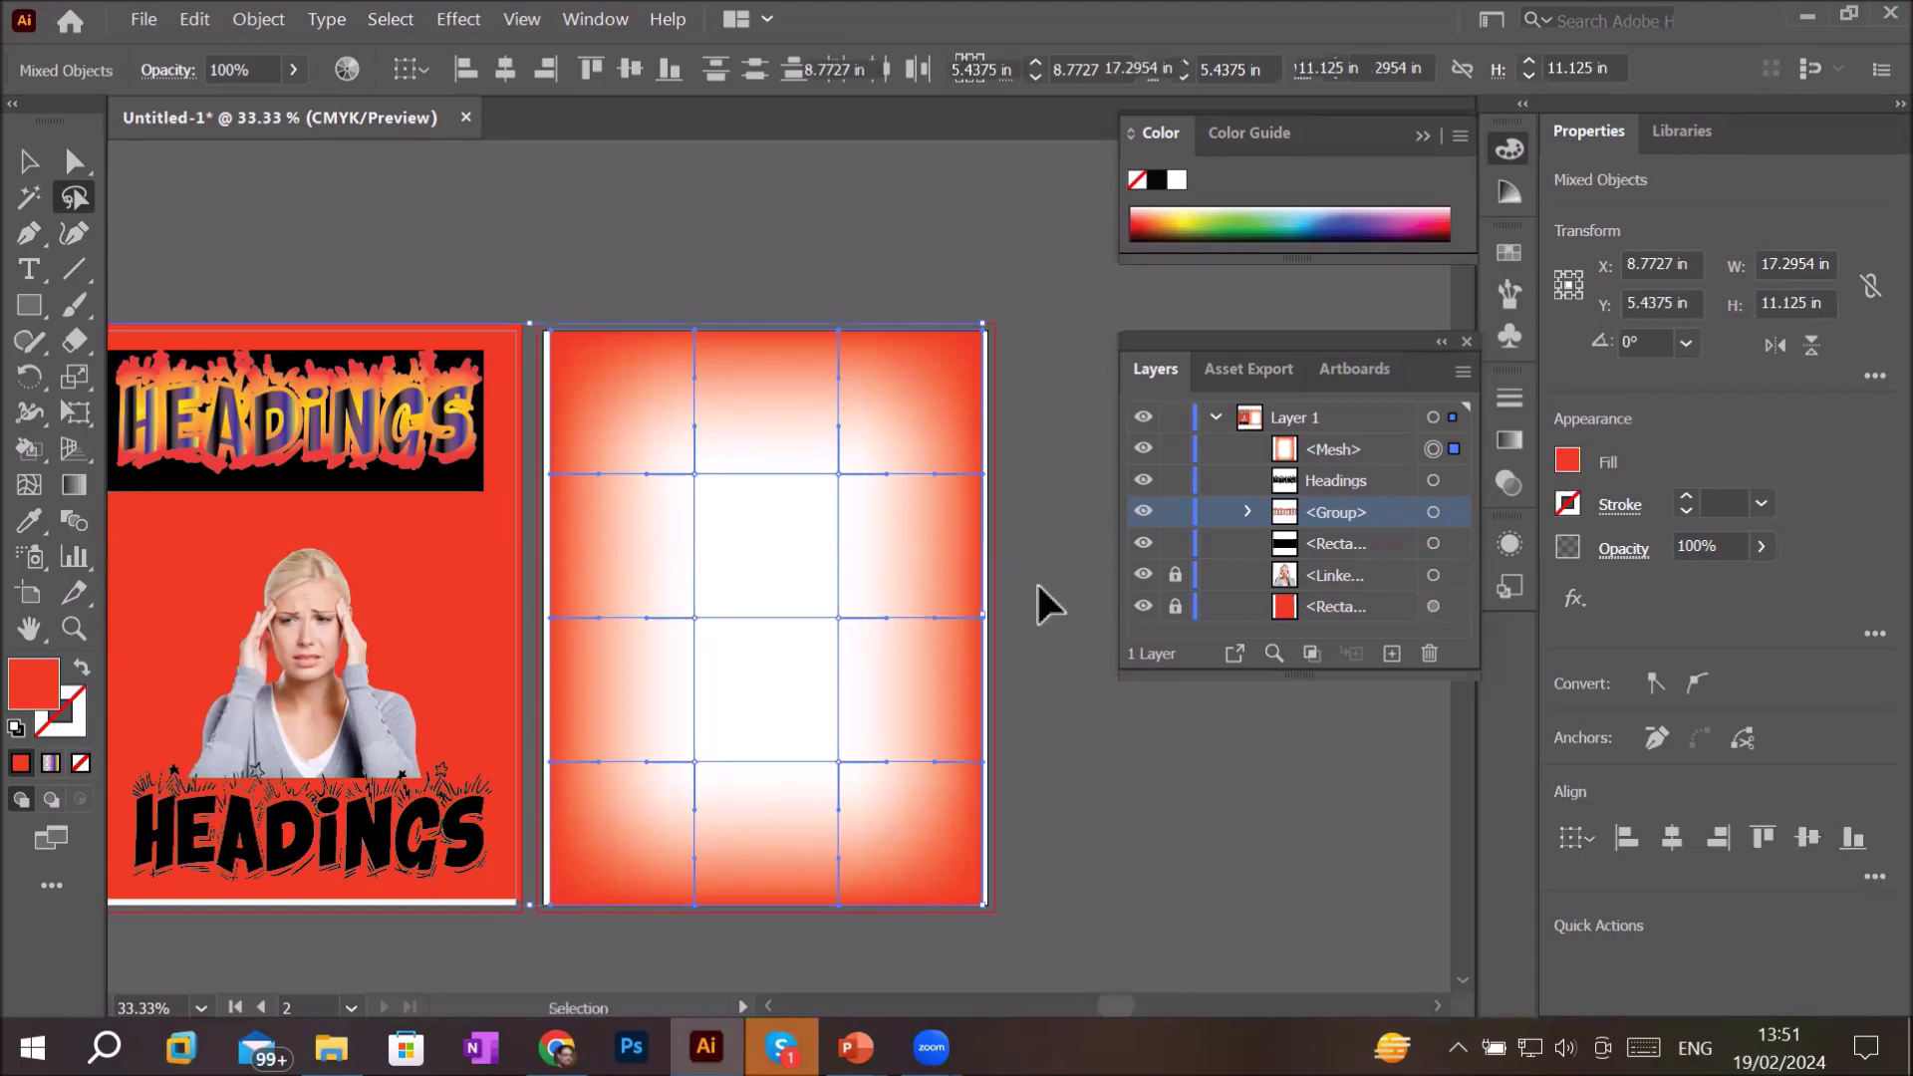
key("ctrl+z")
key("ctrl+shift+a")
key("ctrl+minus")
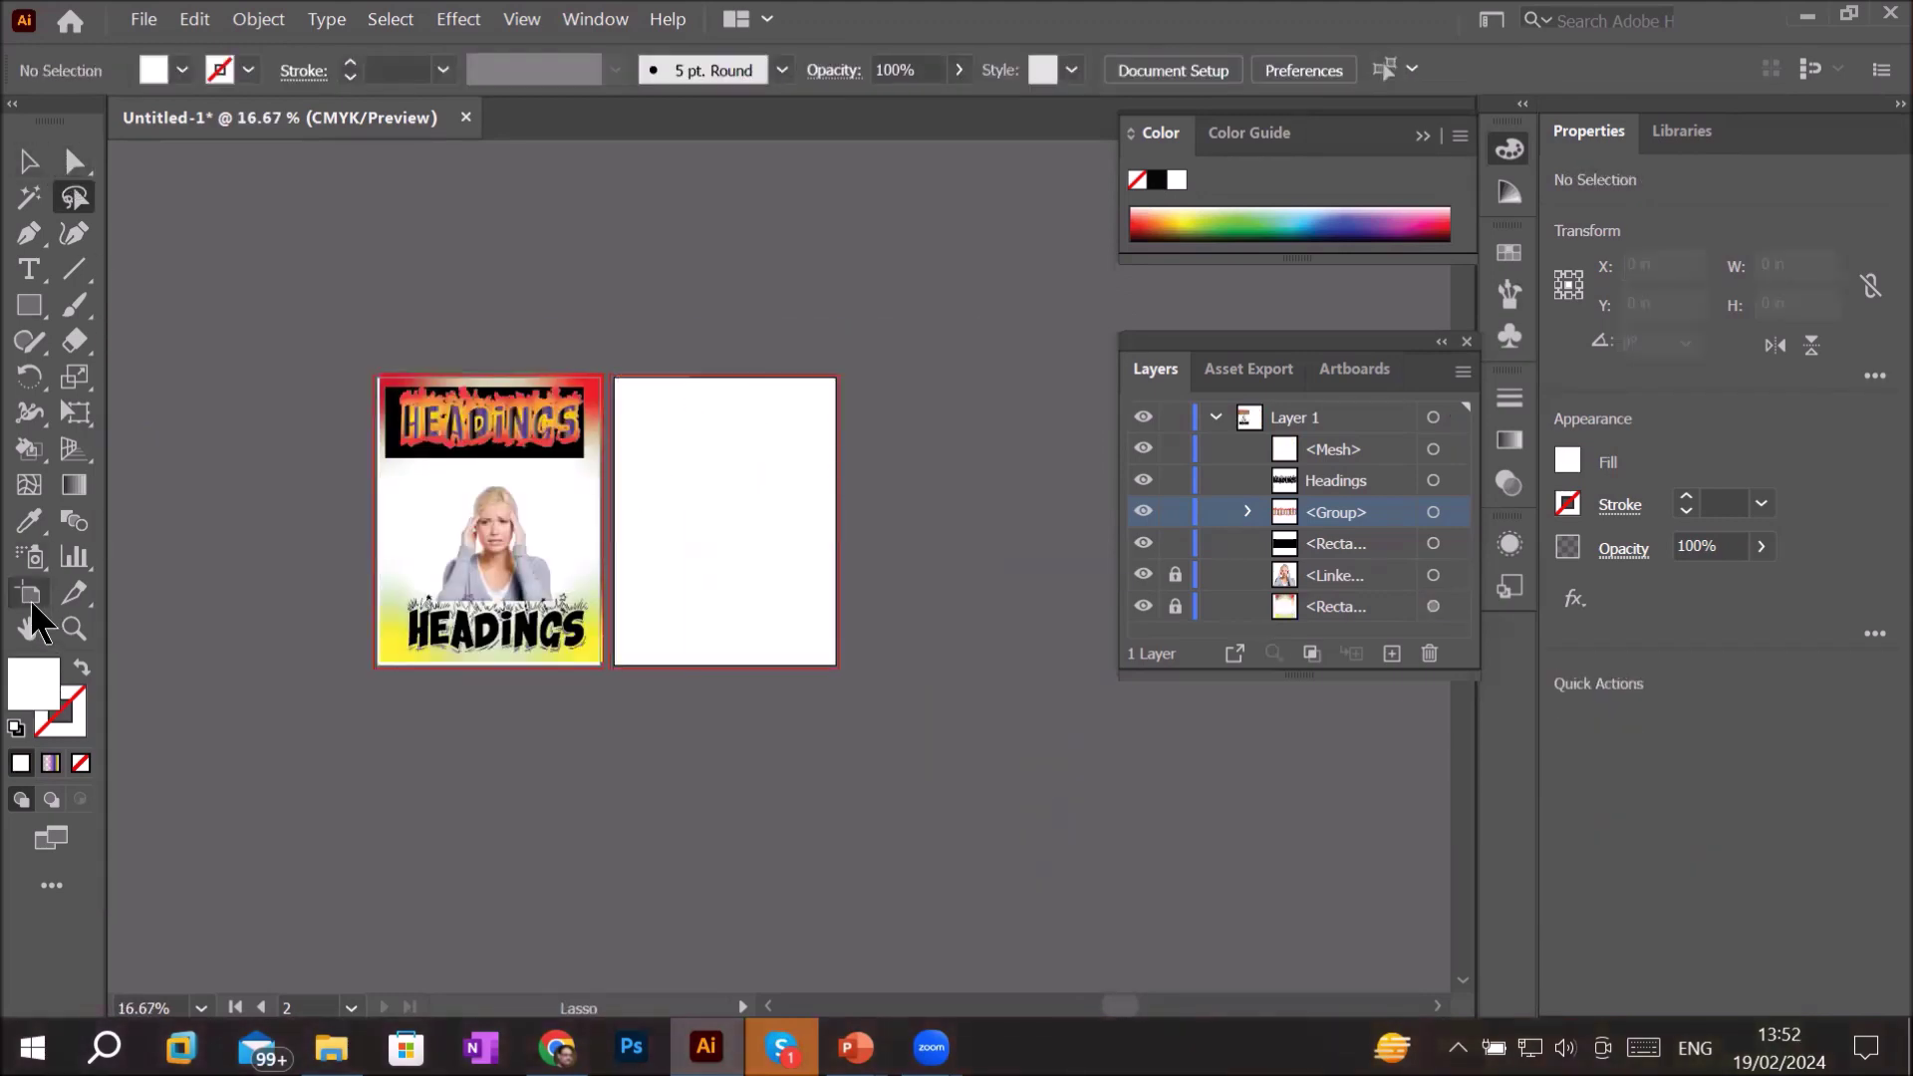
- Move the second artboard right and fit an artboard to the mesh's width
left_click(30, 598)
mouse_move(679, 535)
left_mouse_down()
mouse_move(839, 555)
mouse_move(837, 523)
left_mouse_up()
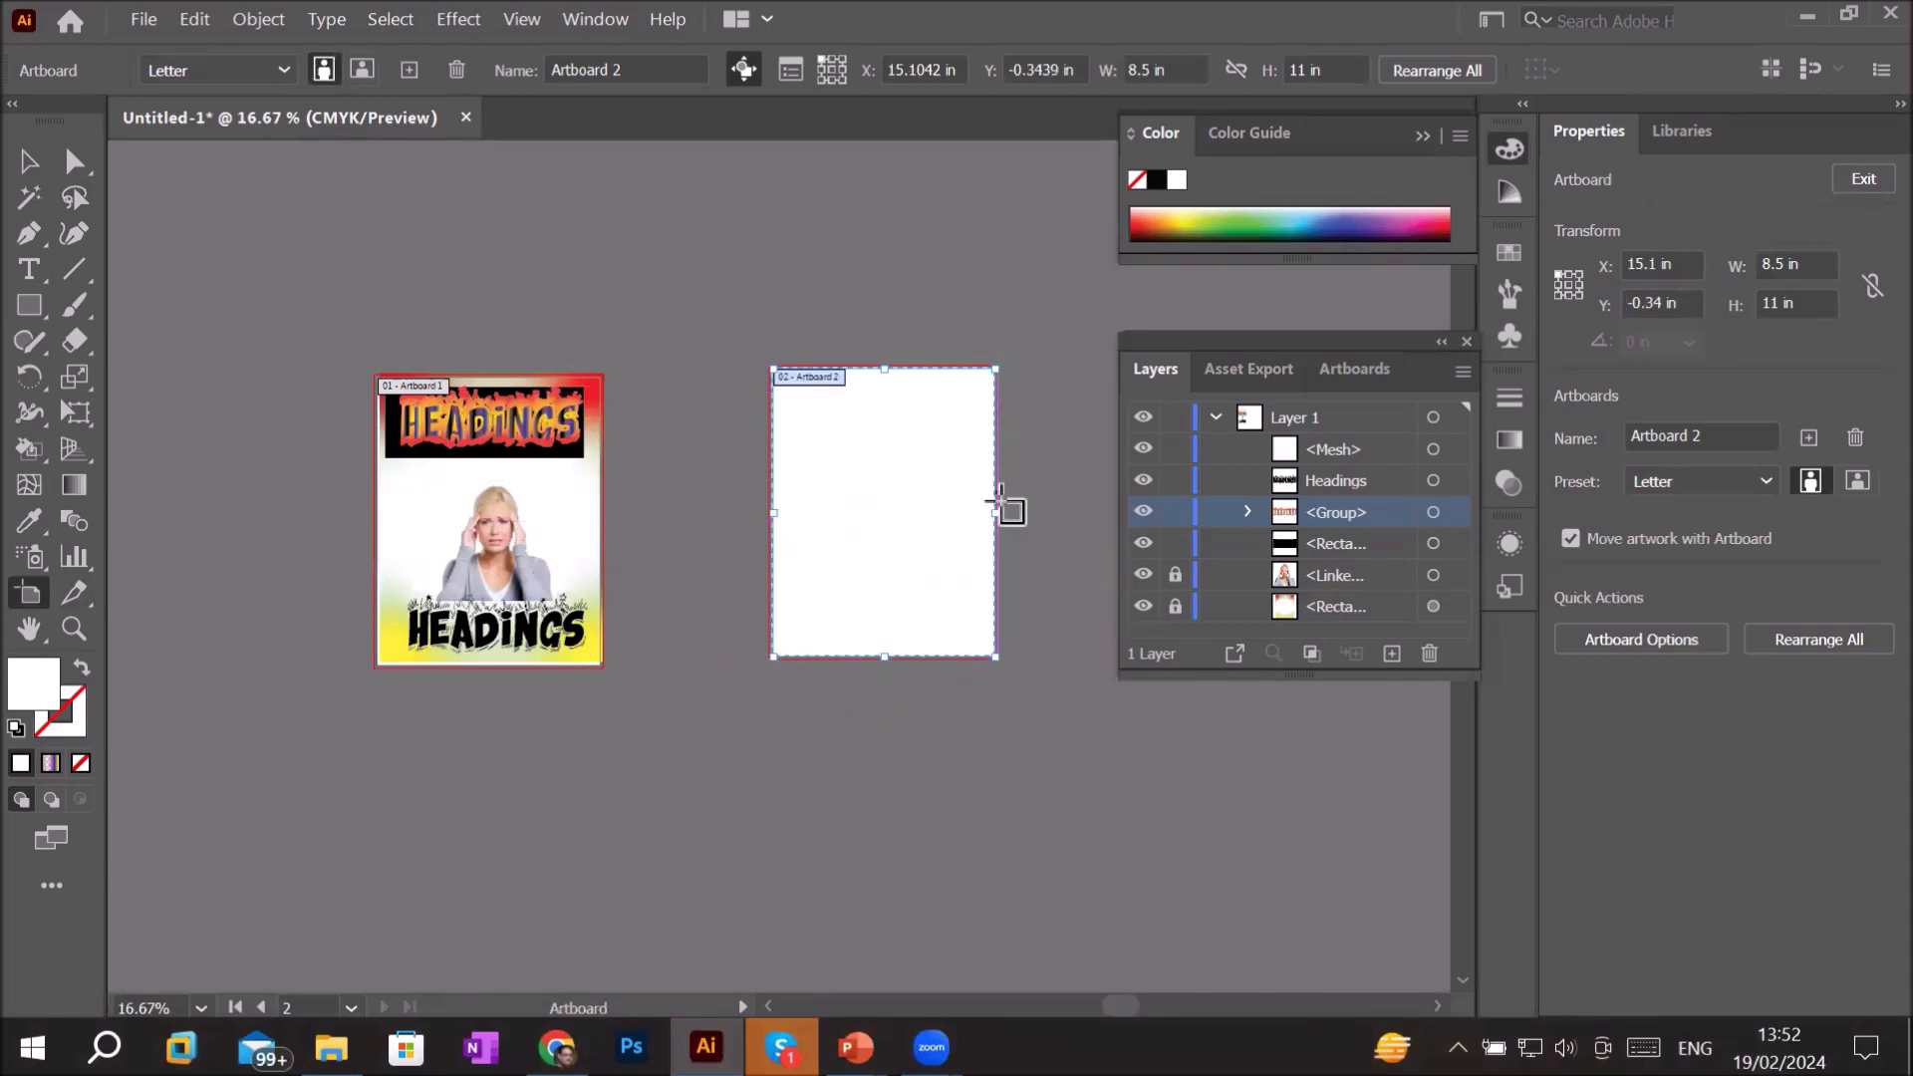
mouse_move(991, 479)
left_mouse_down()
mouse_move(791, 471)
mouse_move(755, 531)
left_mouse_up()
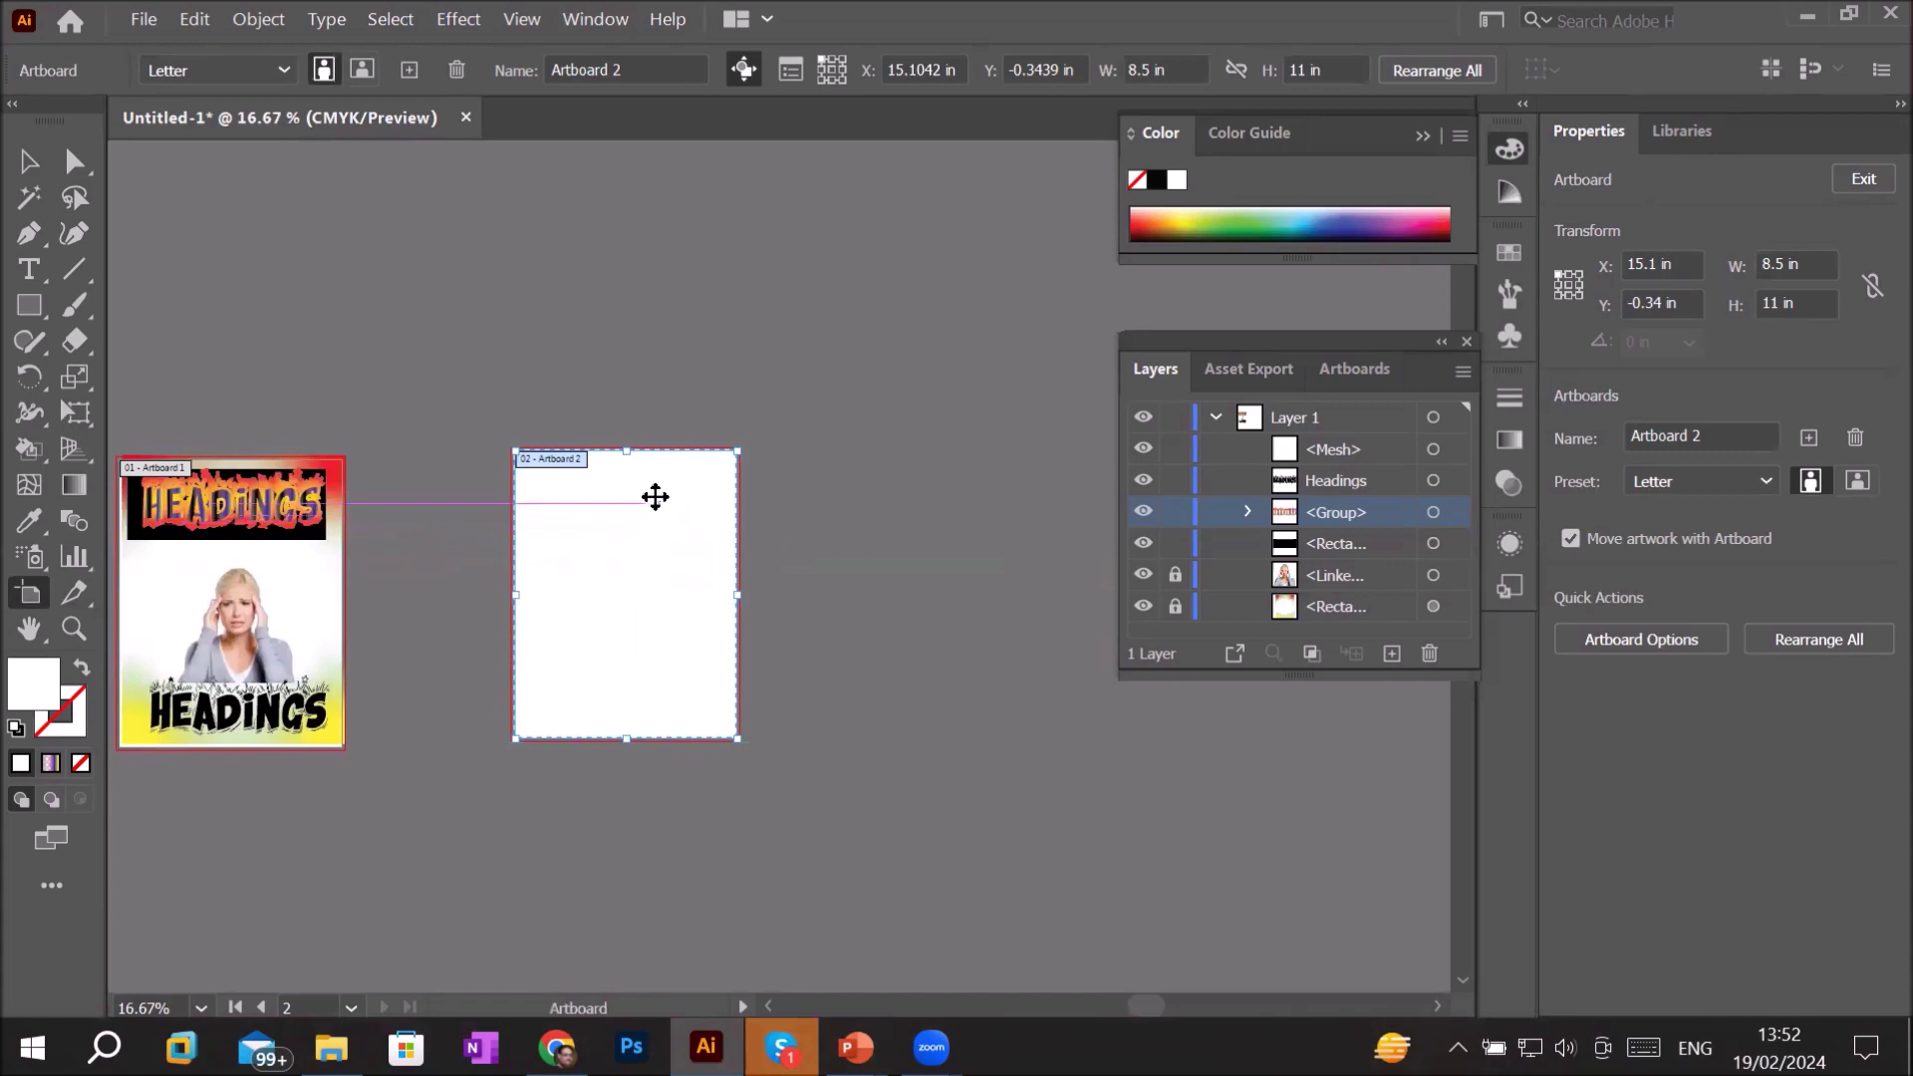
left_click_drag(657, 521, 639, 477)
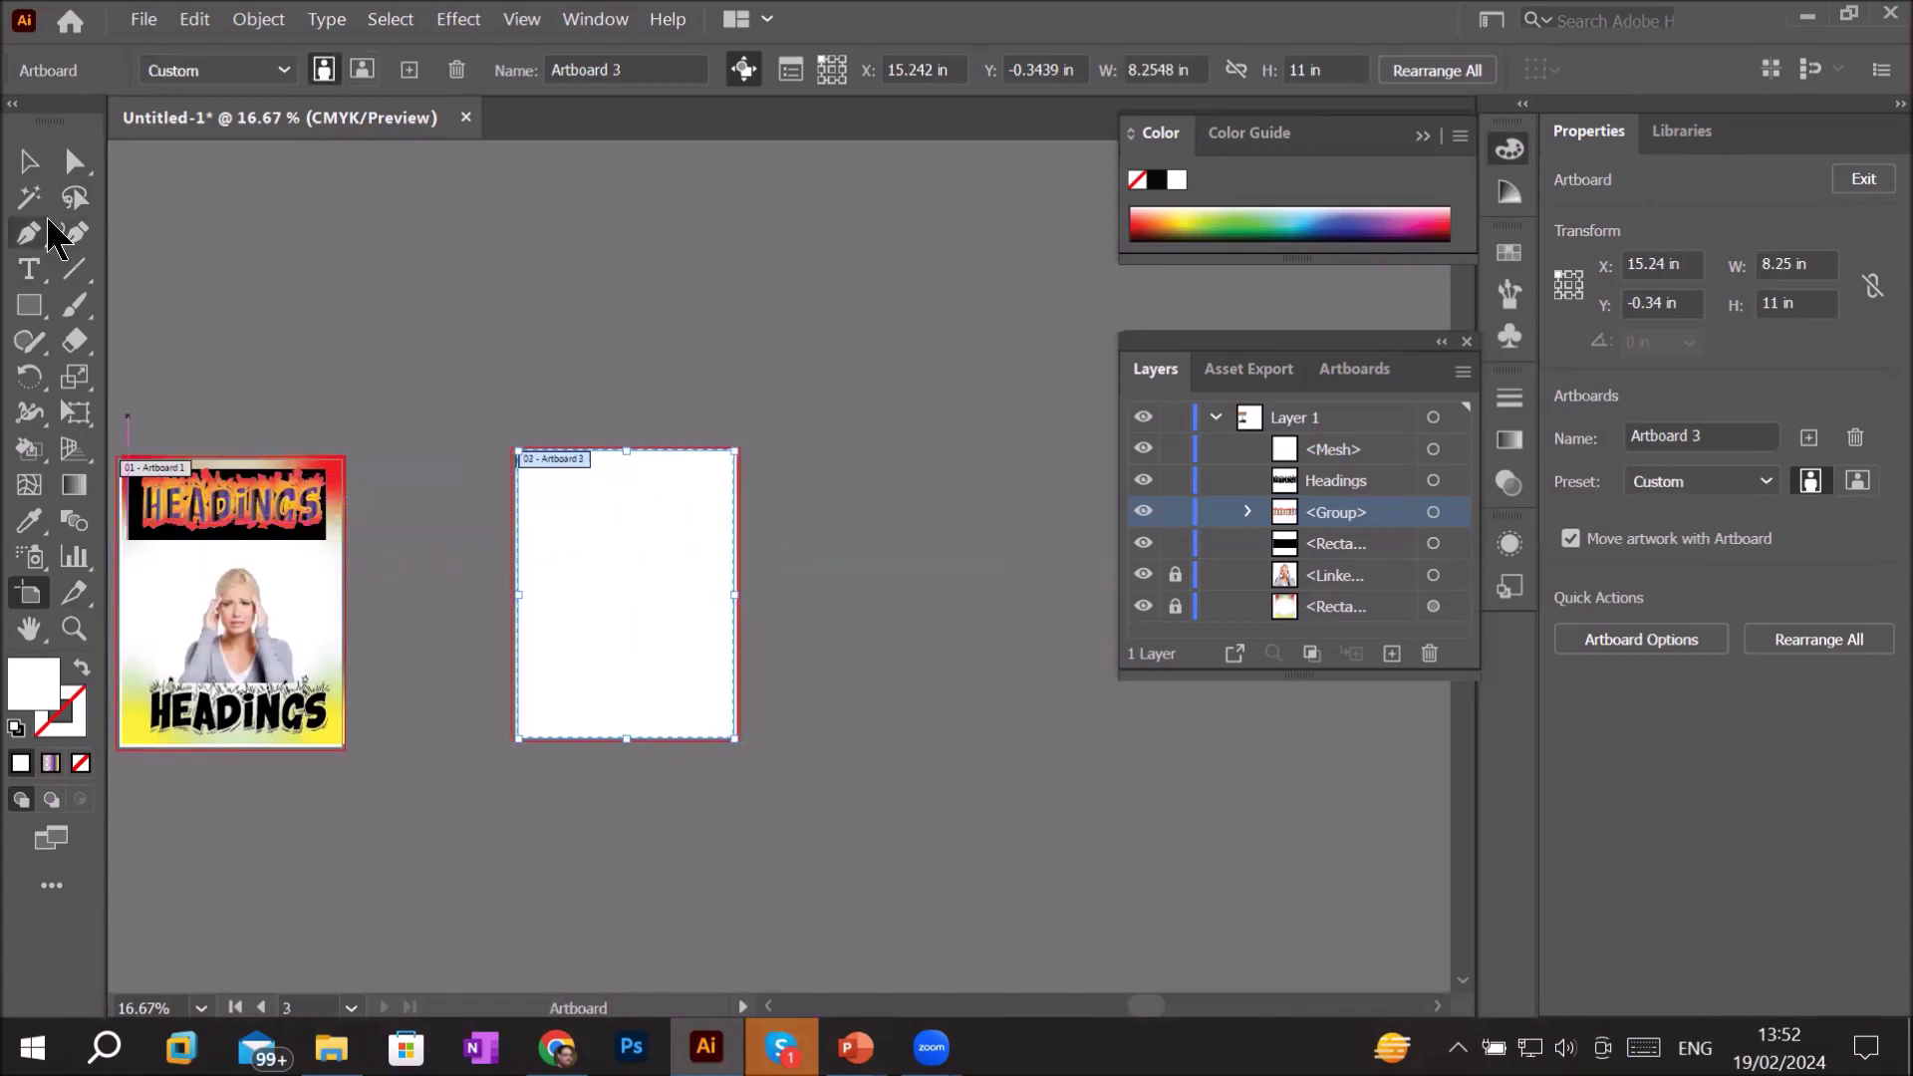
- Add and undo a mesh line, remove the mesh, and make the blank artboard active
left_click(30, 489)
left_click(607, 593)
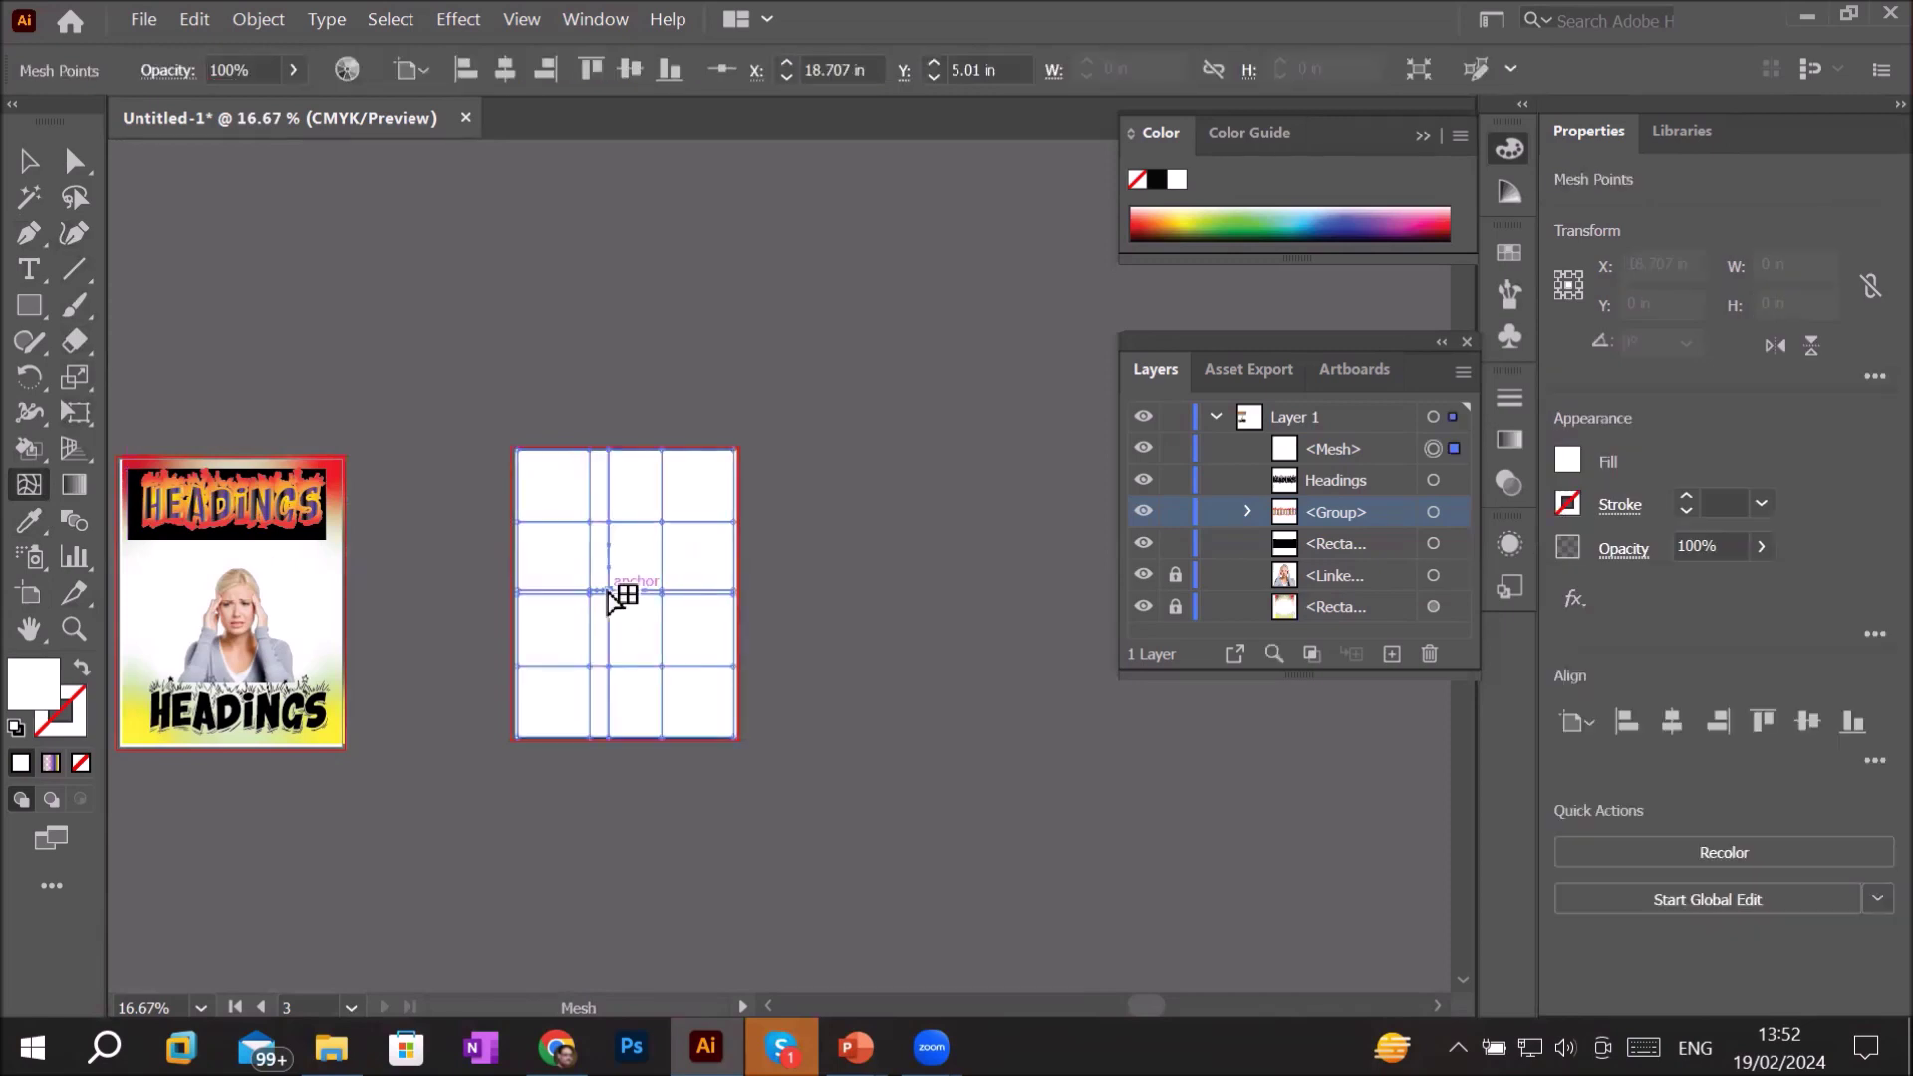
key("ctrl+z")
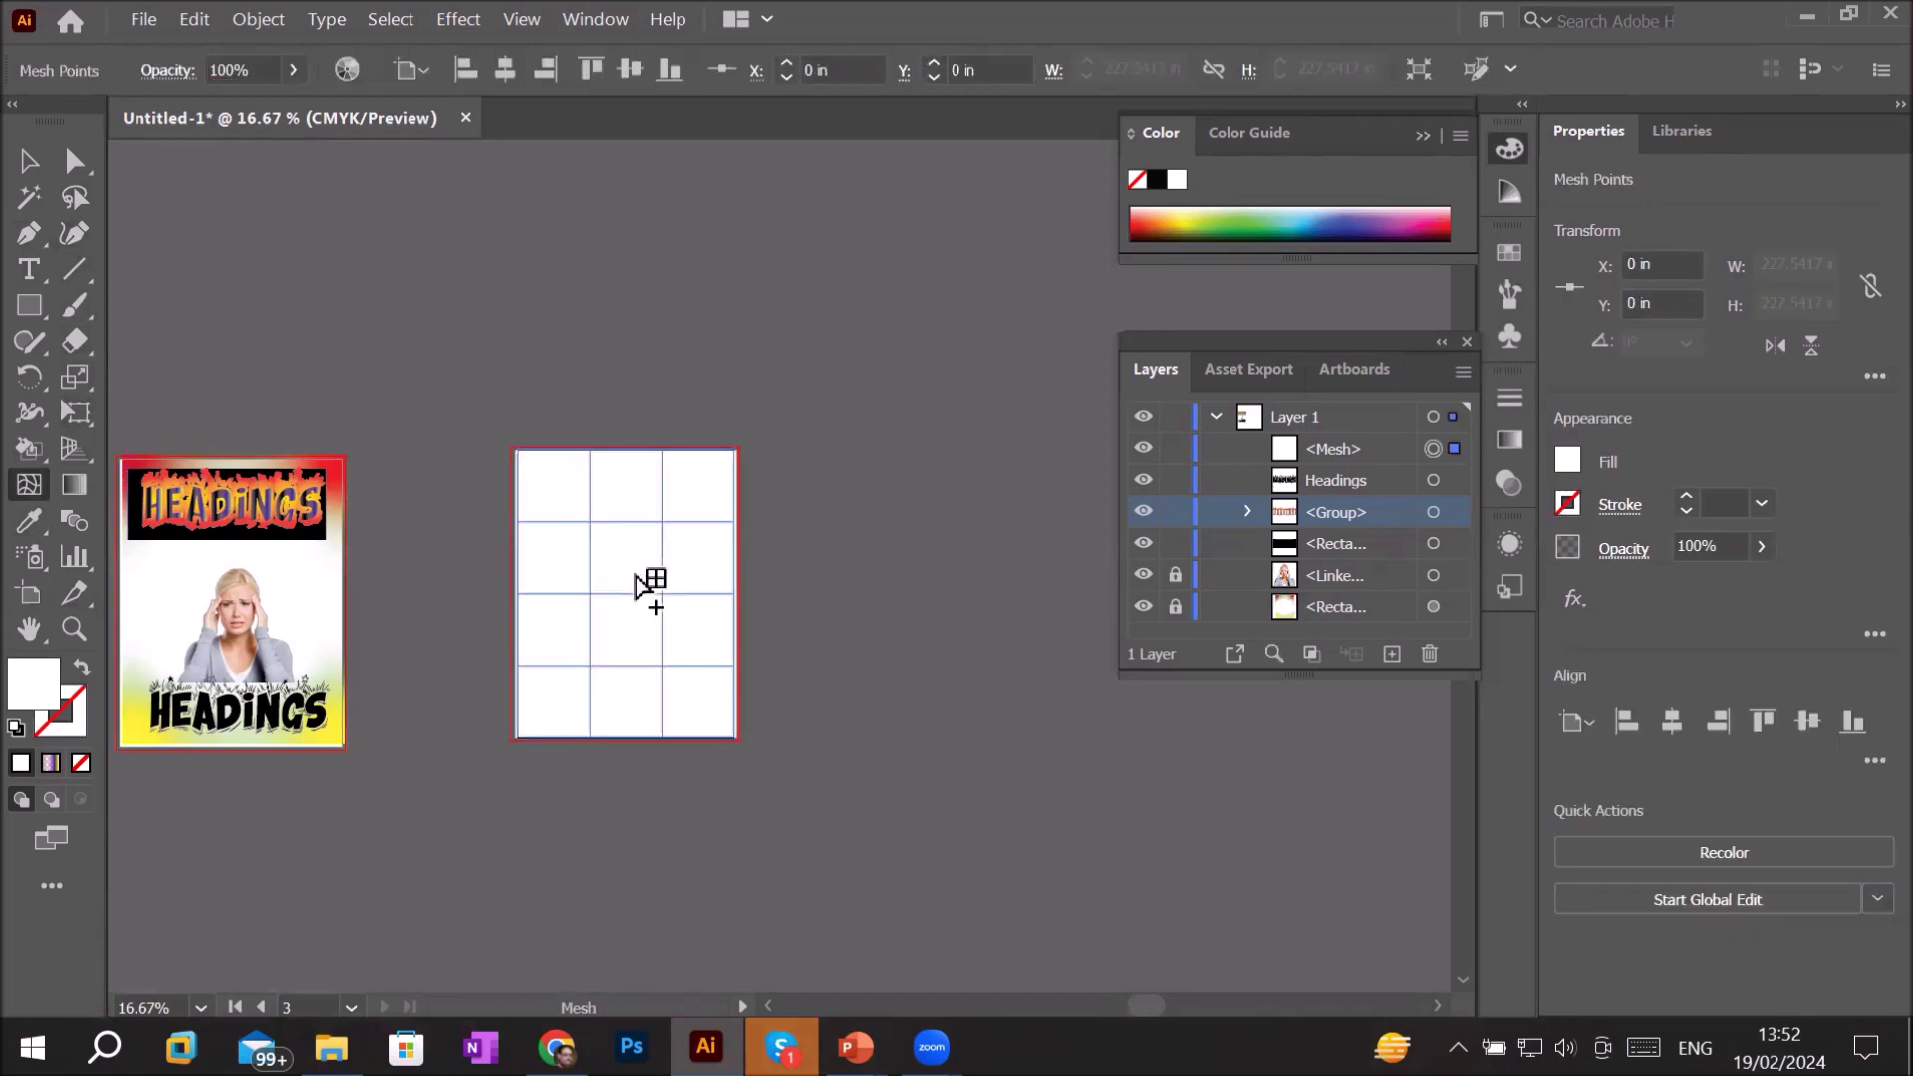
key("ctrl+z")
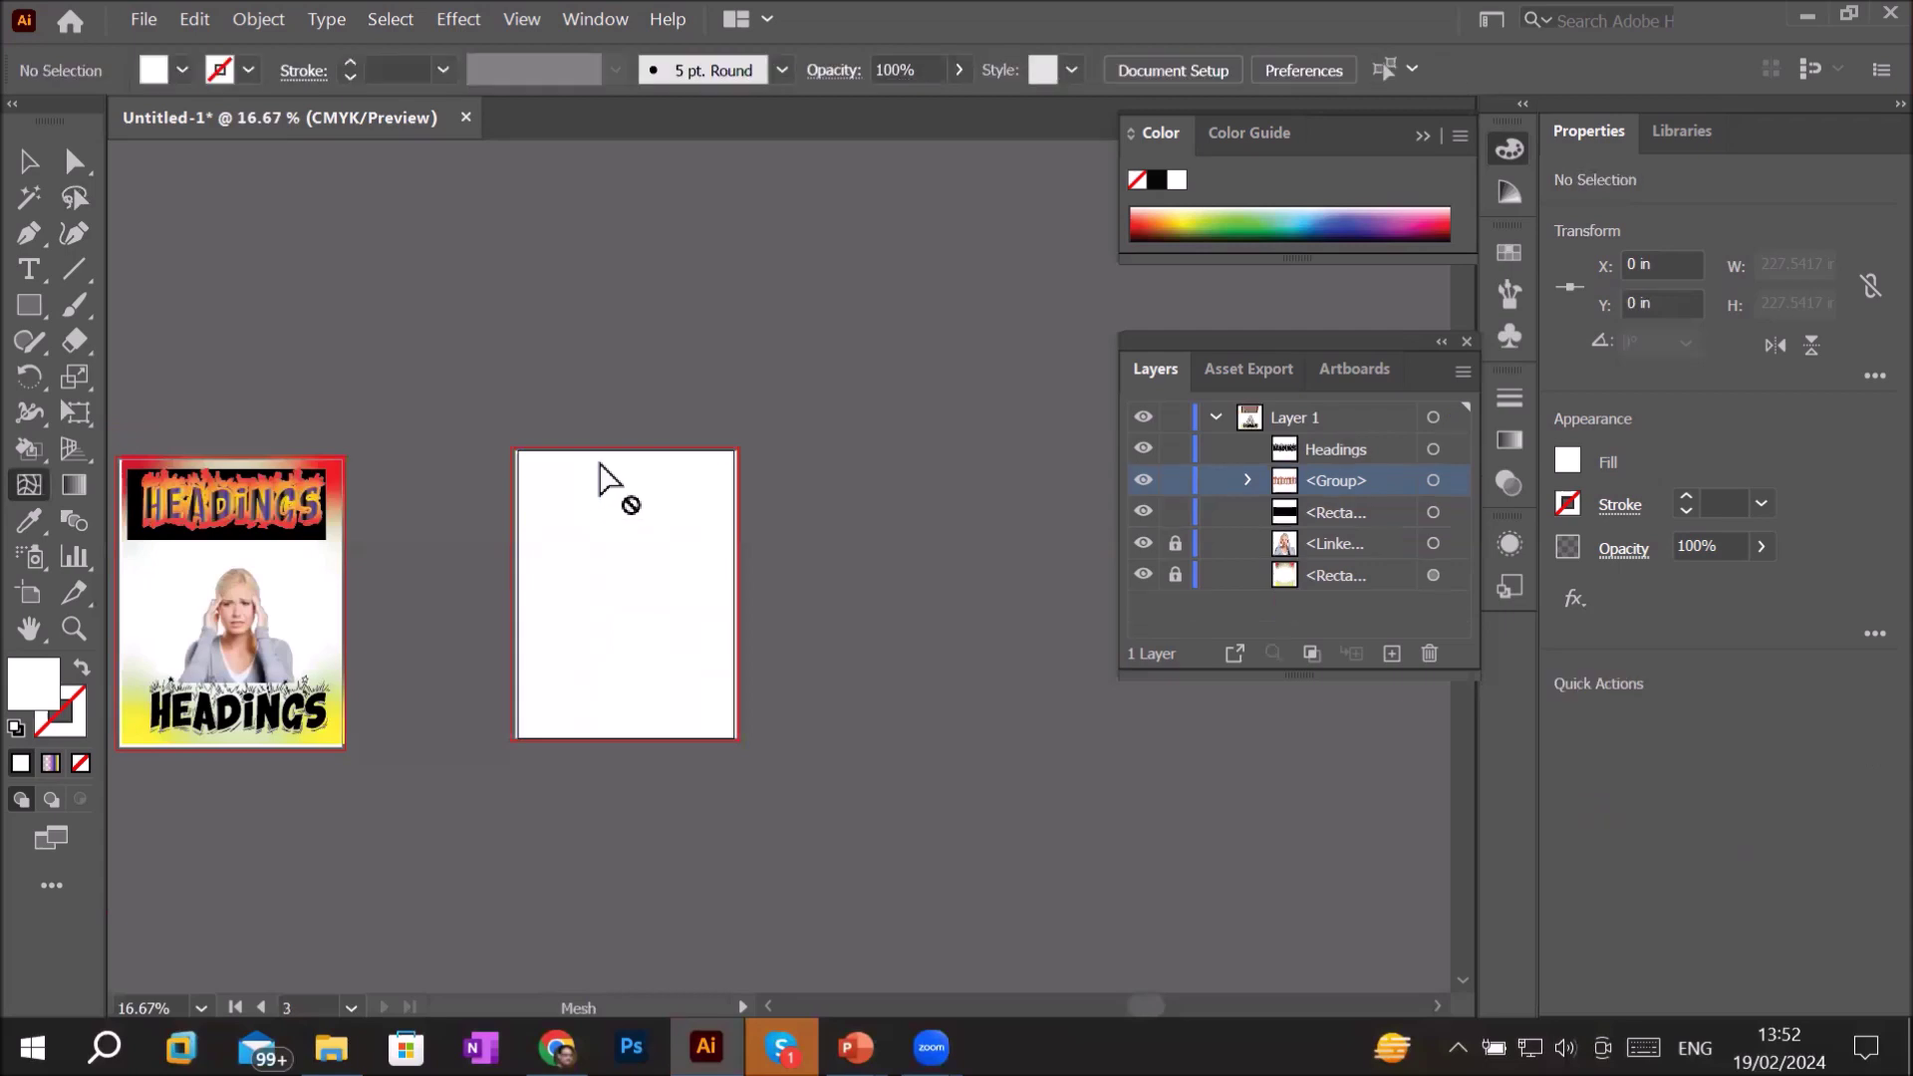
scroll(791, 527, "up", 2)
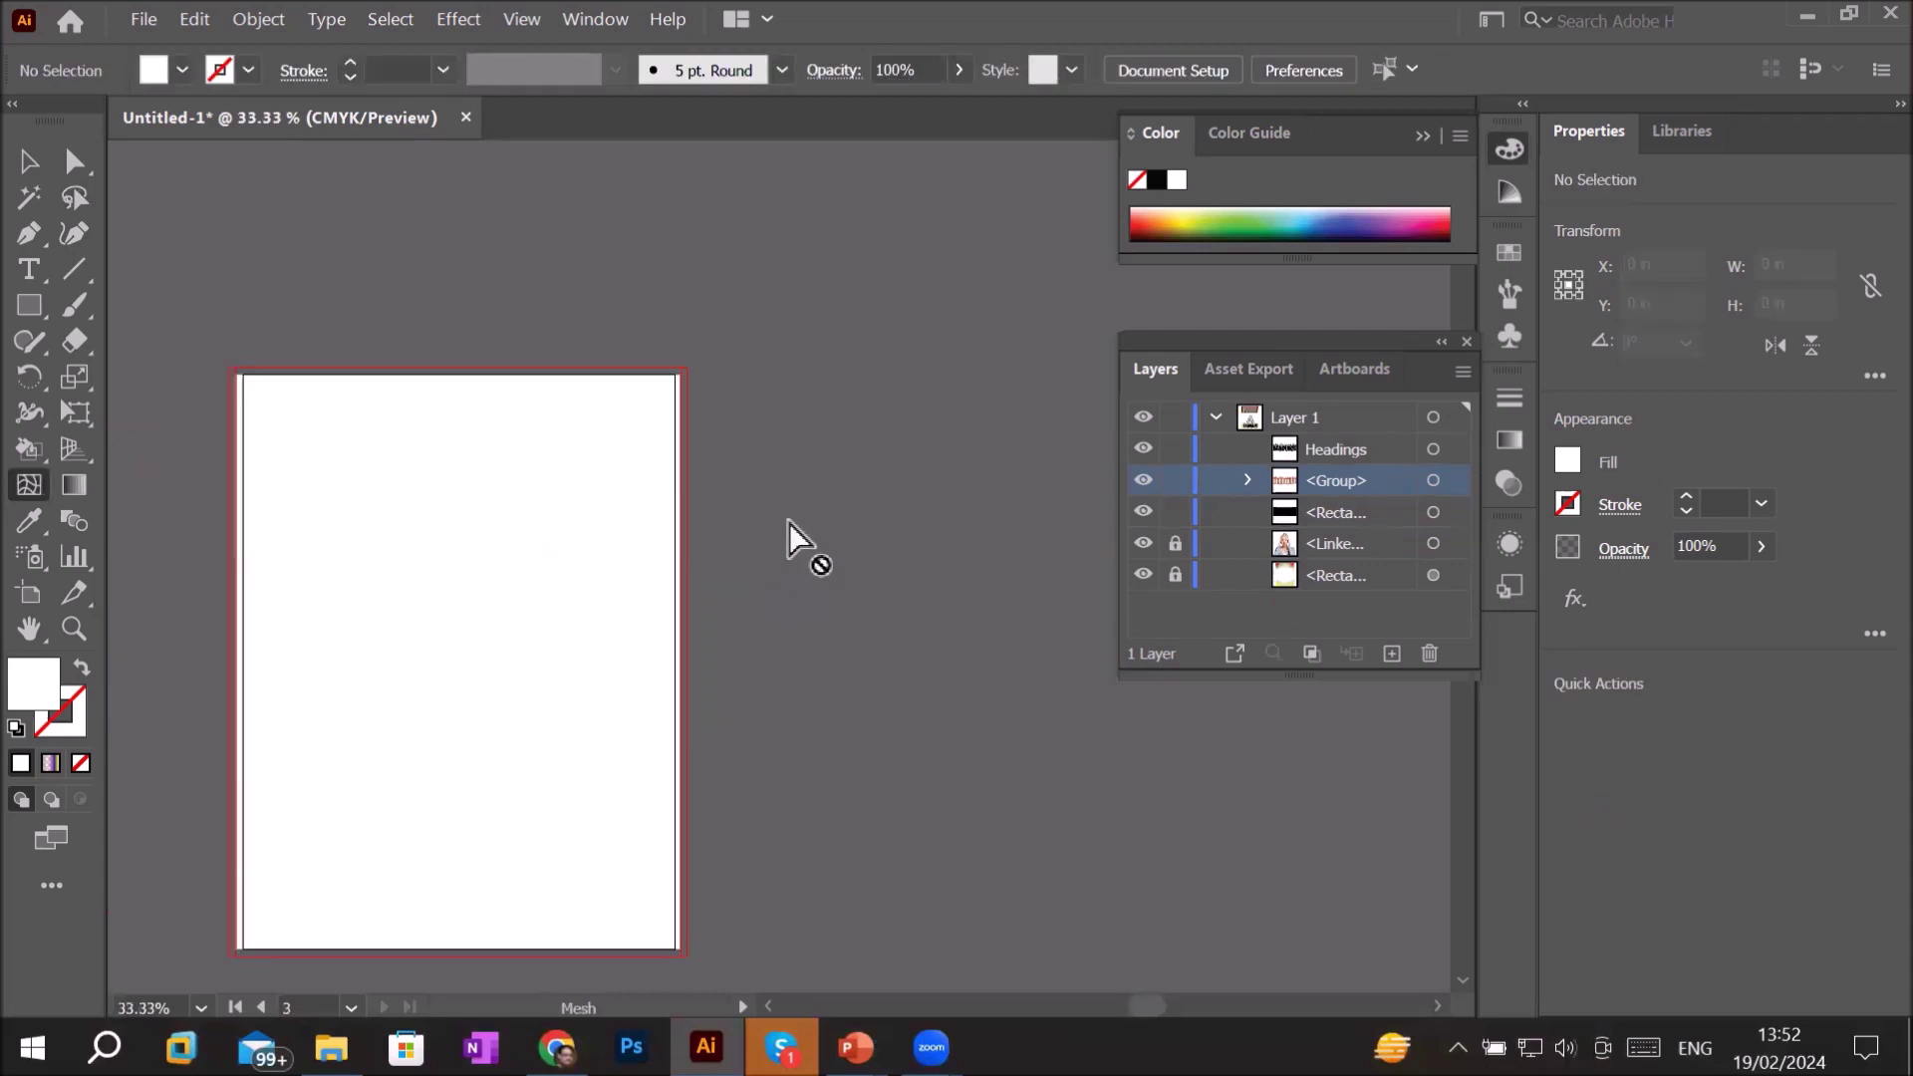
scroll(789, 522, "down", 1)
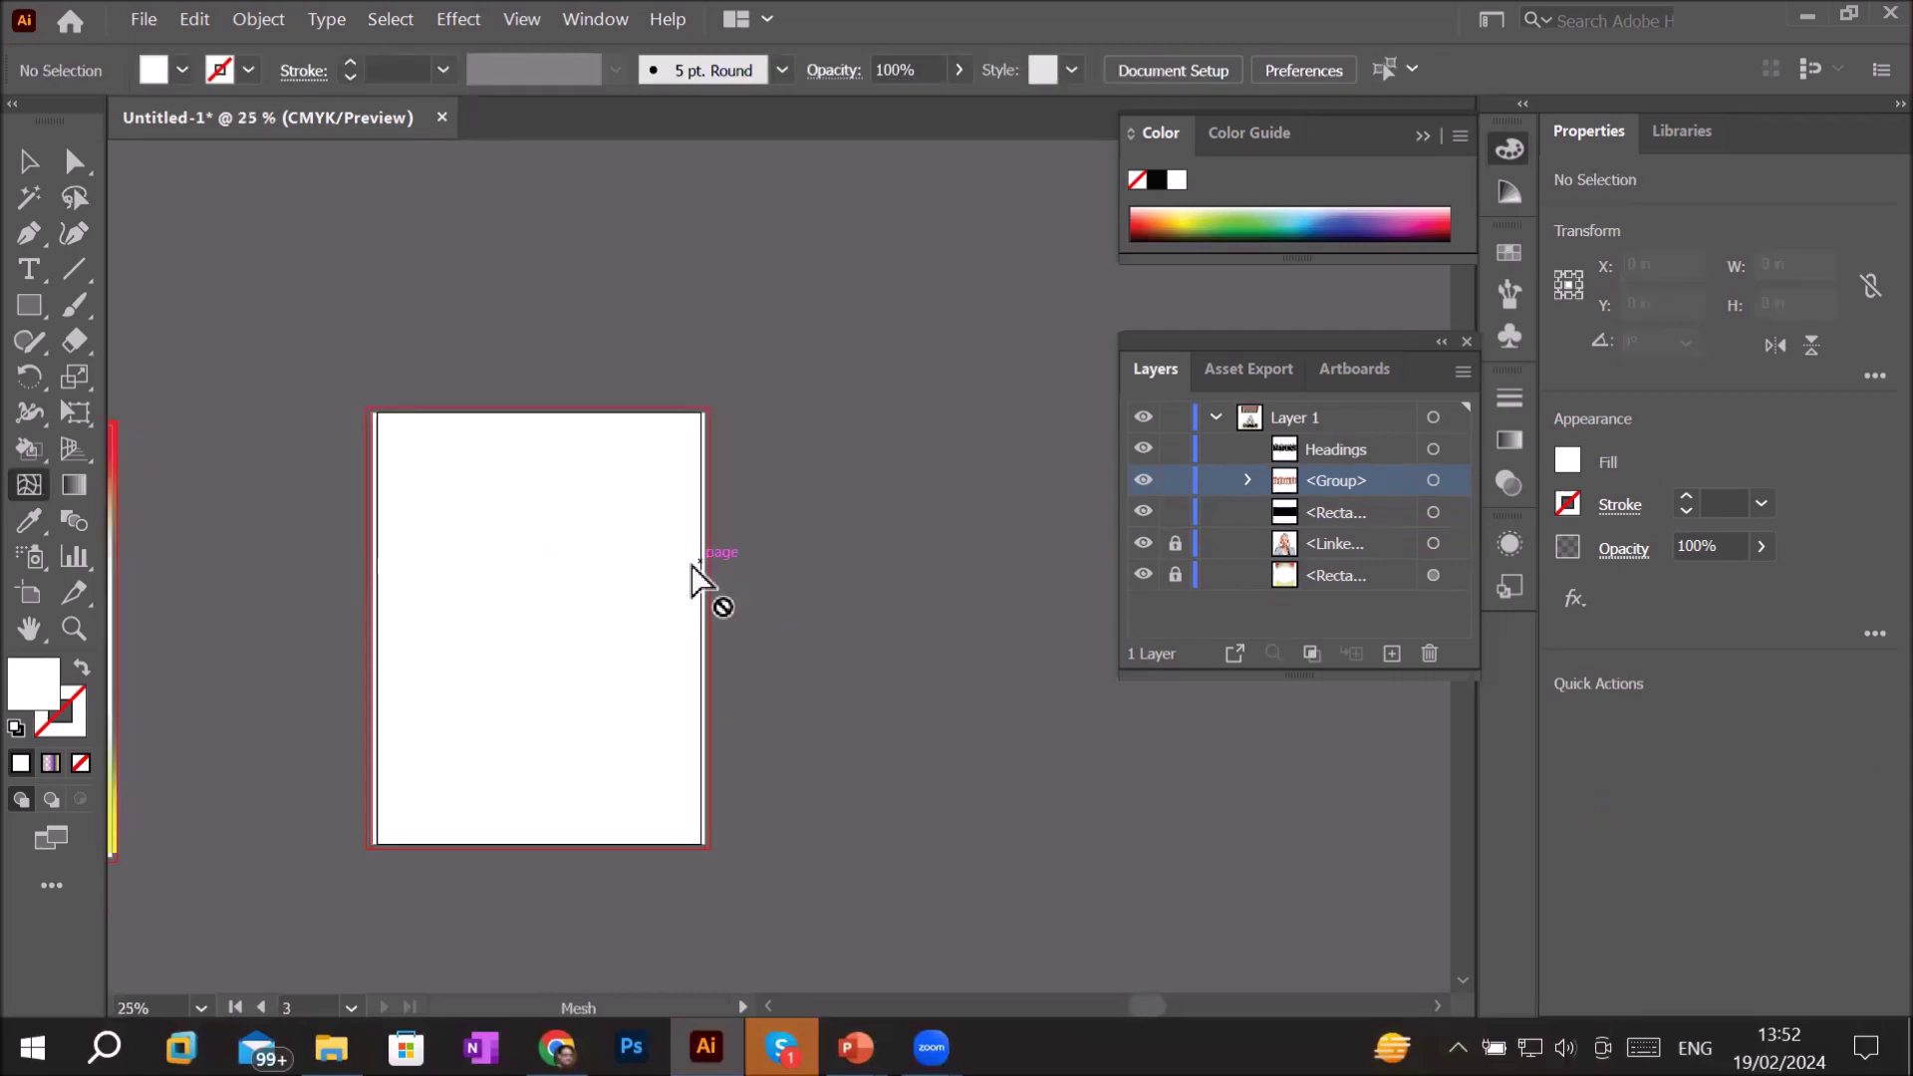
left_click(28, 160)
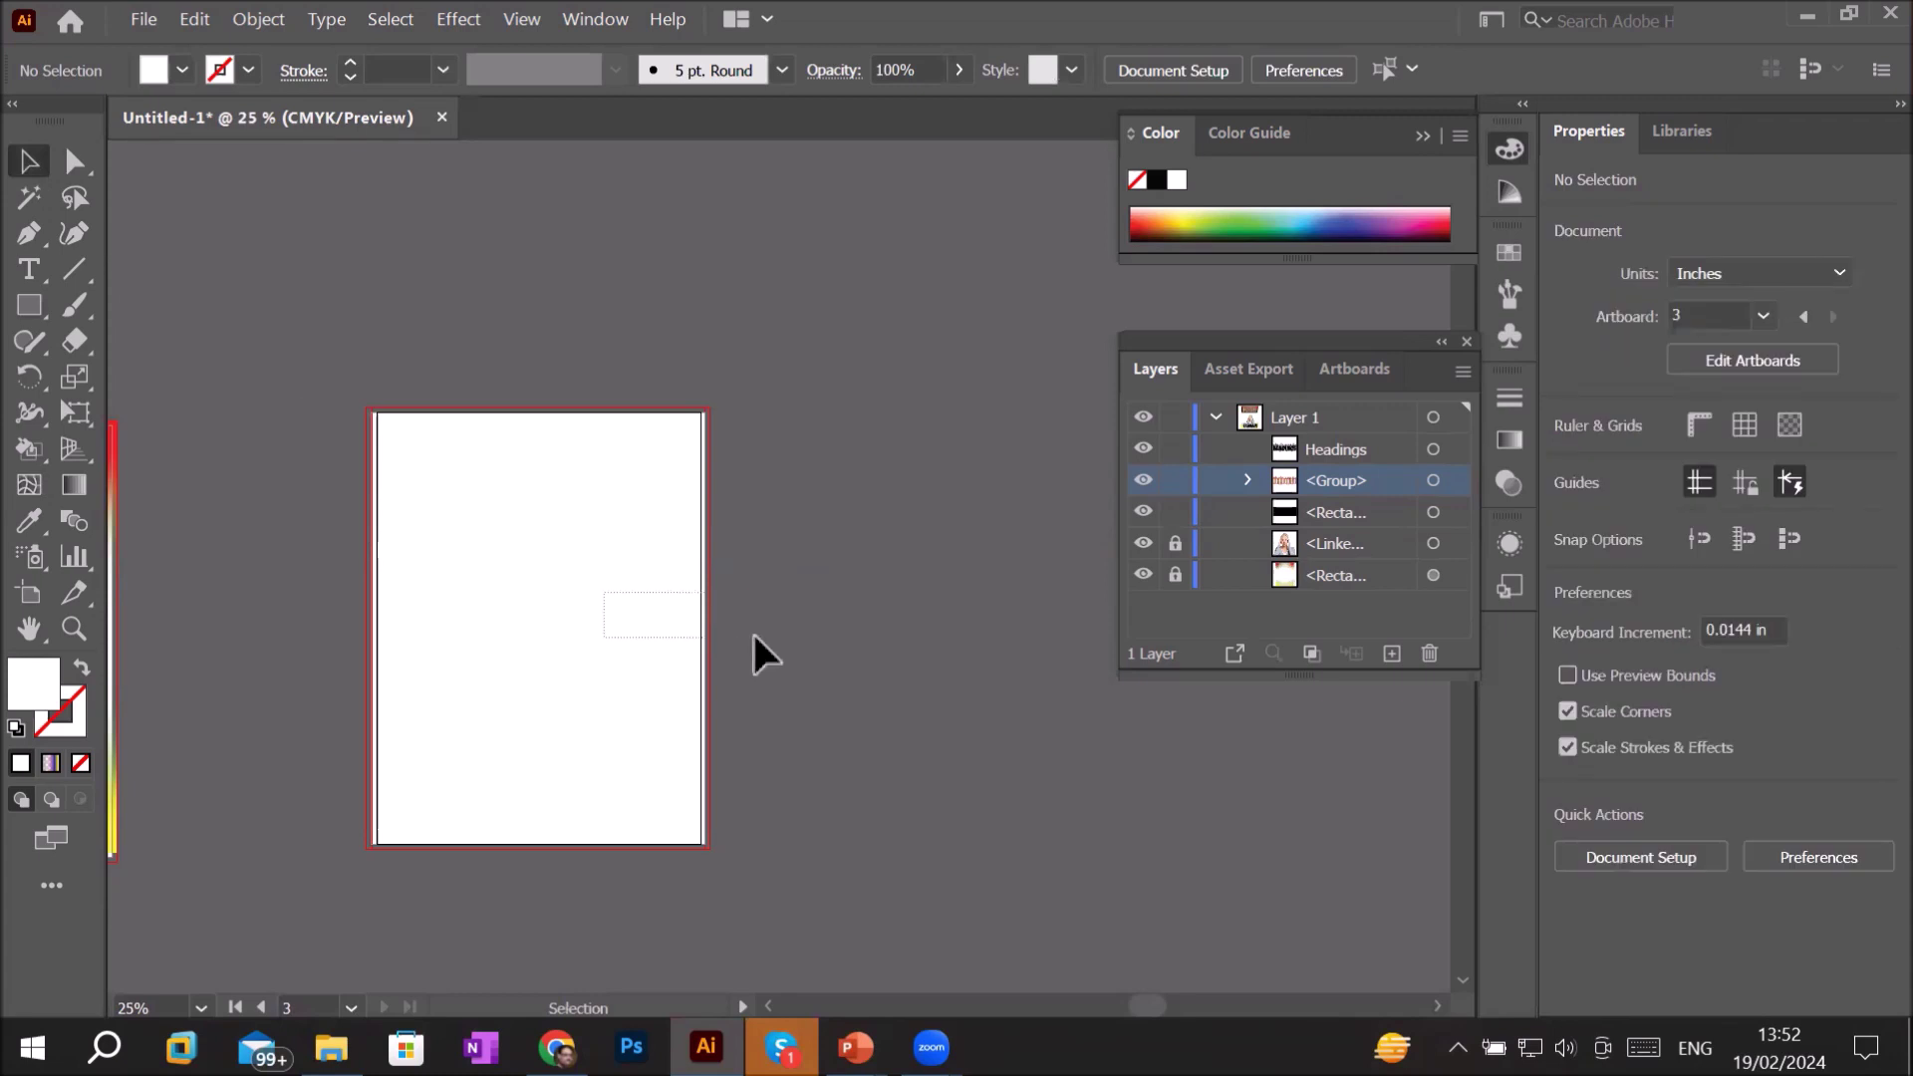
left_click(700, 610)
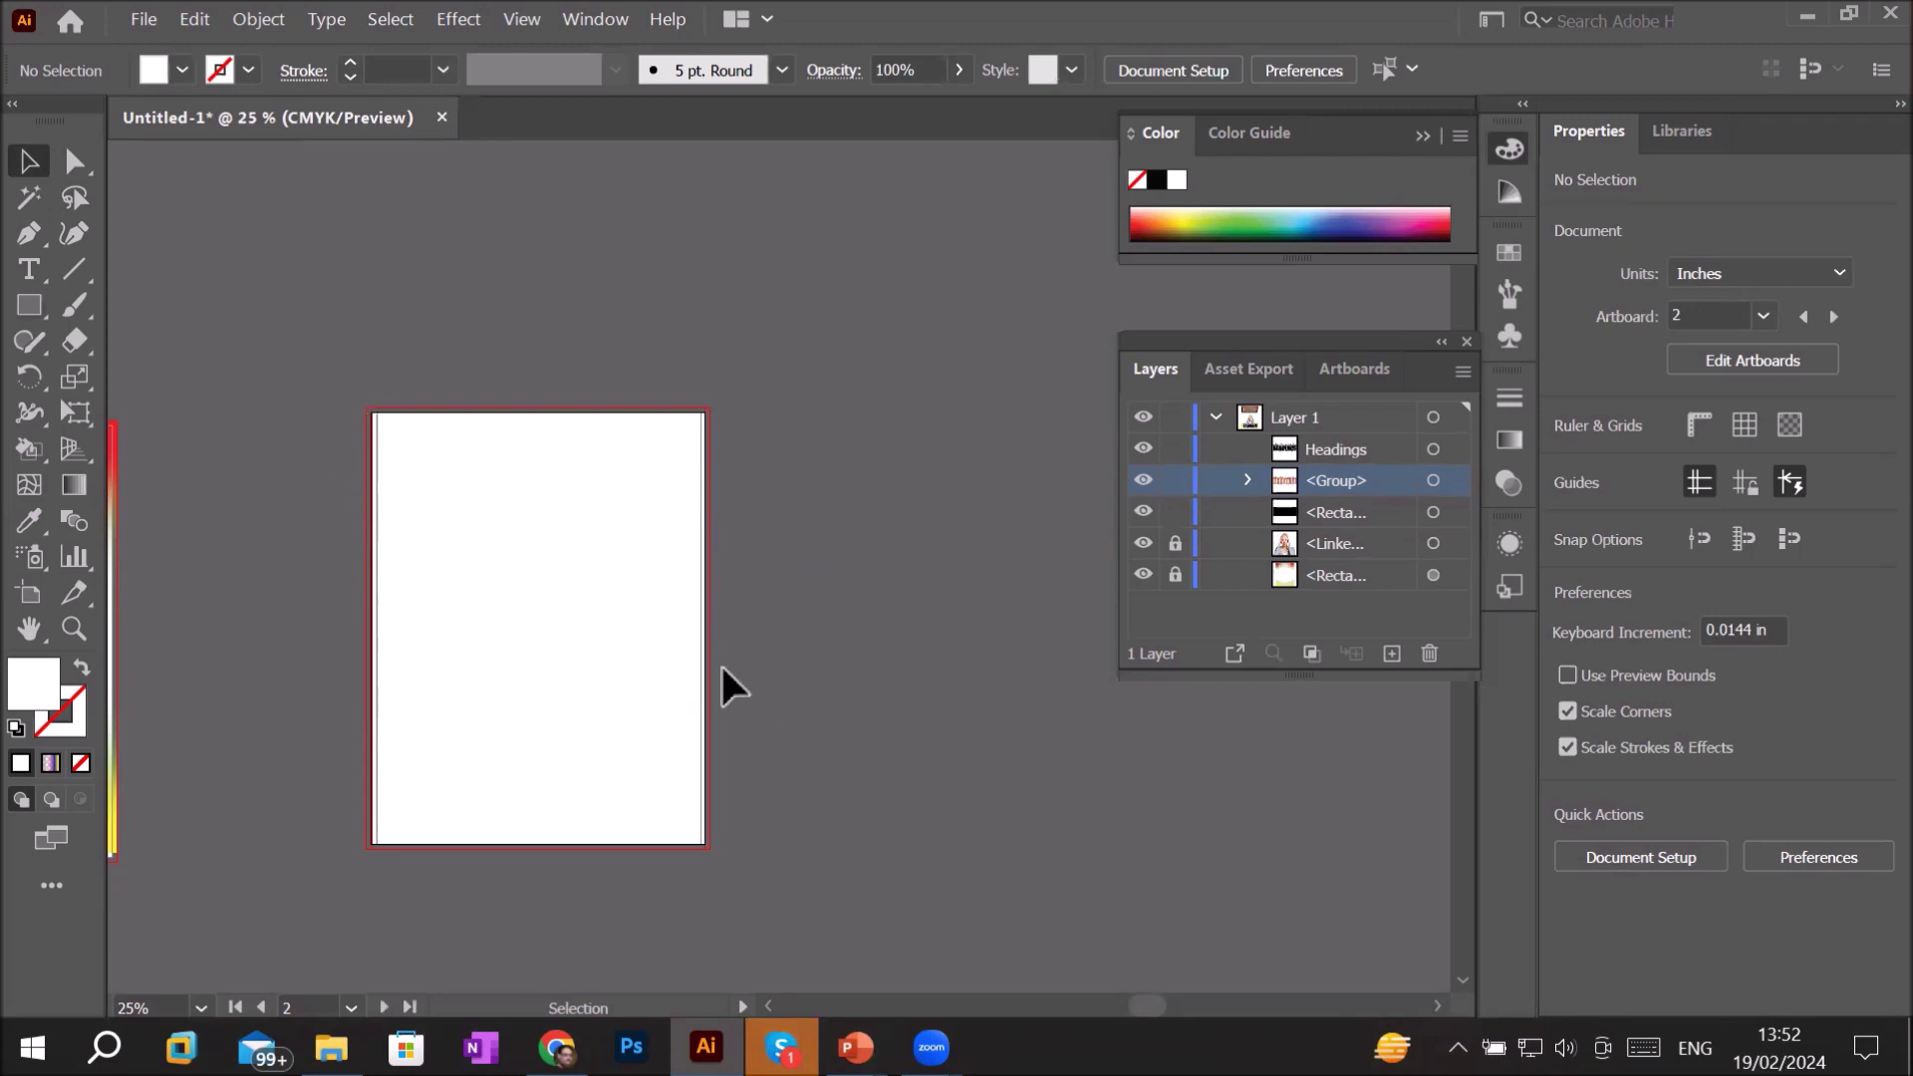
scroll(722, 670, "up", 1)
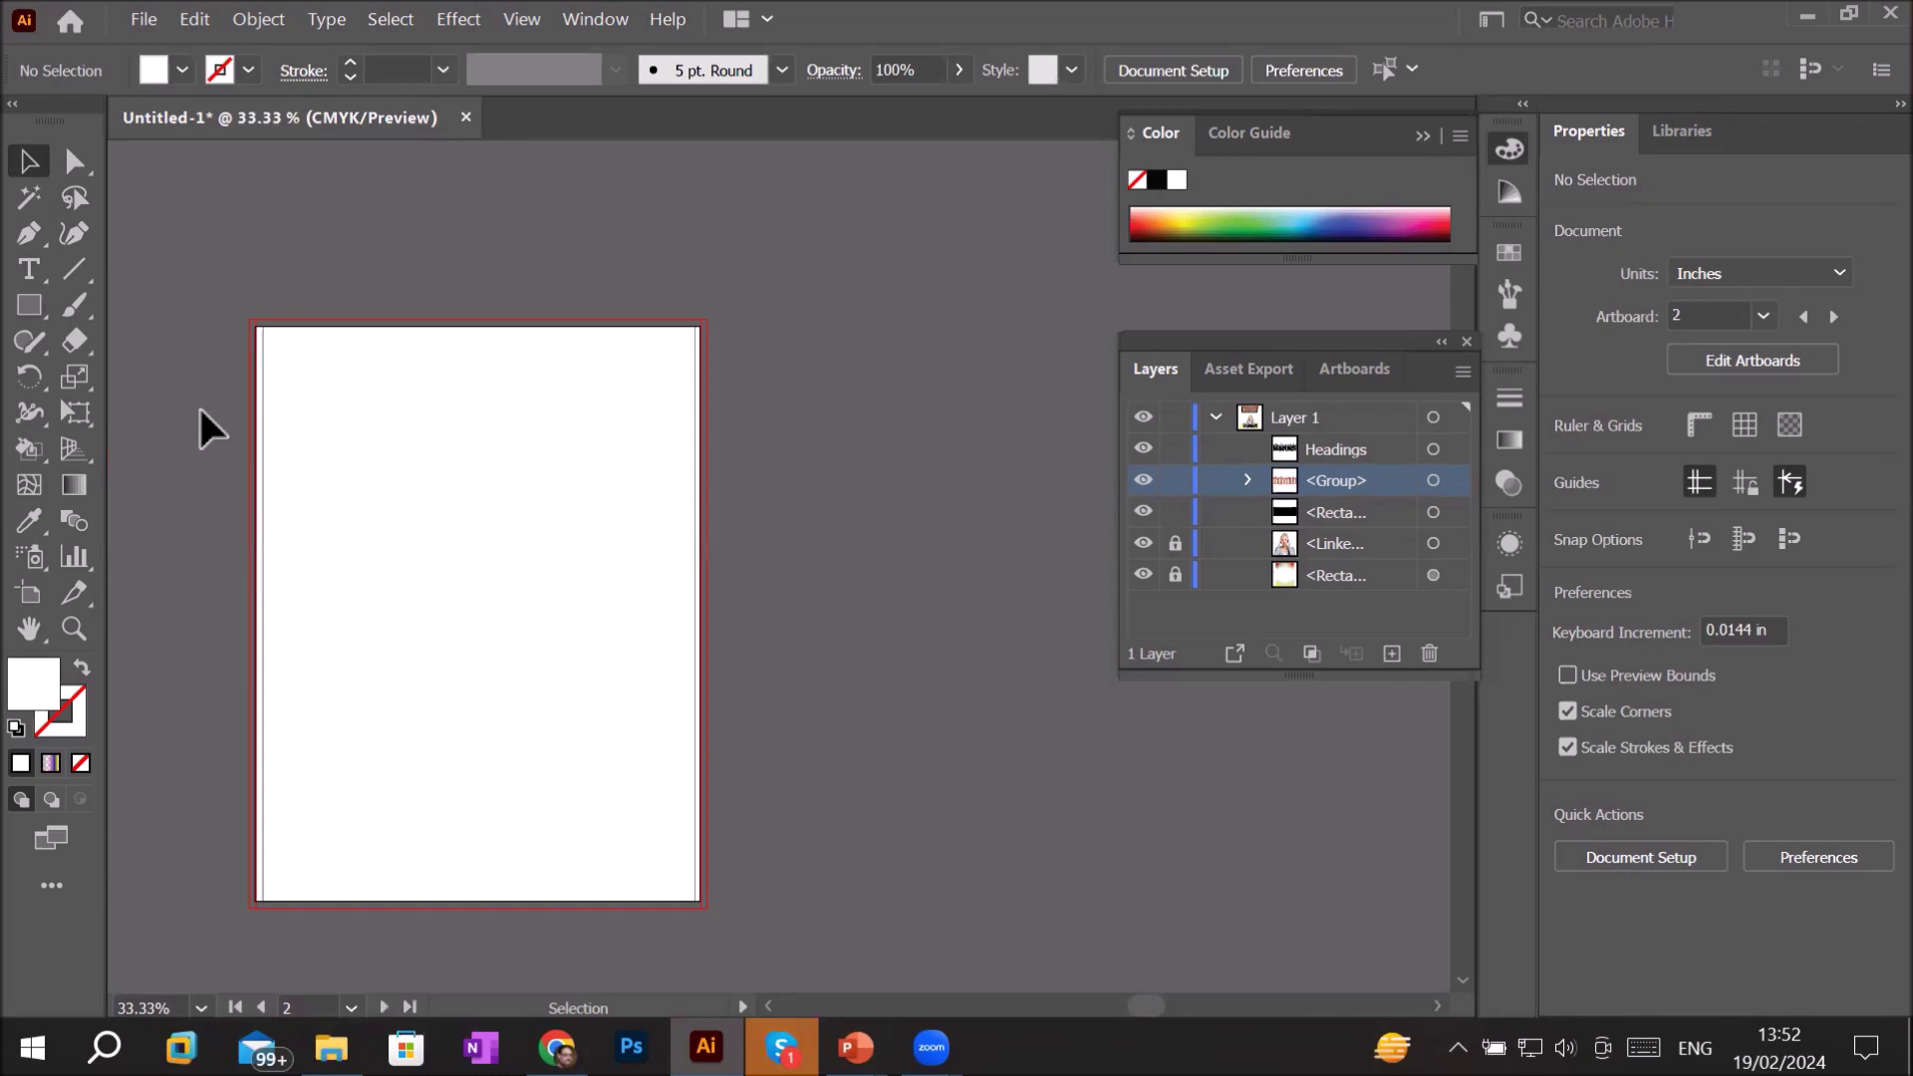
left_click(26, 305)
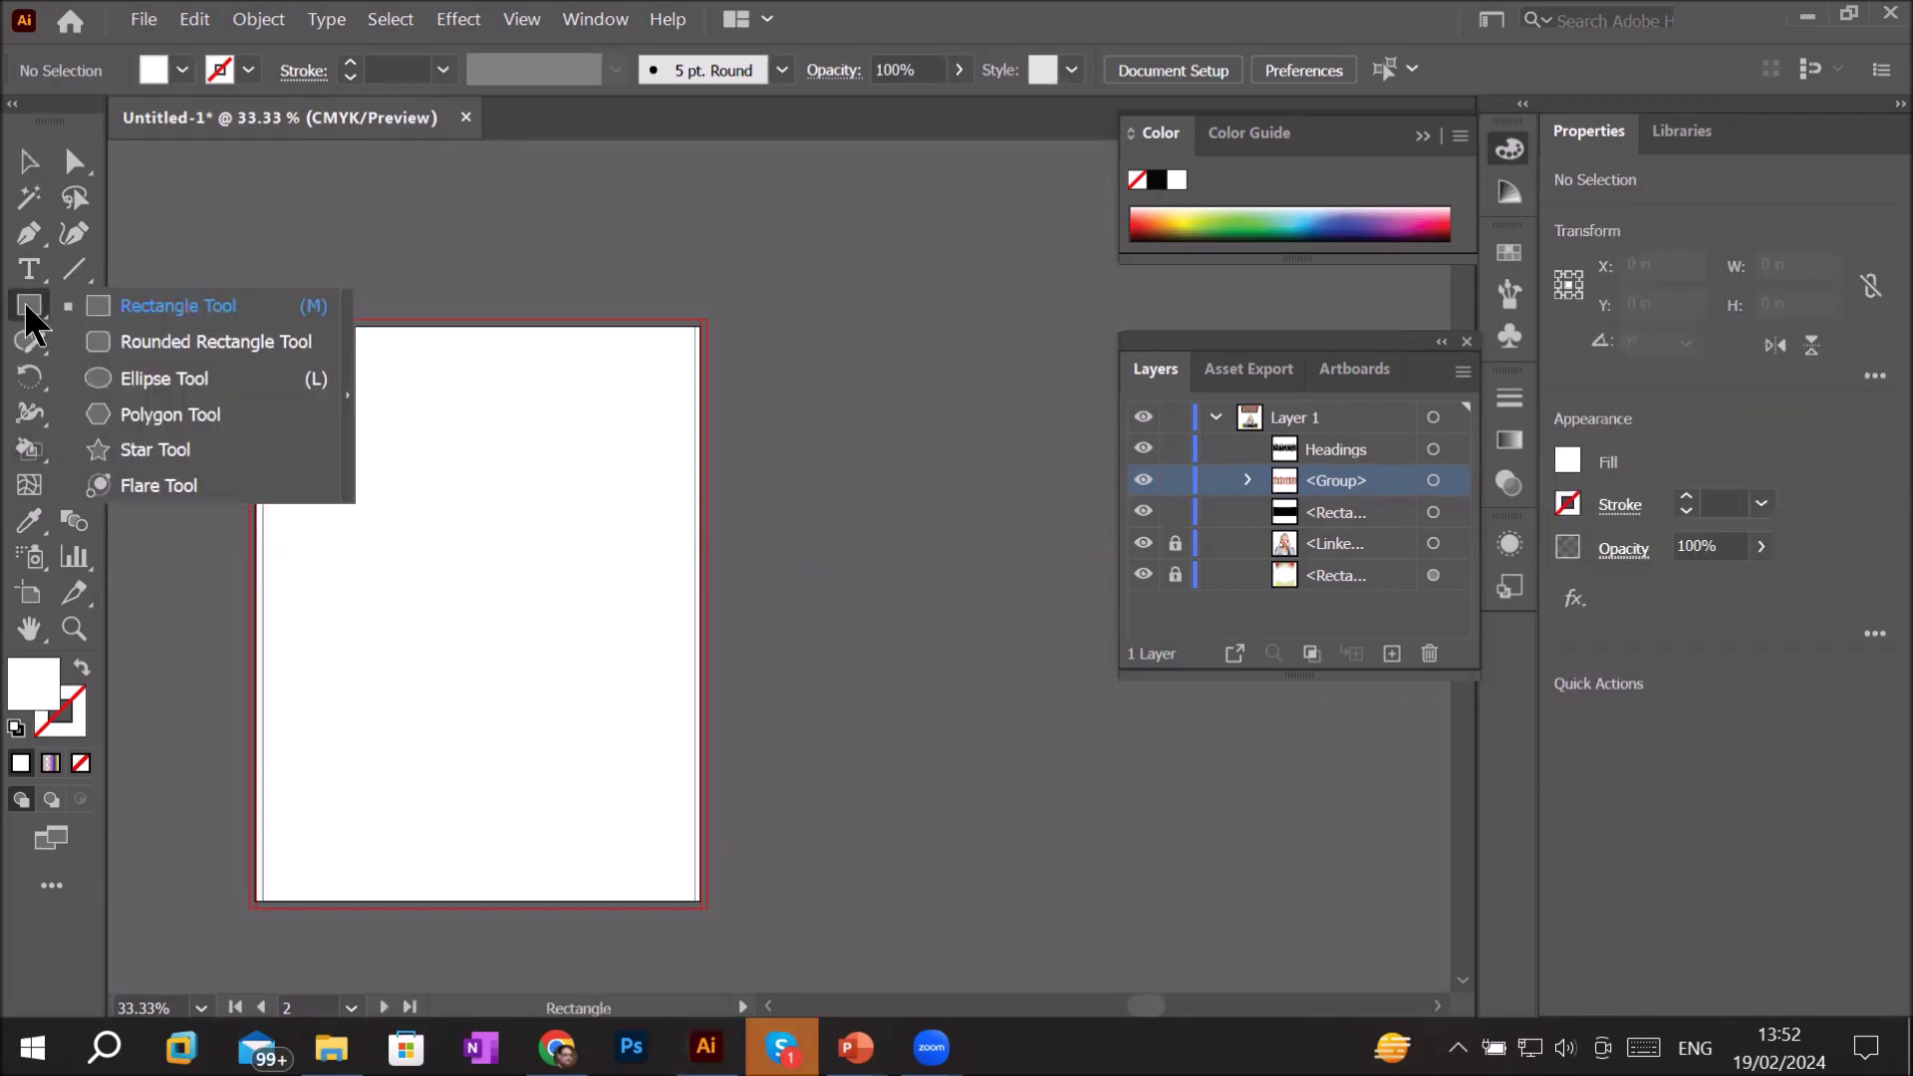
- Draw a 5.94 in circle on the blank artboard with default white fill and black stroke
left_click(143, 394)
left_click_drag(339, 434, 651, 745)
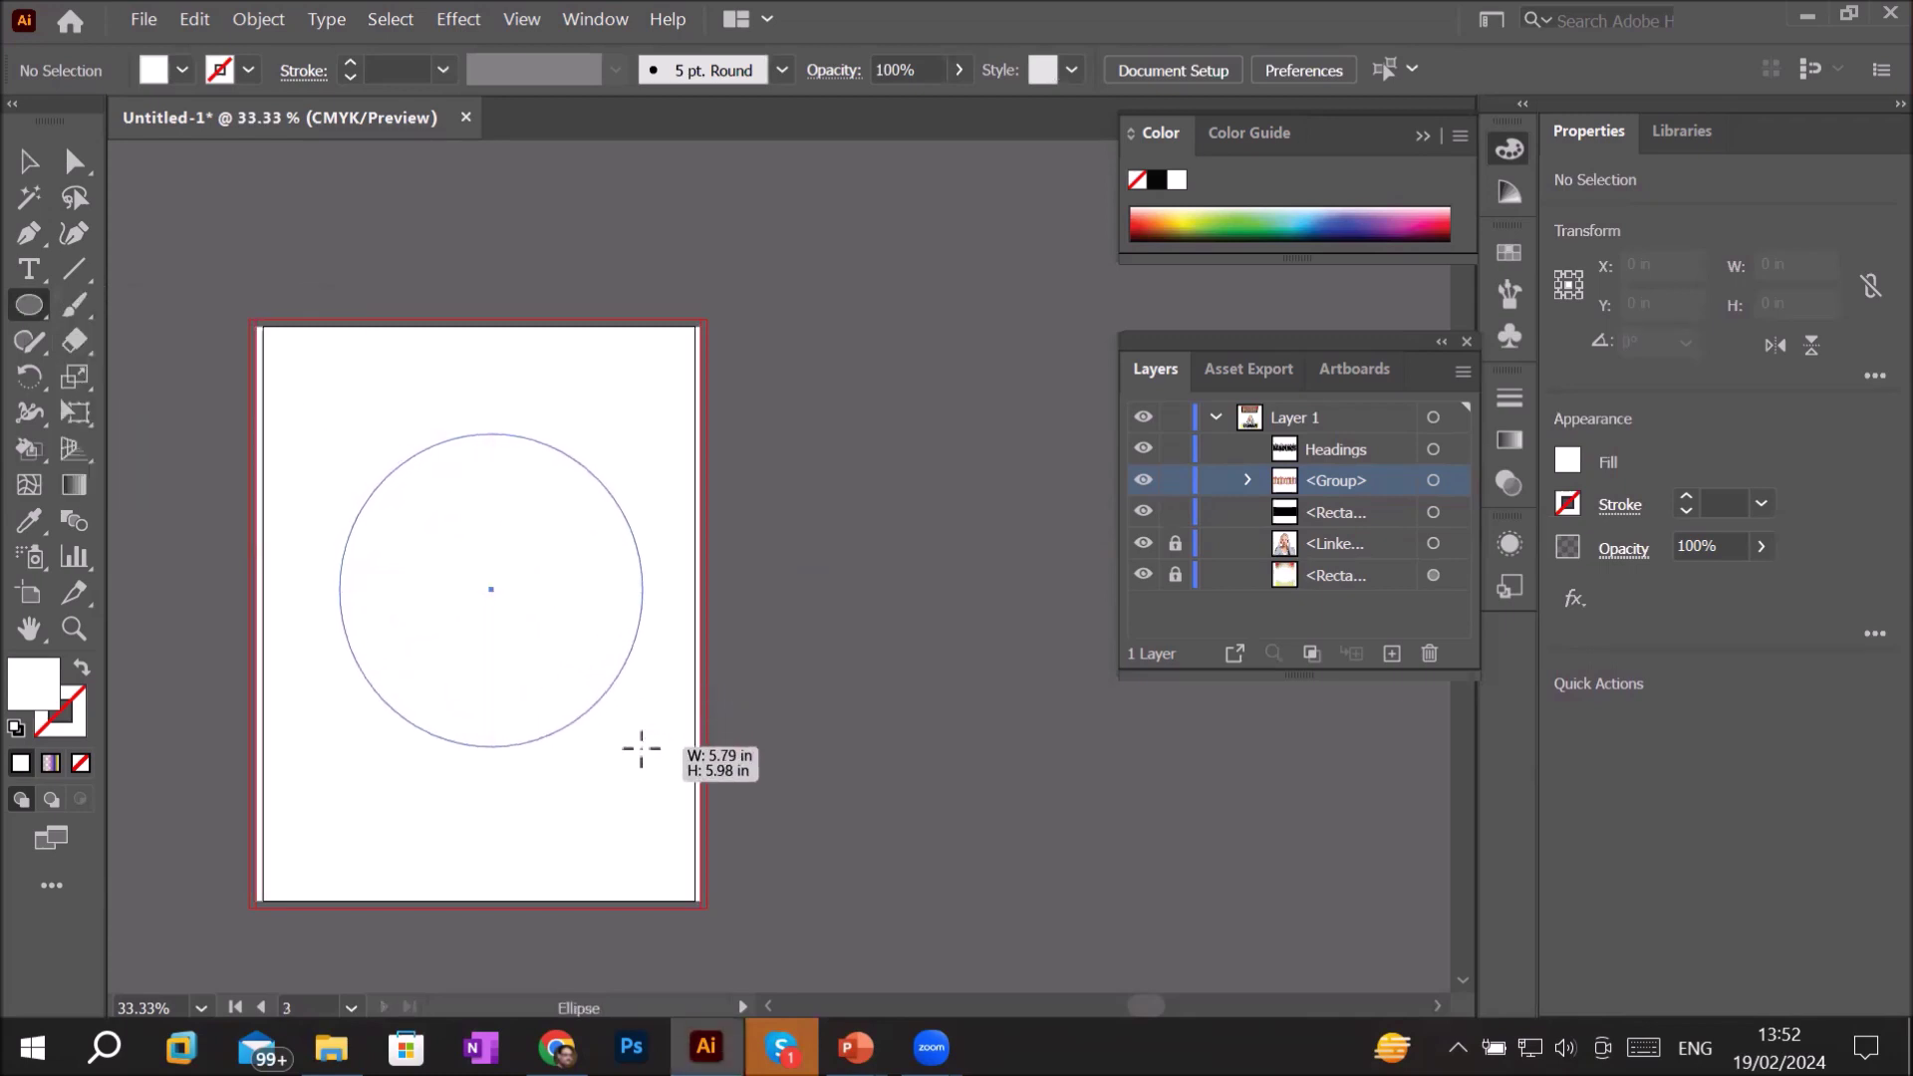
left_click_drag(650, 746, 653, 747)
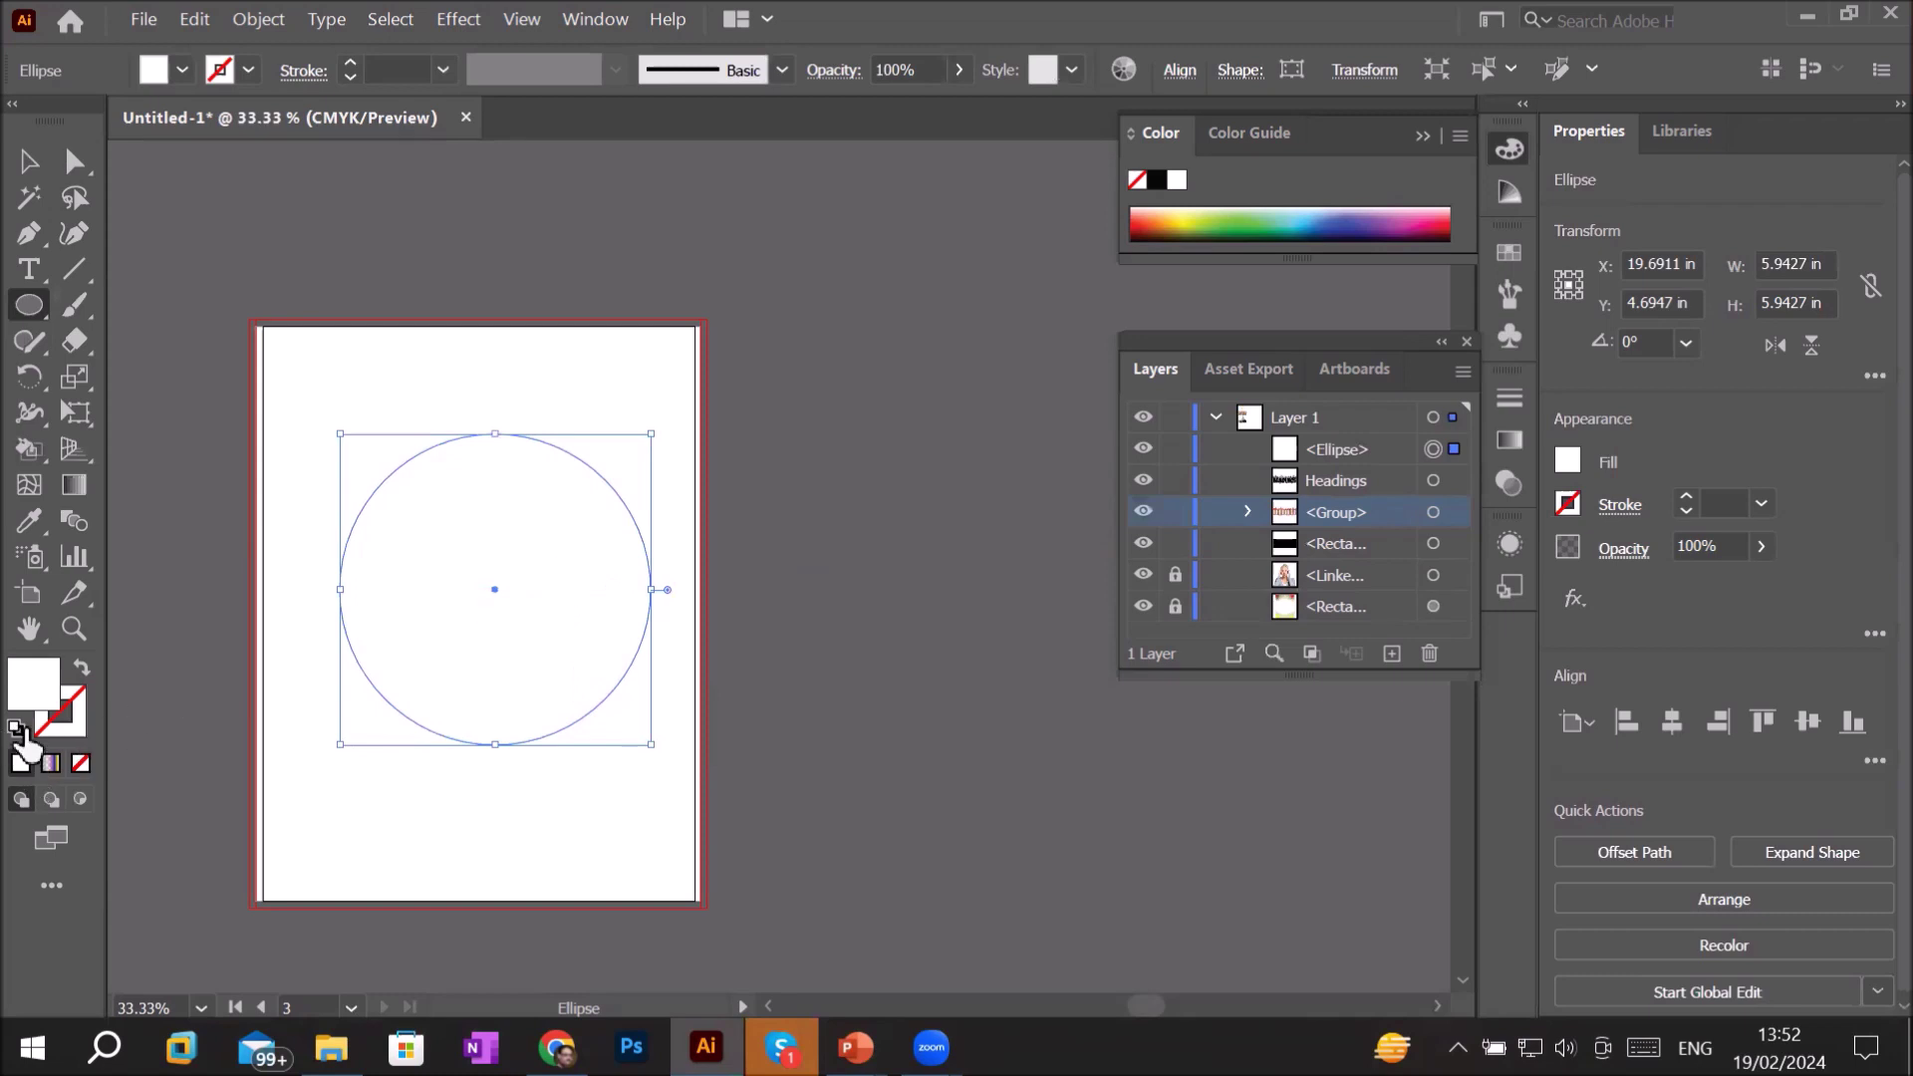
left_click(15, 728)
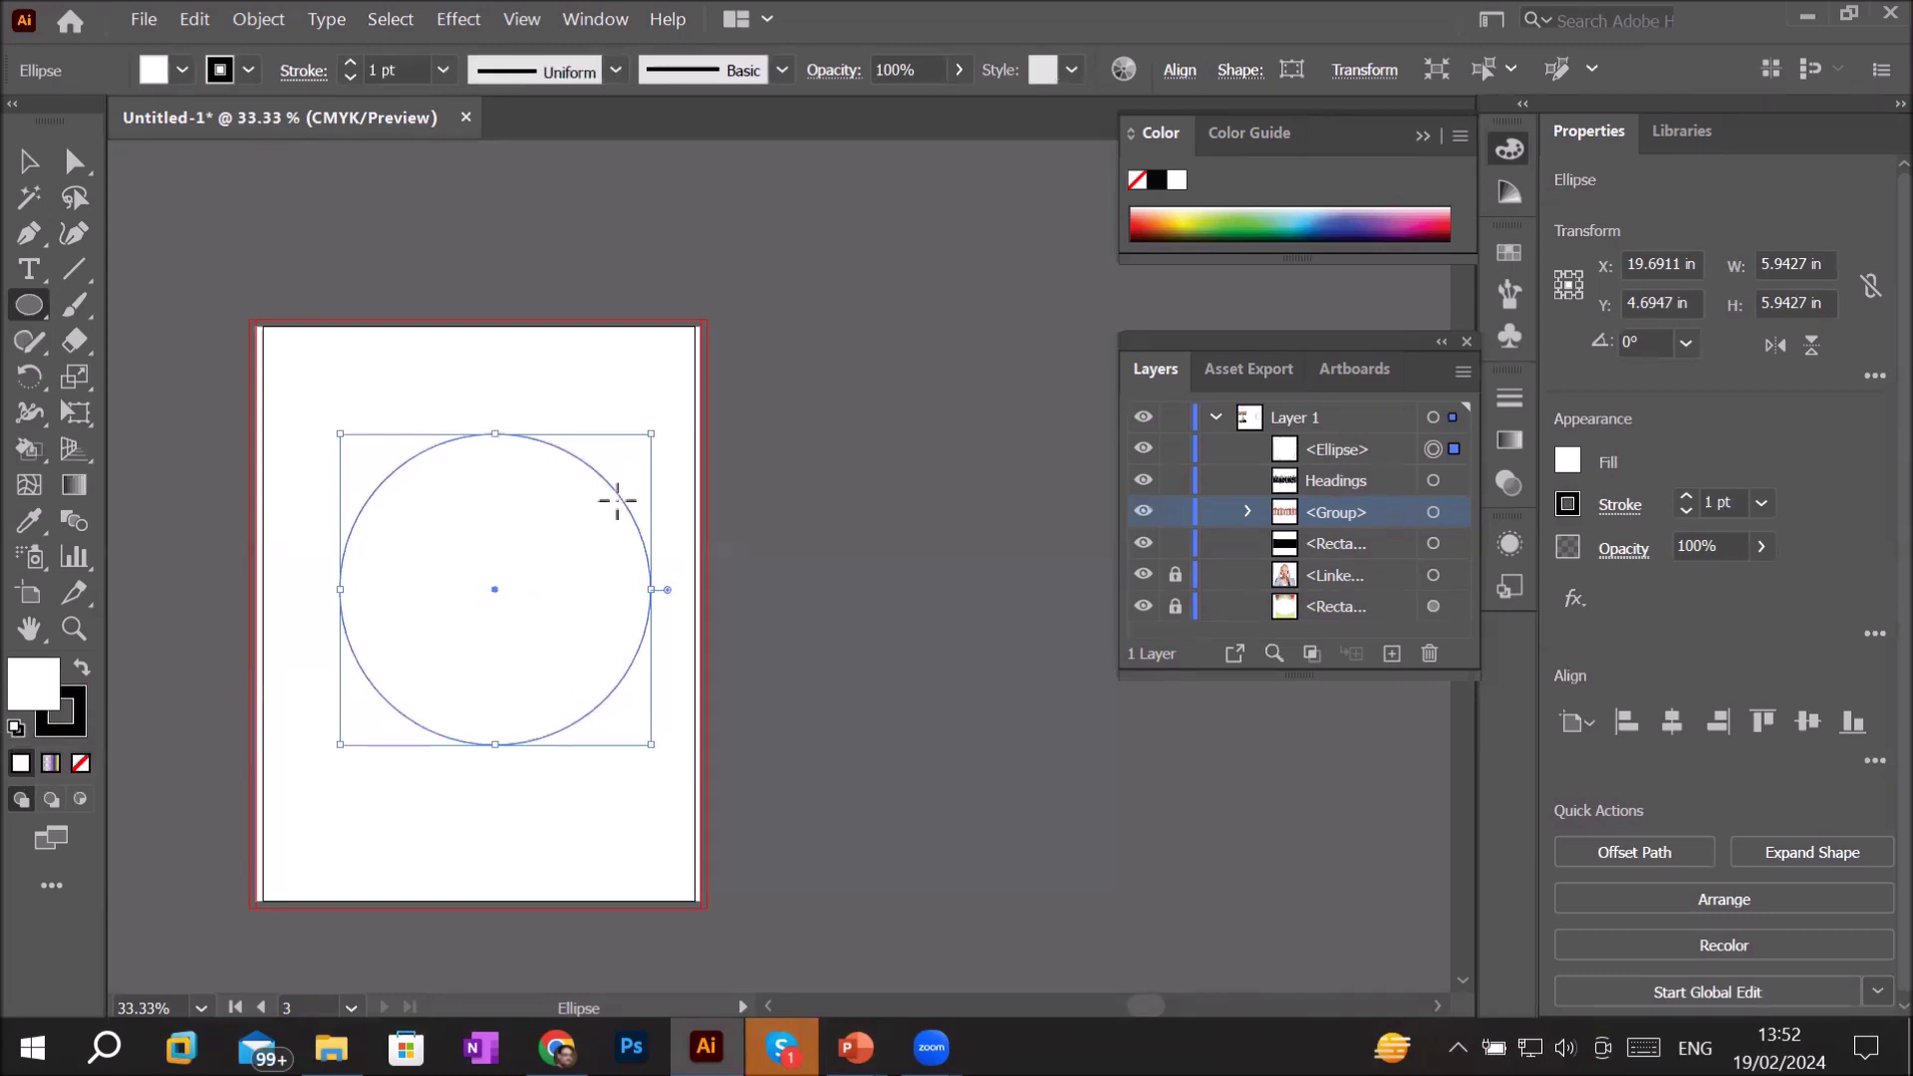
- Try dark red and olive yellow fills, then reset the circle to white fill, 1 pt black stroke
scroll(629, 474, "up", 2)
scroll(549, 526, "down", 1)
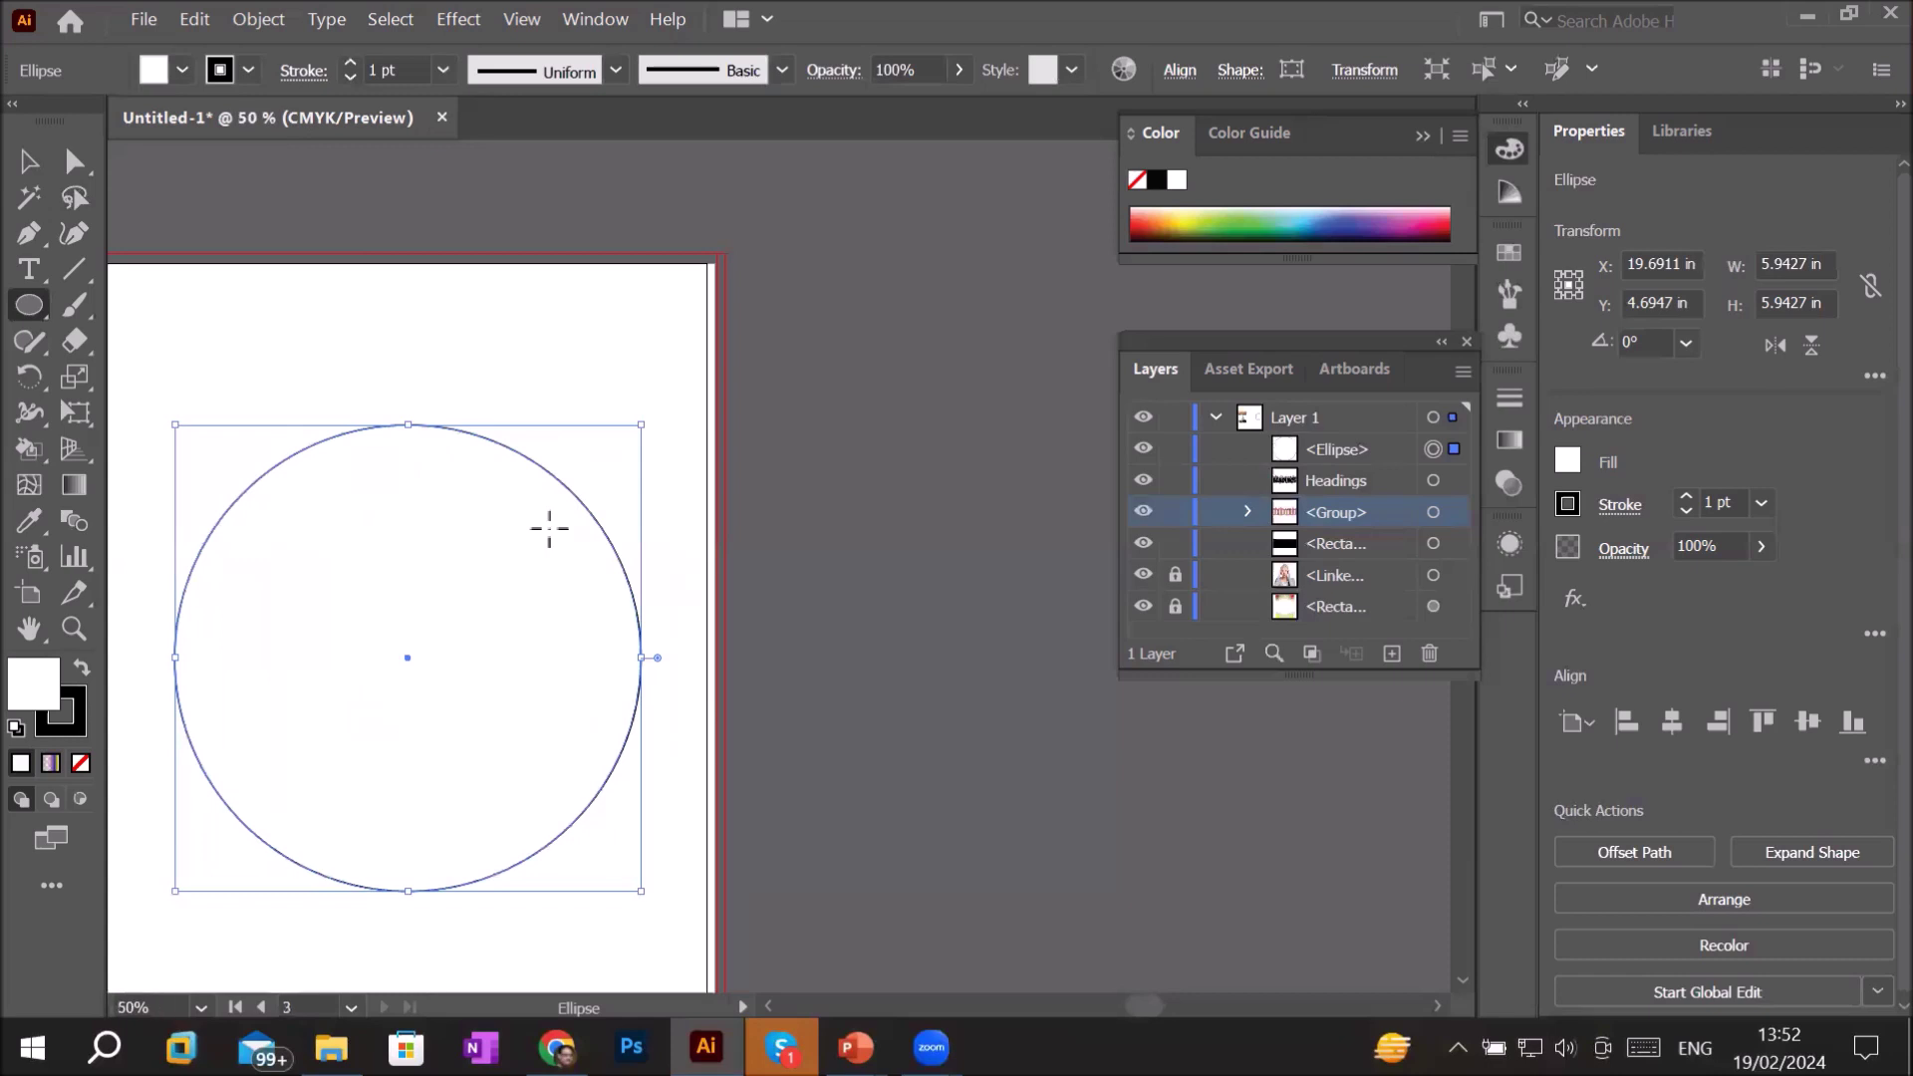
scroll(549, 526, "down", 1)
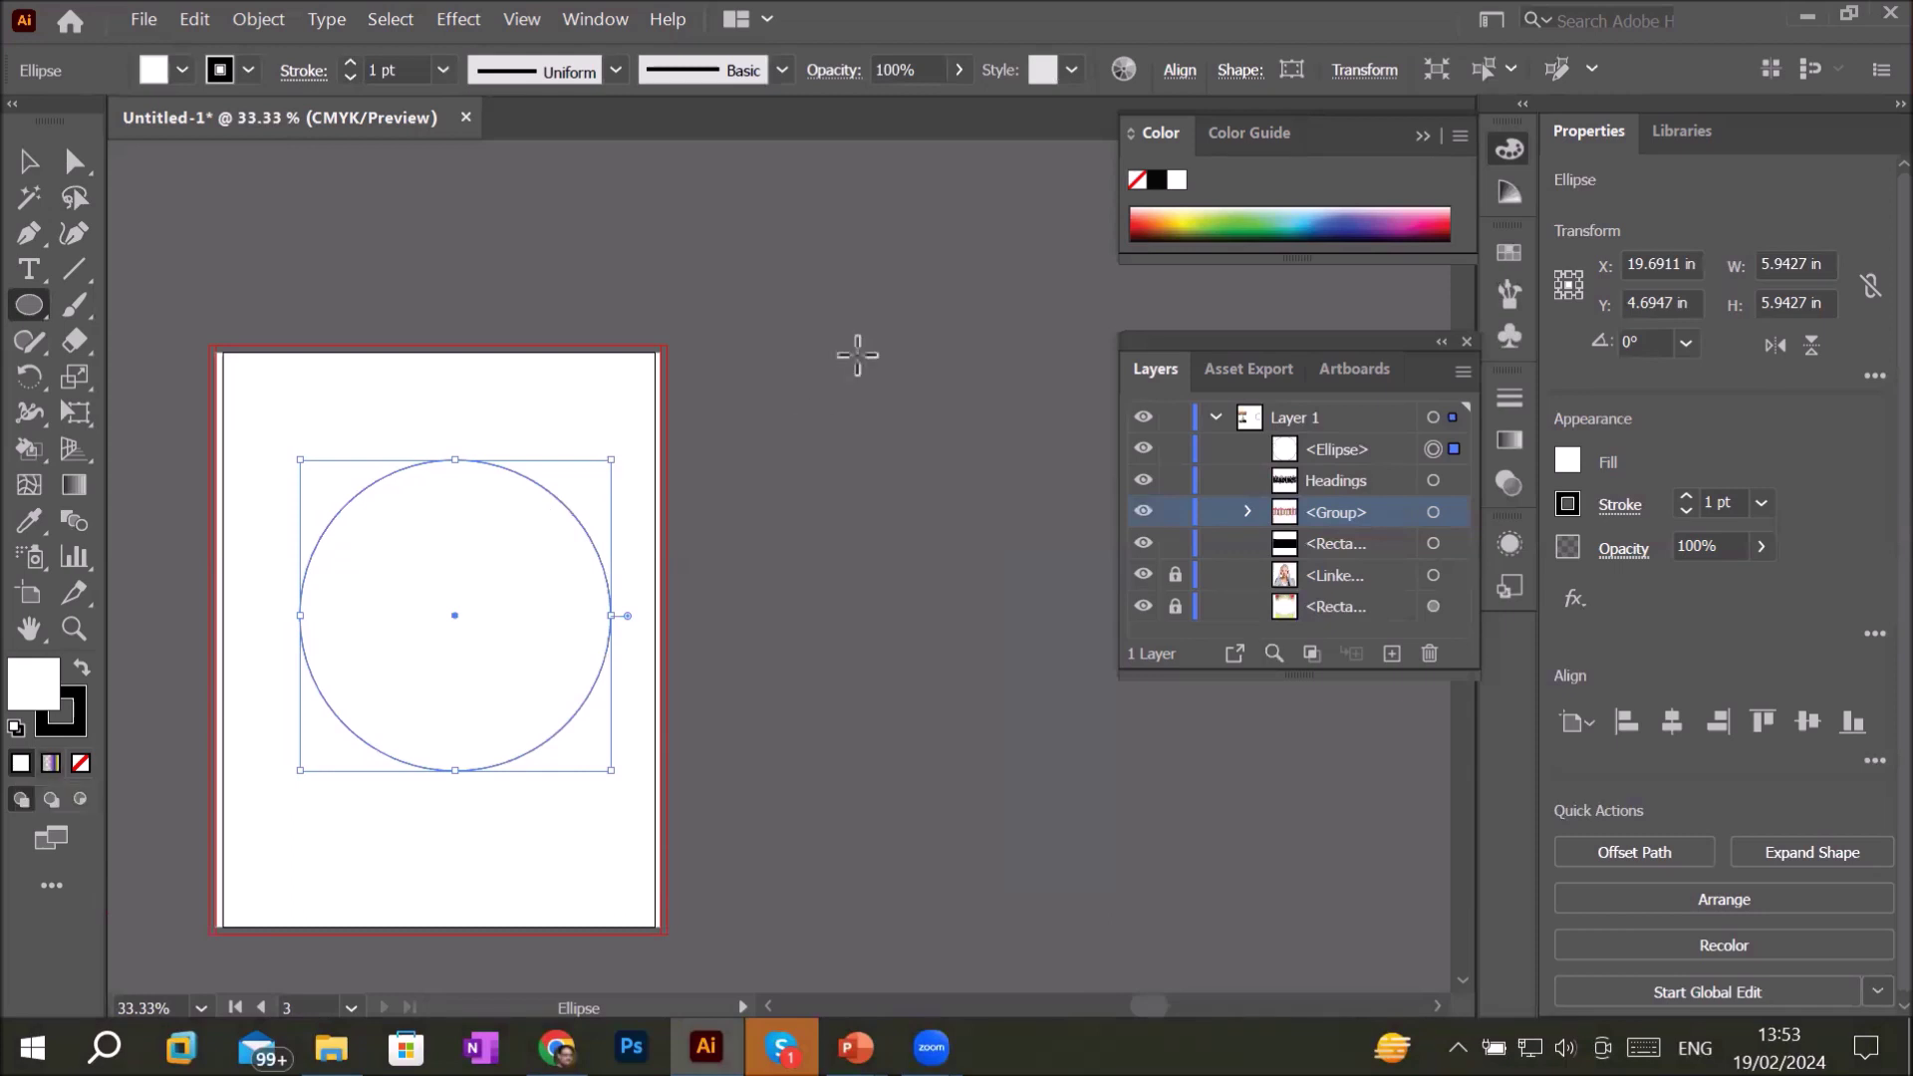
left_click(1143, 228)
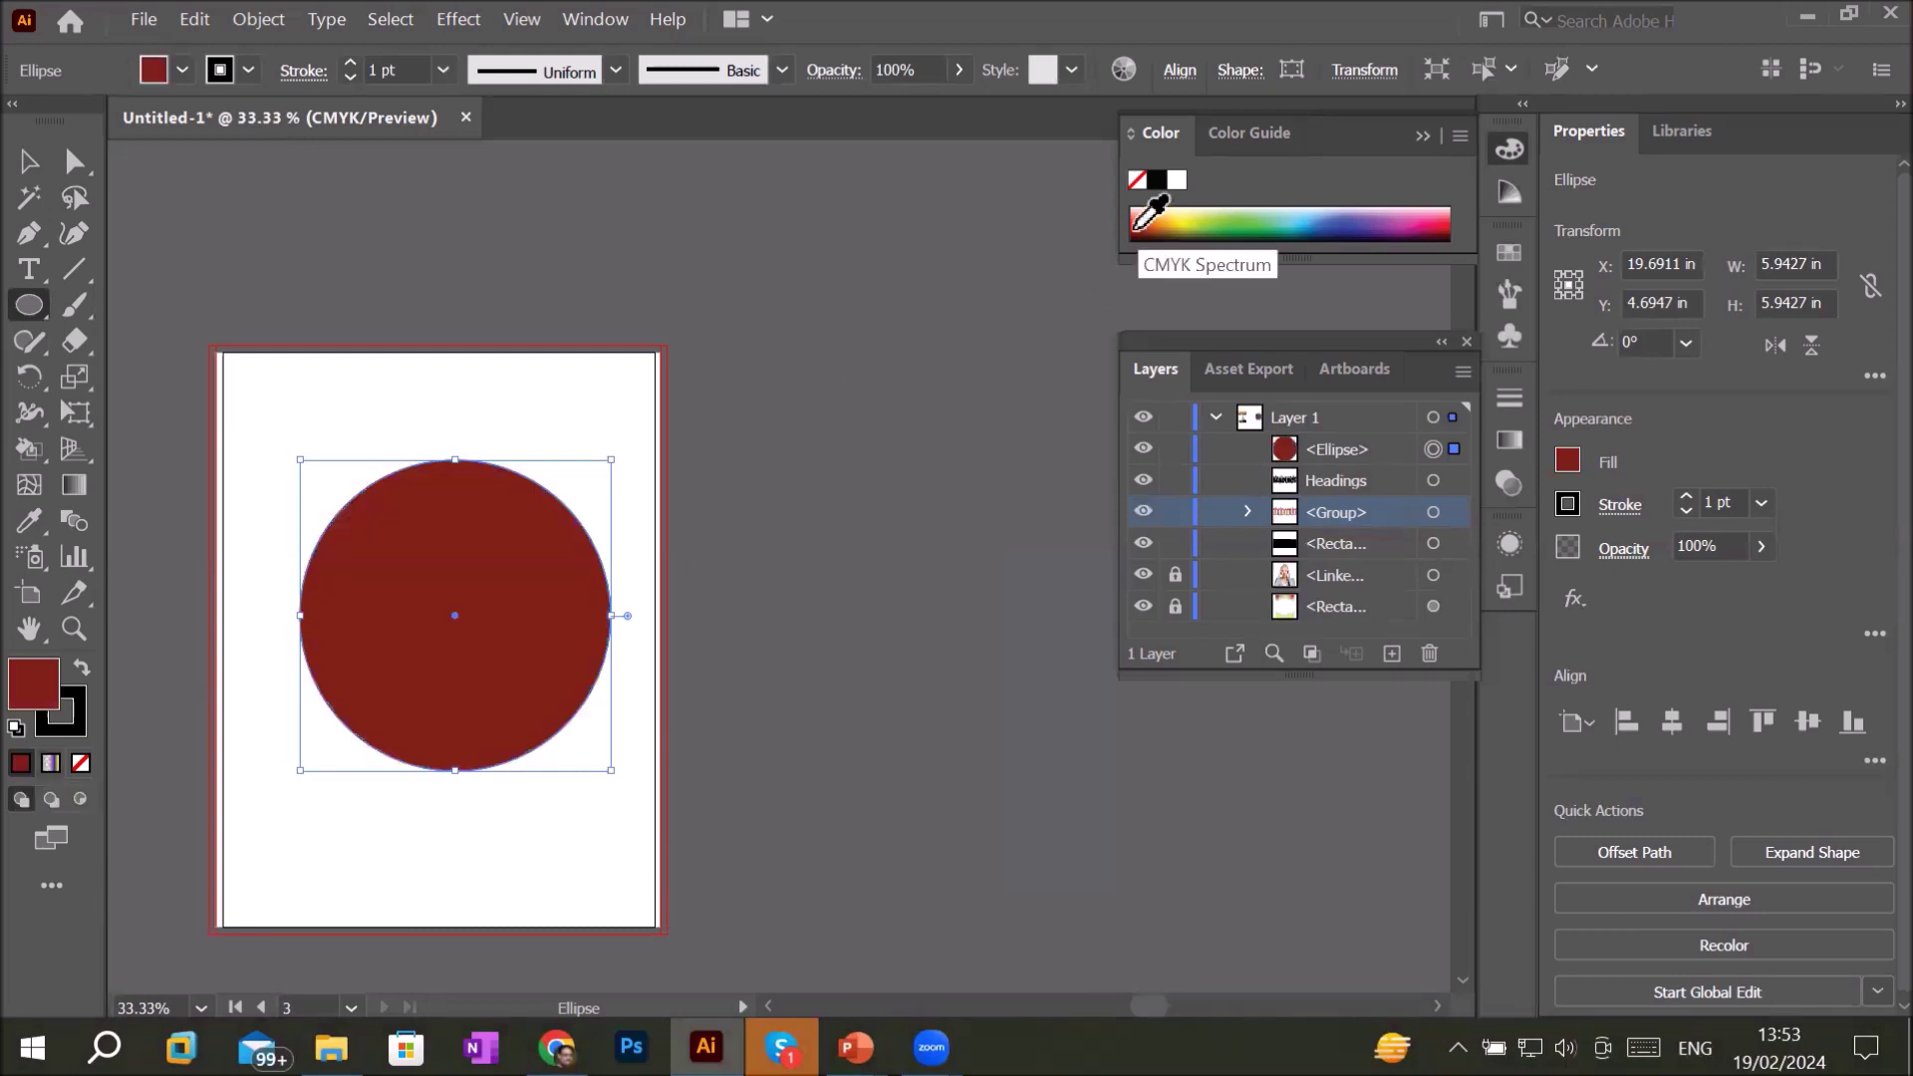
left_click(1183, 226)
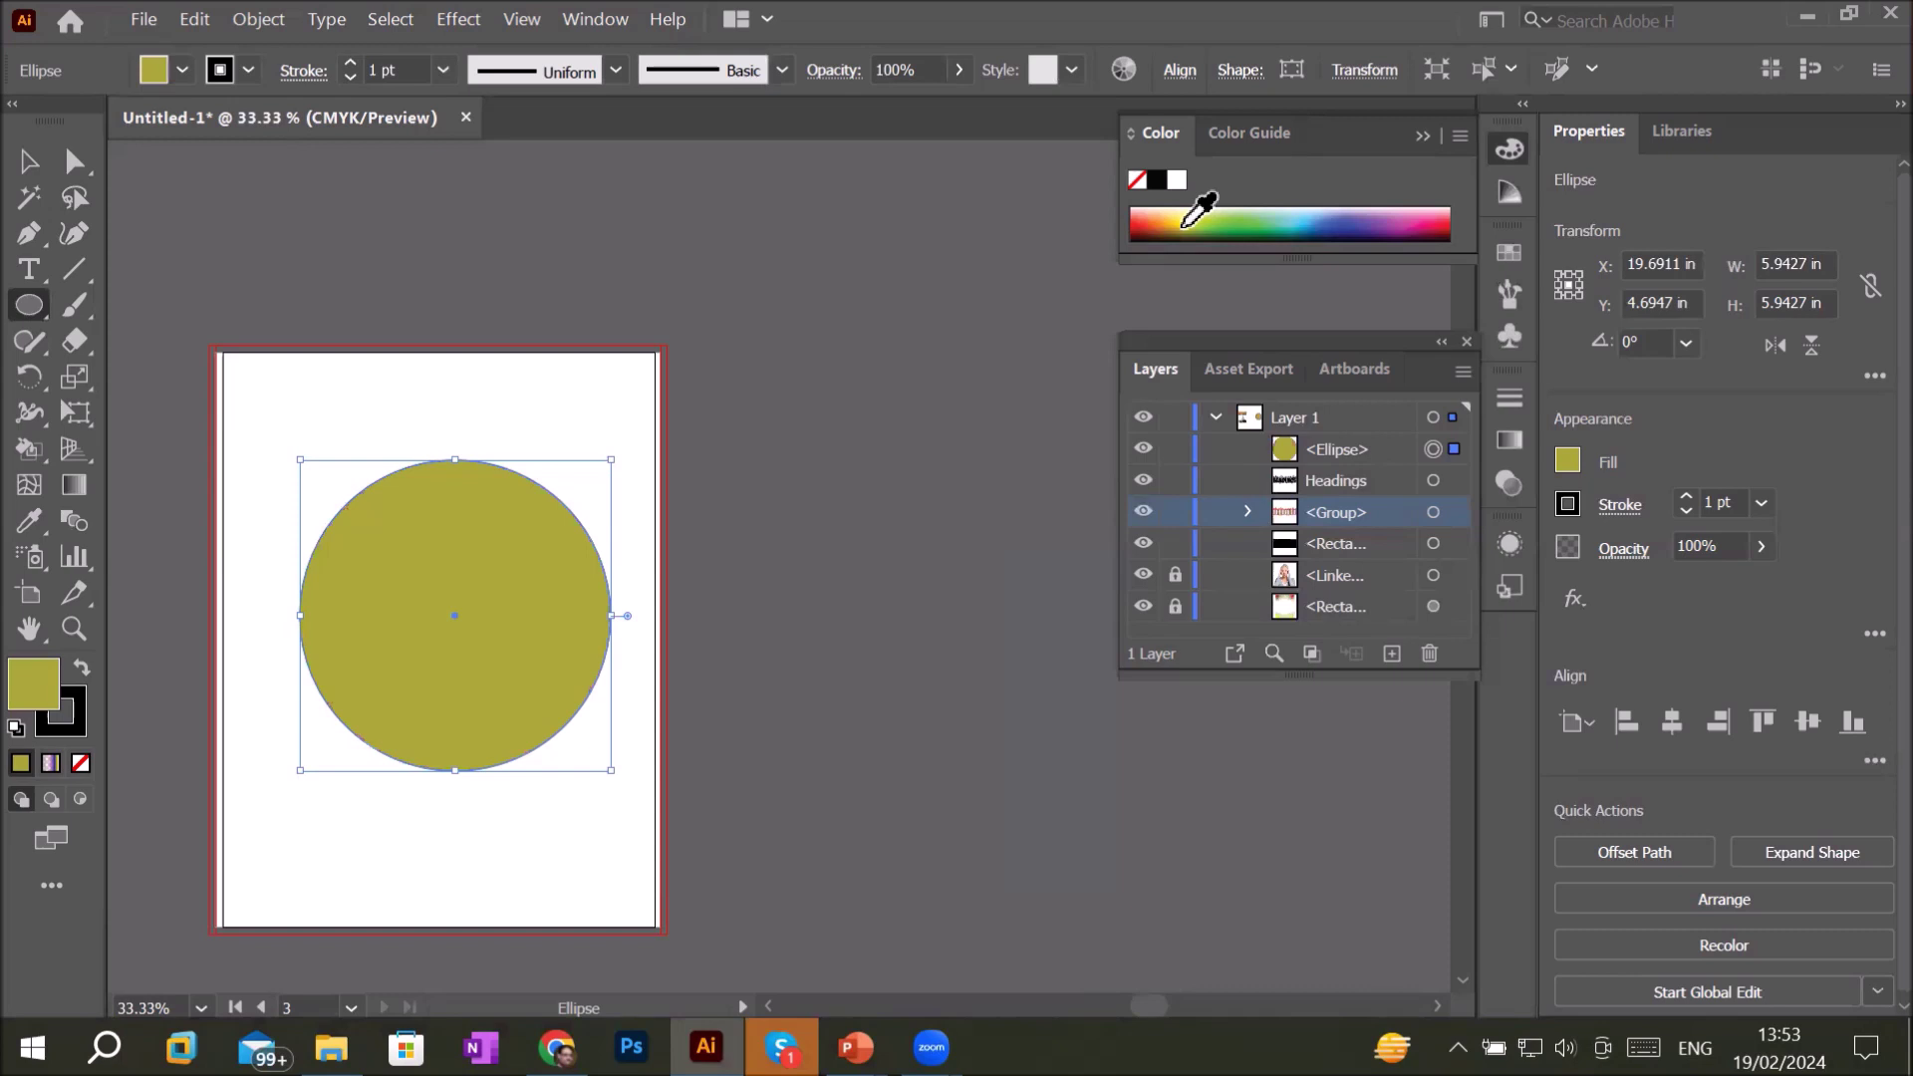
left_click(1143, 227)
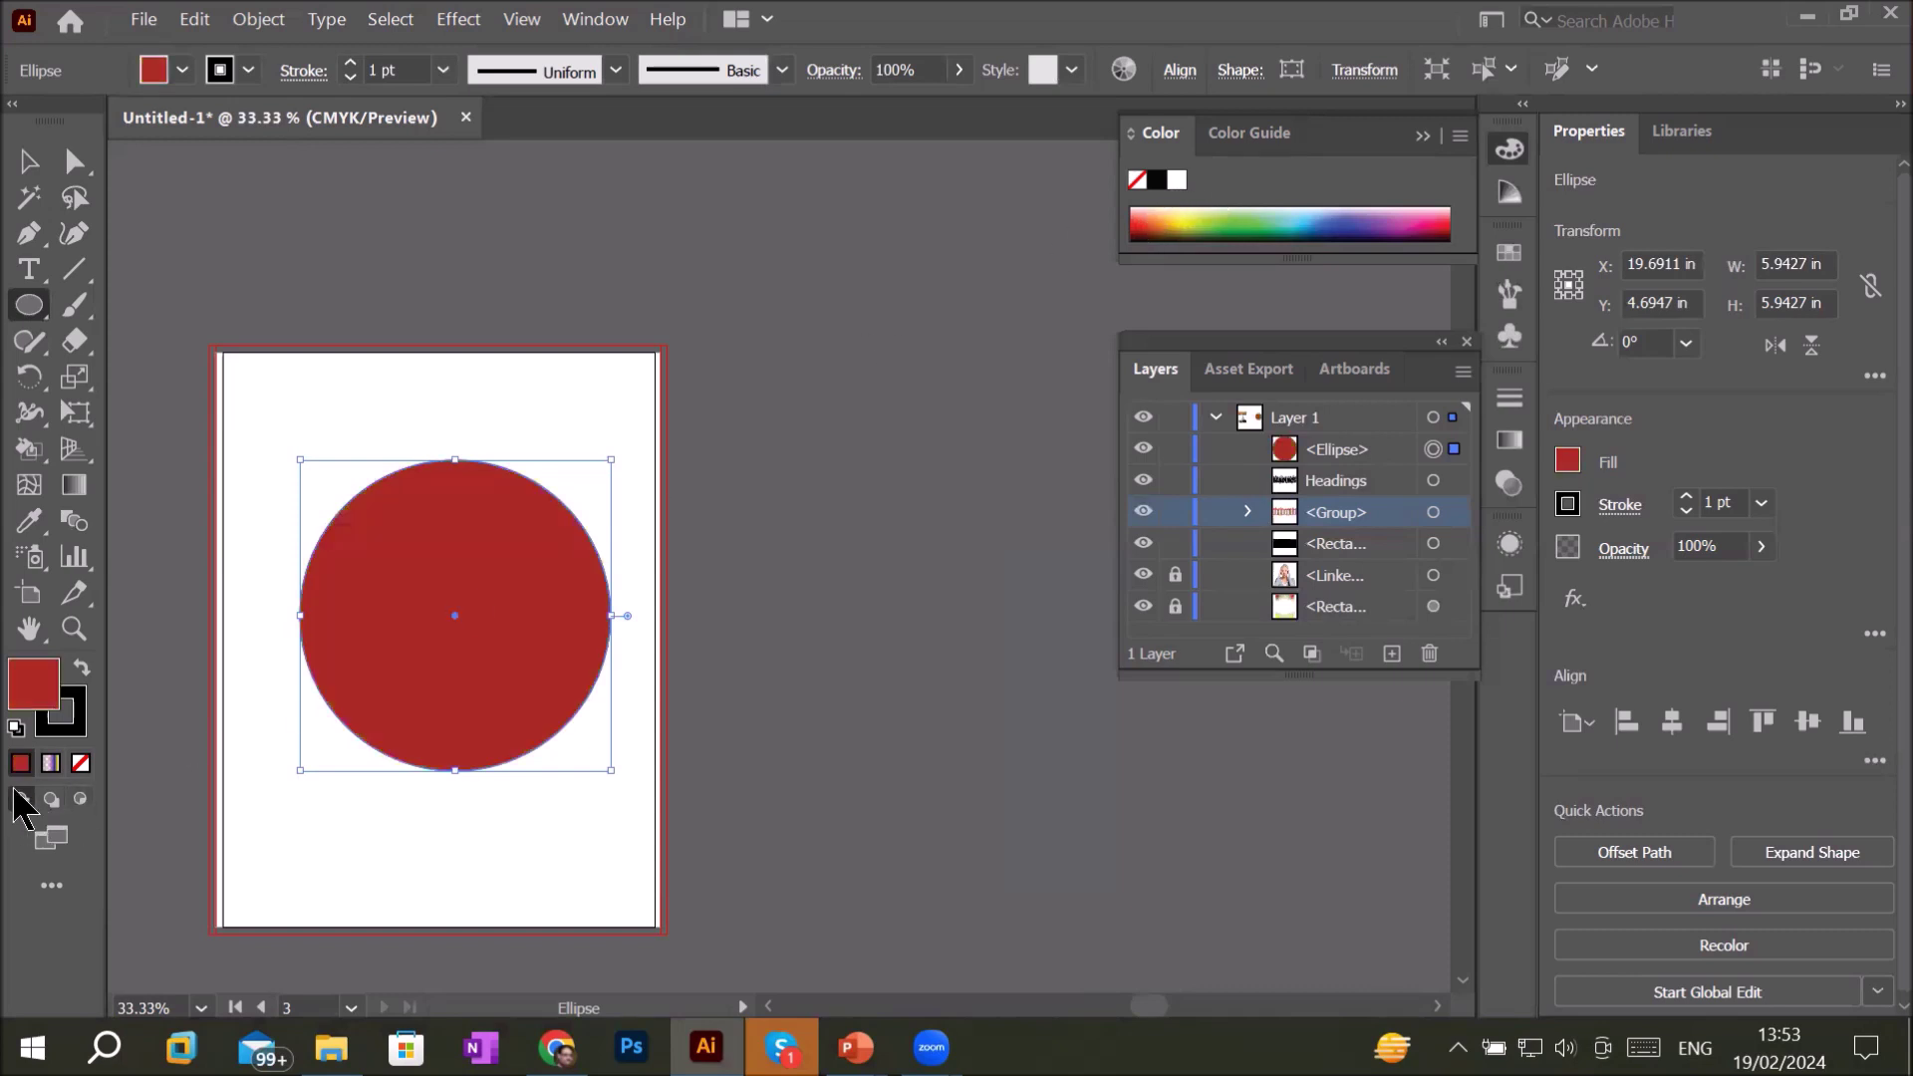
left_click(16, 728)
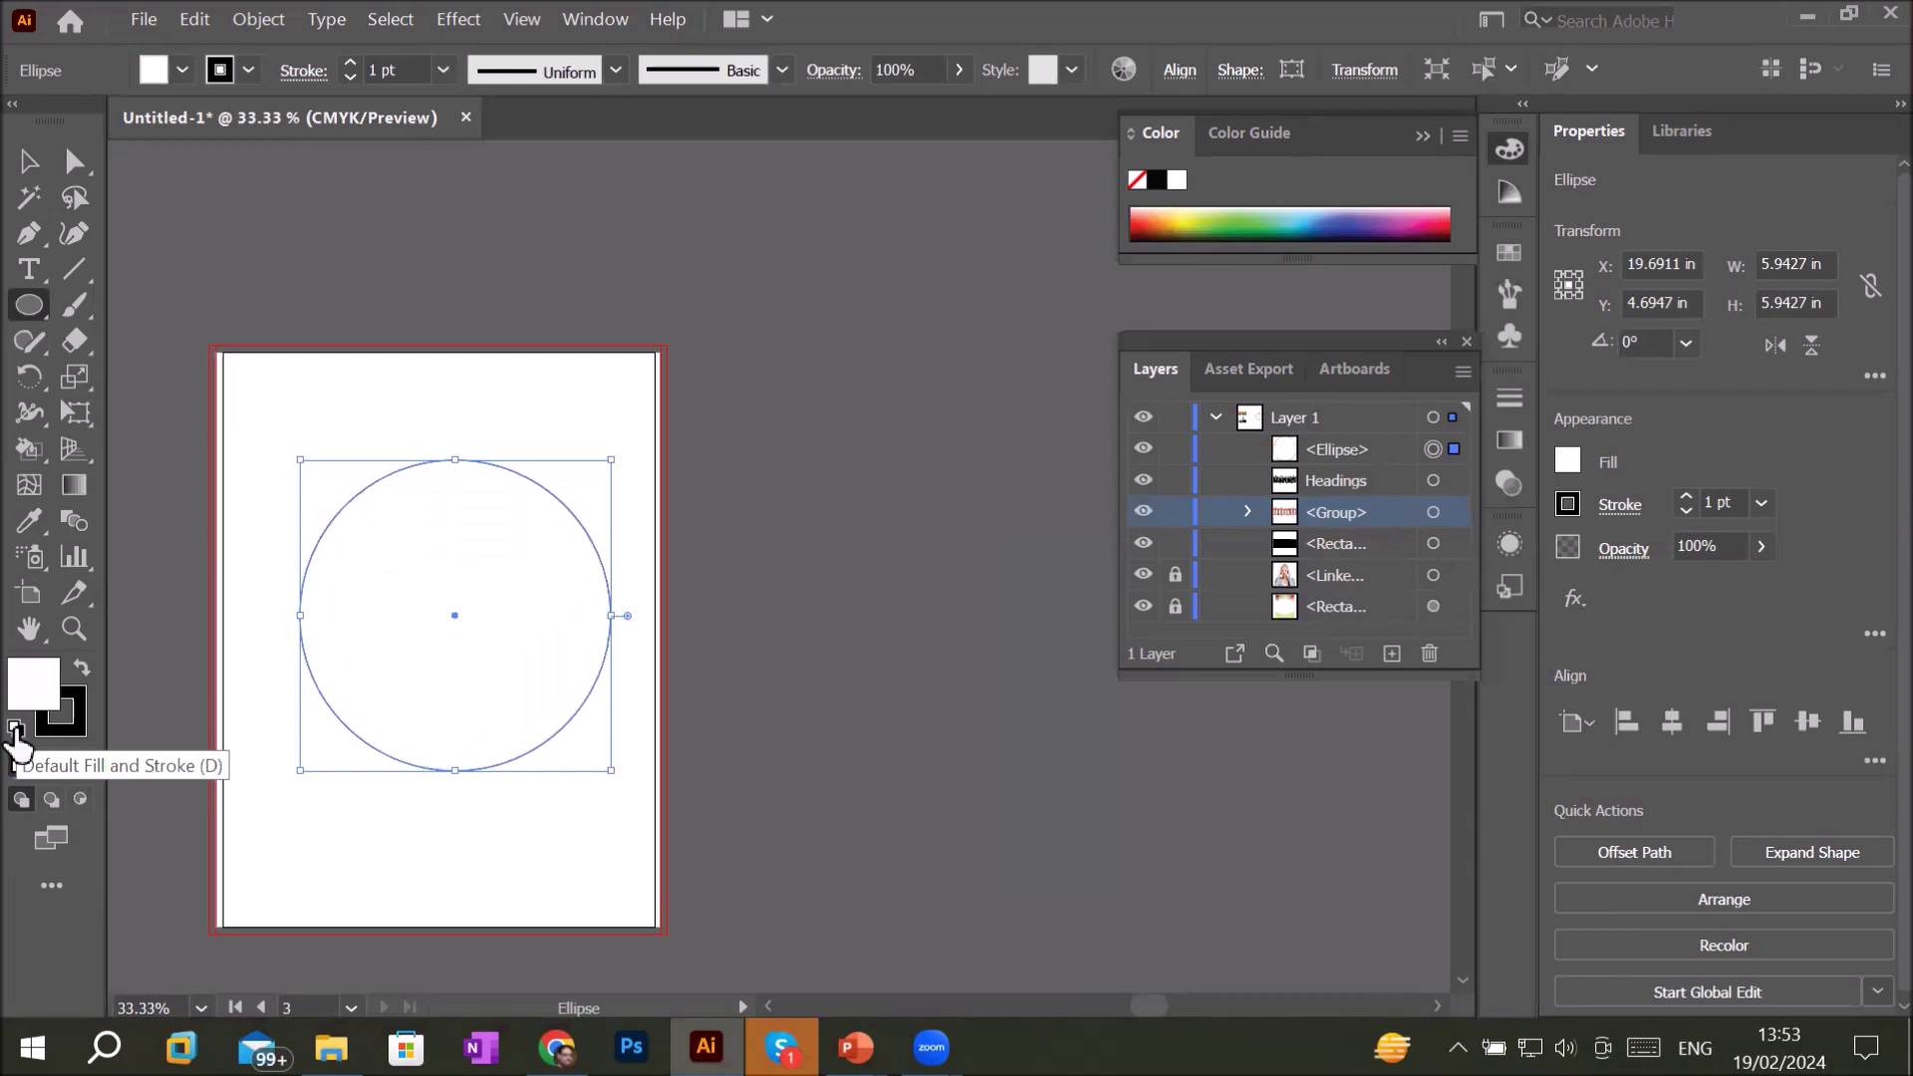
- Mesh the circle at its centre, then add curved left/right vertical and above/below horizontal lines
left_click(28, 487)
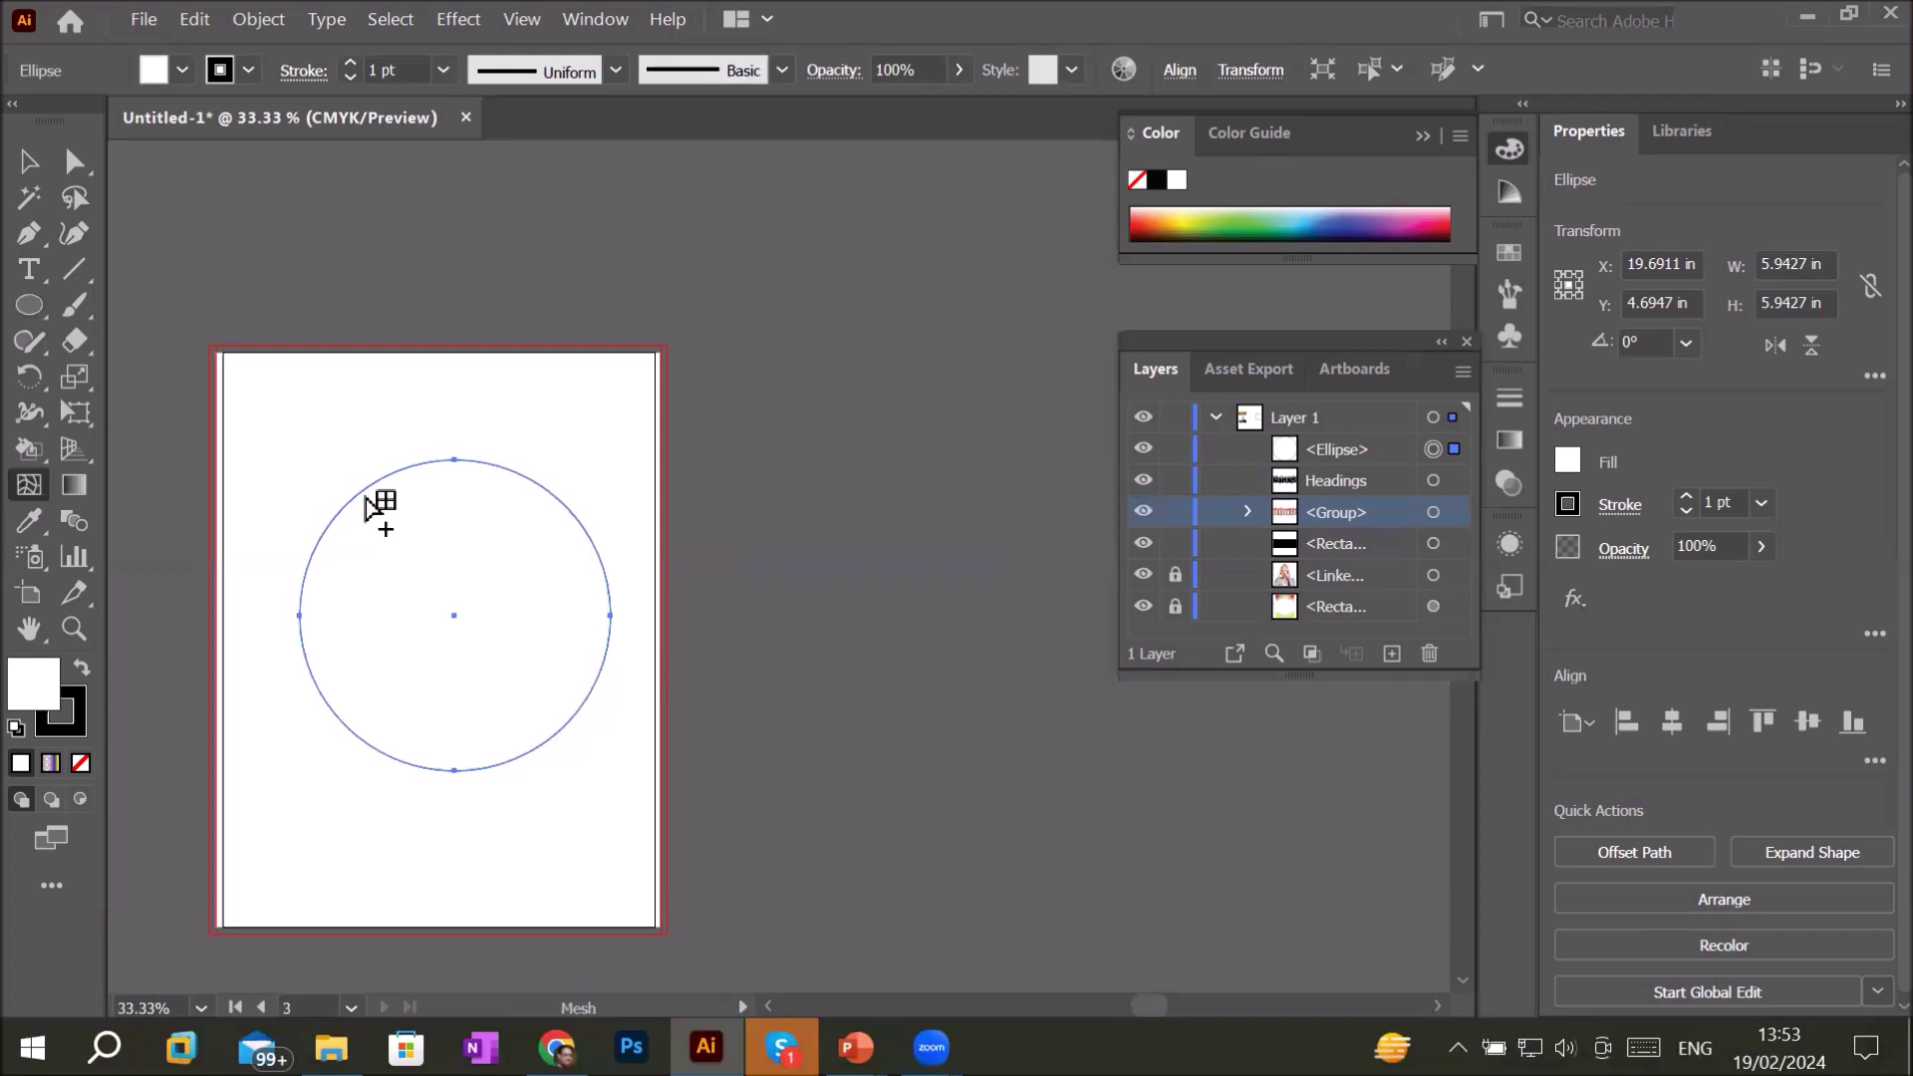
left_click(454, 616)
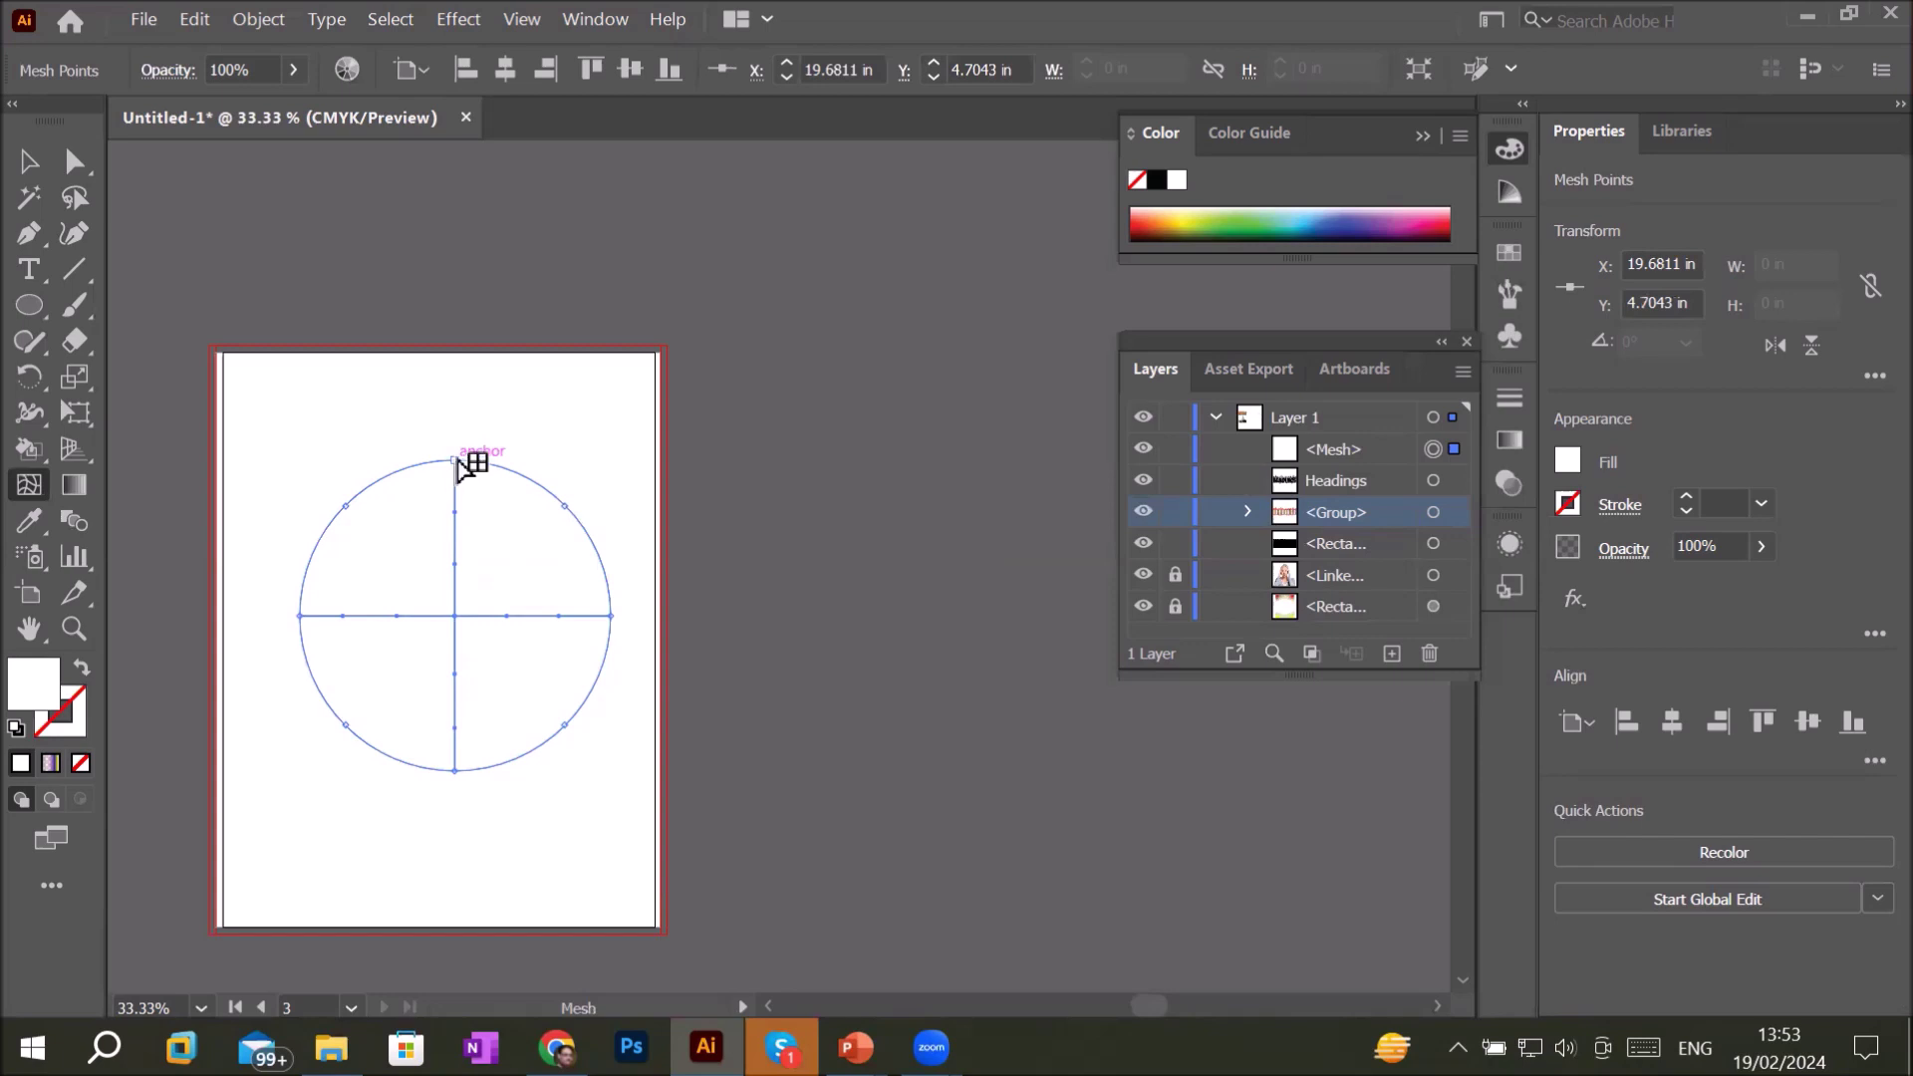
left_click(377, 483)
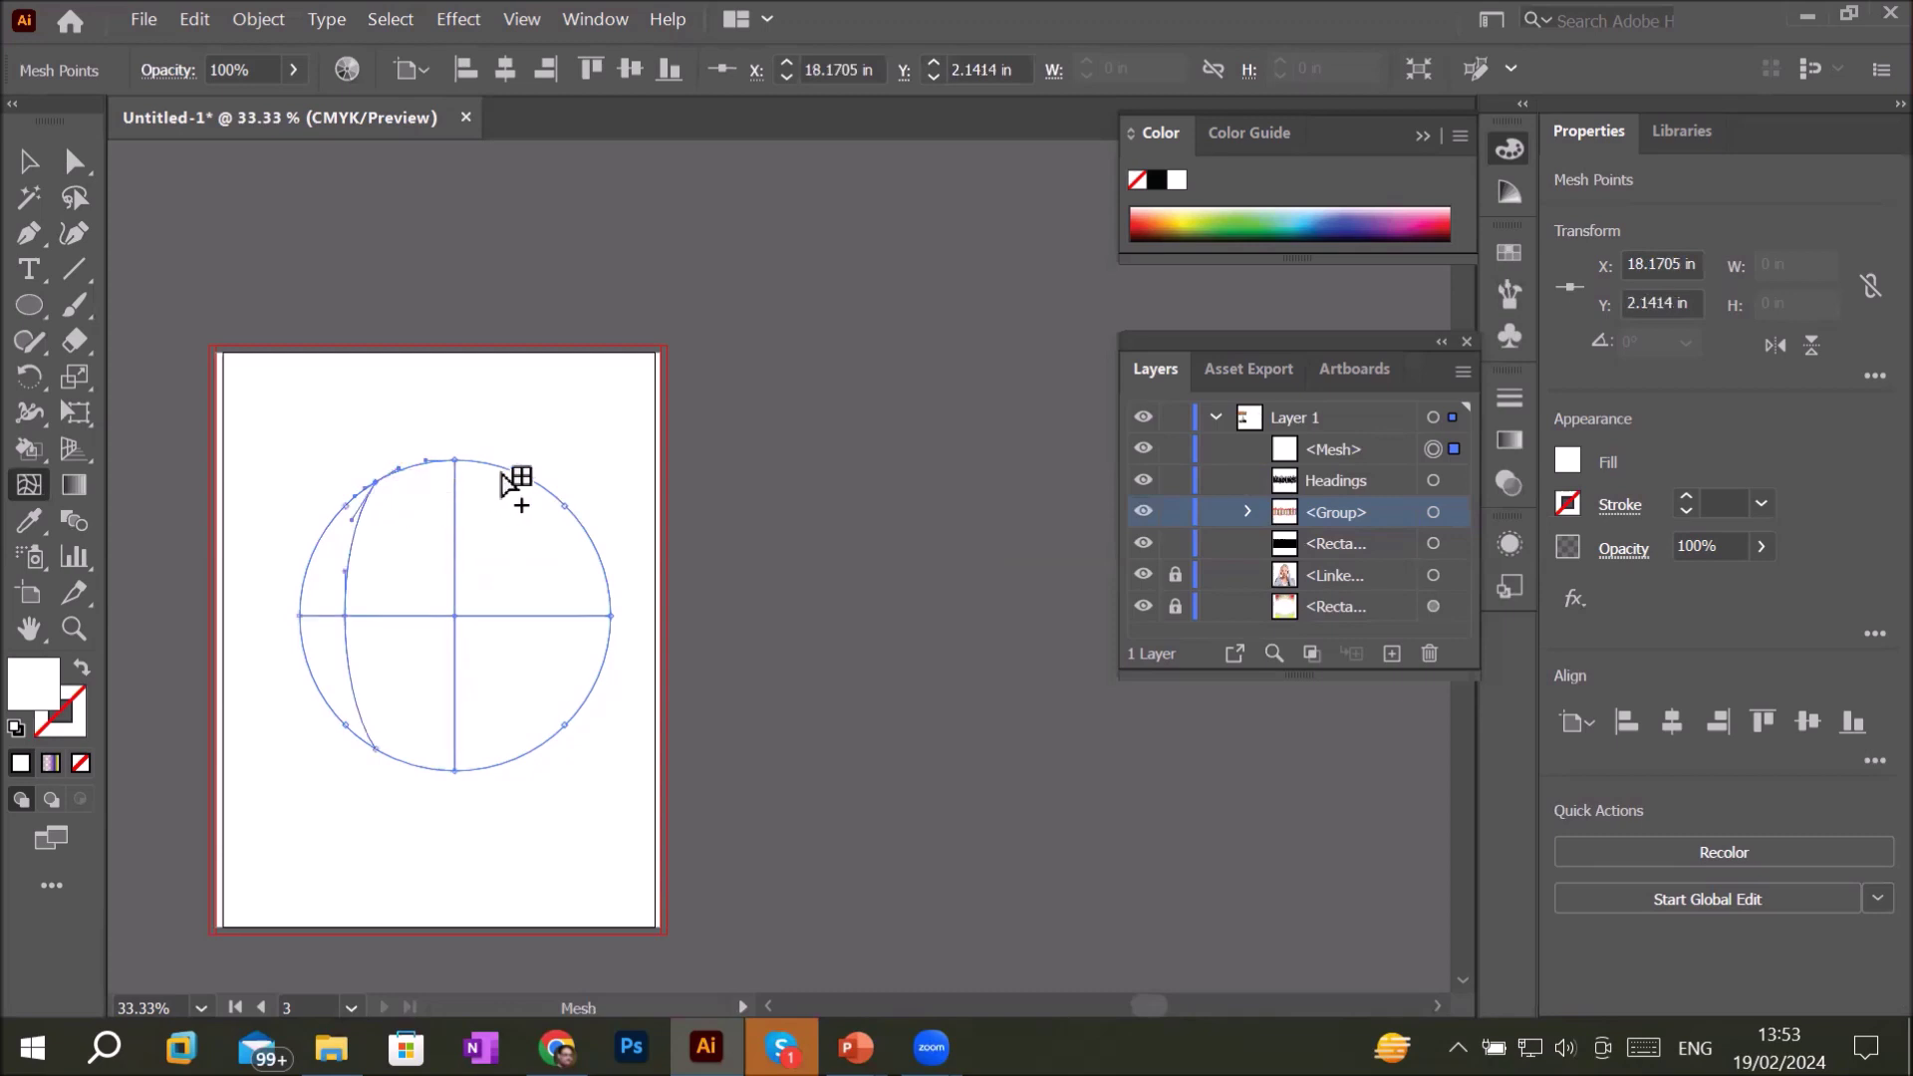
left_click(533, 485)
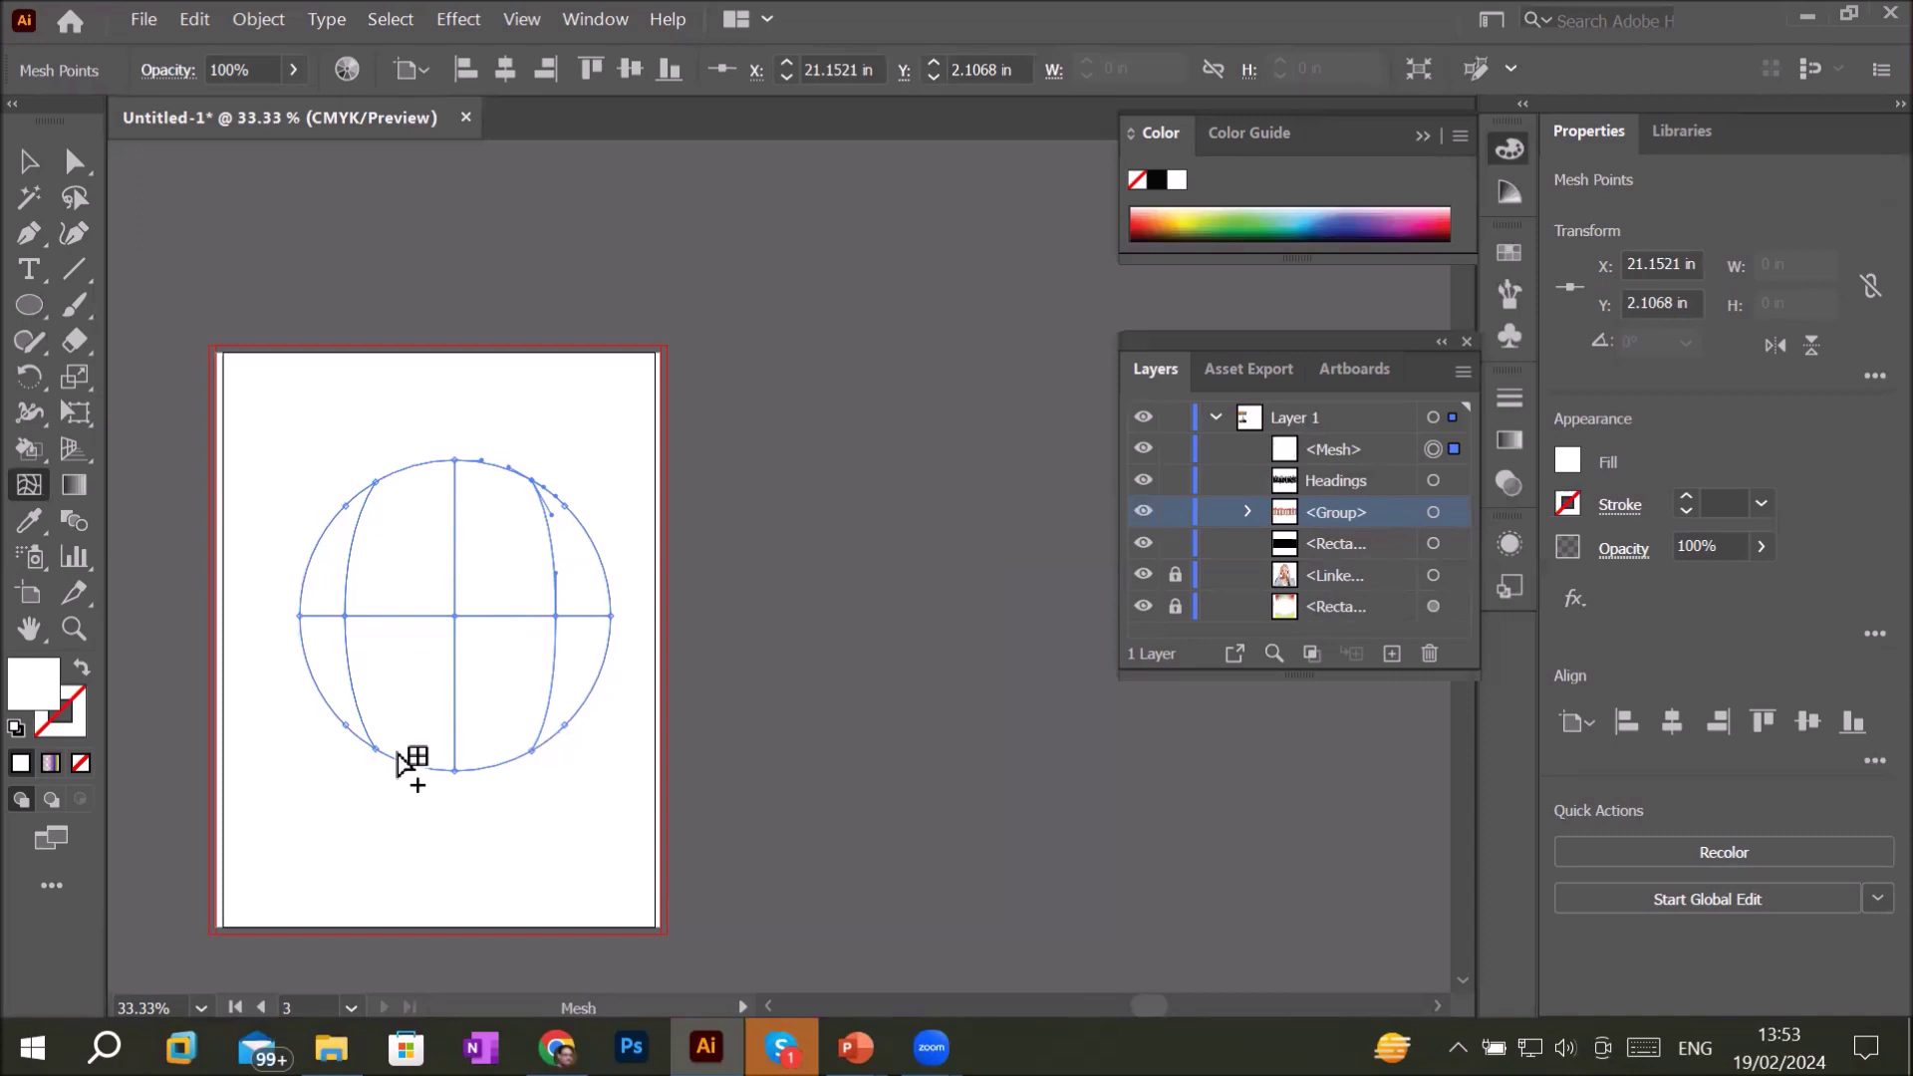
left_click(304, 579)
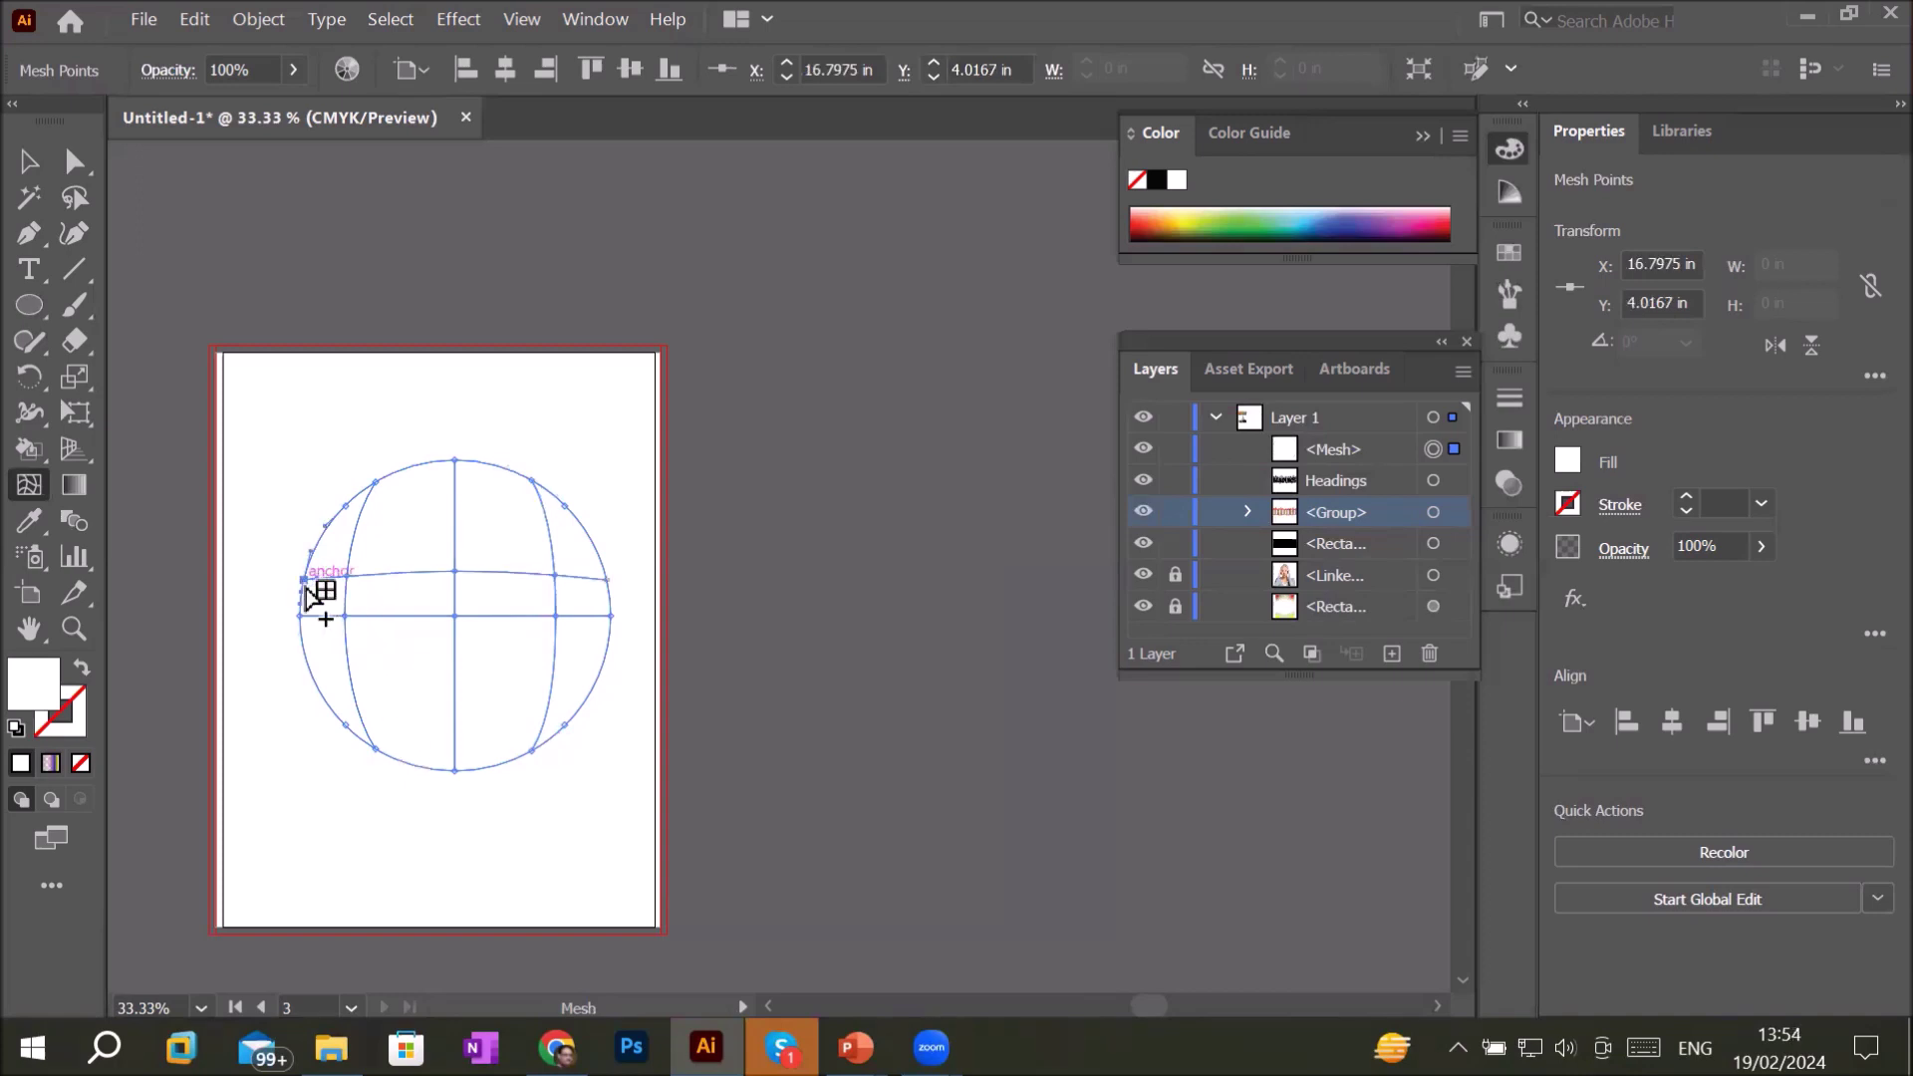
left_click(303, 647)
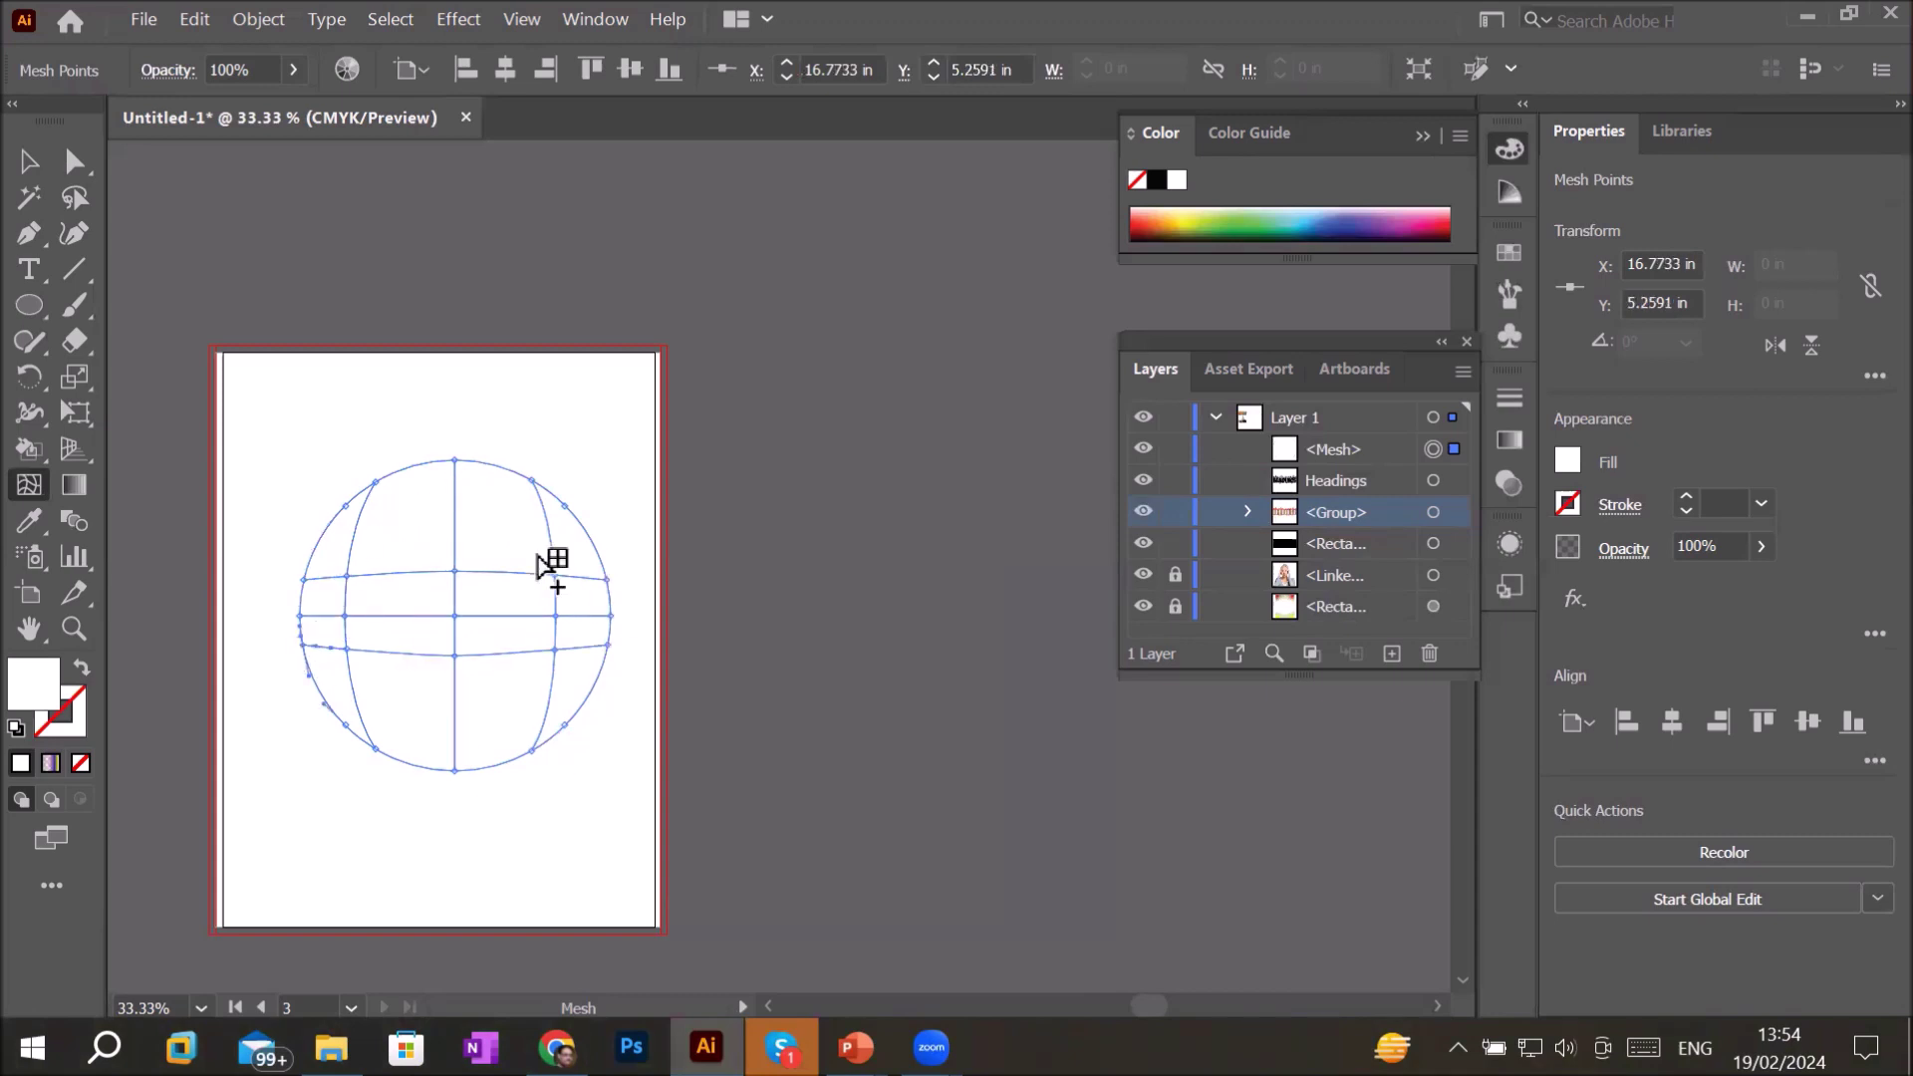
left_click(239, 19)
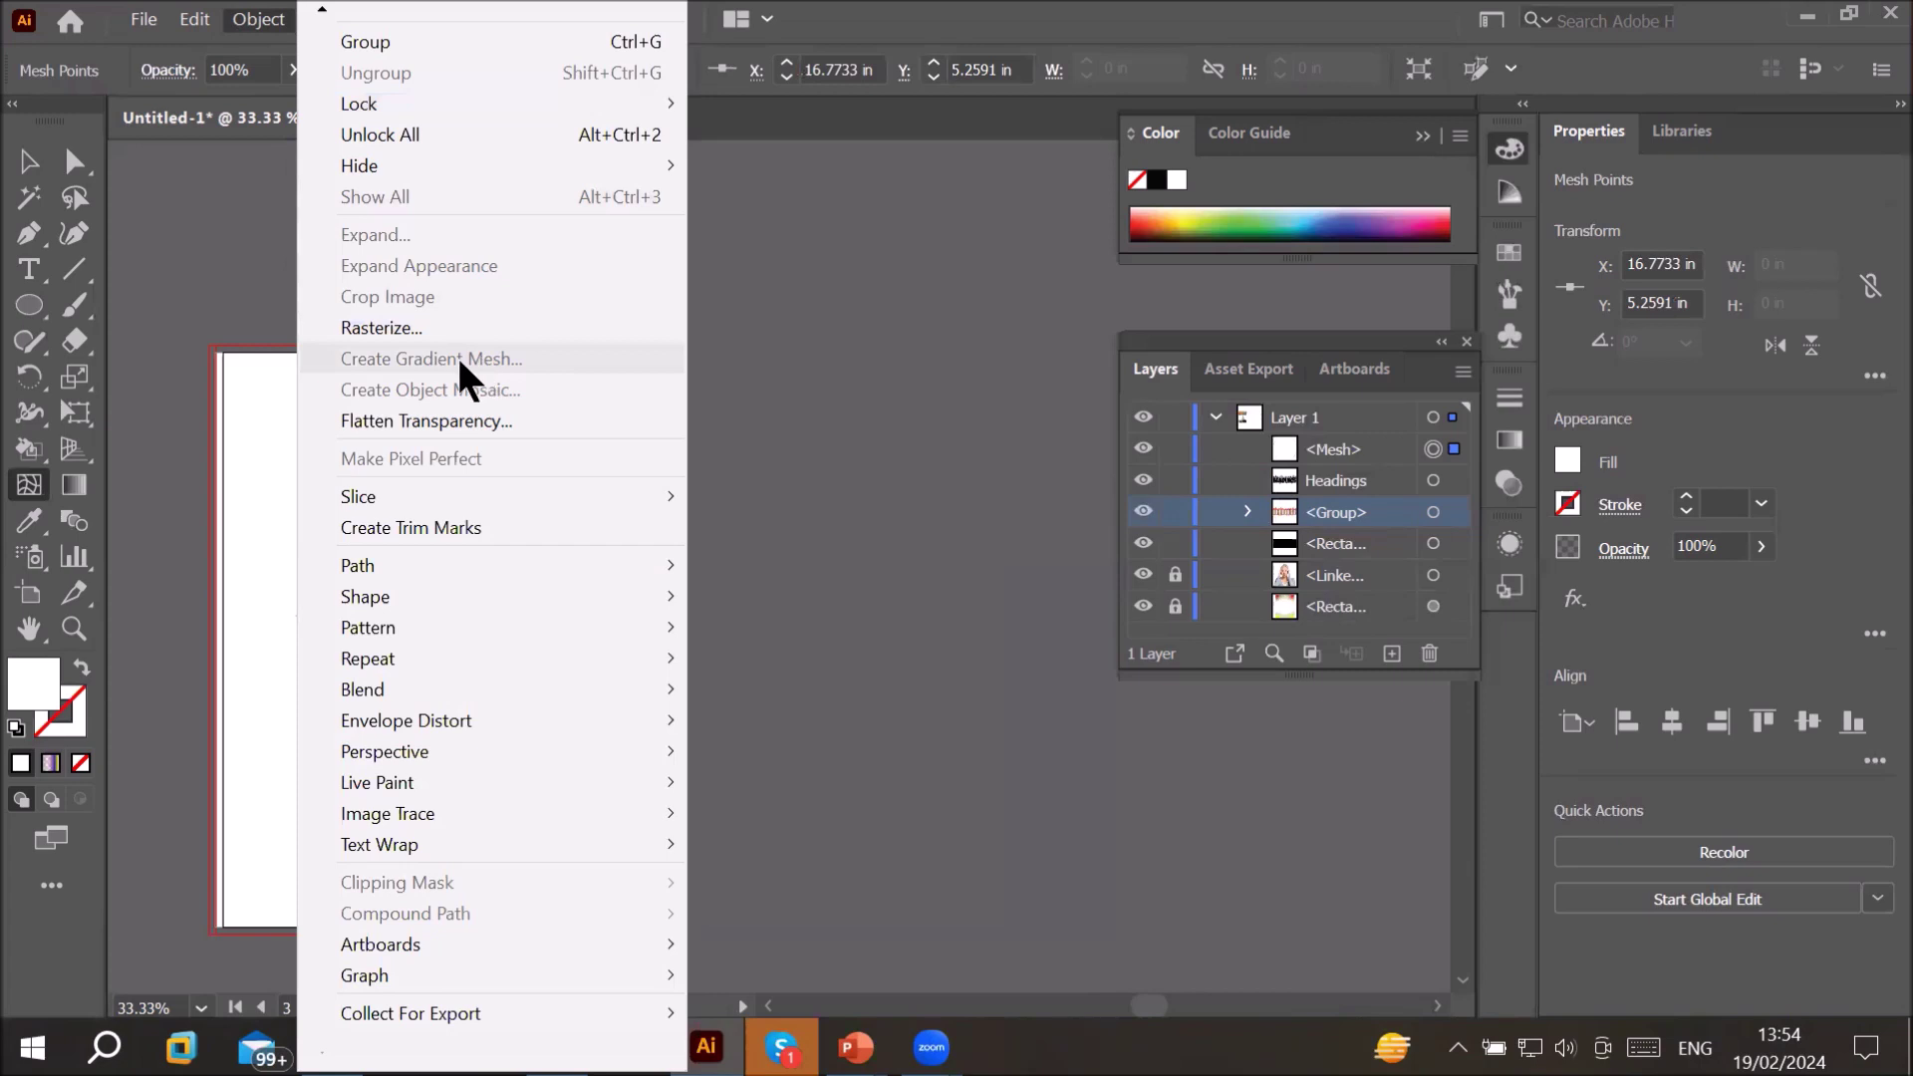
left_click(38, 495)
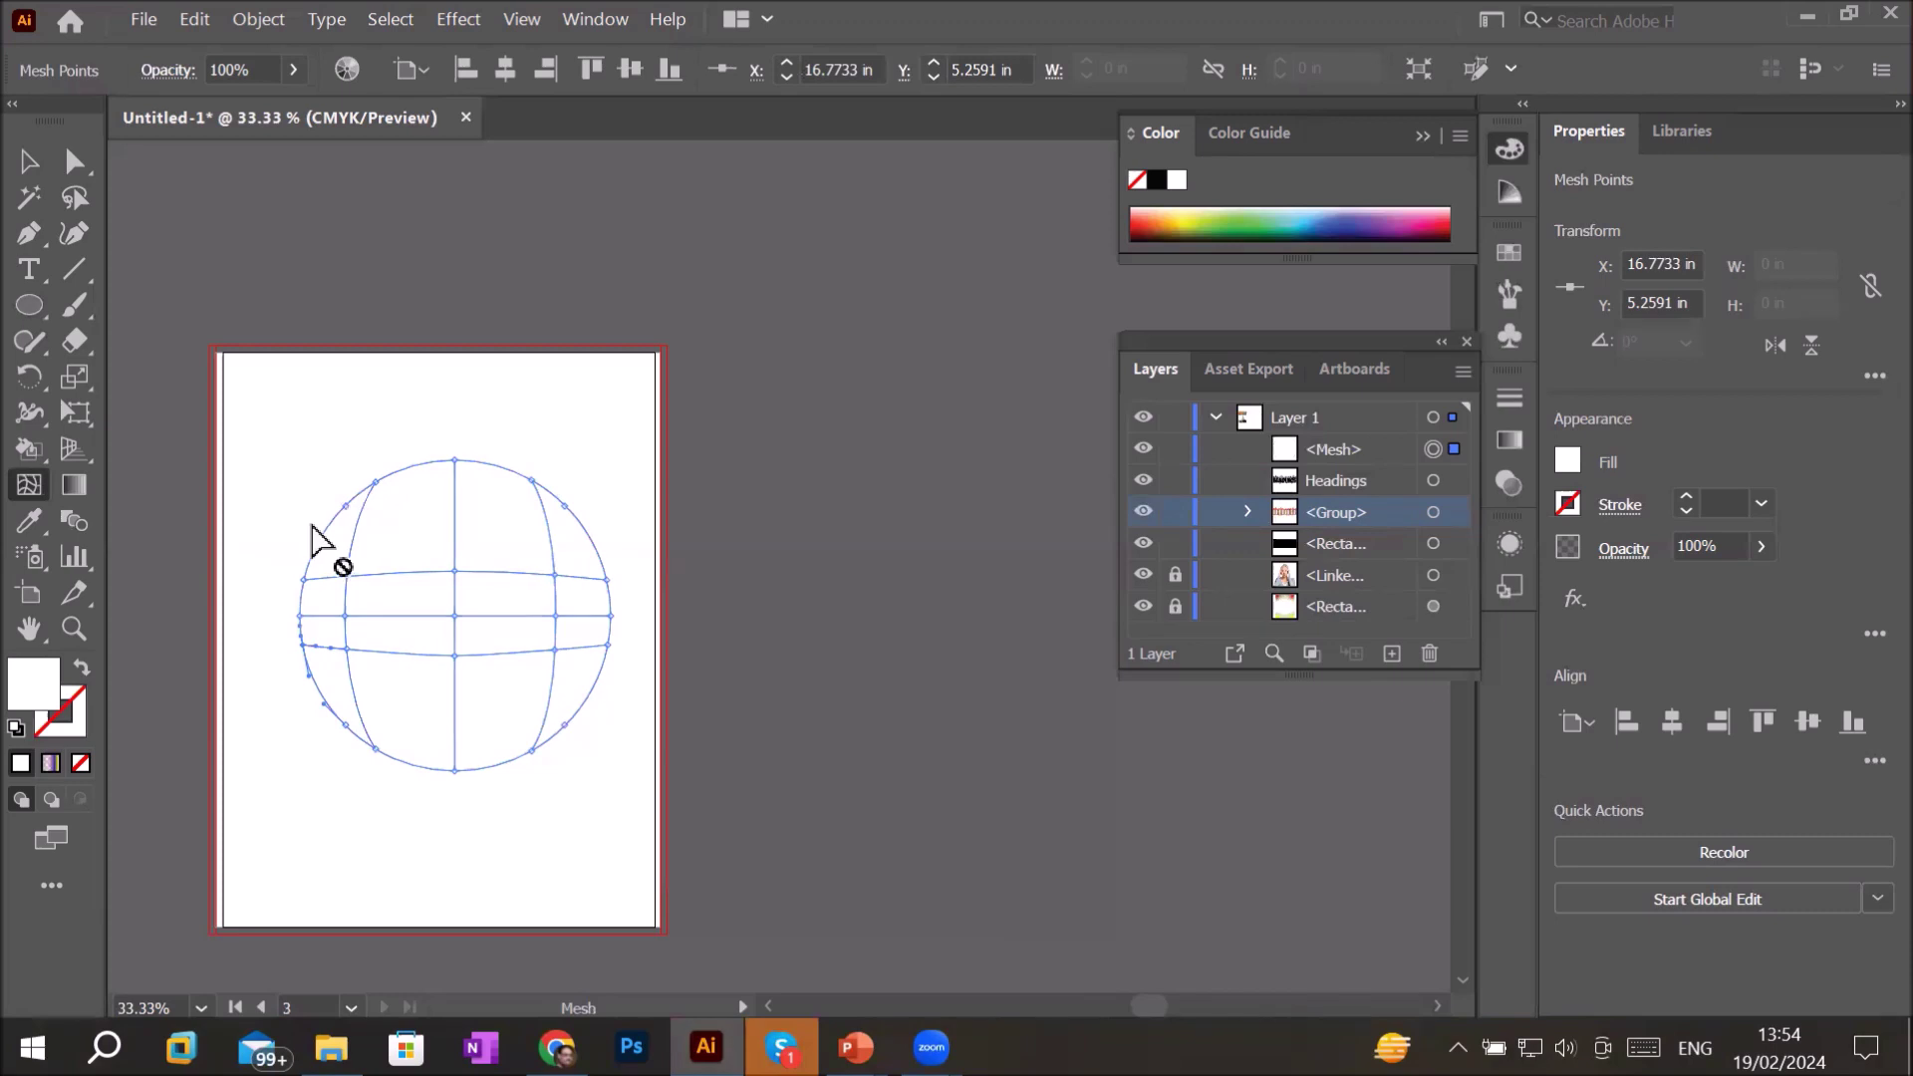
- Add two more mesh points, nudge an upper-right mesh point lower, and lasso-select mesh points
left_click(403, 543)
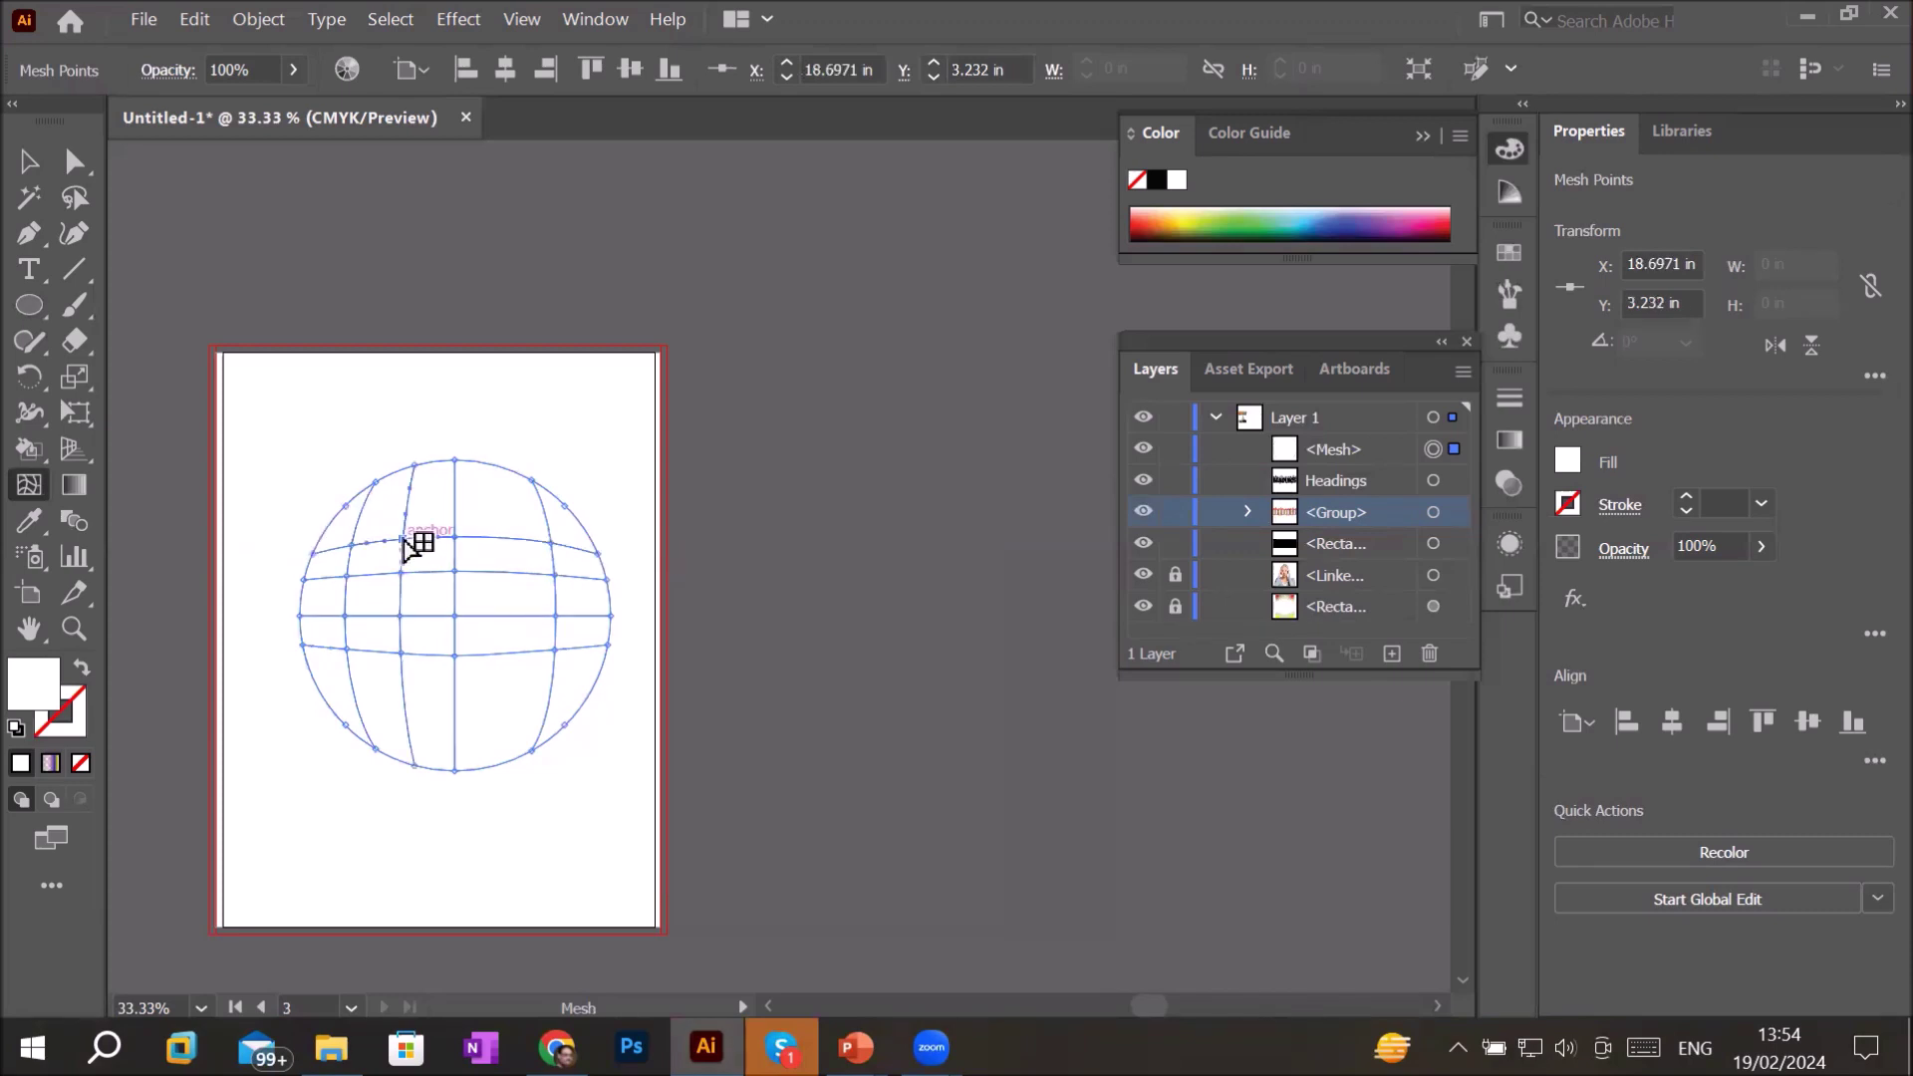
left_click(514, 710)
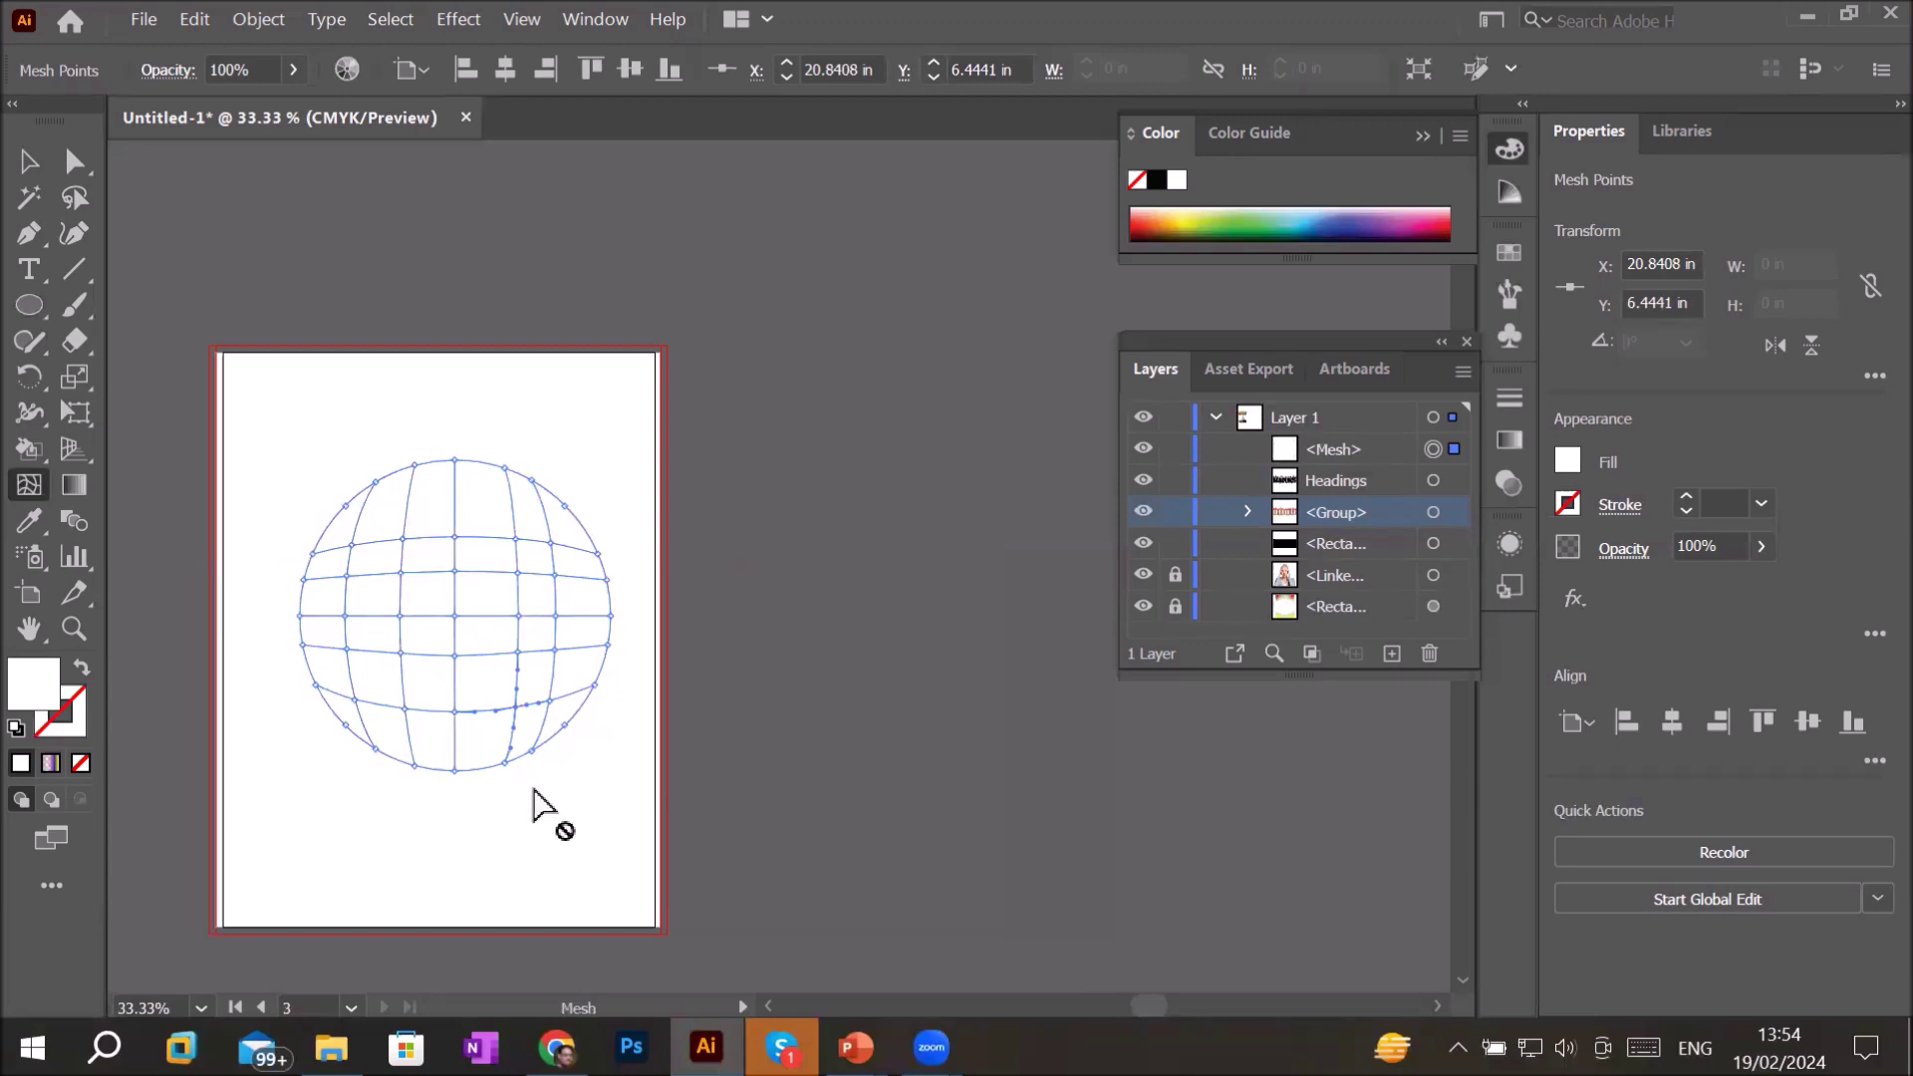
left_click(78, 166)
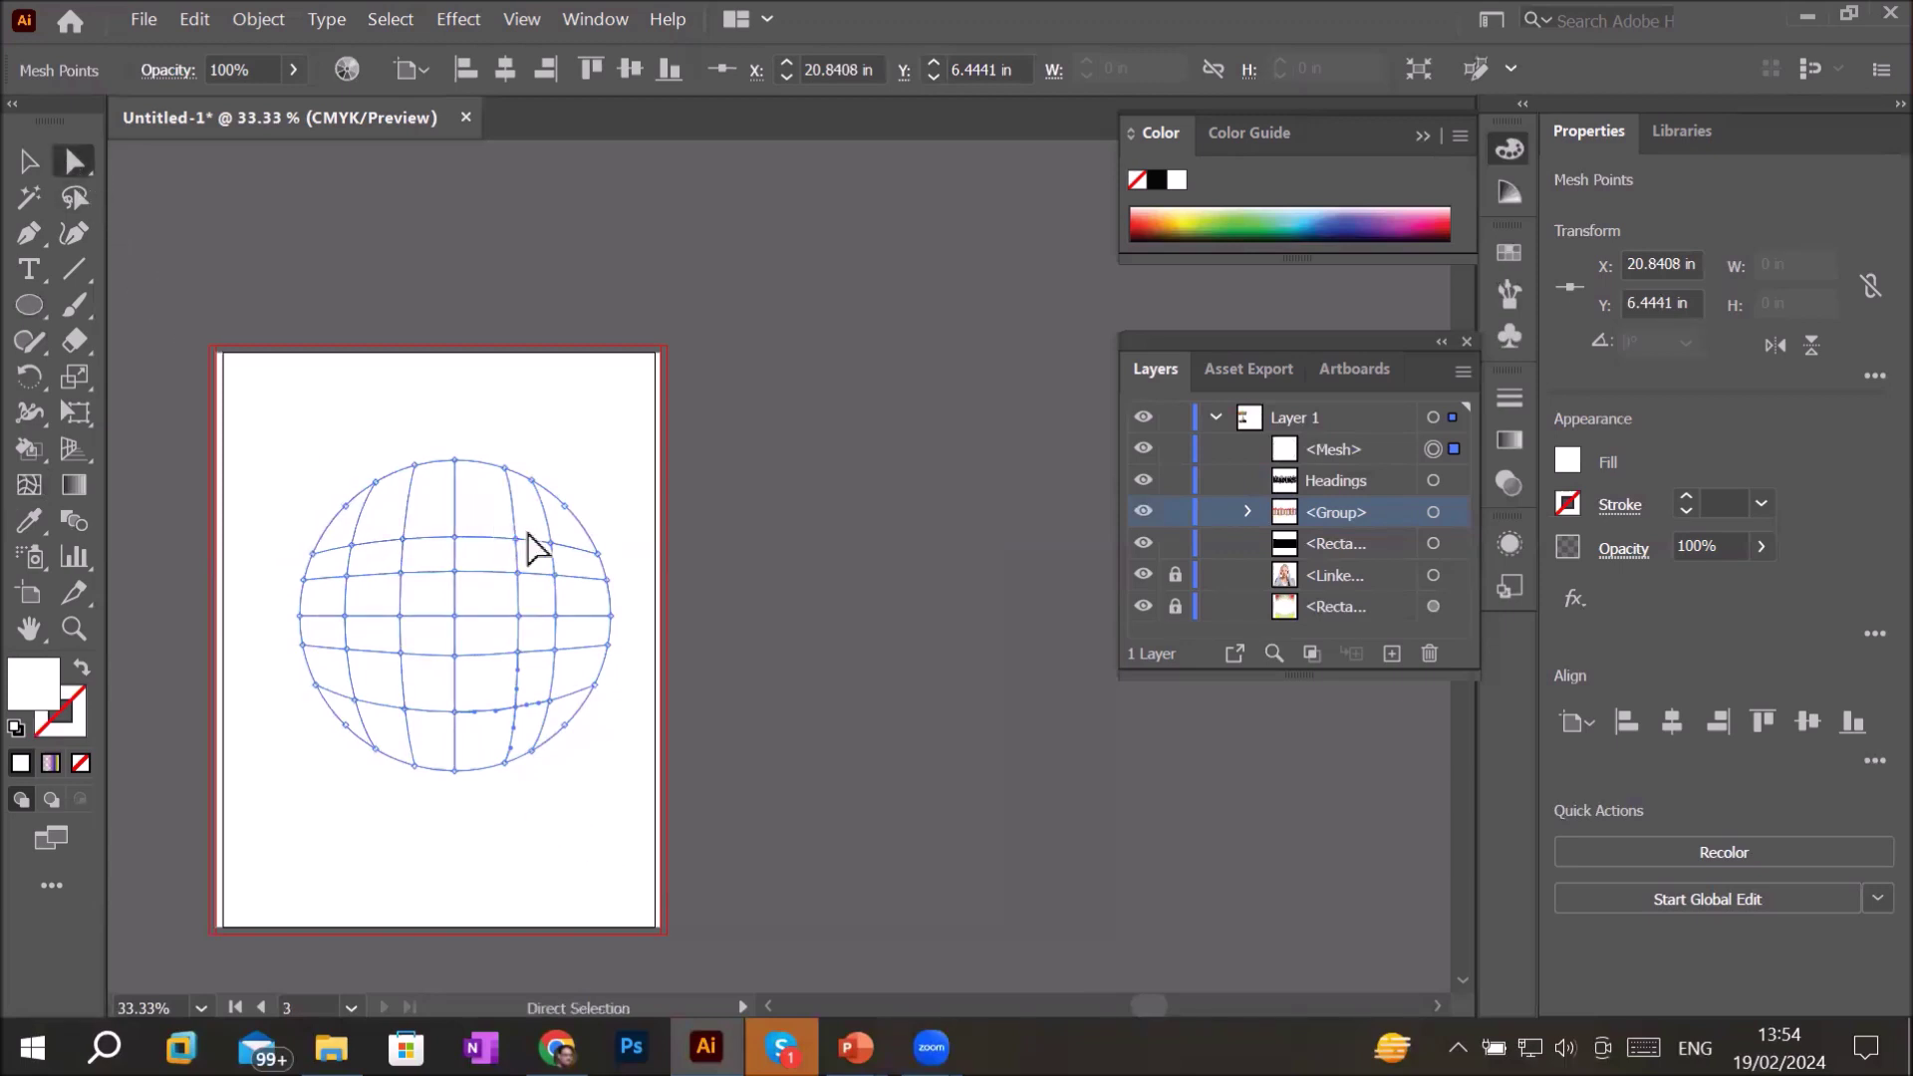
left_click(519, 541)
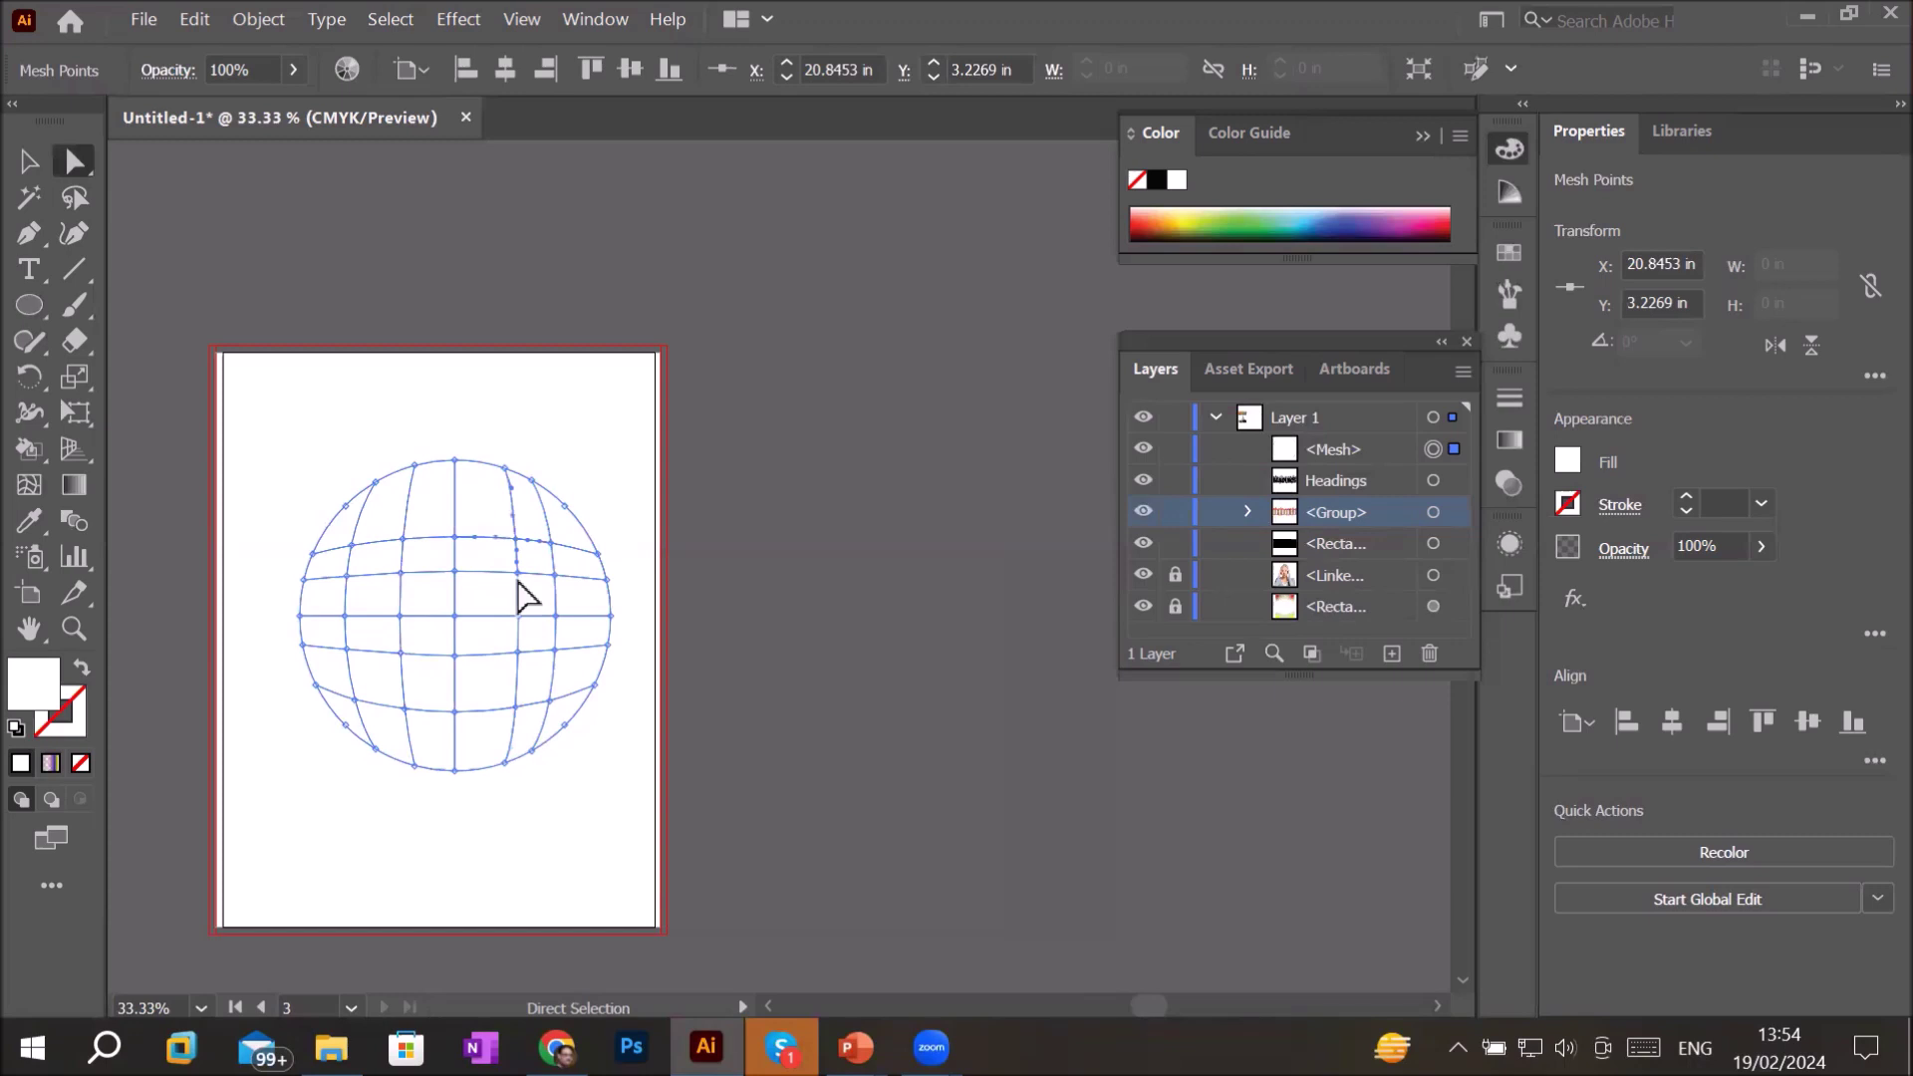
left_click_drag(519, 578, 519, 620)
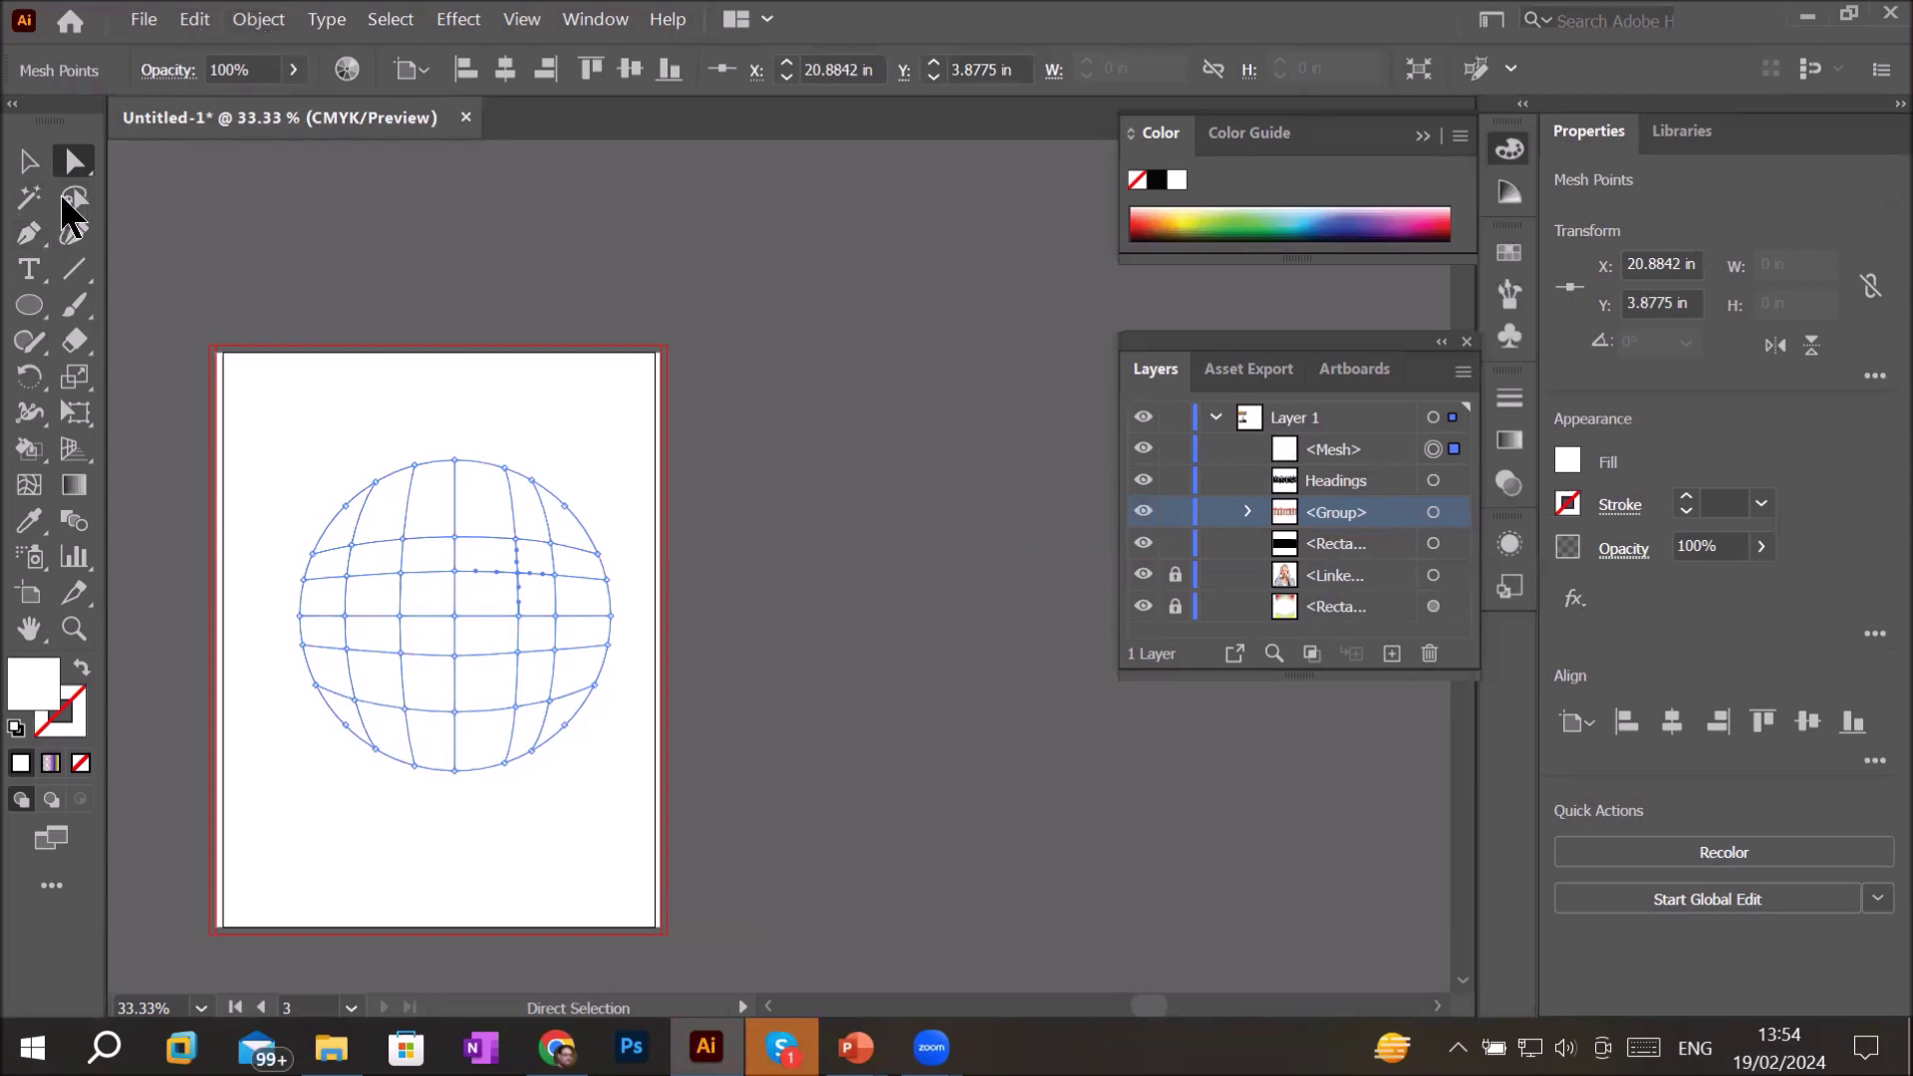
left_click(72, 200)
mouse_move(501, 436)
left_mouse_down()
mouse_move(491, 769)
mouse_move(530, 791)
mouse_move(538, 491)
mouse_move(517, 431)
mouse_move(496, 451)
left_mouse_up()
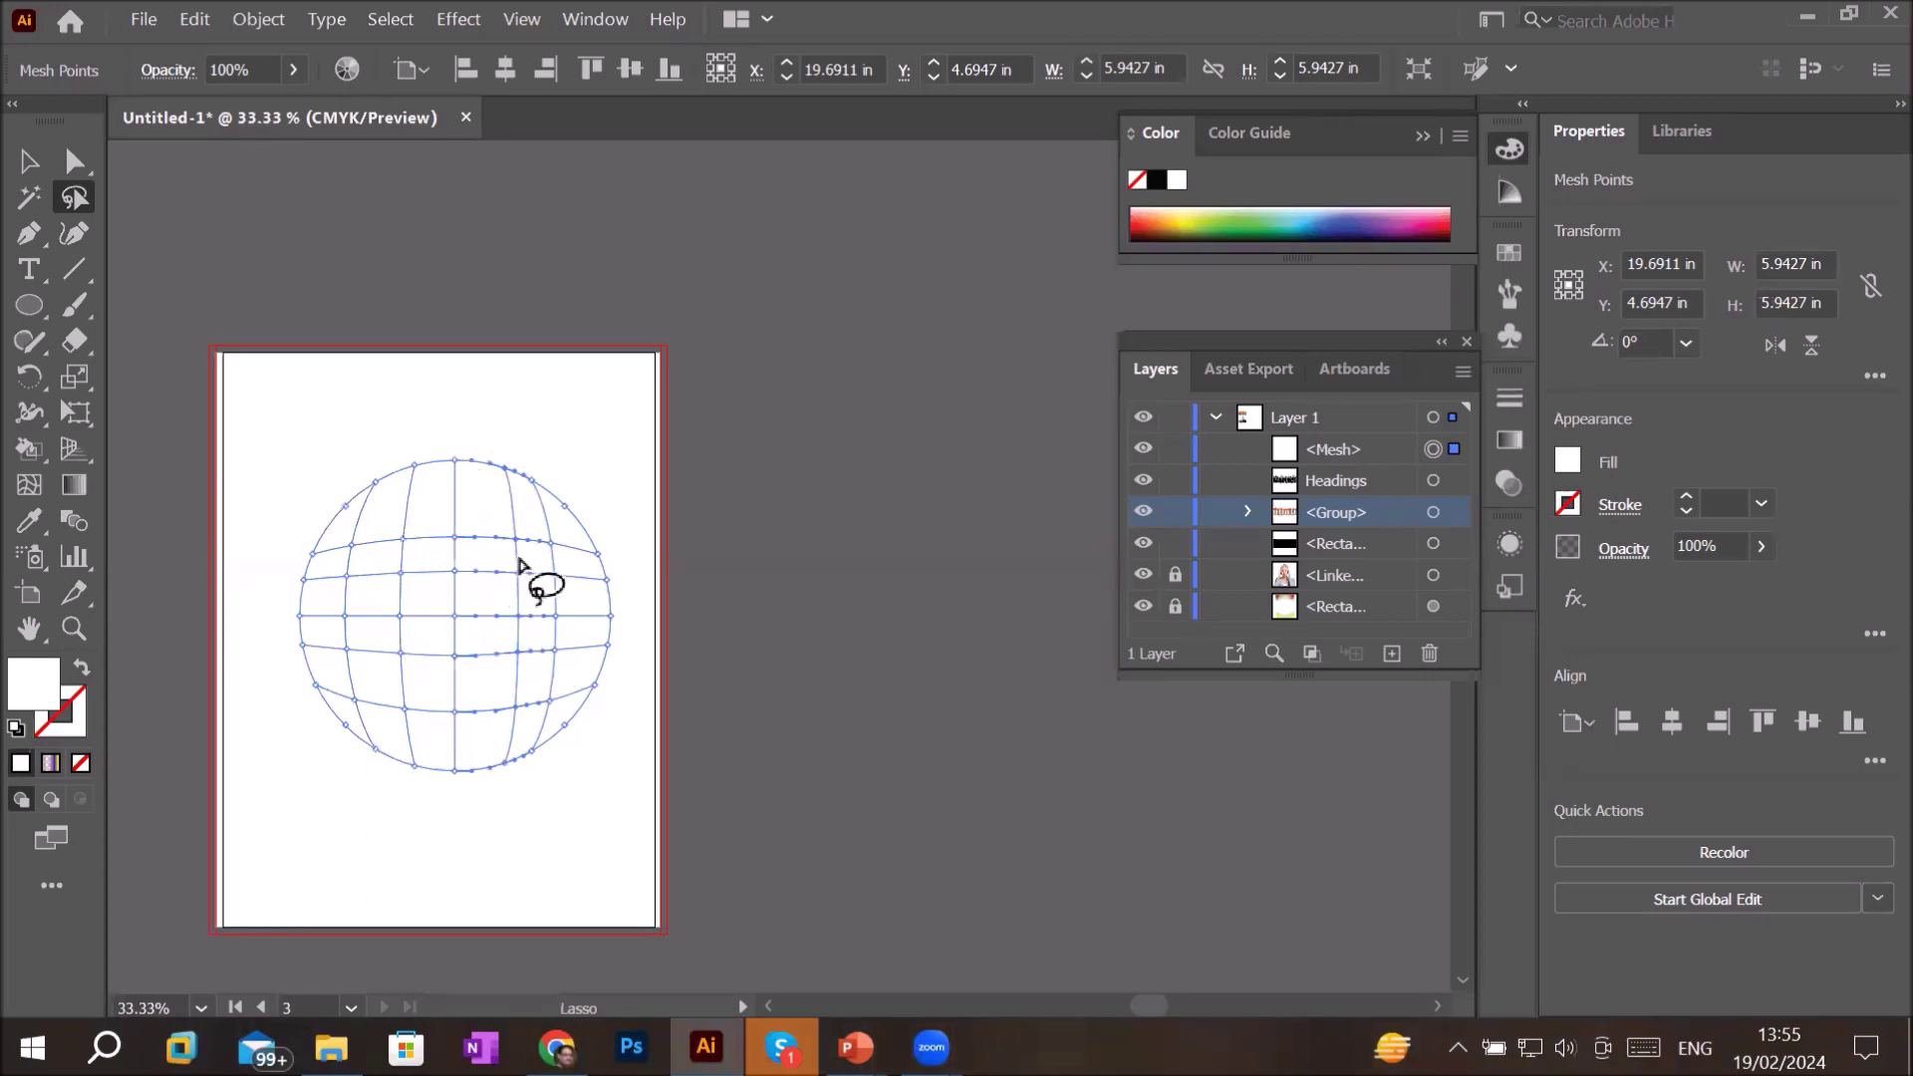
left_click(259, 19)
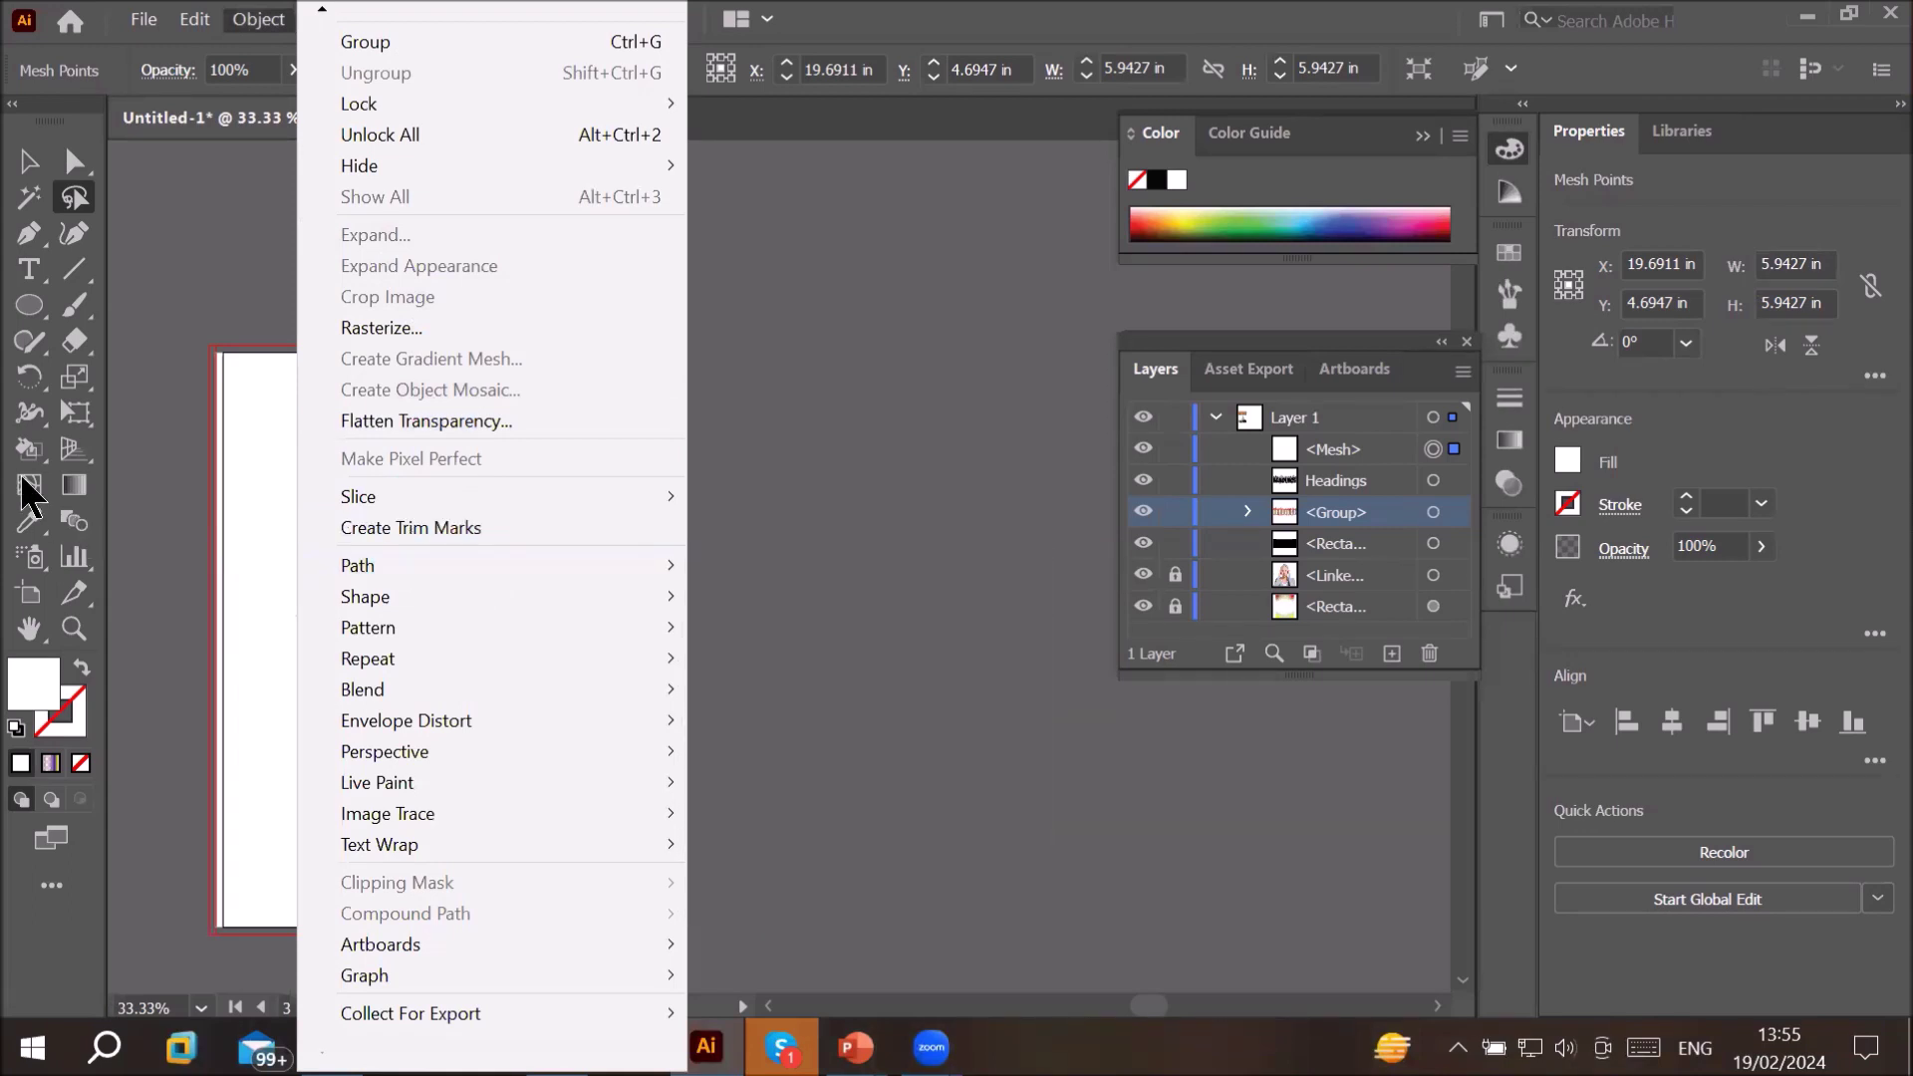
left_click(28, 307)
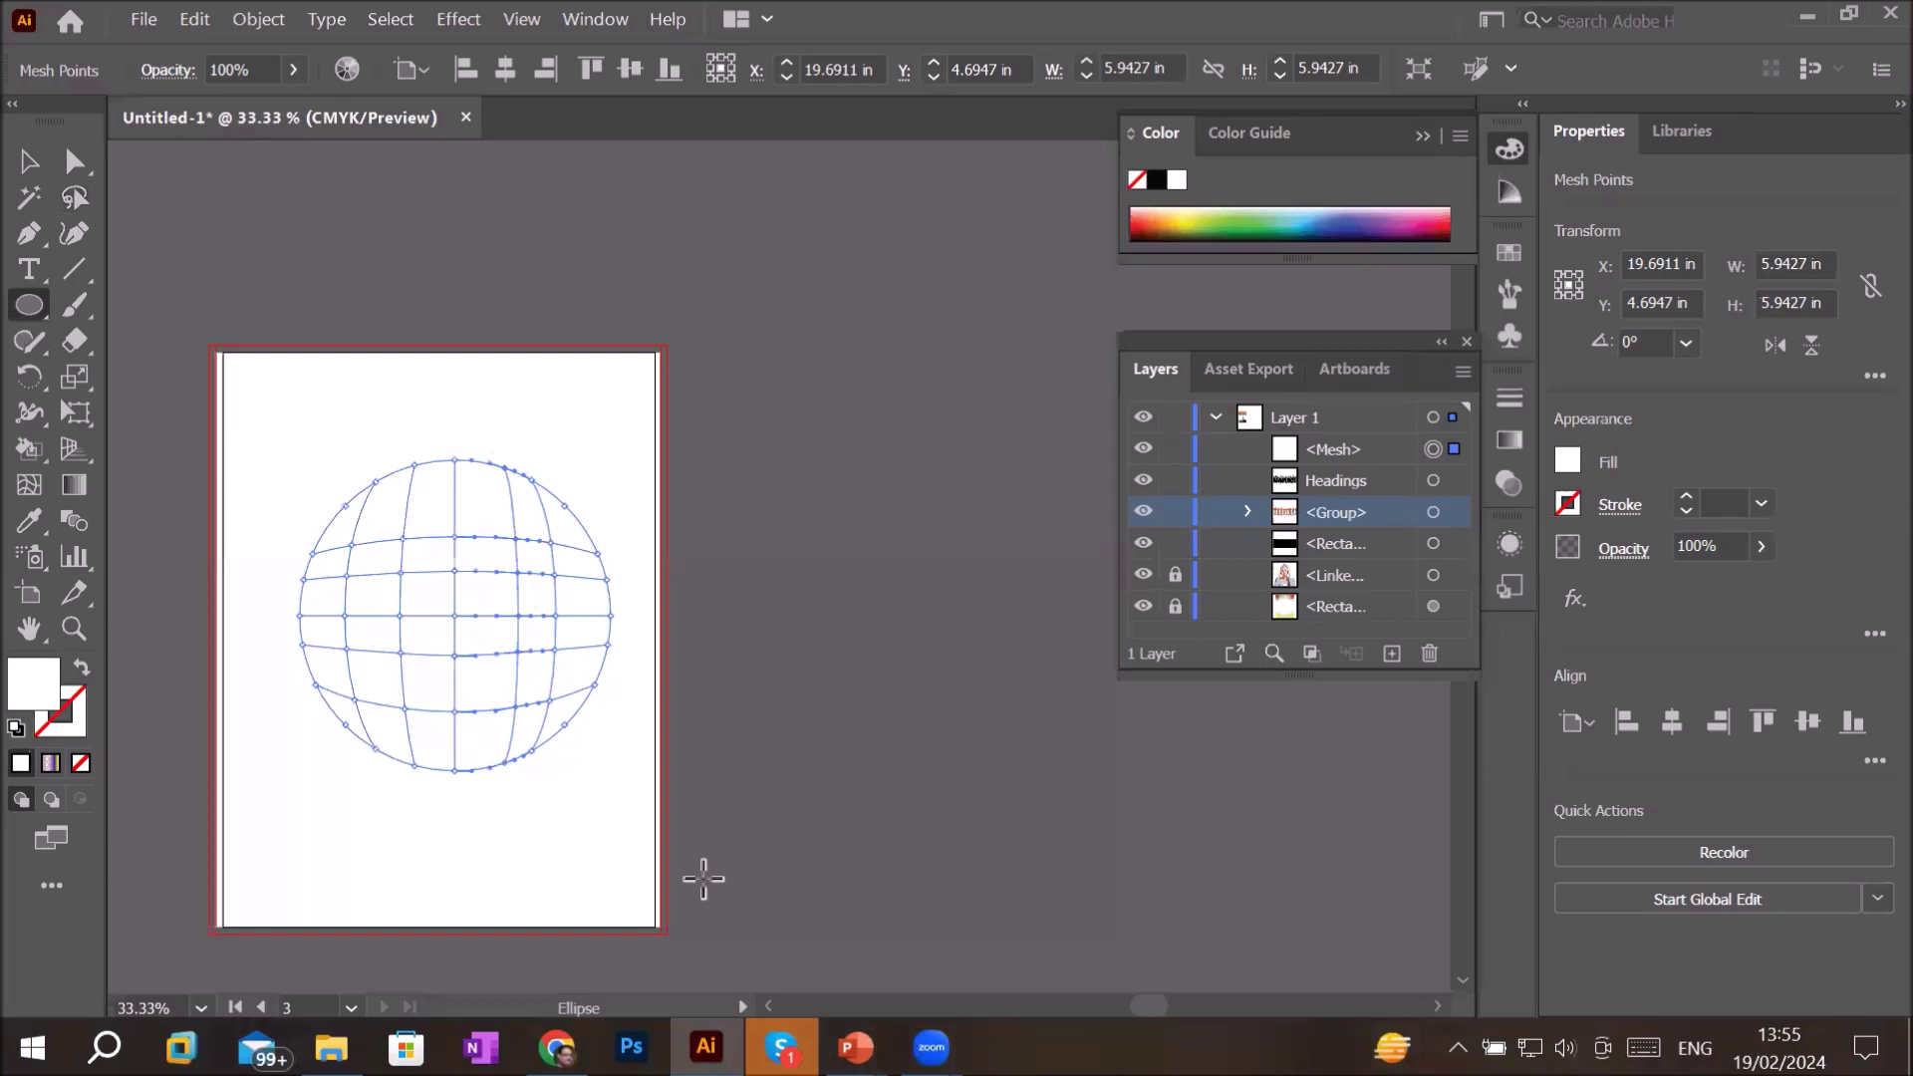
key("Delete")
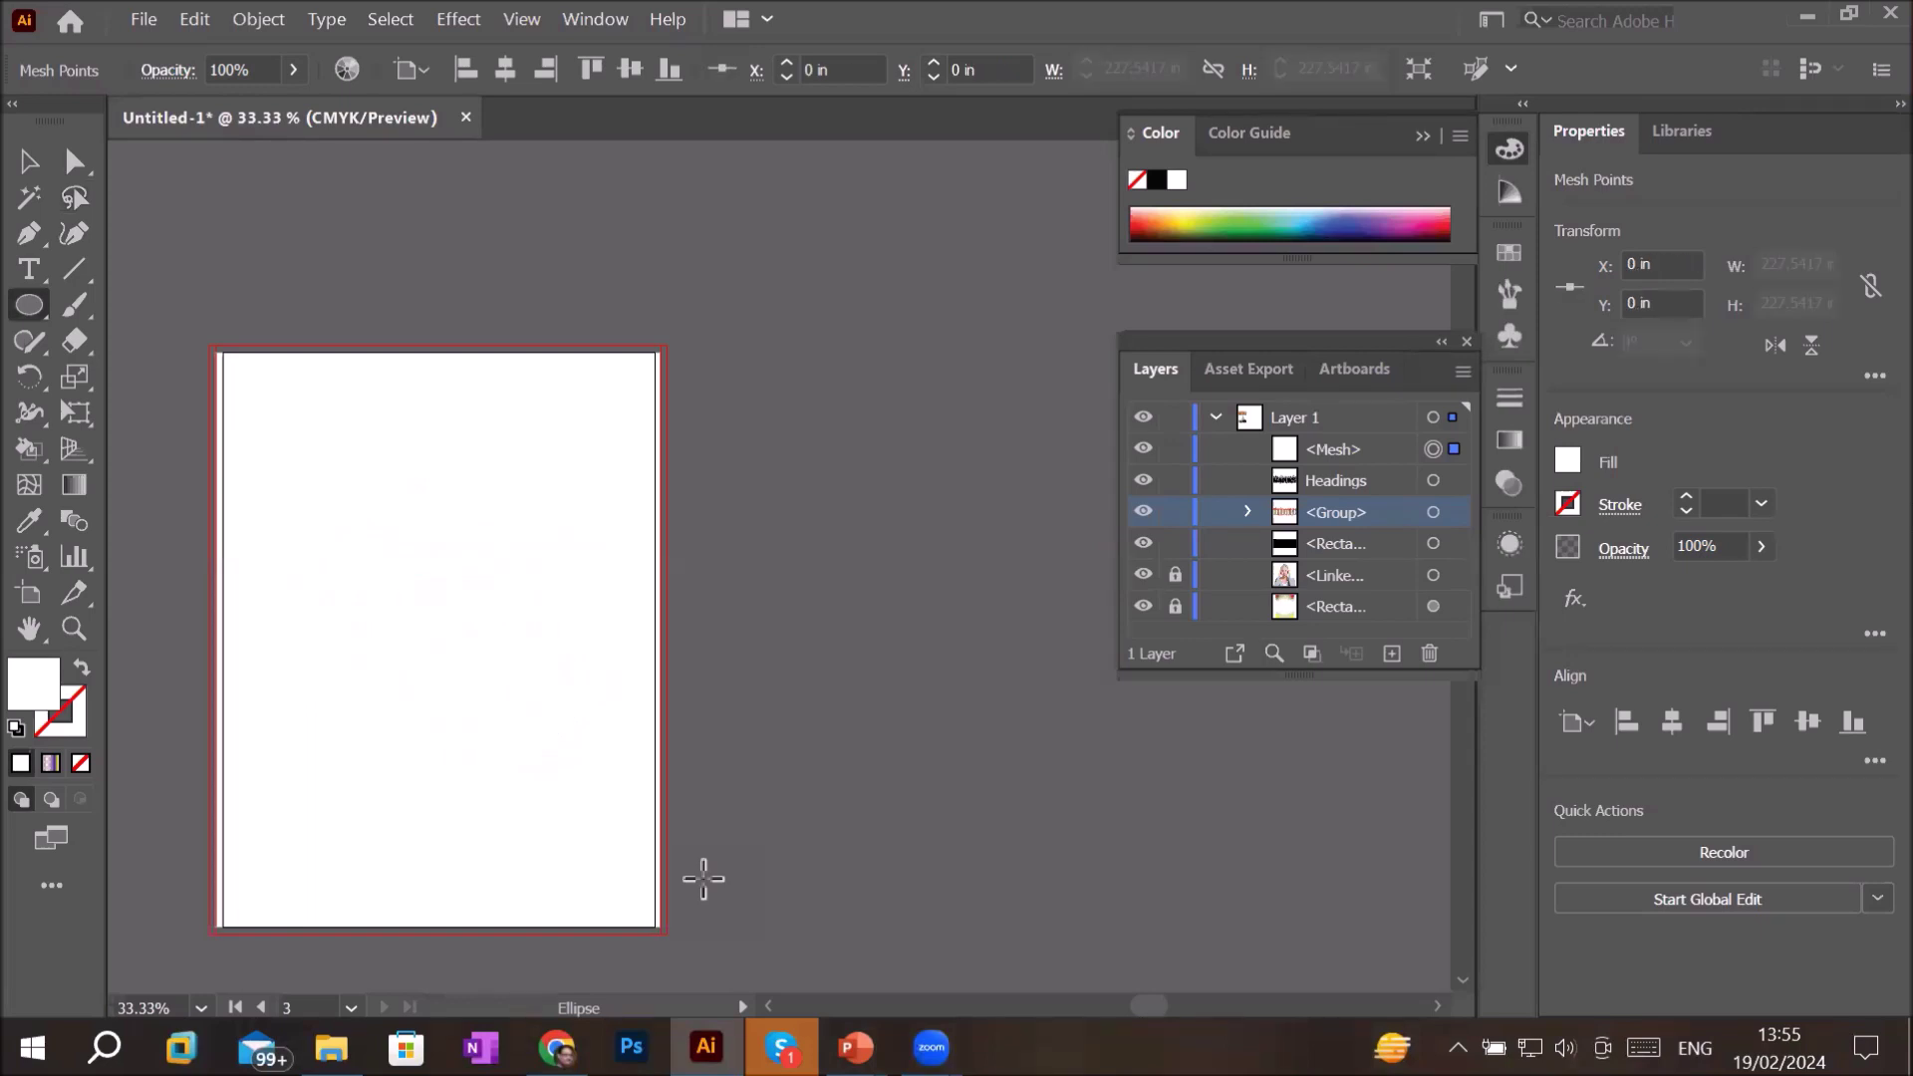
key("ctrl+z")
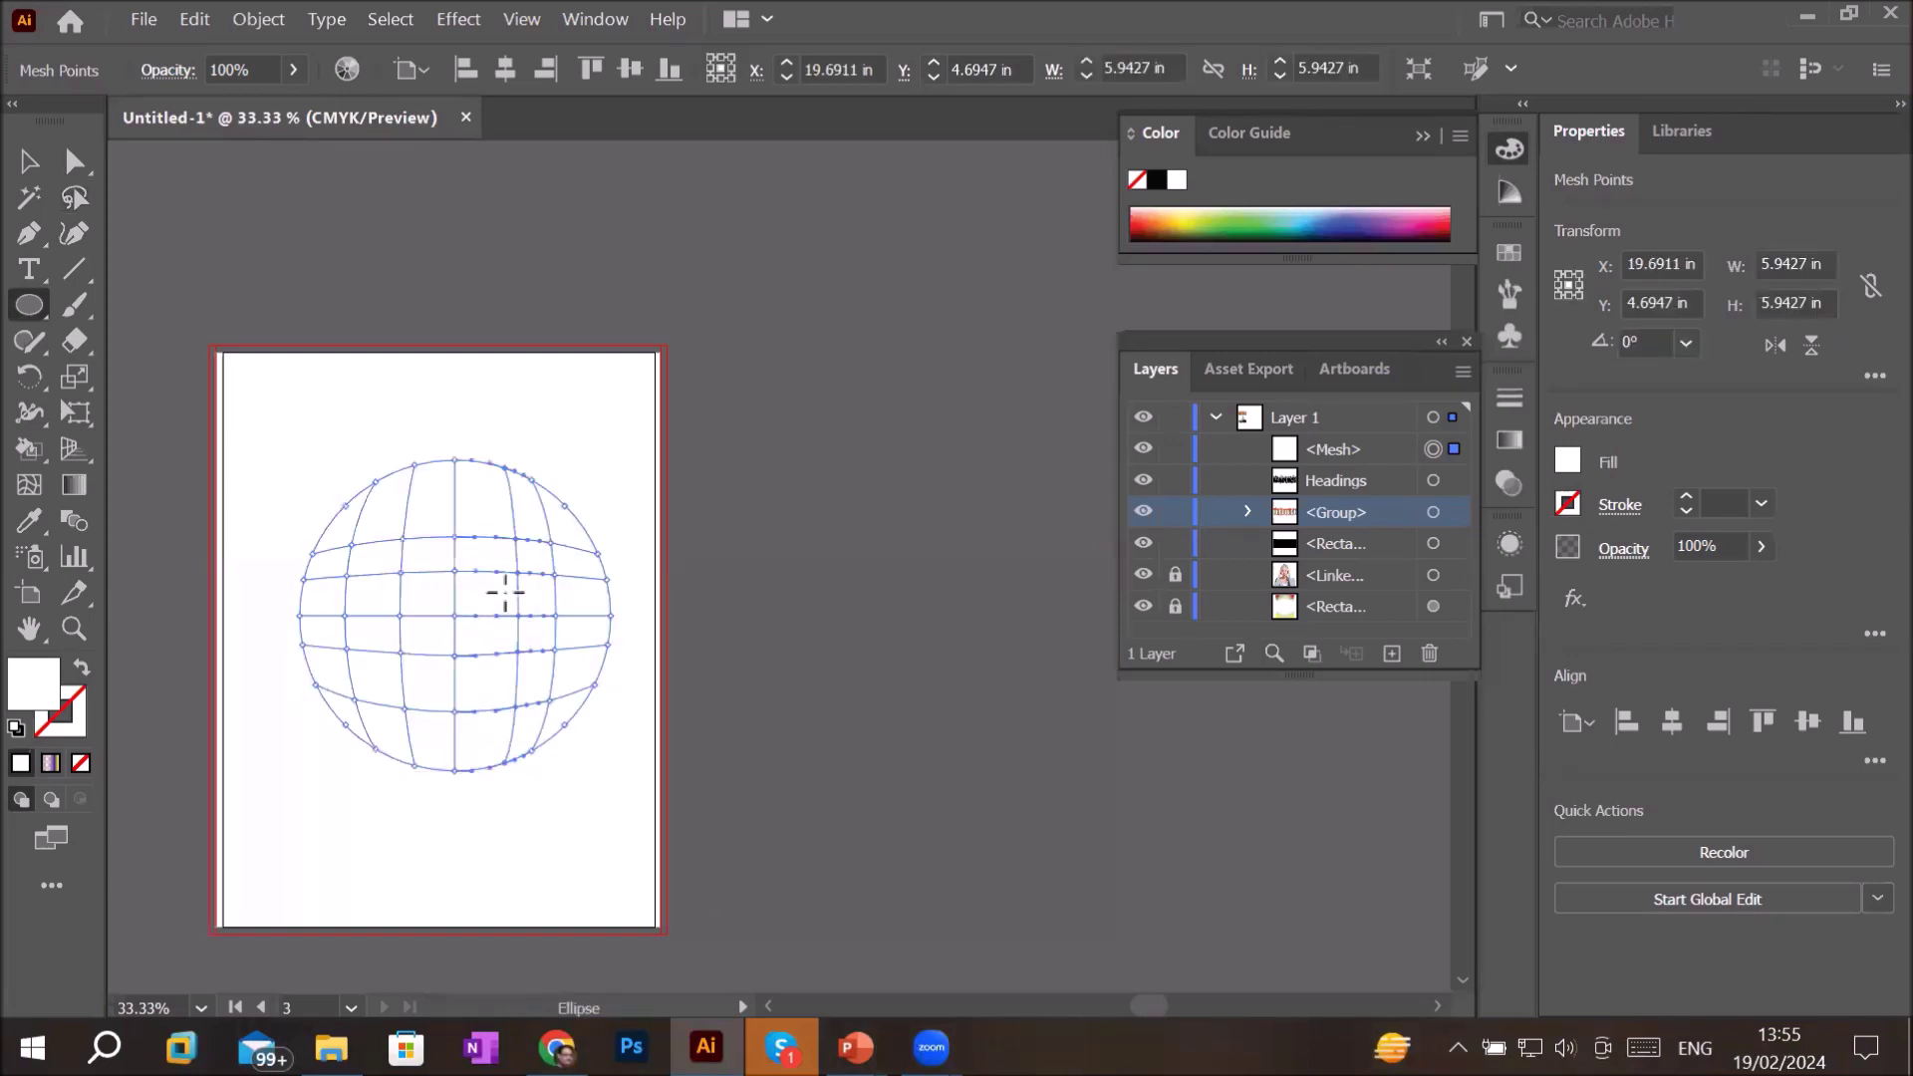
left_click(28, 234)
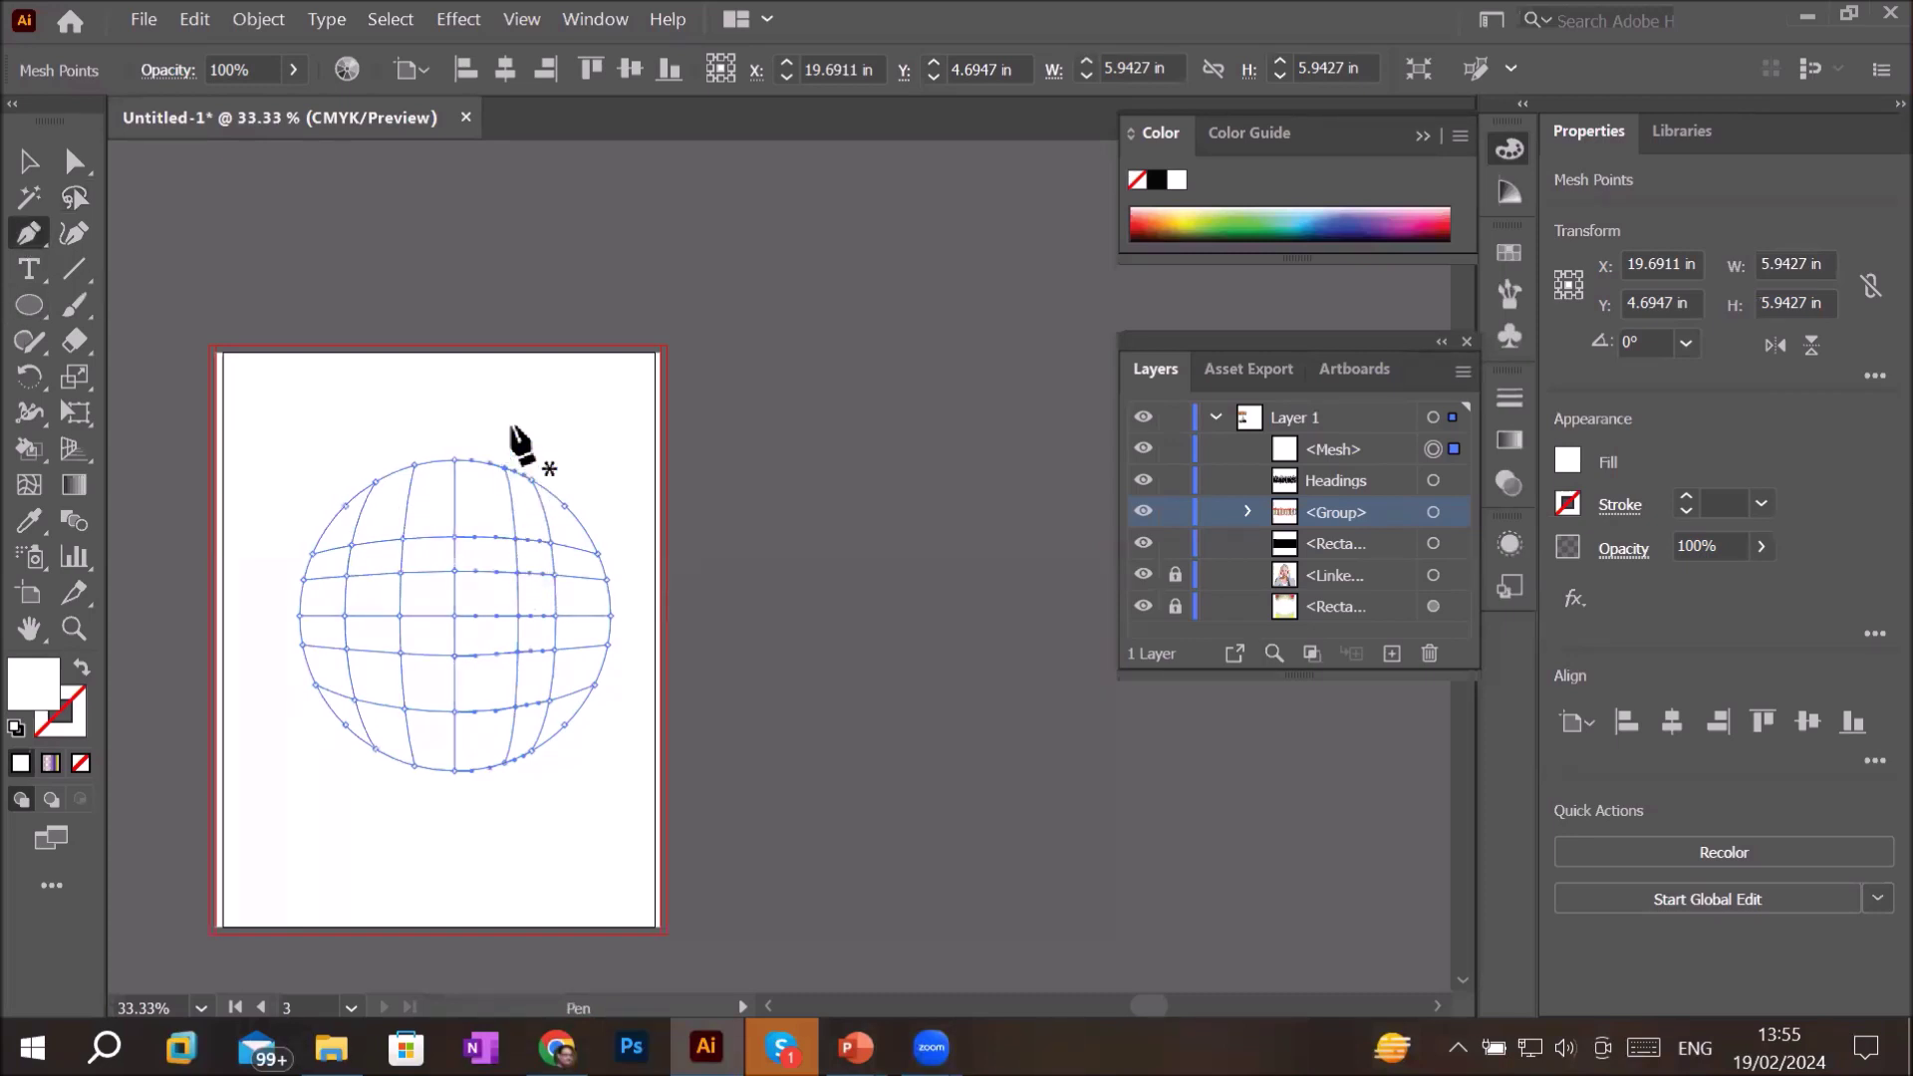
left_click(29, 162)
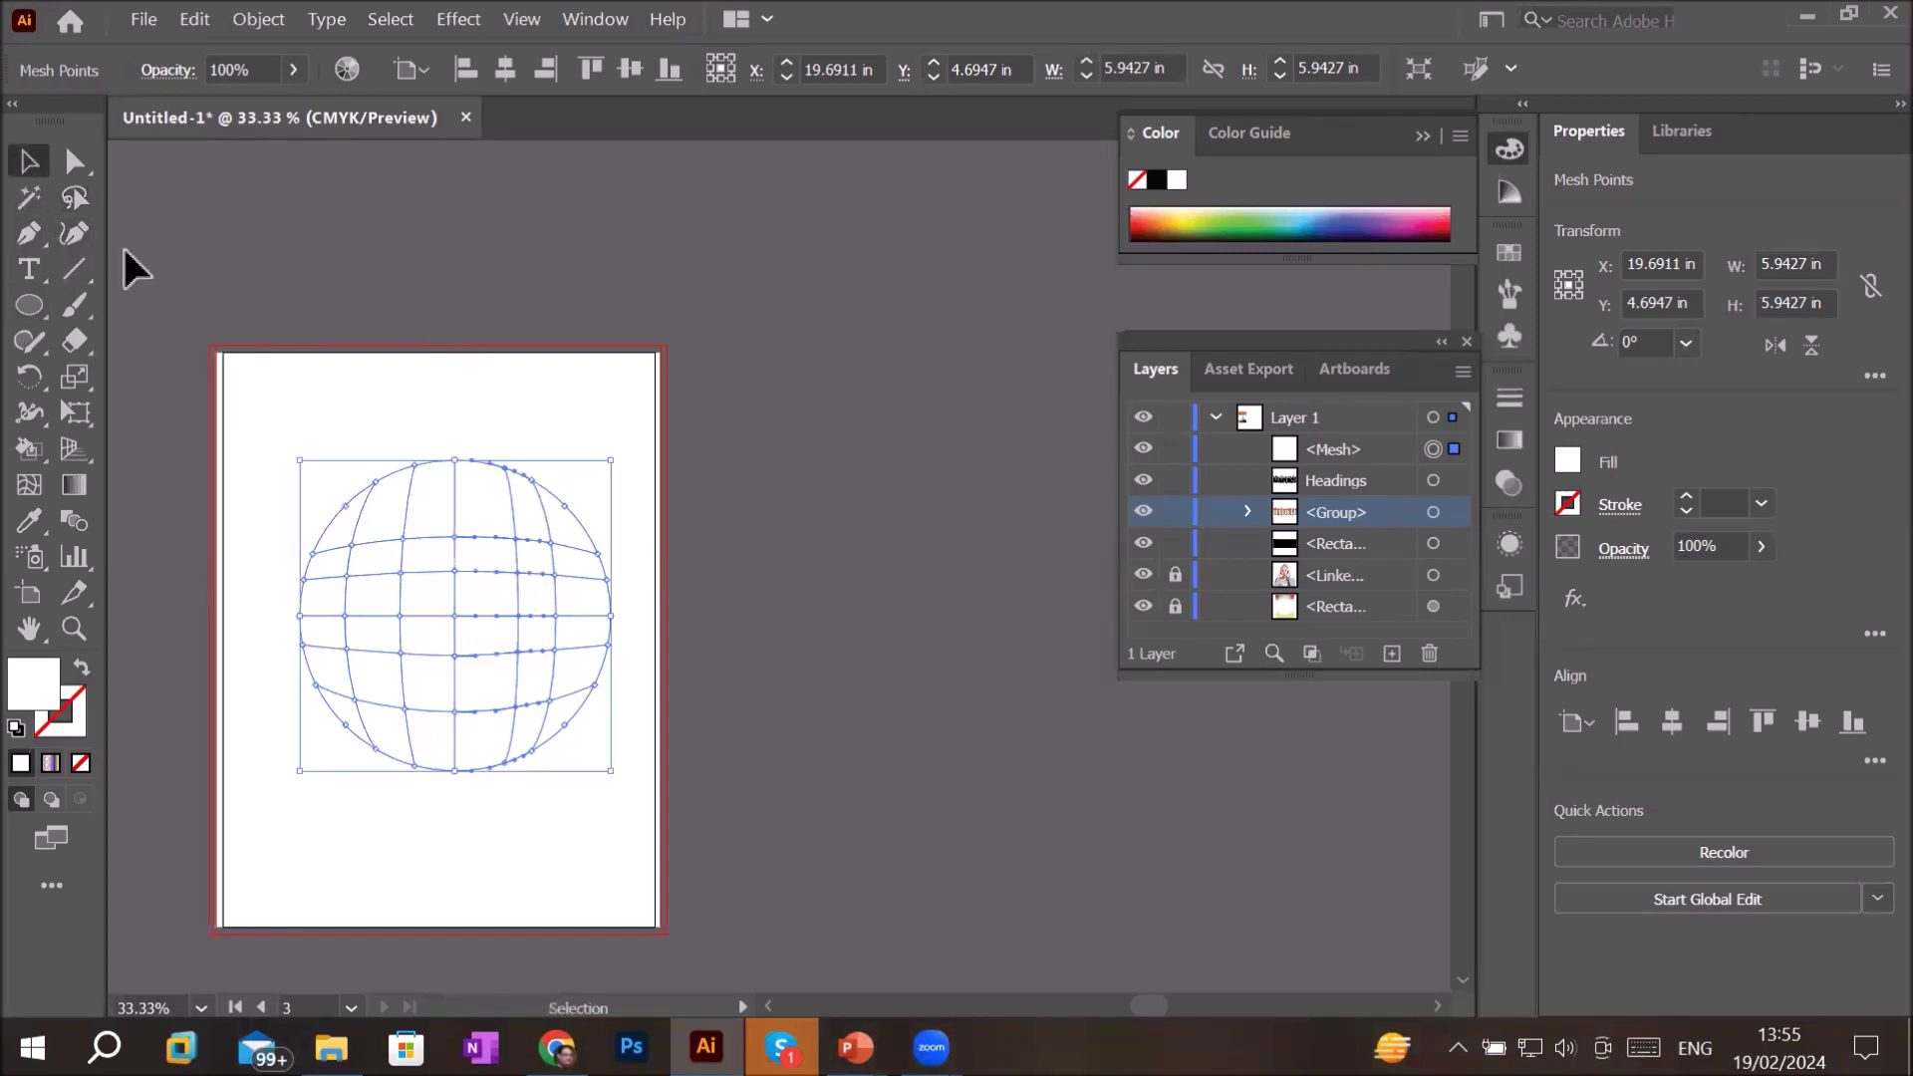
left_click(74, 162)
left_click(652, 473)
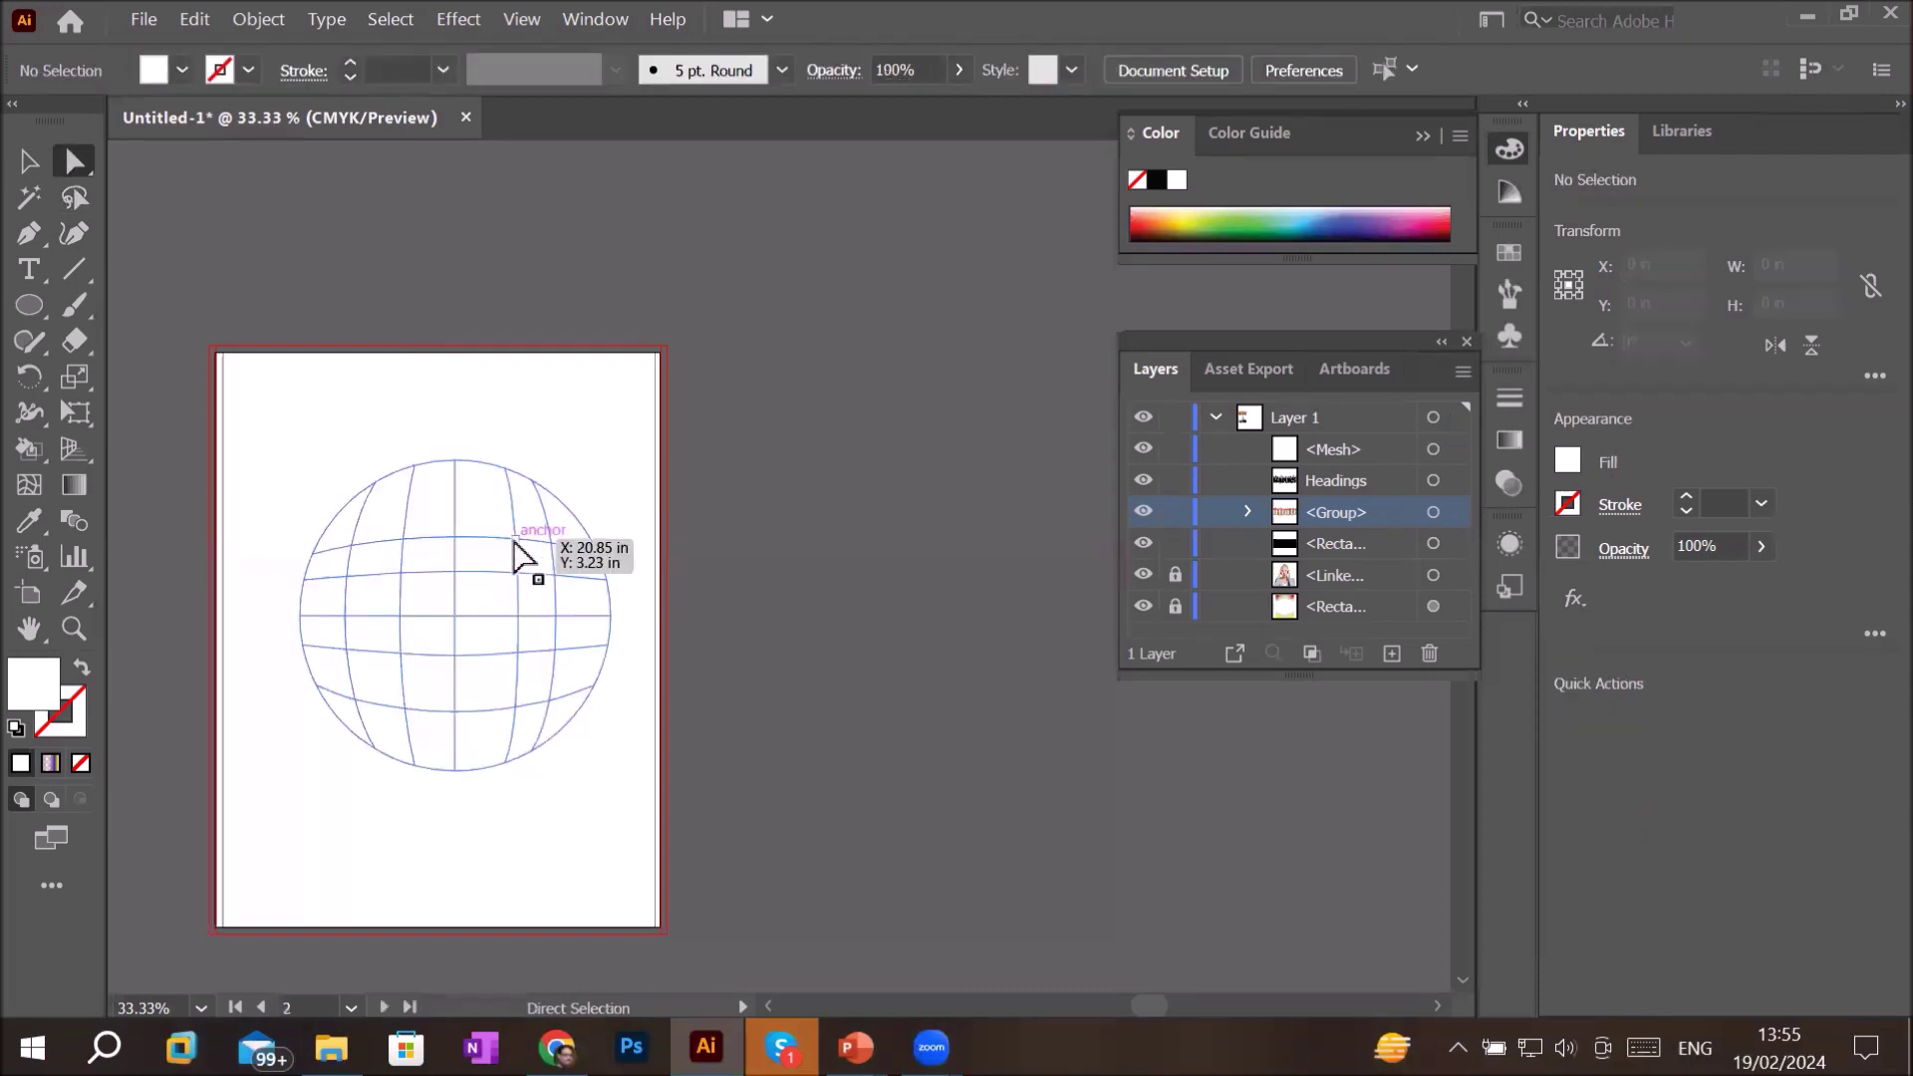
left_click(520, 546)
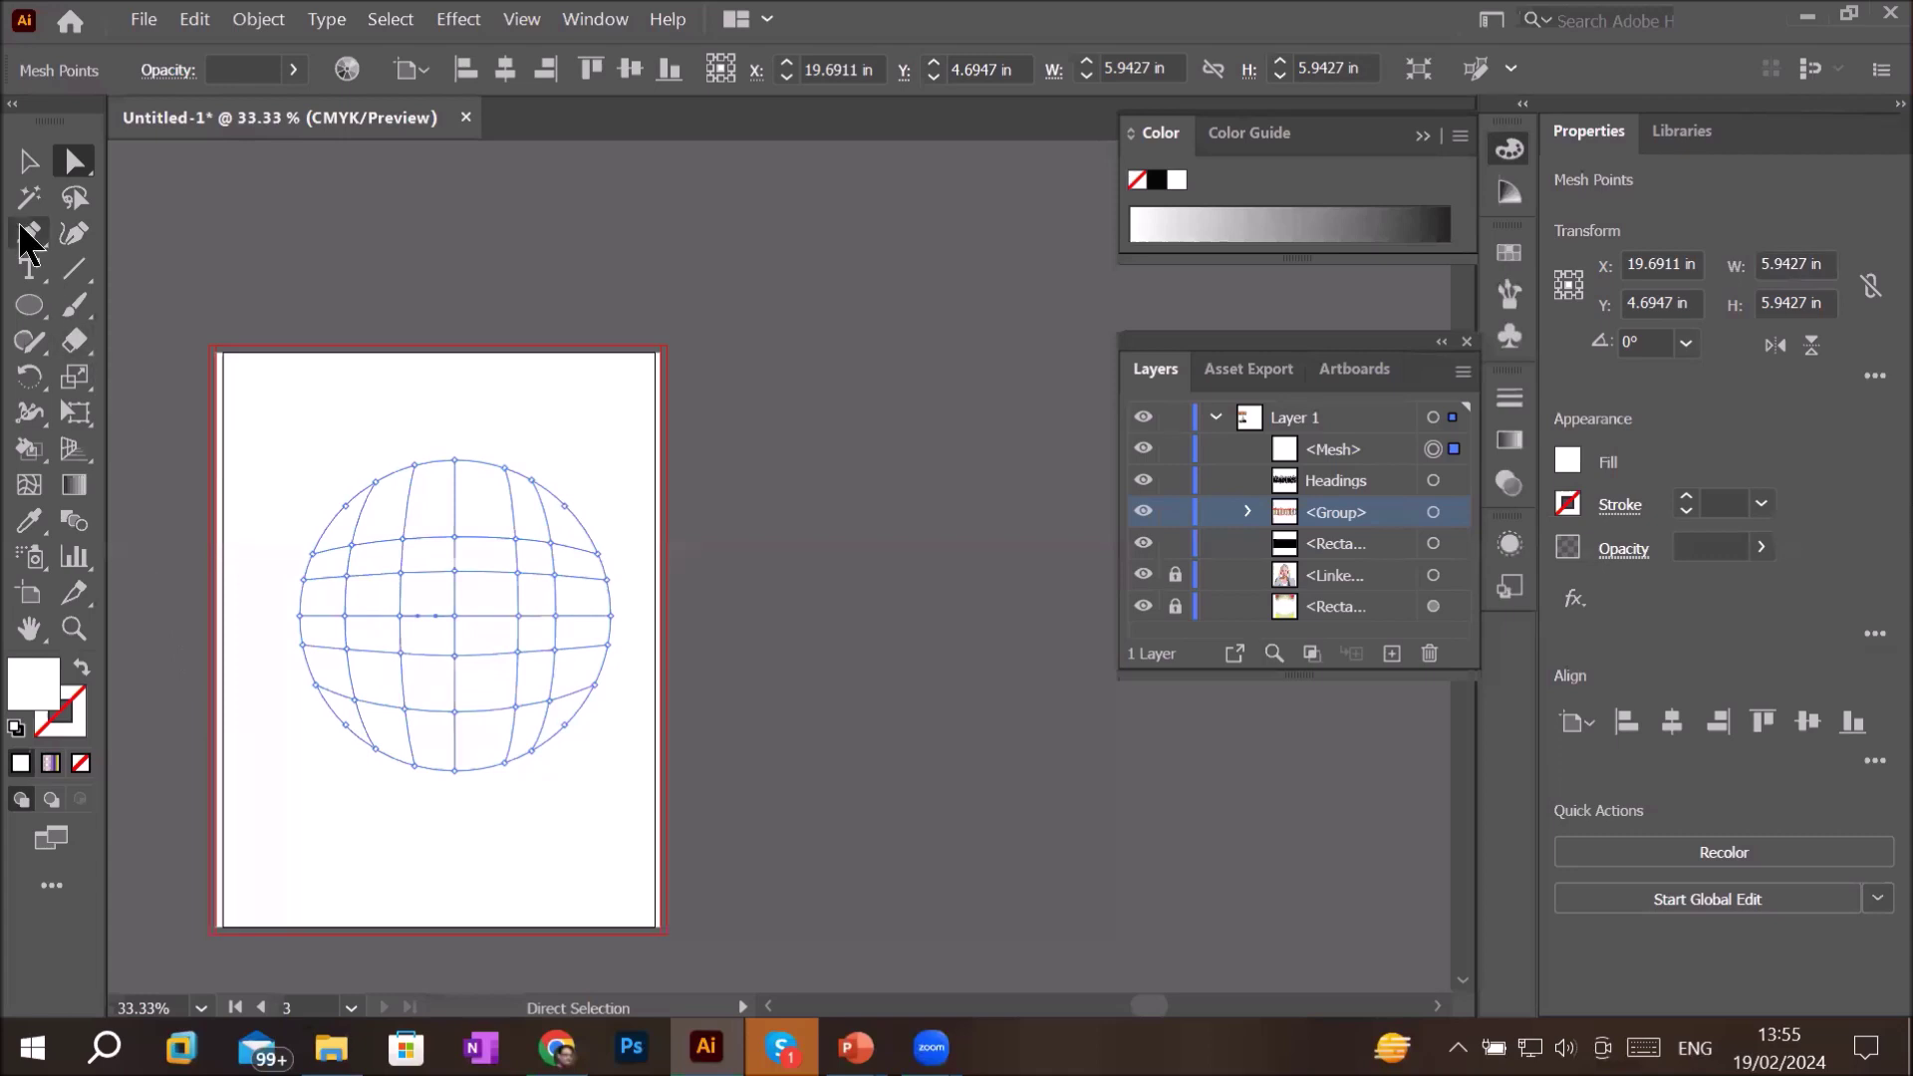
left_click(29, 161)
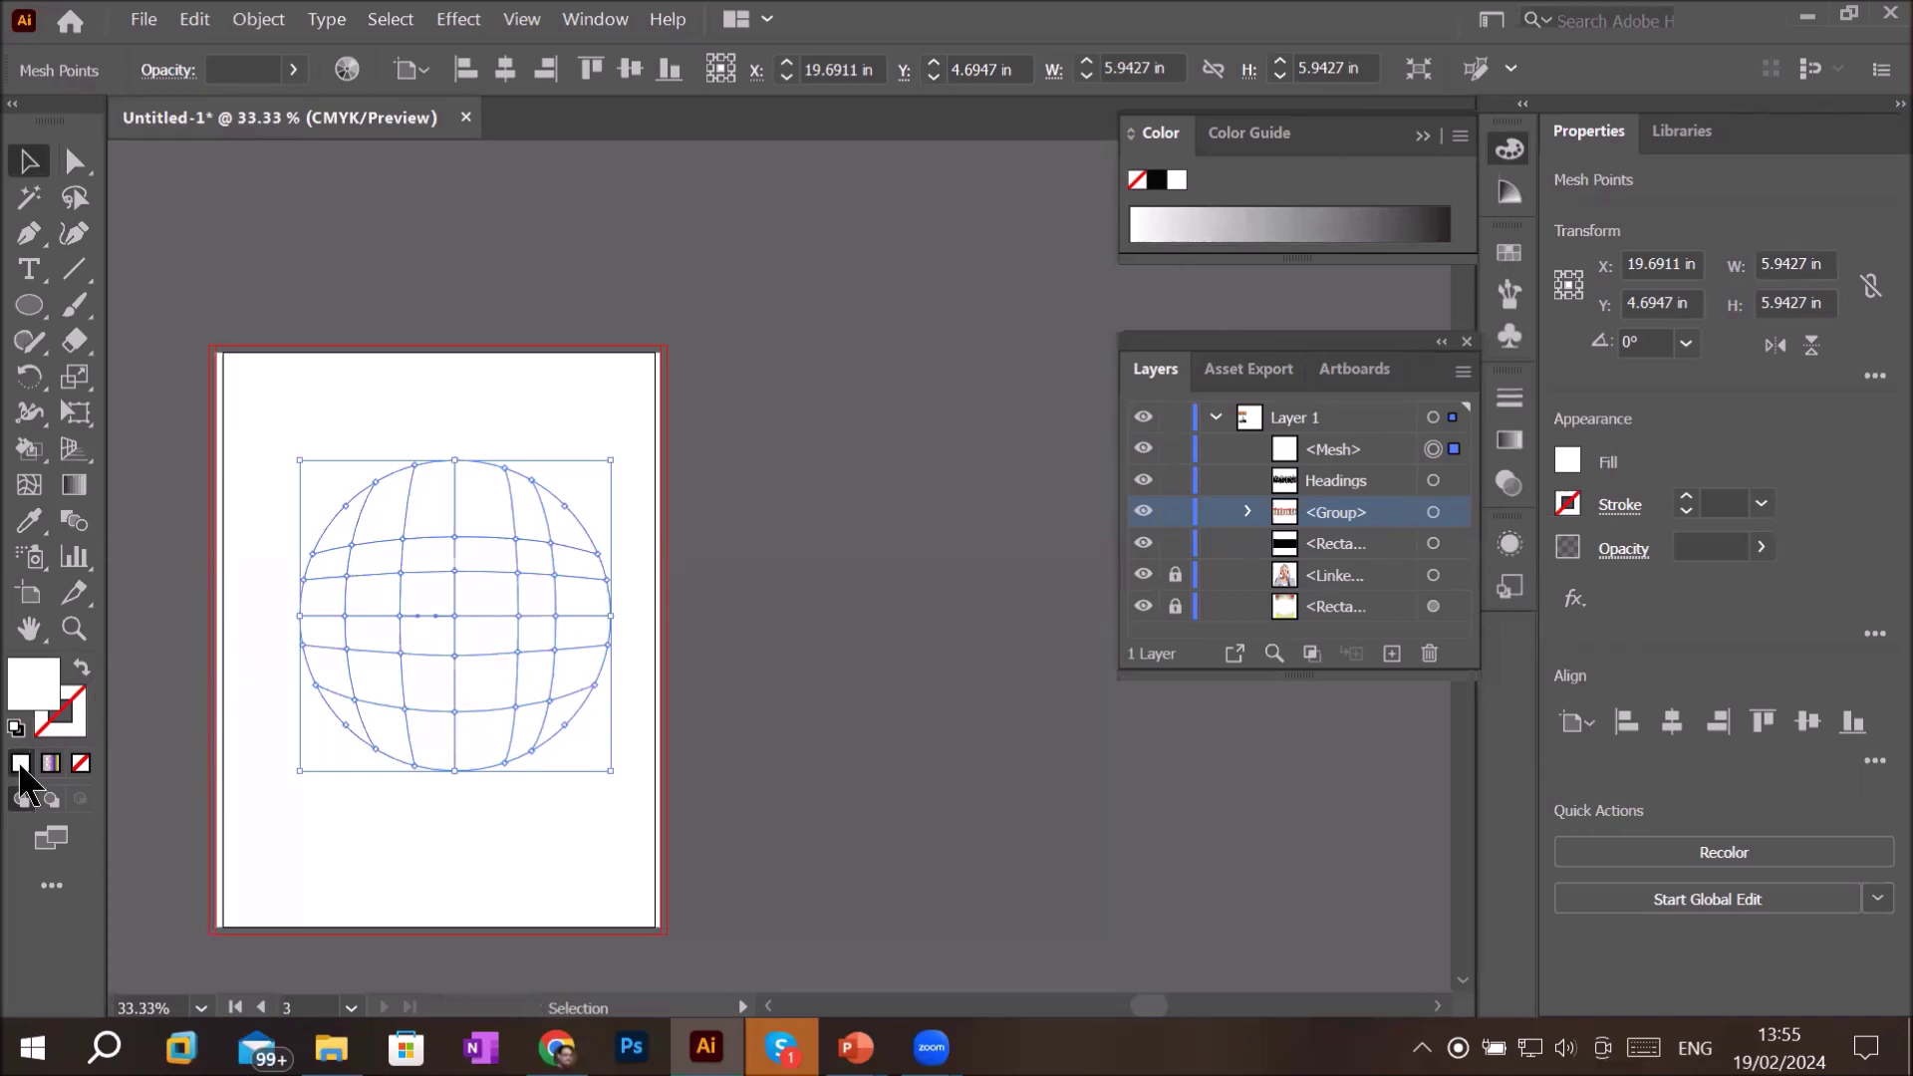
left_click(1245, 133)
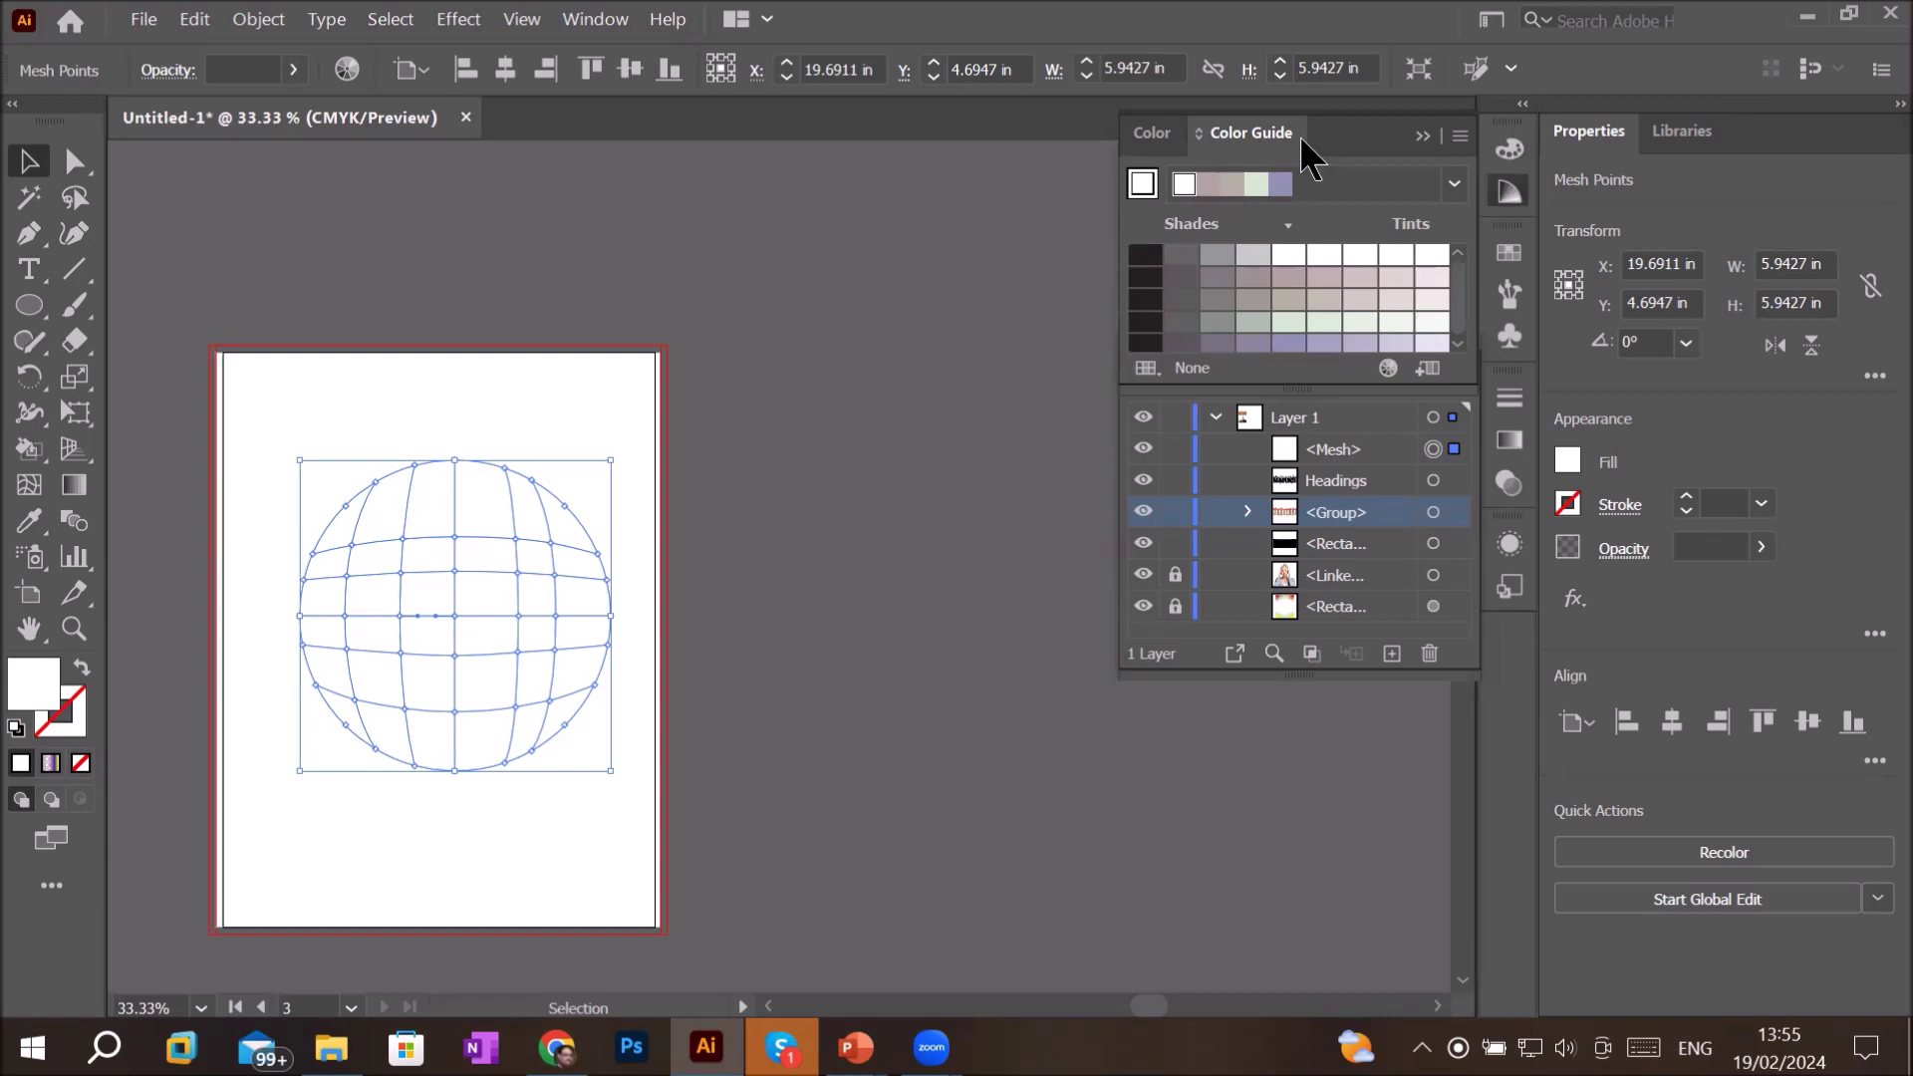
- Show the Swatches panel and select the sphere's centre mesh point with Direct Selection
left_click(1510, 150)
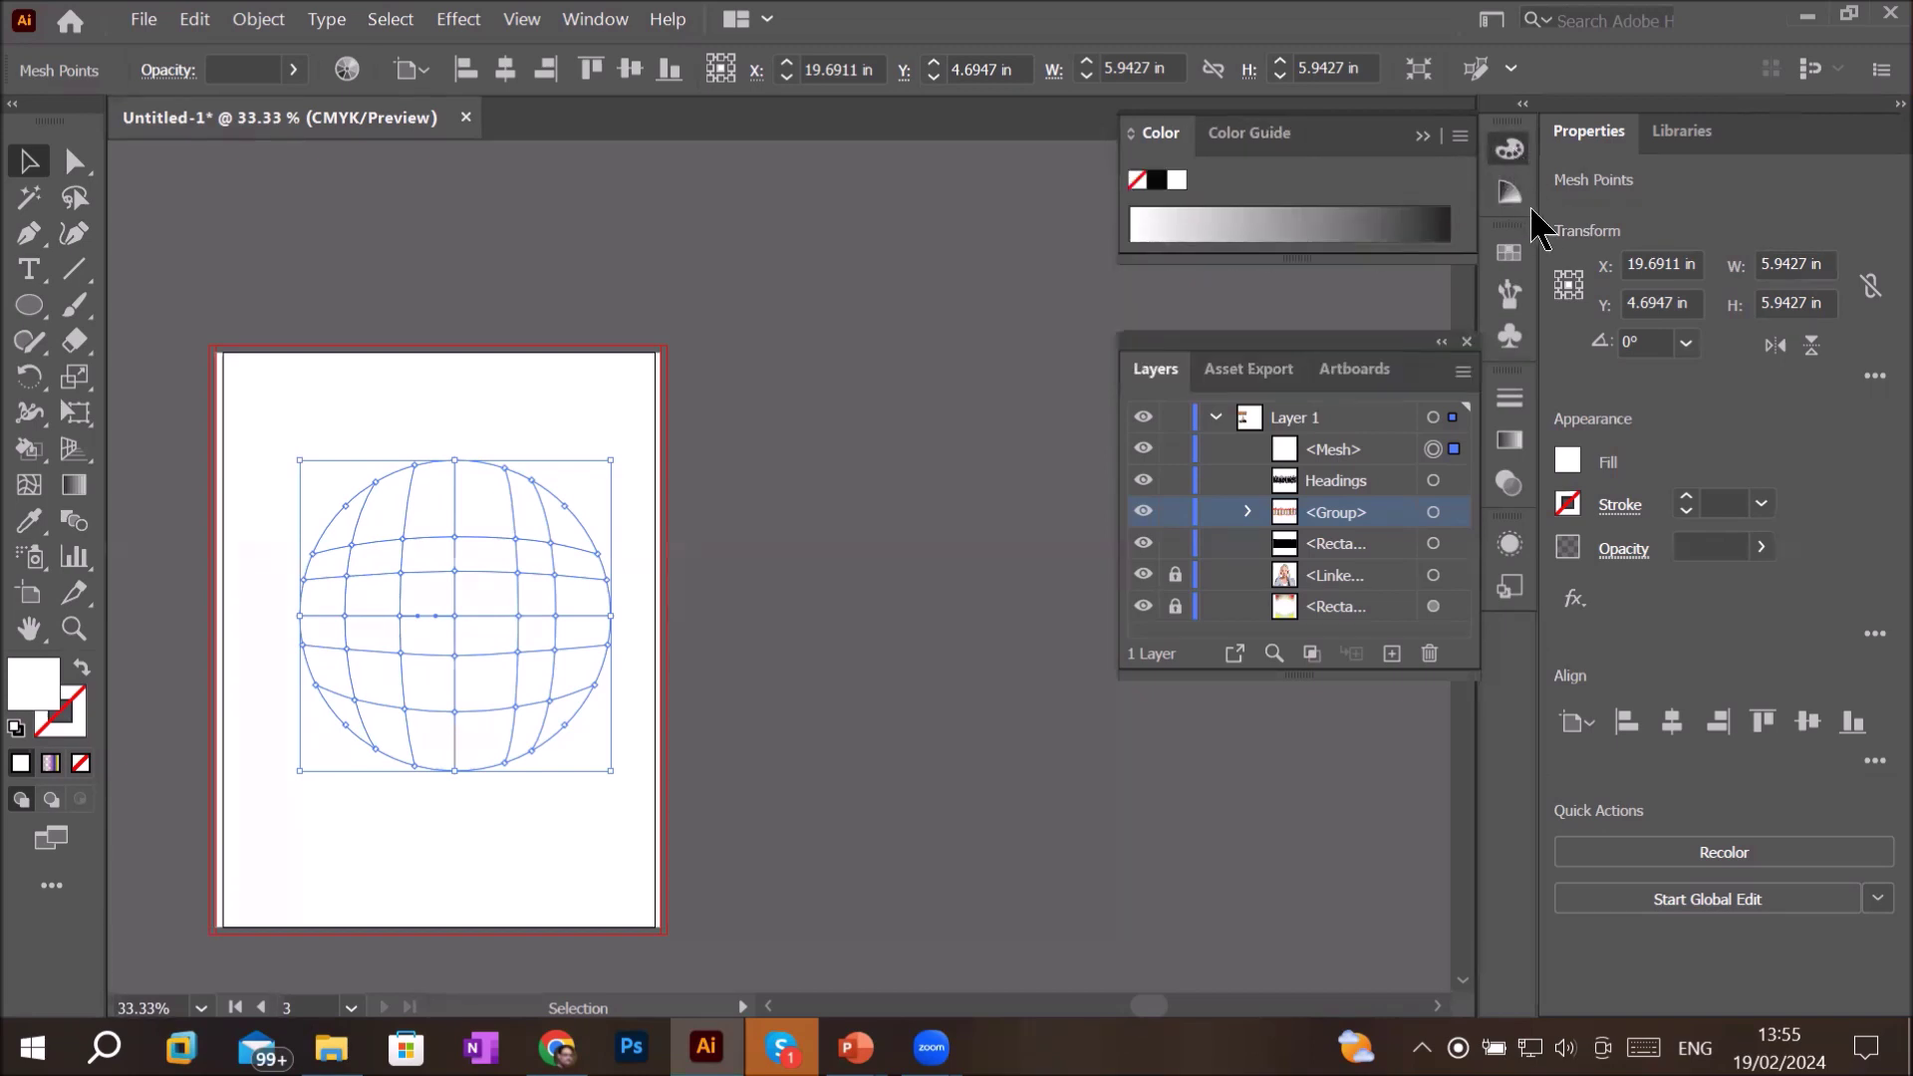
left_click(1508, 252)
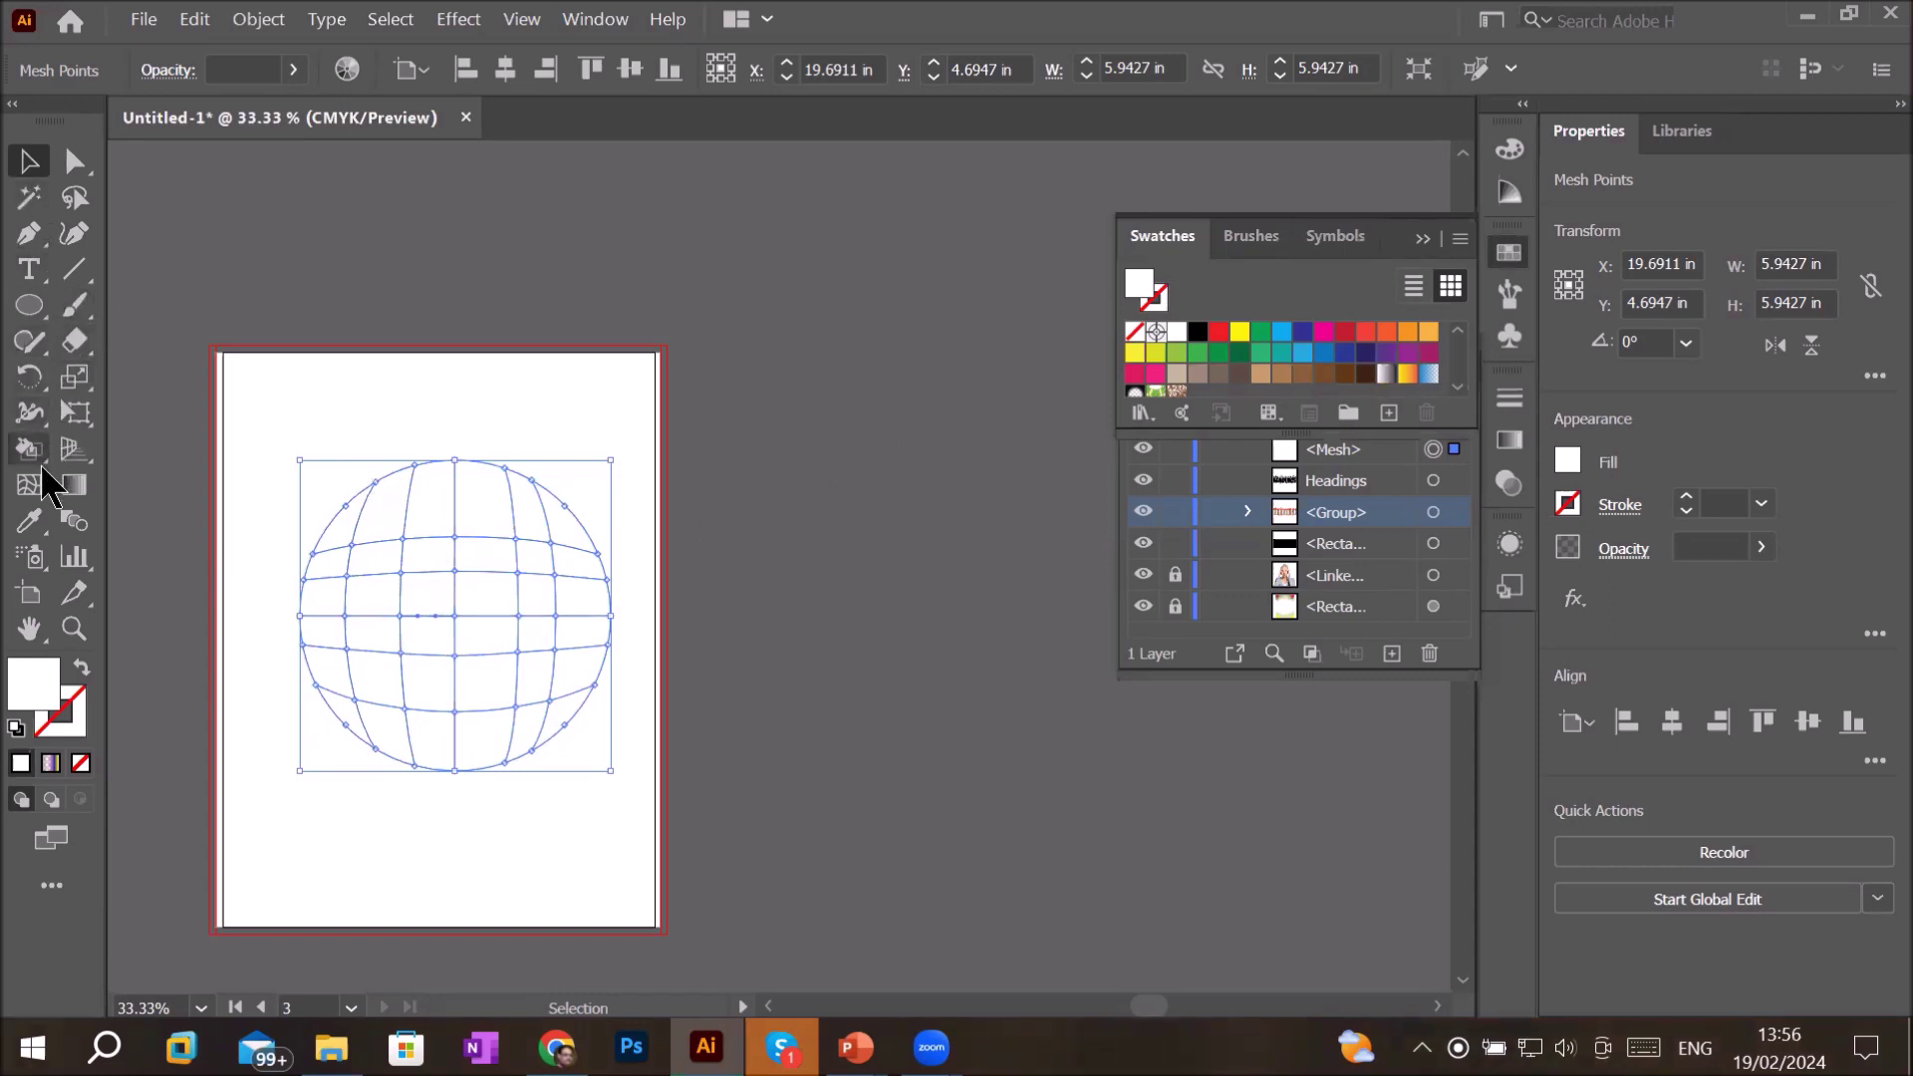
left_click(78, 168)
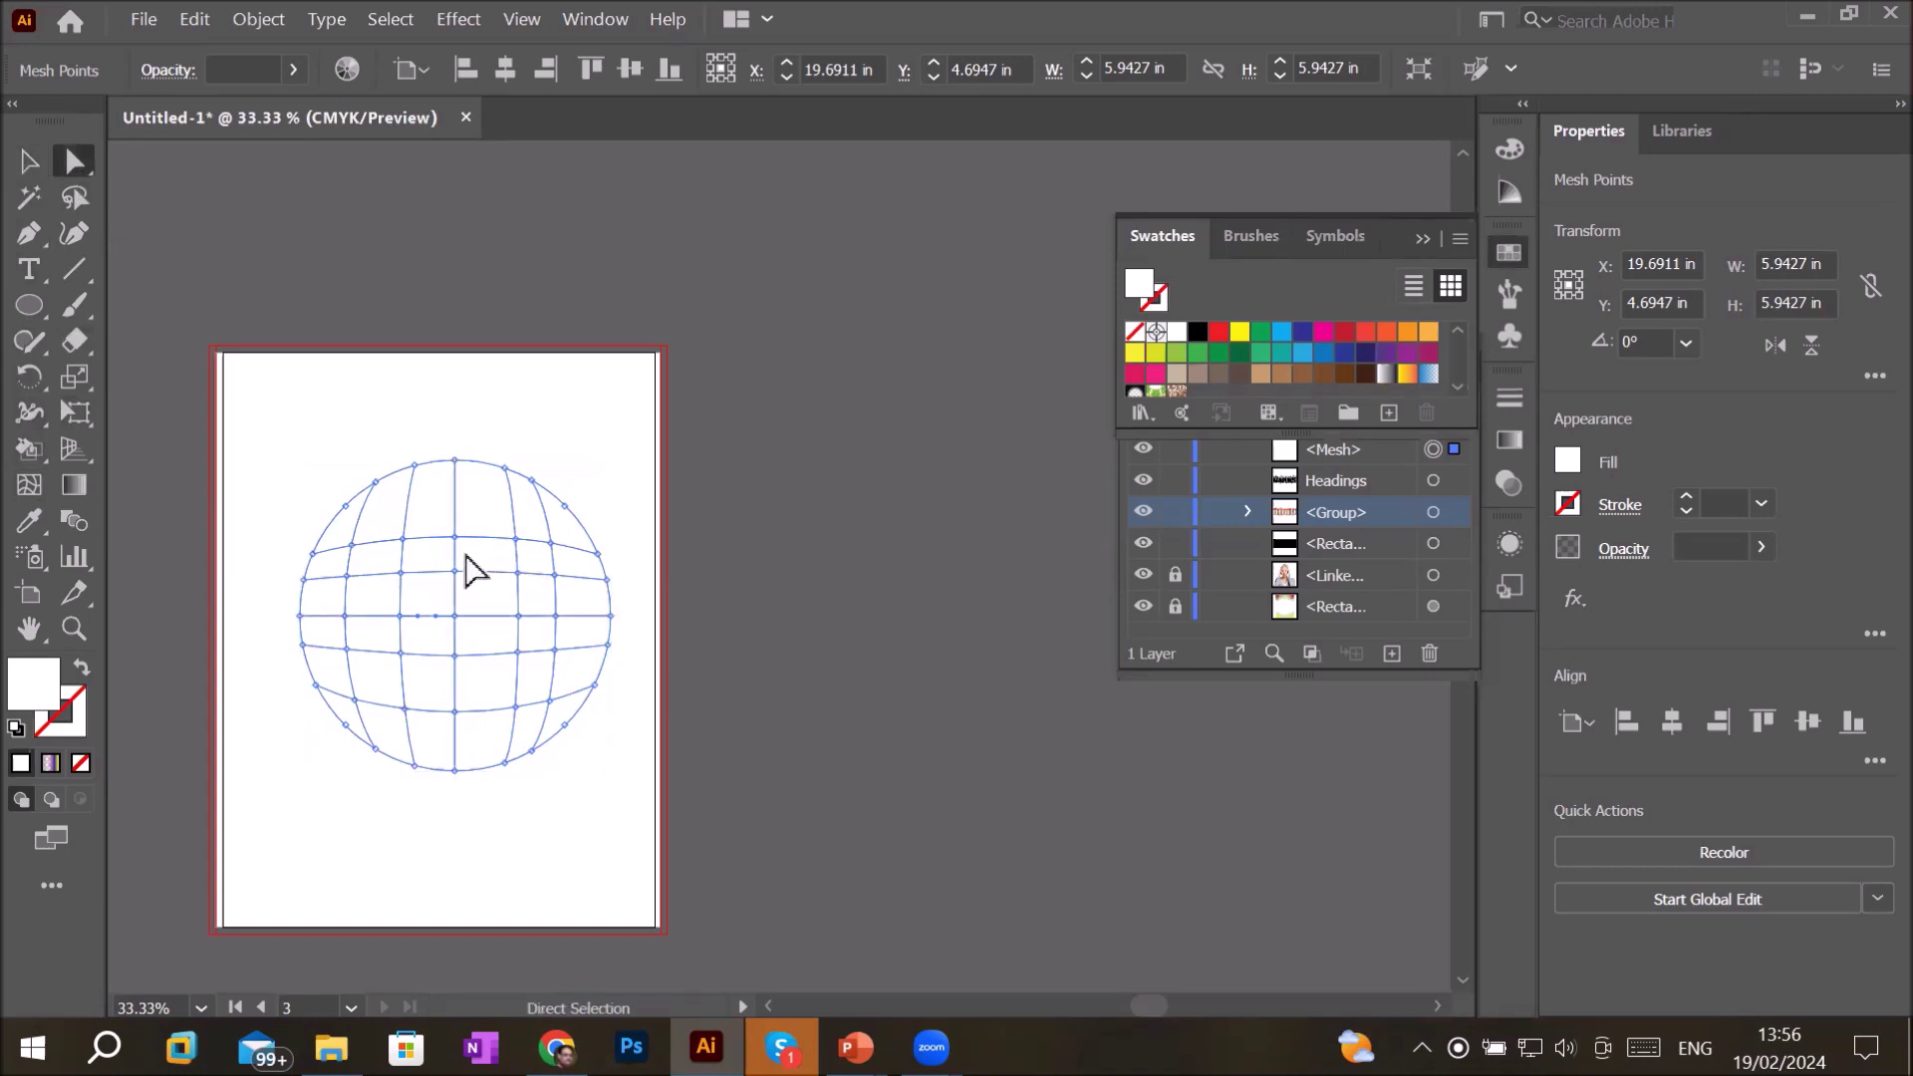
left_click(456, 618)
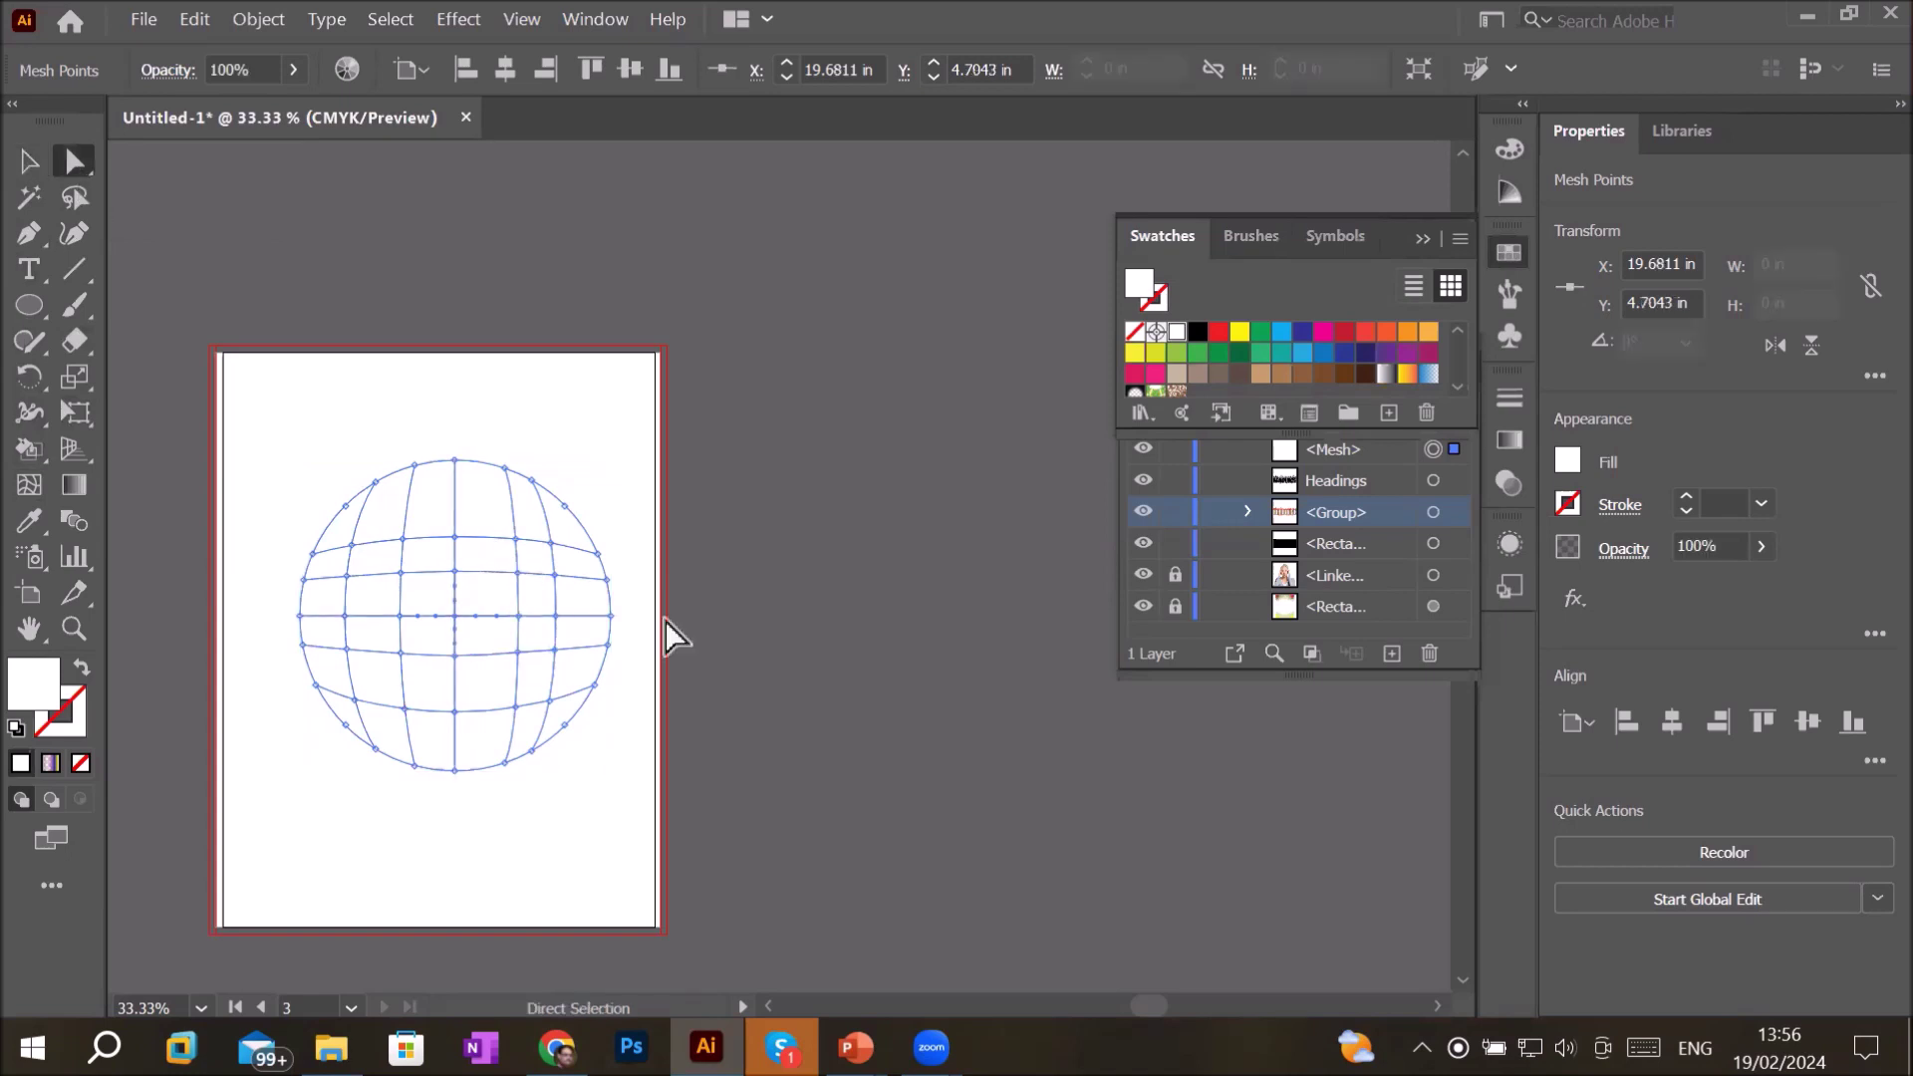
- Colour the sphere's centre mesh point CMYK Red
left_click(1217, 333)
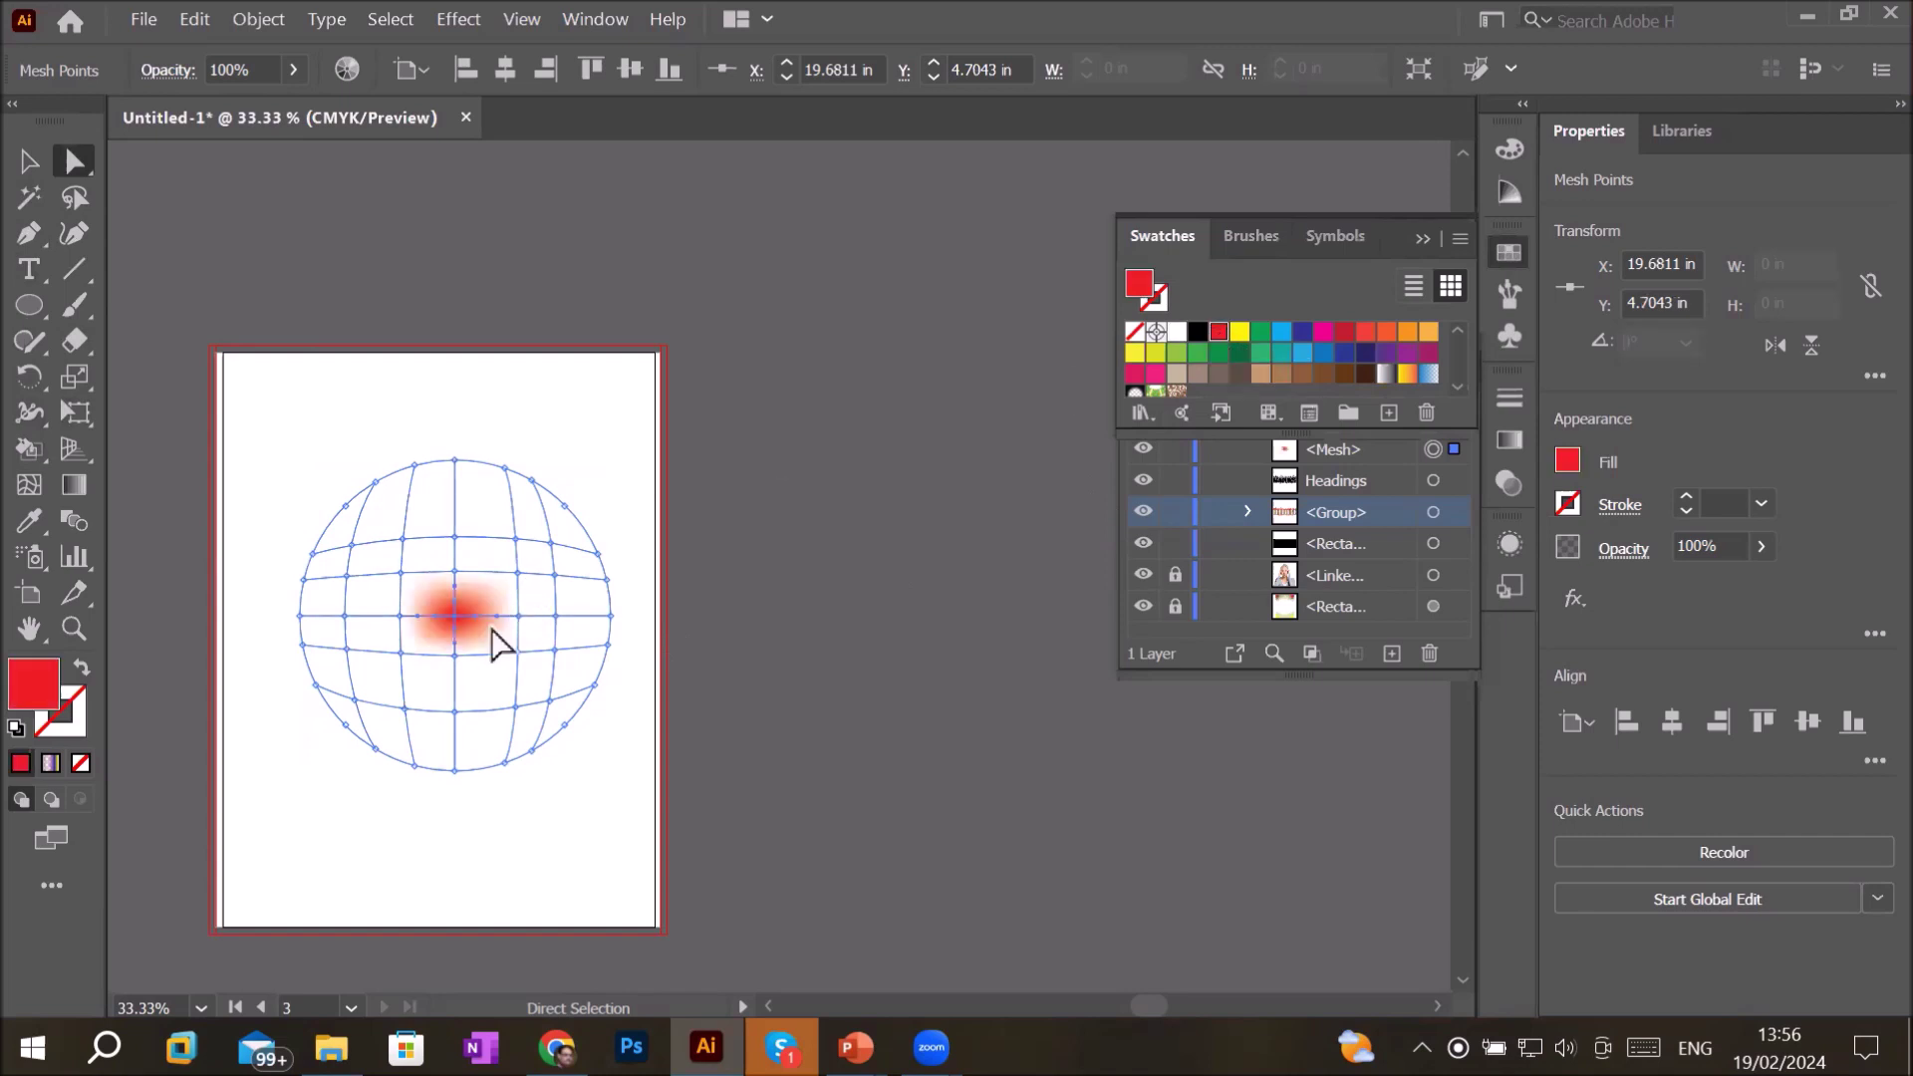
scroll(493, 633, "up", 2, "alt")
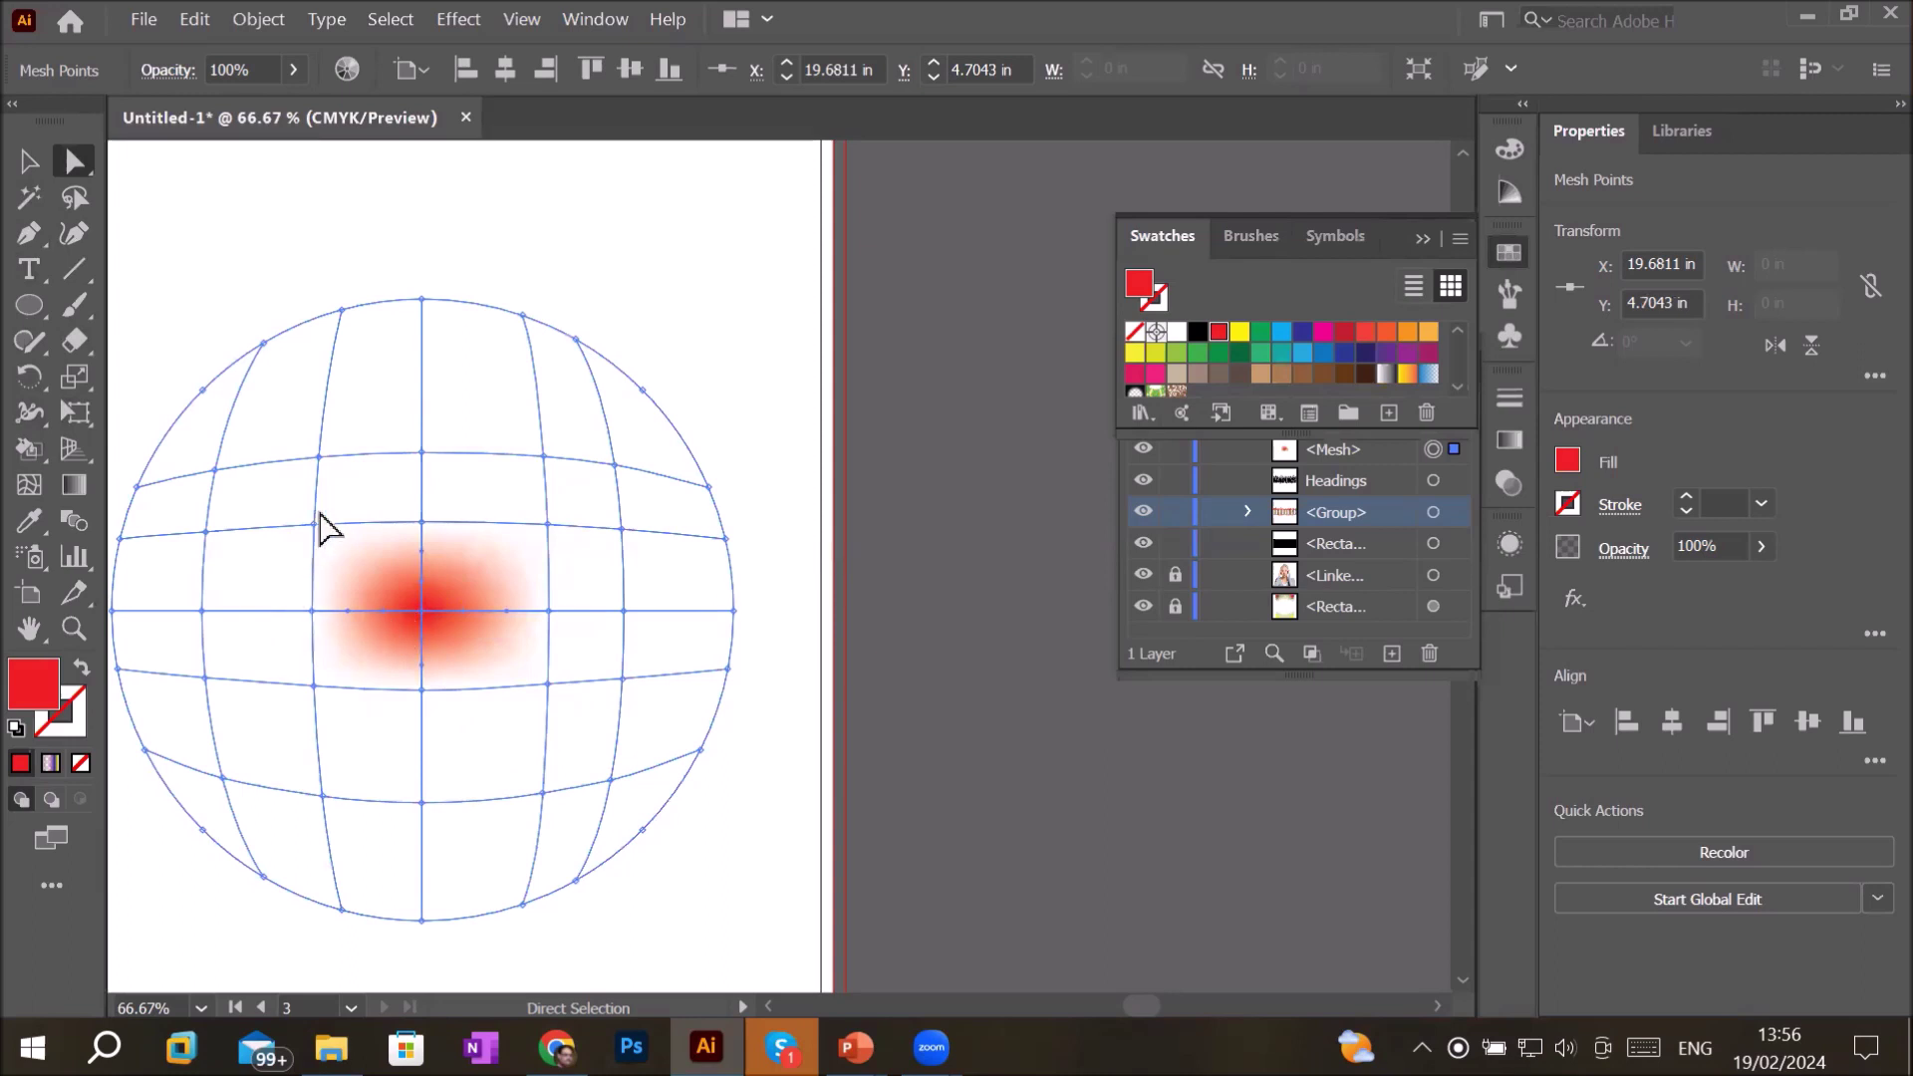
scroll(588, 638, "down", 2, "alt")
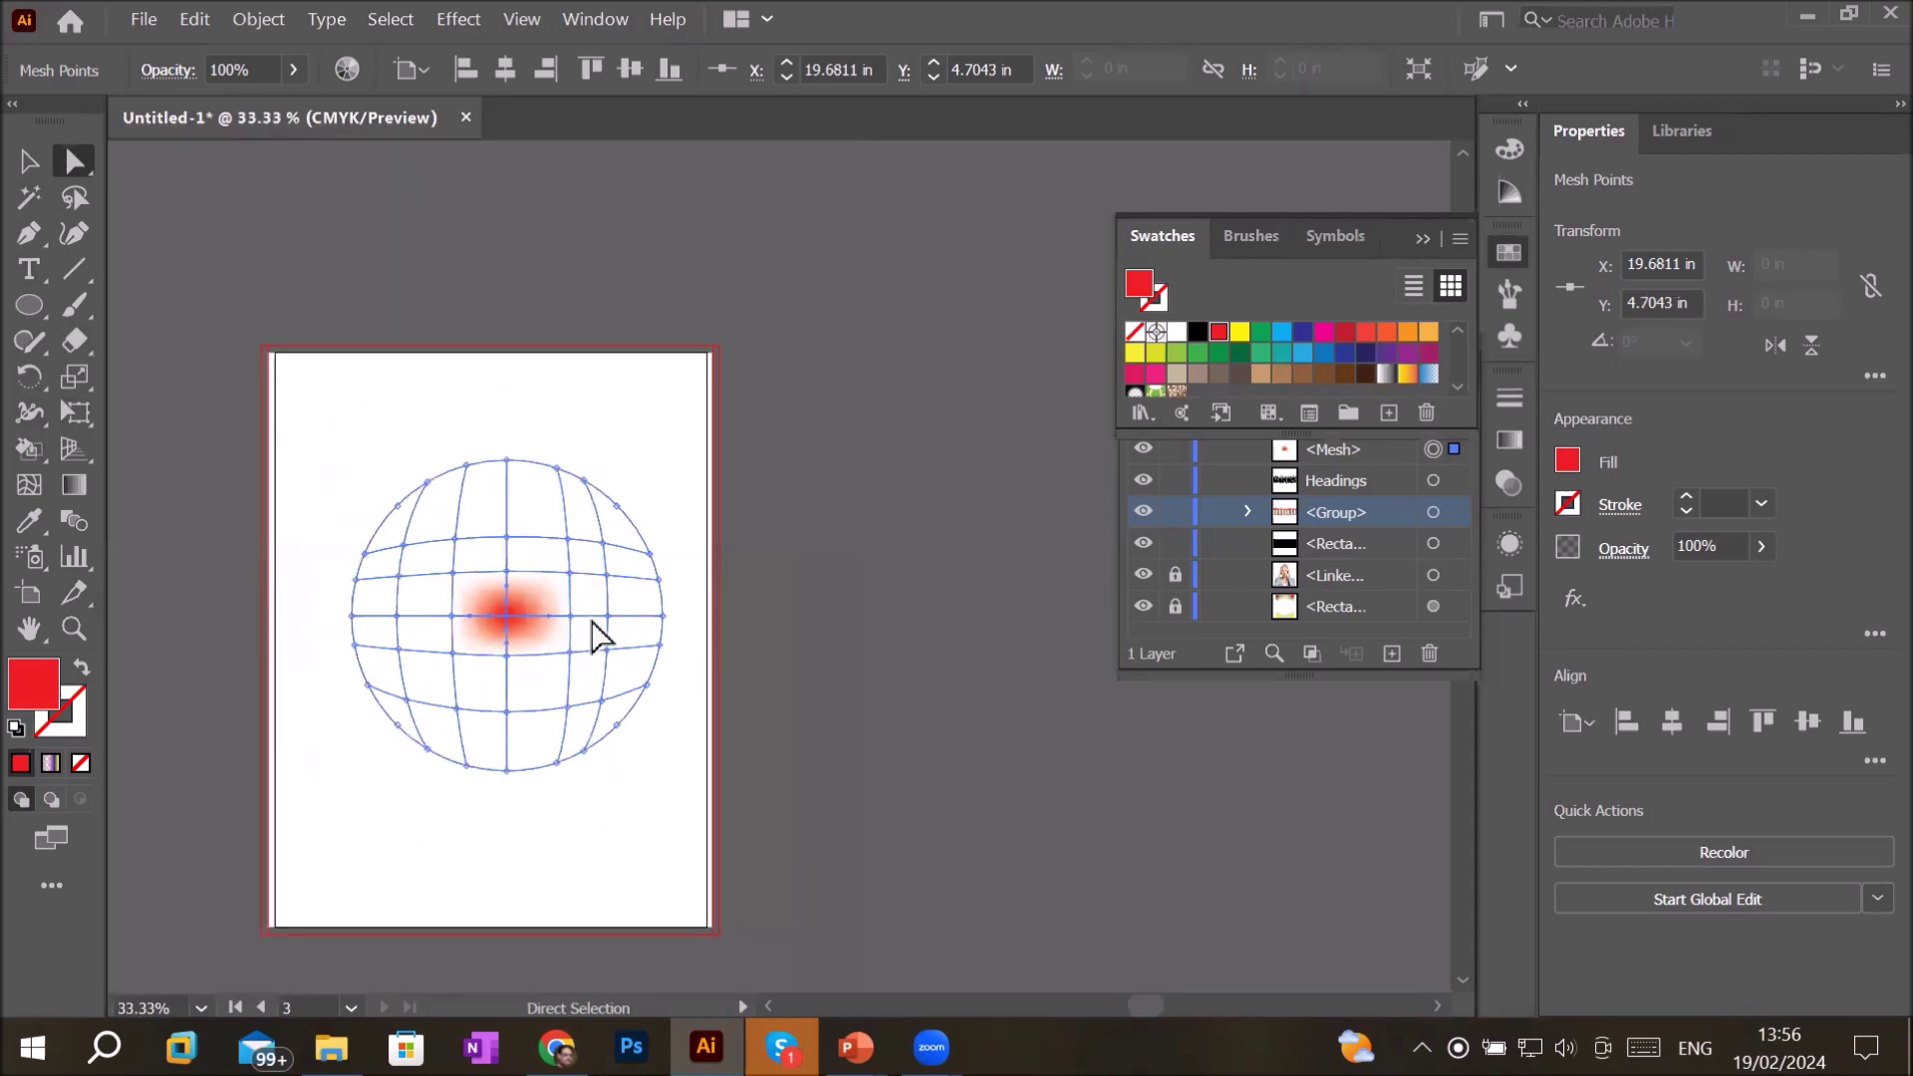
- Select the mesh points along the sphere's left side and colour them CMYK Cyan
left_click(403, 547)
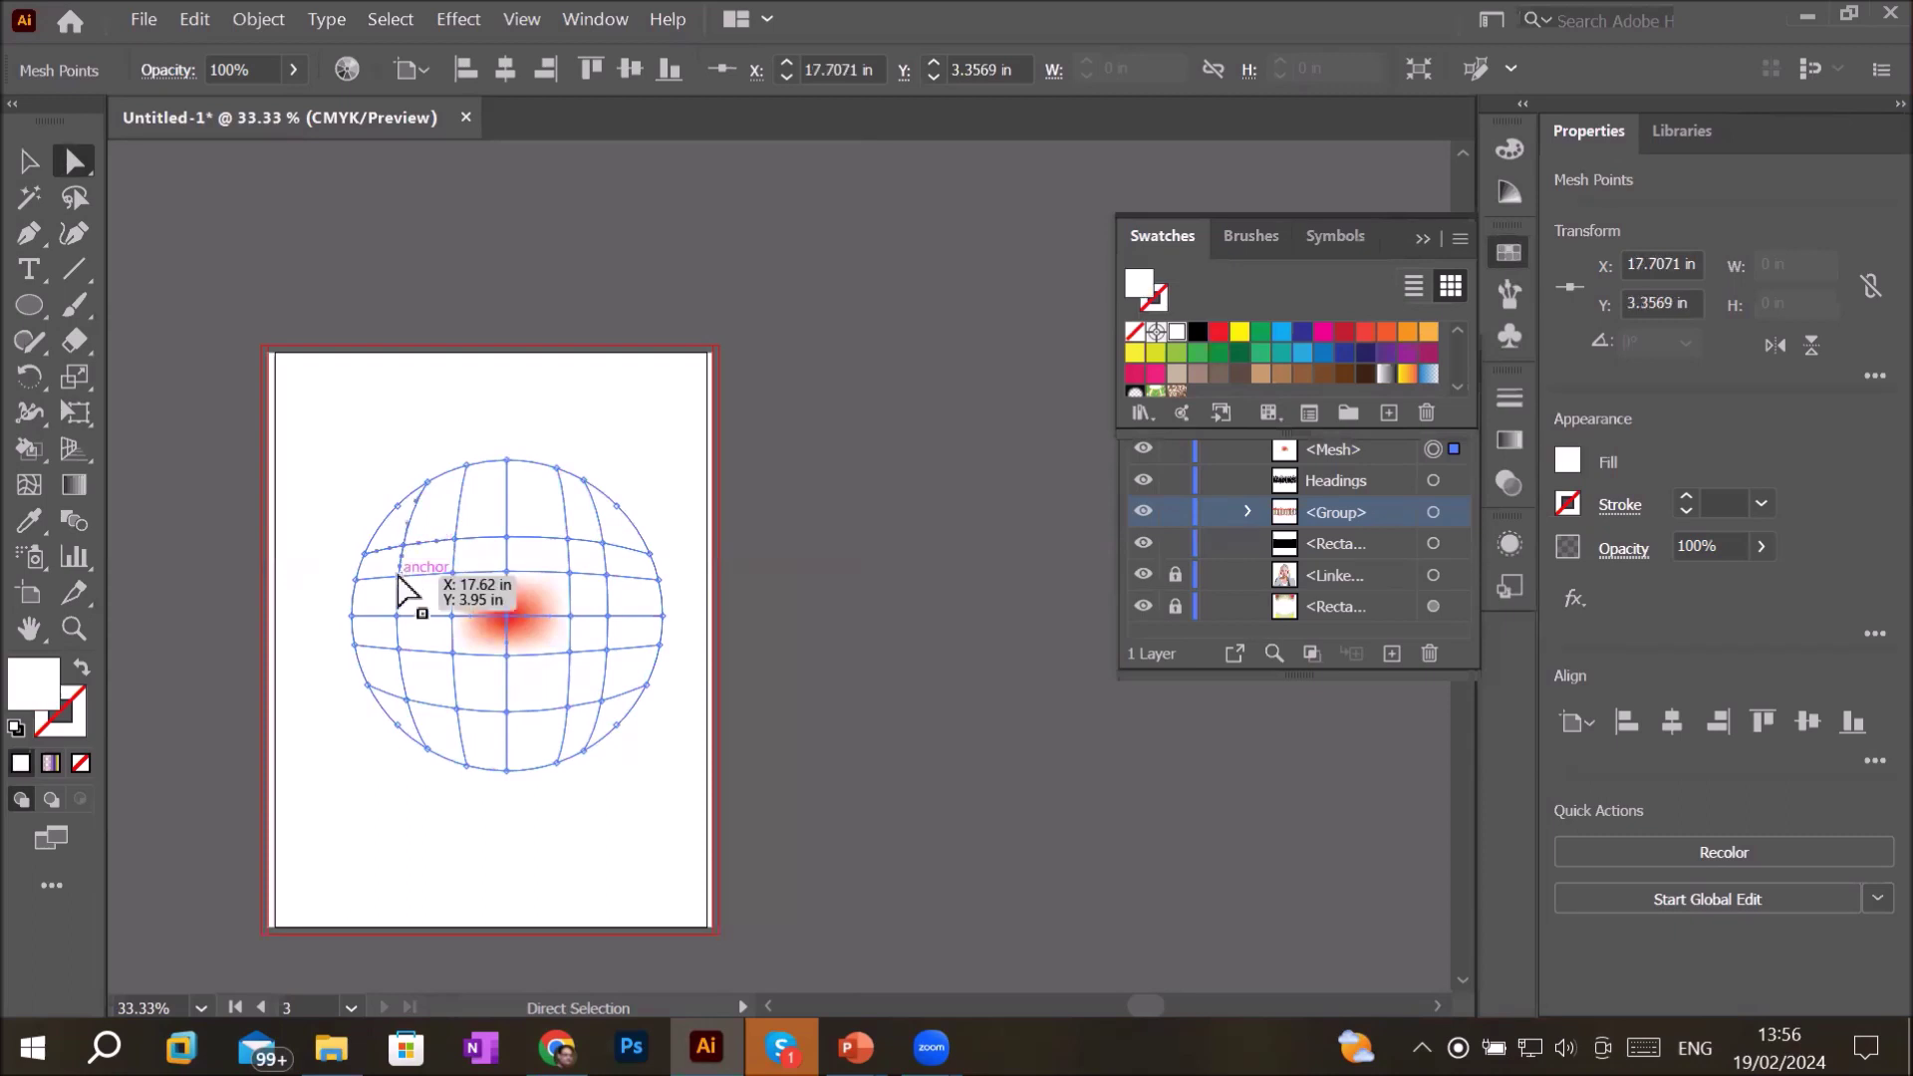
left_click(406, 623)
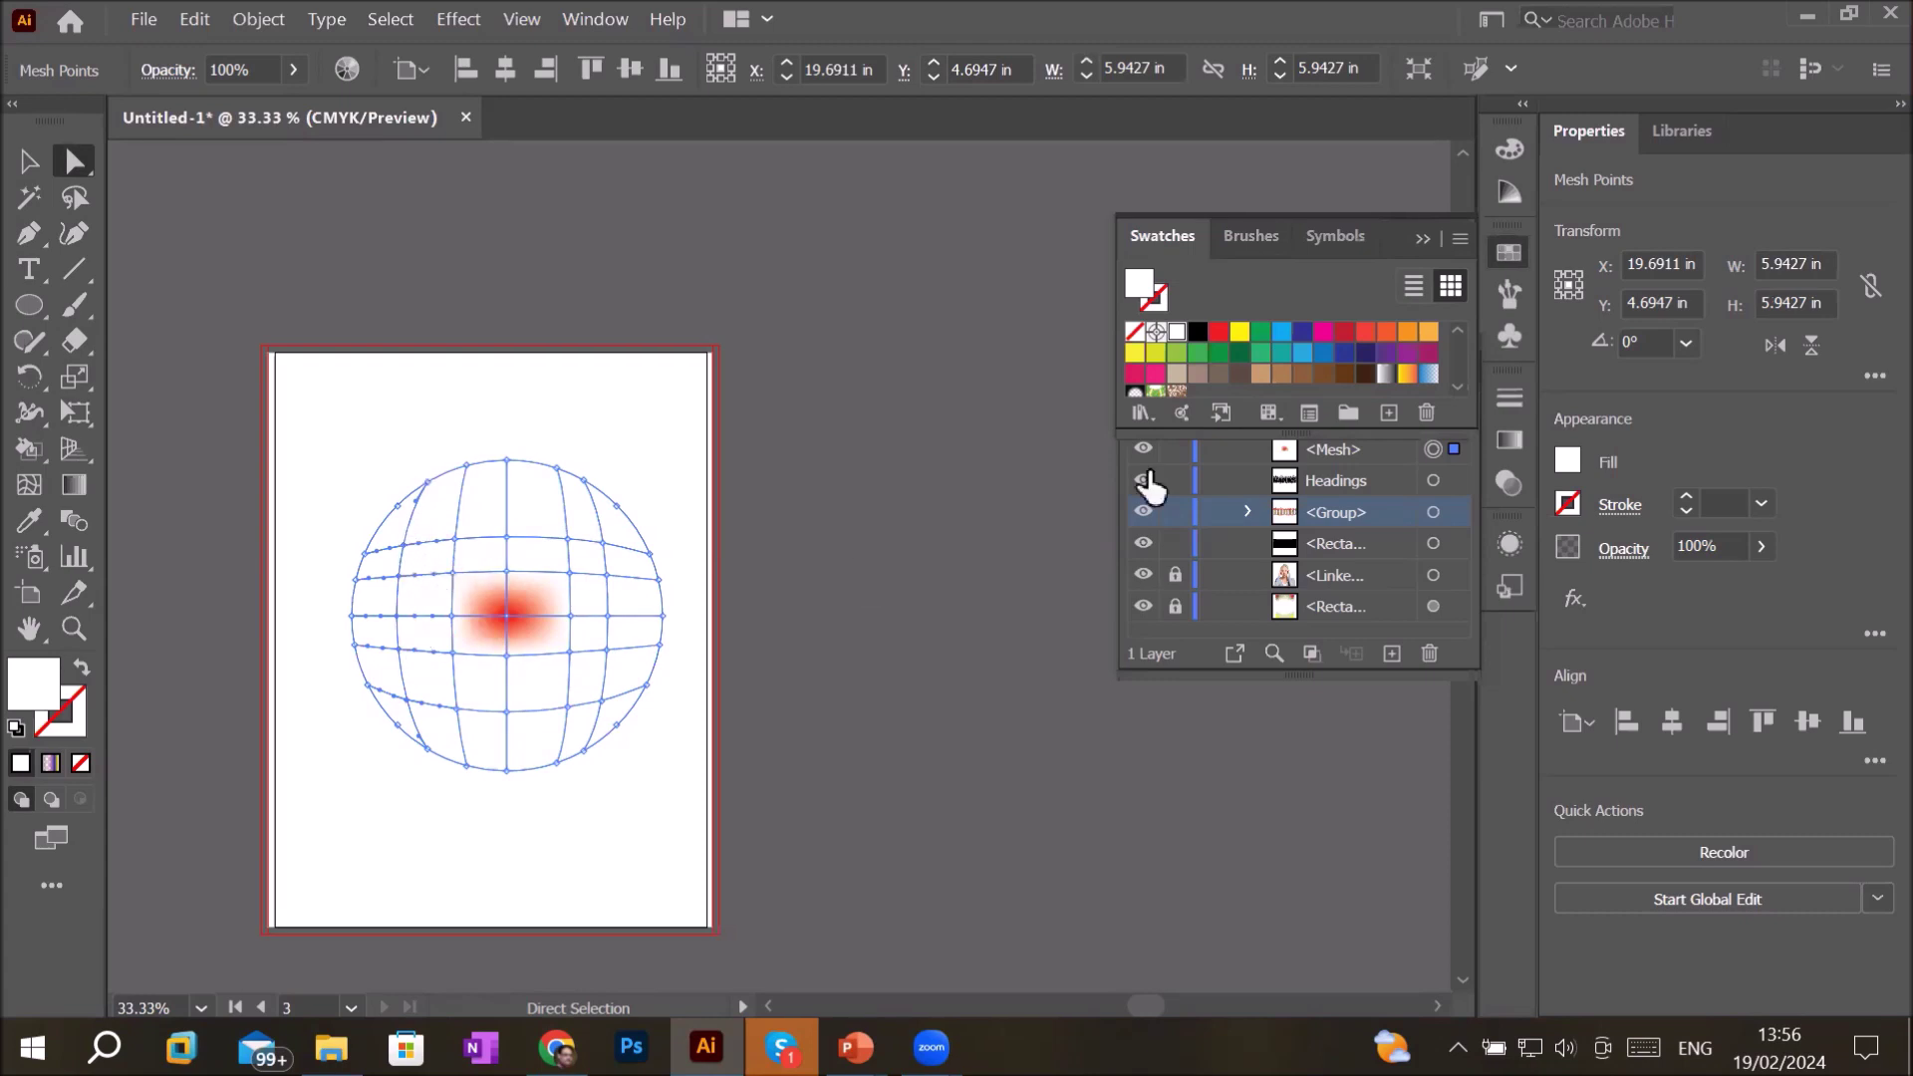
left_click(1280, 333)
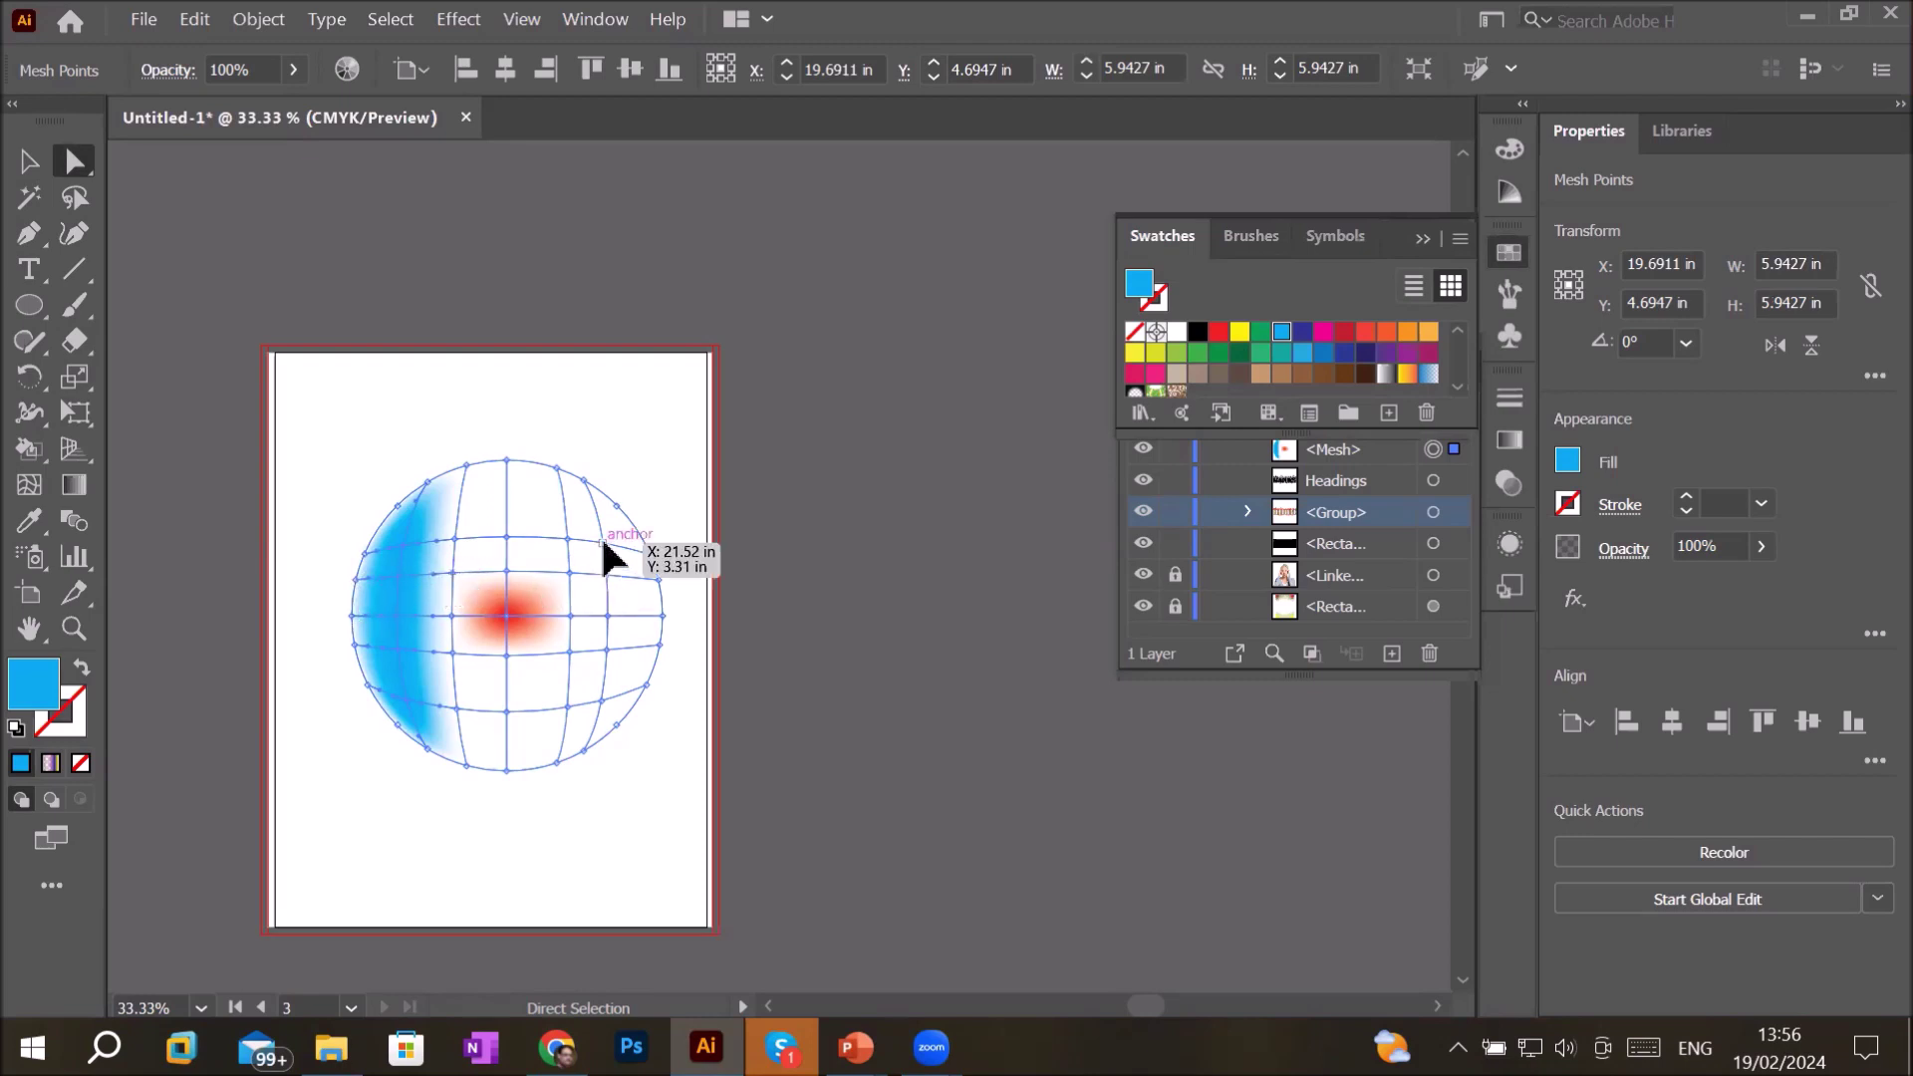
- Drag a mesh point on the sphere's right side lower to bend its grid lines
left_click_drag(604, 544, 610, 580)
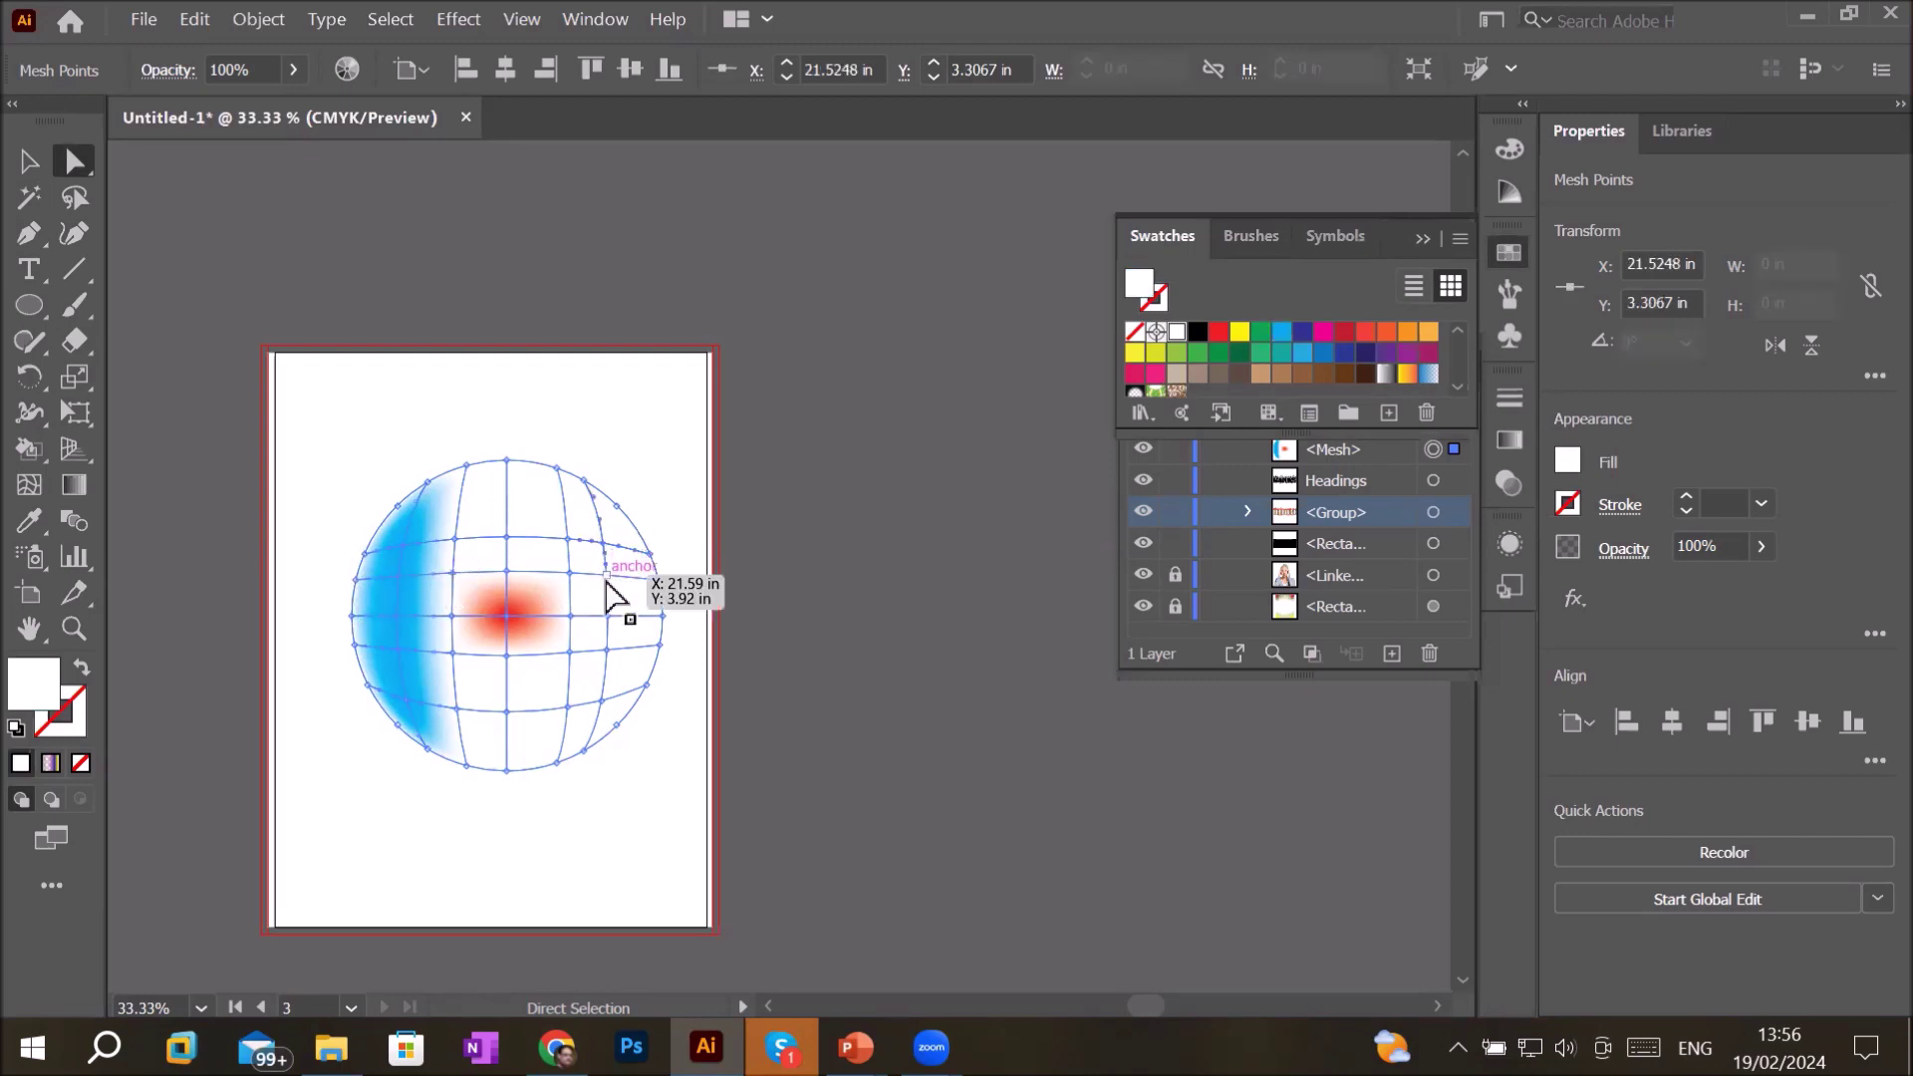
left_click_drag(606, 578, 606, 576)
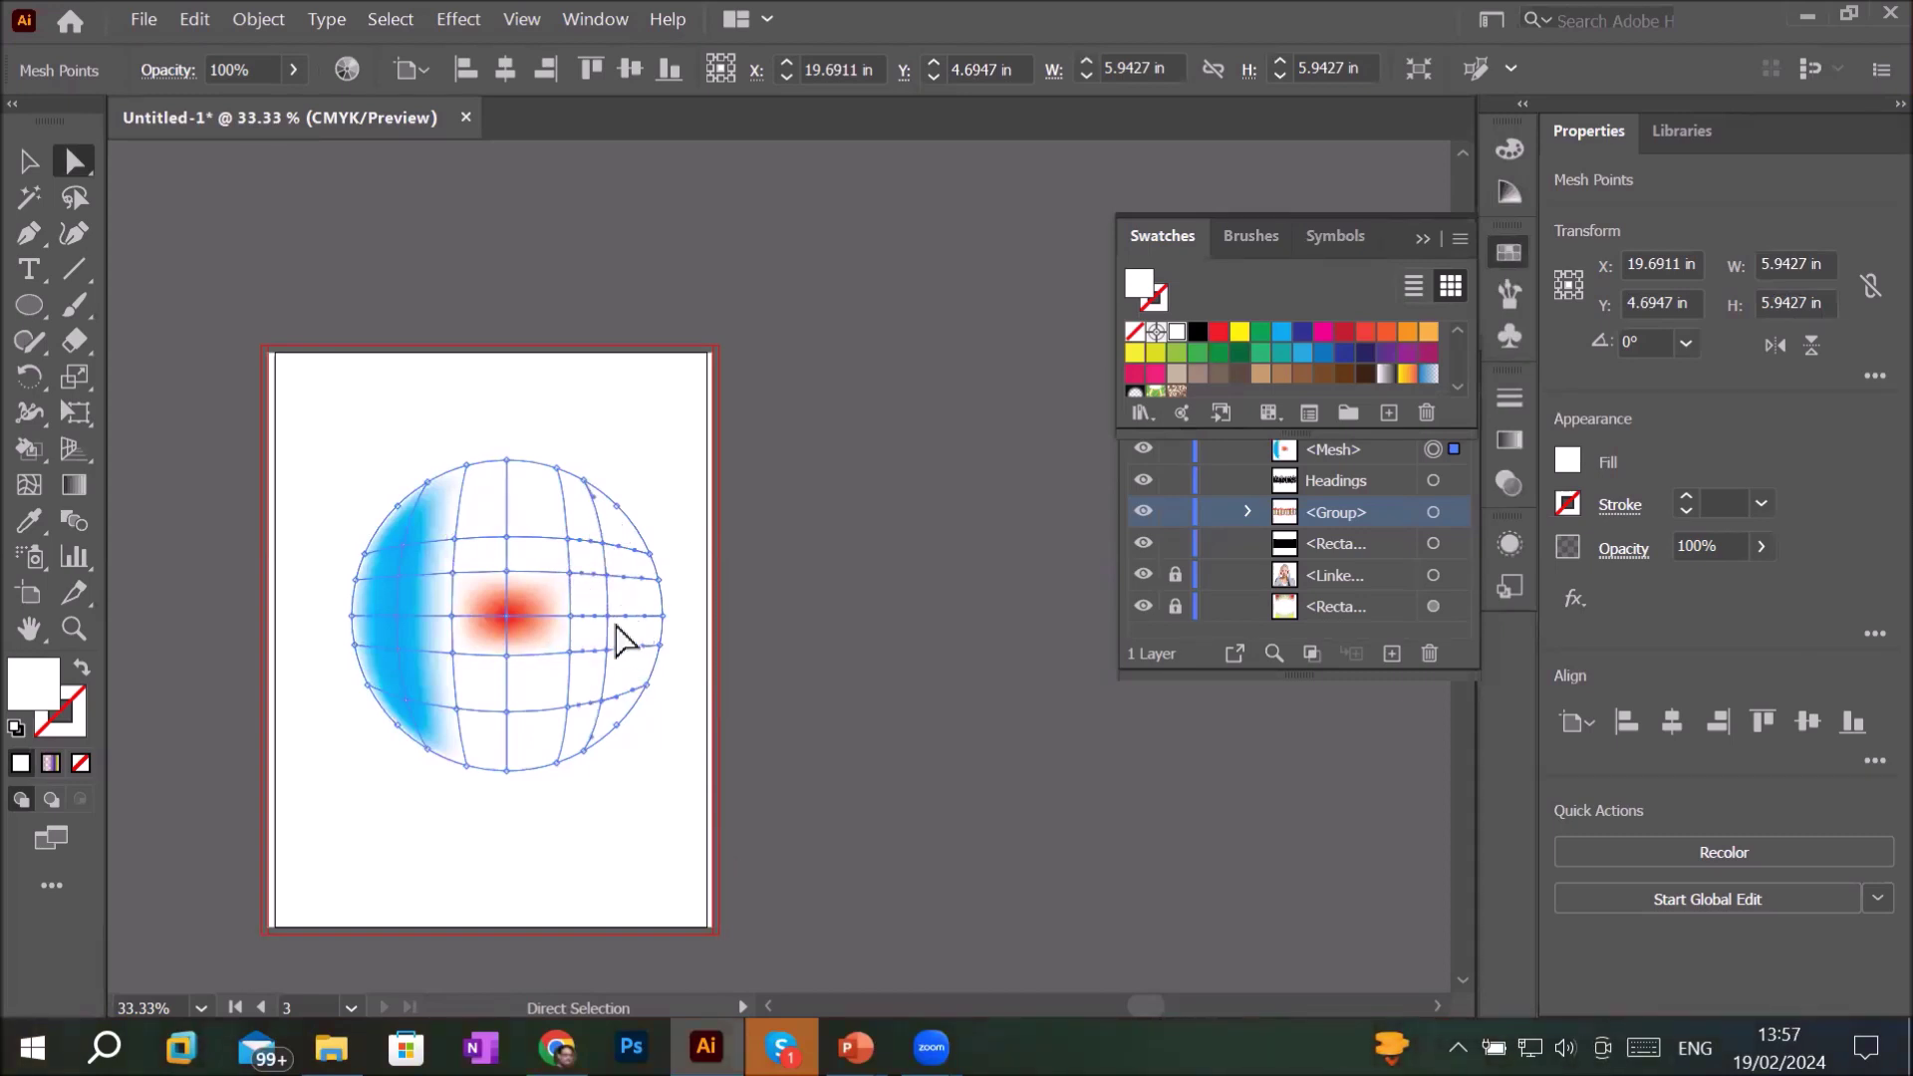
- Shade the sphere's right-side mesh points Black, nudge the right edge, and preview the result
left_click(1197, 334)
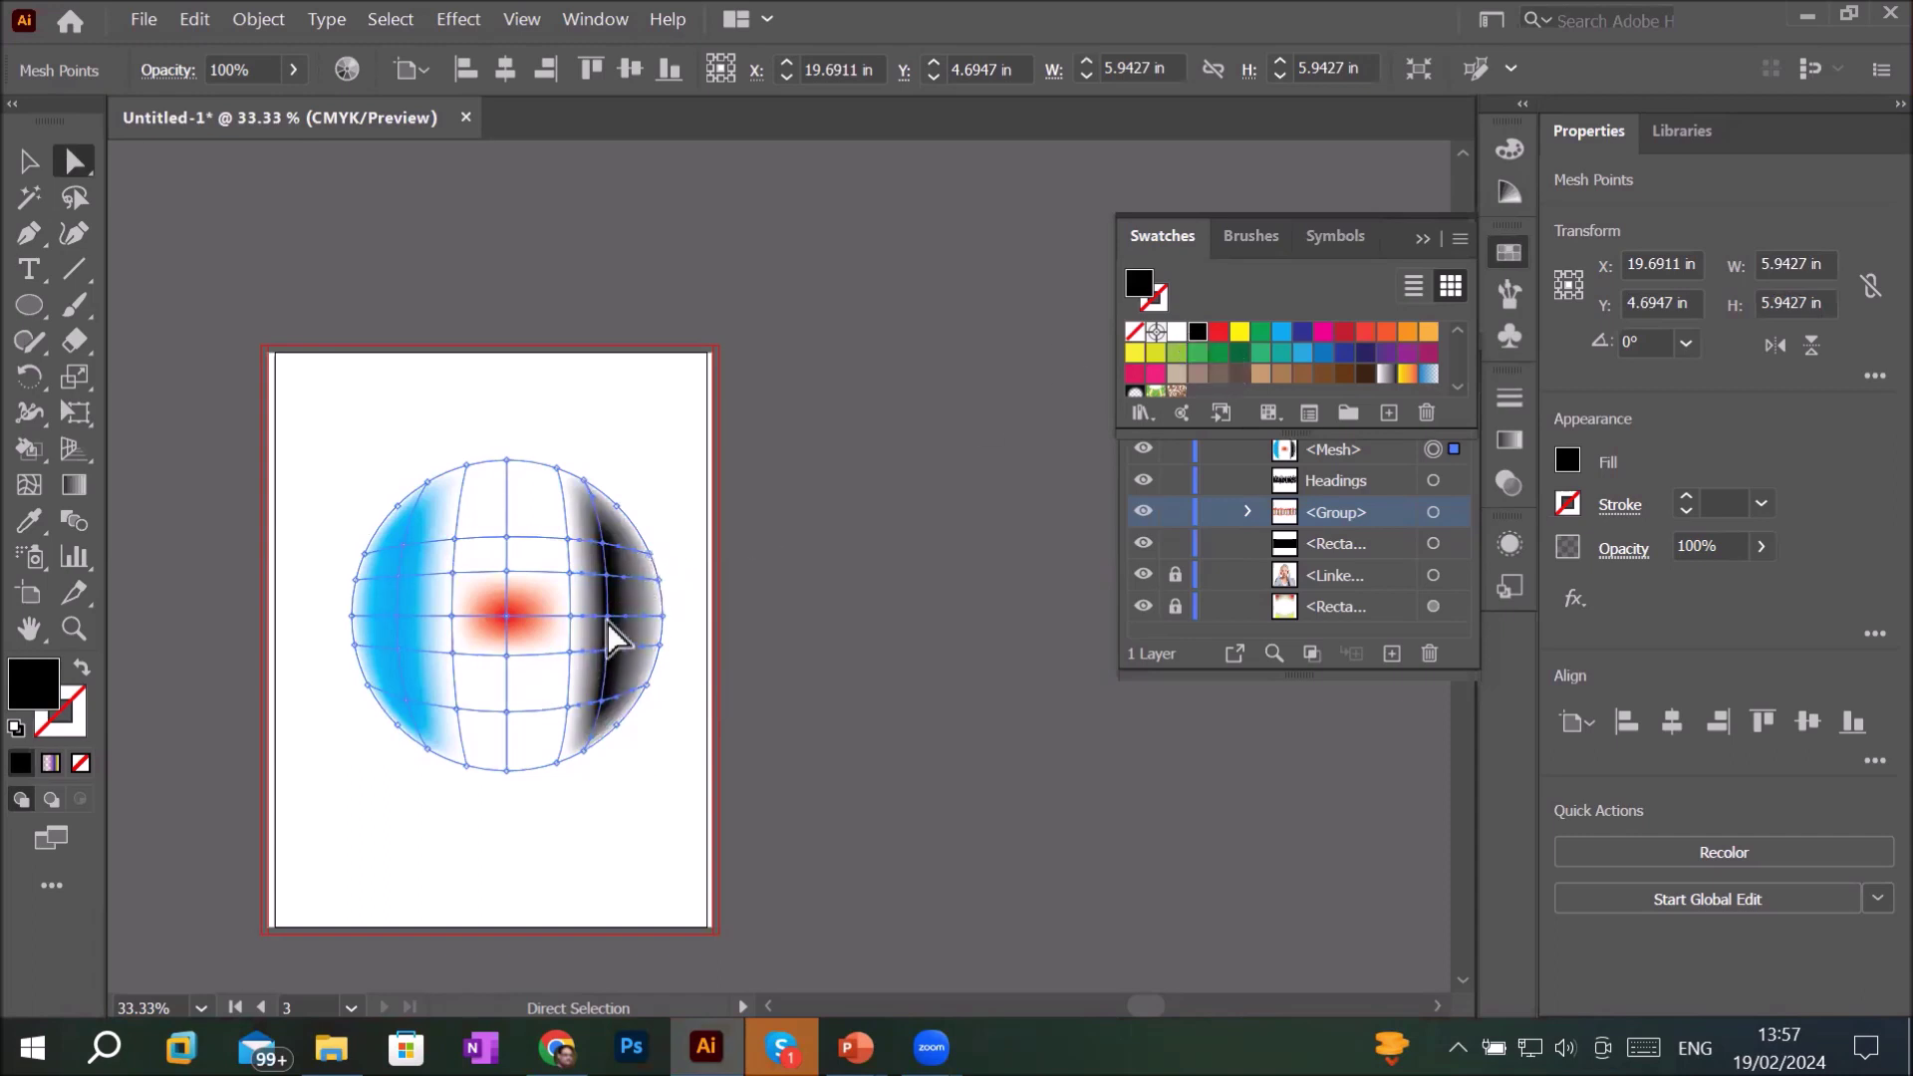
left_click_drag(607, 622, 667, 637)
left_click(312, 399)
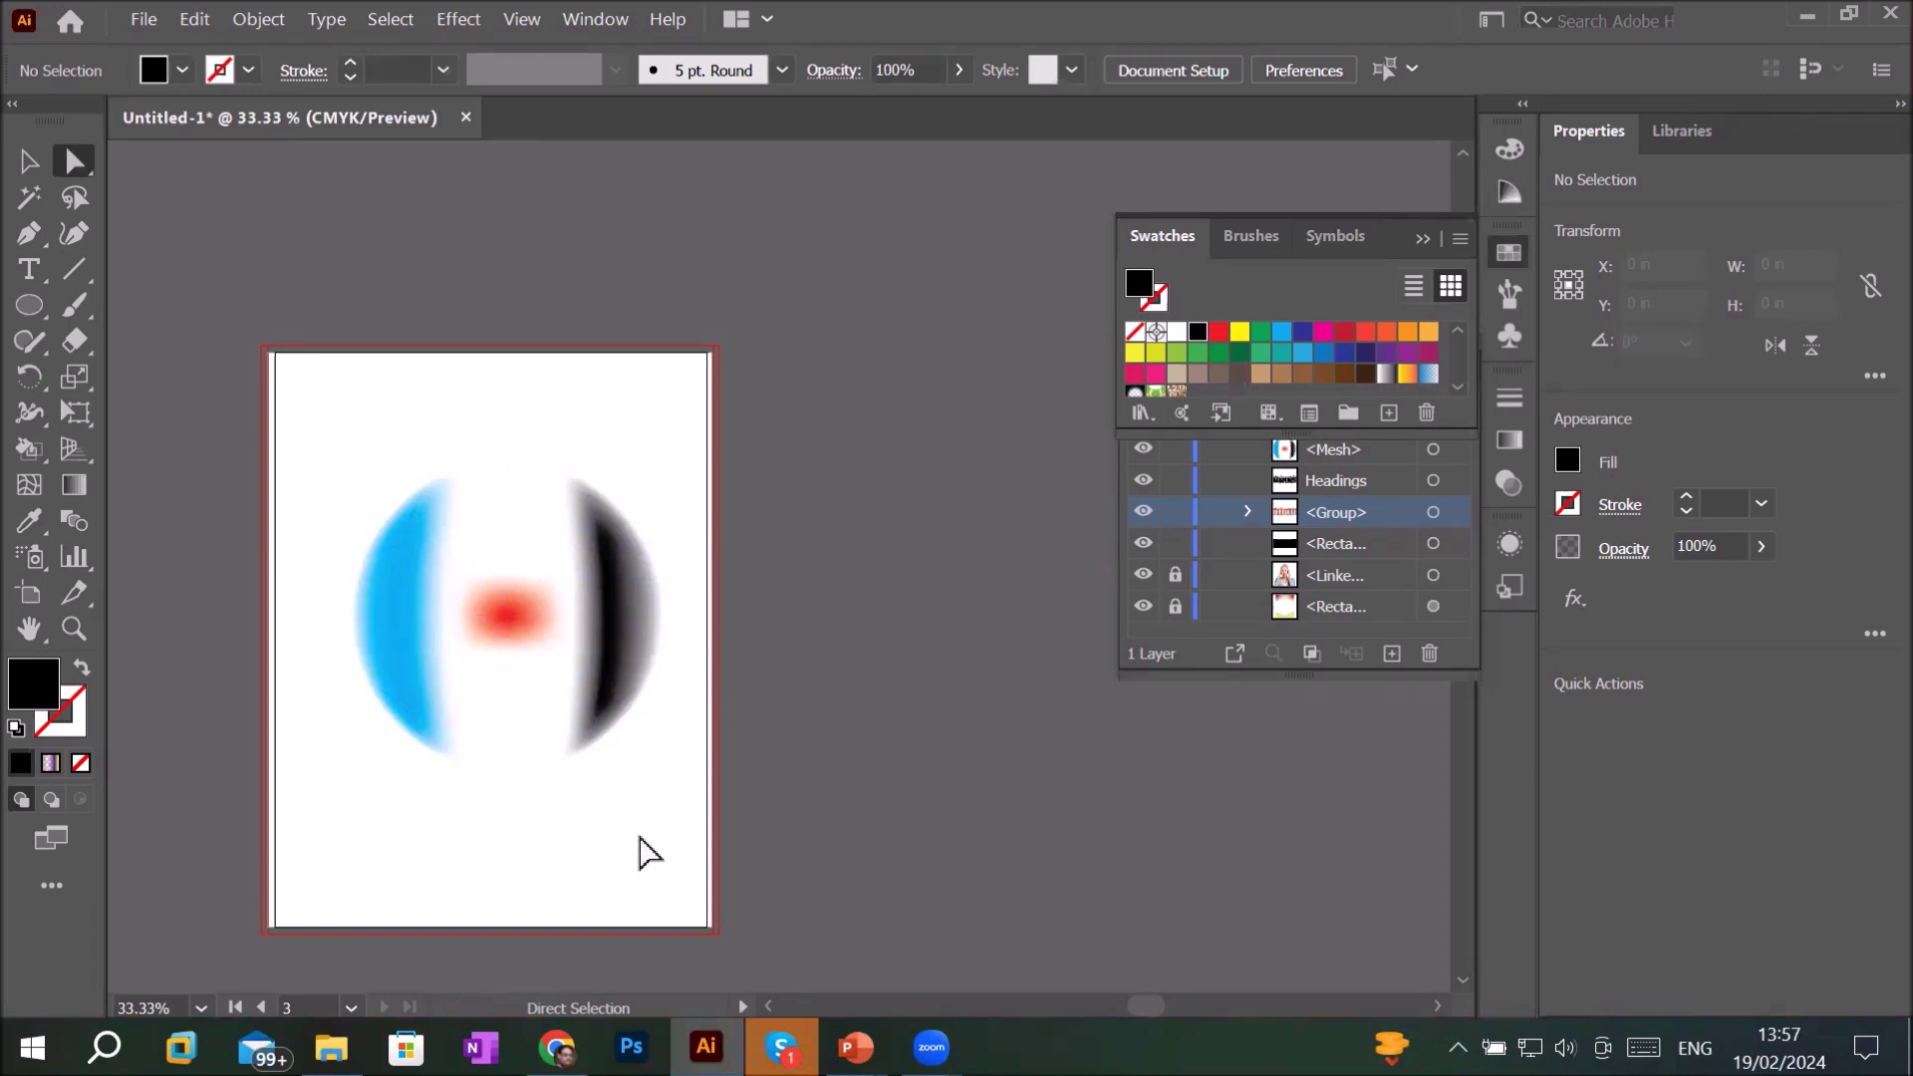
left_click(630, 727)
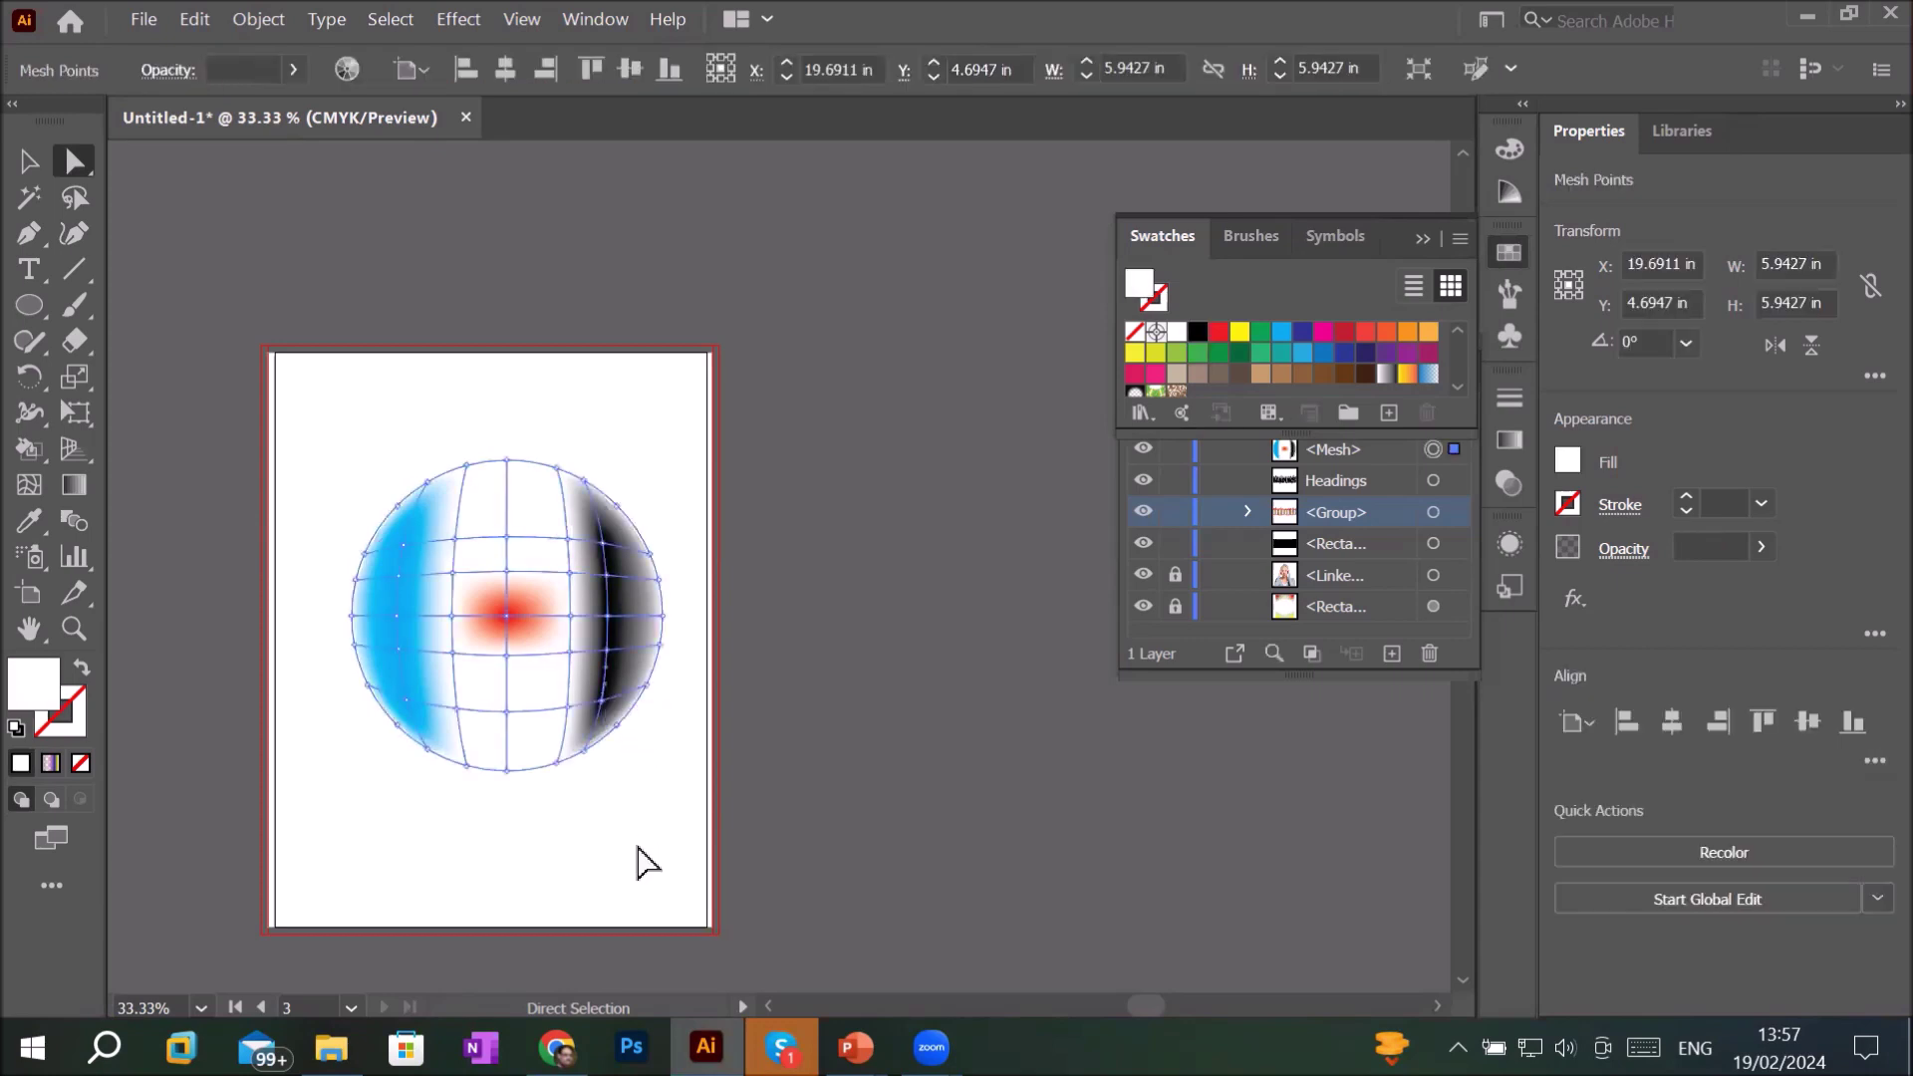
- Move the shaded mesh sphere higher on the artboard and select a mesh point on it
left_click(646, 859)
left_click_drag(619, 702, 598, 543)
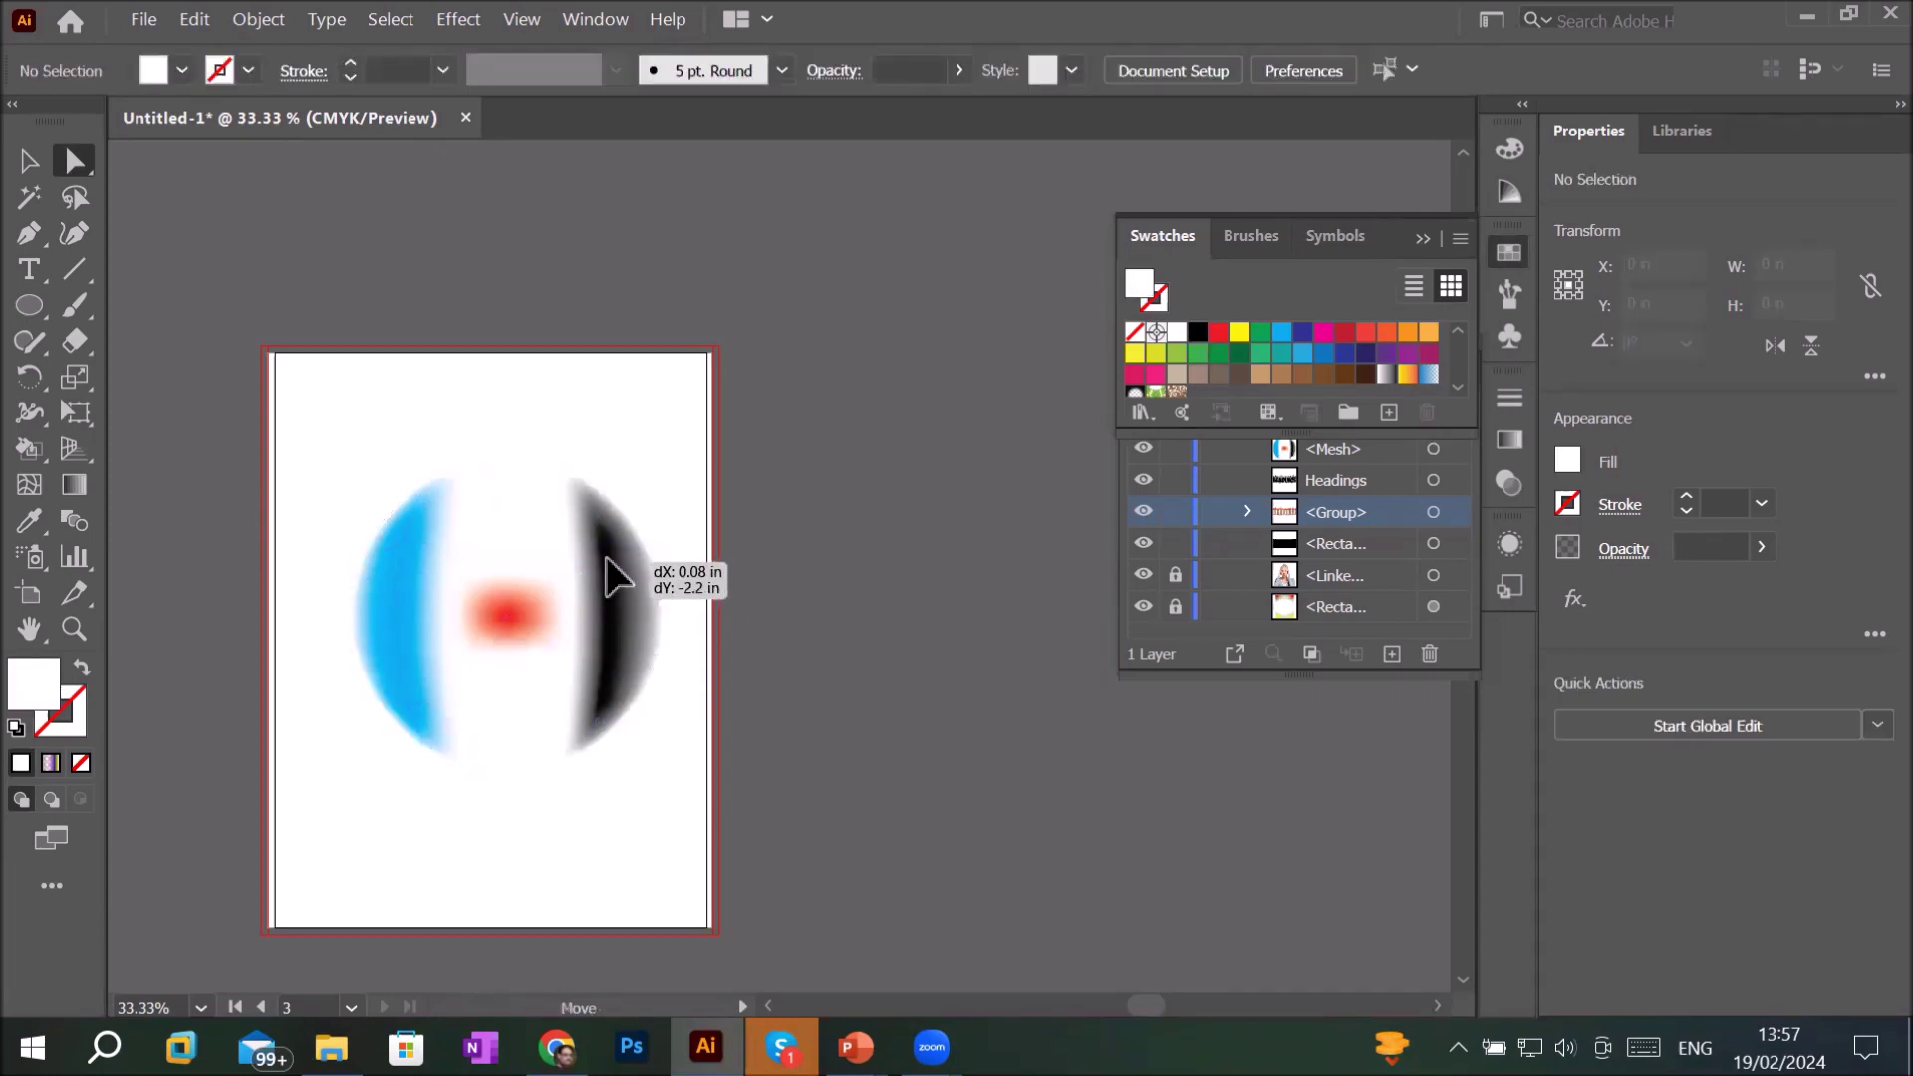
left_click(29, 161)
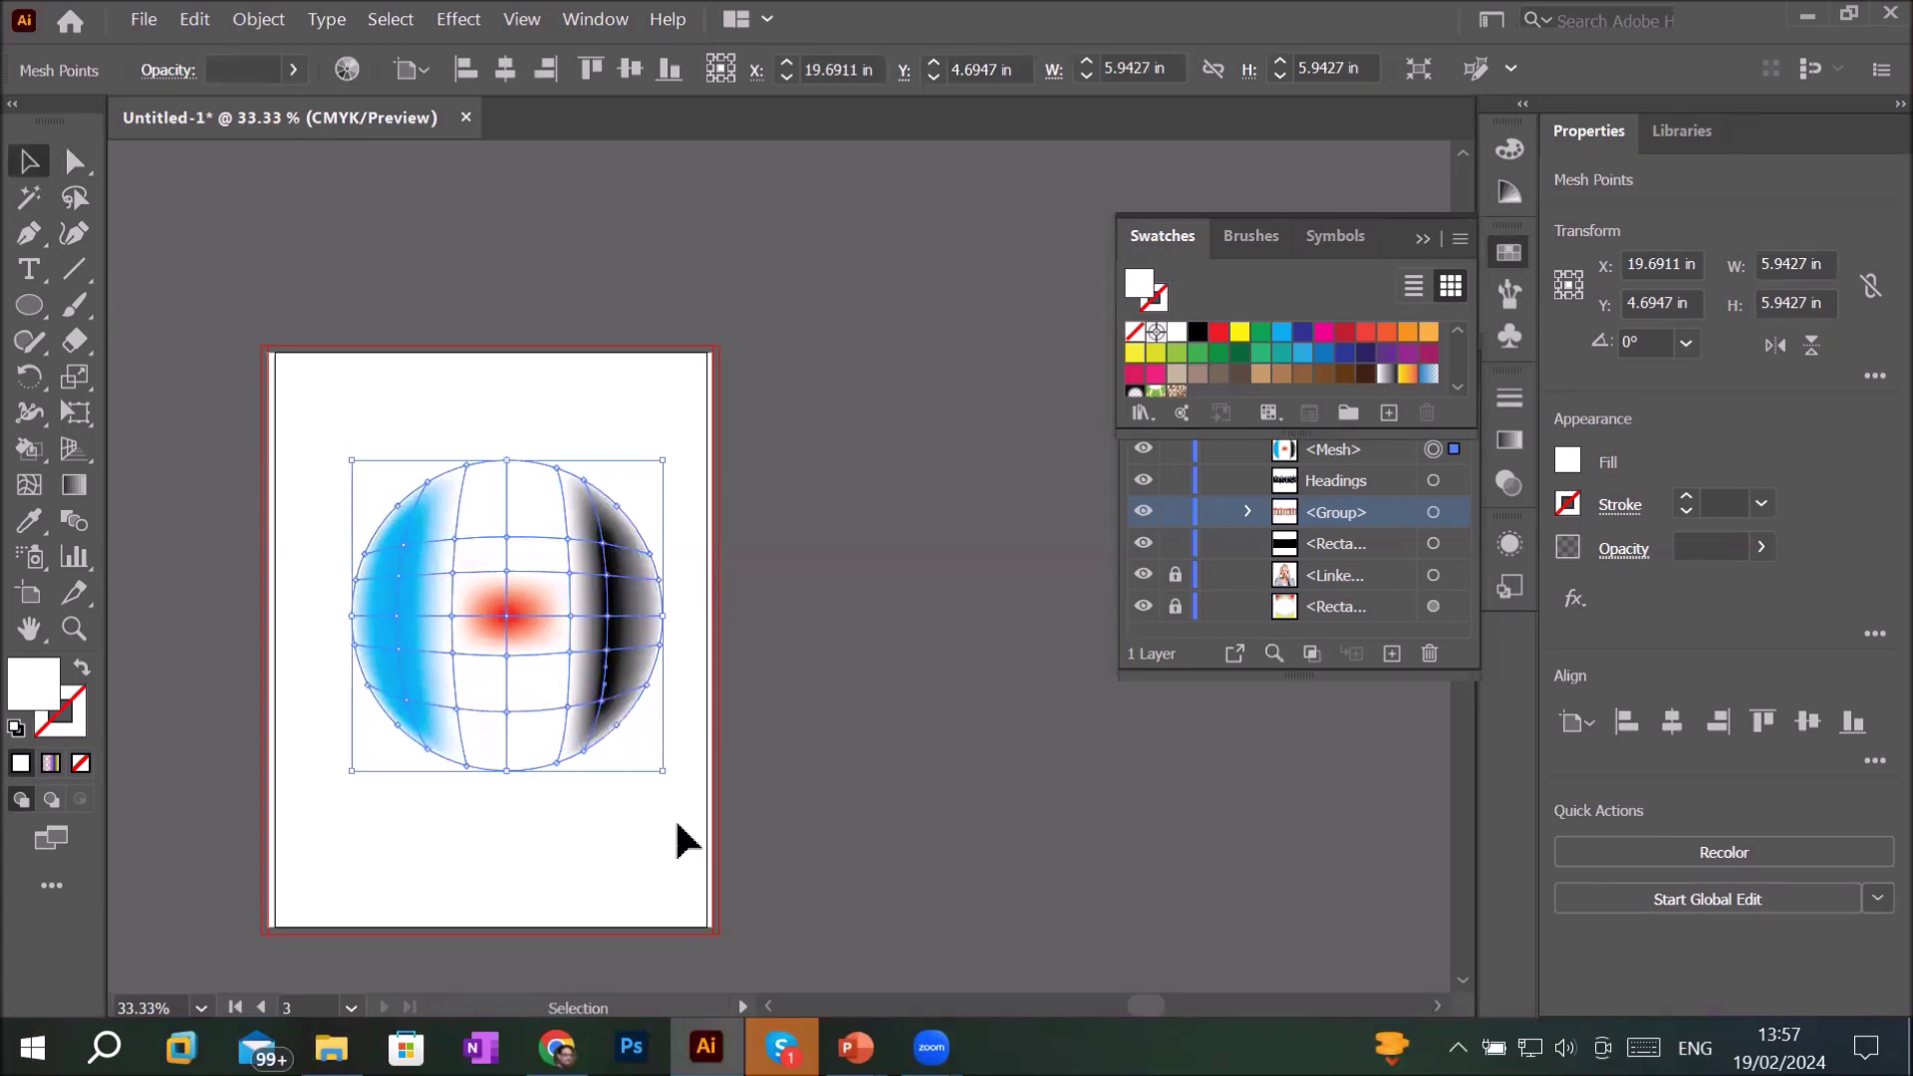
left_click(29, 490)
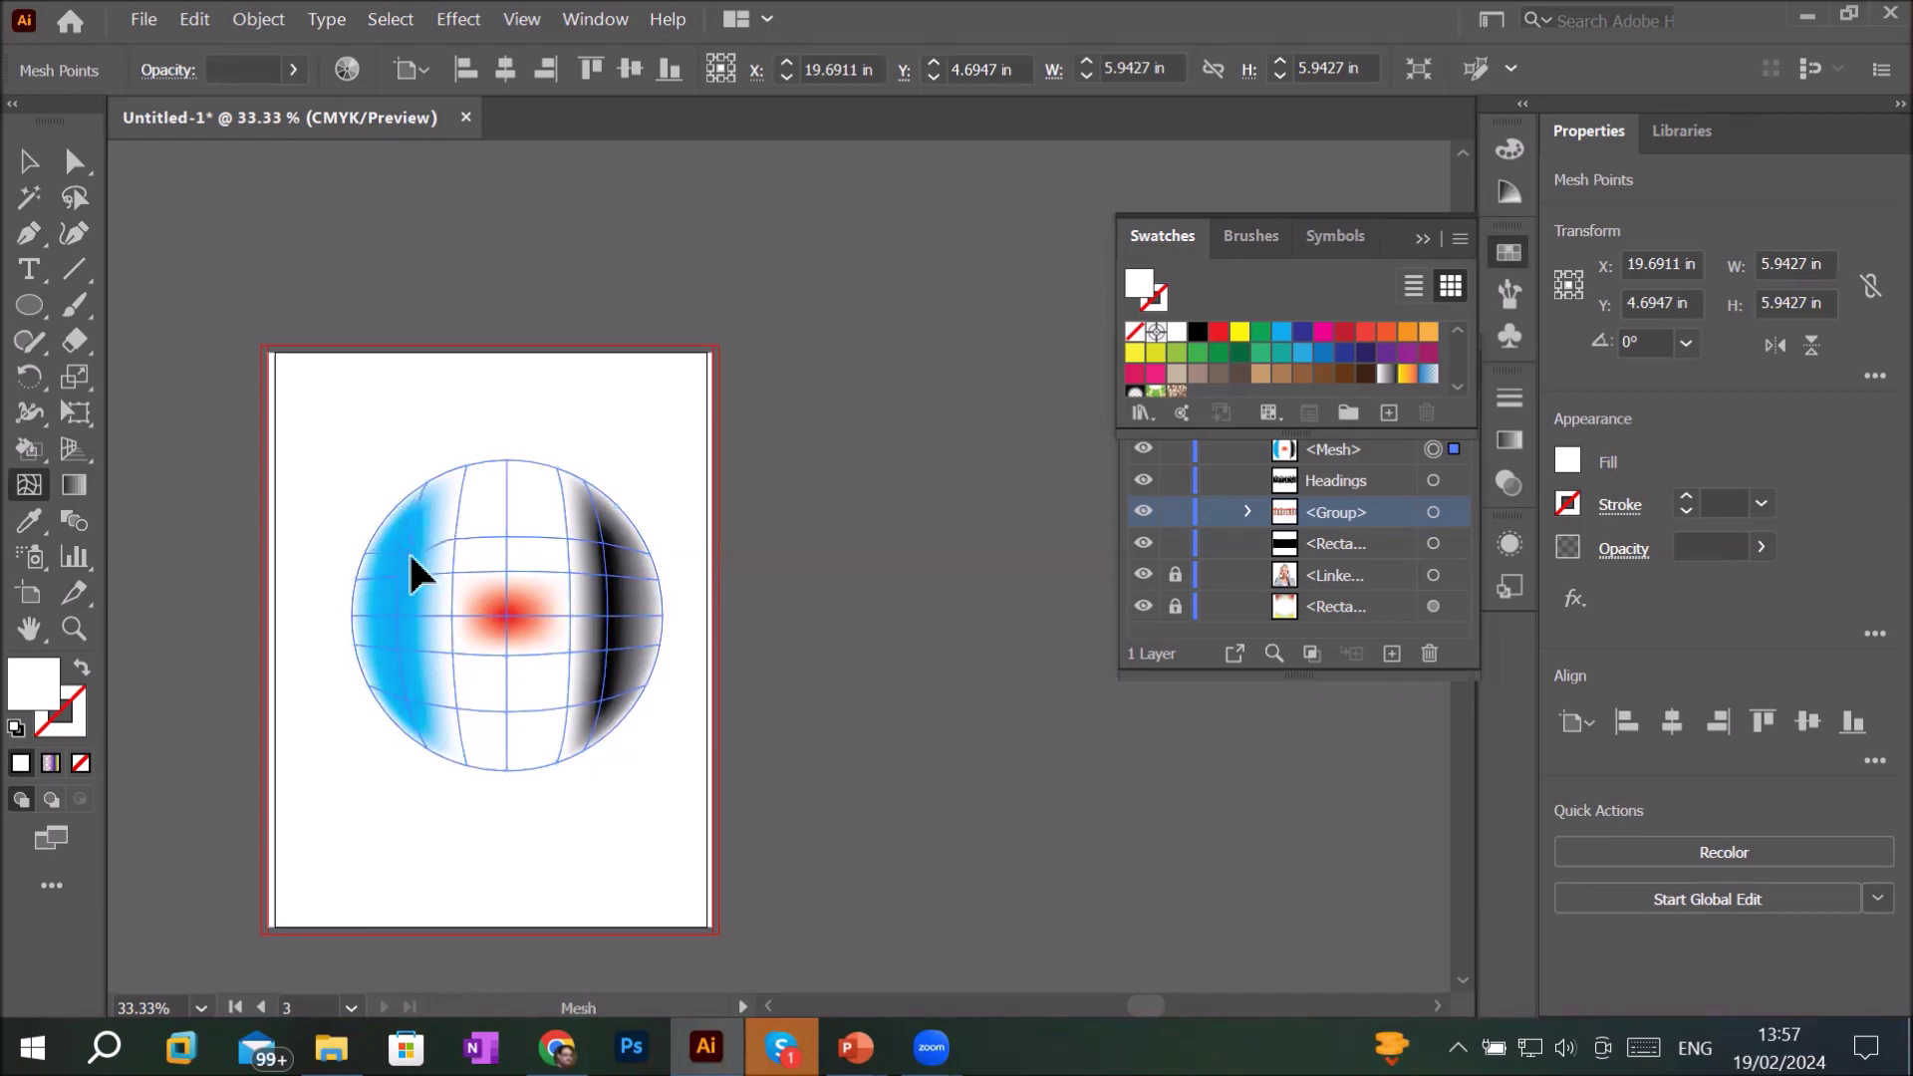
left_click(419, 544)
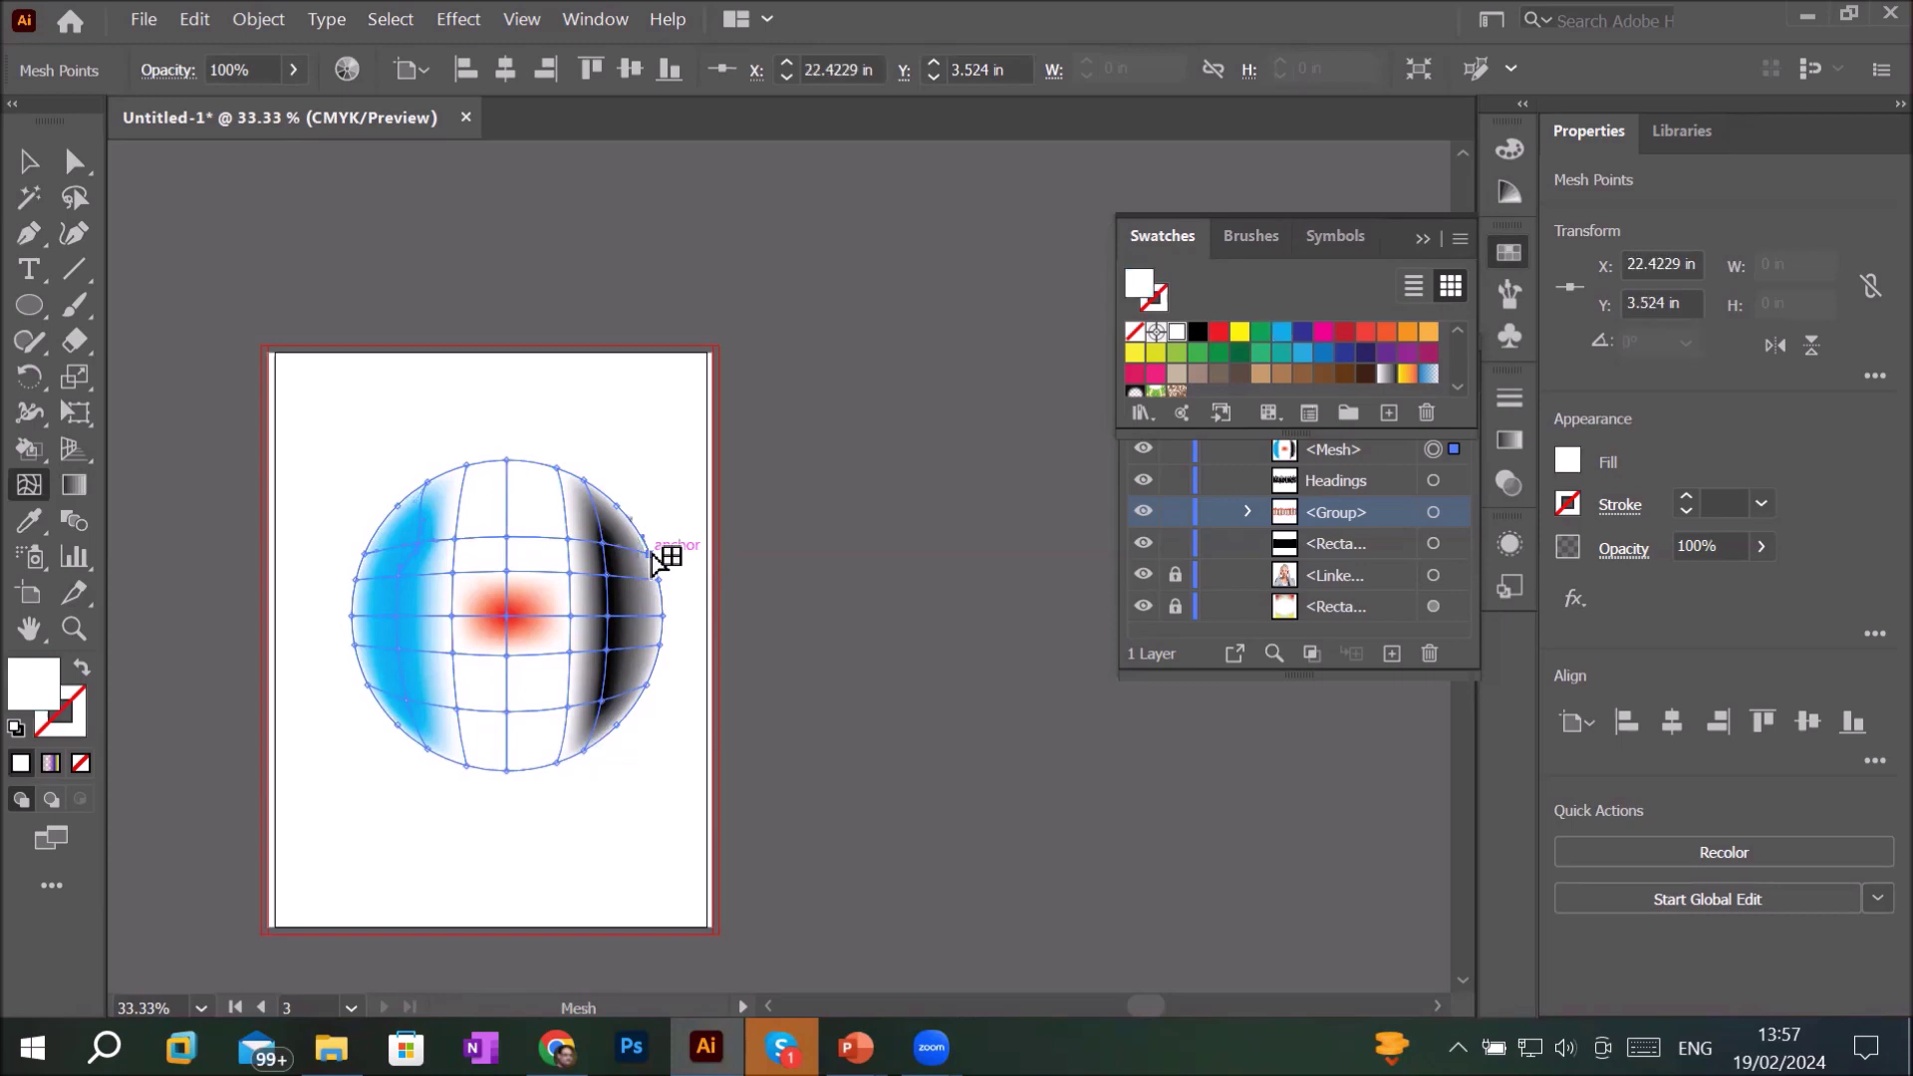
- Pull the sphere's right-edge mesh points outward into a dark, beak-like bulge, then reselect the mesh
left_click_drag(651, 549, 691, 538)
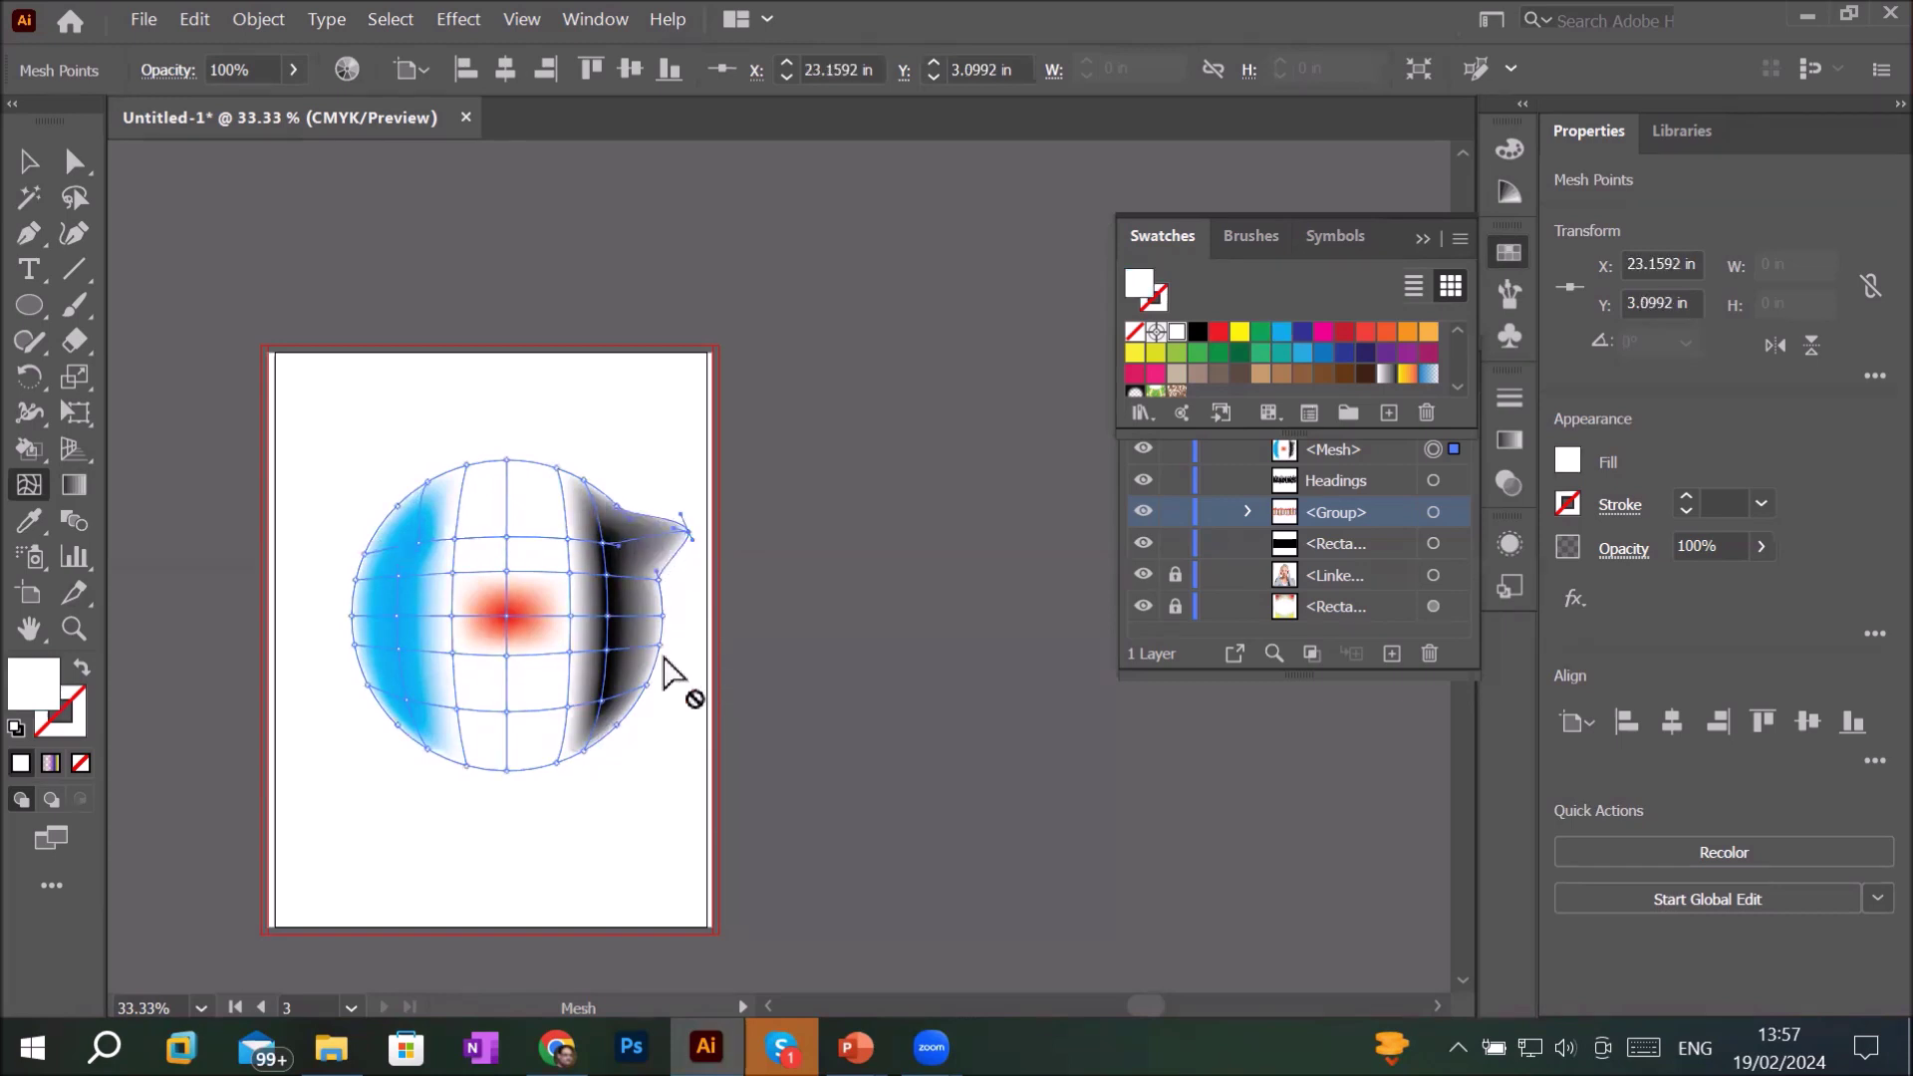
left_click_drag(697, 543, 708, 565)
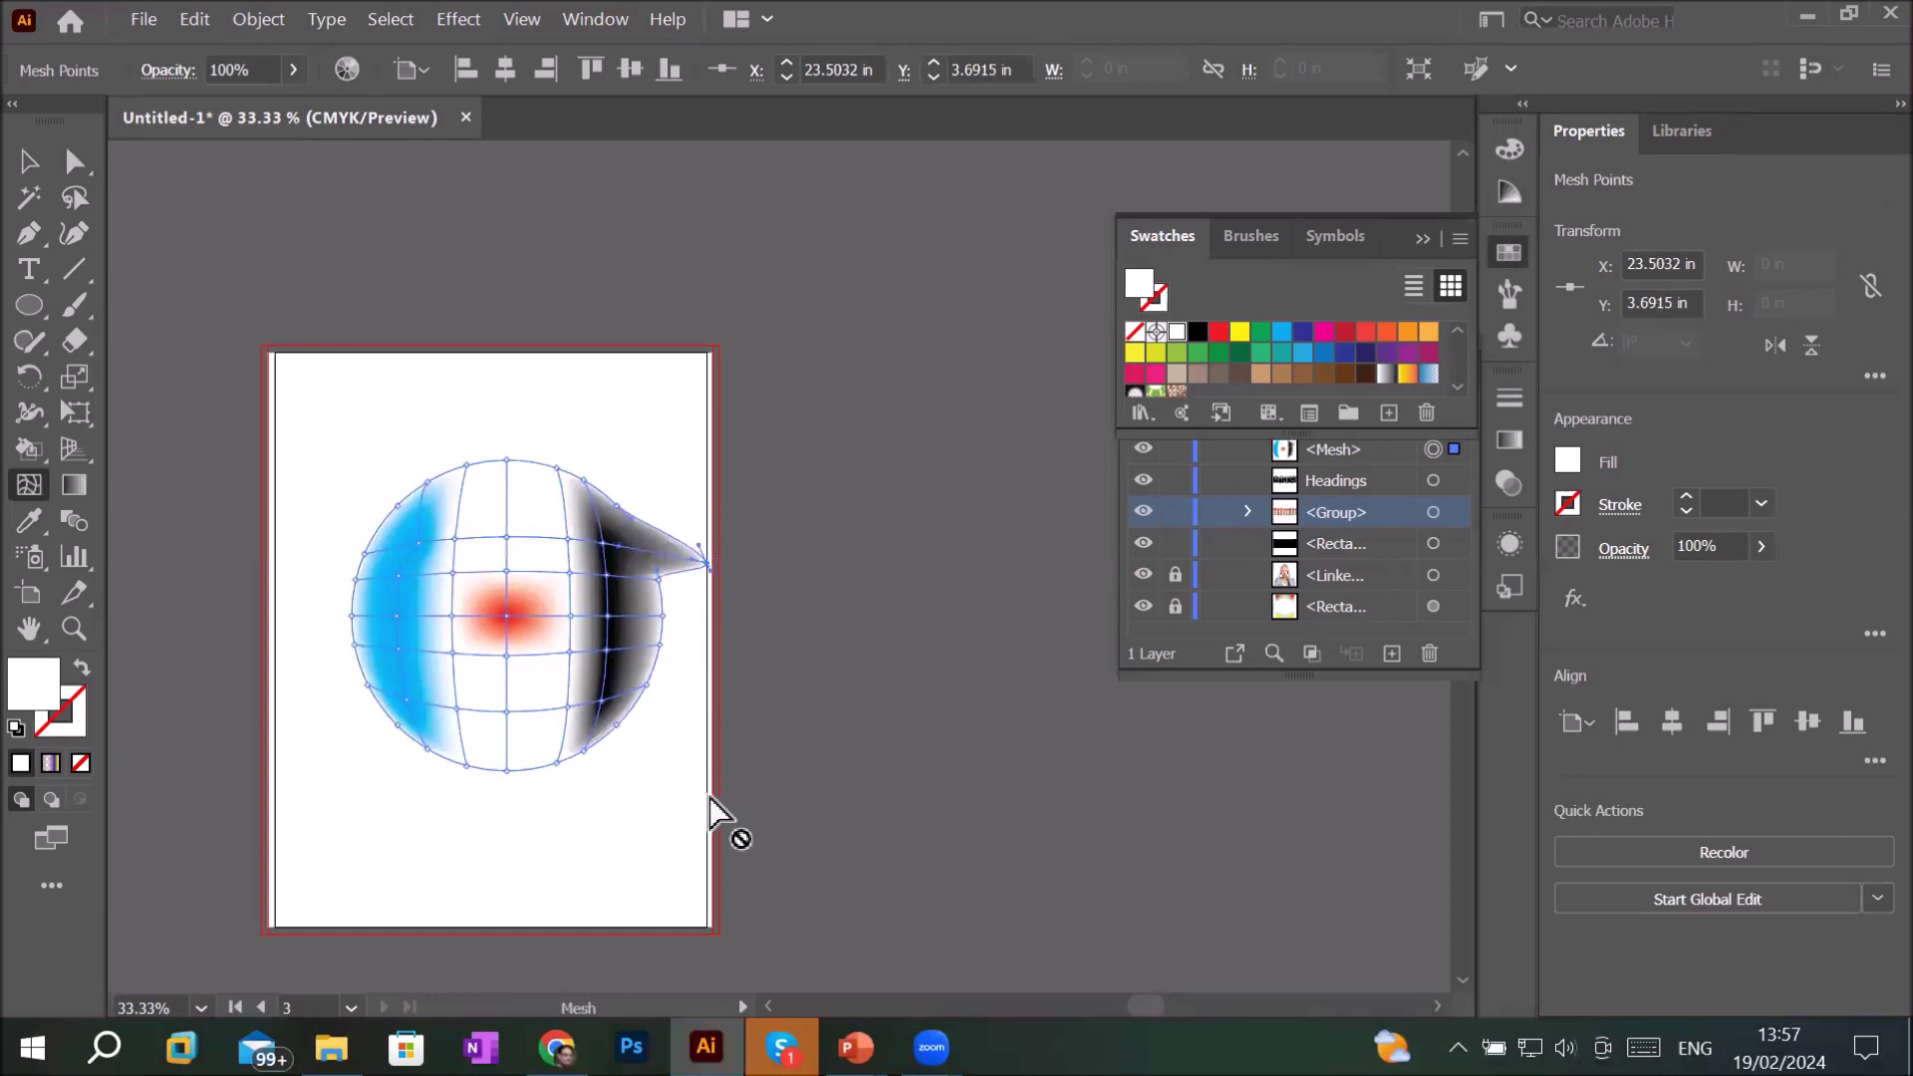
left_click_drag(660, 648, 675, 649)
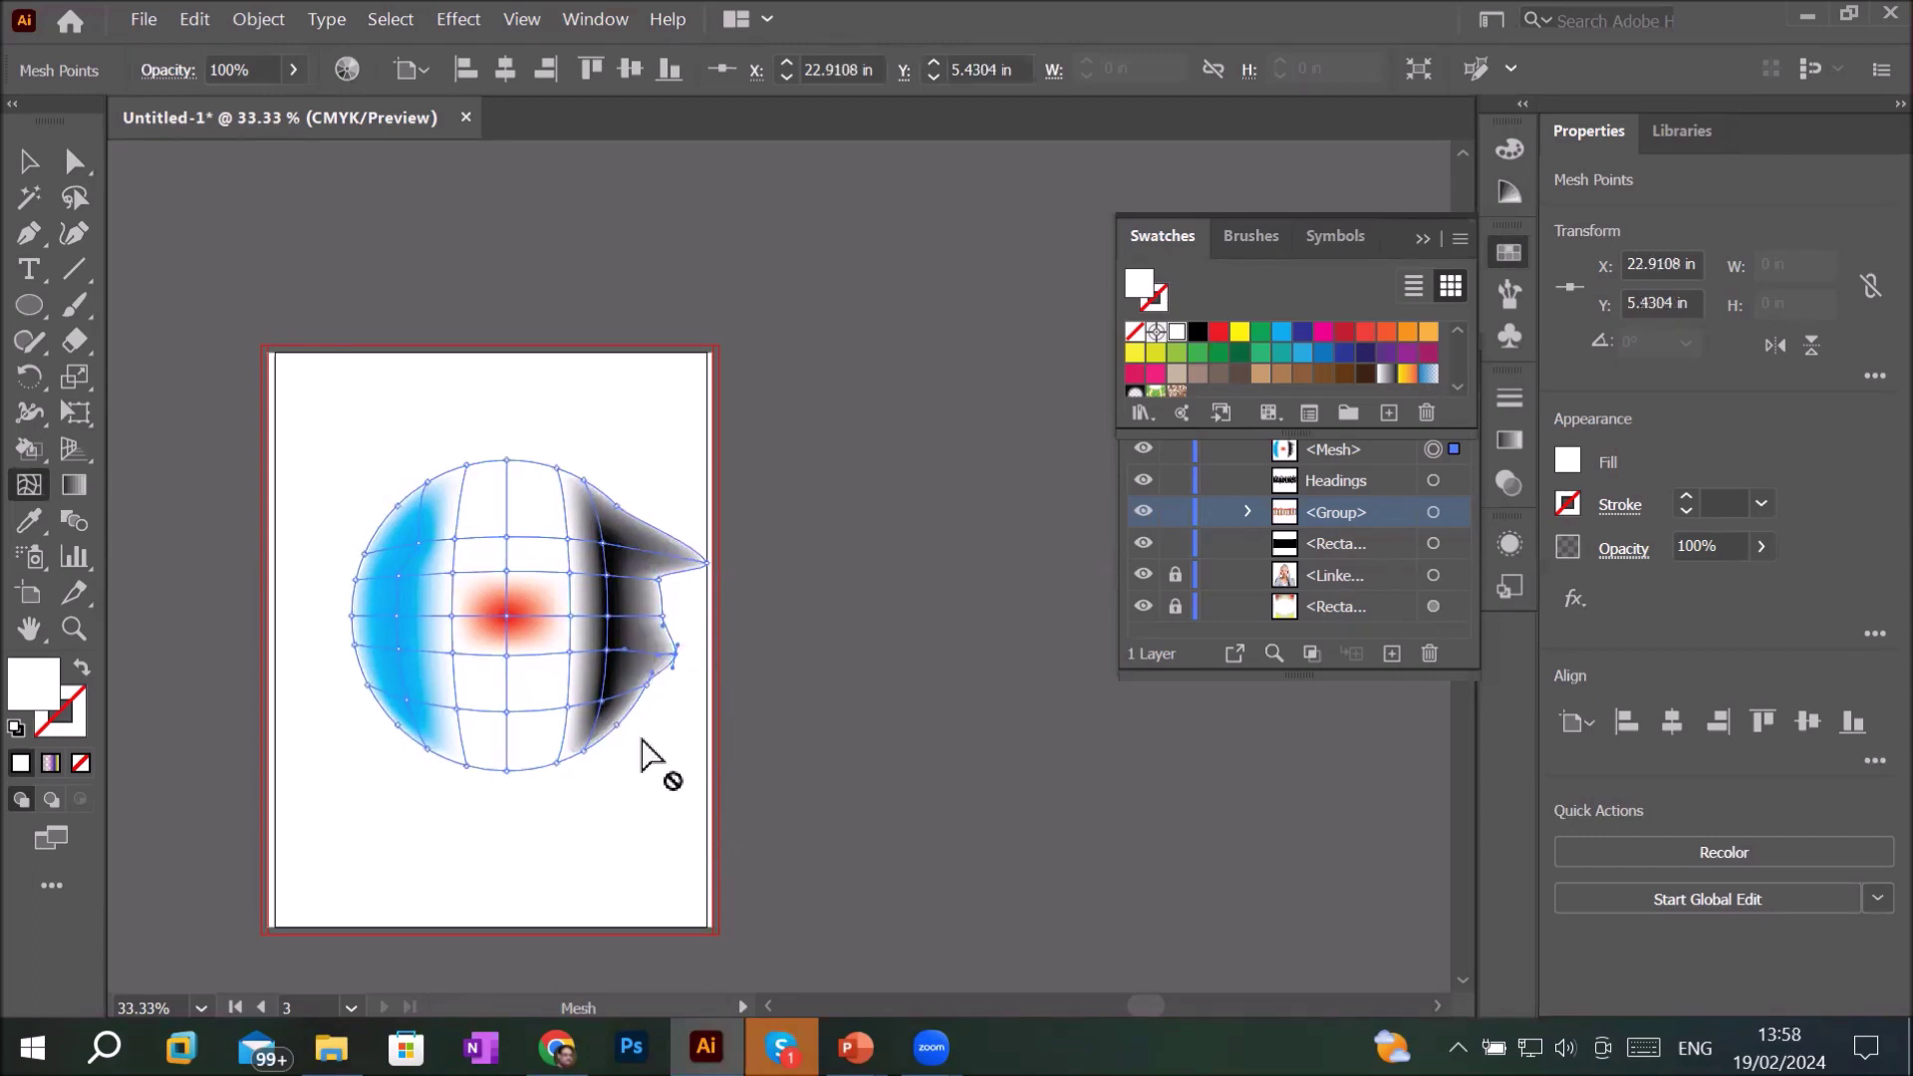
left_click(662, 616)
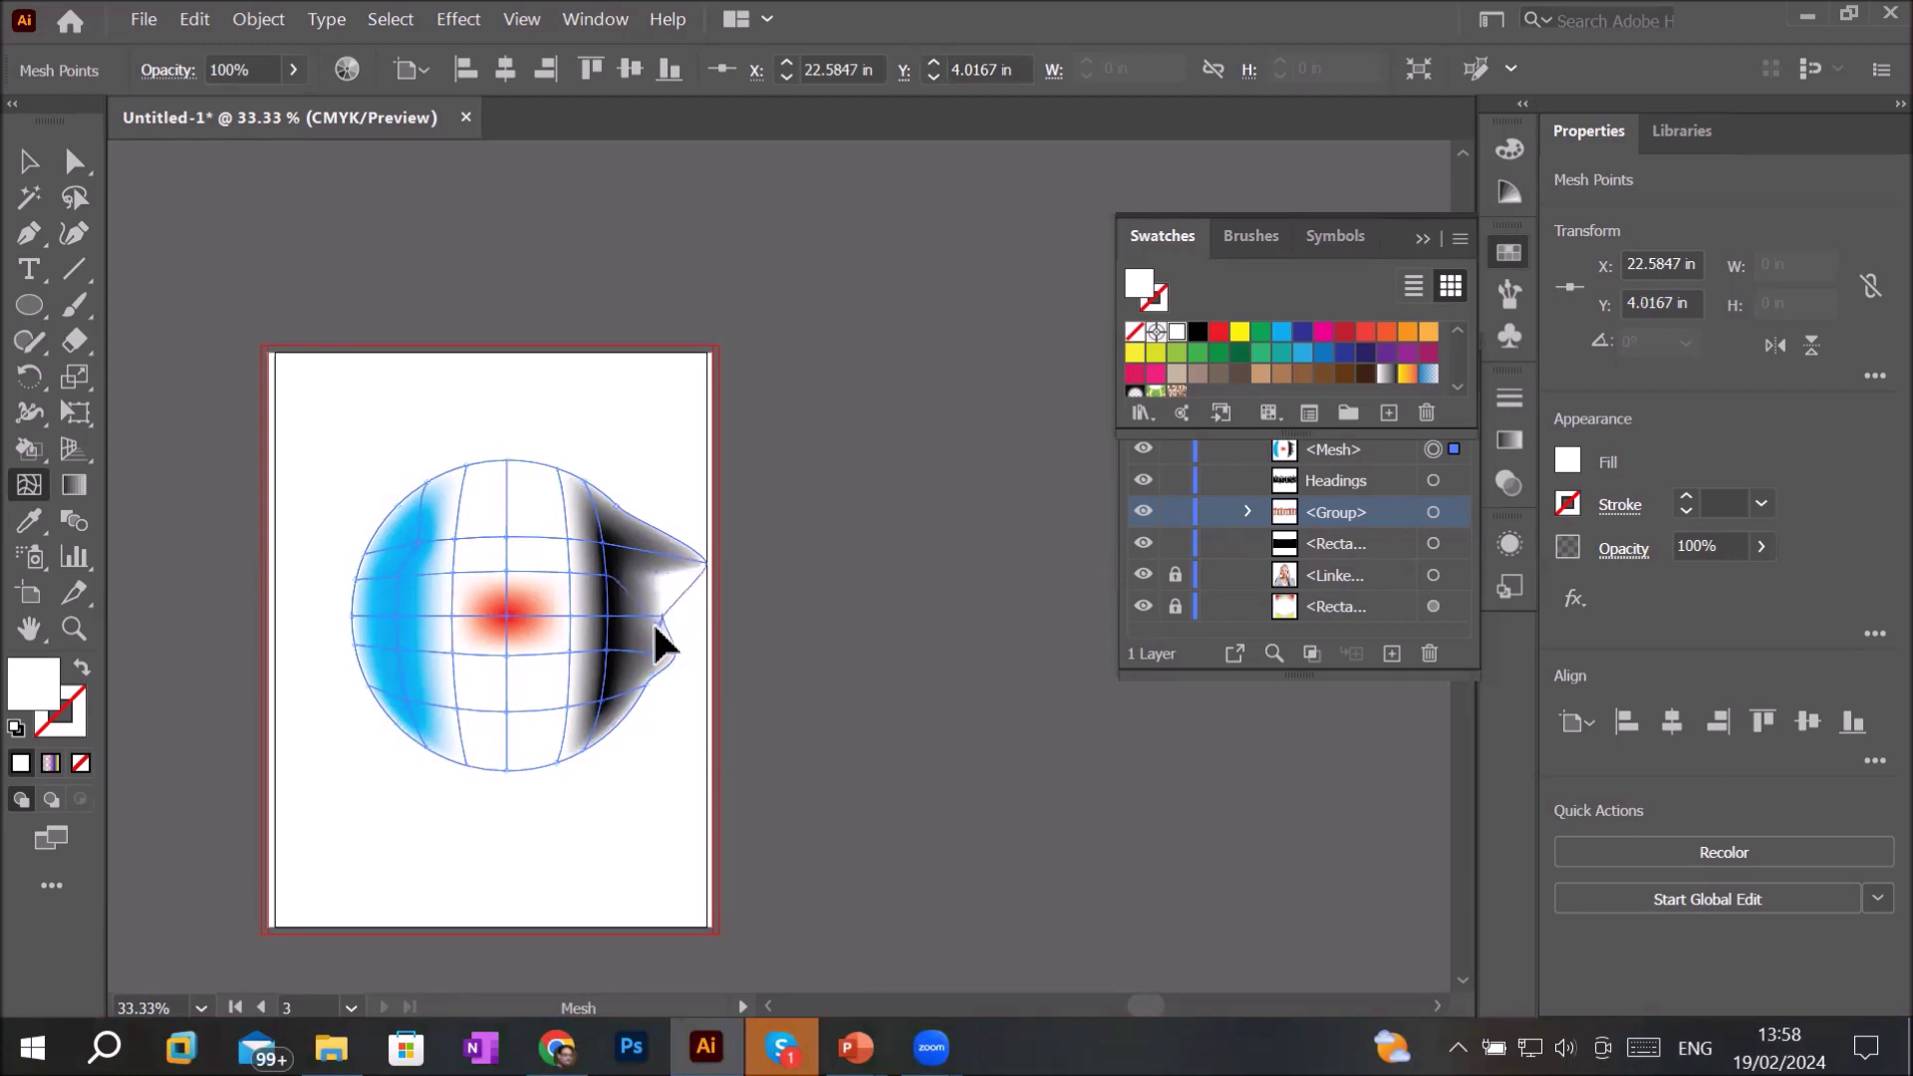
left_click(648, 624)
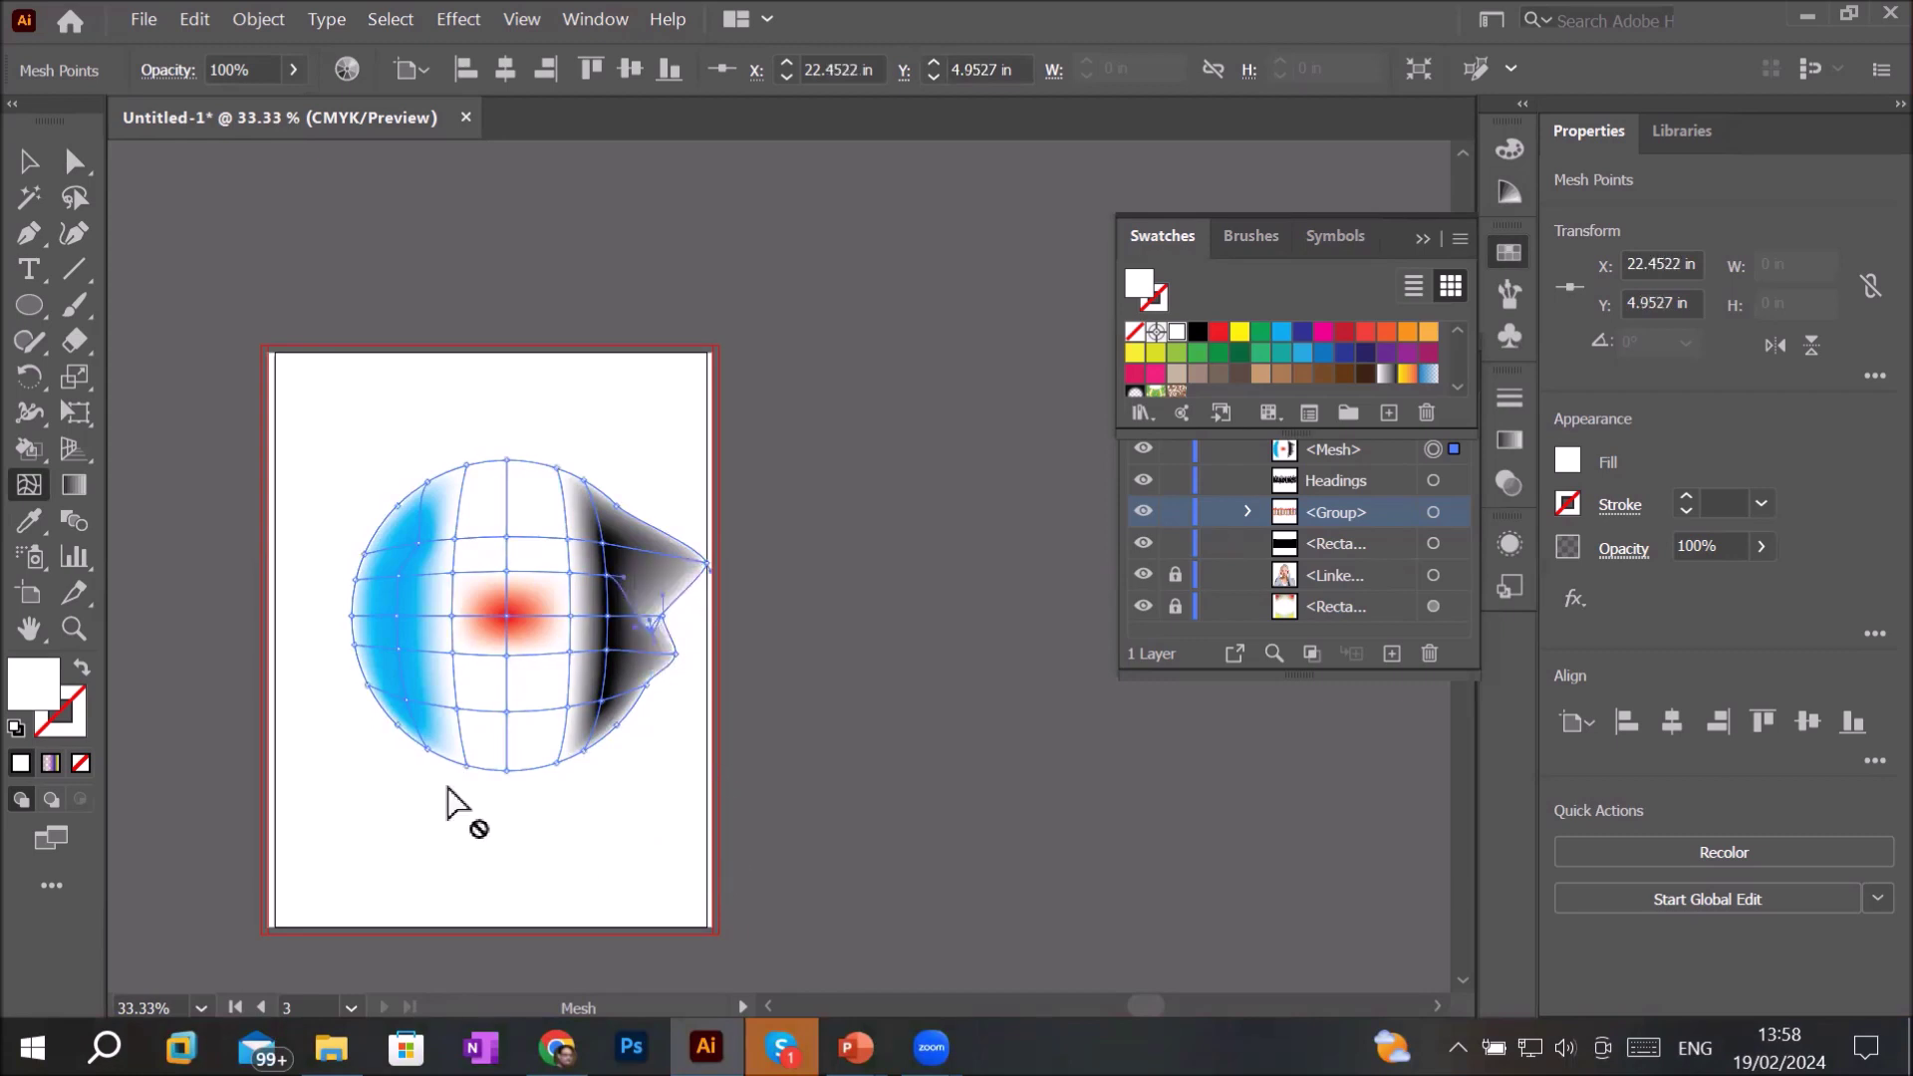
left_click(14, 160)
left_click(472, 829)
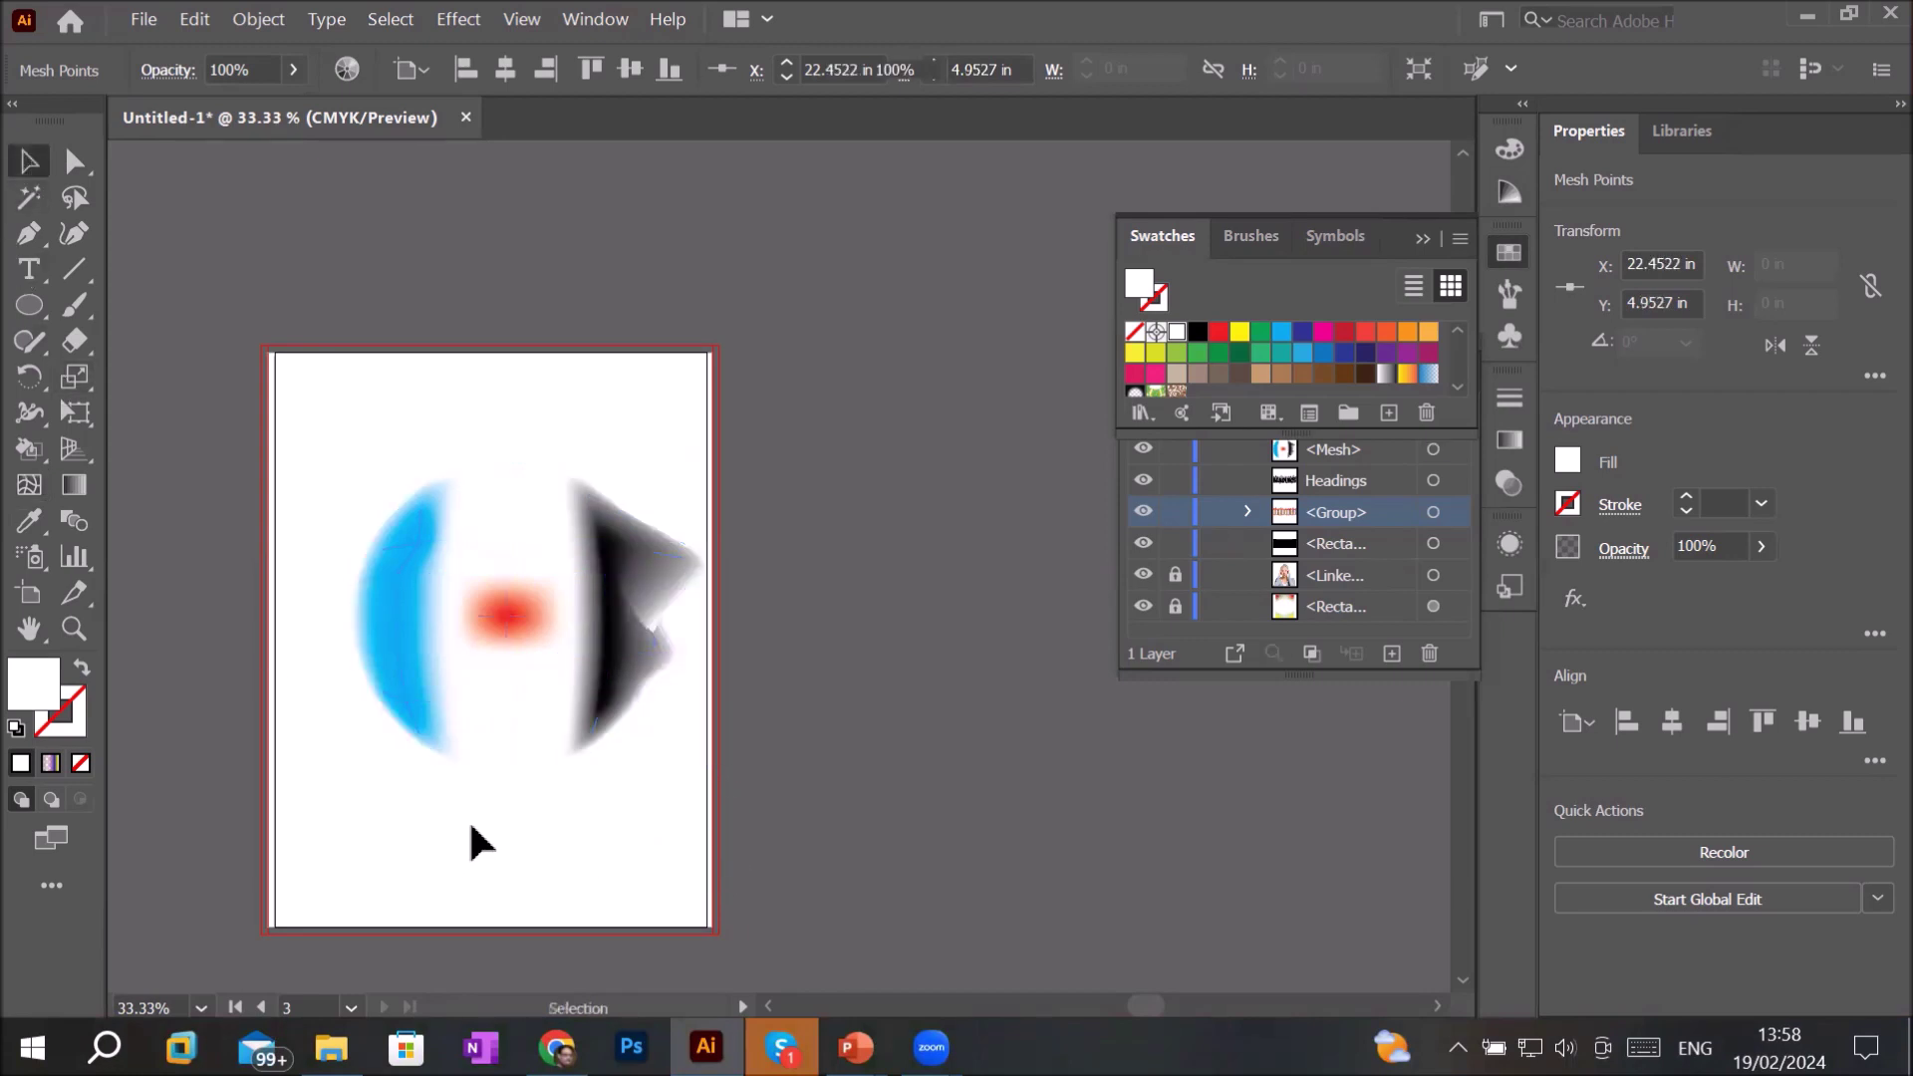
left_click(404, 540)
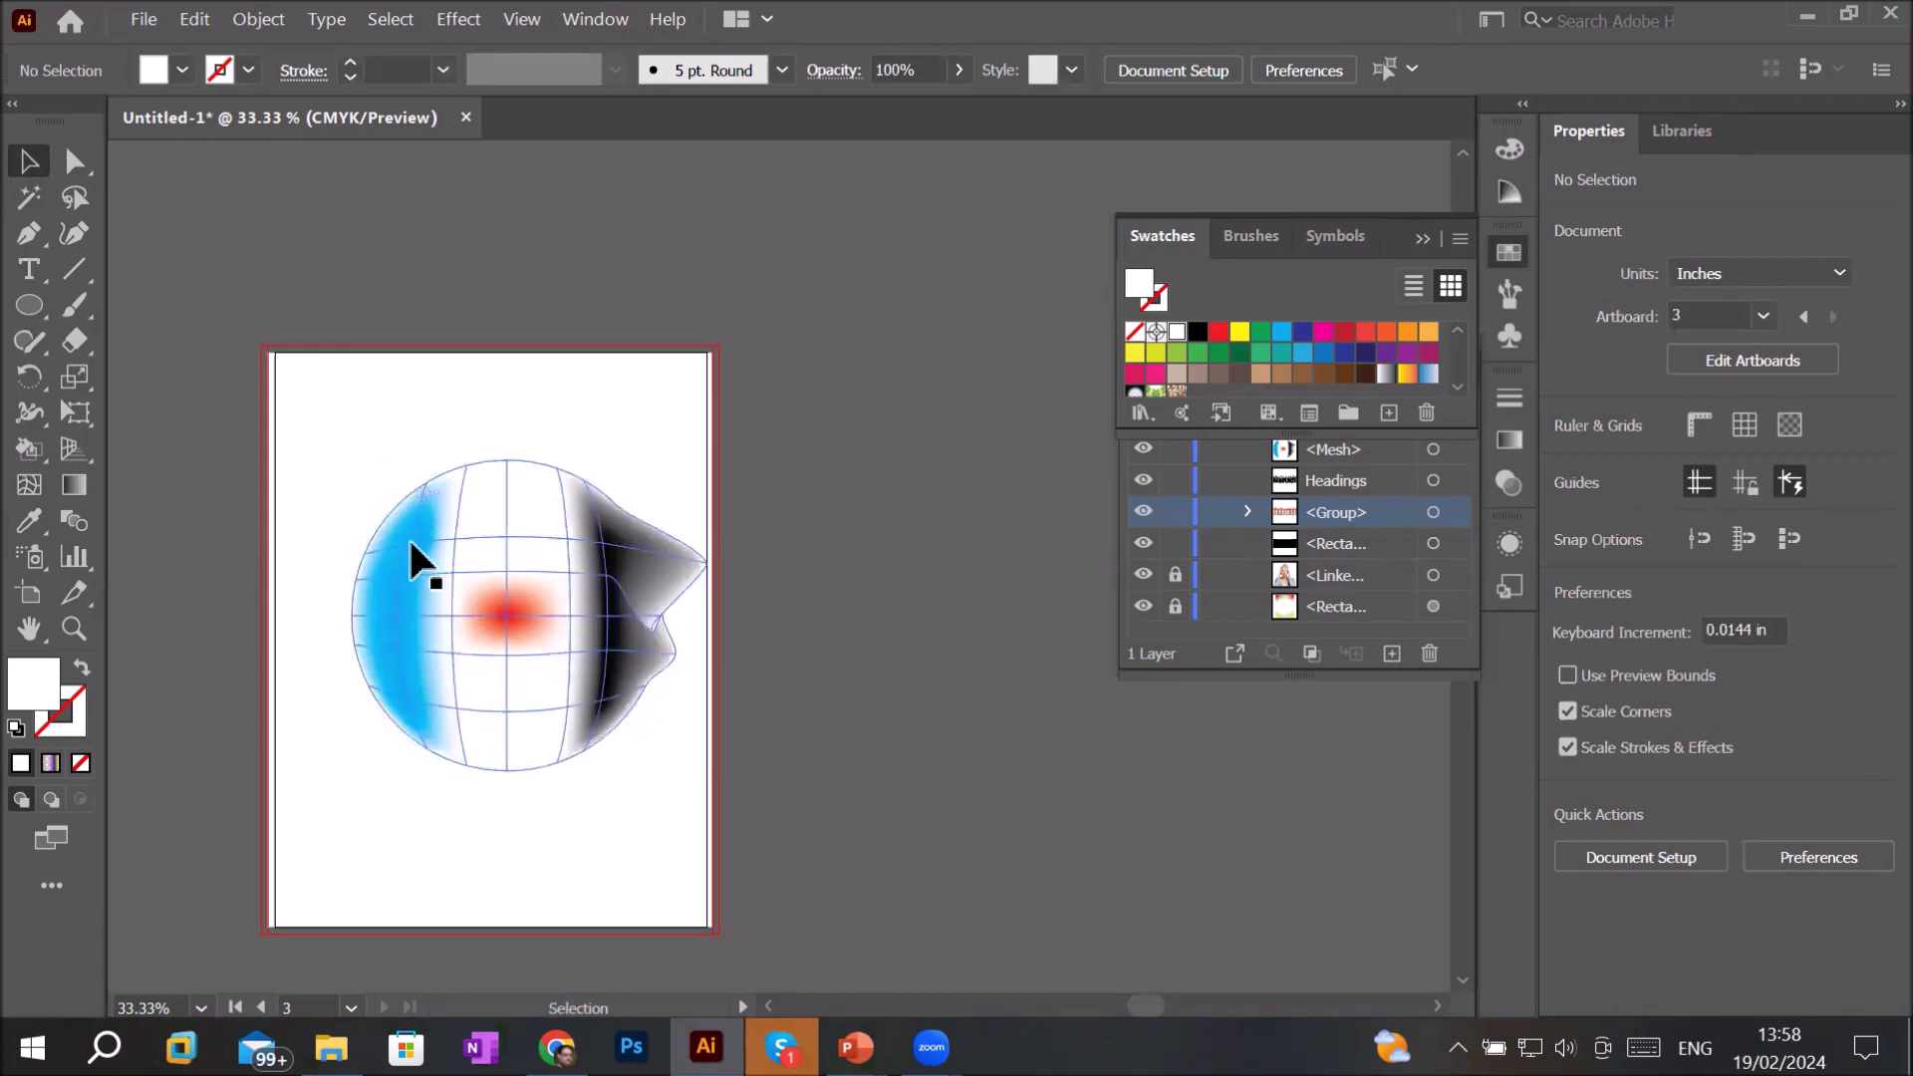
- Replace the mesh sphere with a tall 4.7006 × 8.3121 in ellipse filled yellow-green
key("Delete")
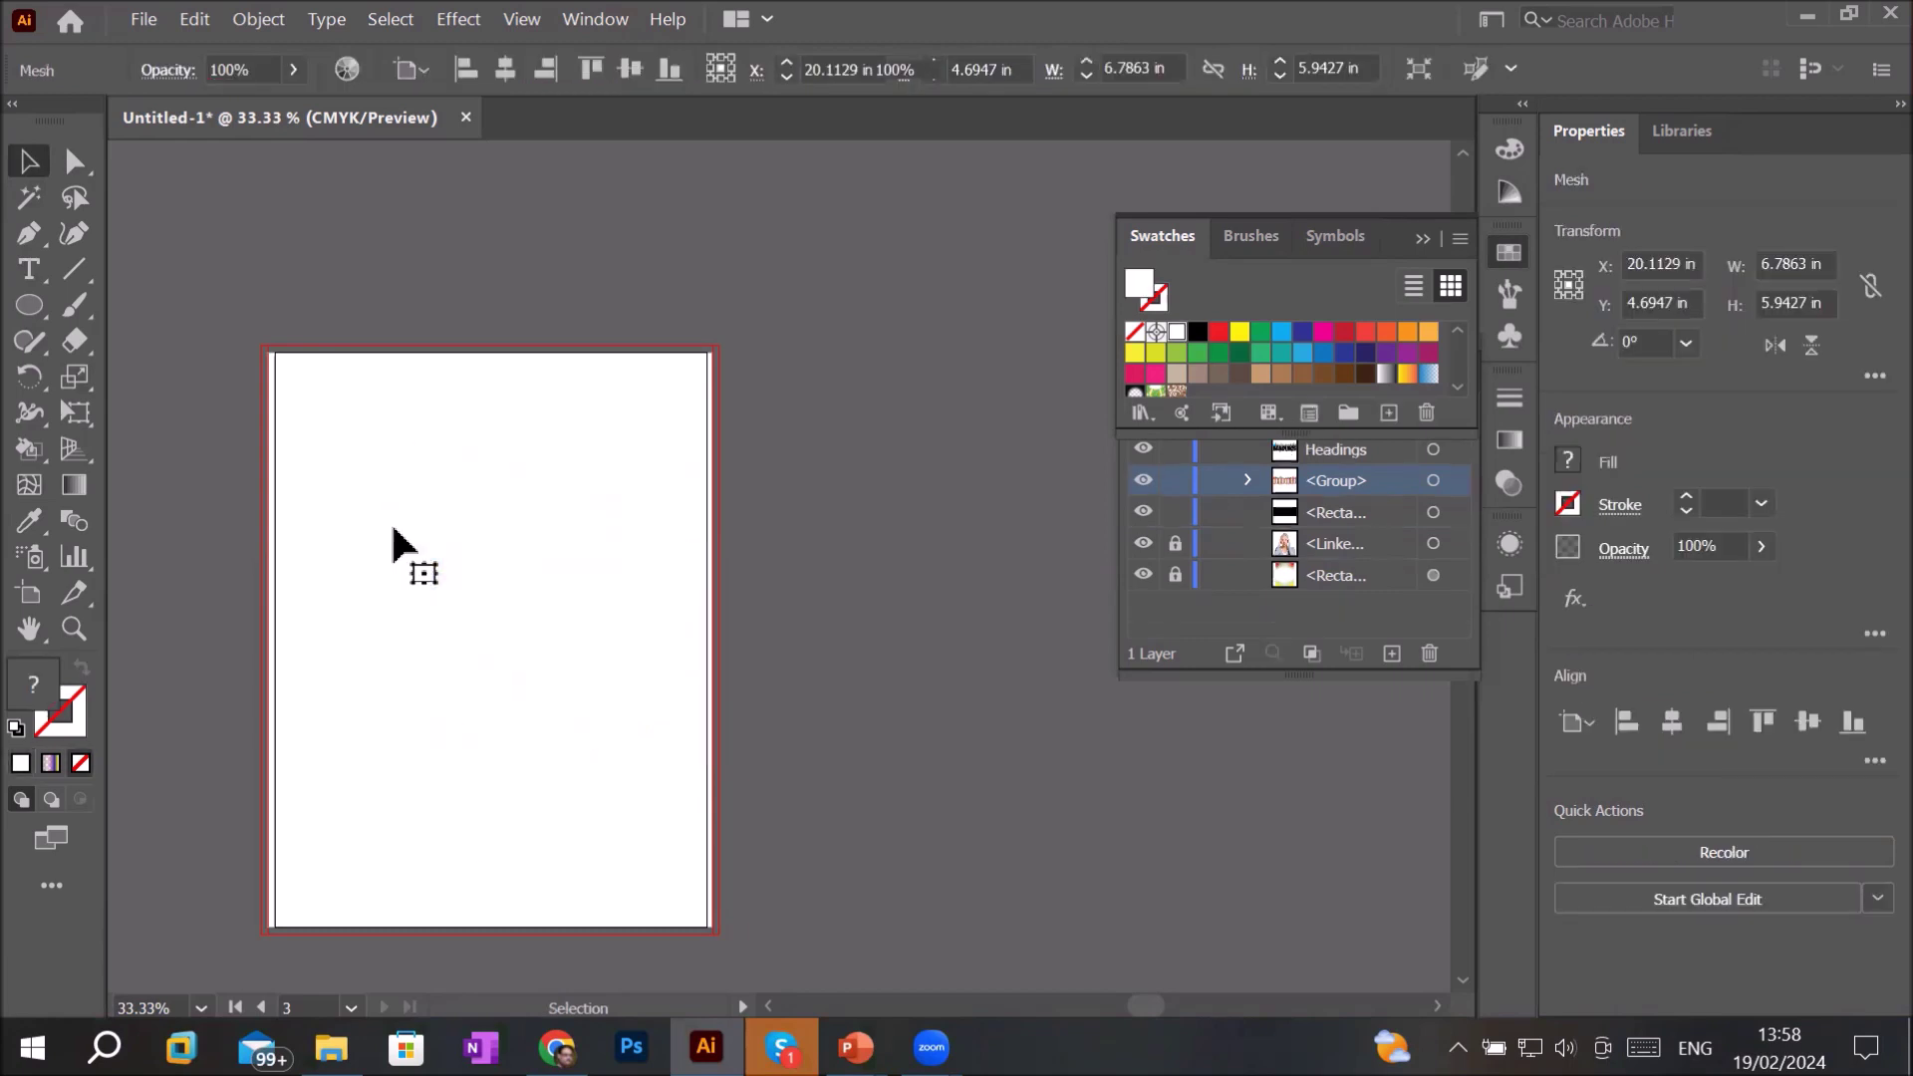
left_click(29, 305)
left_click_drag(376, 425, 587, 859)
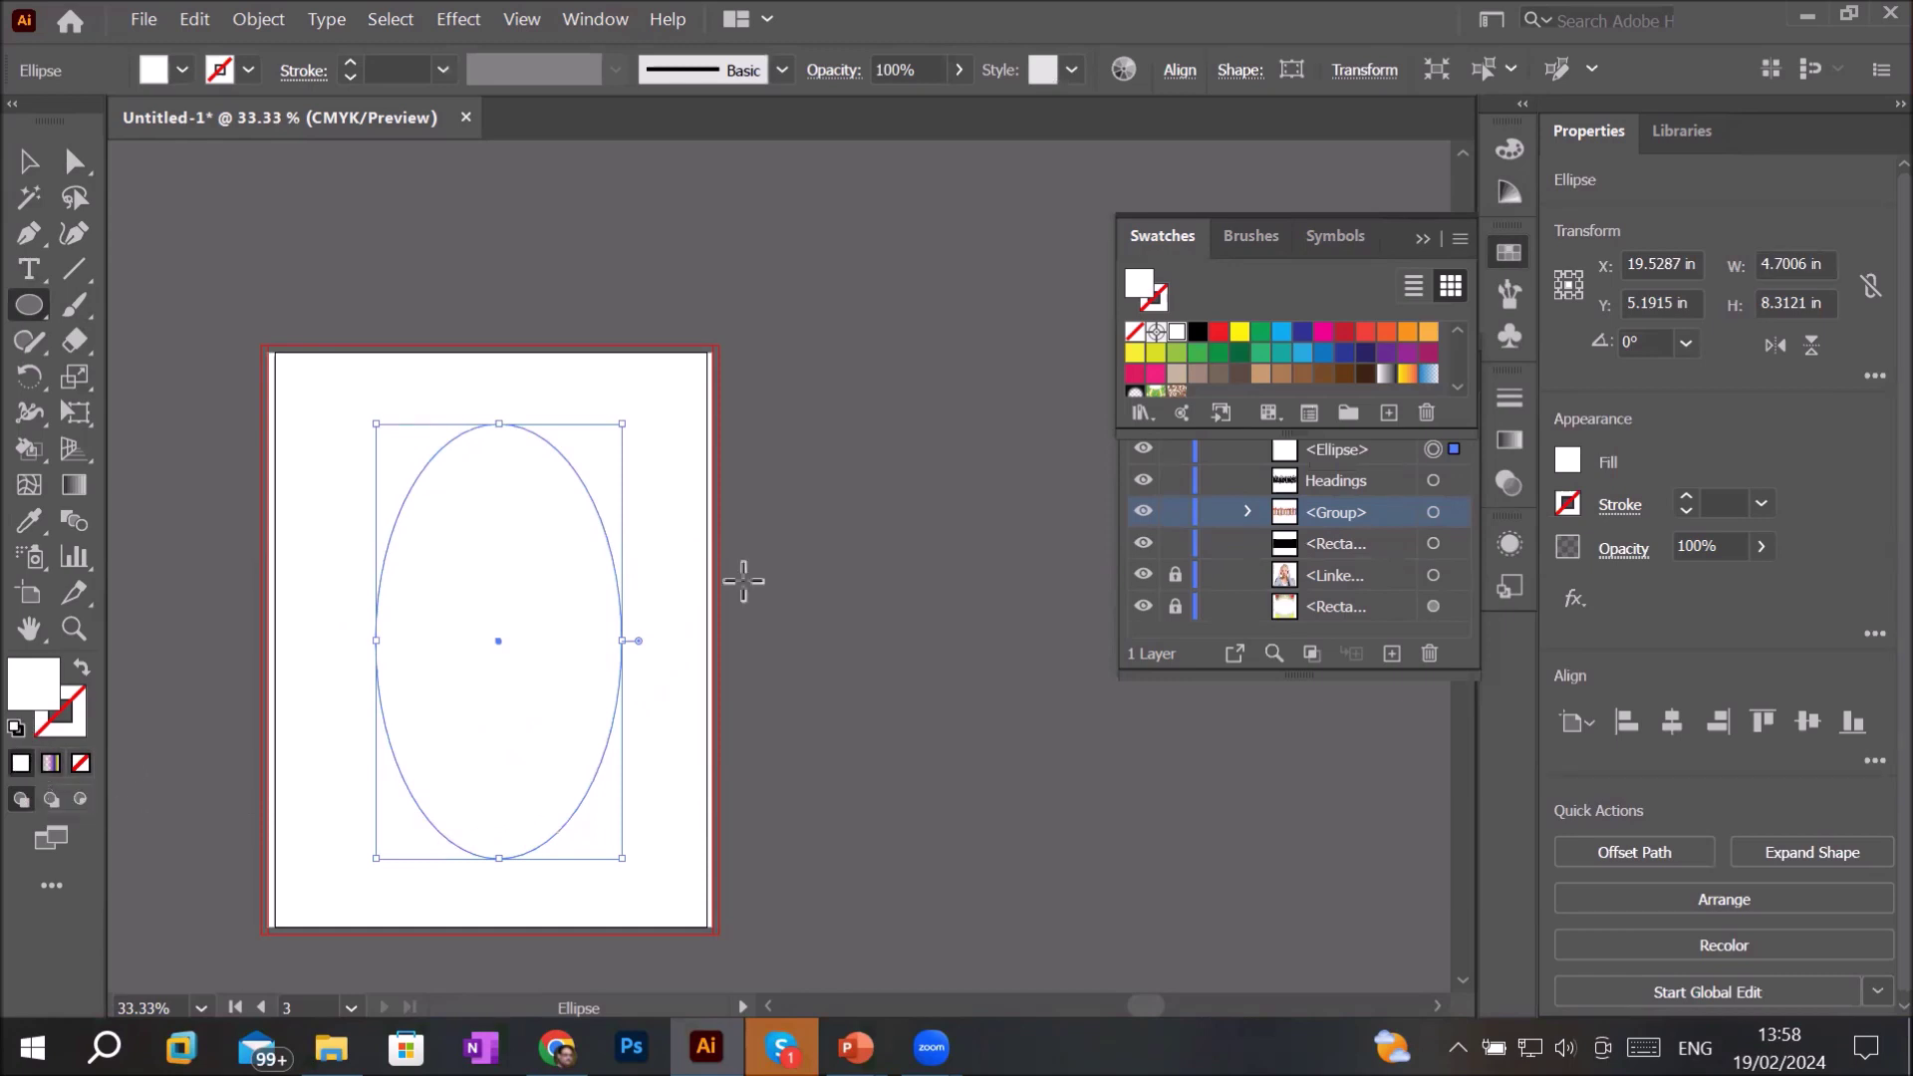
left_click(1157, 354)
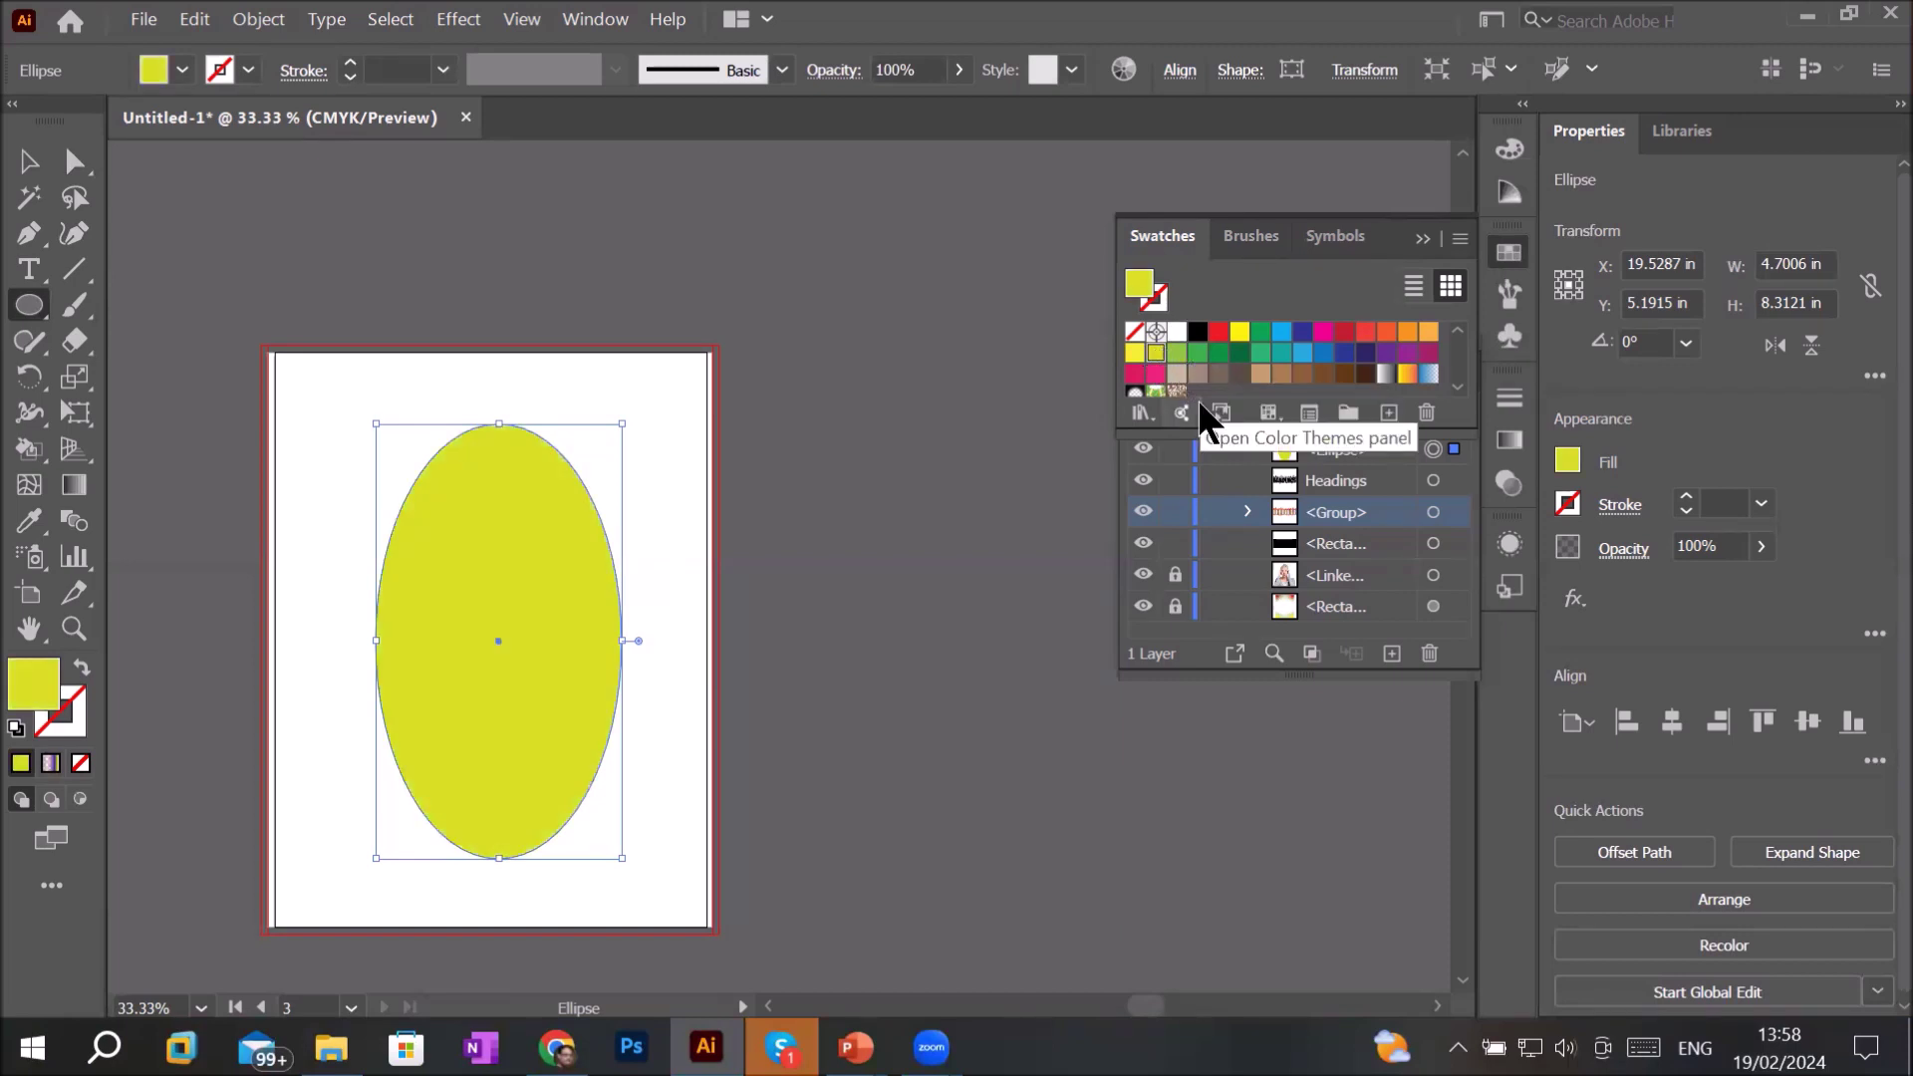
left_click(1509, 151)
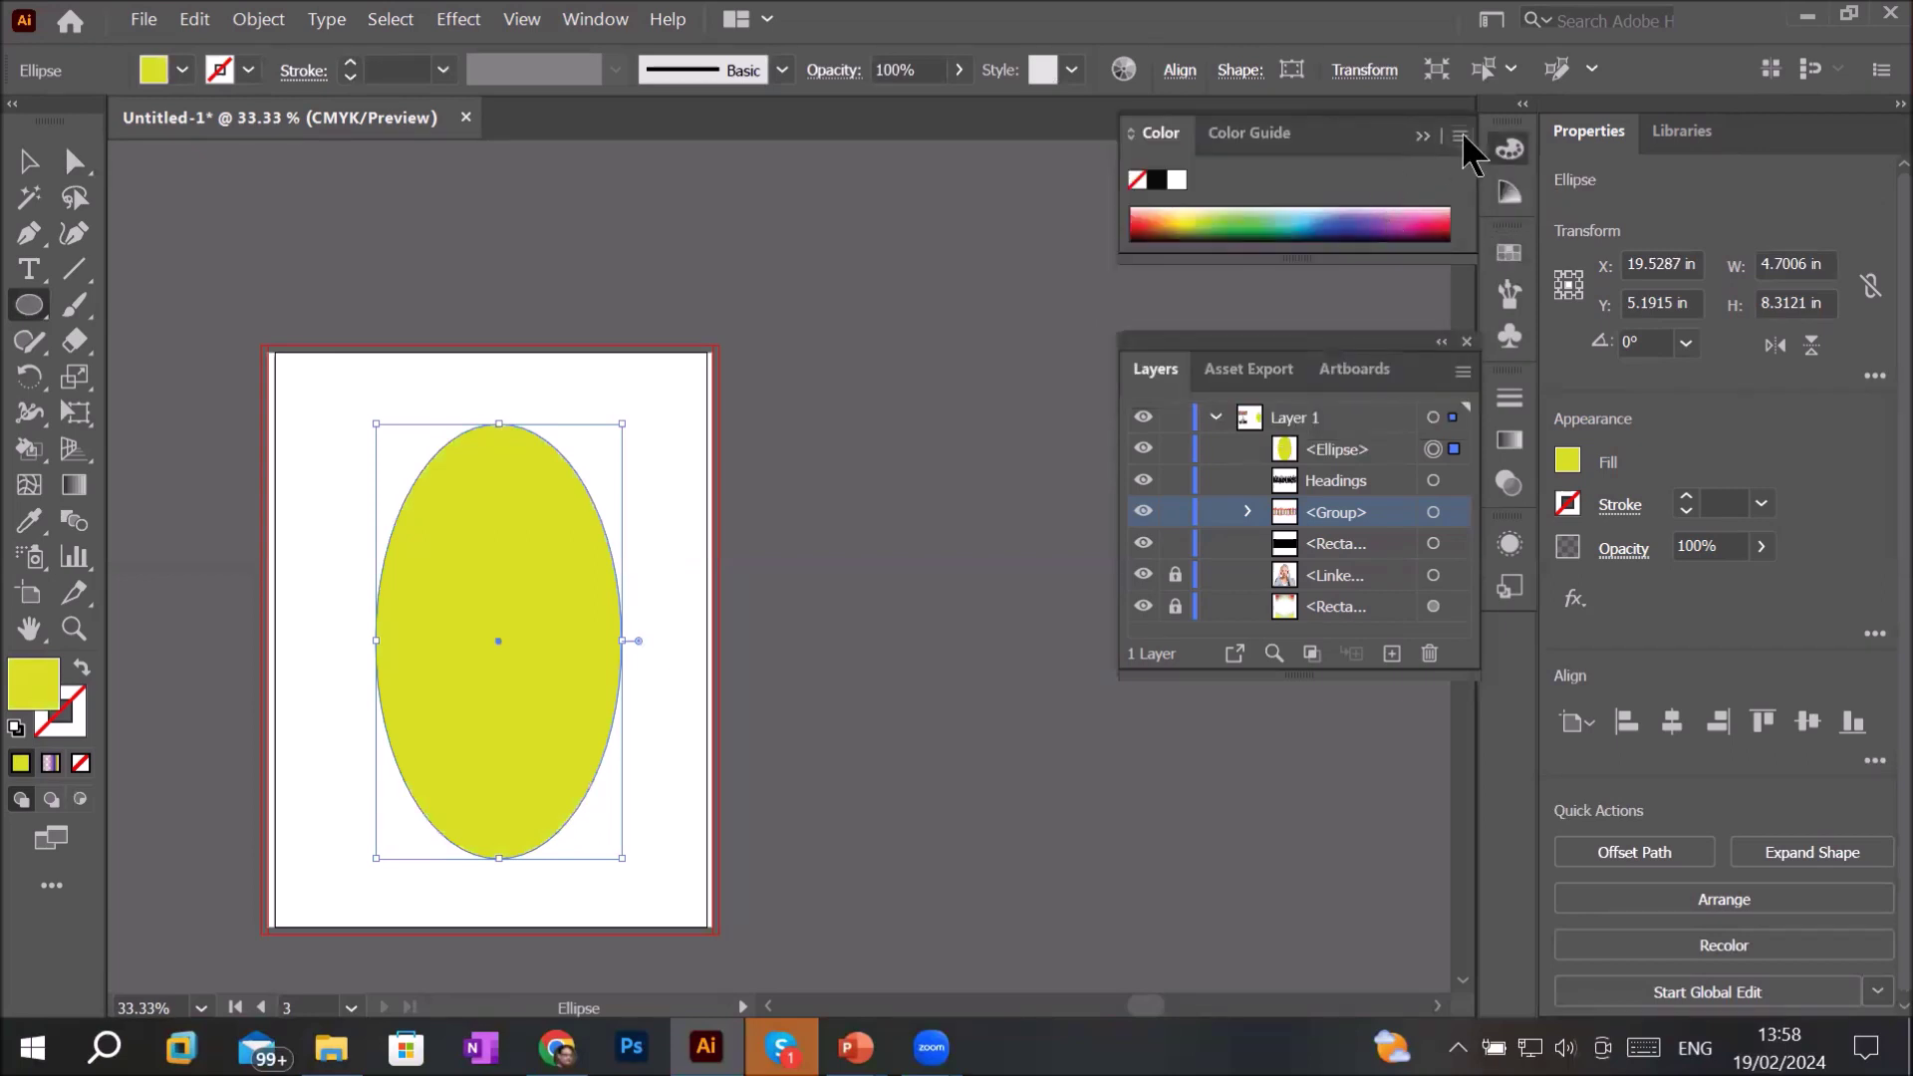
- Show CMYK sliders in the Color panel and set the ellipse fill to C 16.08, M 0, Y 100, K 0
left_click(1461, 136)
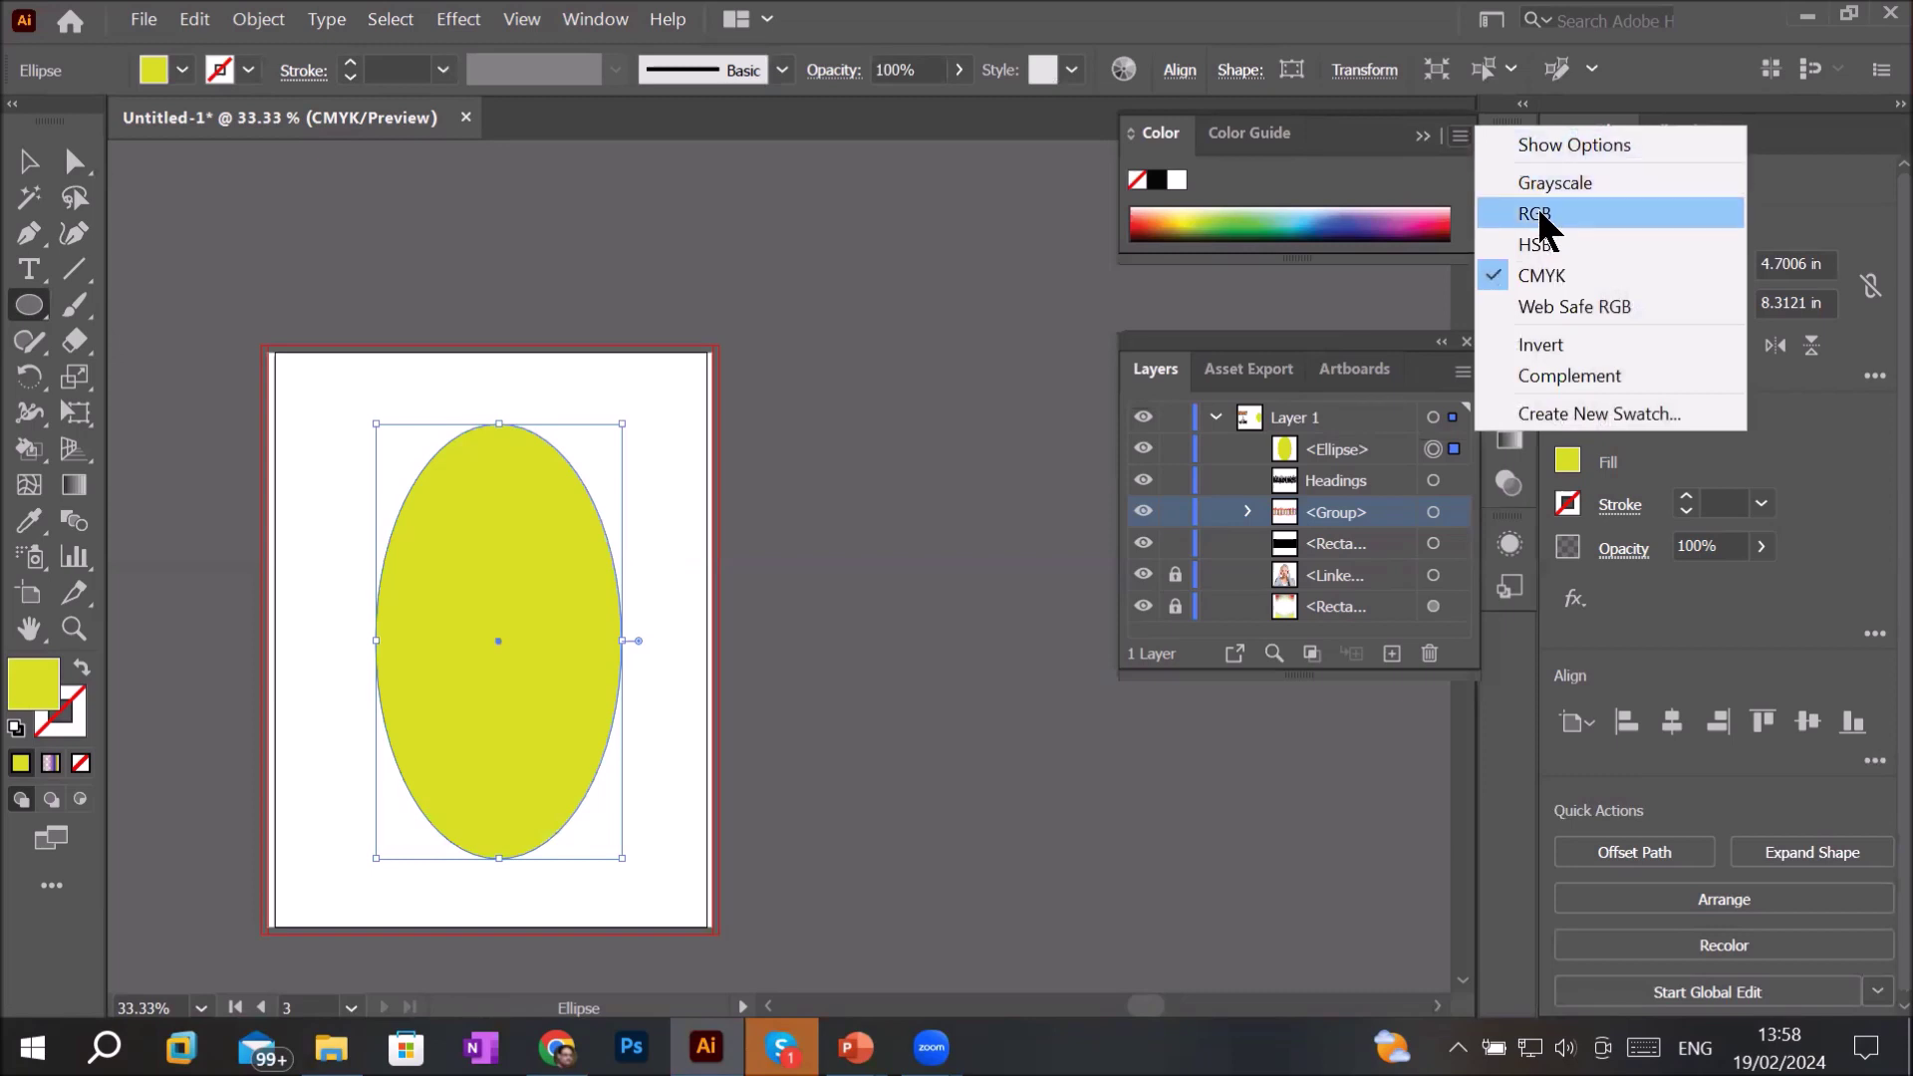
left_click(1557, 148)
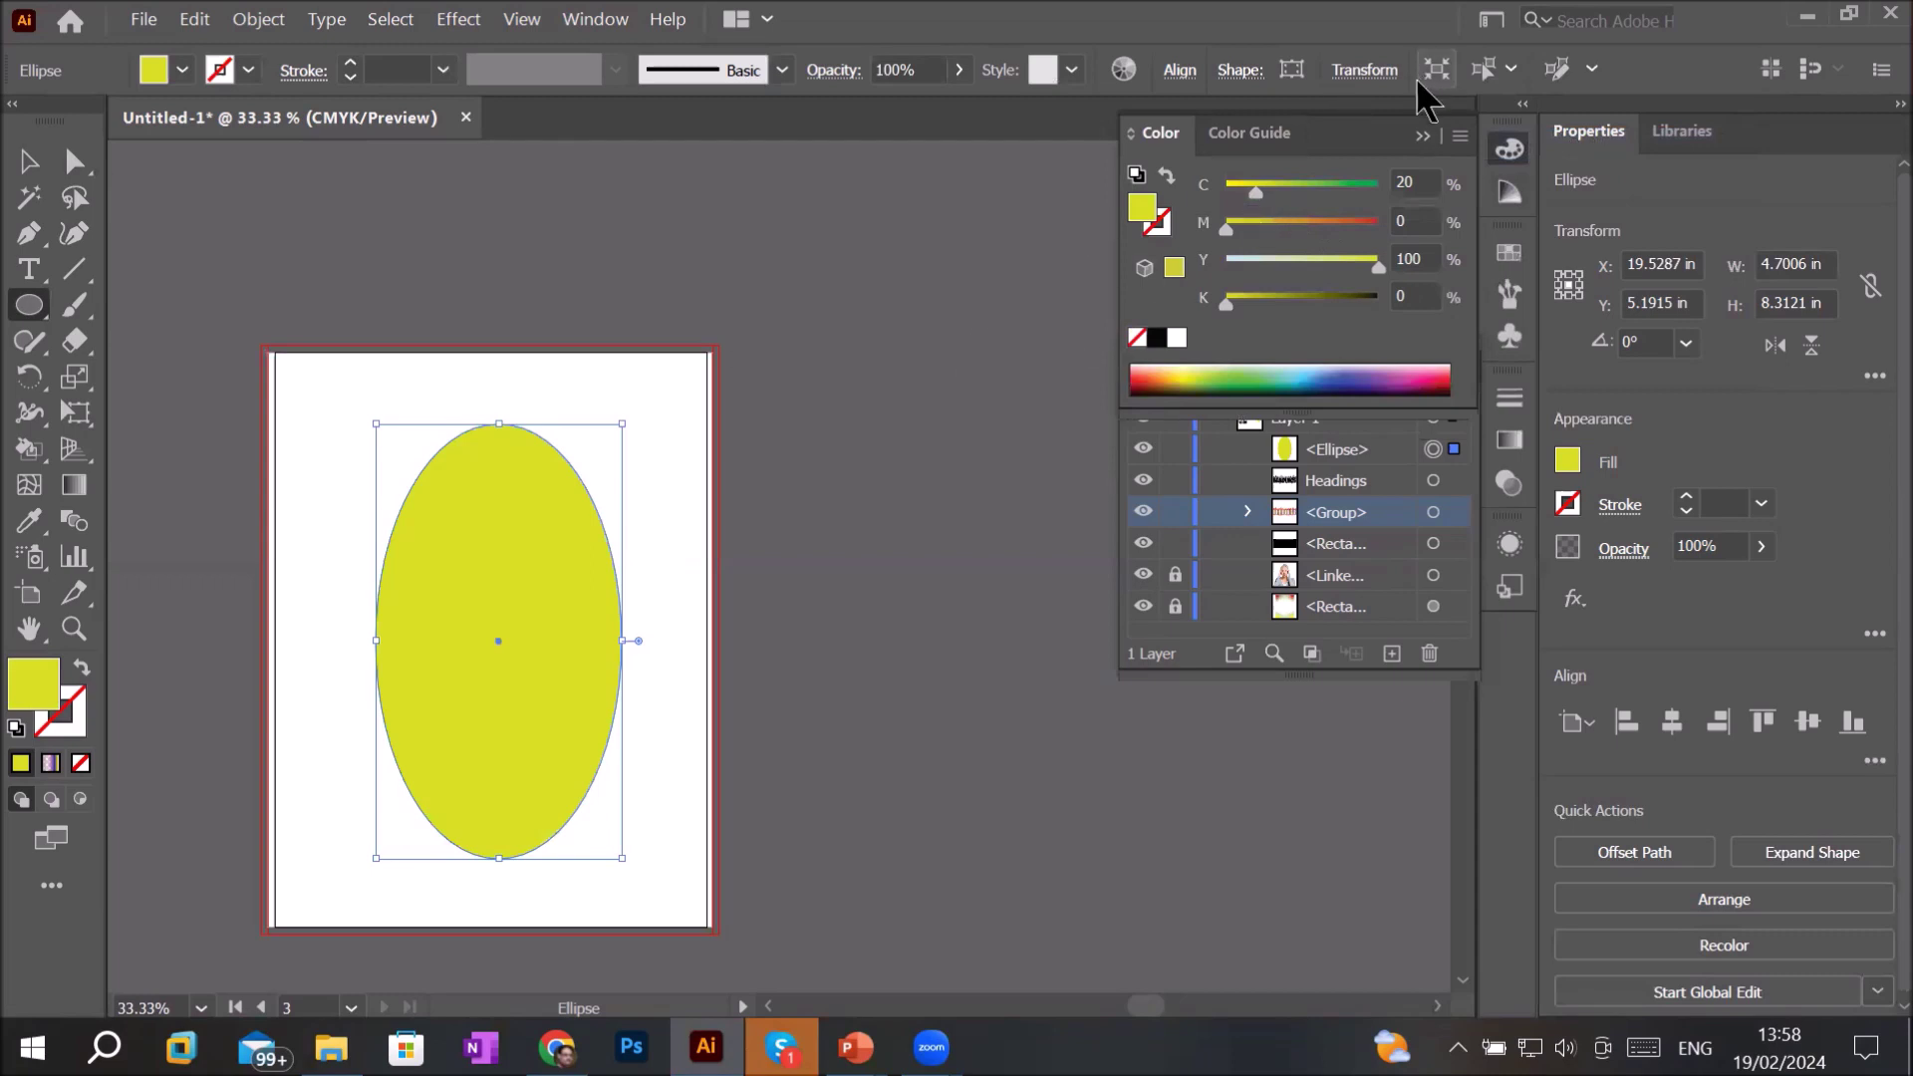
left_click_drag(1261, 199, 1307, 196)
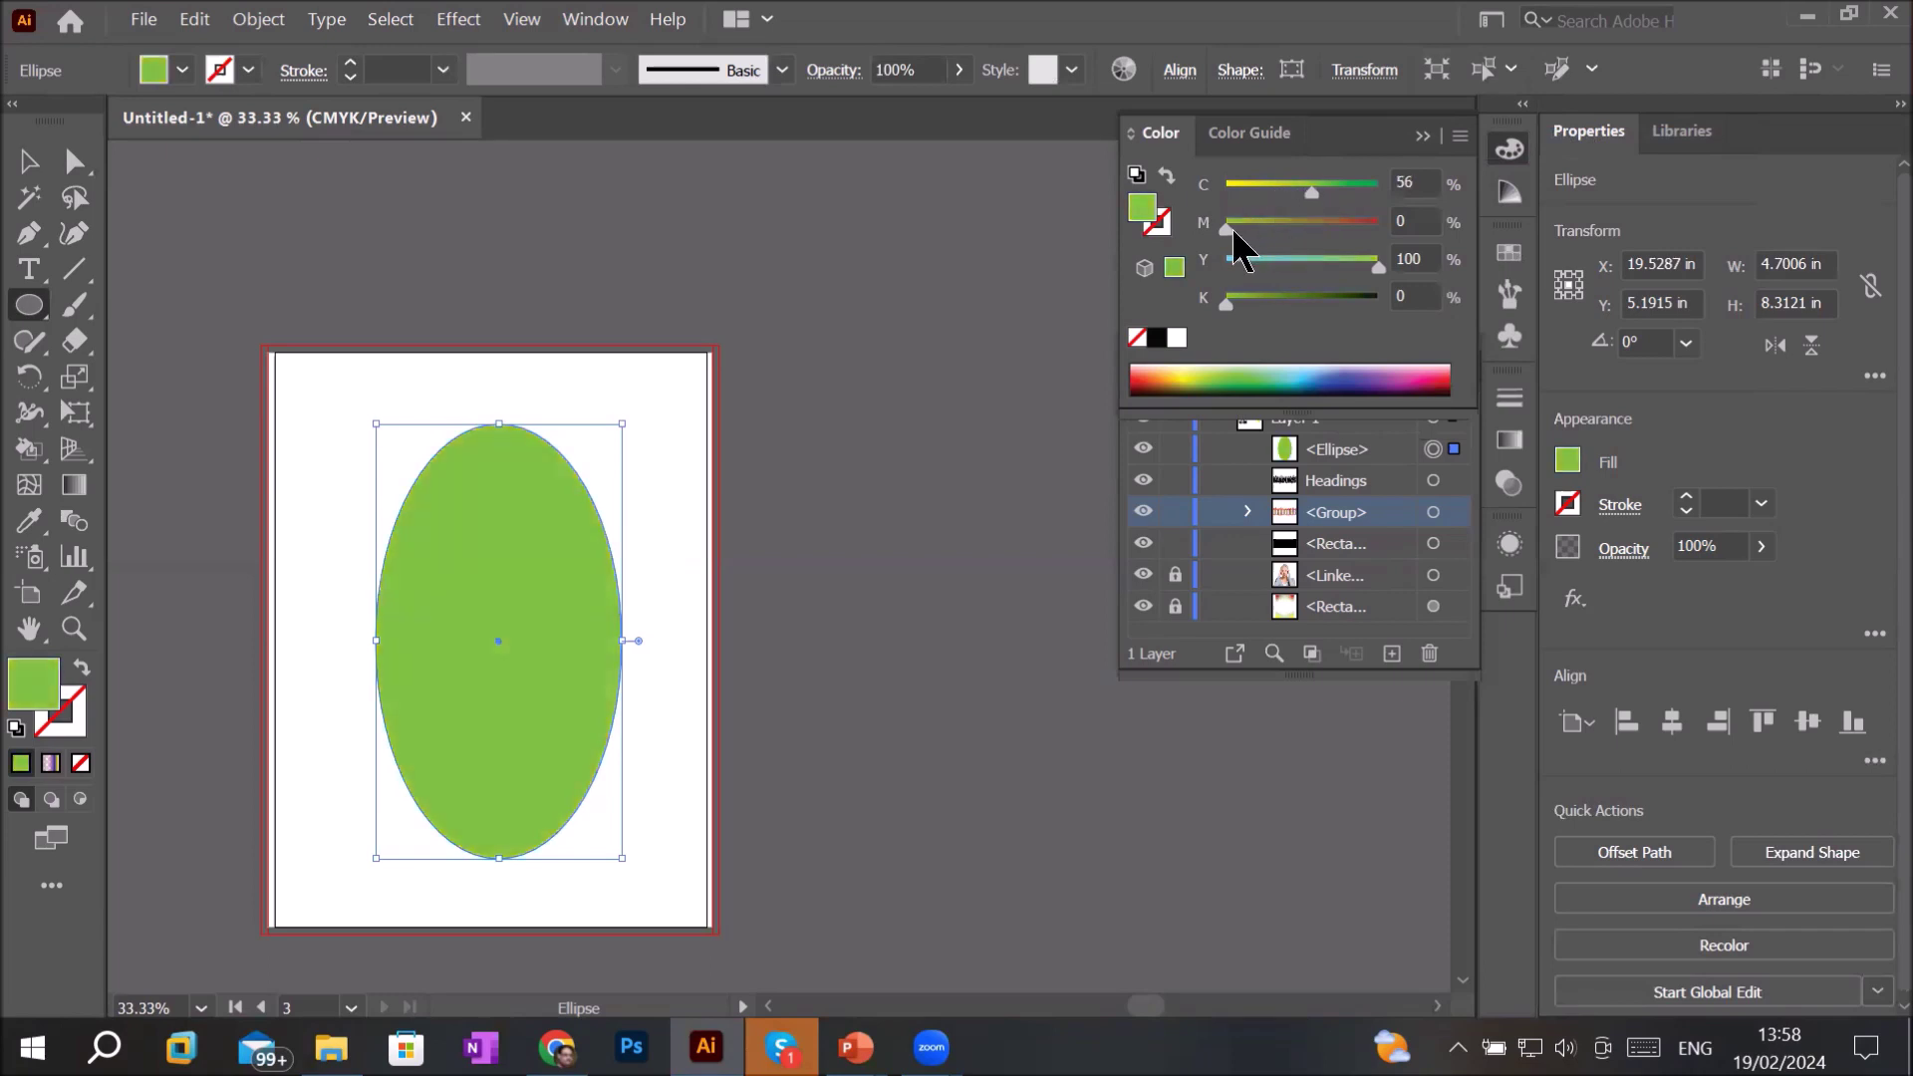
left_click_drag(1227, 230, 1261, 232)
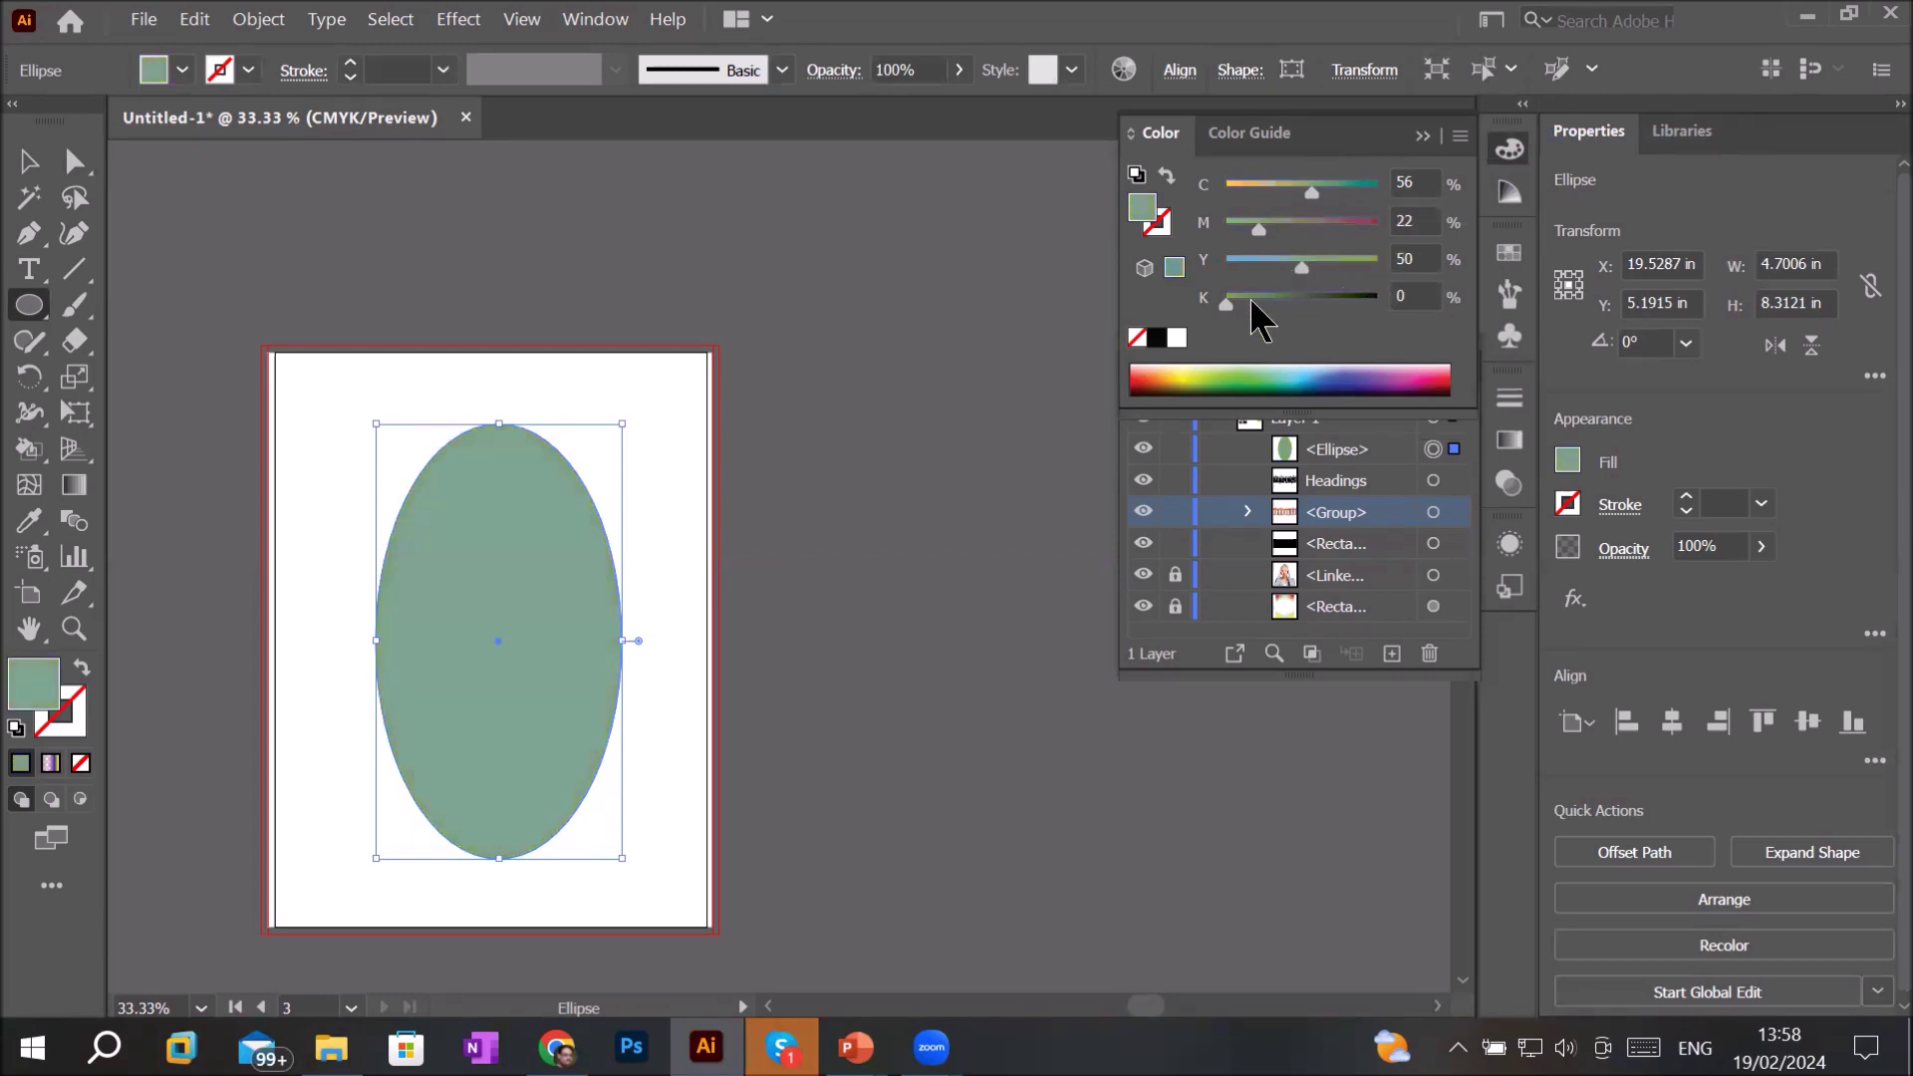
left_click_drag(1229, 302, 1272, 303)
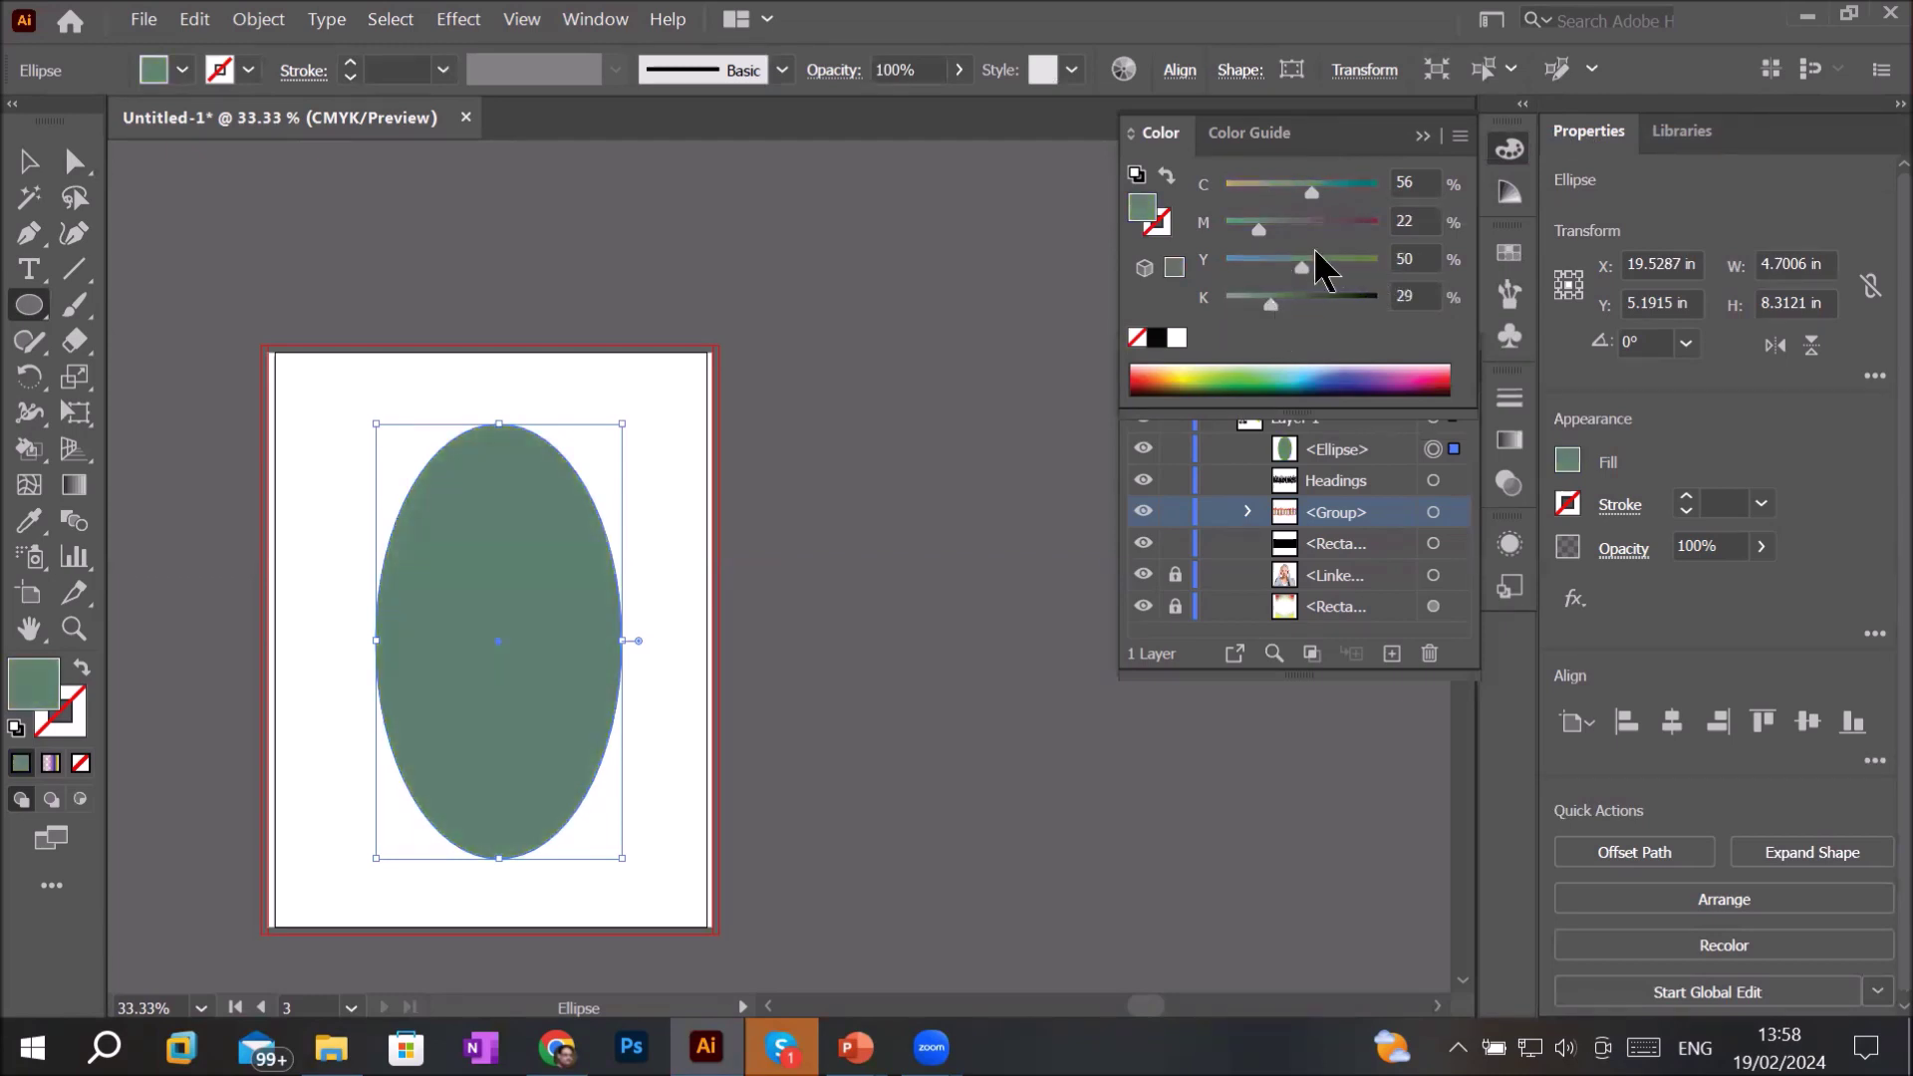
left_click(1189, 374)
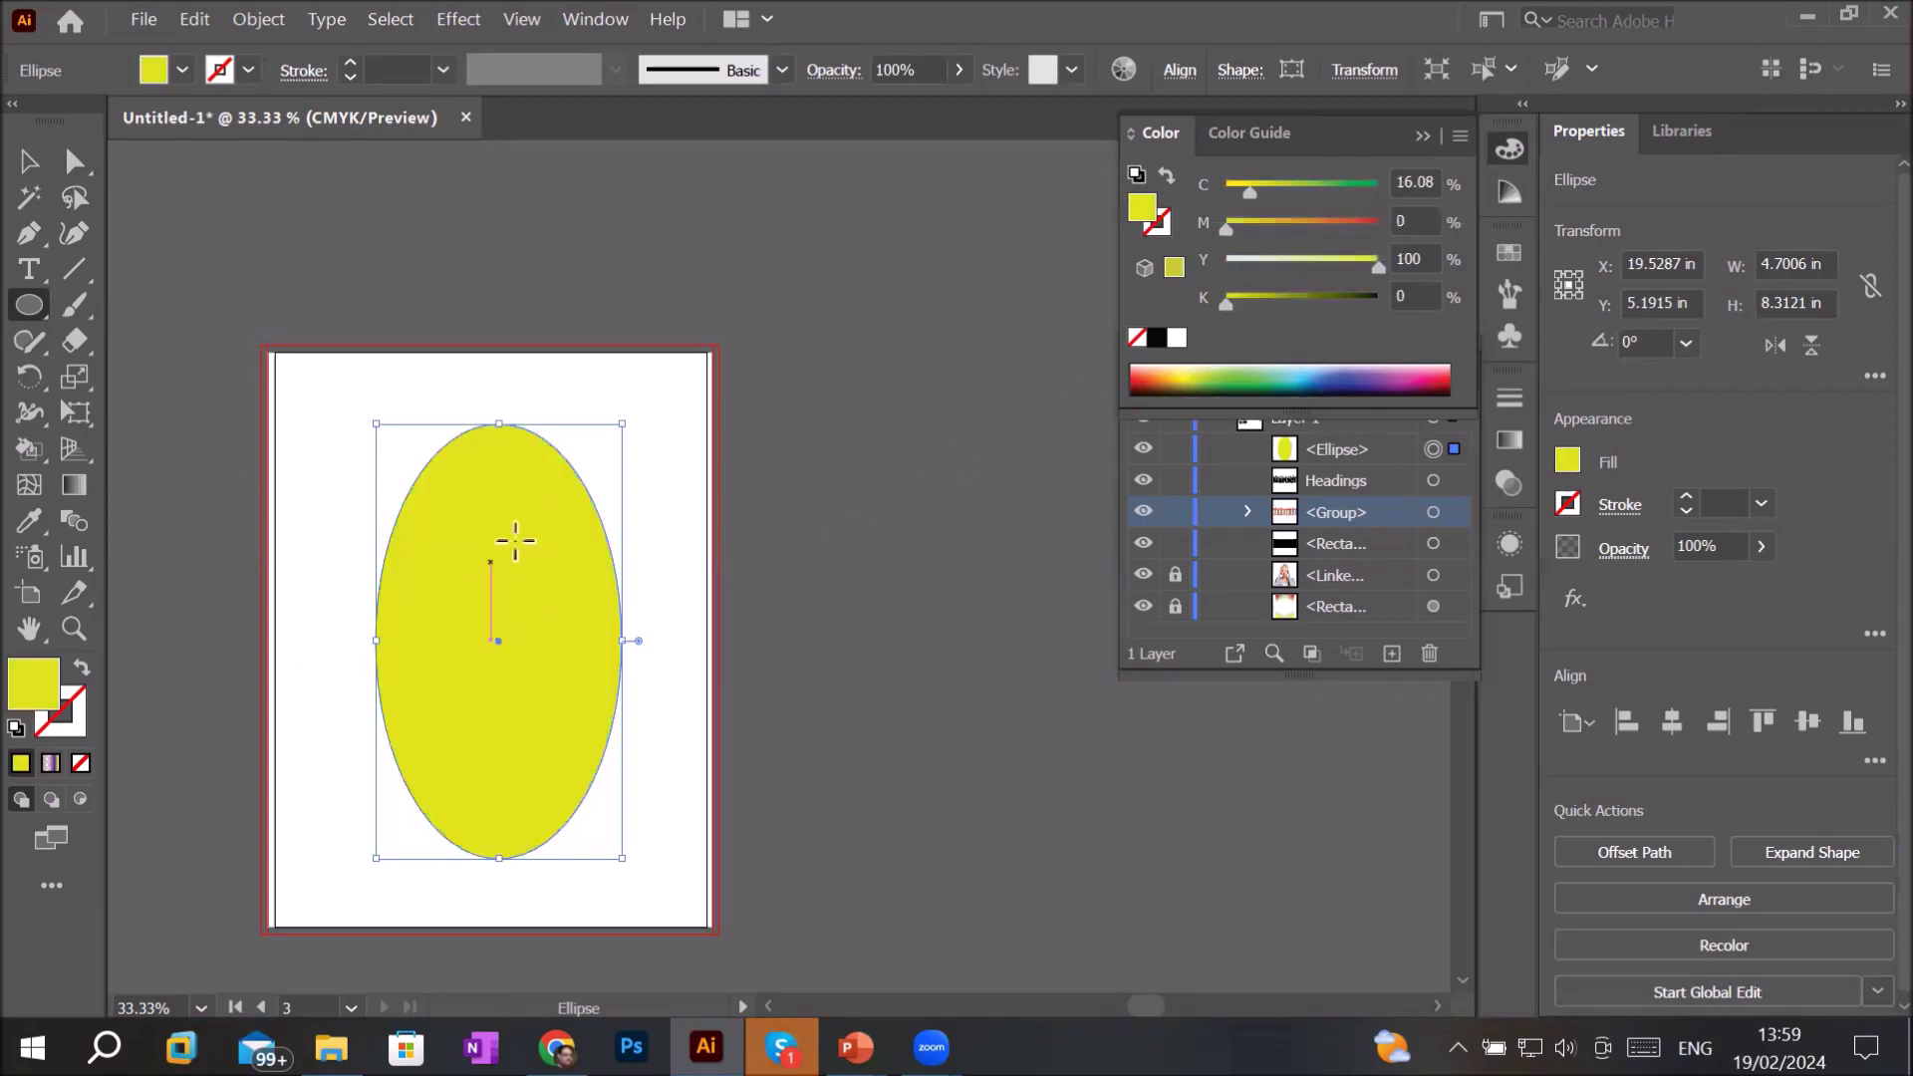
left_click(75, 163)
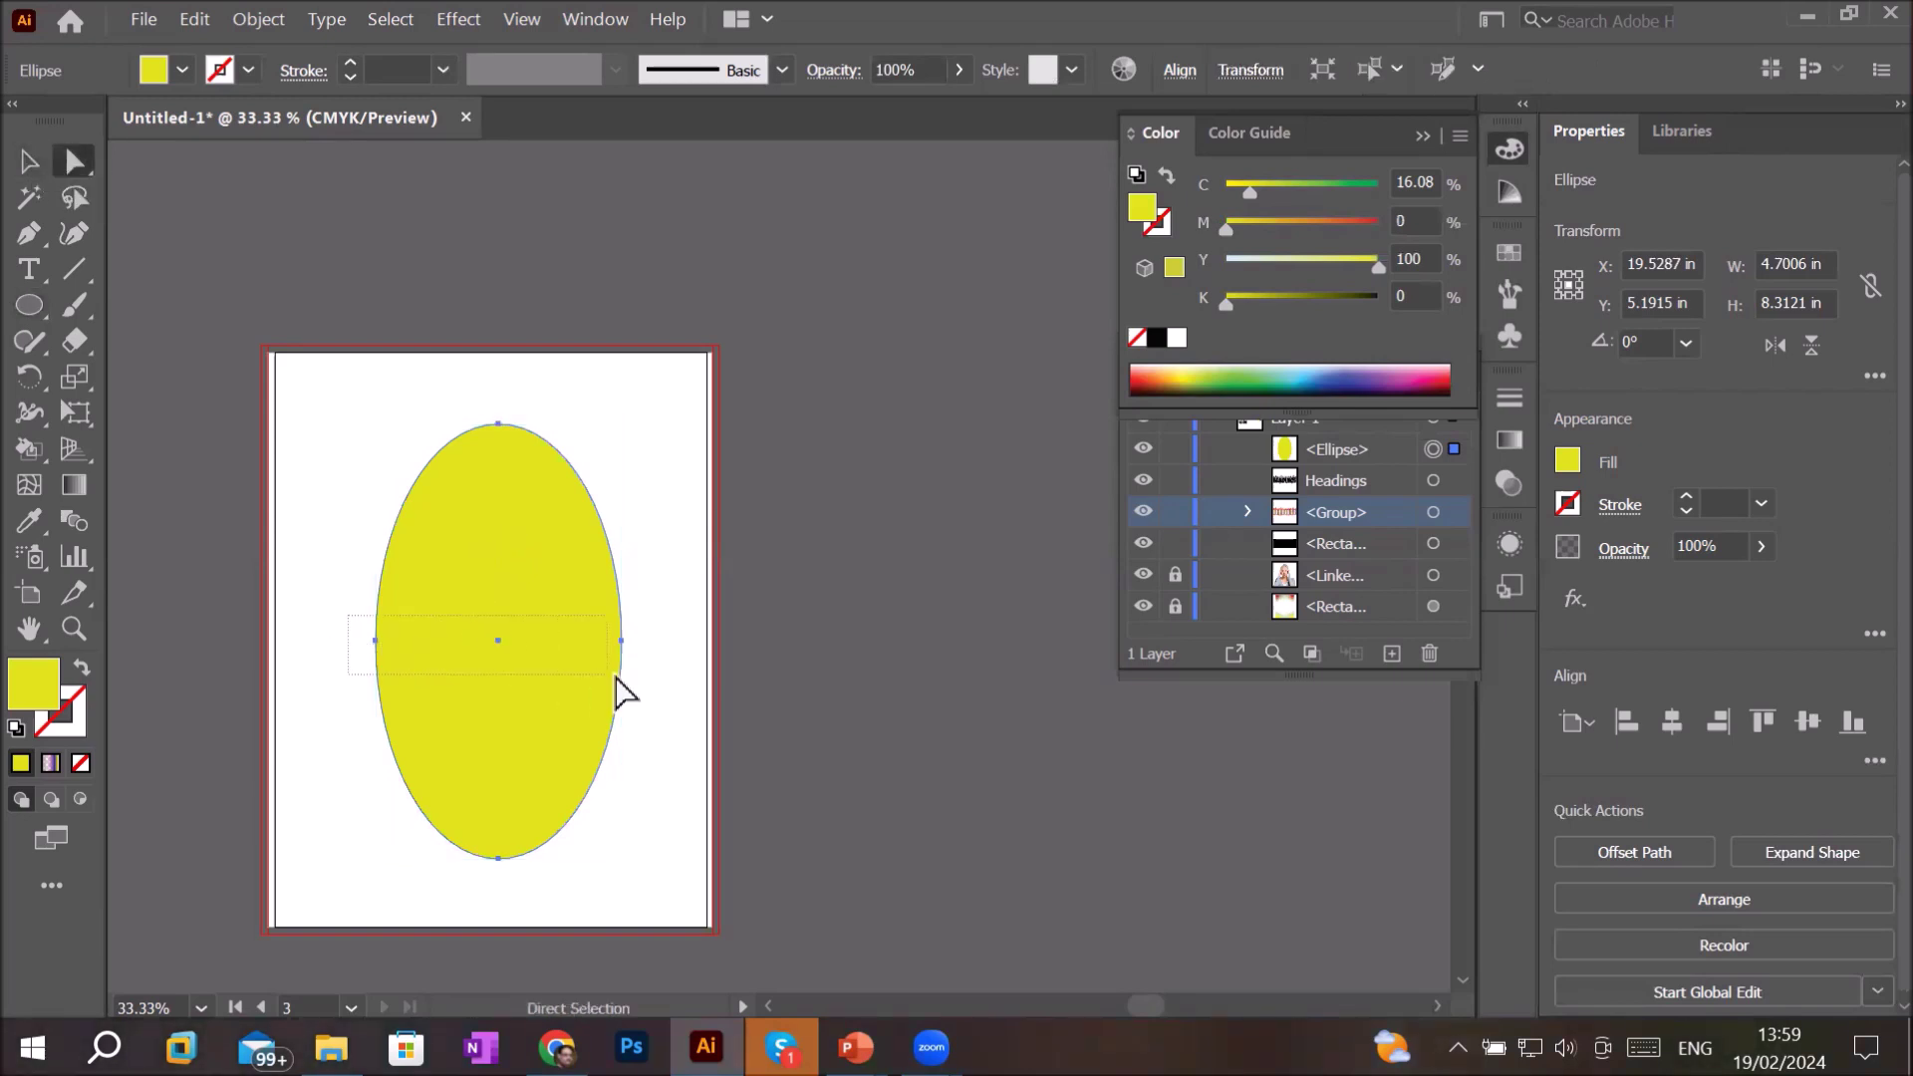
- Reshape the yellow ellipse into a lopsided egg by raising and bending its right anchor
left_click(622, 641)
left_click_drag(622, 642, 624, 592)
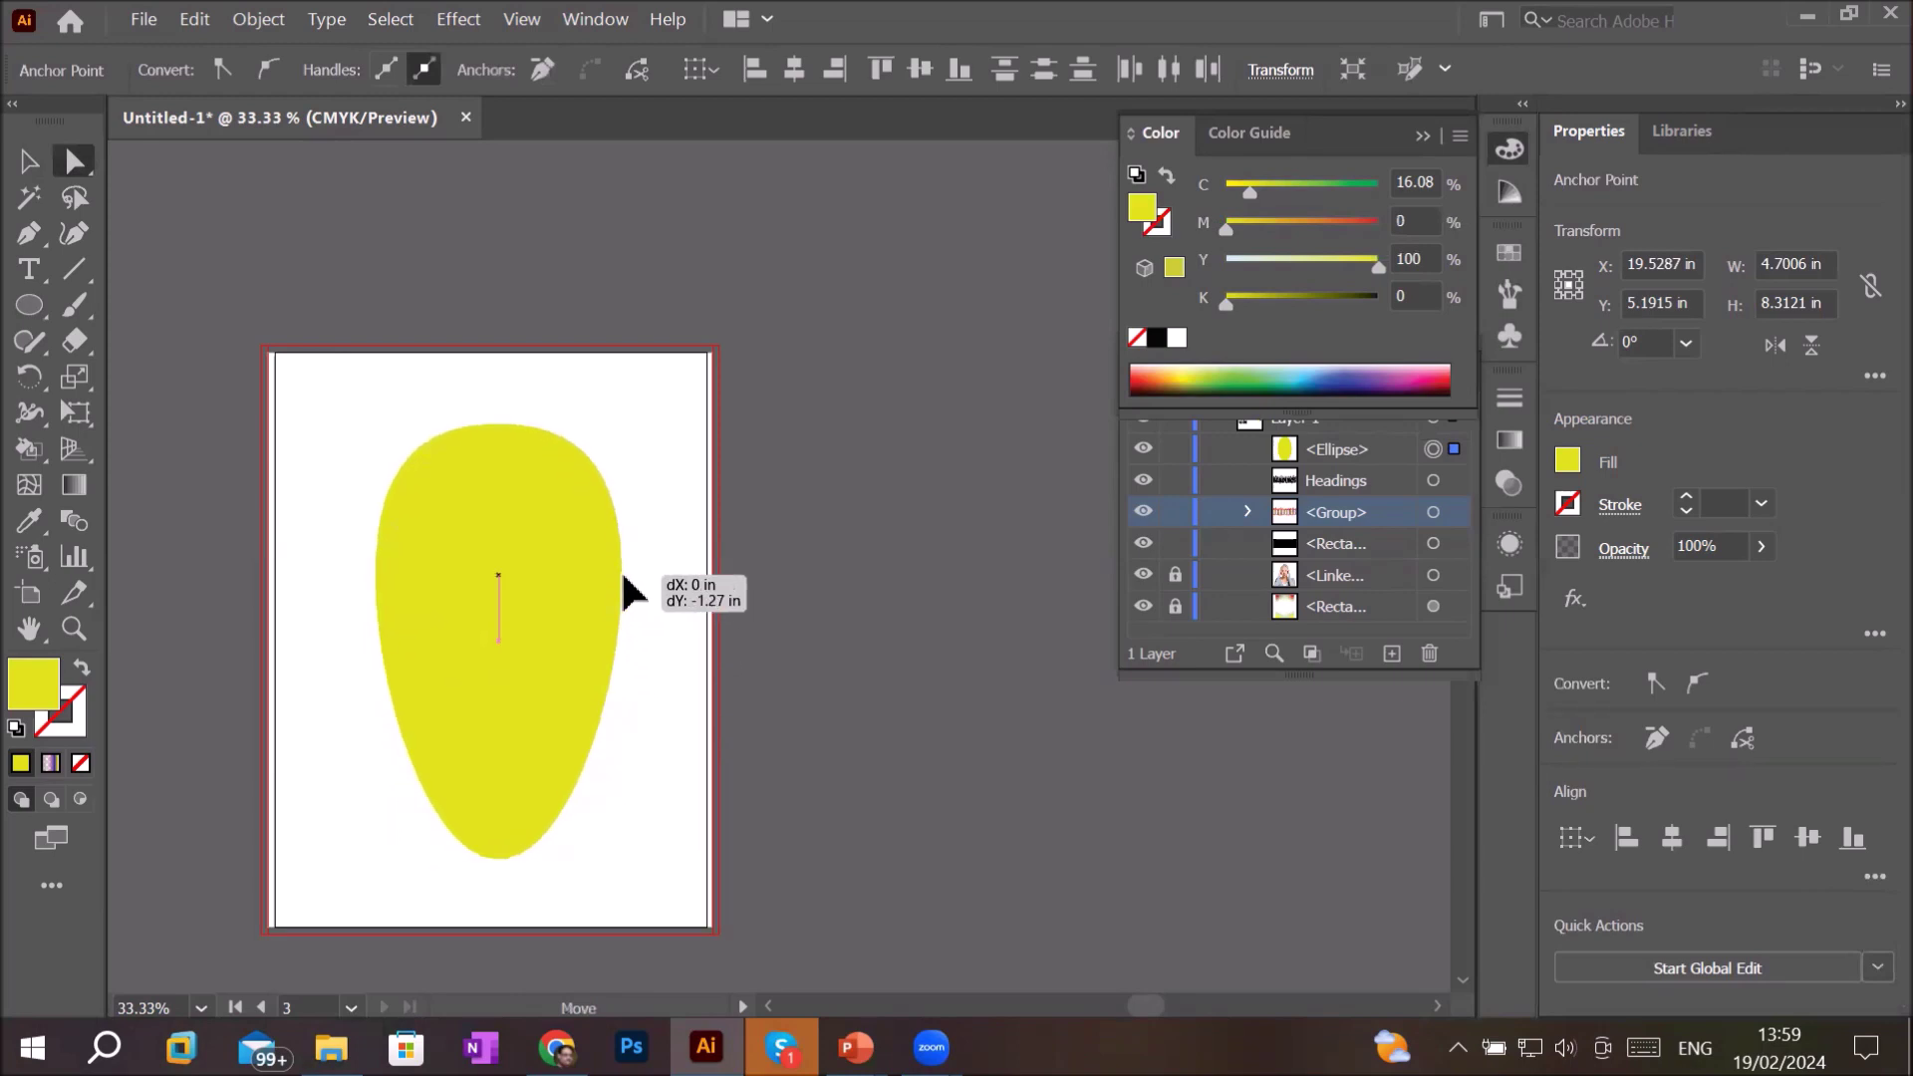
left_click_drag(624, 576, 628, 457)
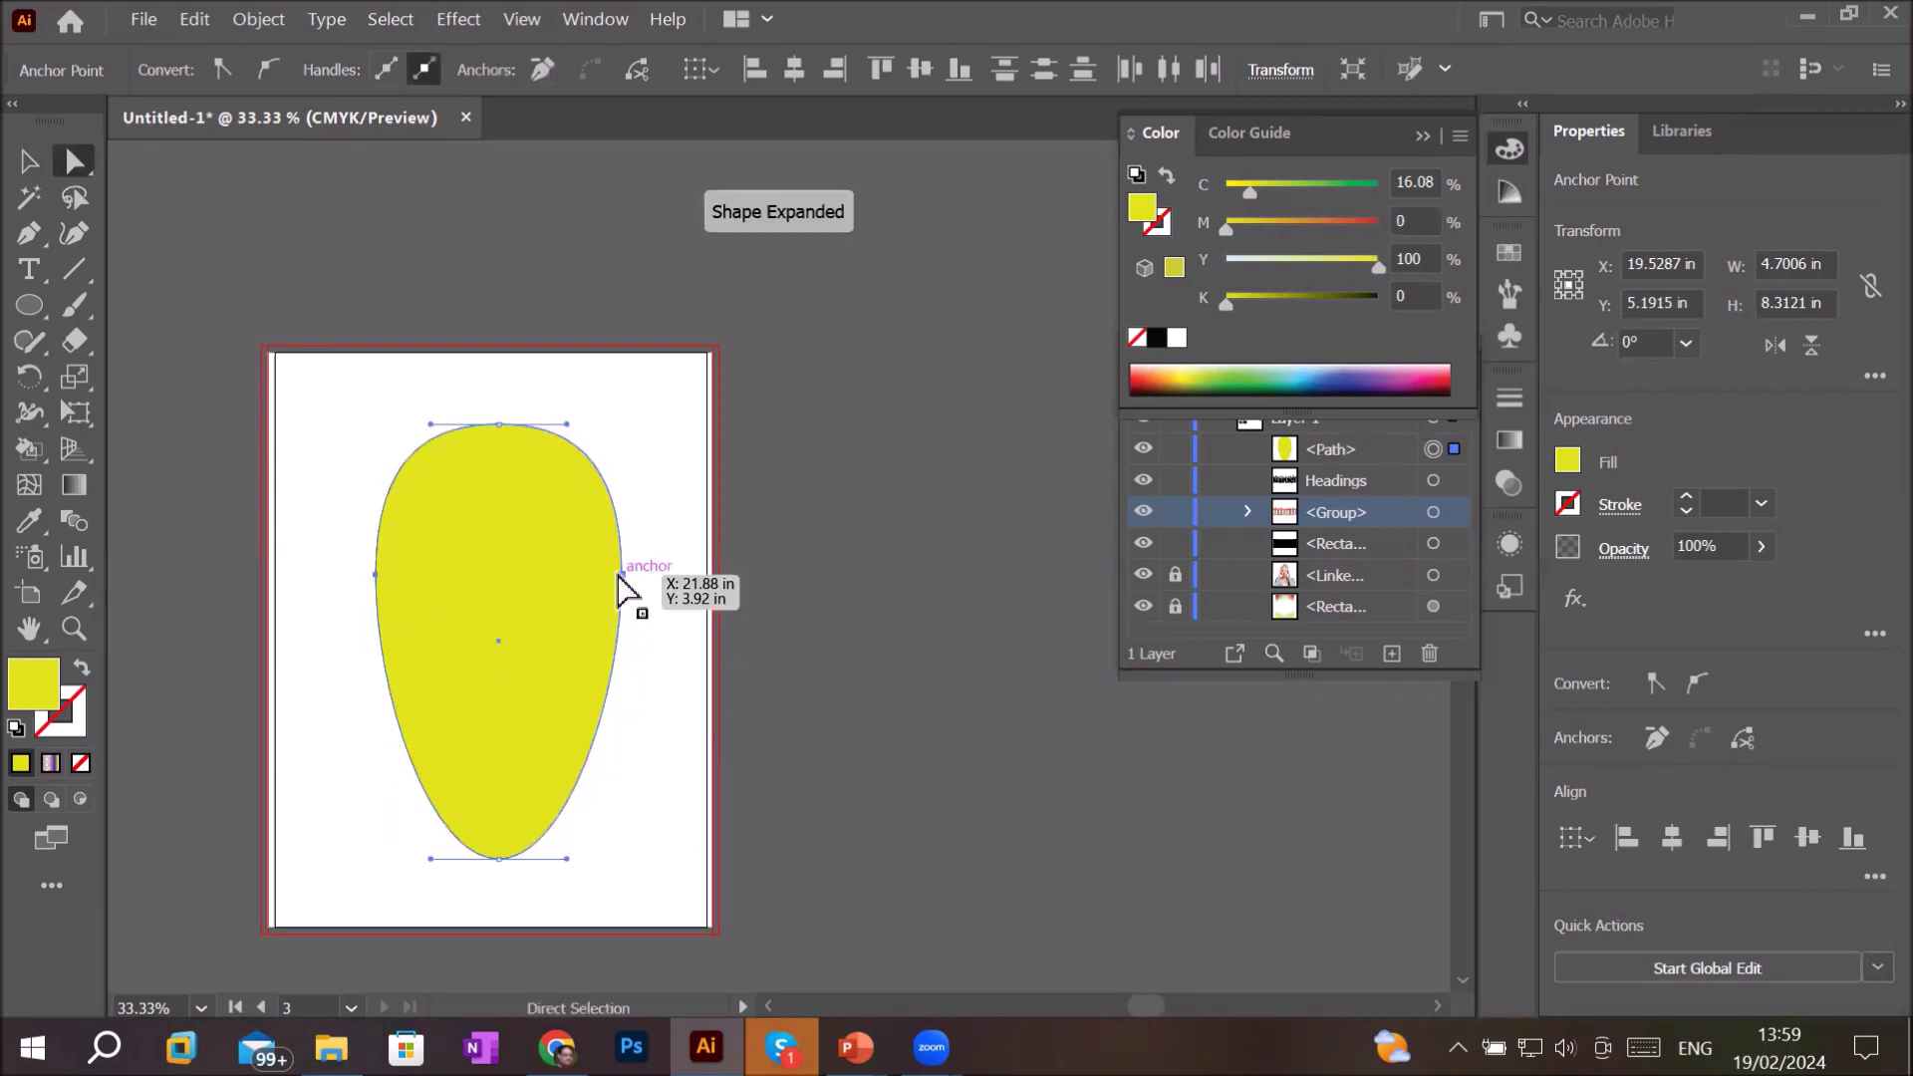
left_click_drag(621, 457, 655, 463)
left_click_drag(378, 576, 365, 576)
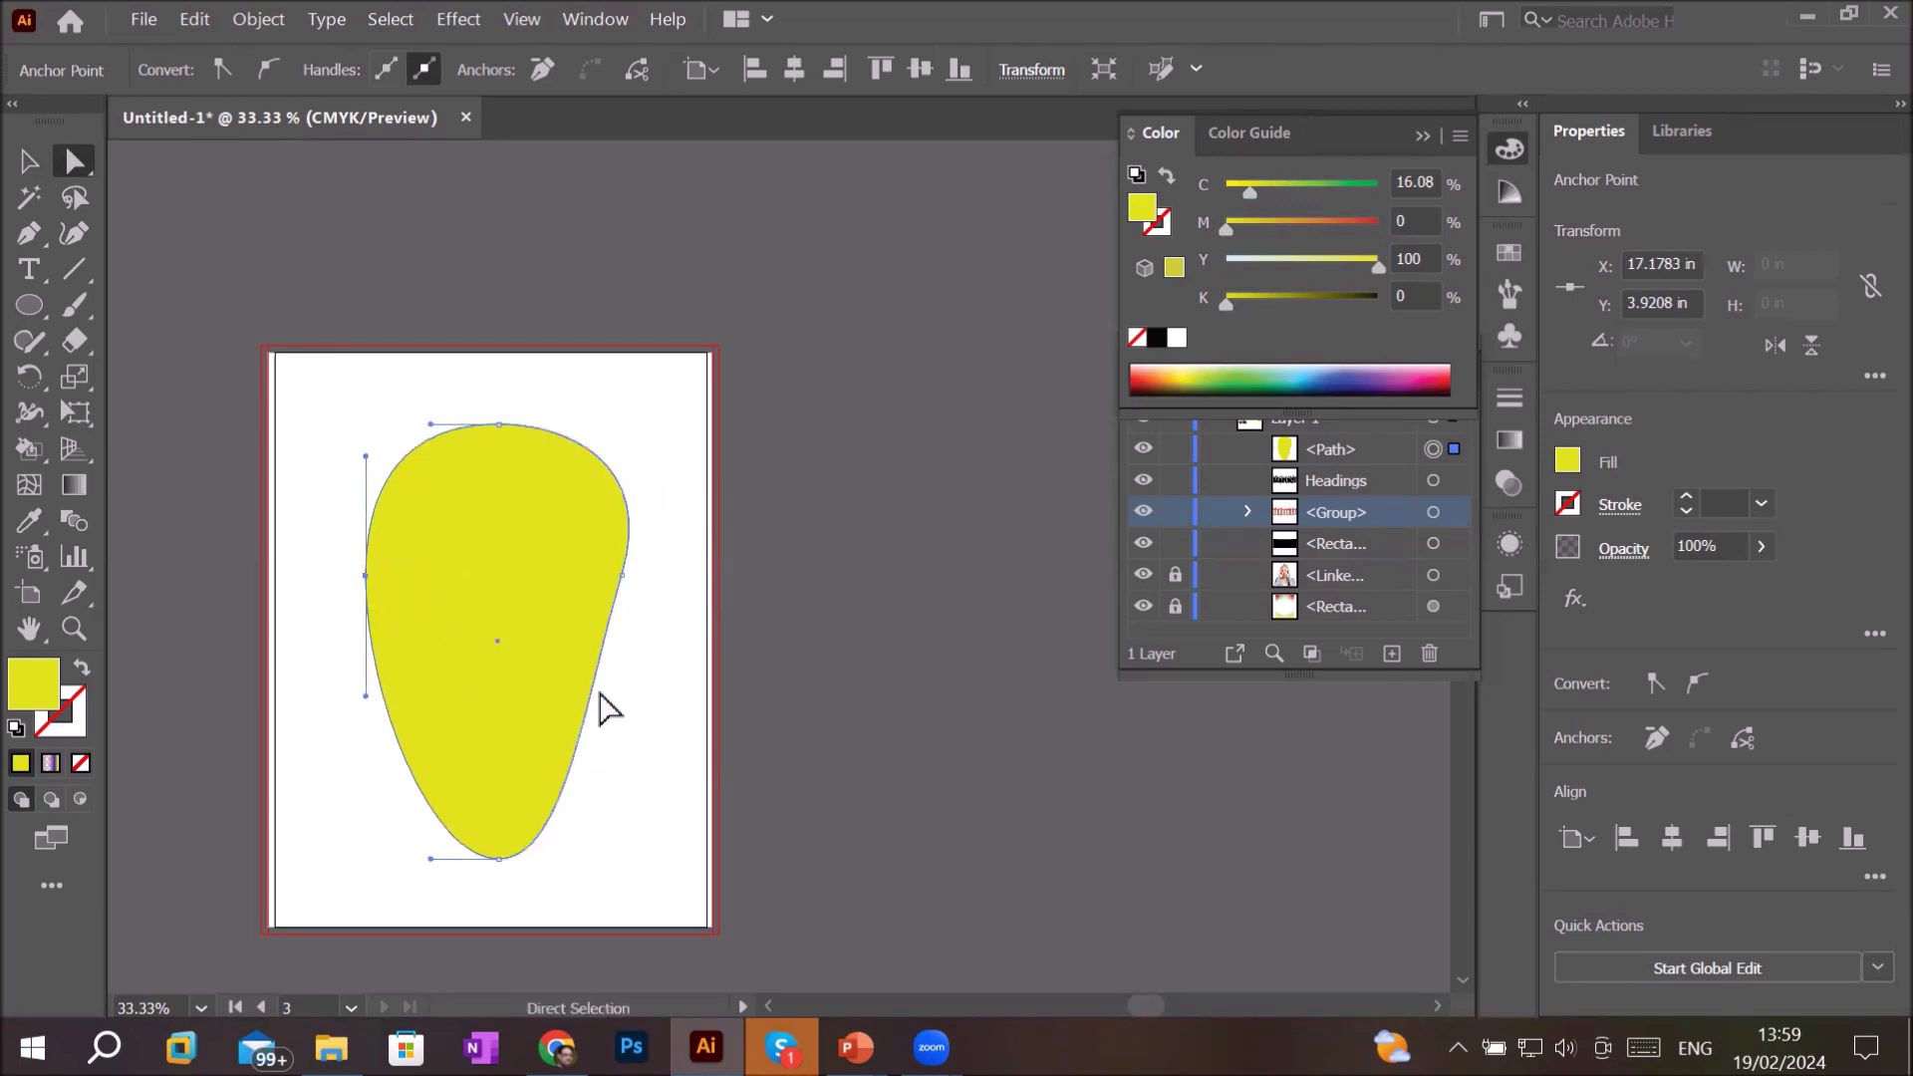
left_click(646, 760)
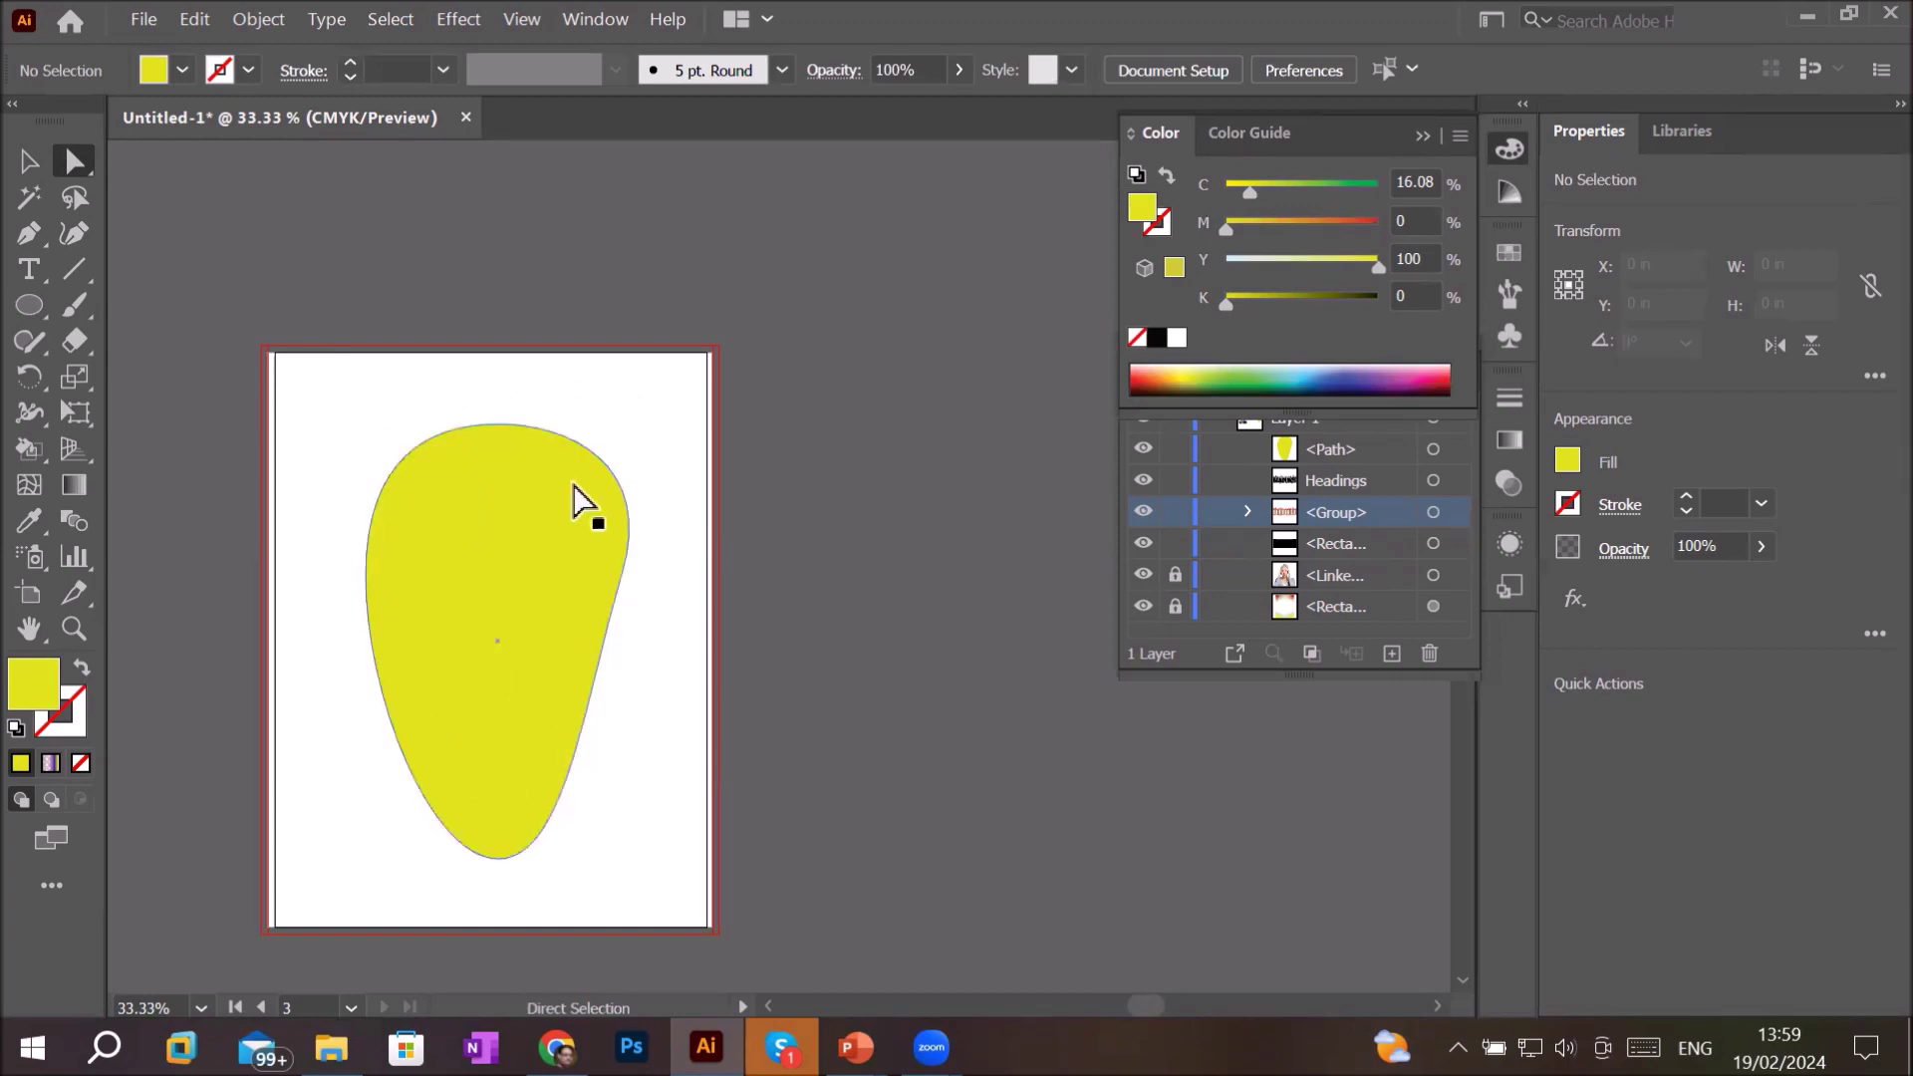
left_click(28, 488)
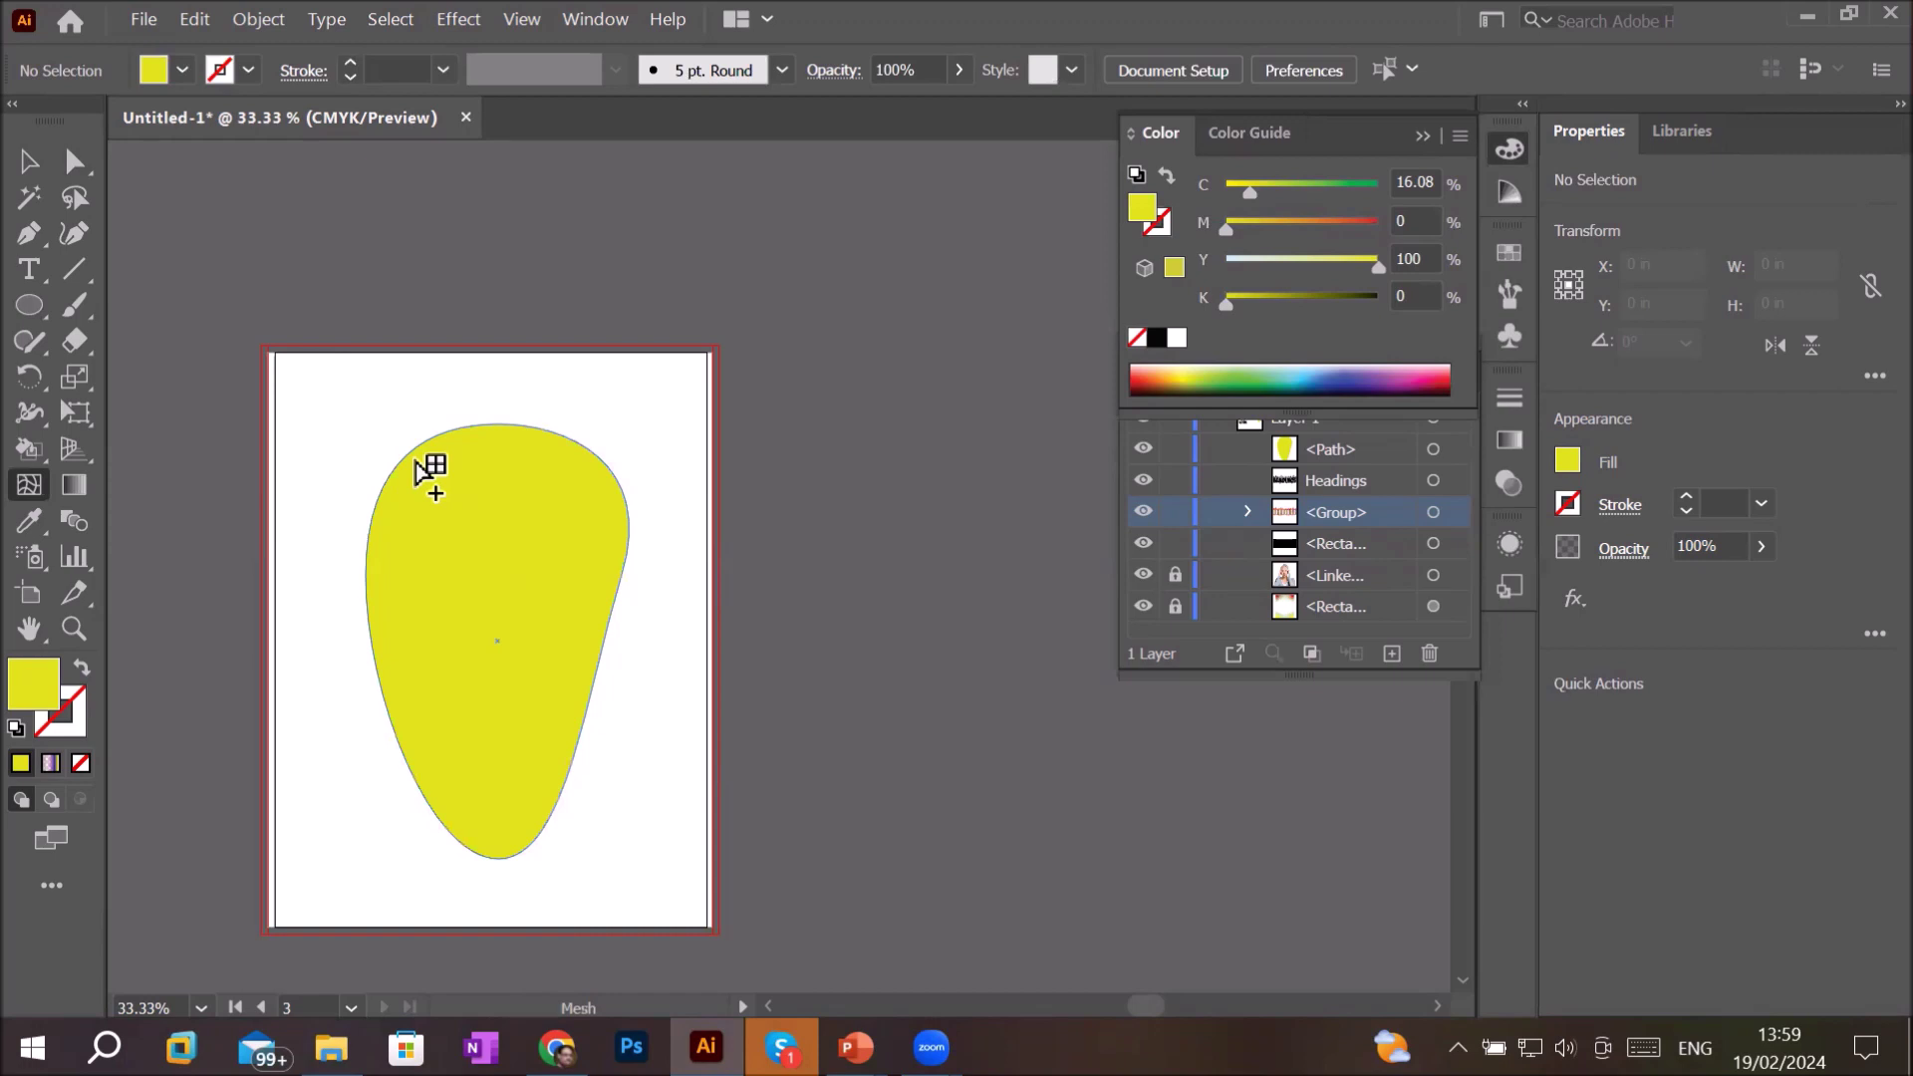
- Add mesh points at the teardrop's upper-left and upper-right edges, undoing a trial point move
left_click(416, 459)
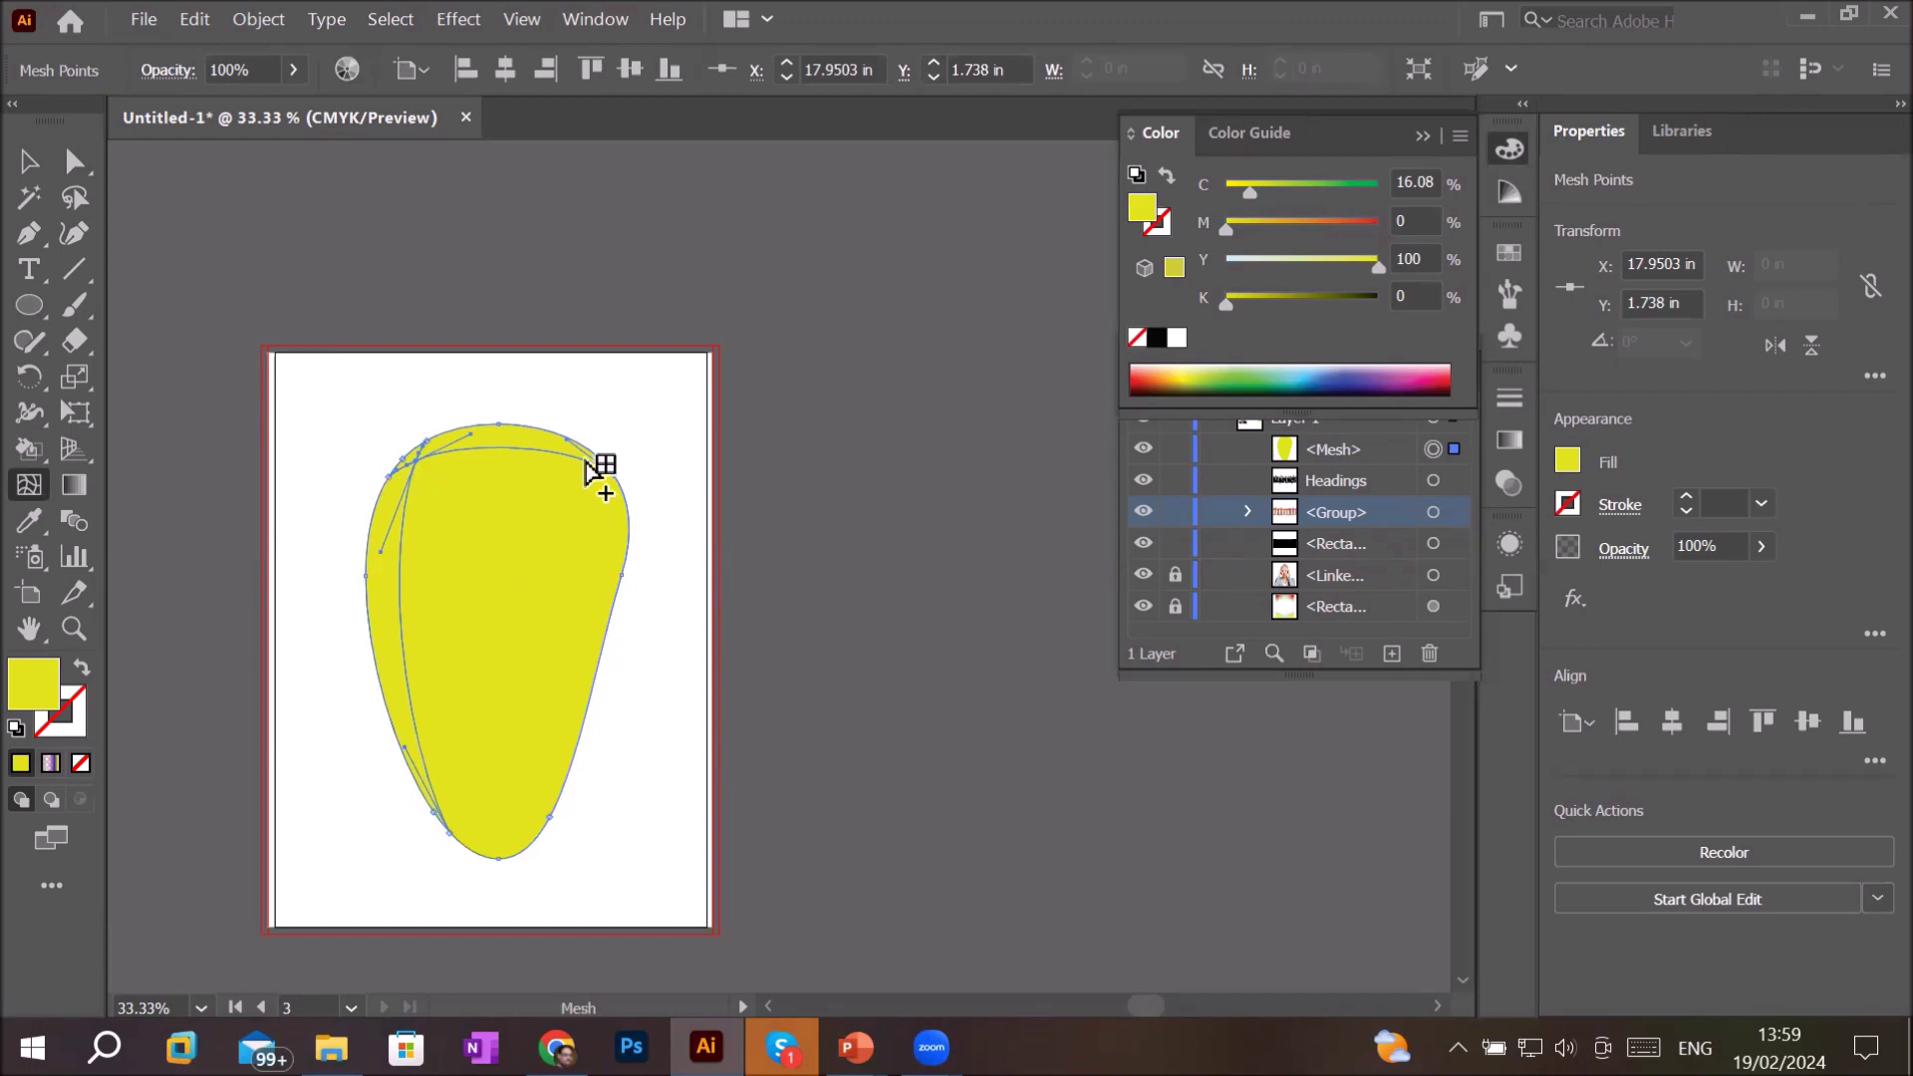
left_click(588, 464)
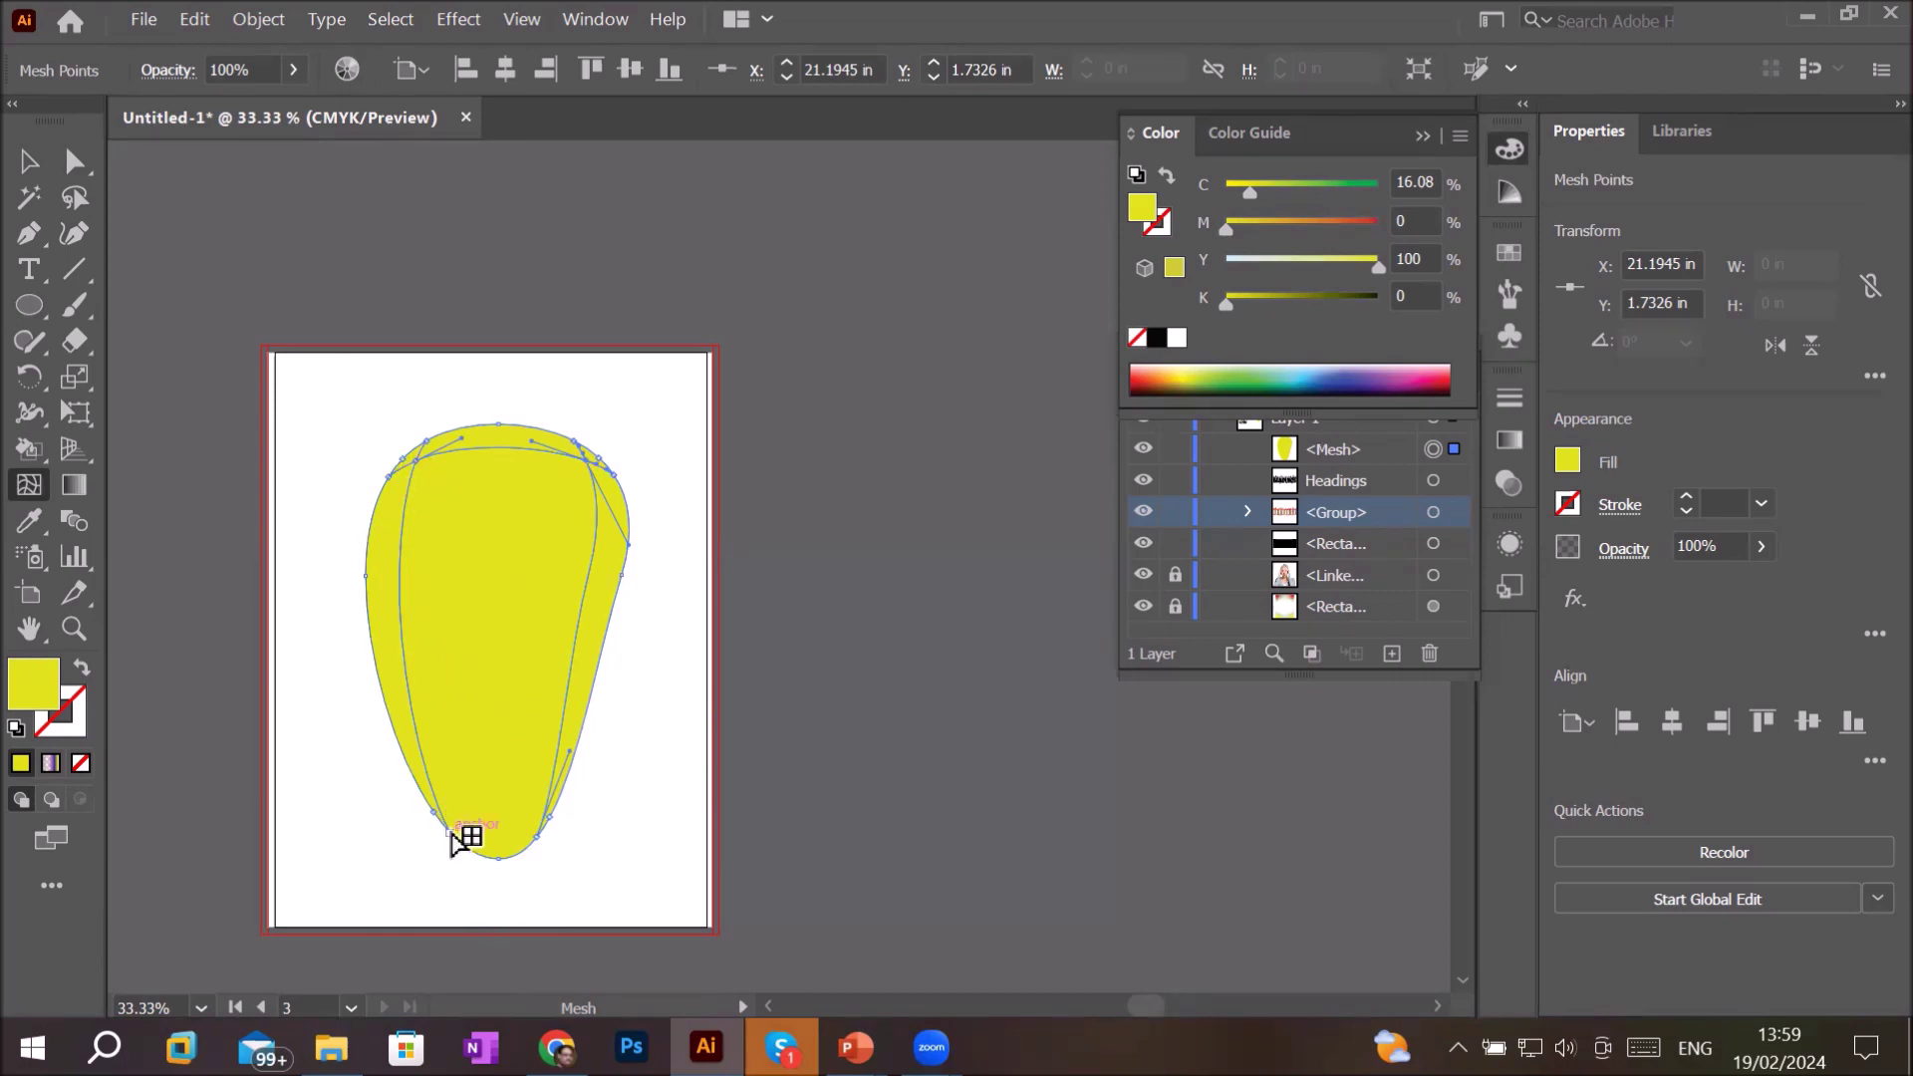
left_click_drag(452, 836, 485, 855)
key("ctrl+z")
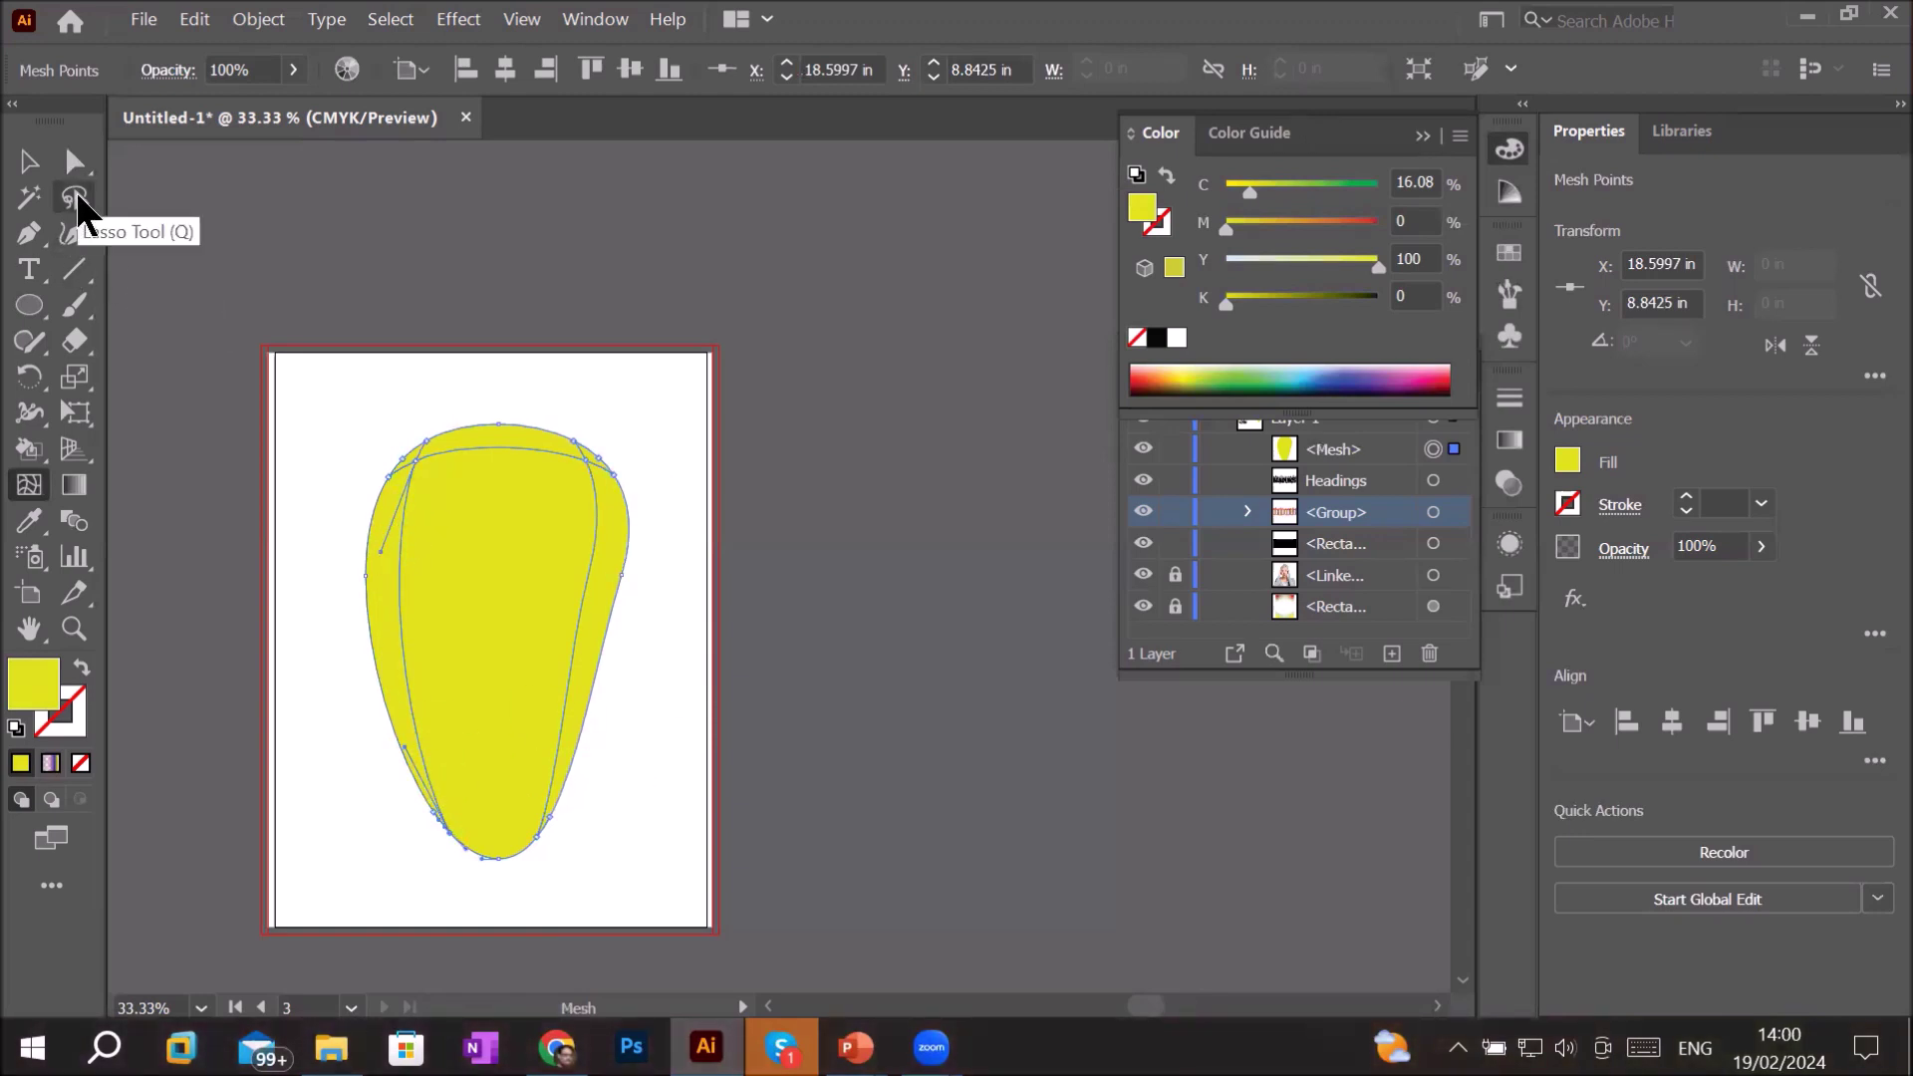
left_click(76, 199)
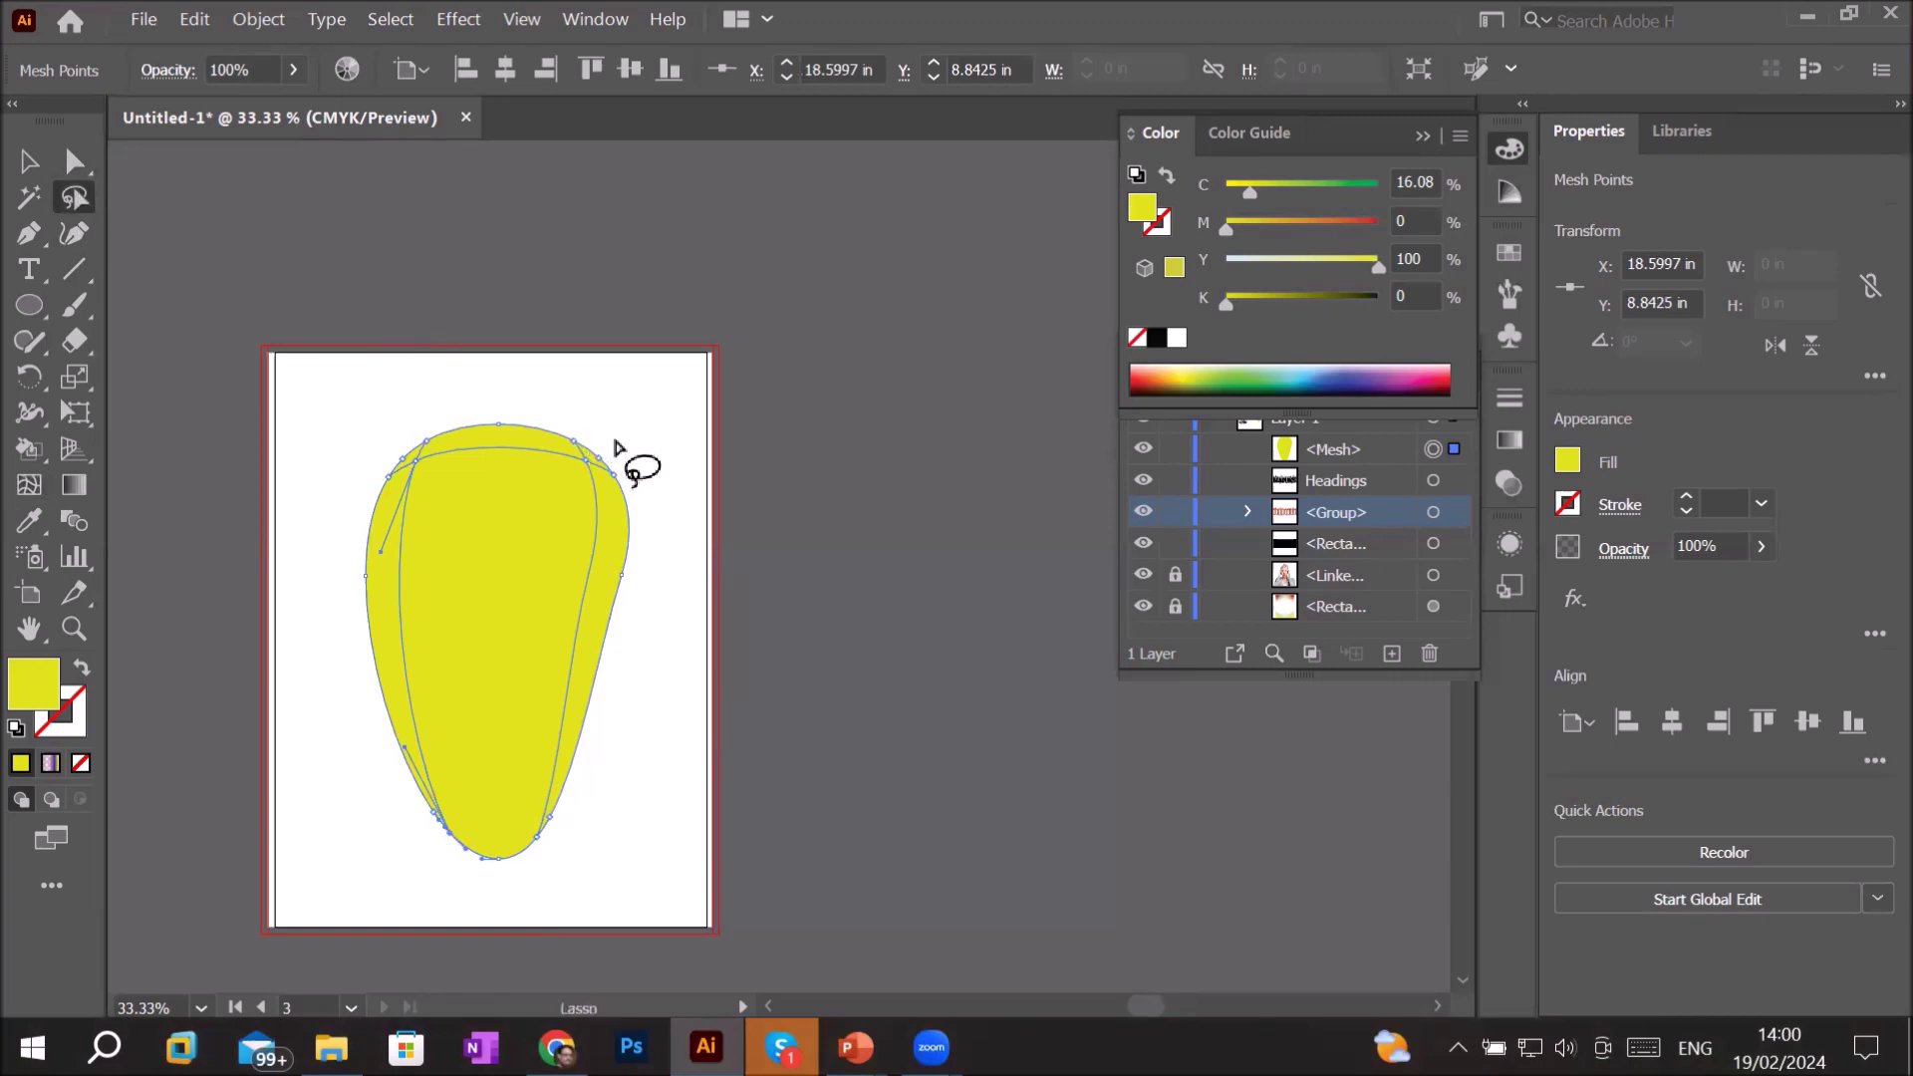
- Shade the teardrop's right and left edge mesh points dark green (C 61, M 0, Y 100, K 81)
mouse_move(604, 448)
left_mouse_down()
mouse_move(611, 598)
mouse_move(572, 735)
mouse_move(604, 754)
mouse_move(662, 503)
mouse_move(608, 445)
mouse_move(628, 443)
left_mouse_up()
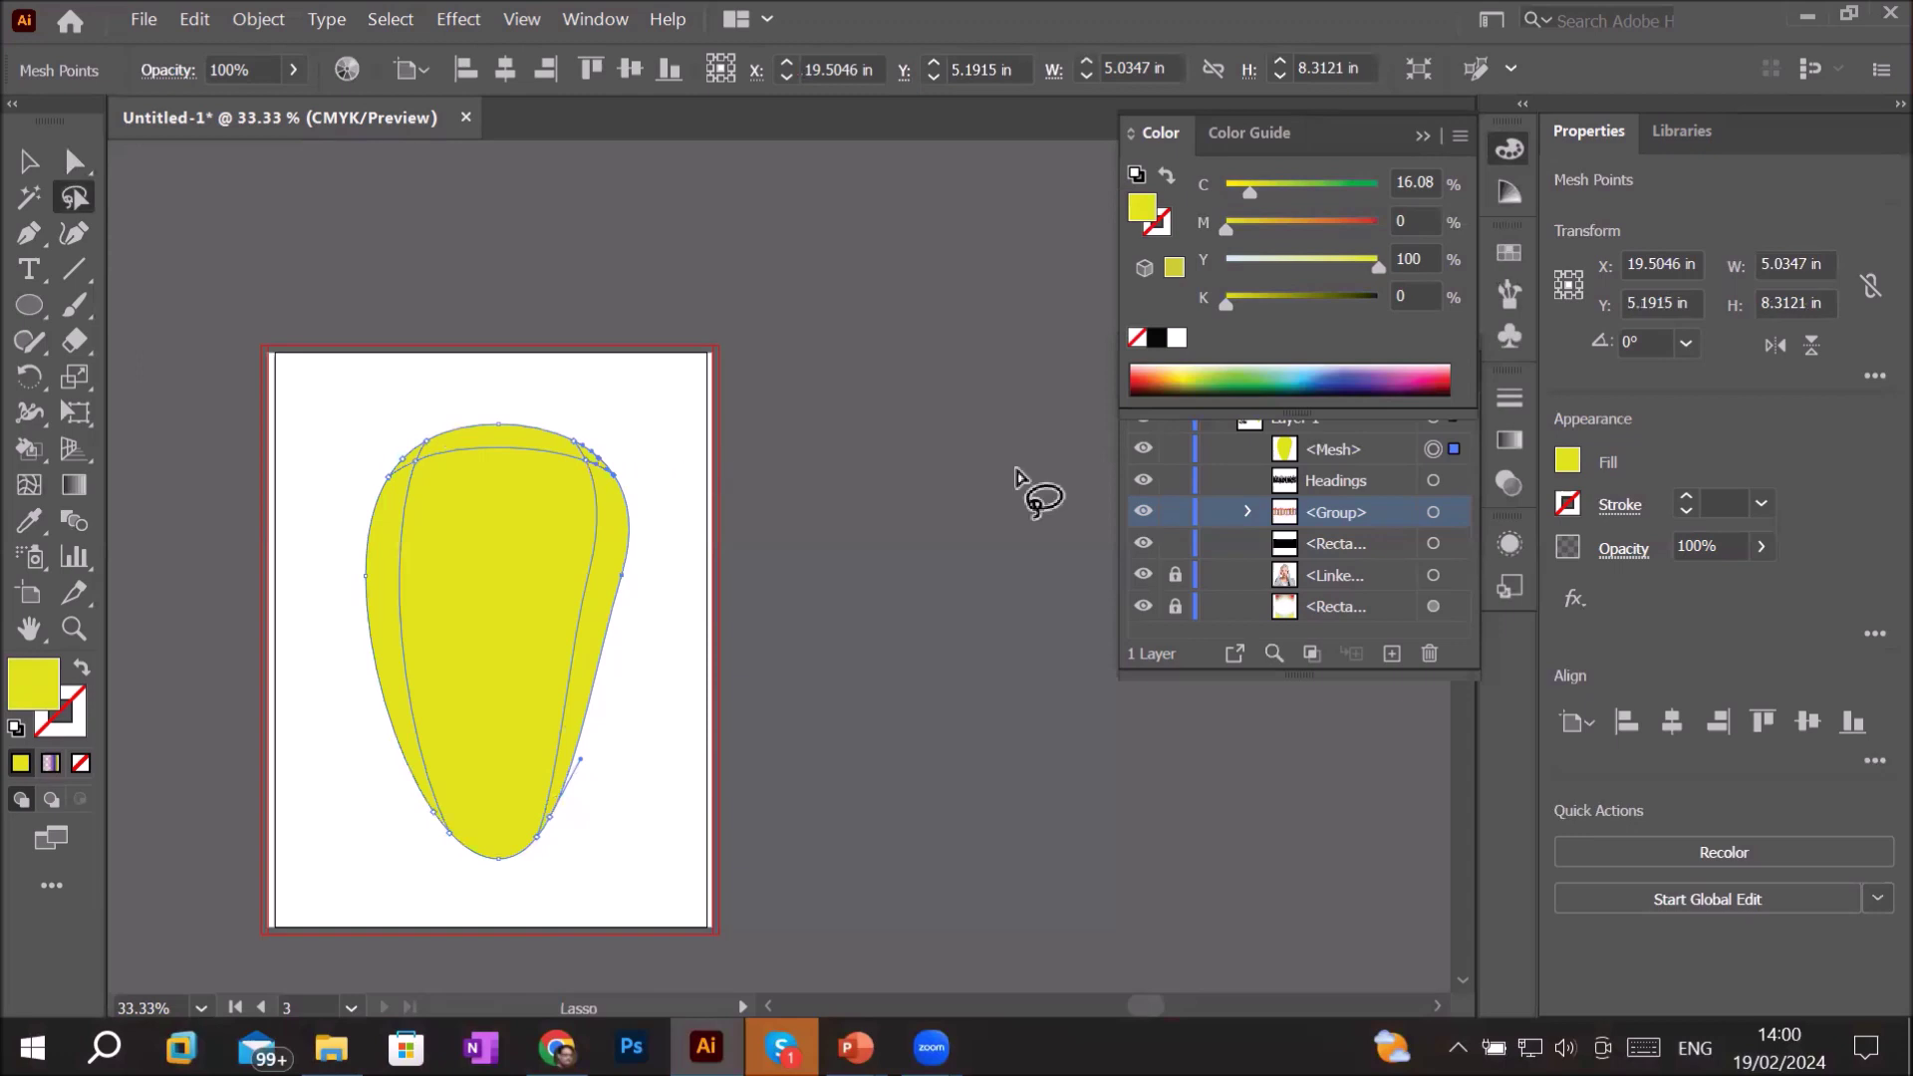
mouse_move(1251, 191)
left_mouse_down()
mouse_move(1293, 211)
mouse_move(1351, 196)
left_mouse_up()
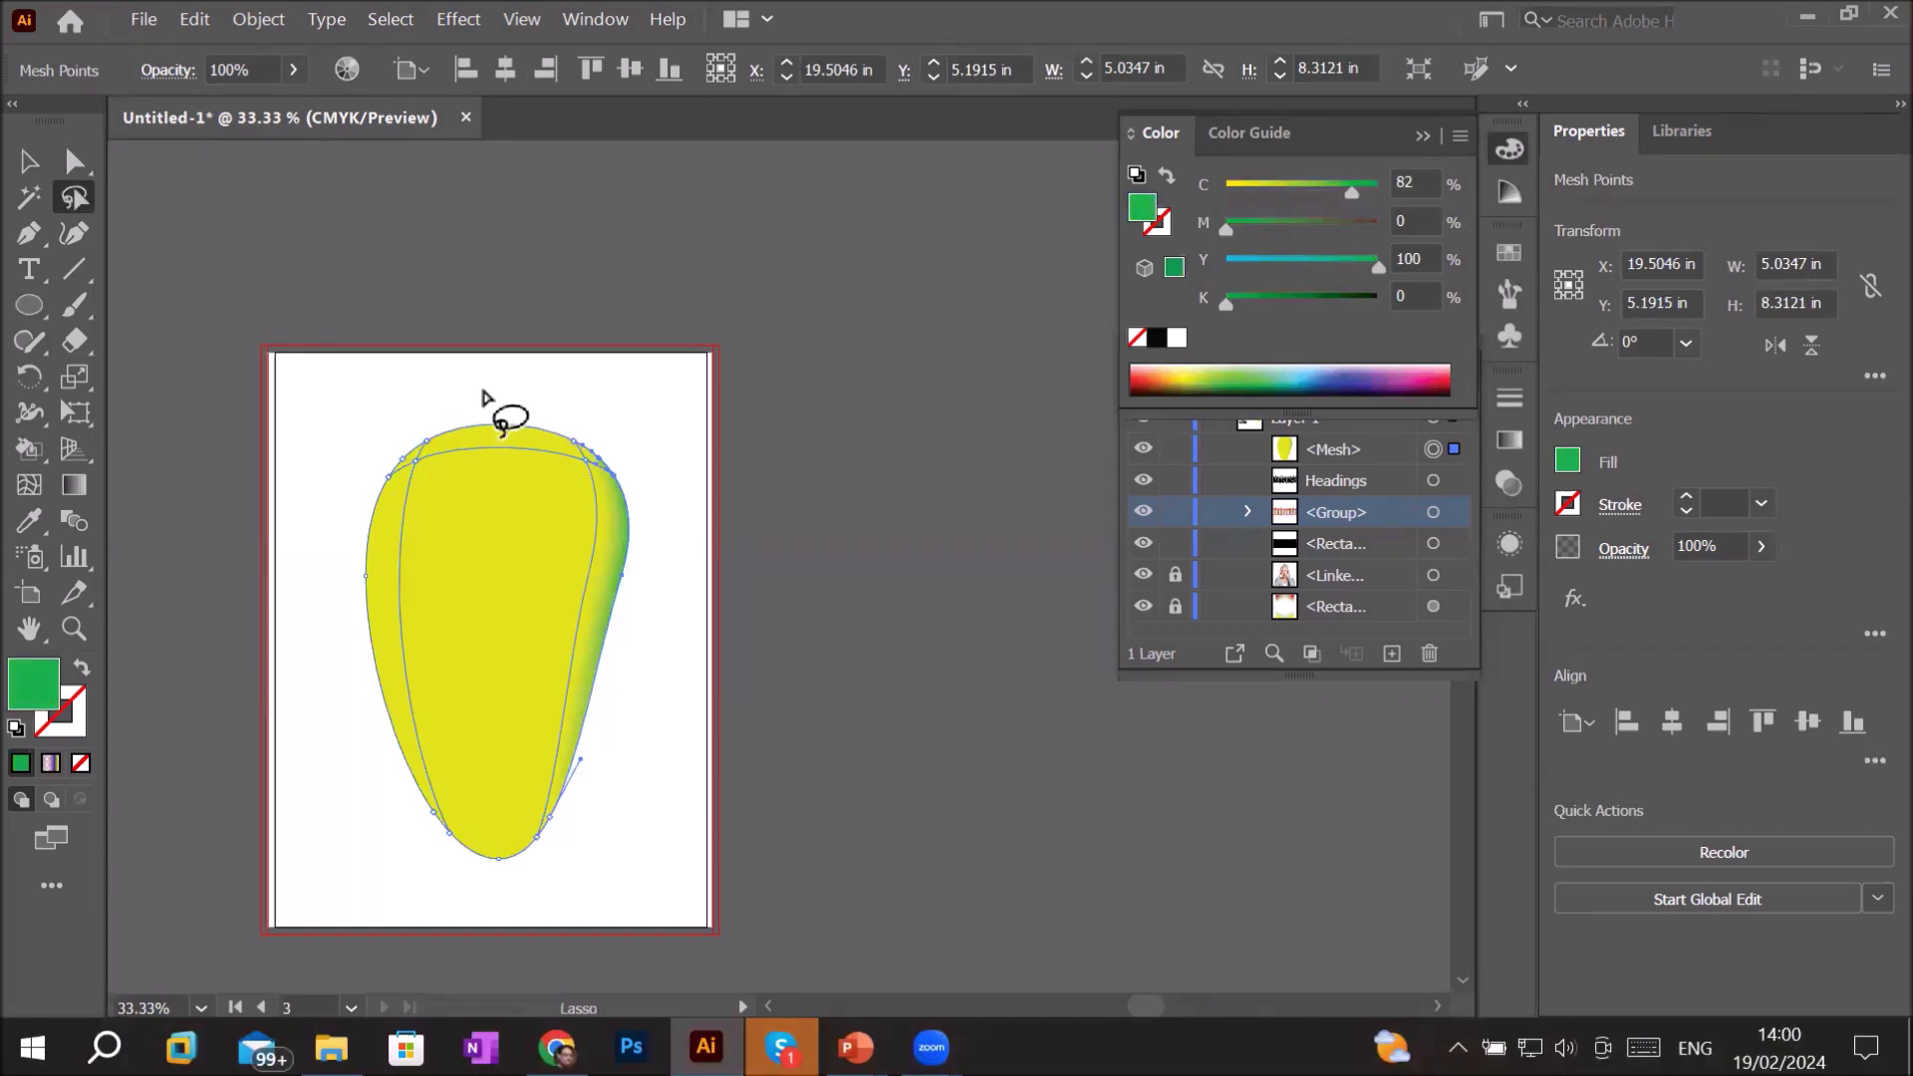
mouse_move(406, 435)
left_mouse_down()
mouse_move(385, 640)
mouse_move(433, 797)
mouse_move(379, 810)
mouse_move(382, 483)
mouse_move(390, 637)
mouse_move(339, 663)
mouse_move(401, 428)
mouse_move(402, 453)
left_mouse_up()
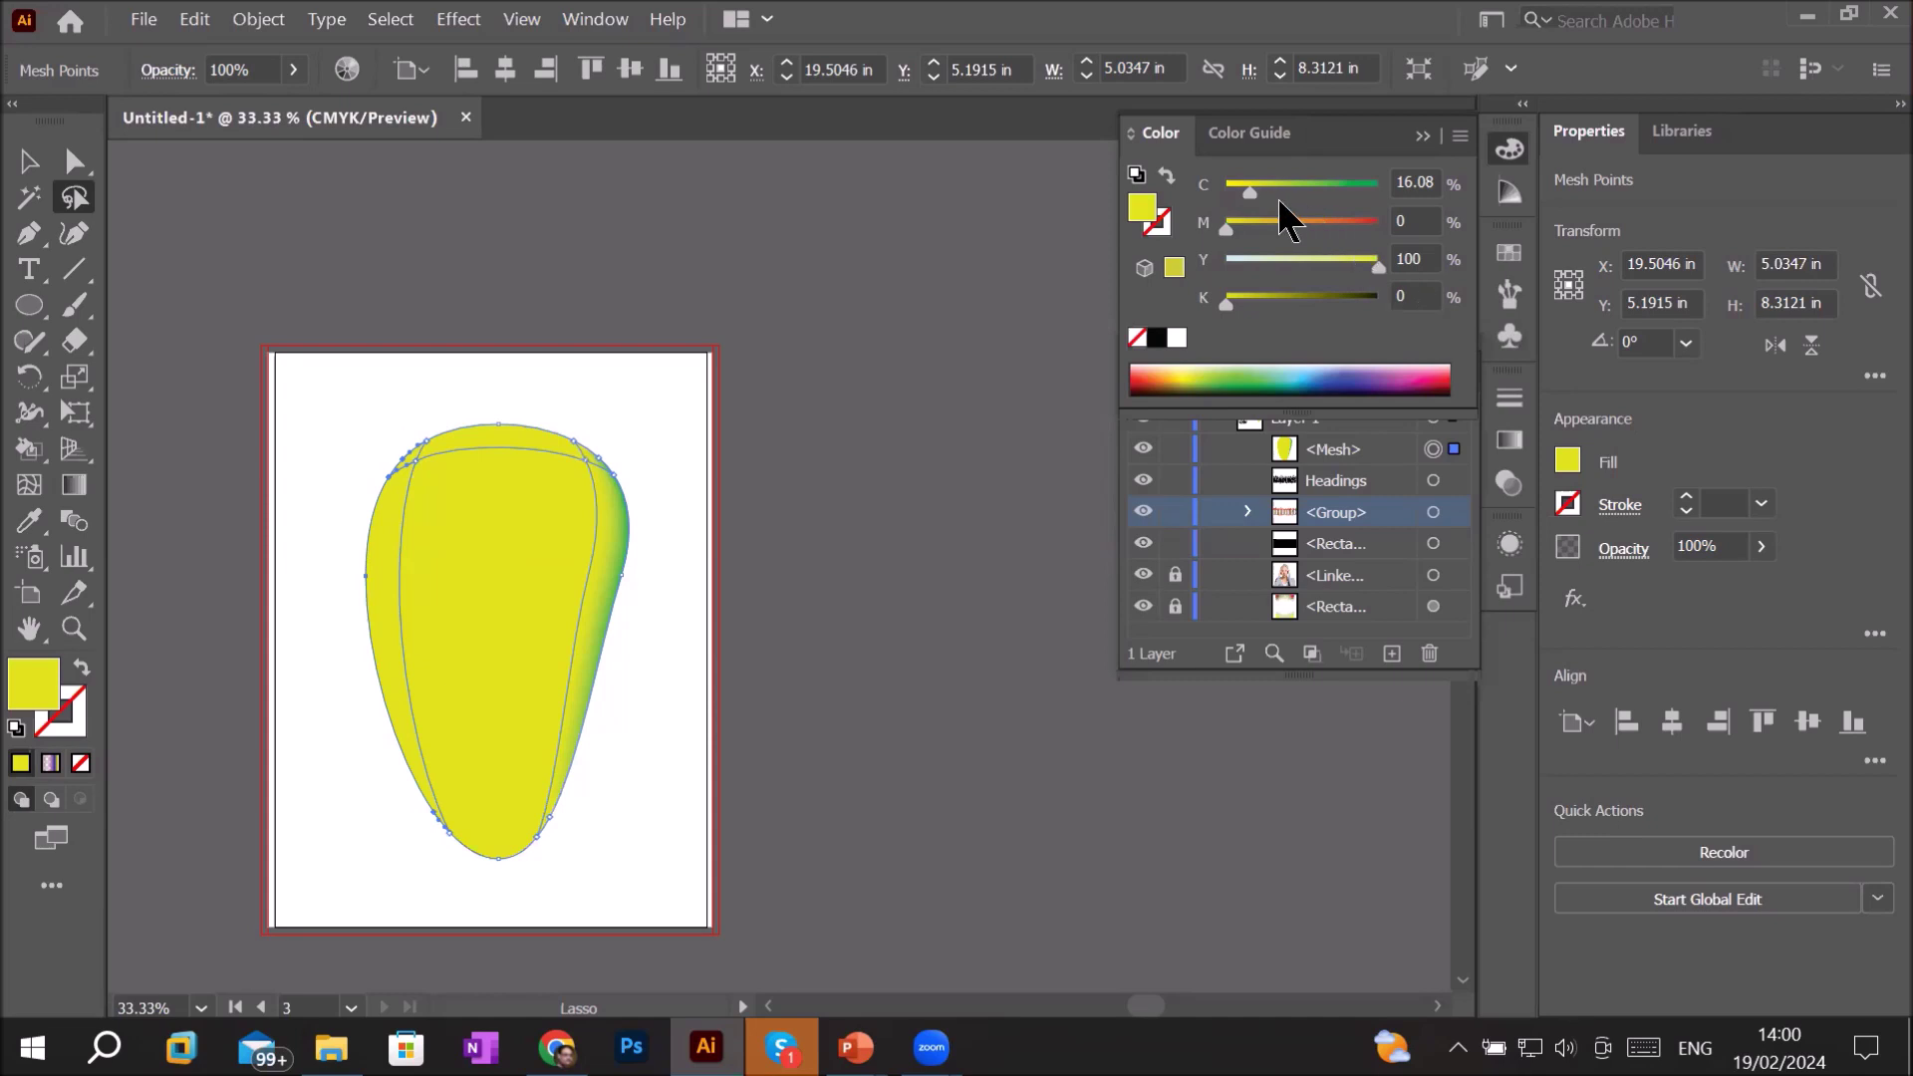
left_click_drag(1250, 189, 1313, 201)
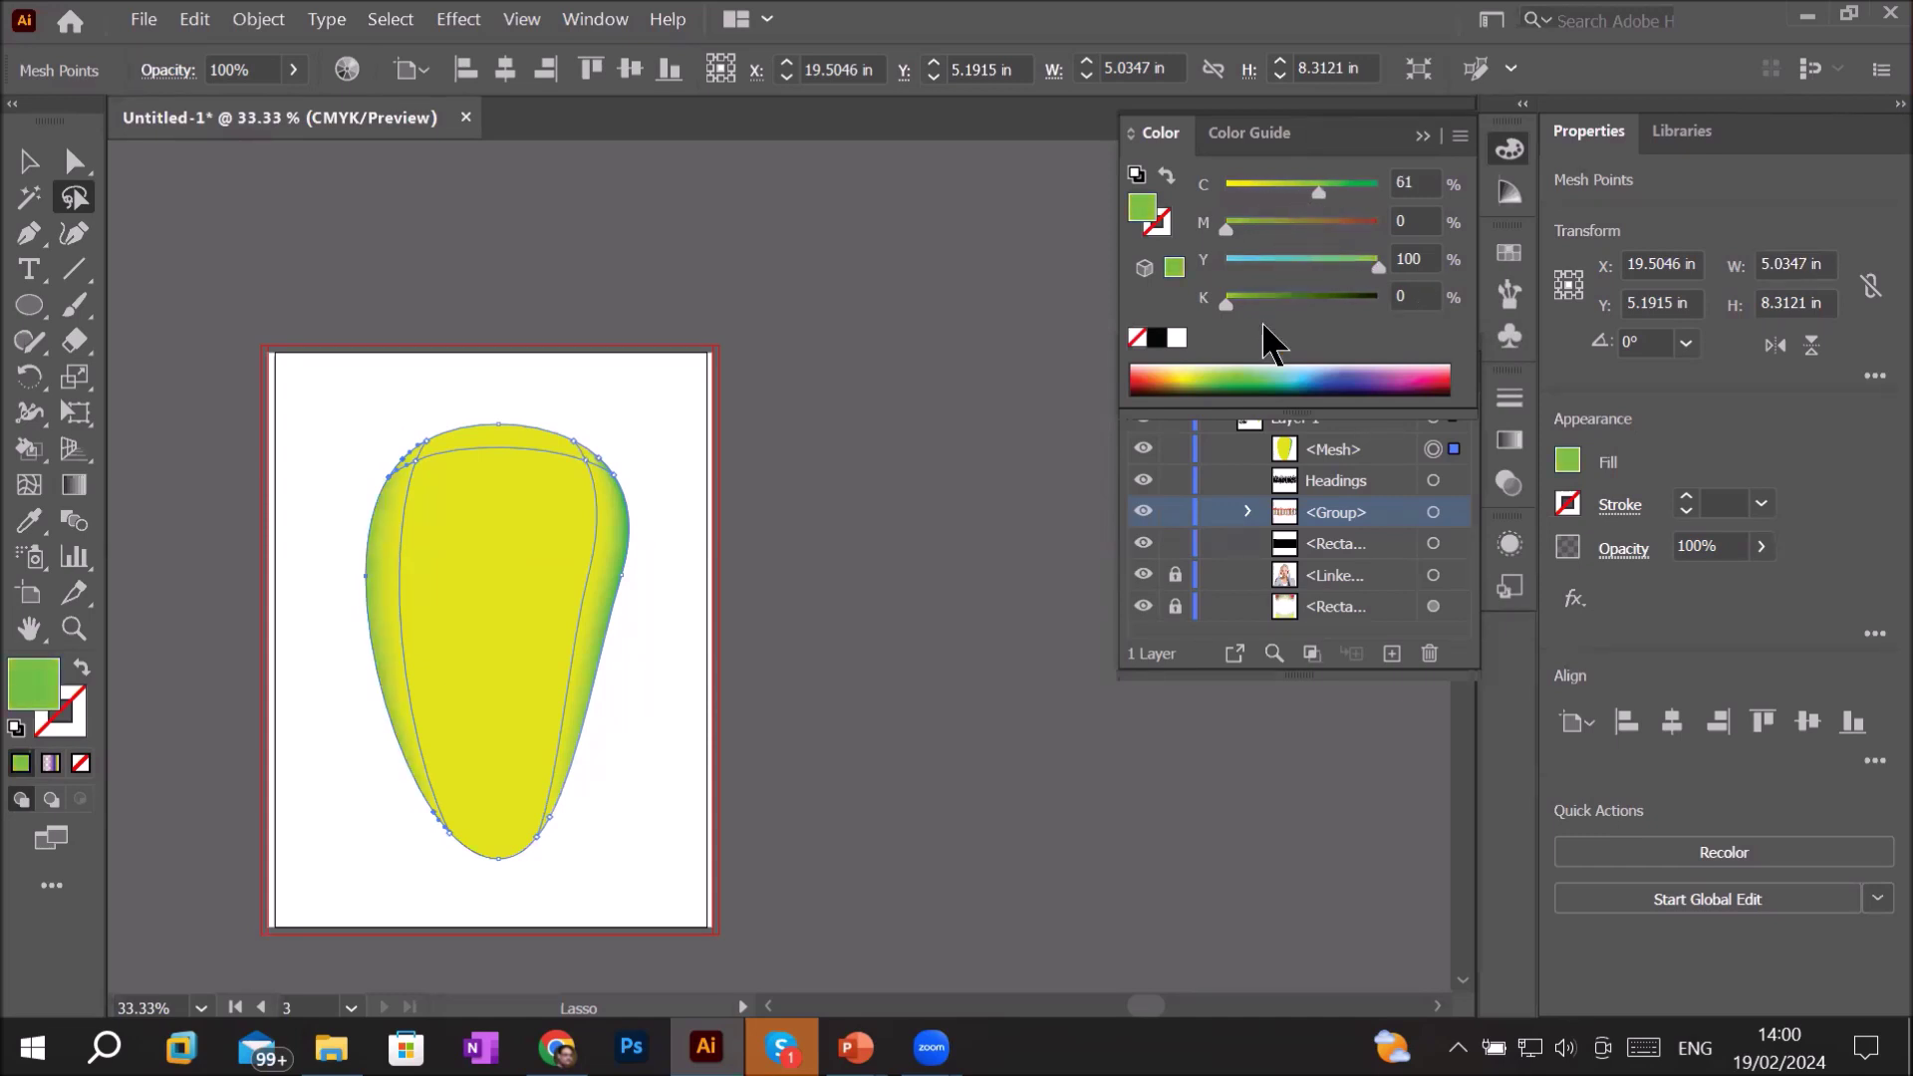
left_click_drag(1226, 303, 1353, 309)
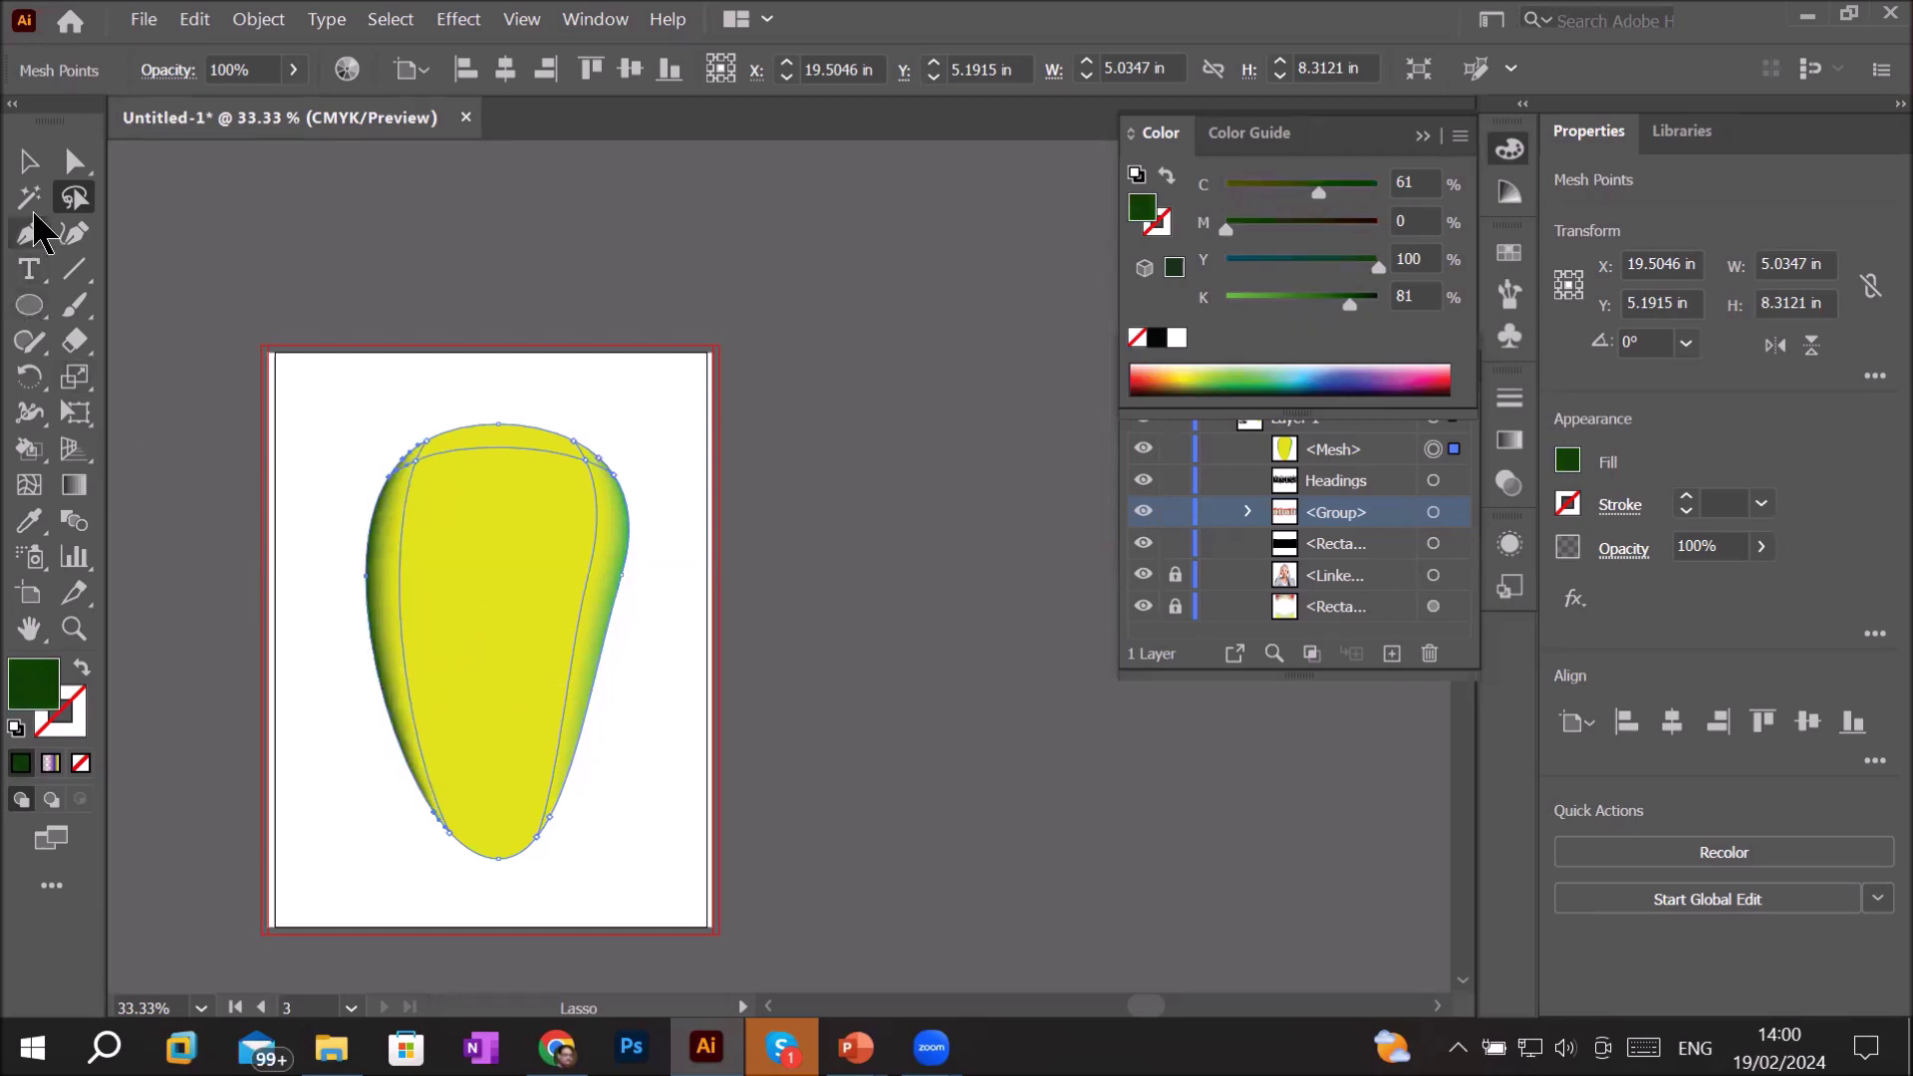
left_click(28, 161)
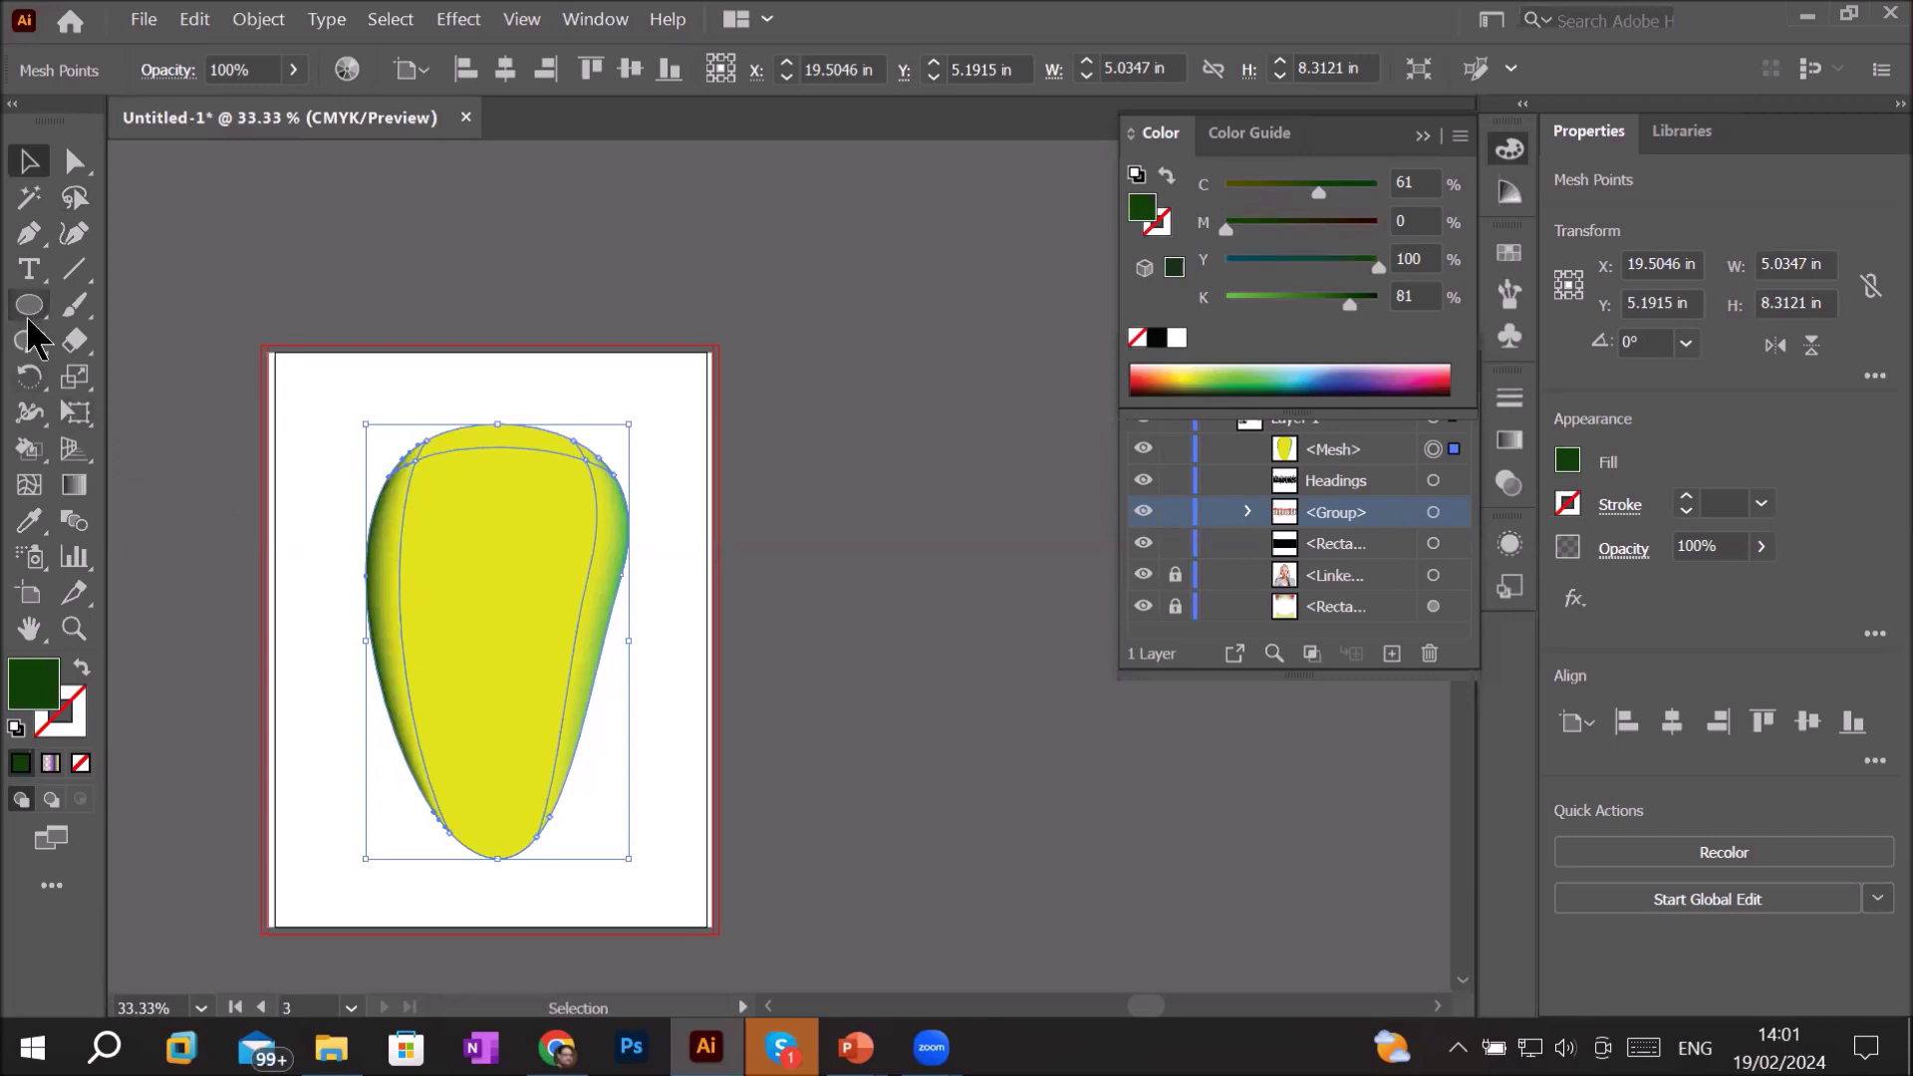
left_click(28, 486)
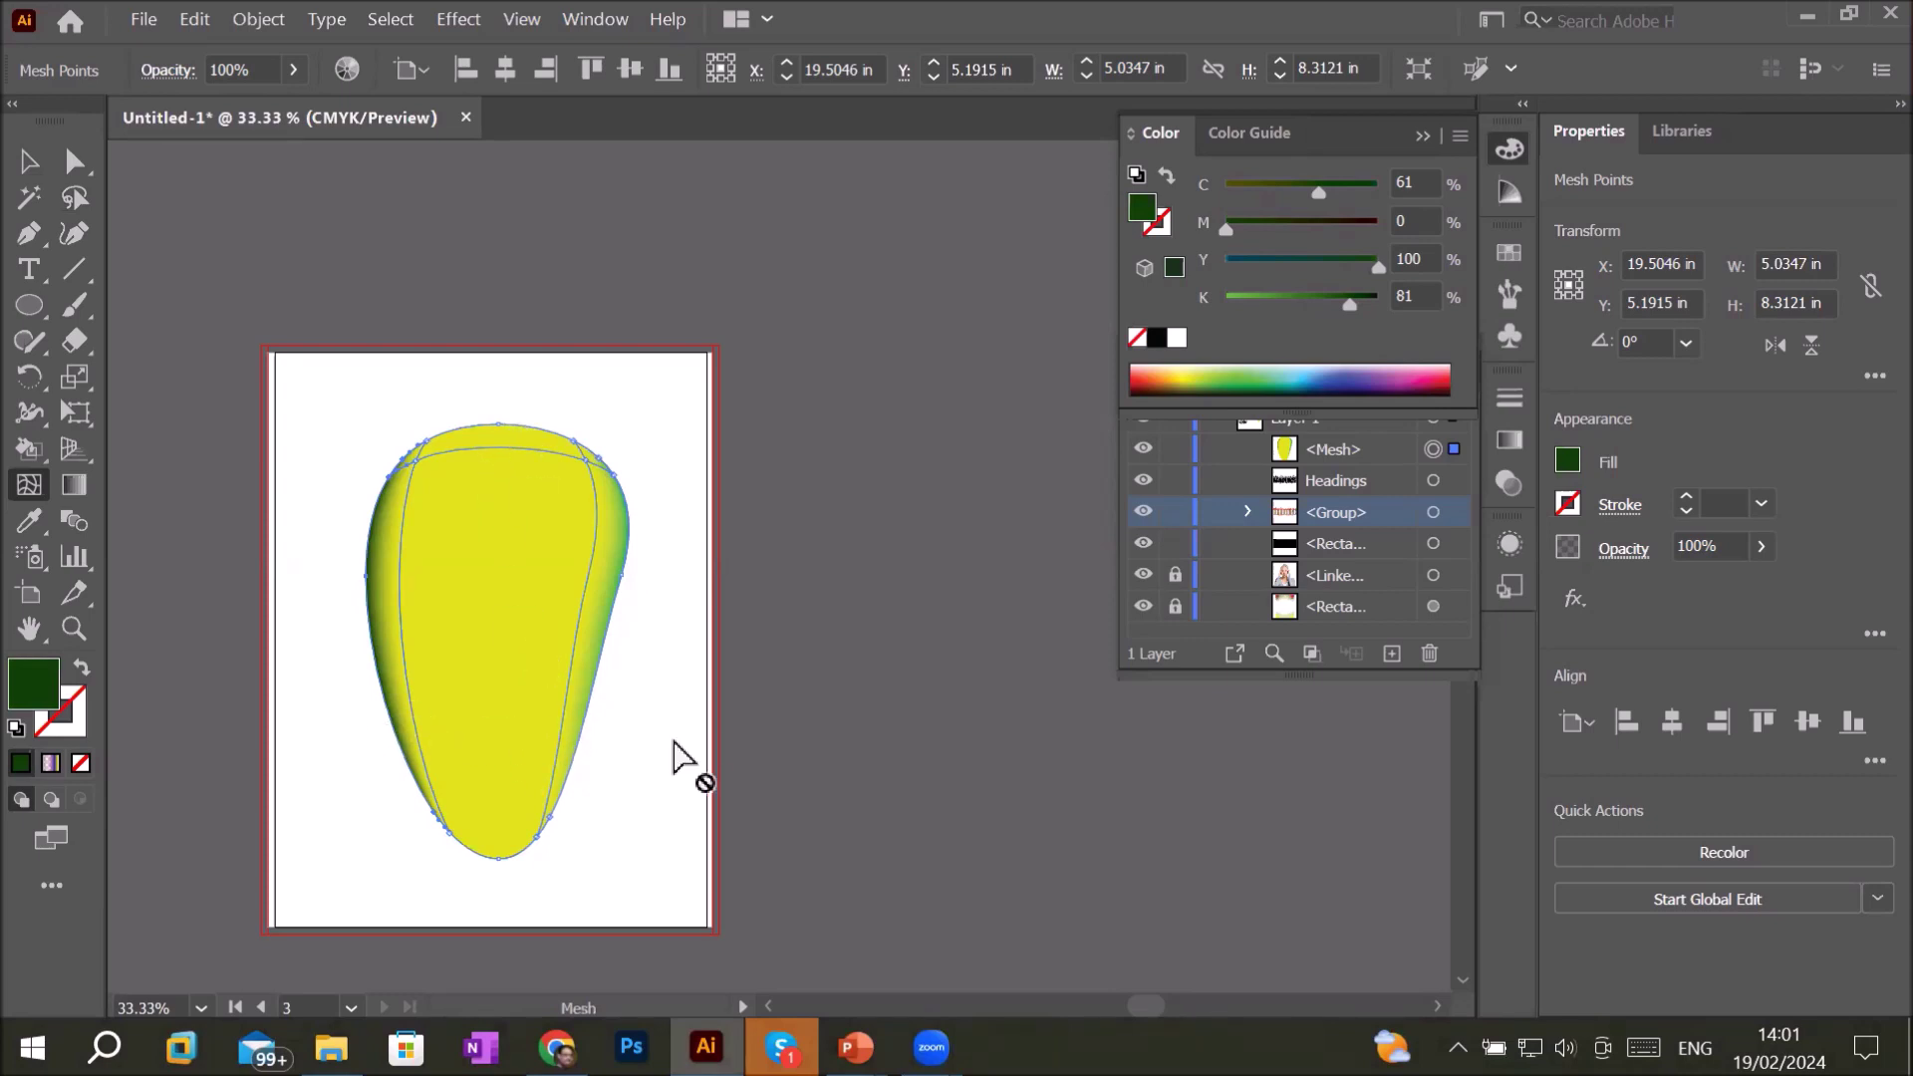
left_click(519, 743)
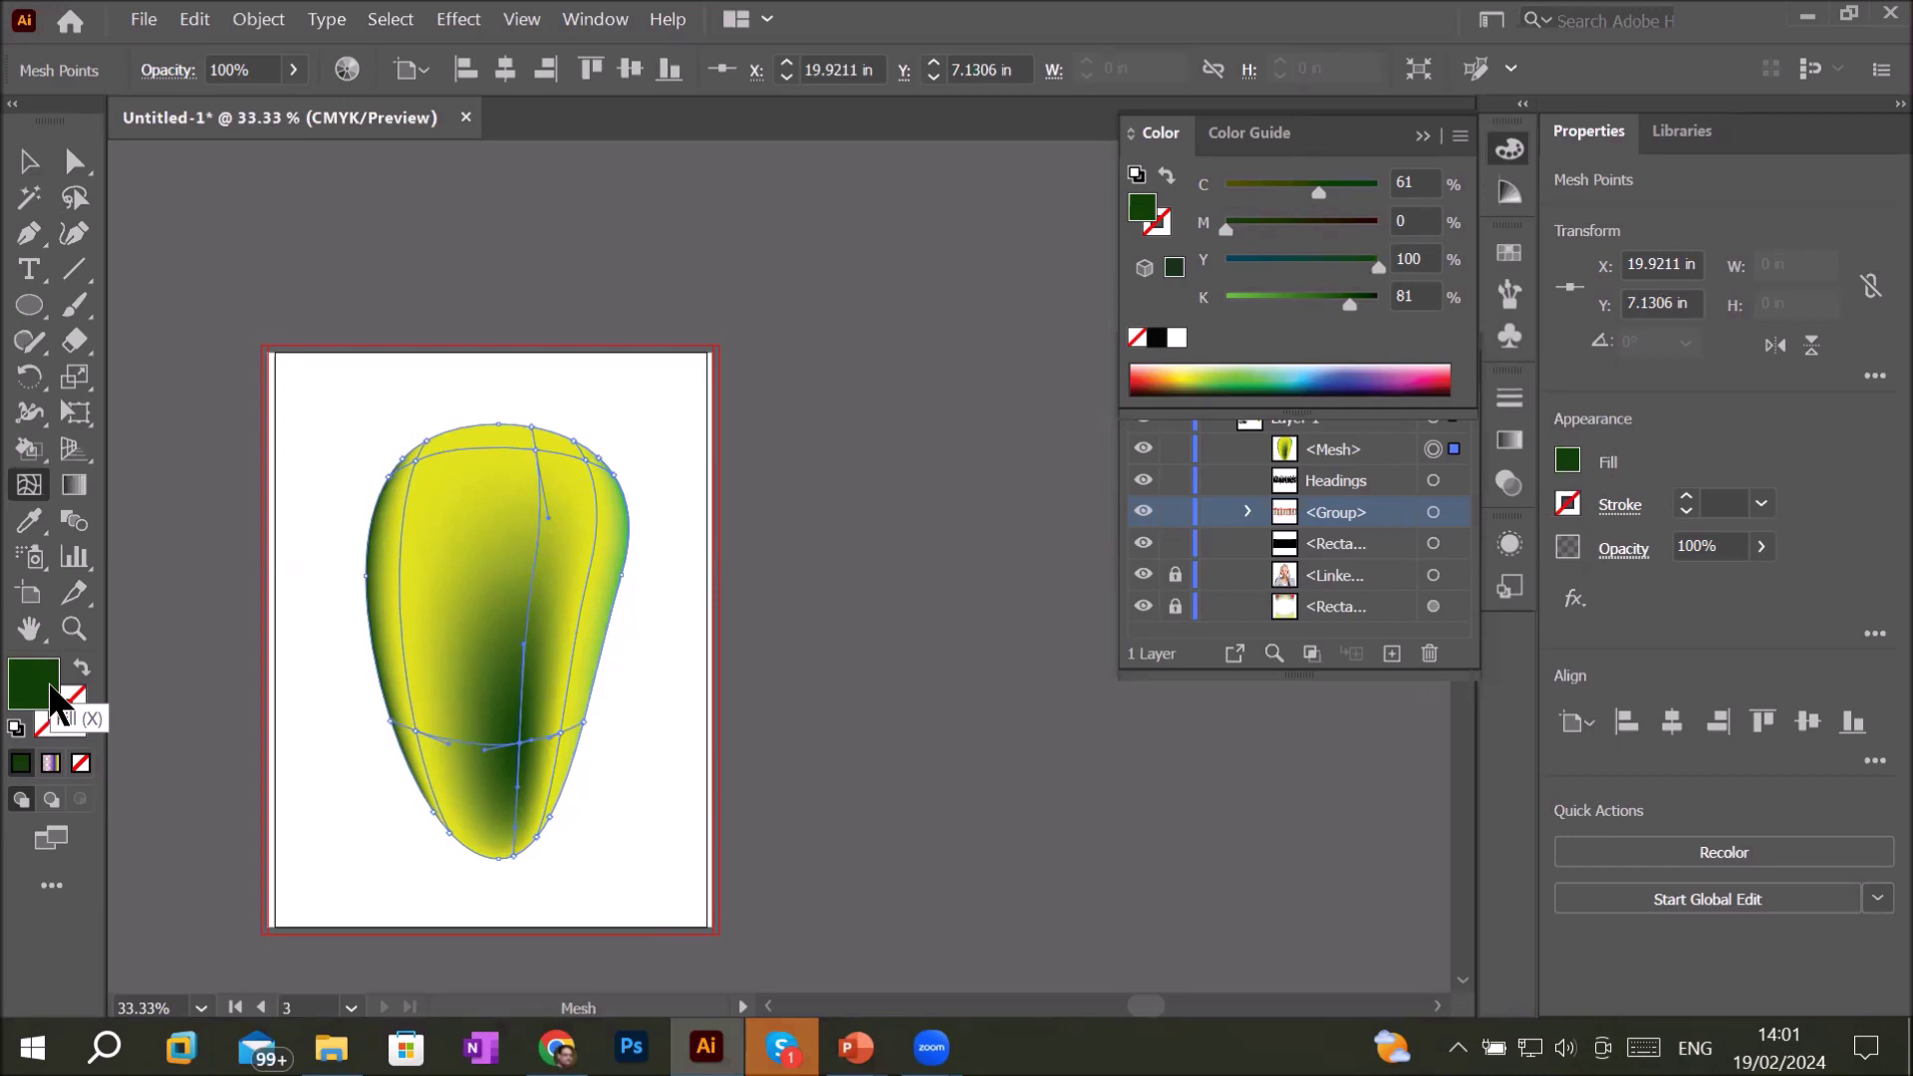
key("ctrl+z")
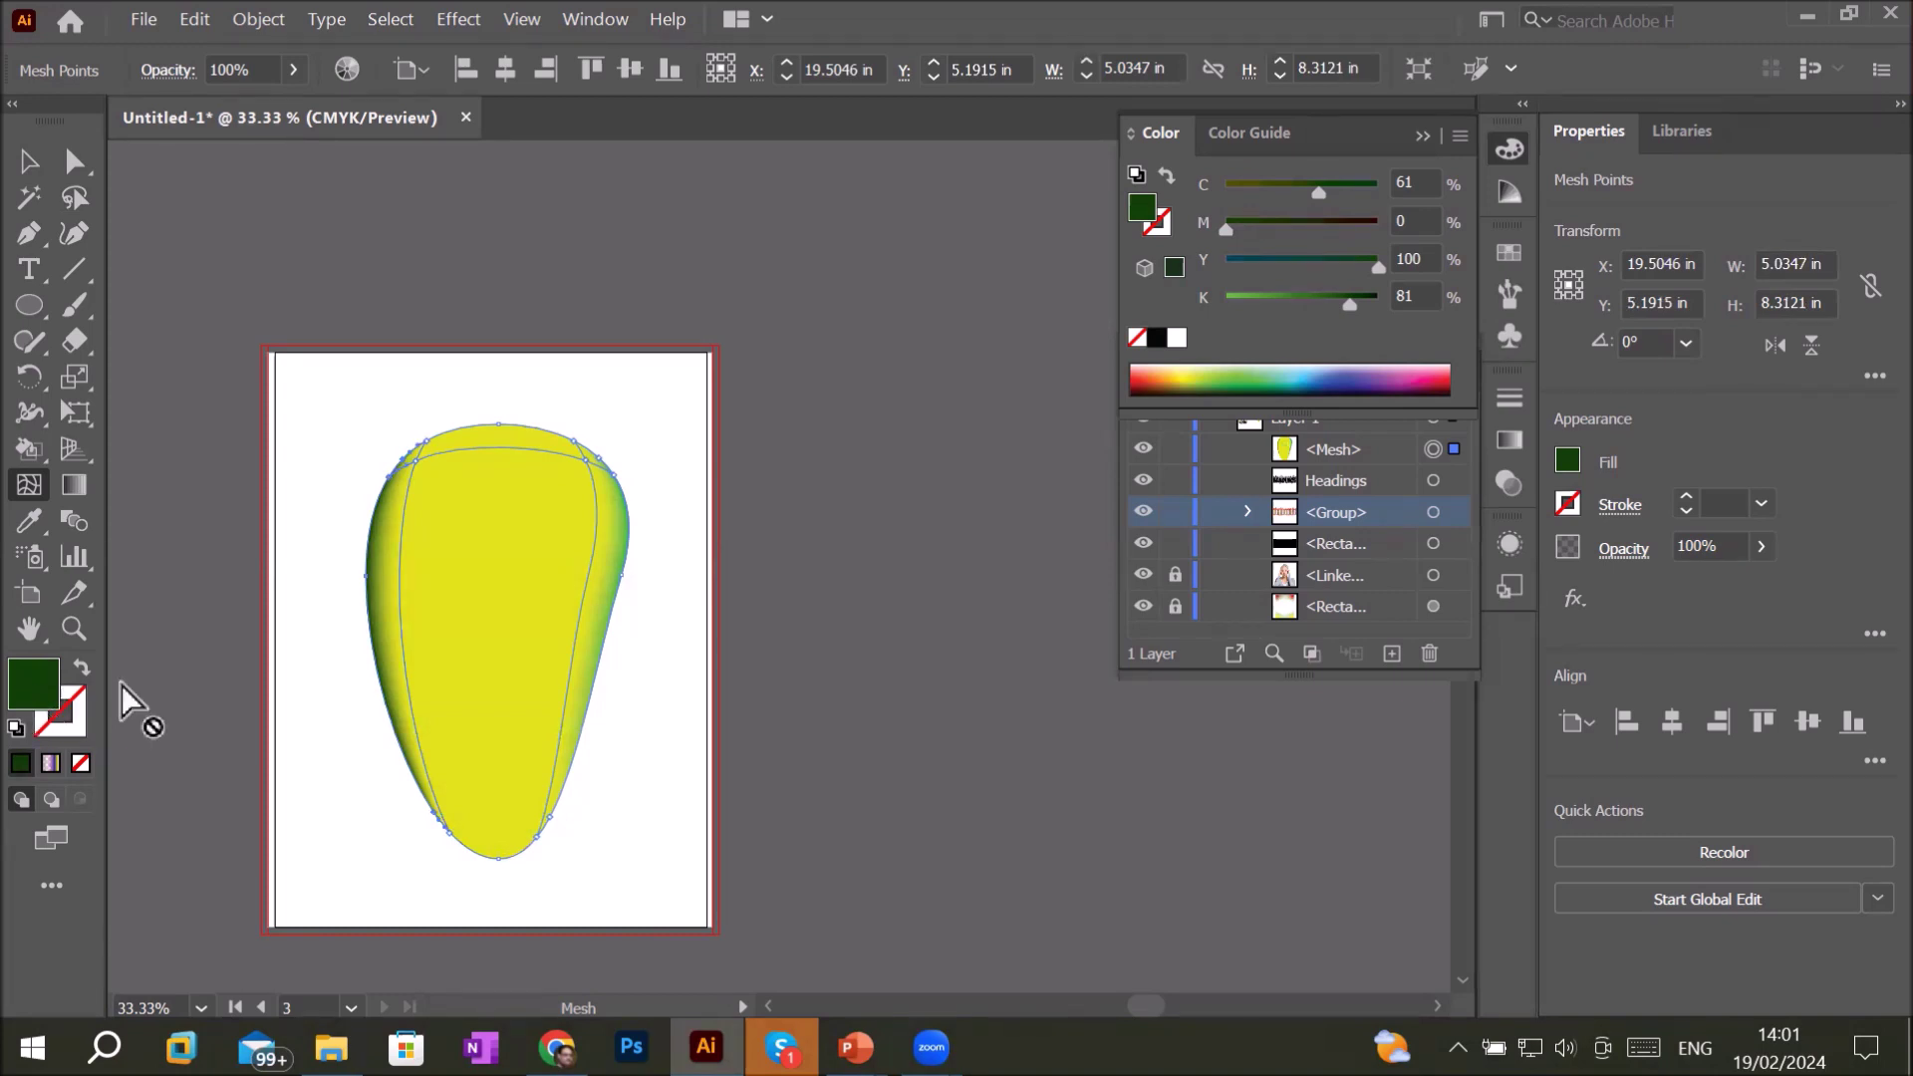
left_click(29, 162)
left_click(191, 493)
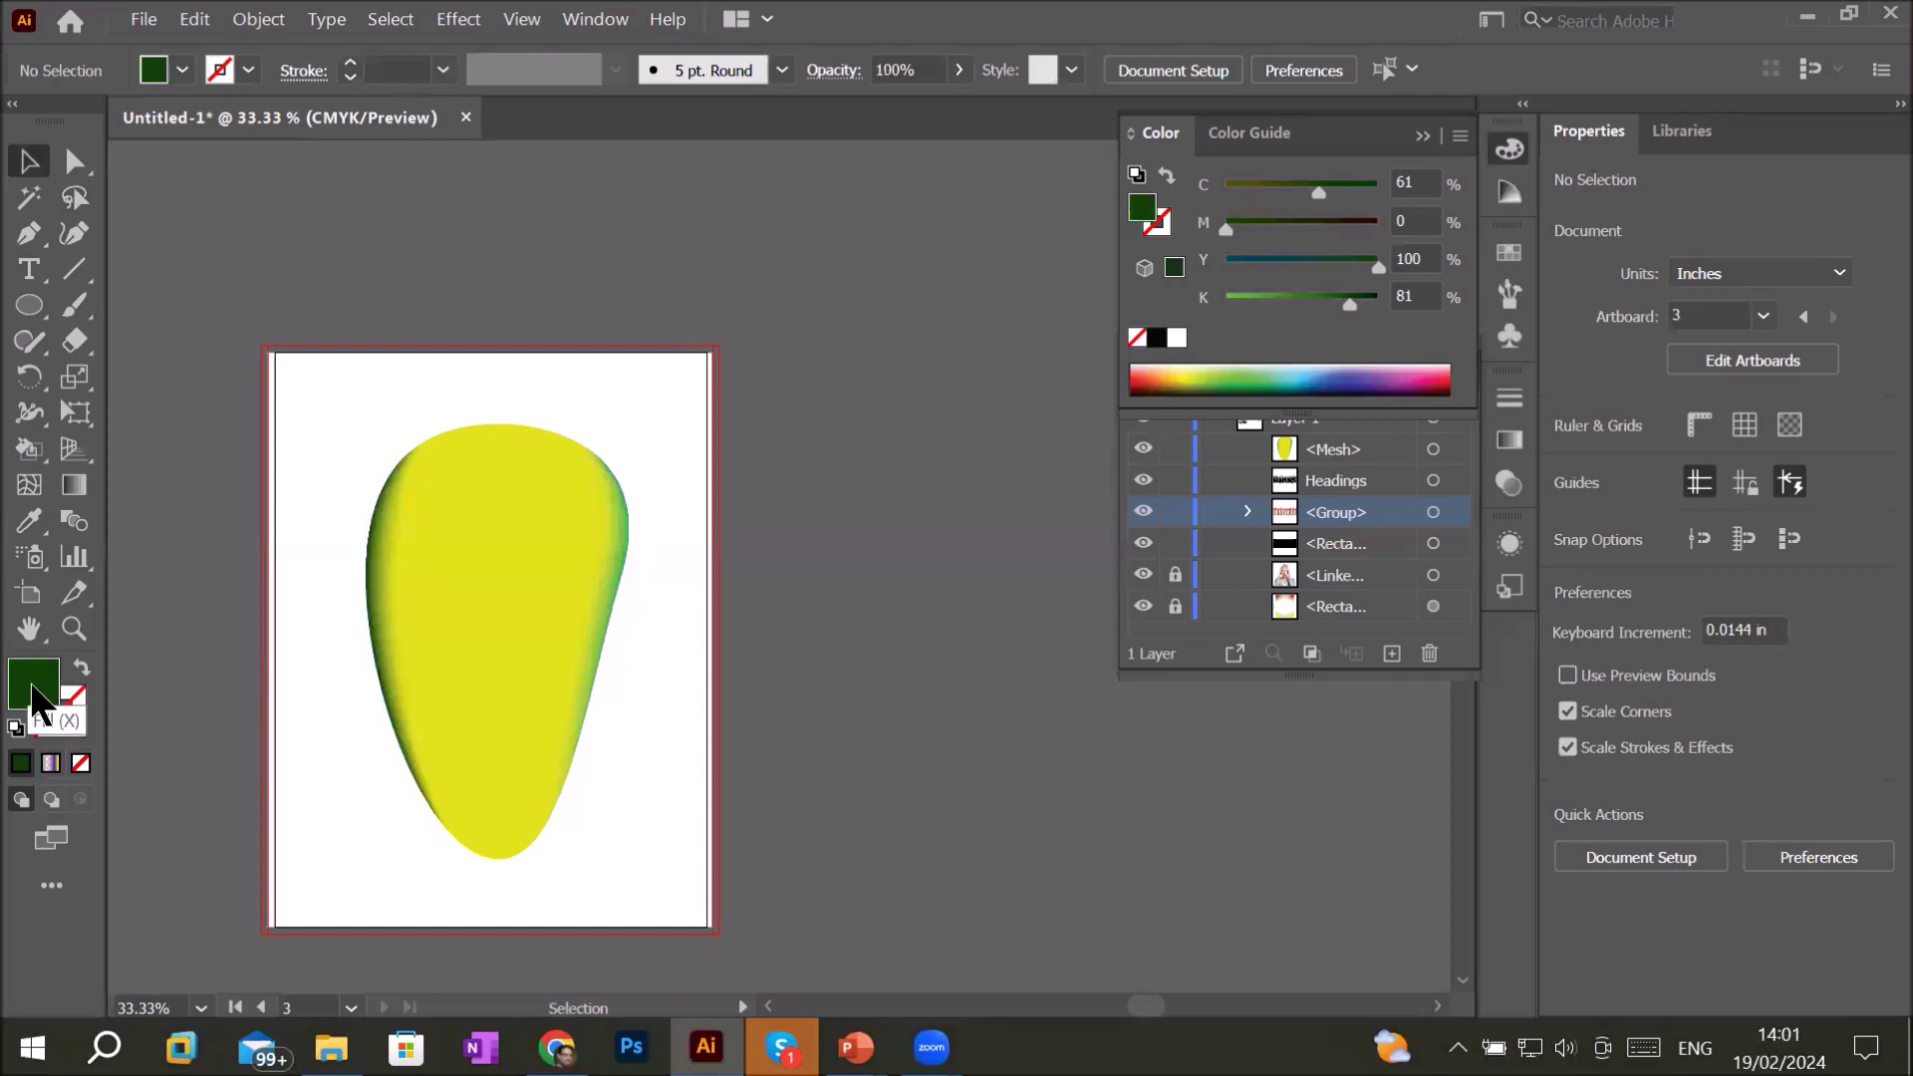
- Add a mesh point at the teardrop's lower centre, tint it teal-green, then deselect
left_click(1196, 375)
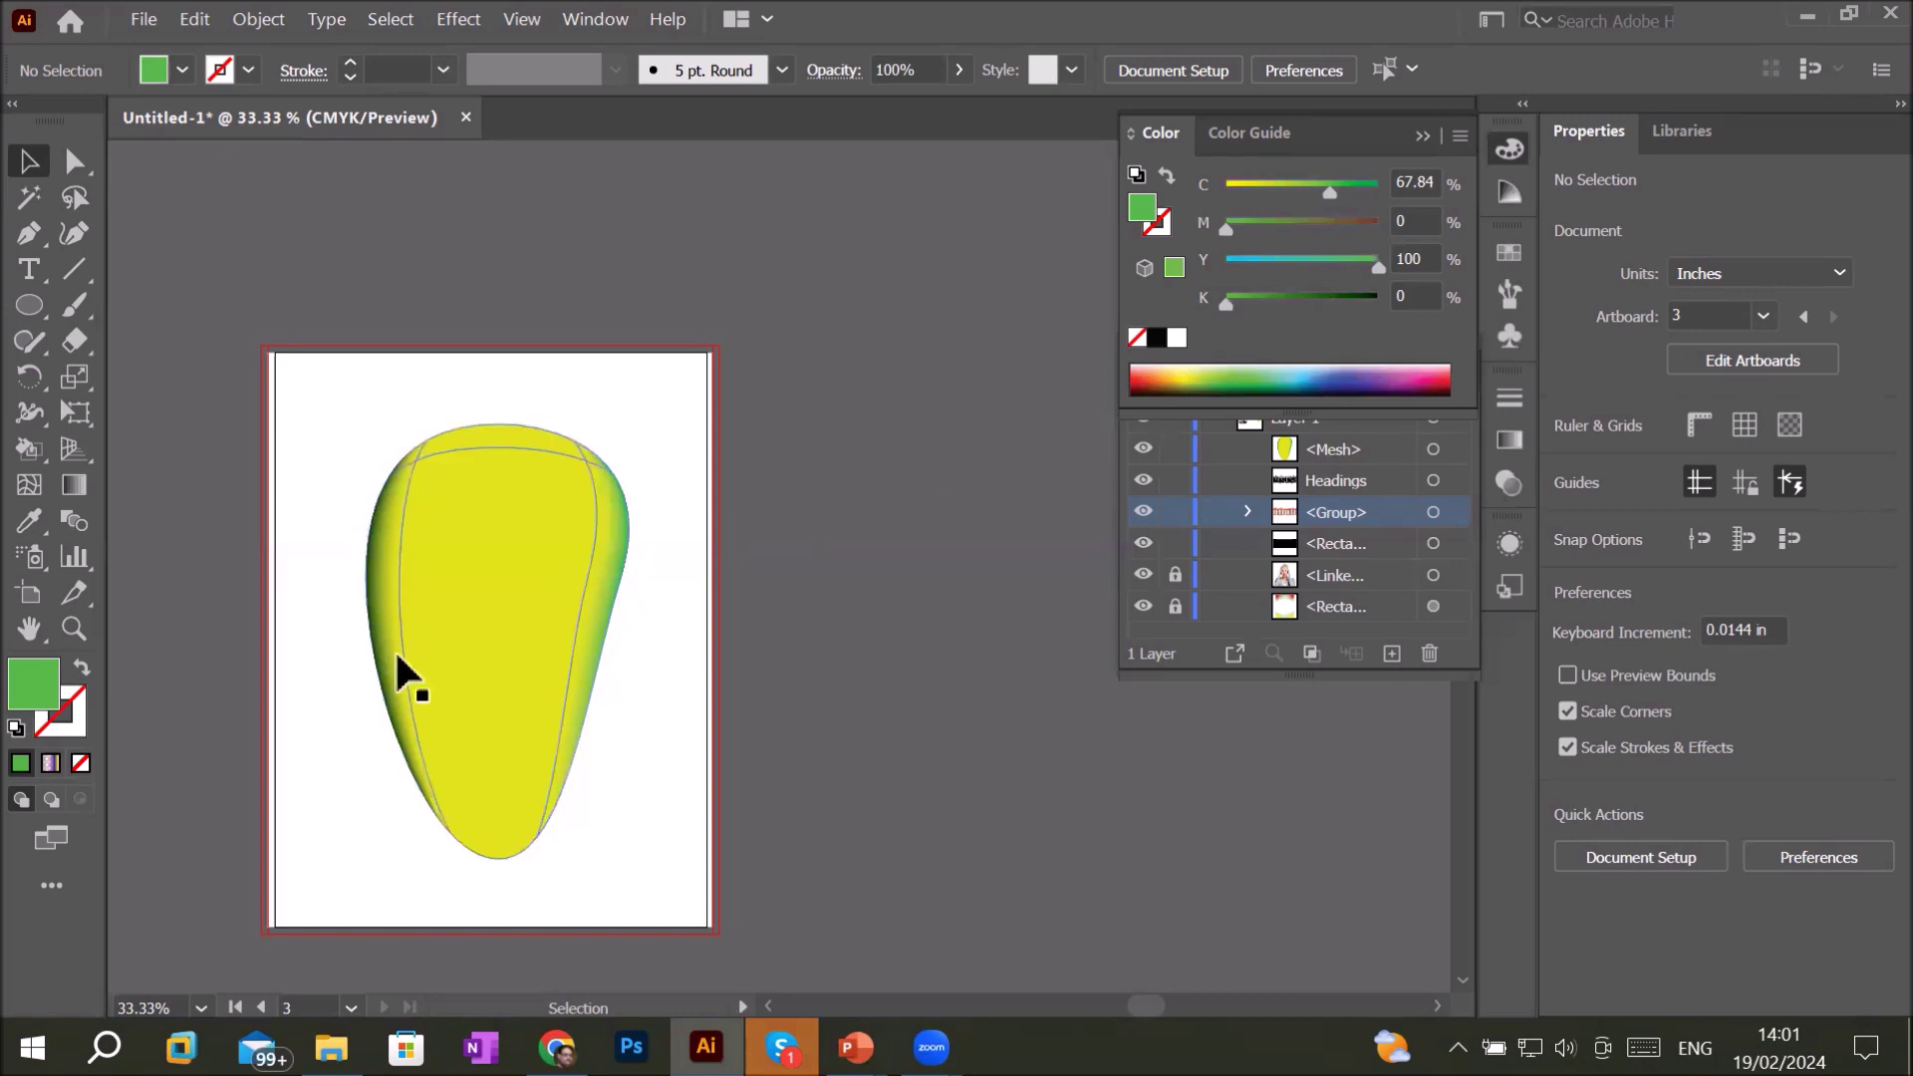
left_click(29, 486)
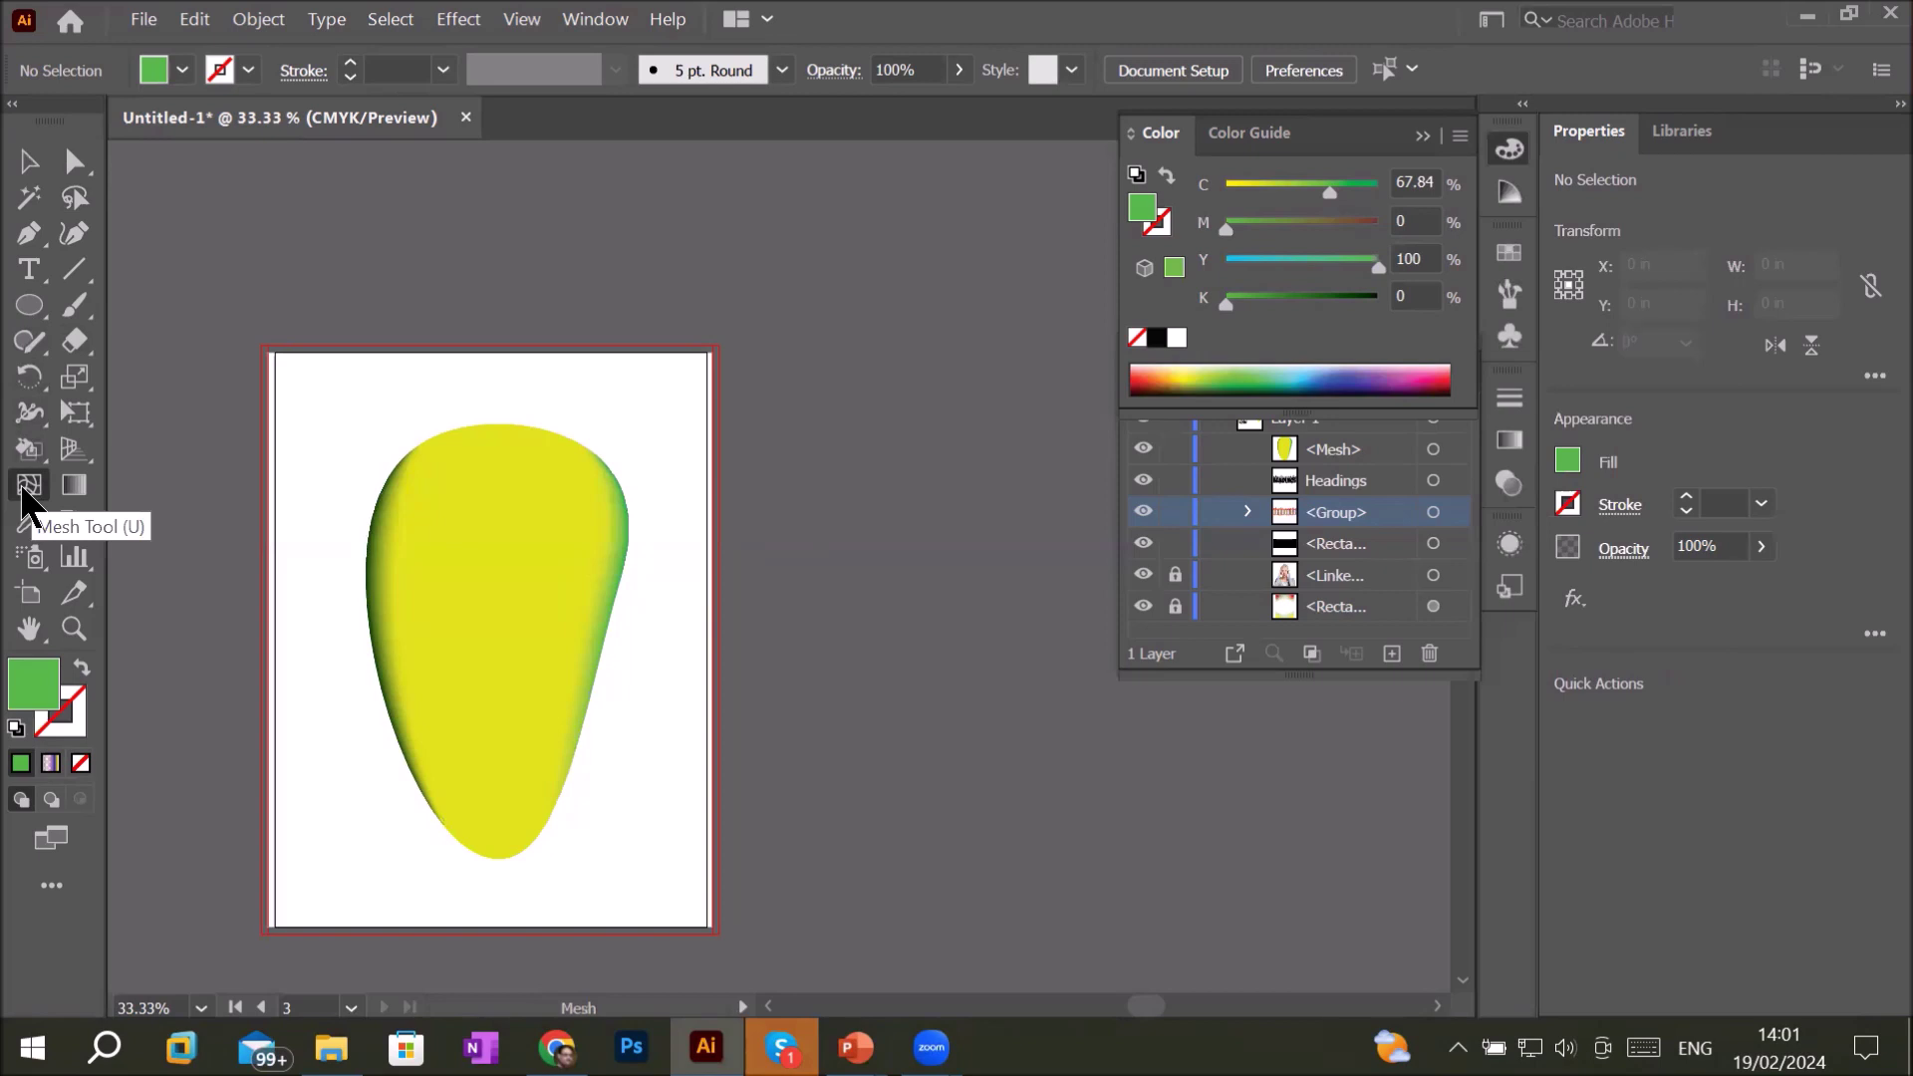
left_click(514, 743)
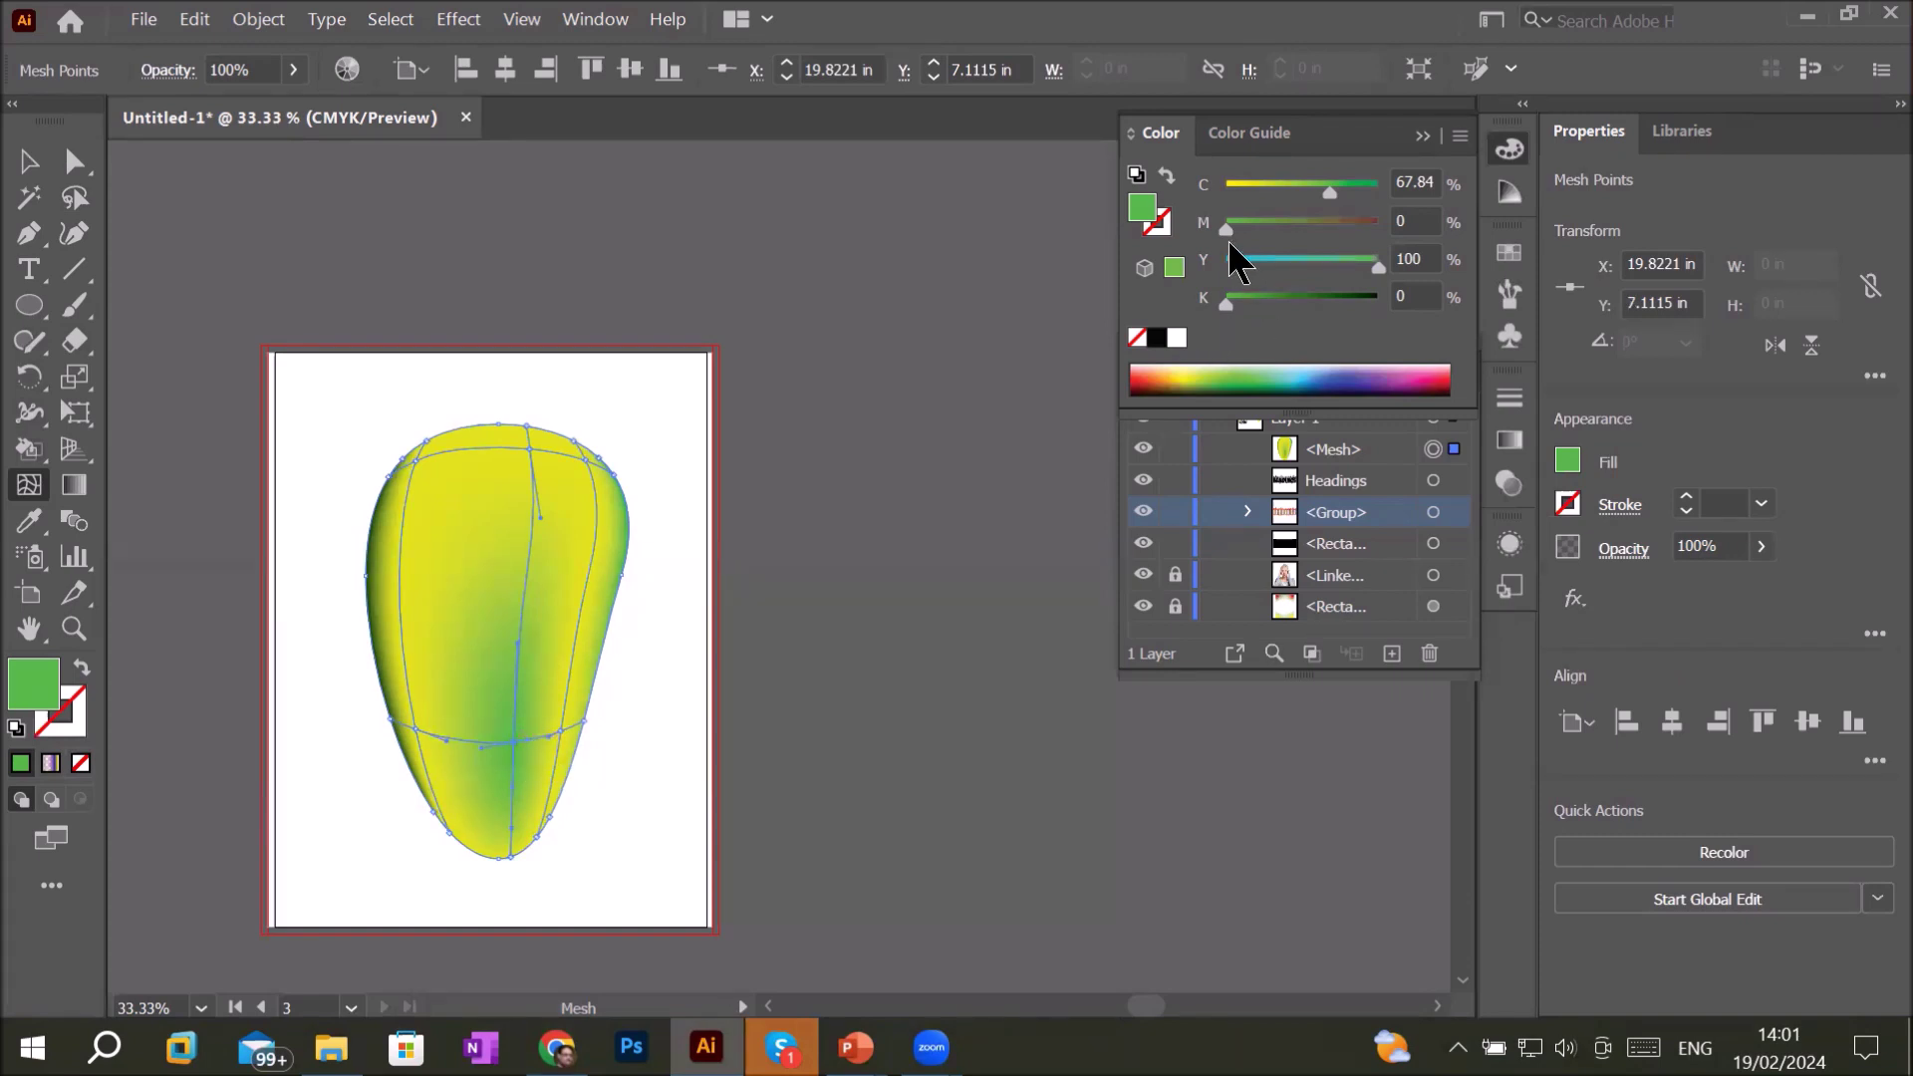
left_click_drag(1227, 227, 1328, 229)
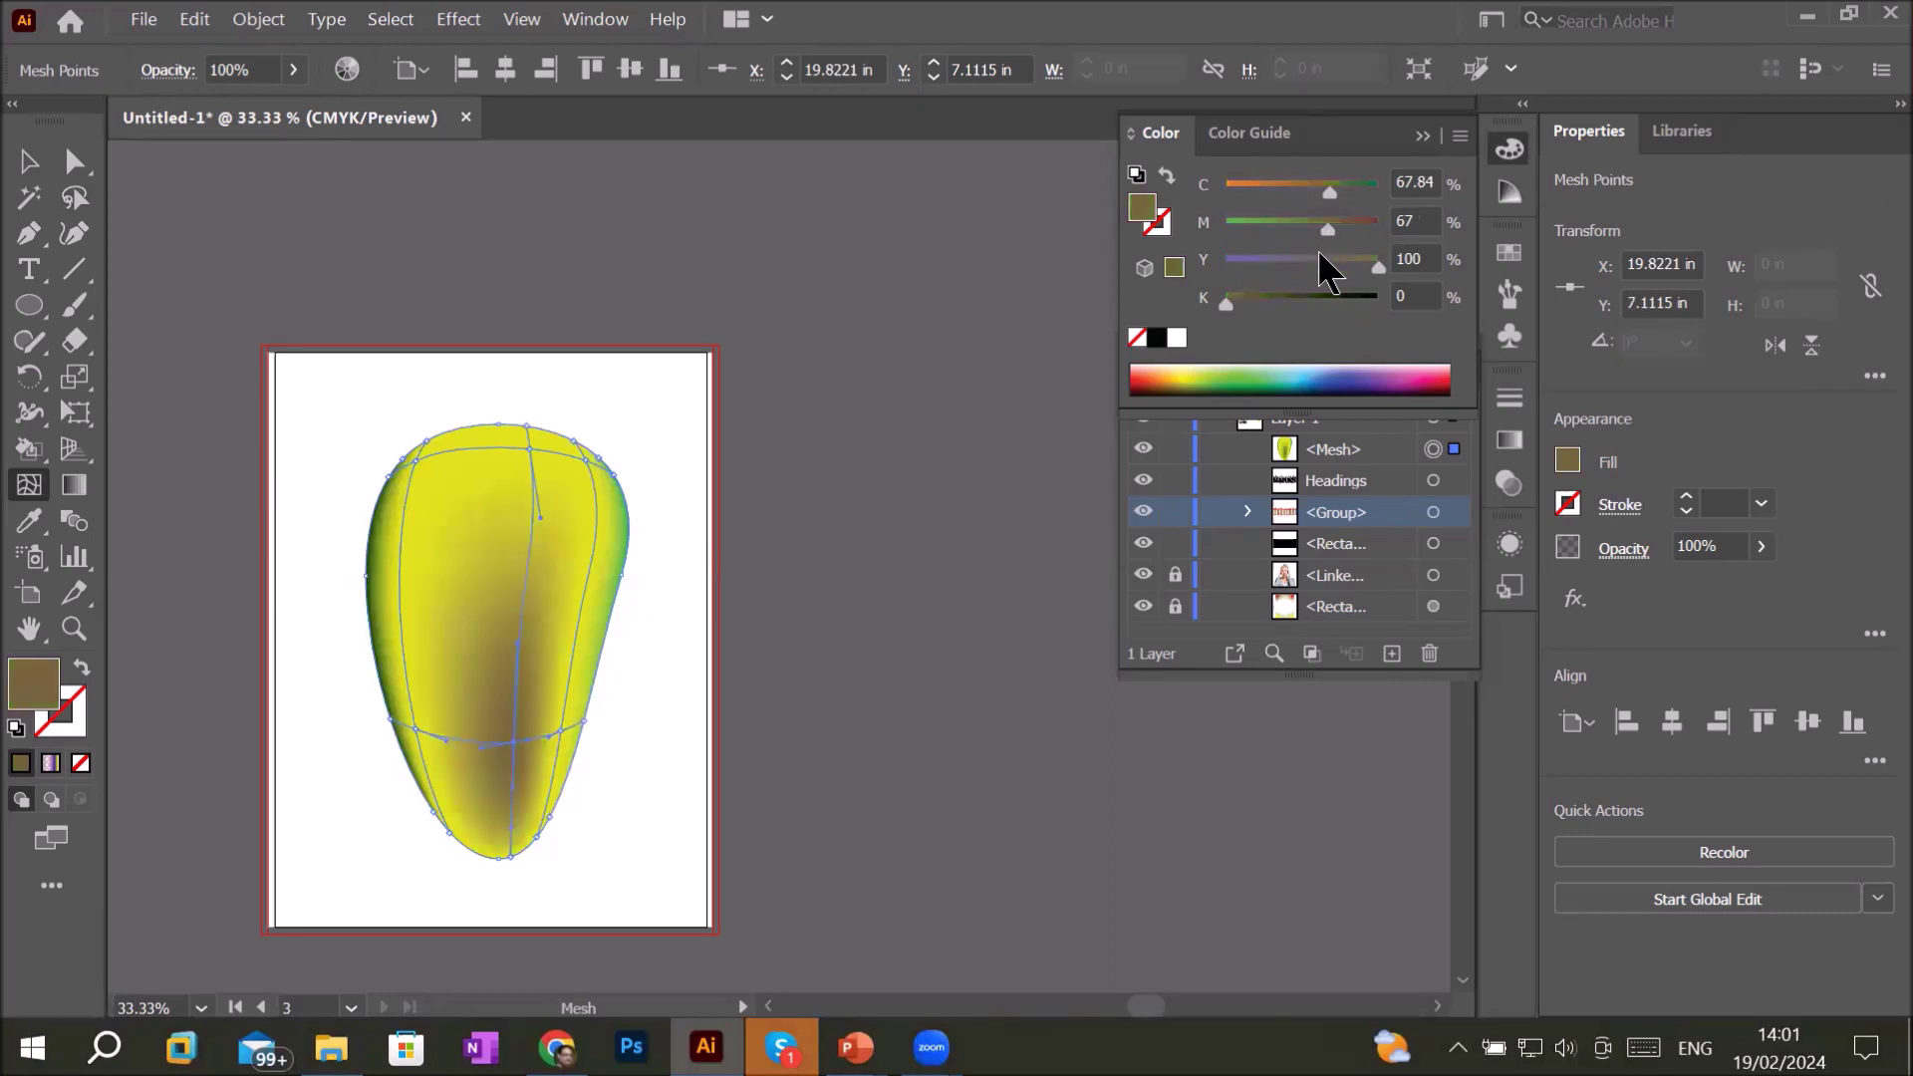
mouse_move(1326, 228)
left_mouse_down()
mouse_move(1255, 230)
mouse_move(1289, 261)
left_mouse_up()
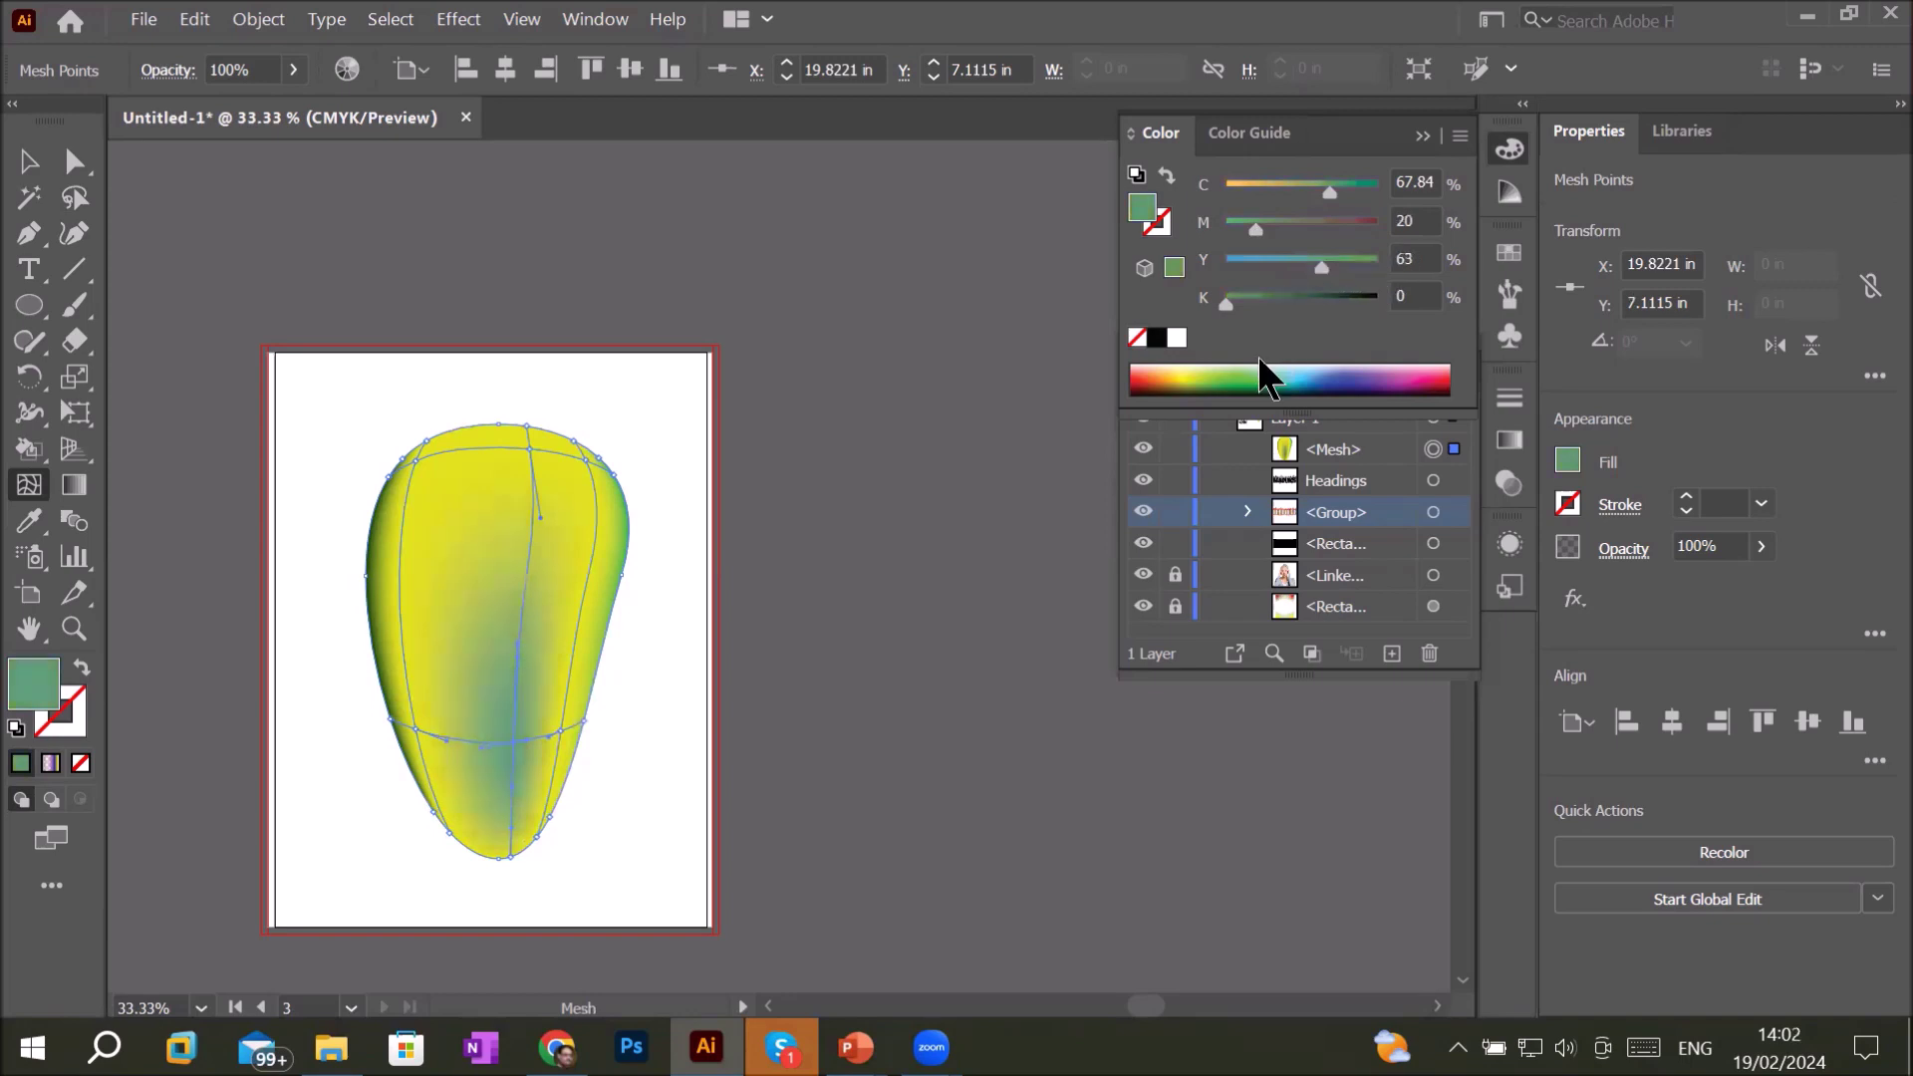
left_click(28, 160)
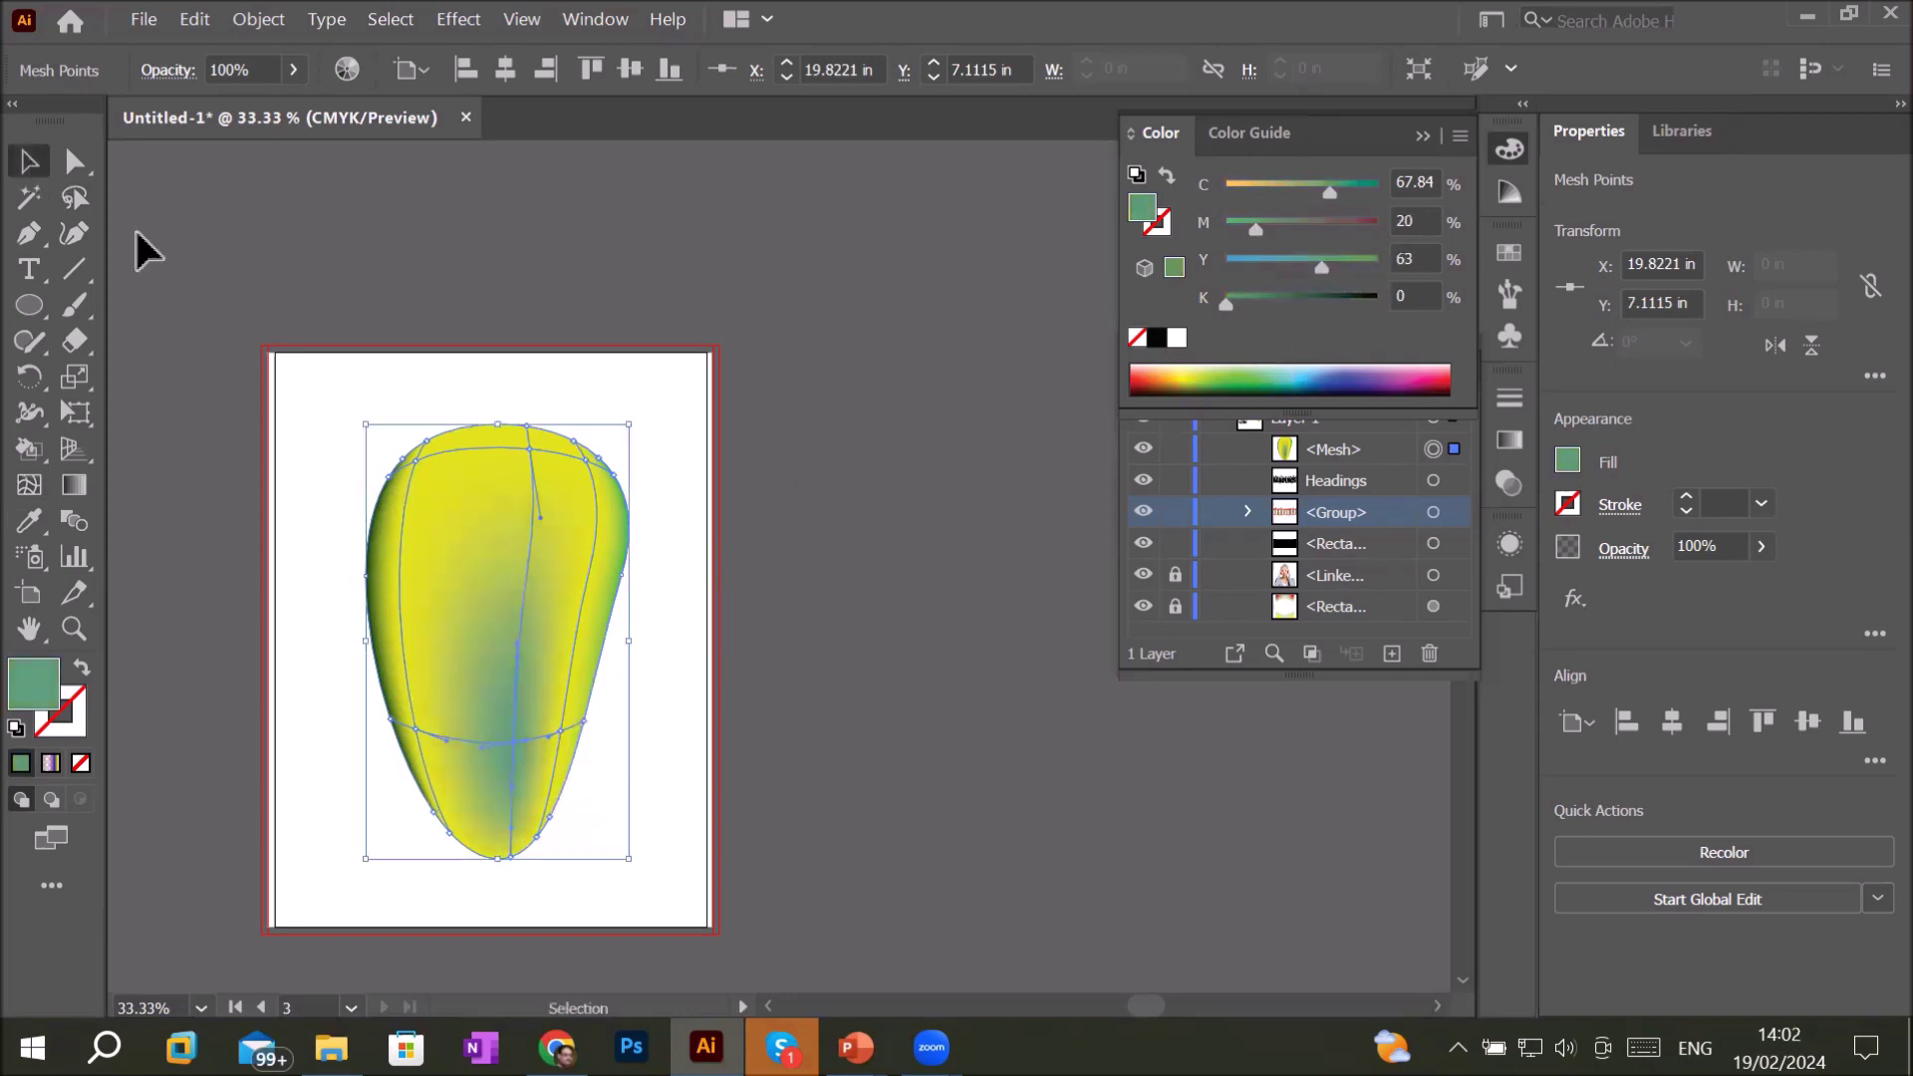
left_click(659, 684)
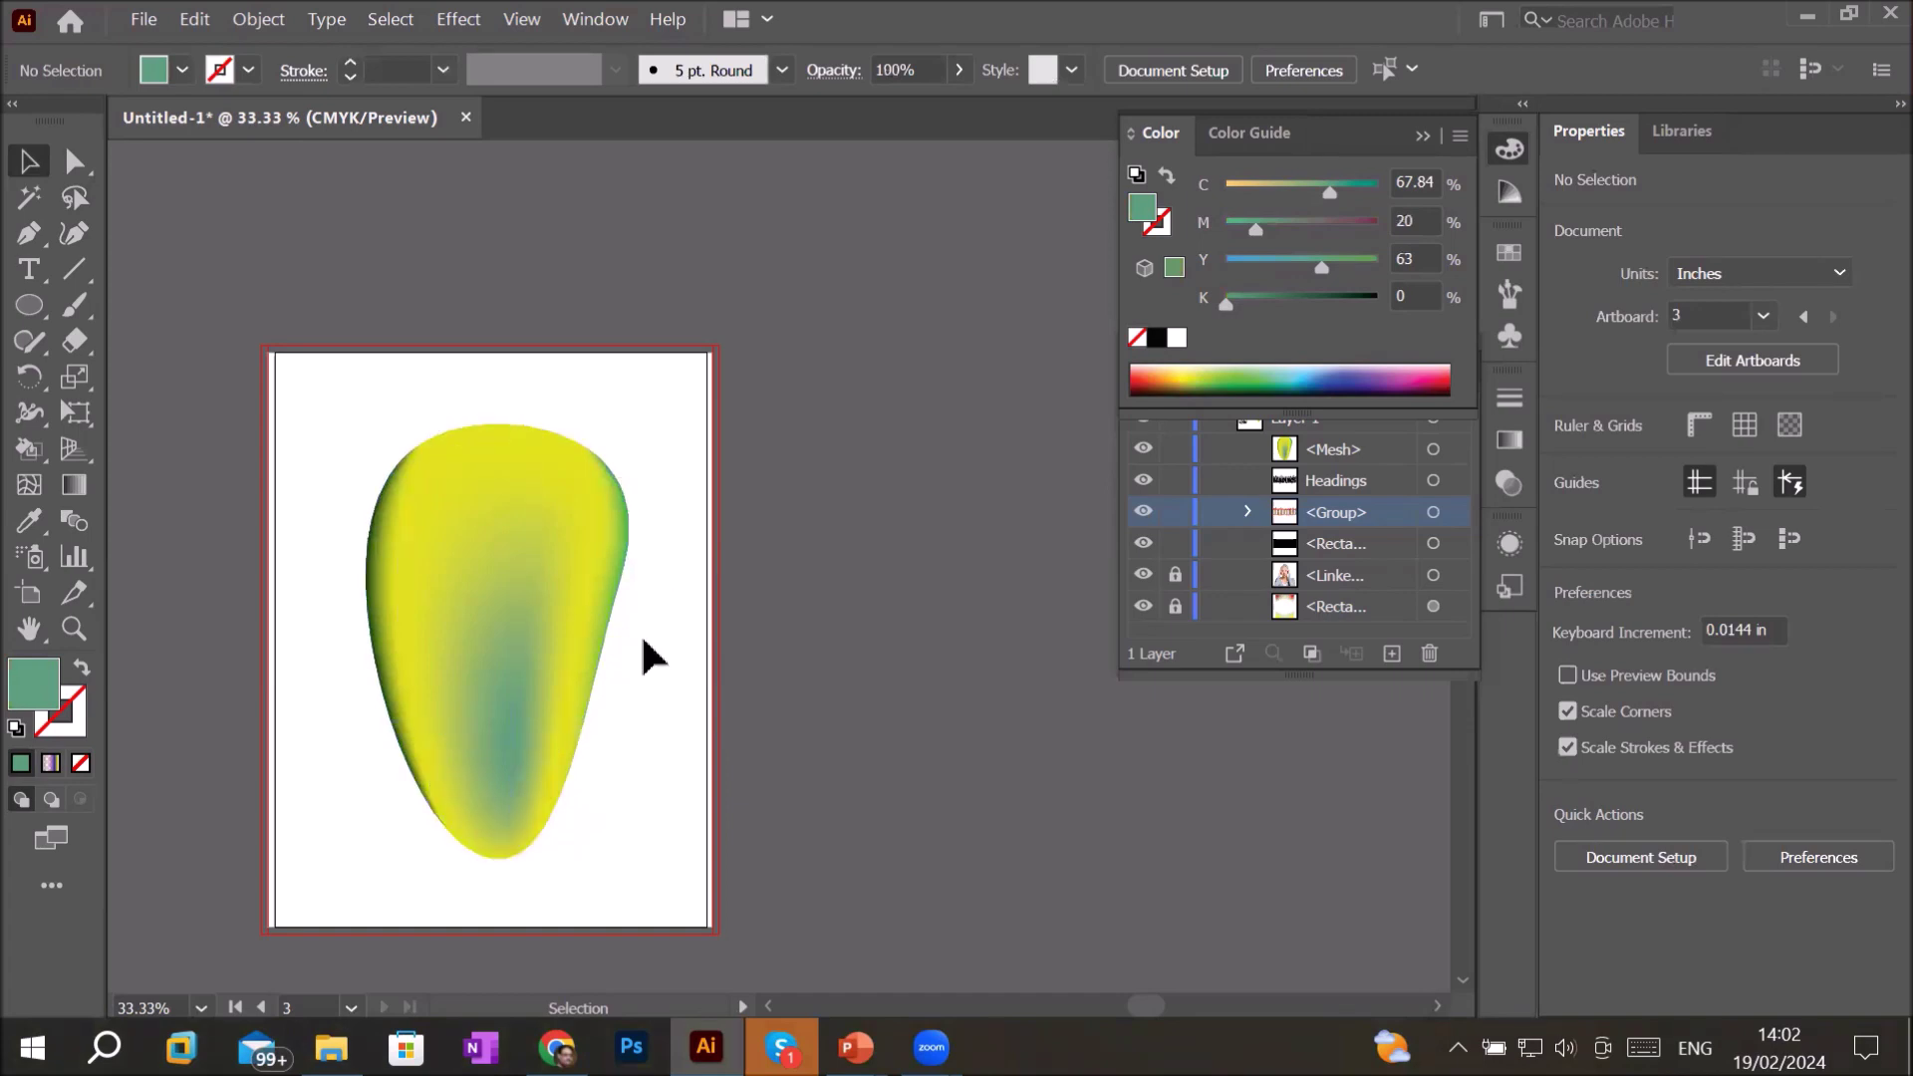
scroll(669, 539, "up", 1)
scroll(669, 539, "up", 1)
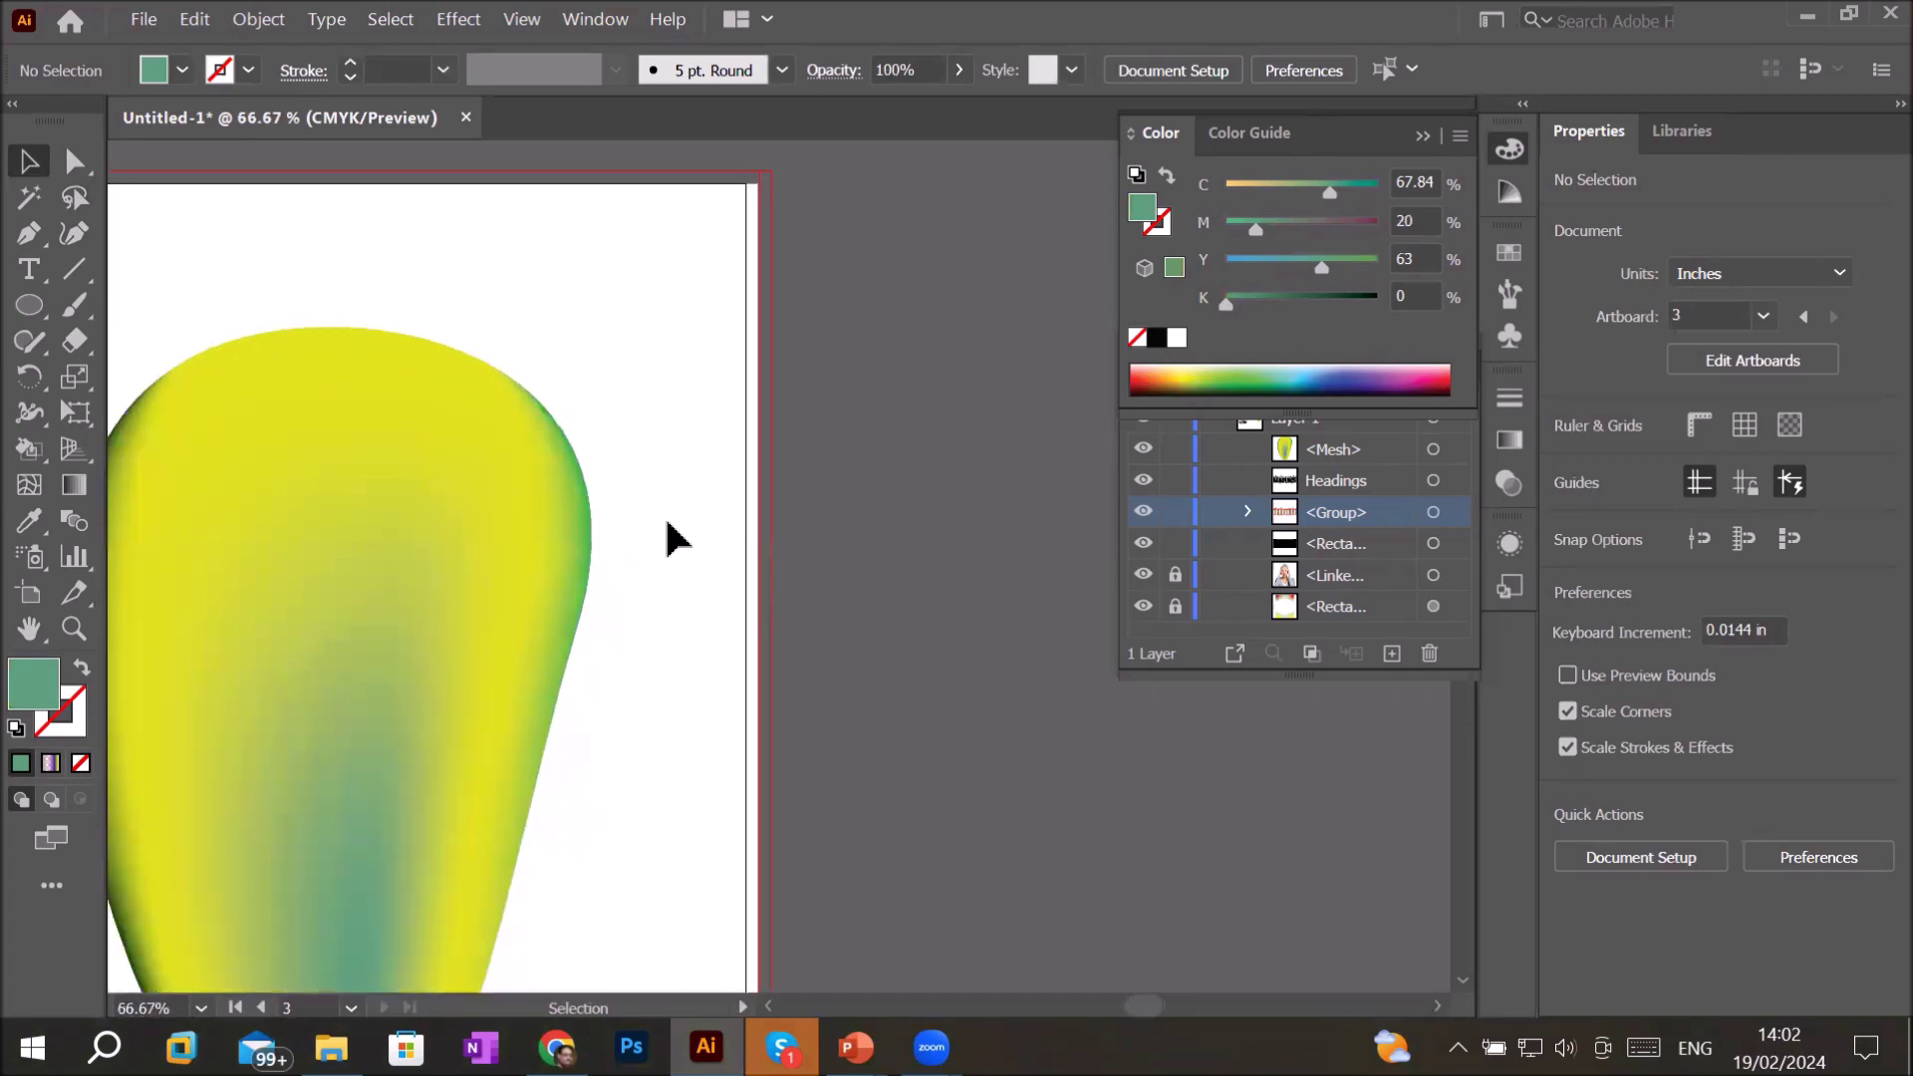
scroll(669, 540, "down", 1)
scroll(668, 539, "down", 1)
- Draw a tall 1.26 × 2.79 in ellipse and place it beside the teardrop's right side
left_click(29, 305)
left_click_drag(576, 288, 640, 423)
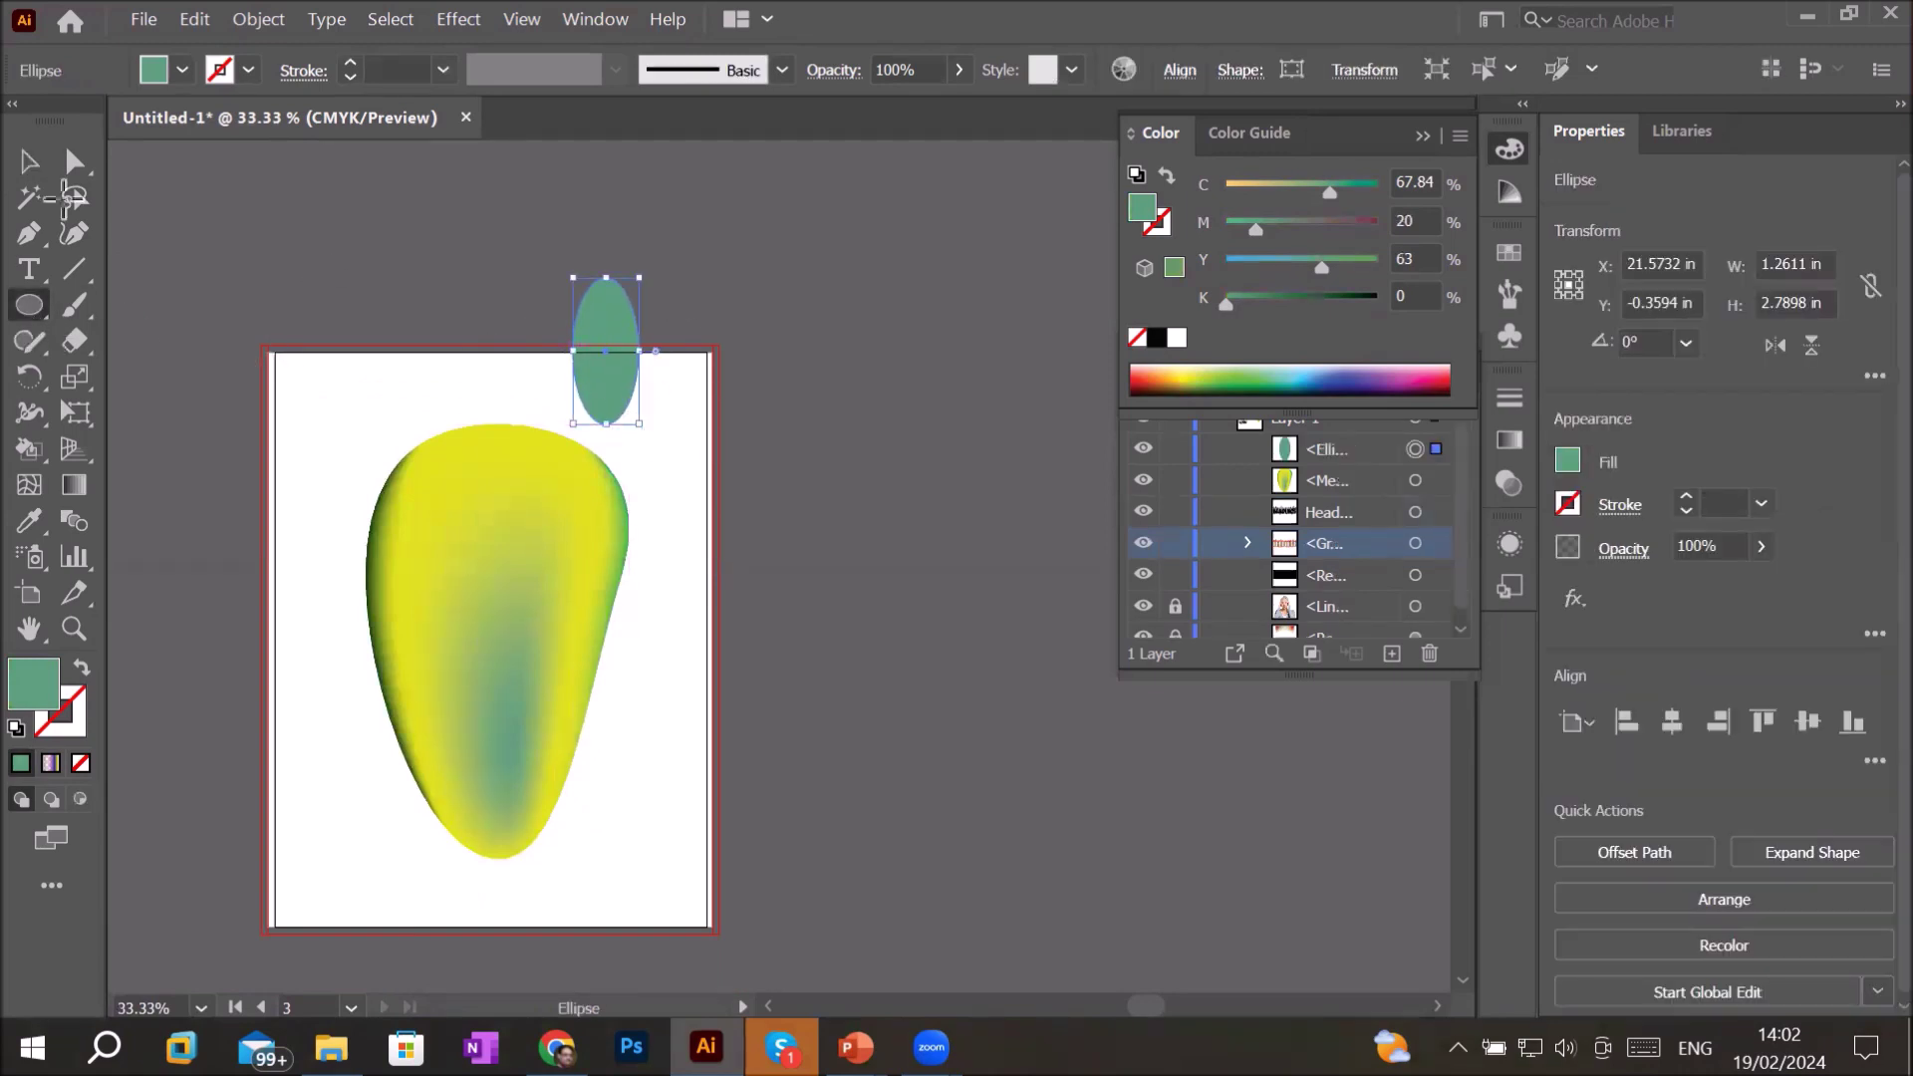
left_click(29, 160)
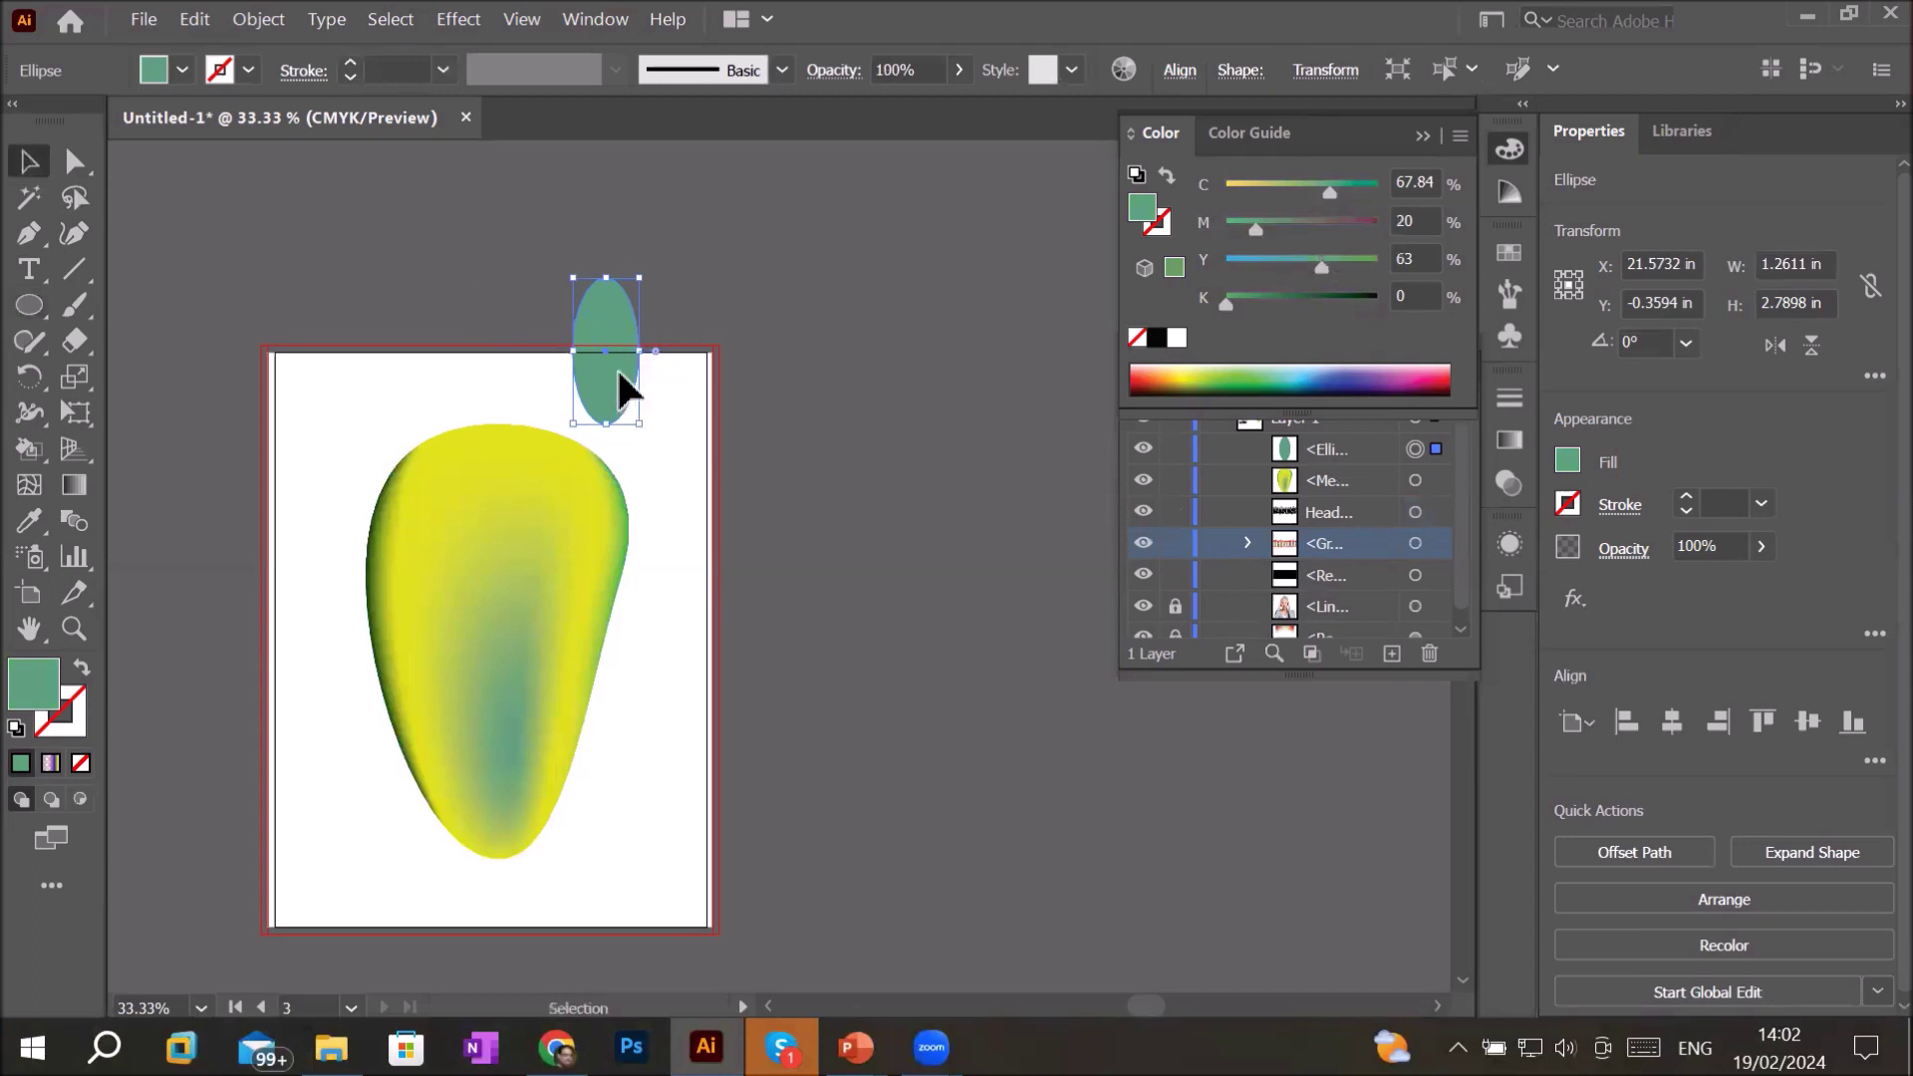
mouse_move(618, 384)
left_mouse_down()
mouse_move(653, 768)
mouse_move(613, 754)
left_mouse_up()
scroll(692, 798, "up", 1)
scroll(692, 798, "up", 2)
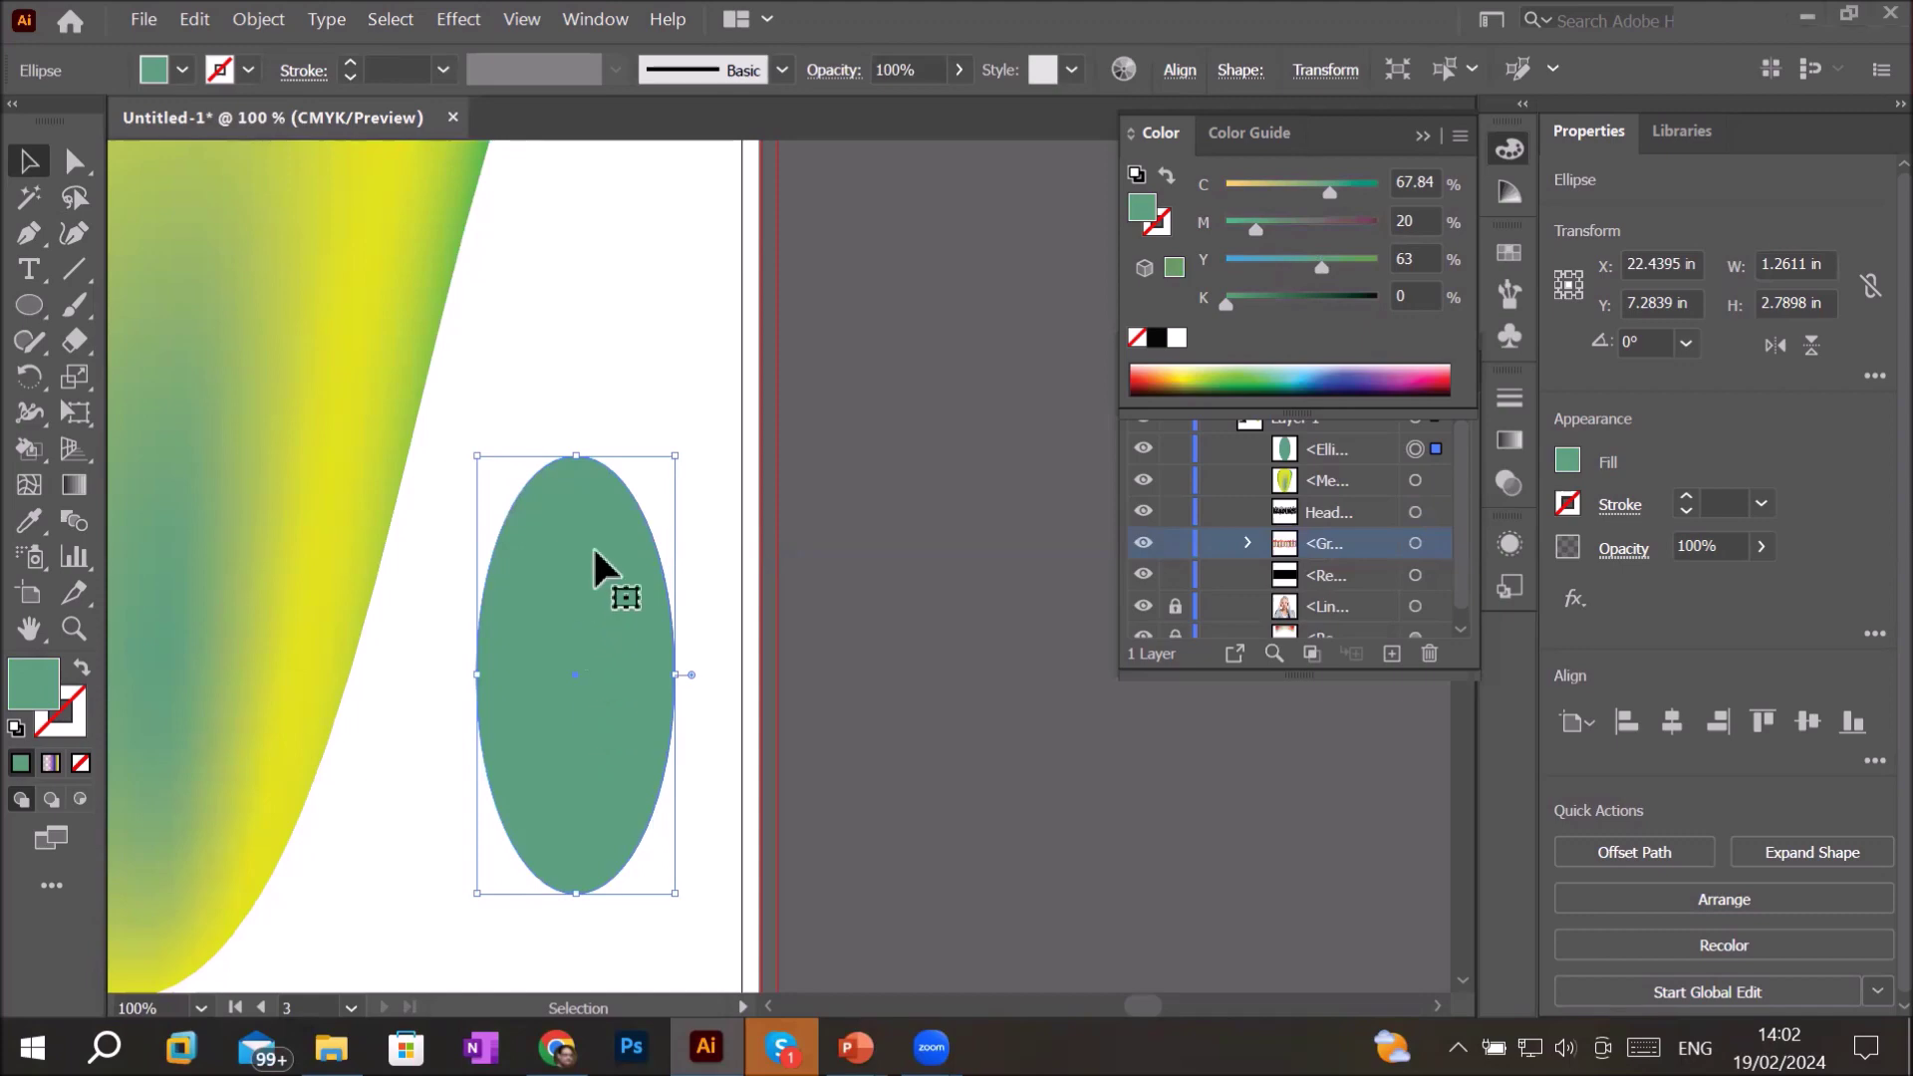
left_click_drag(632, 696, 638, 578)
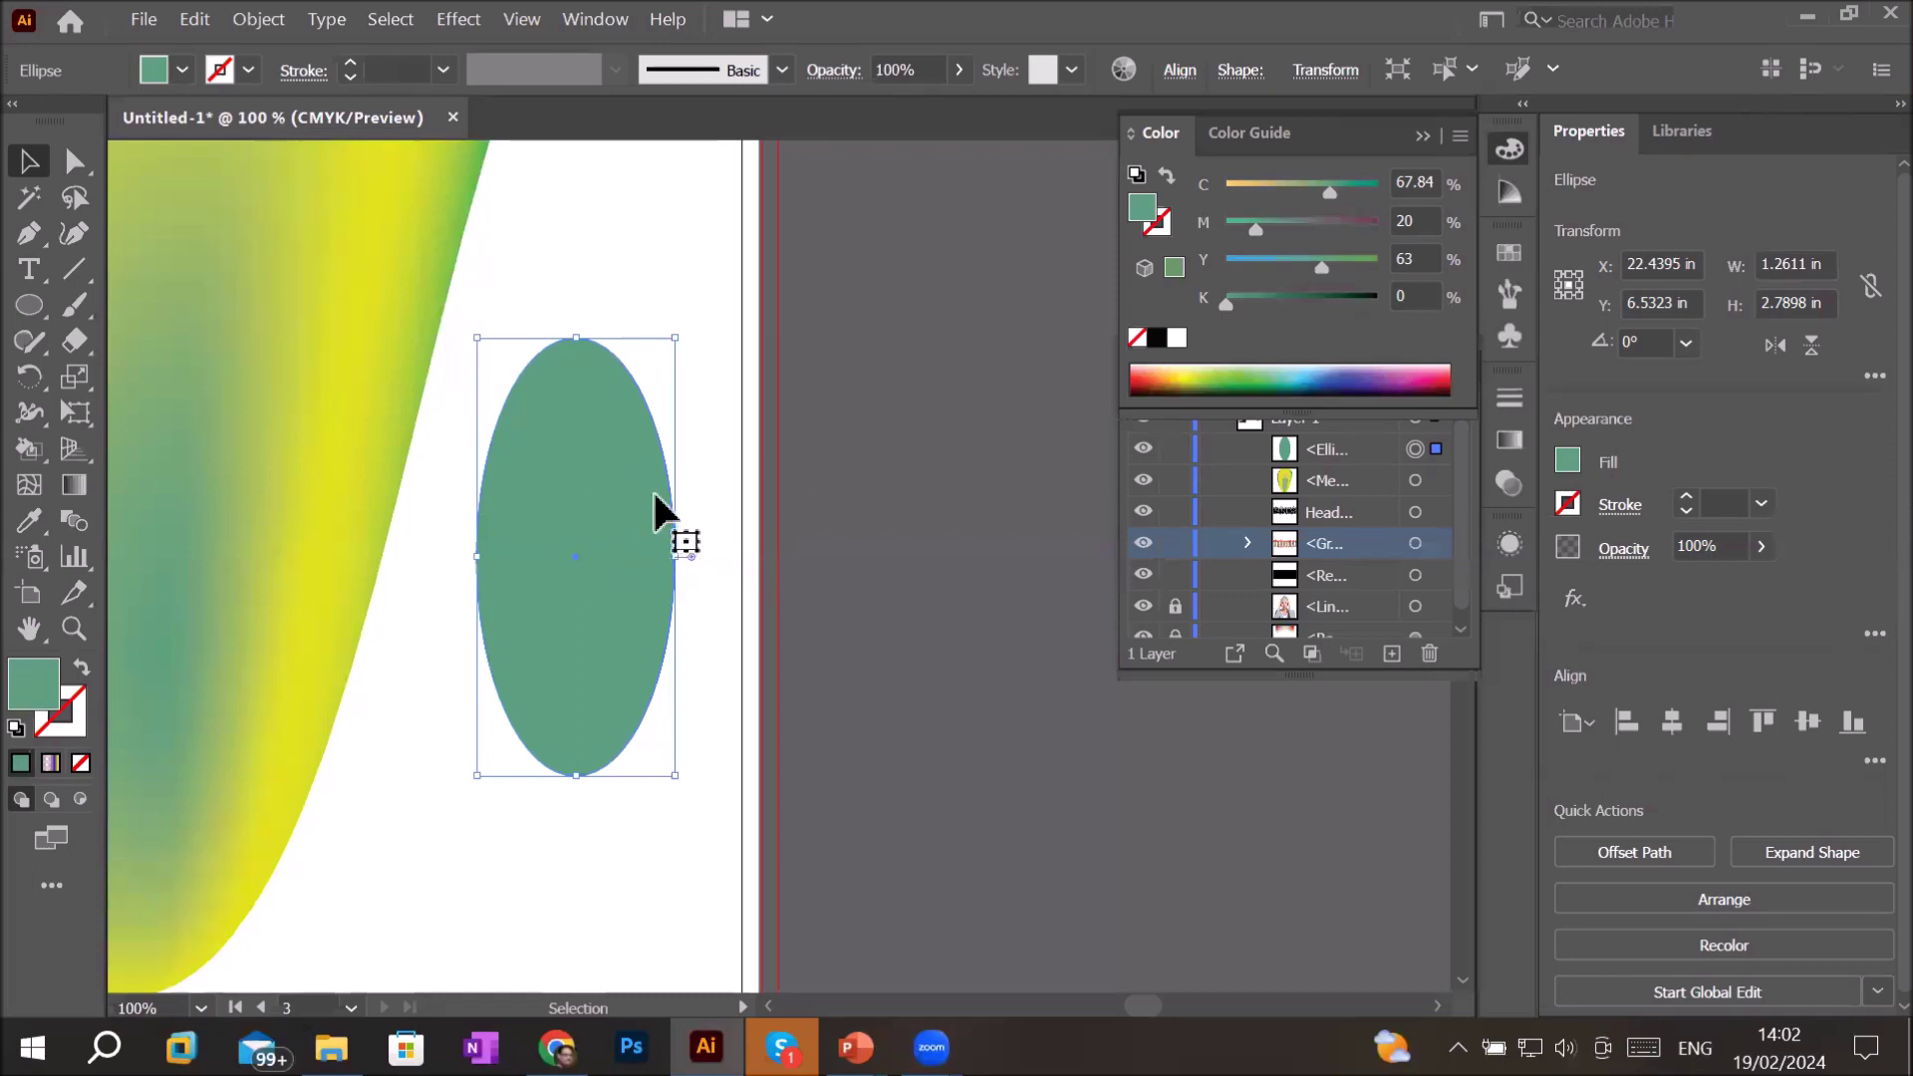
- Sharpen the ellipse's top and bottom anchors into points and bulge its right curve into a leaf
left_click(26, 234)
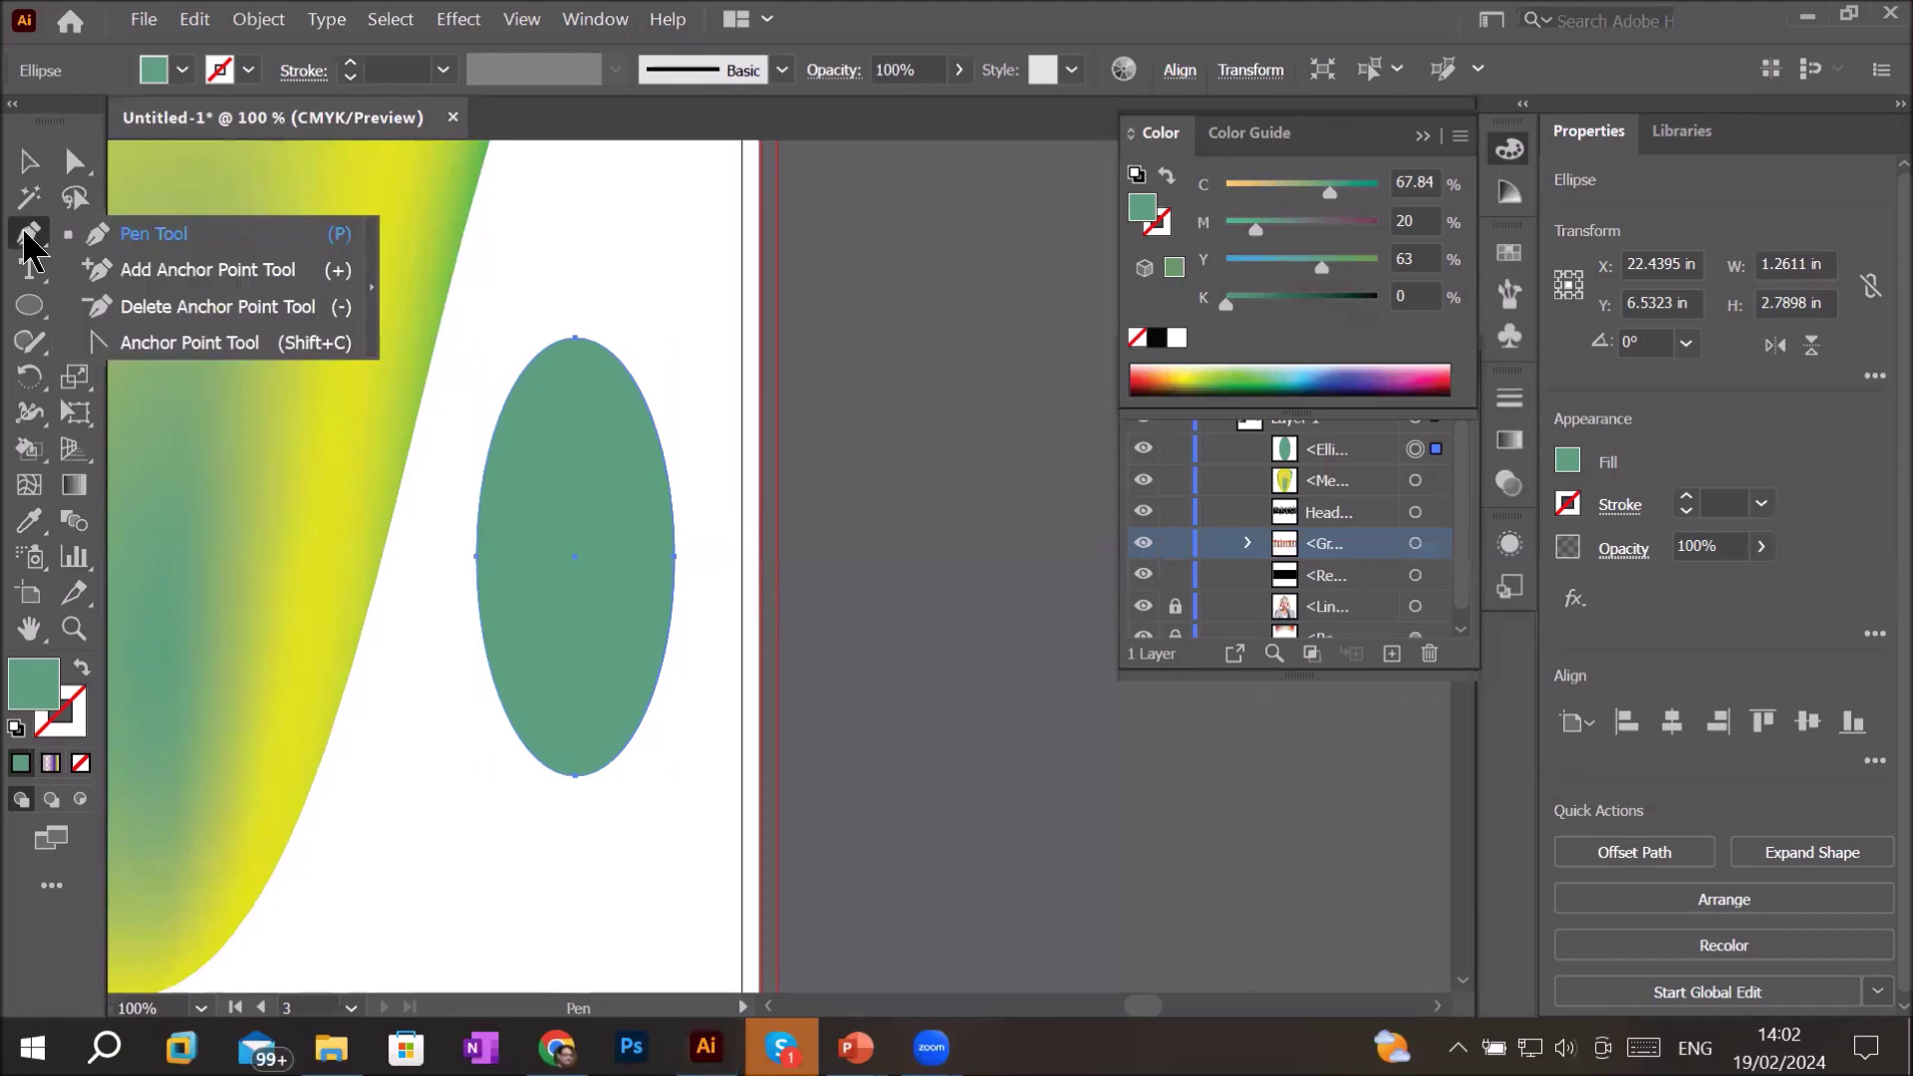
left_click(248, 342)
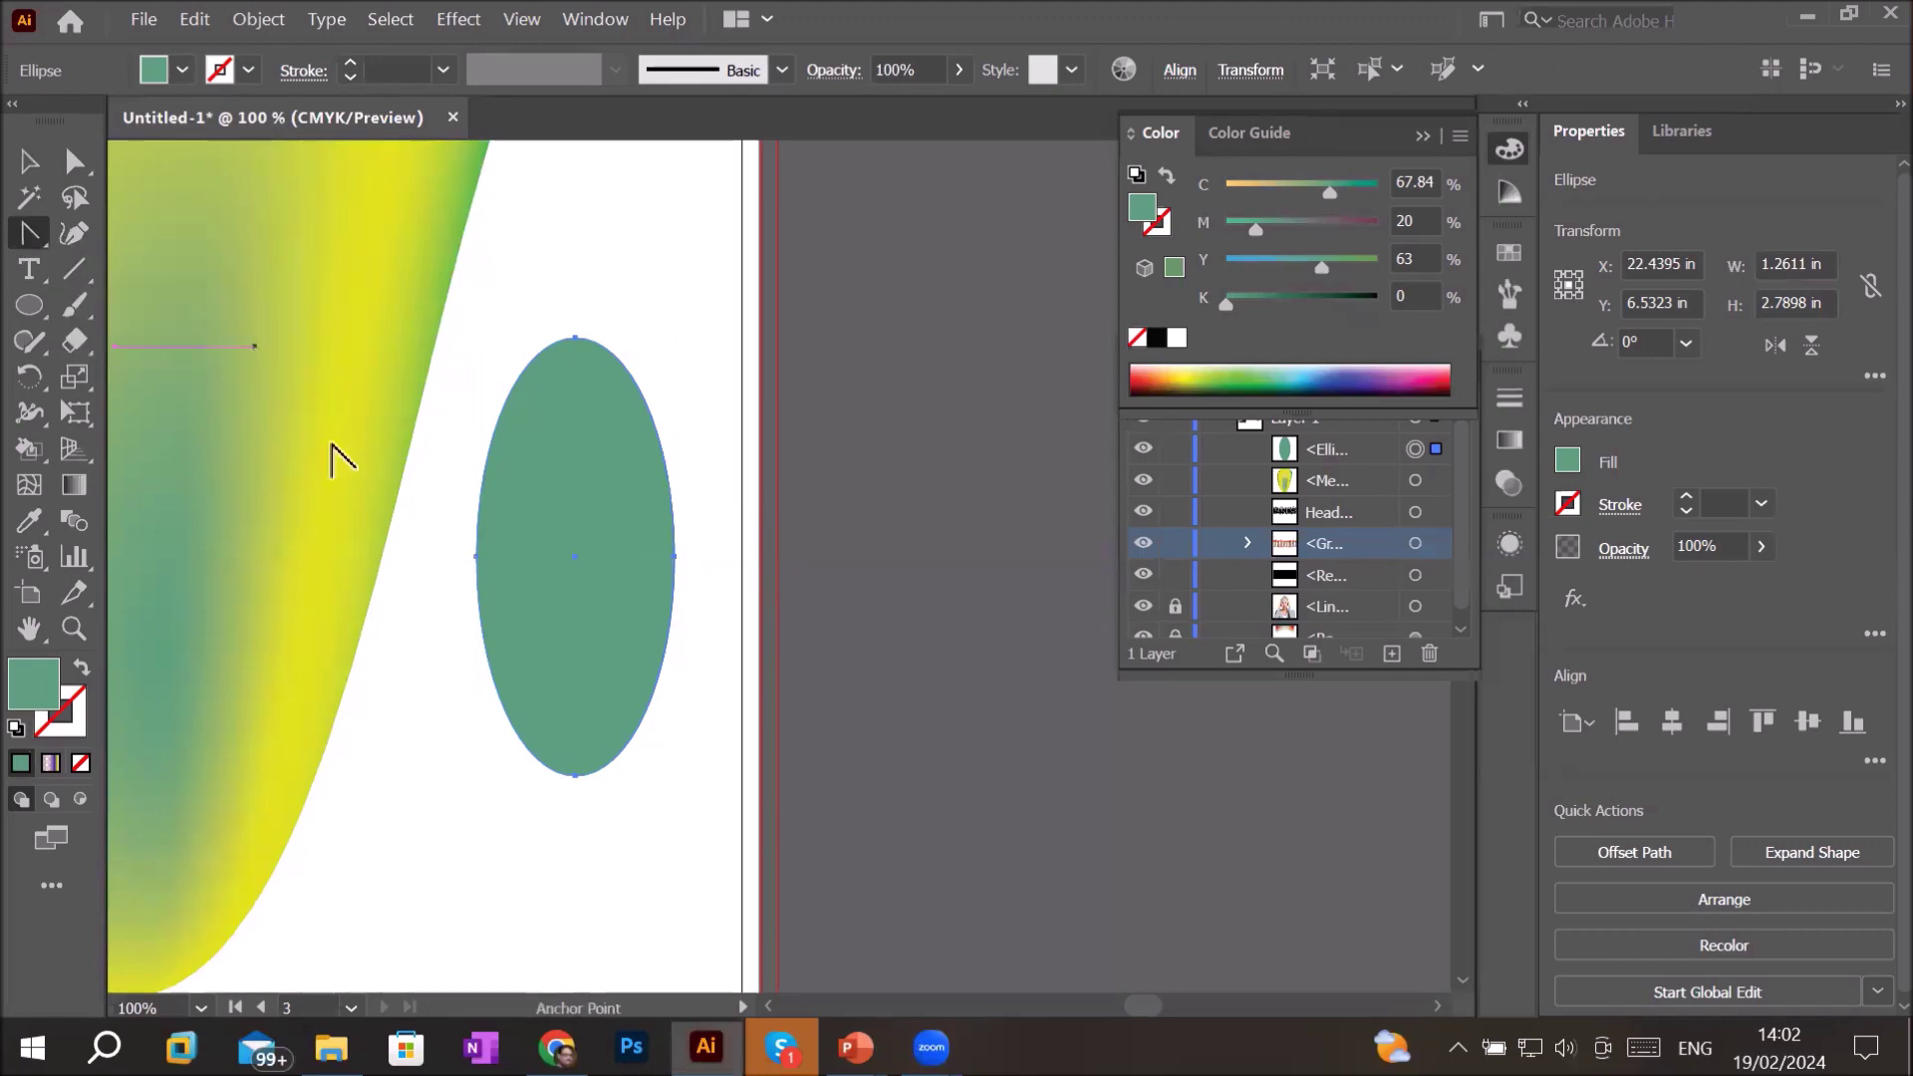
left_click(576, 776)
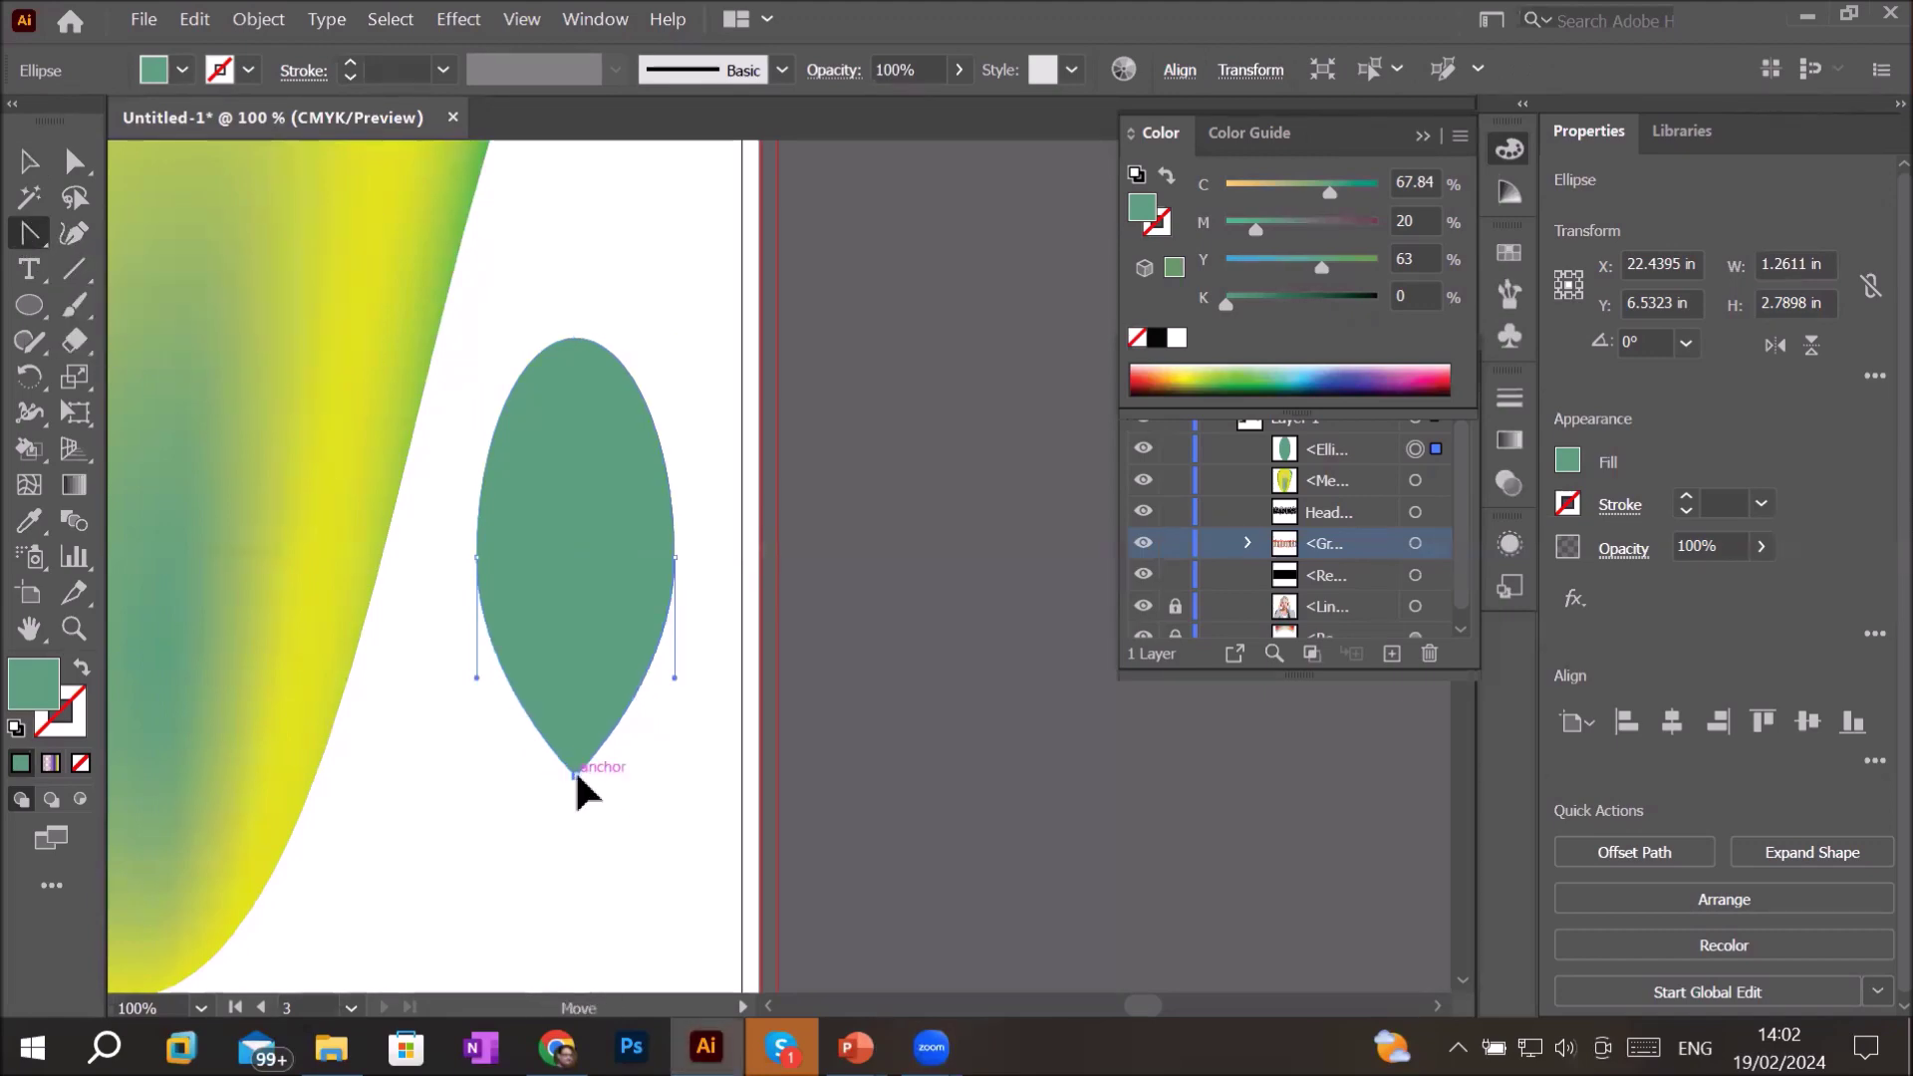
left_click(576, 339)
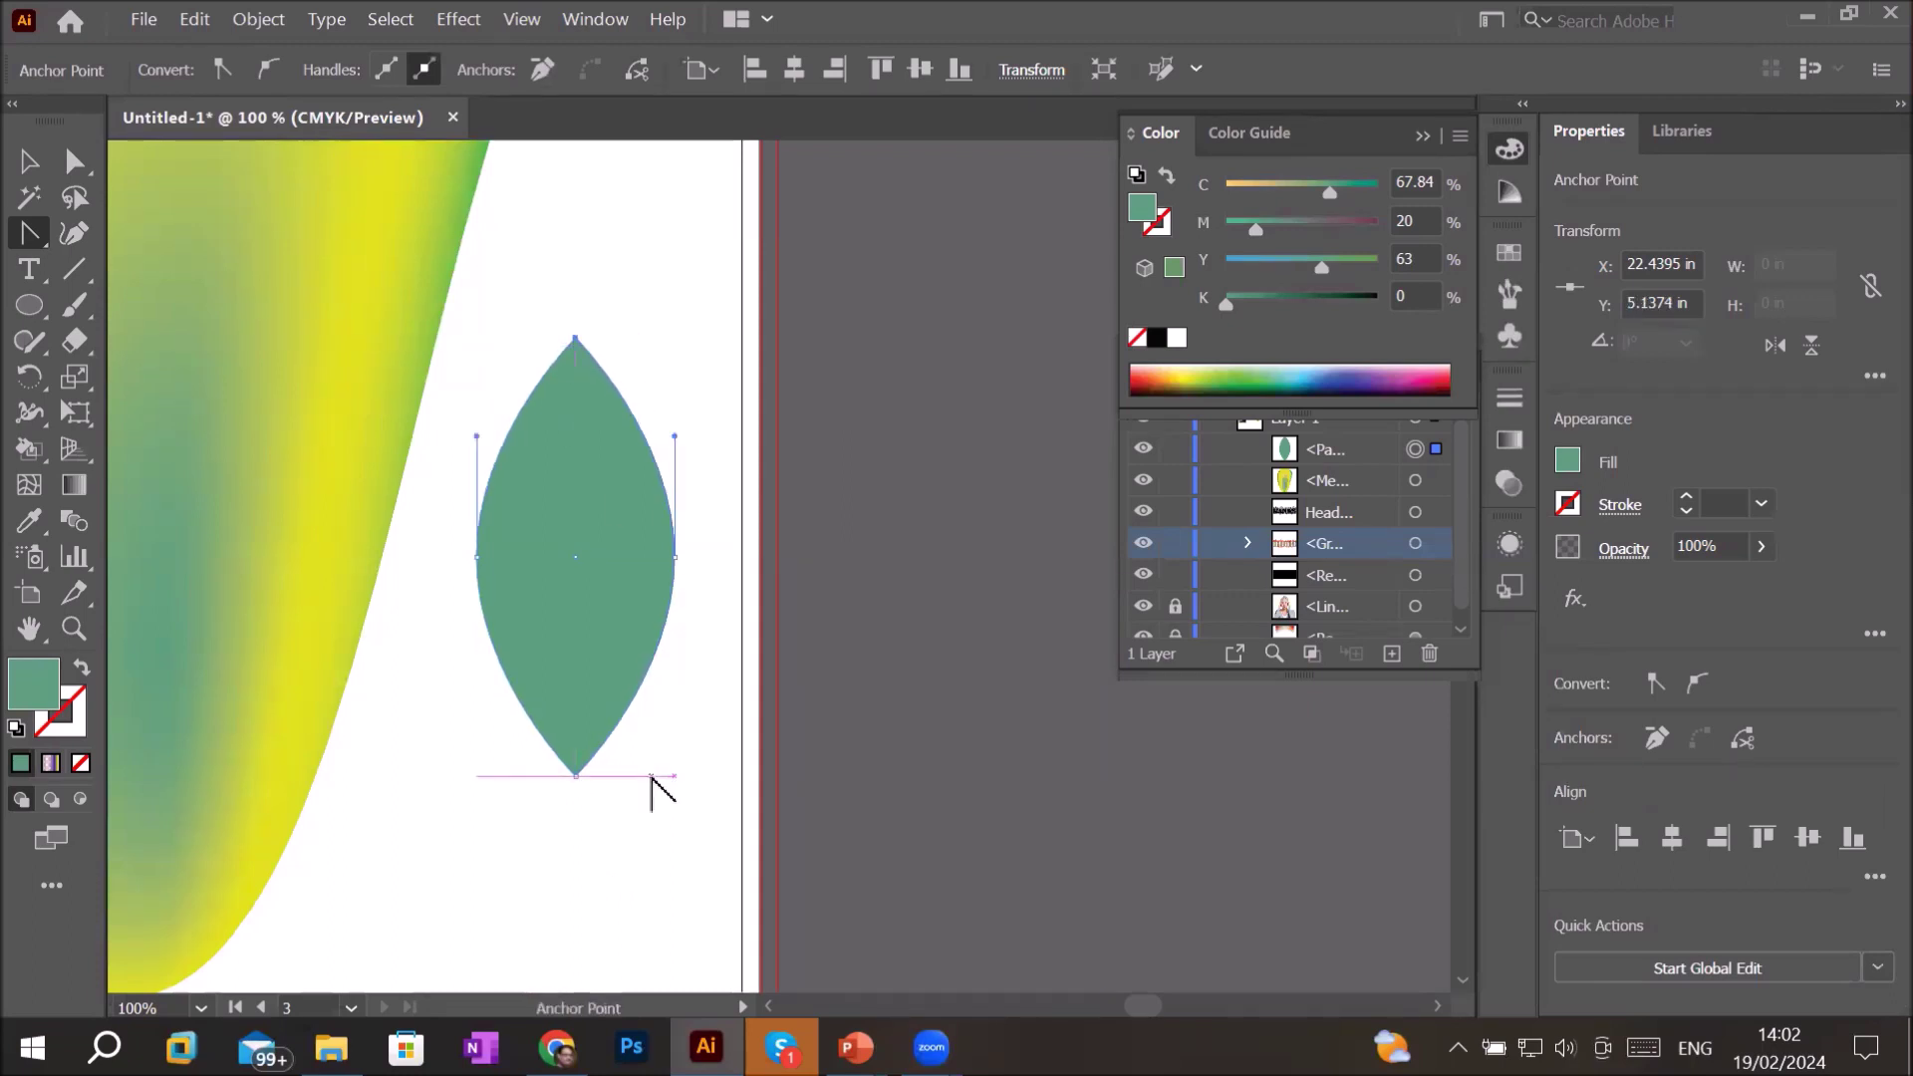
left_click(66, 161)
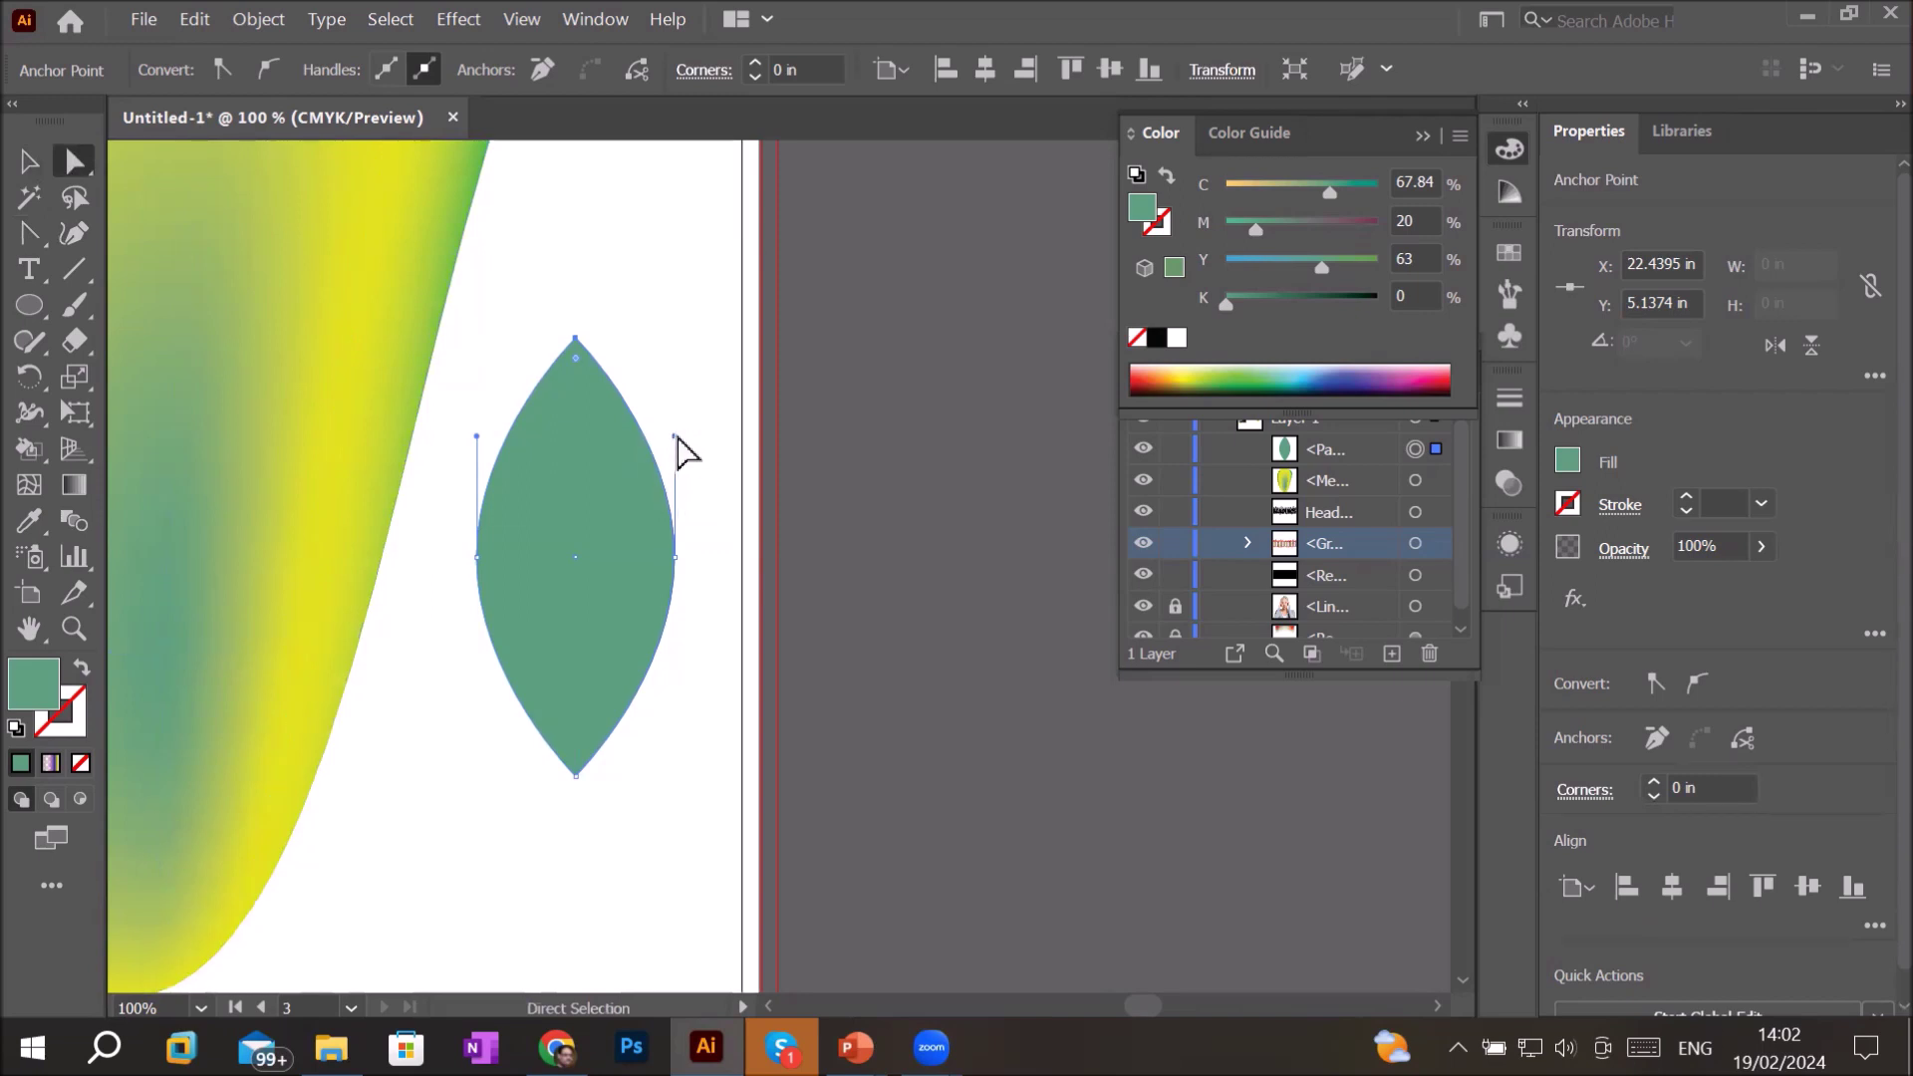
left_click_drag(676, 436, 713, 442)
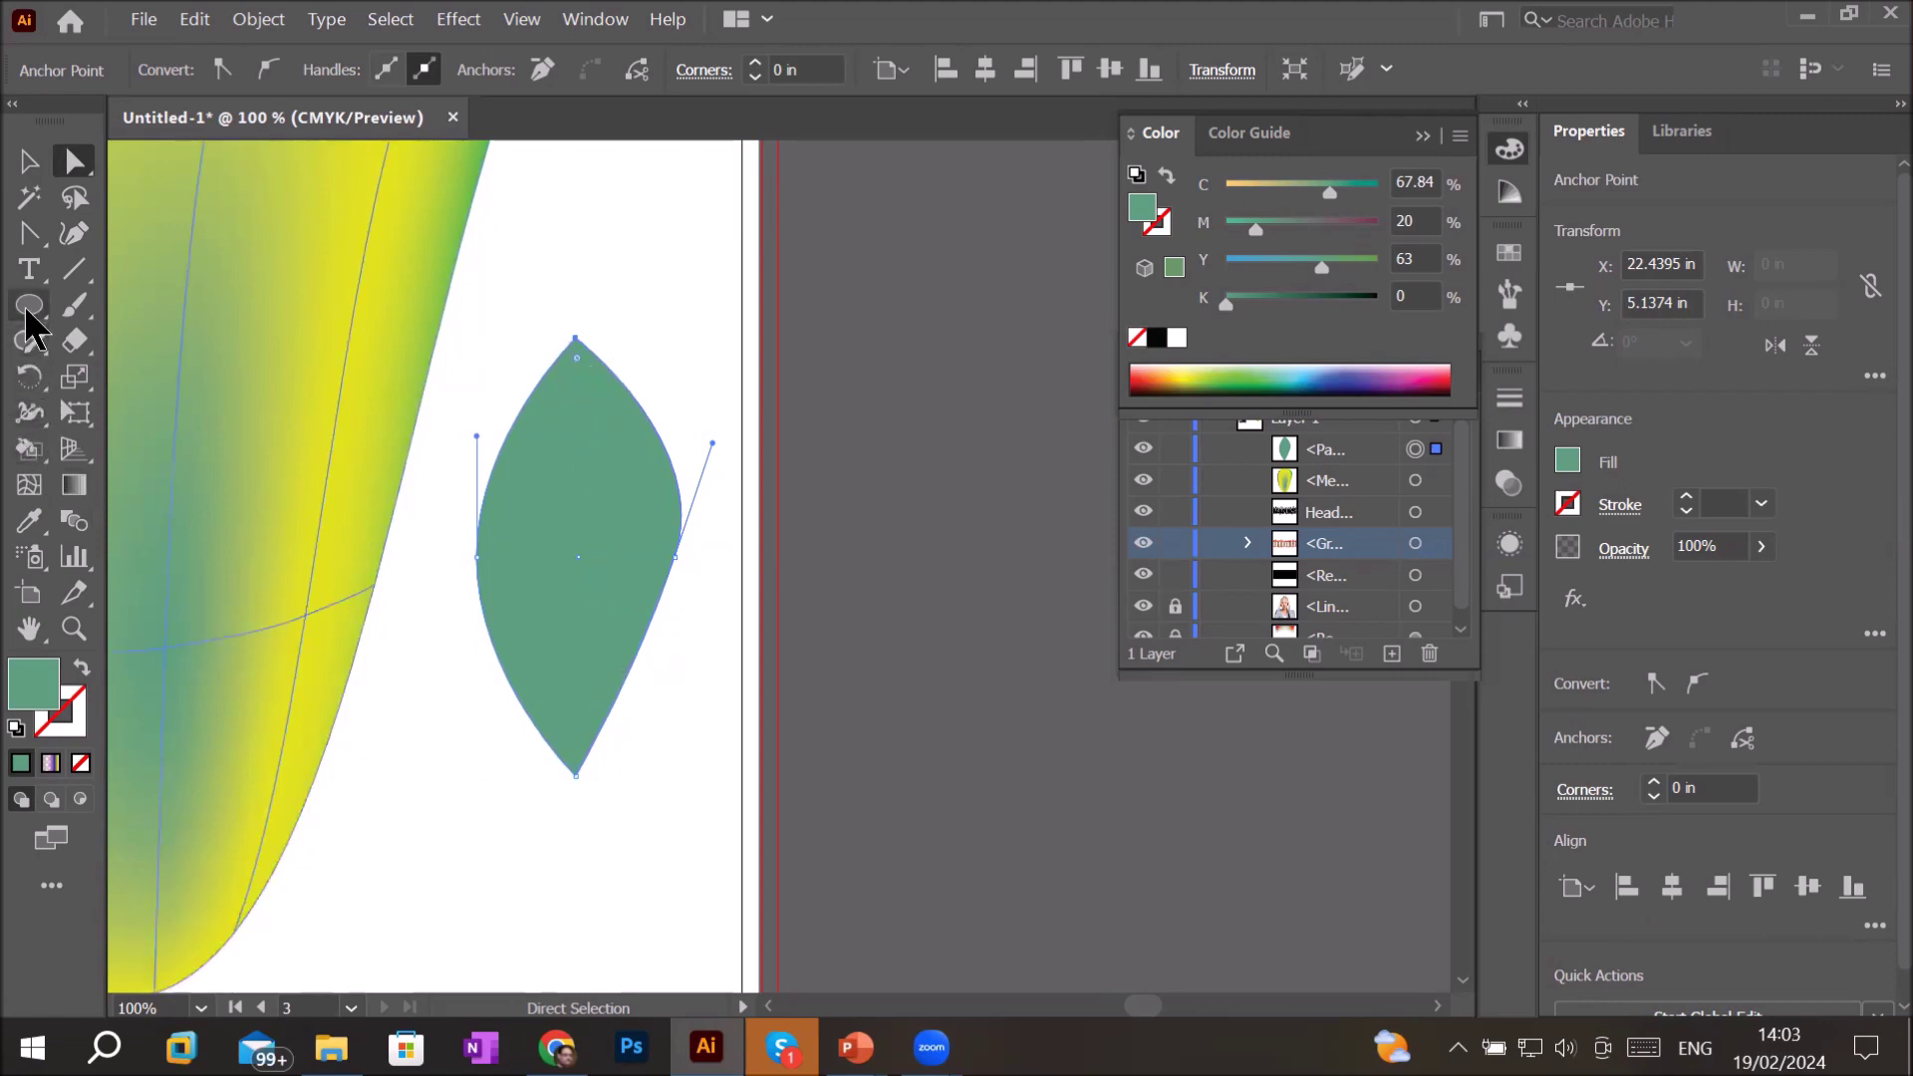
left_click(37, 492)
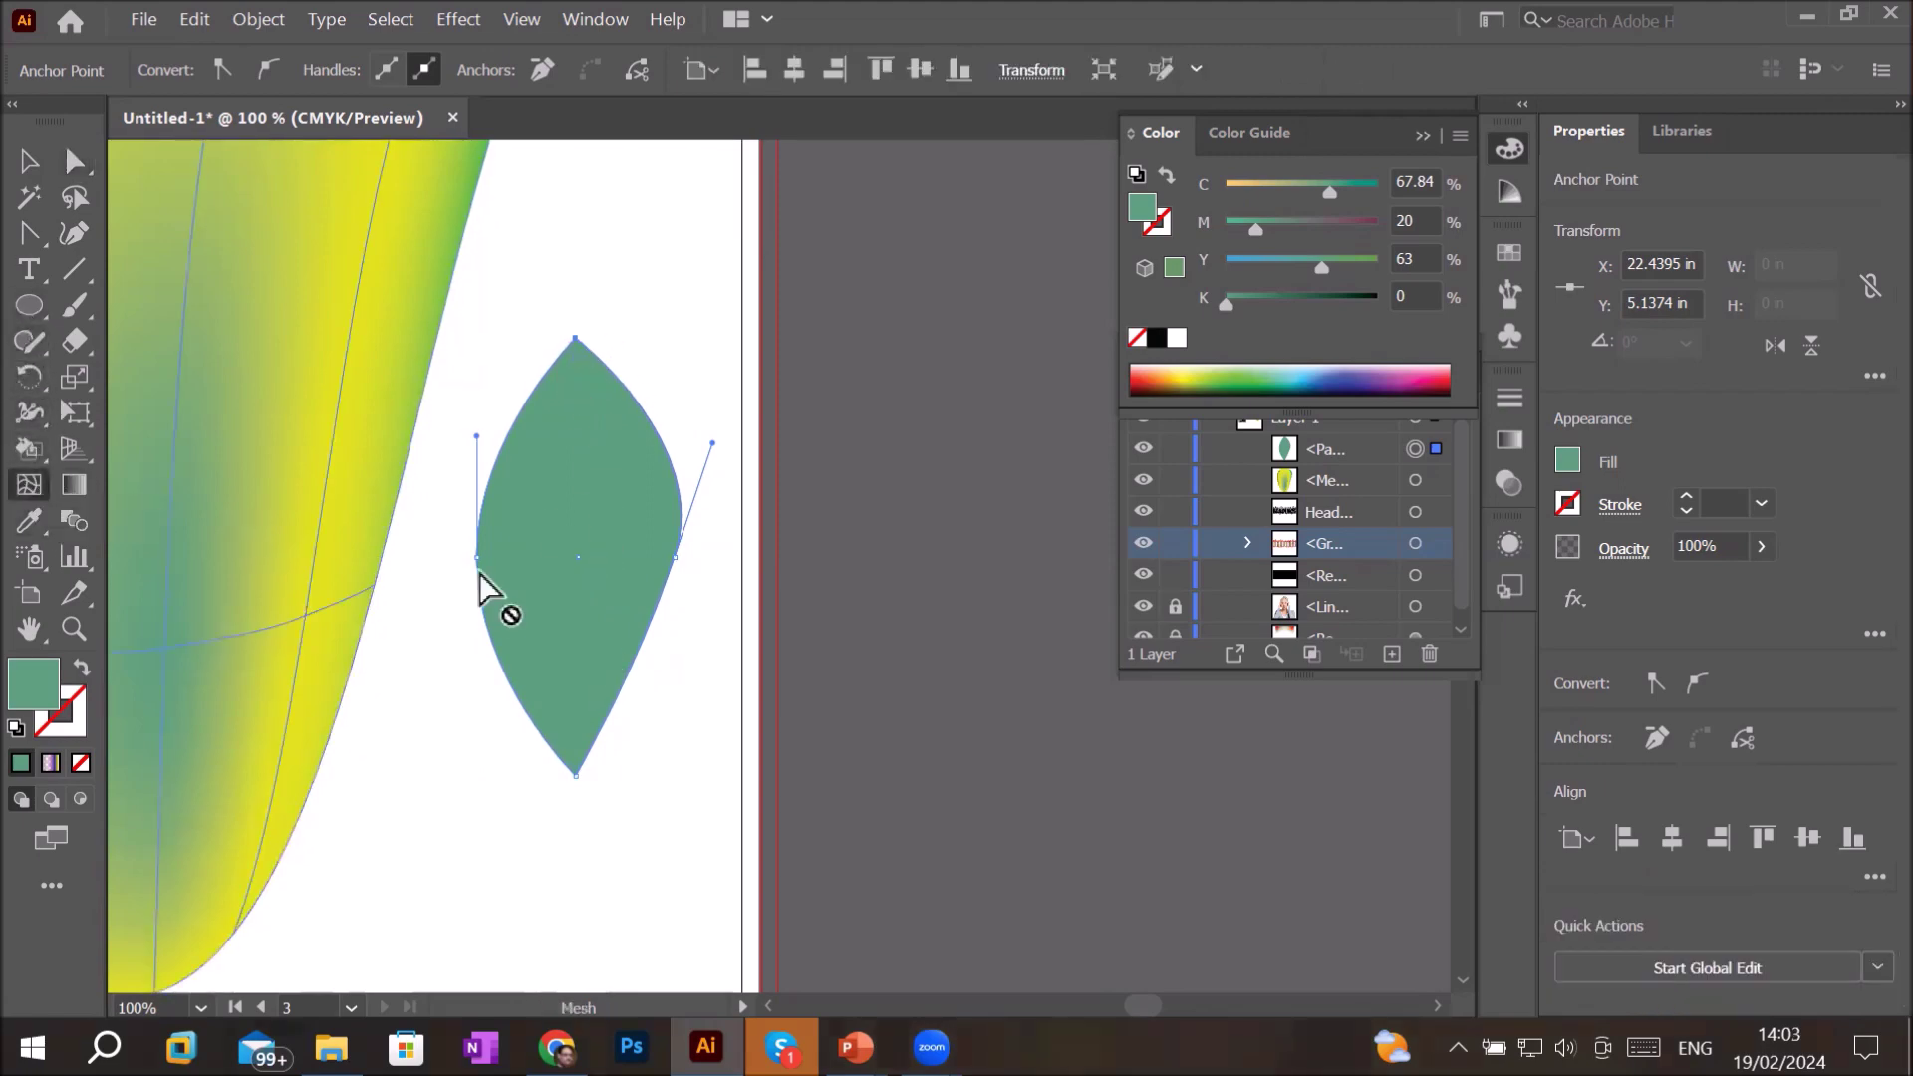
- Turn the leaf into a gradient mesh with lines near its top tip, then select the tip and centre points
left_click(578, 558)
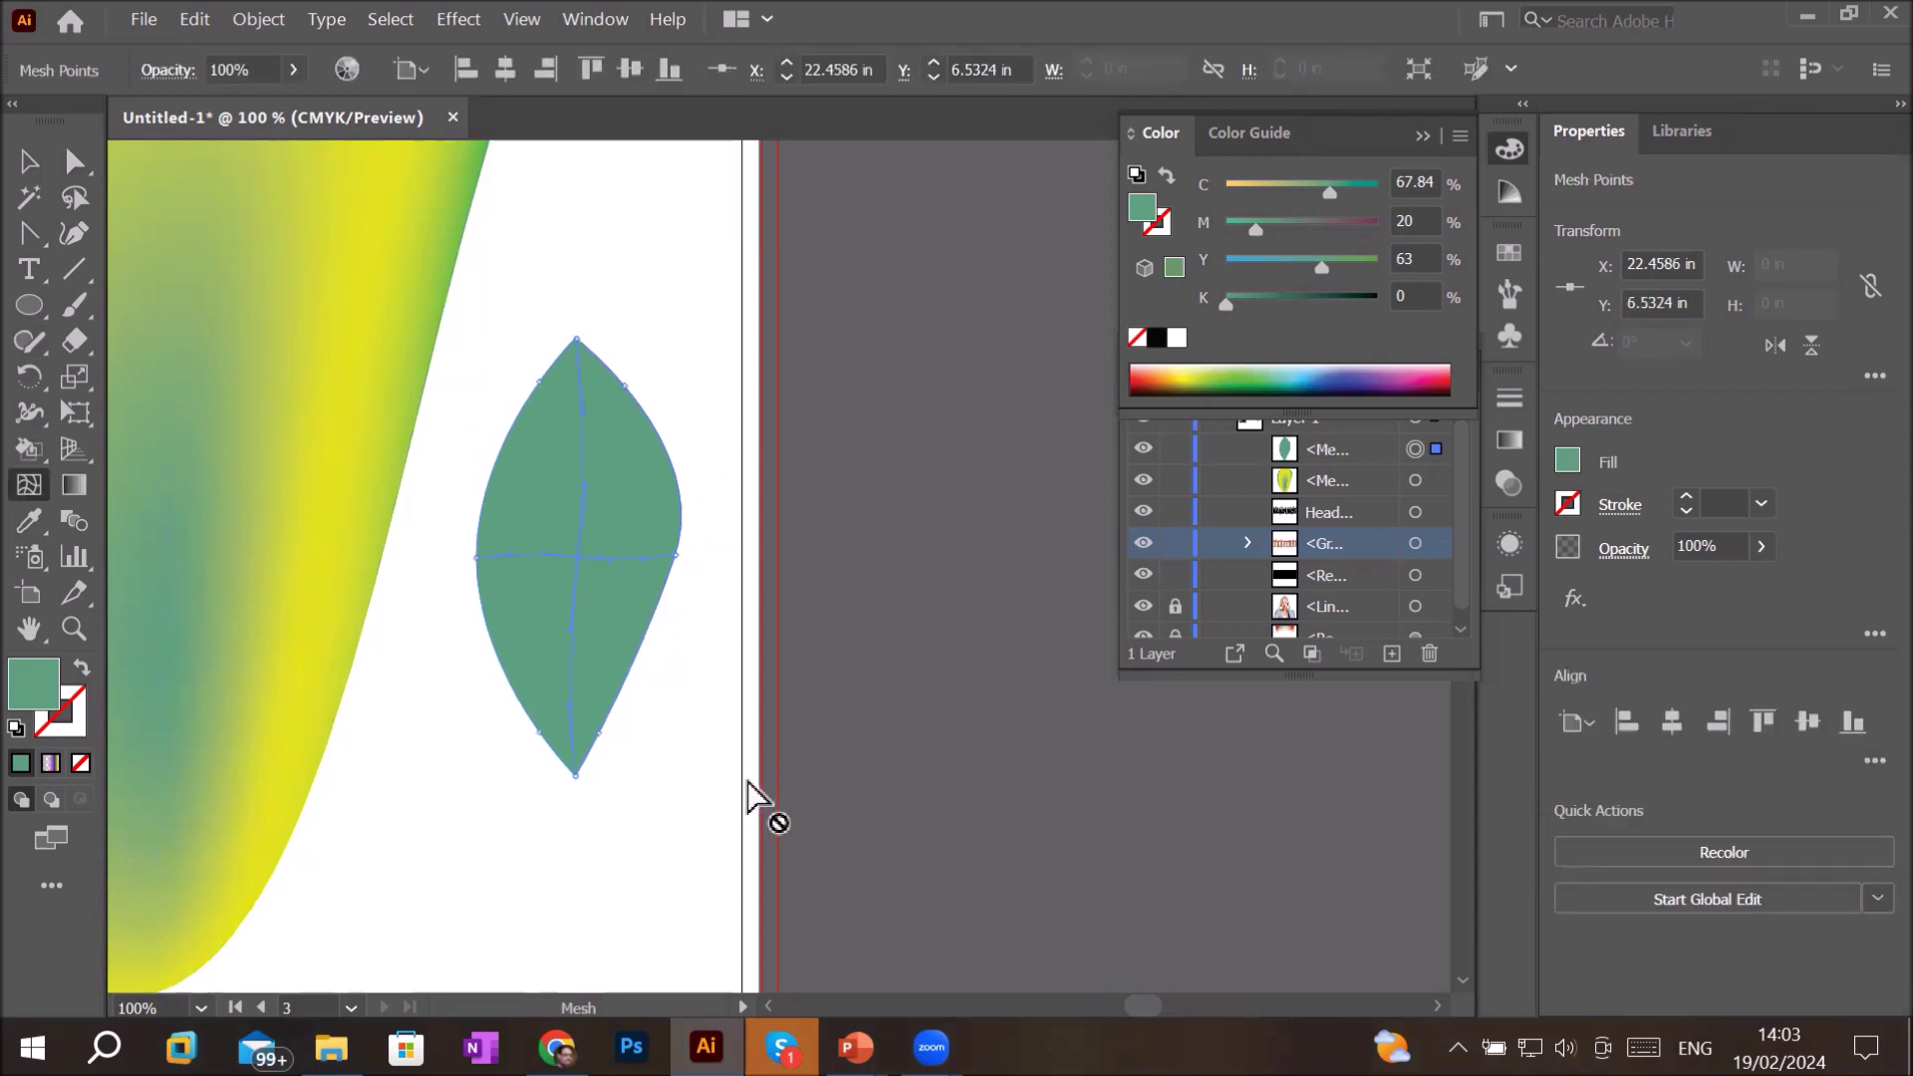
scroll(612, 550, "up", 1, "alt")
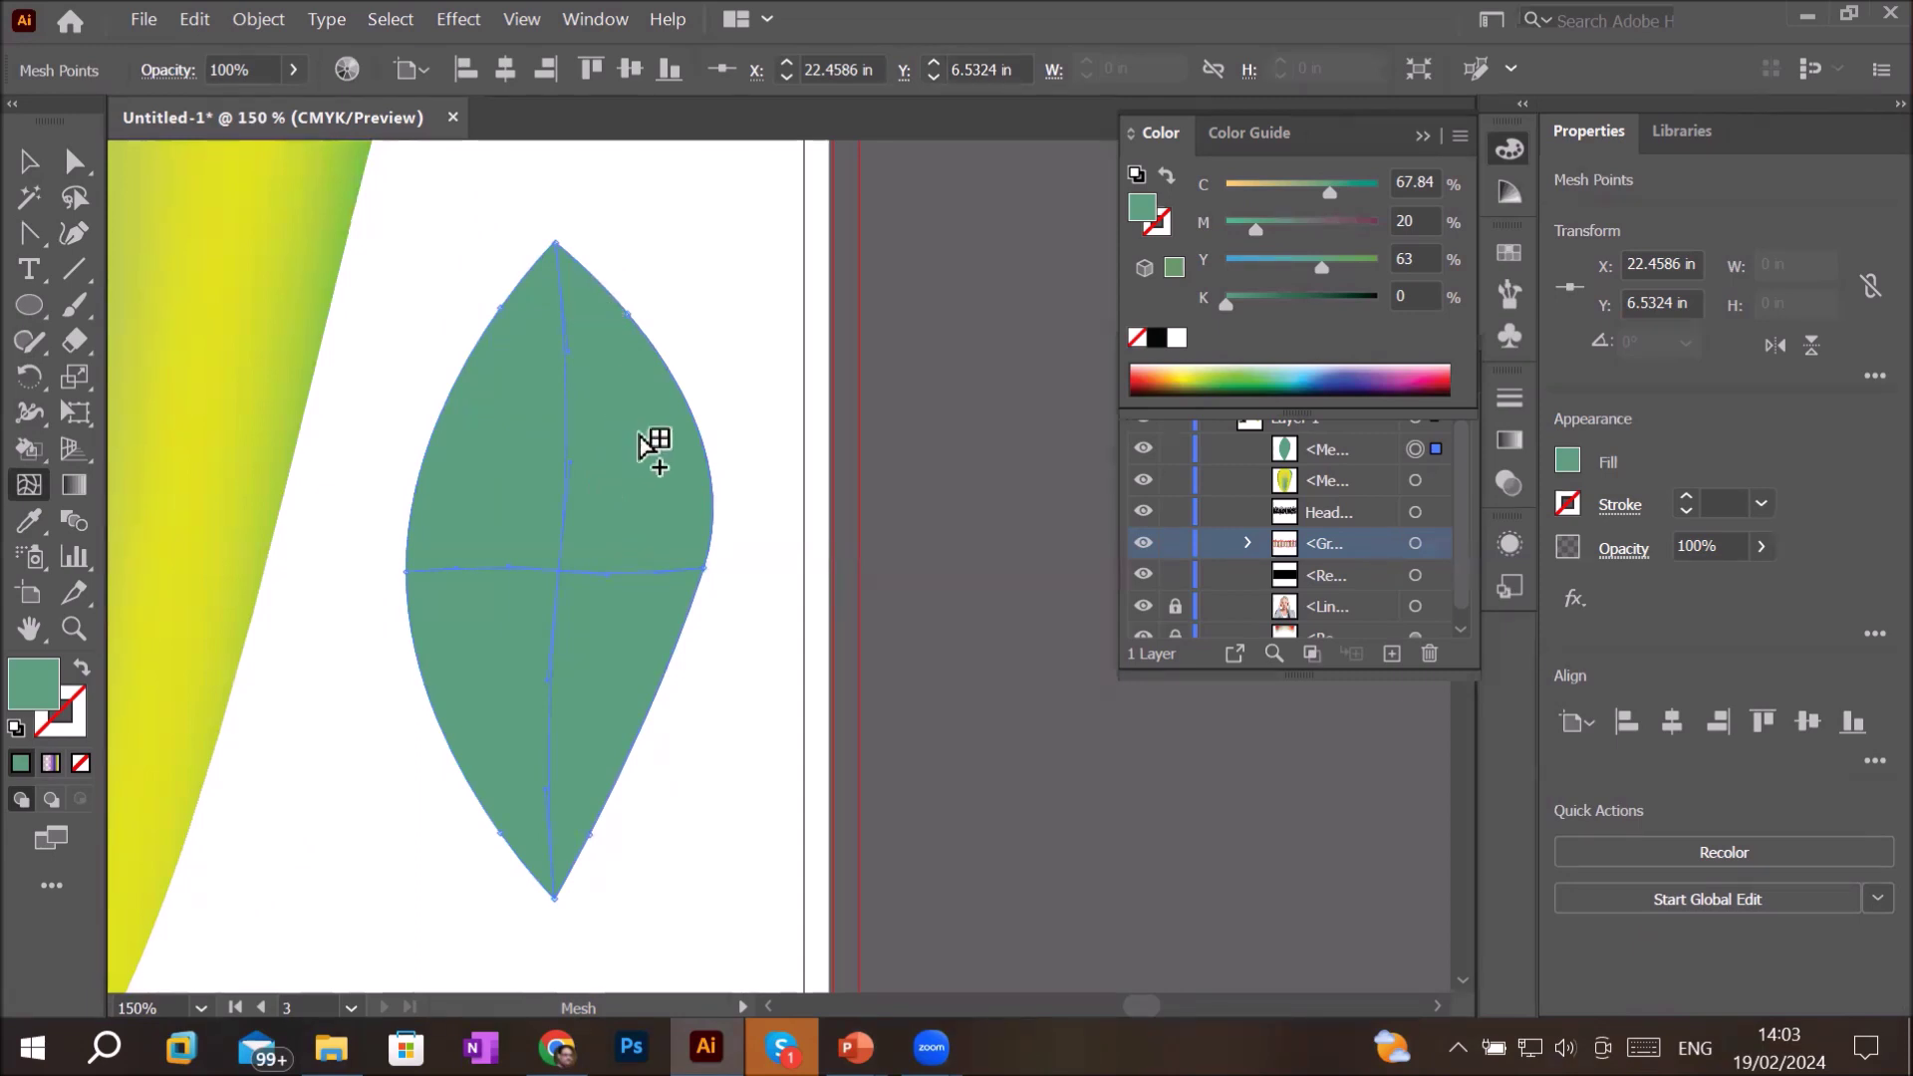
left_click(550, 246)
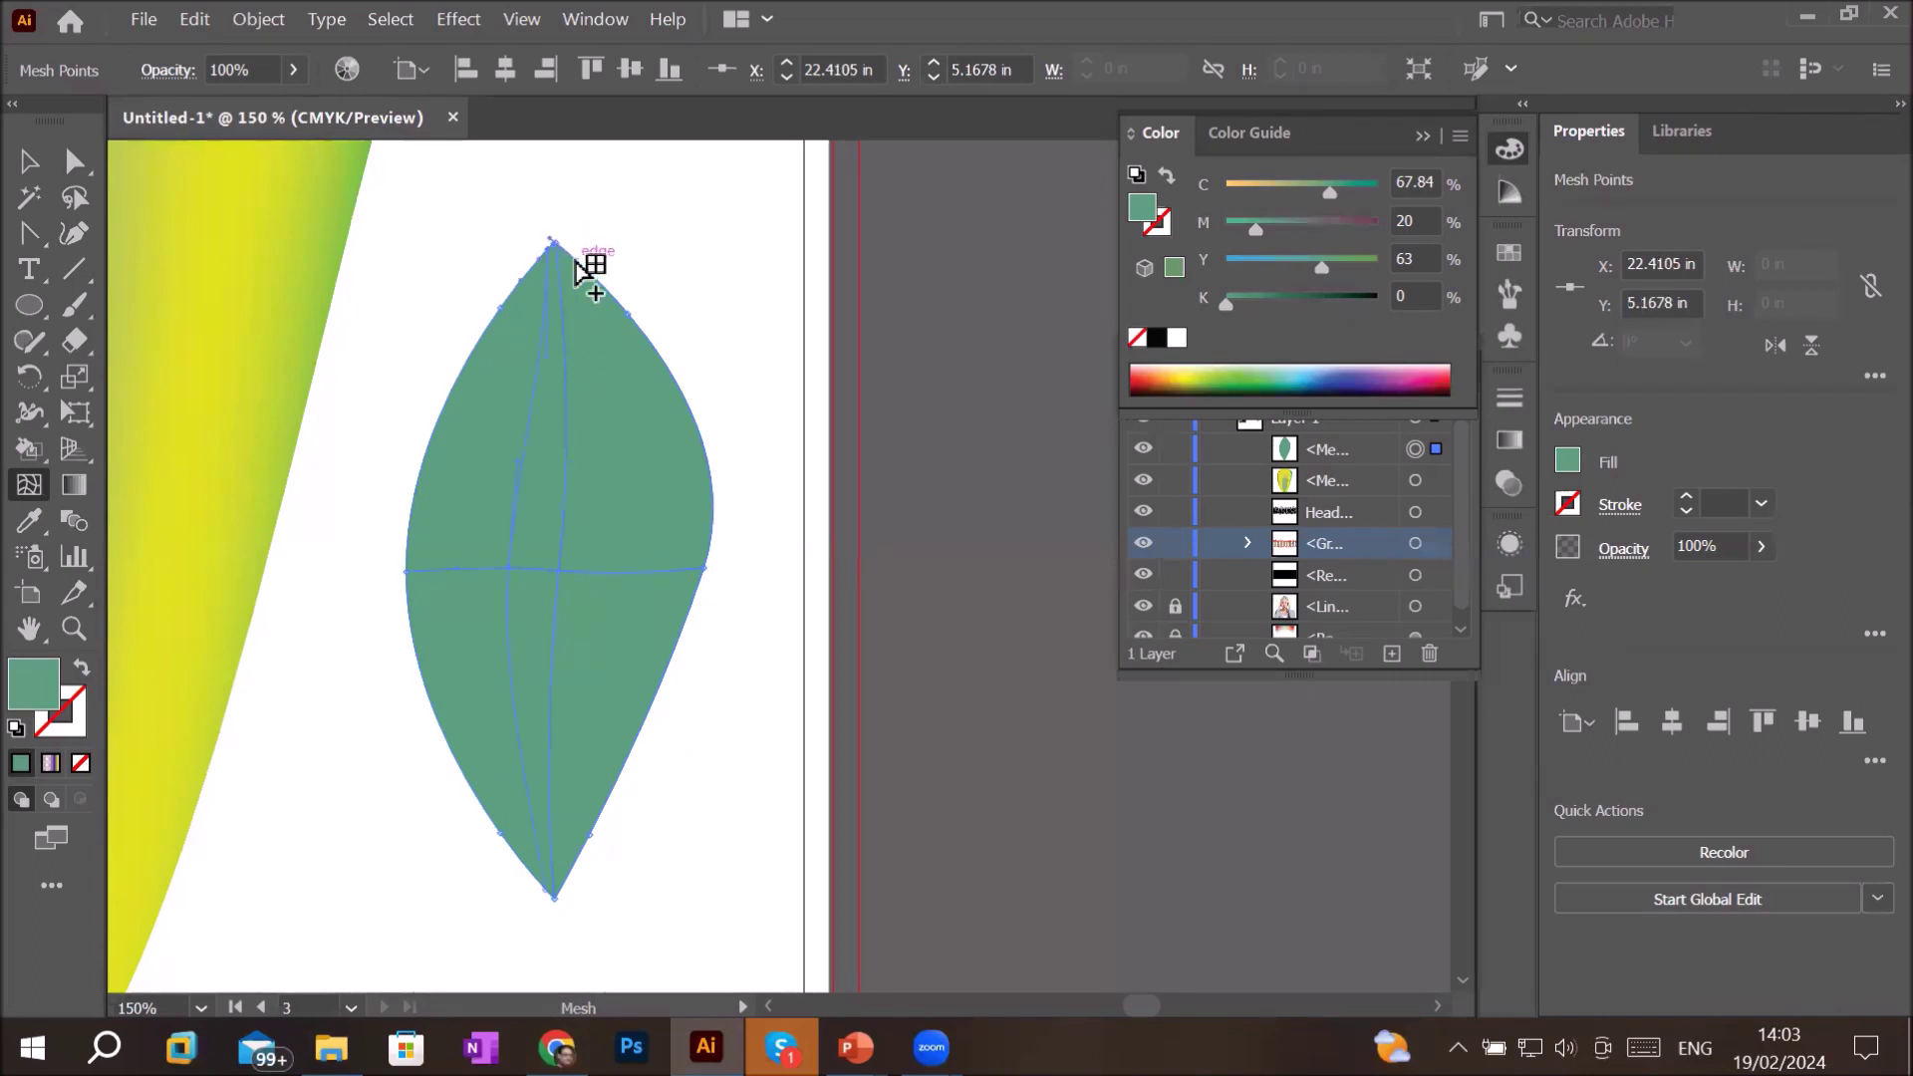
left_click(578, 262)
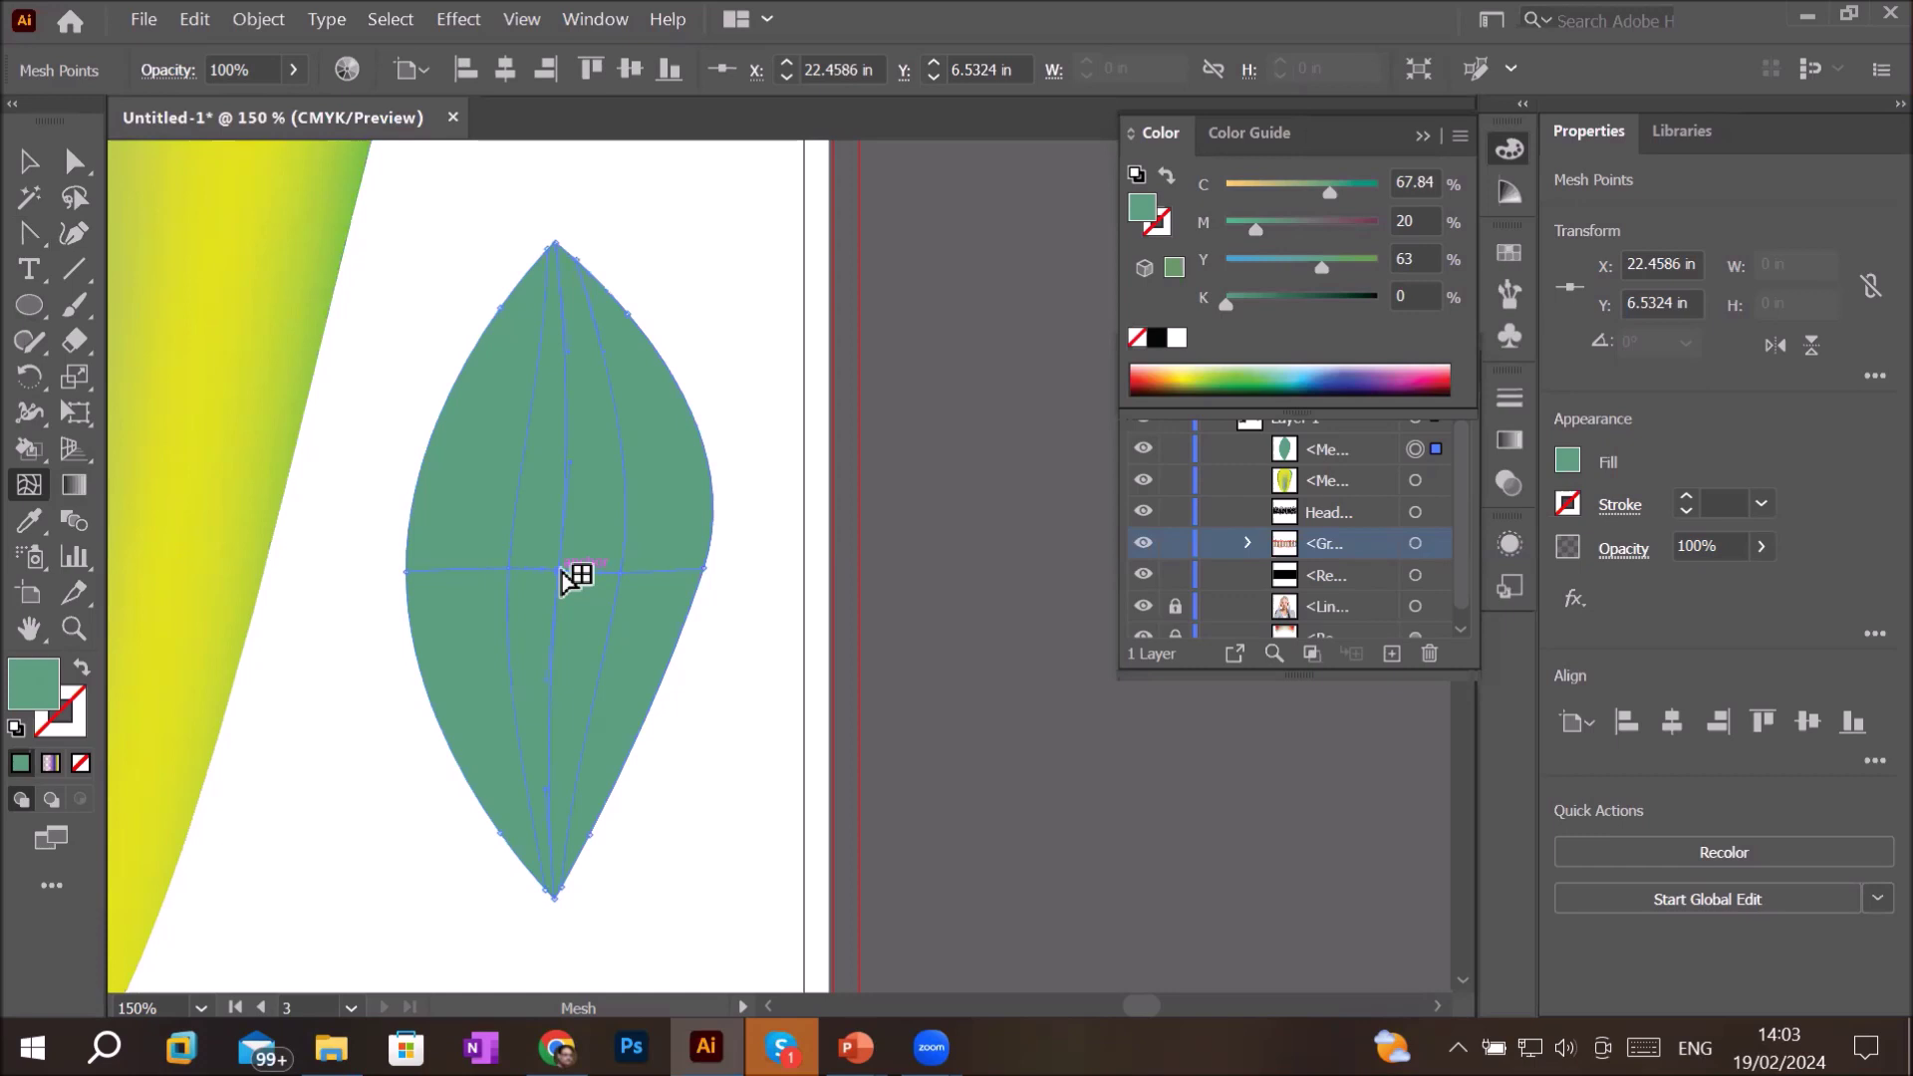
left_click(554, 244)
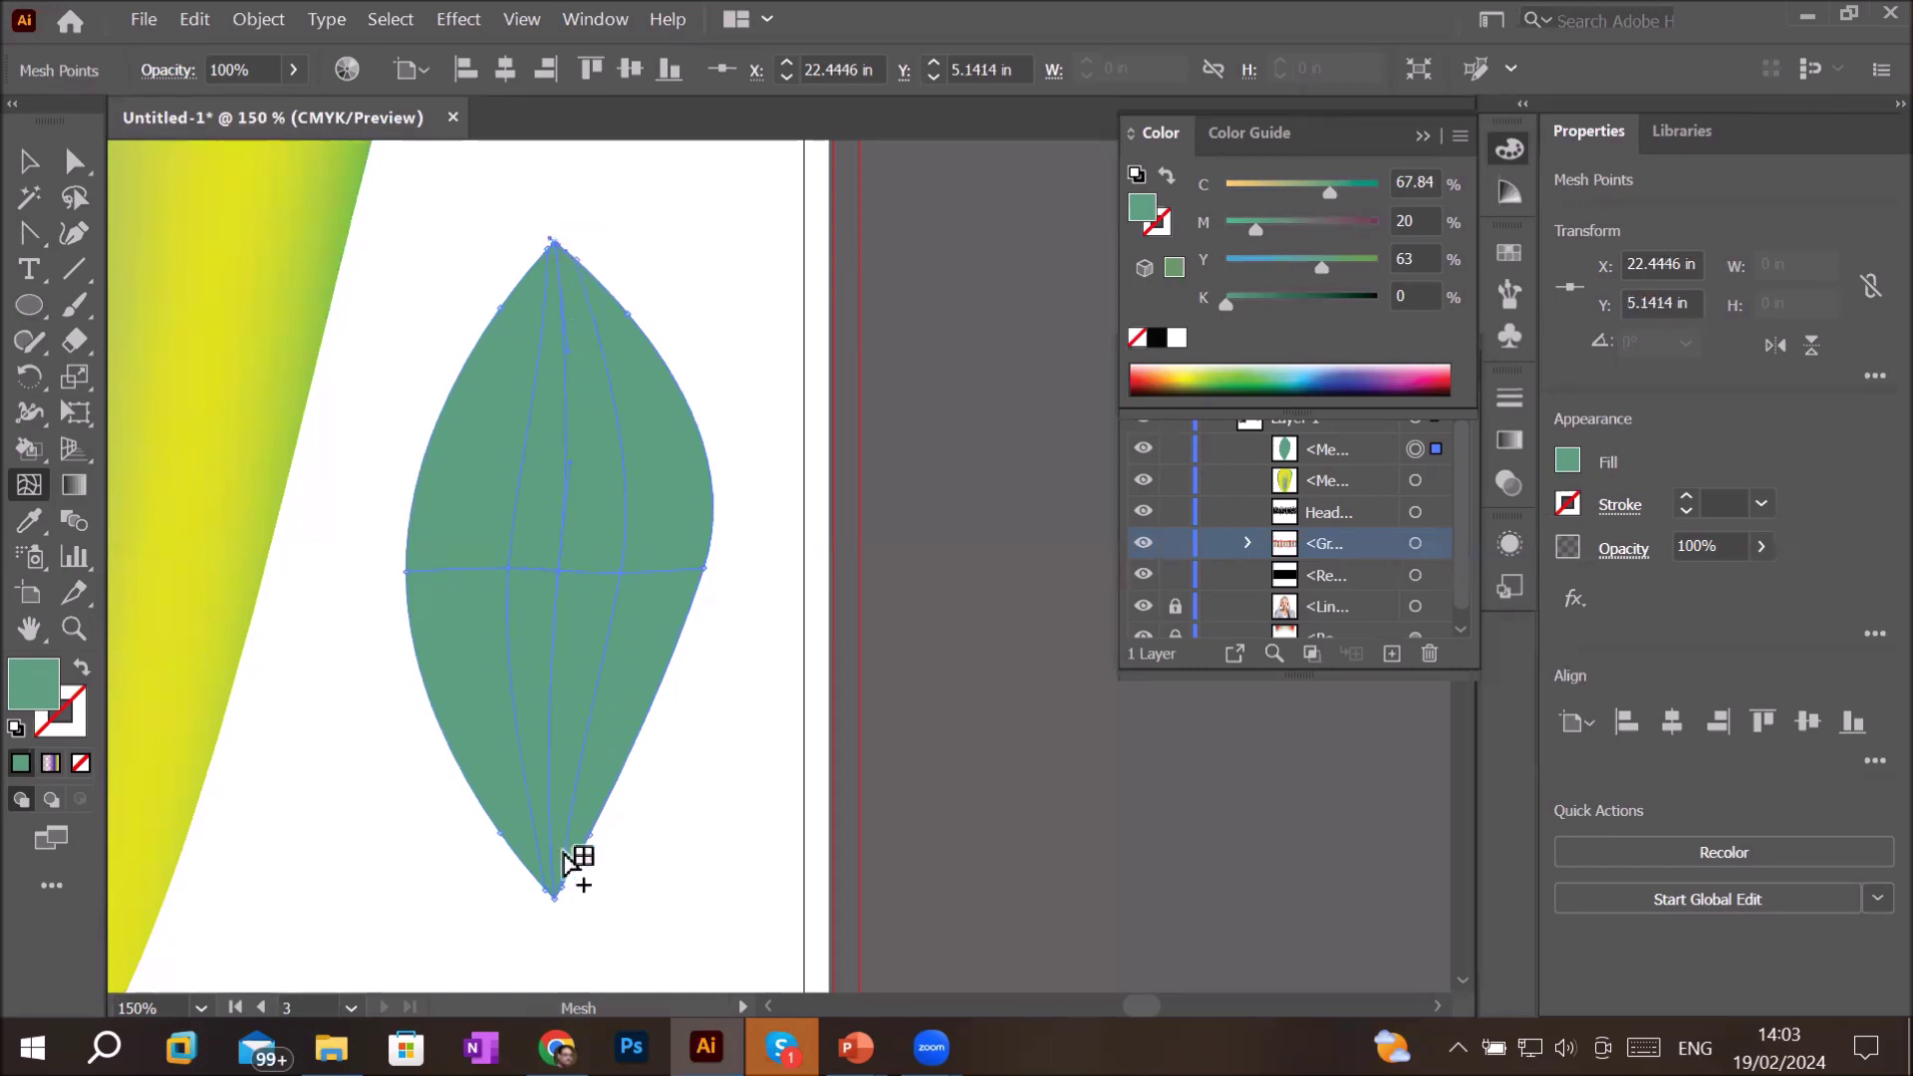
left_click(555, 897)
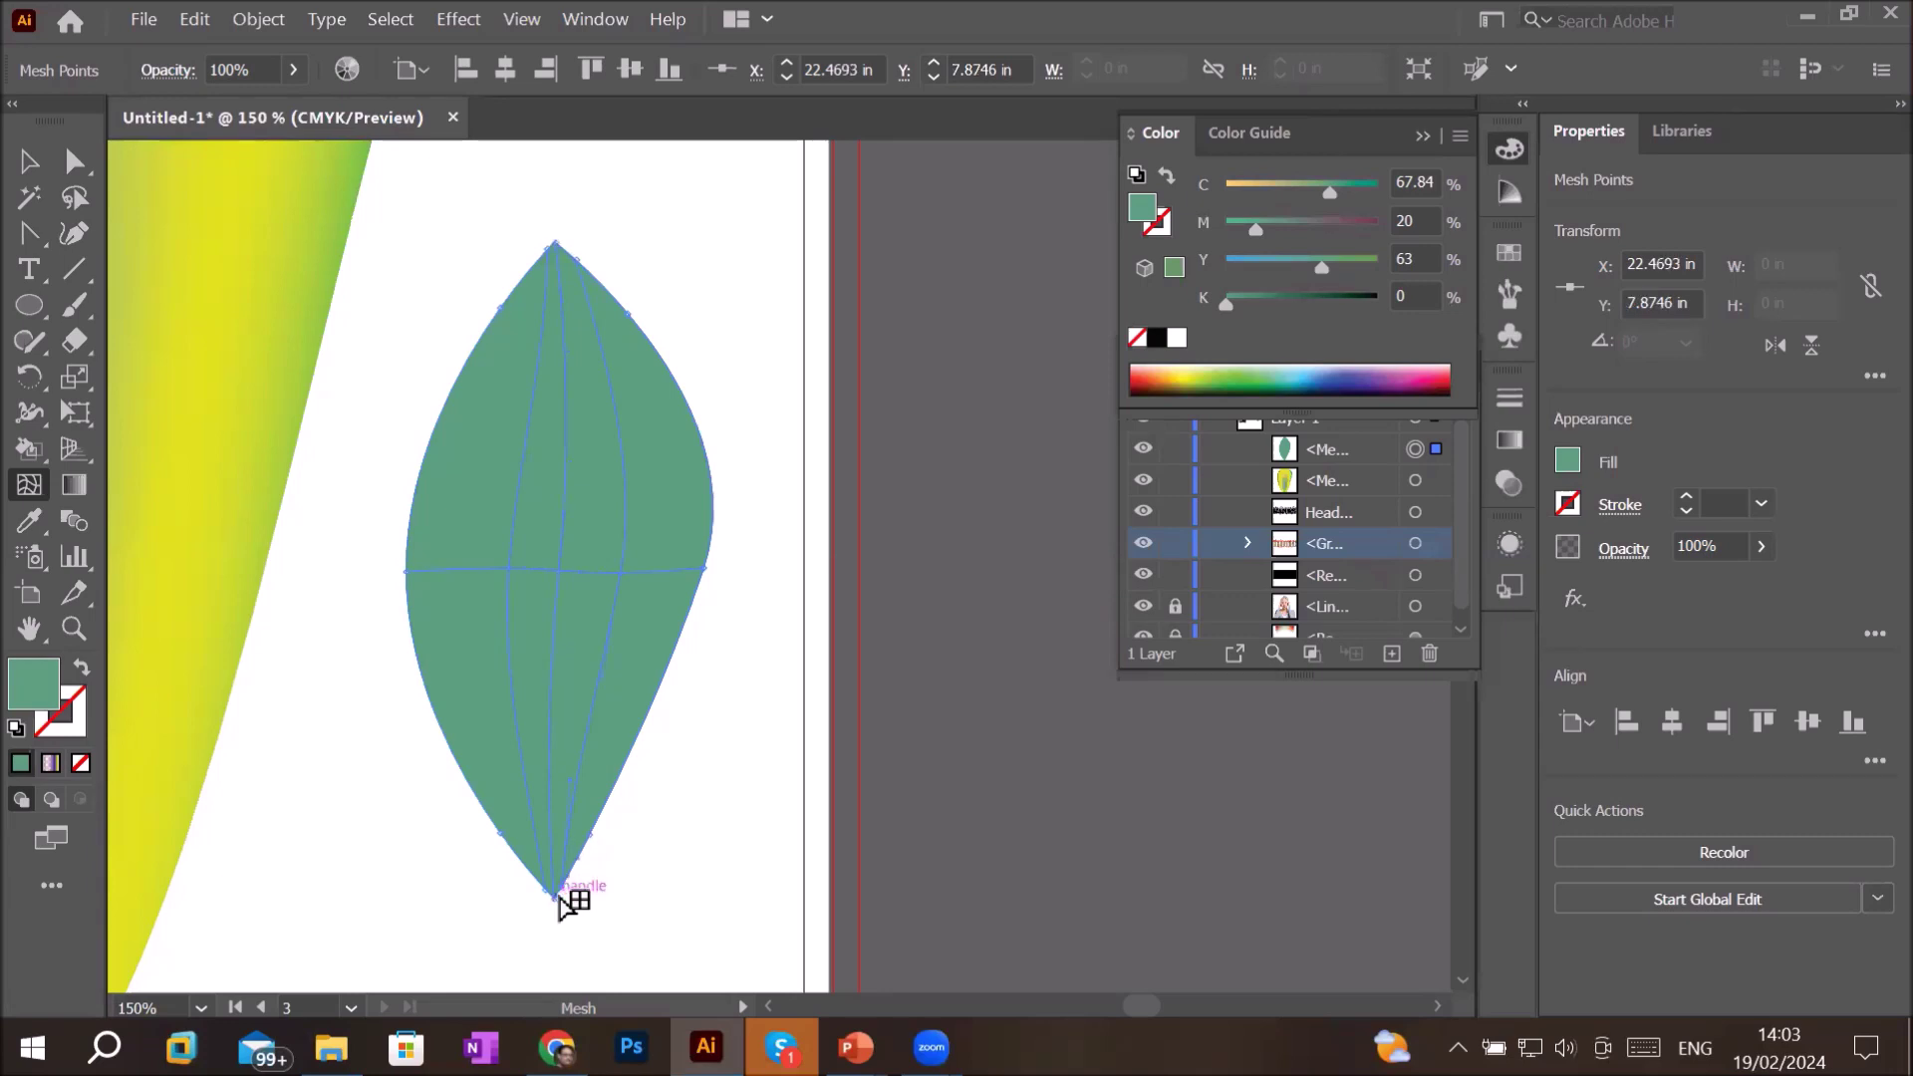
left_click(559, 572)
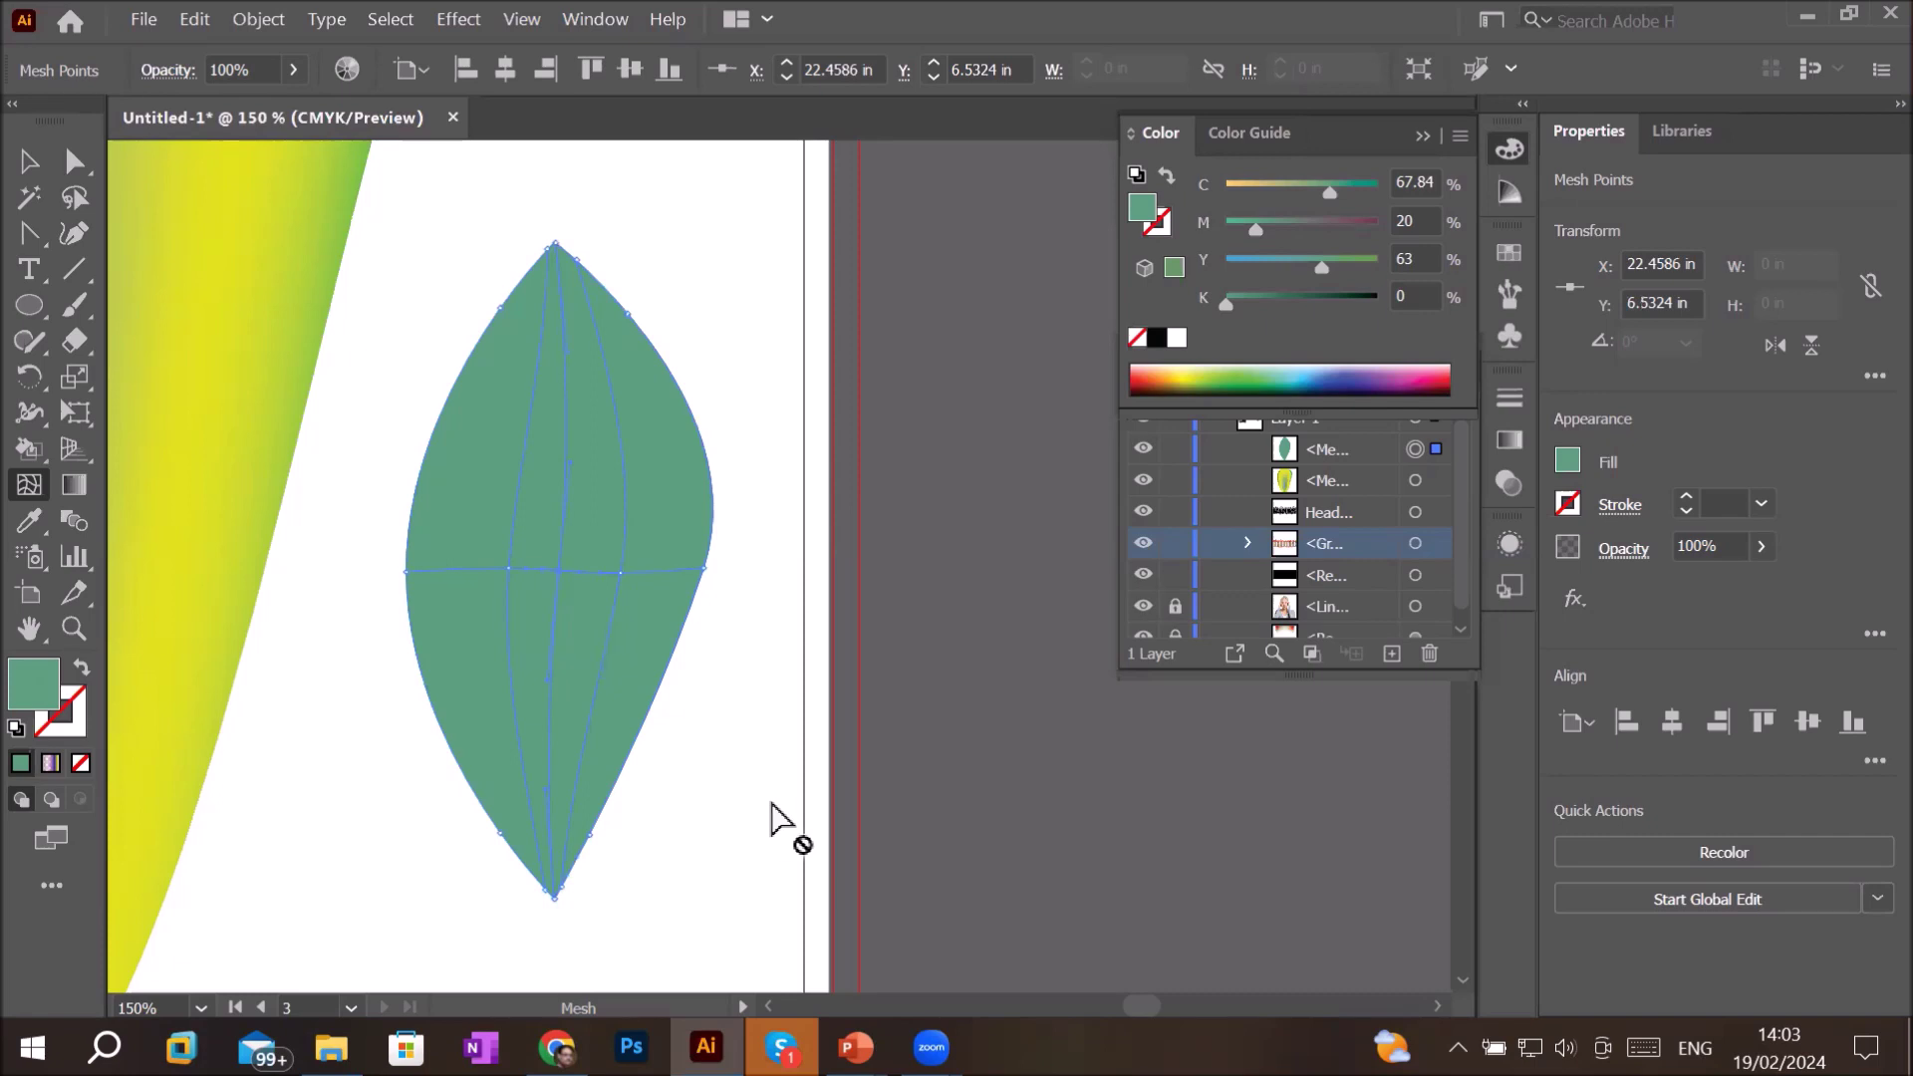
- Colour the leaf's centre-line mesh points white so a highlight runs down its middle
left_click(1177, 339)
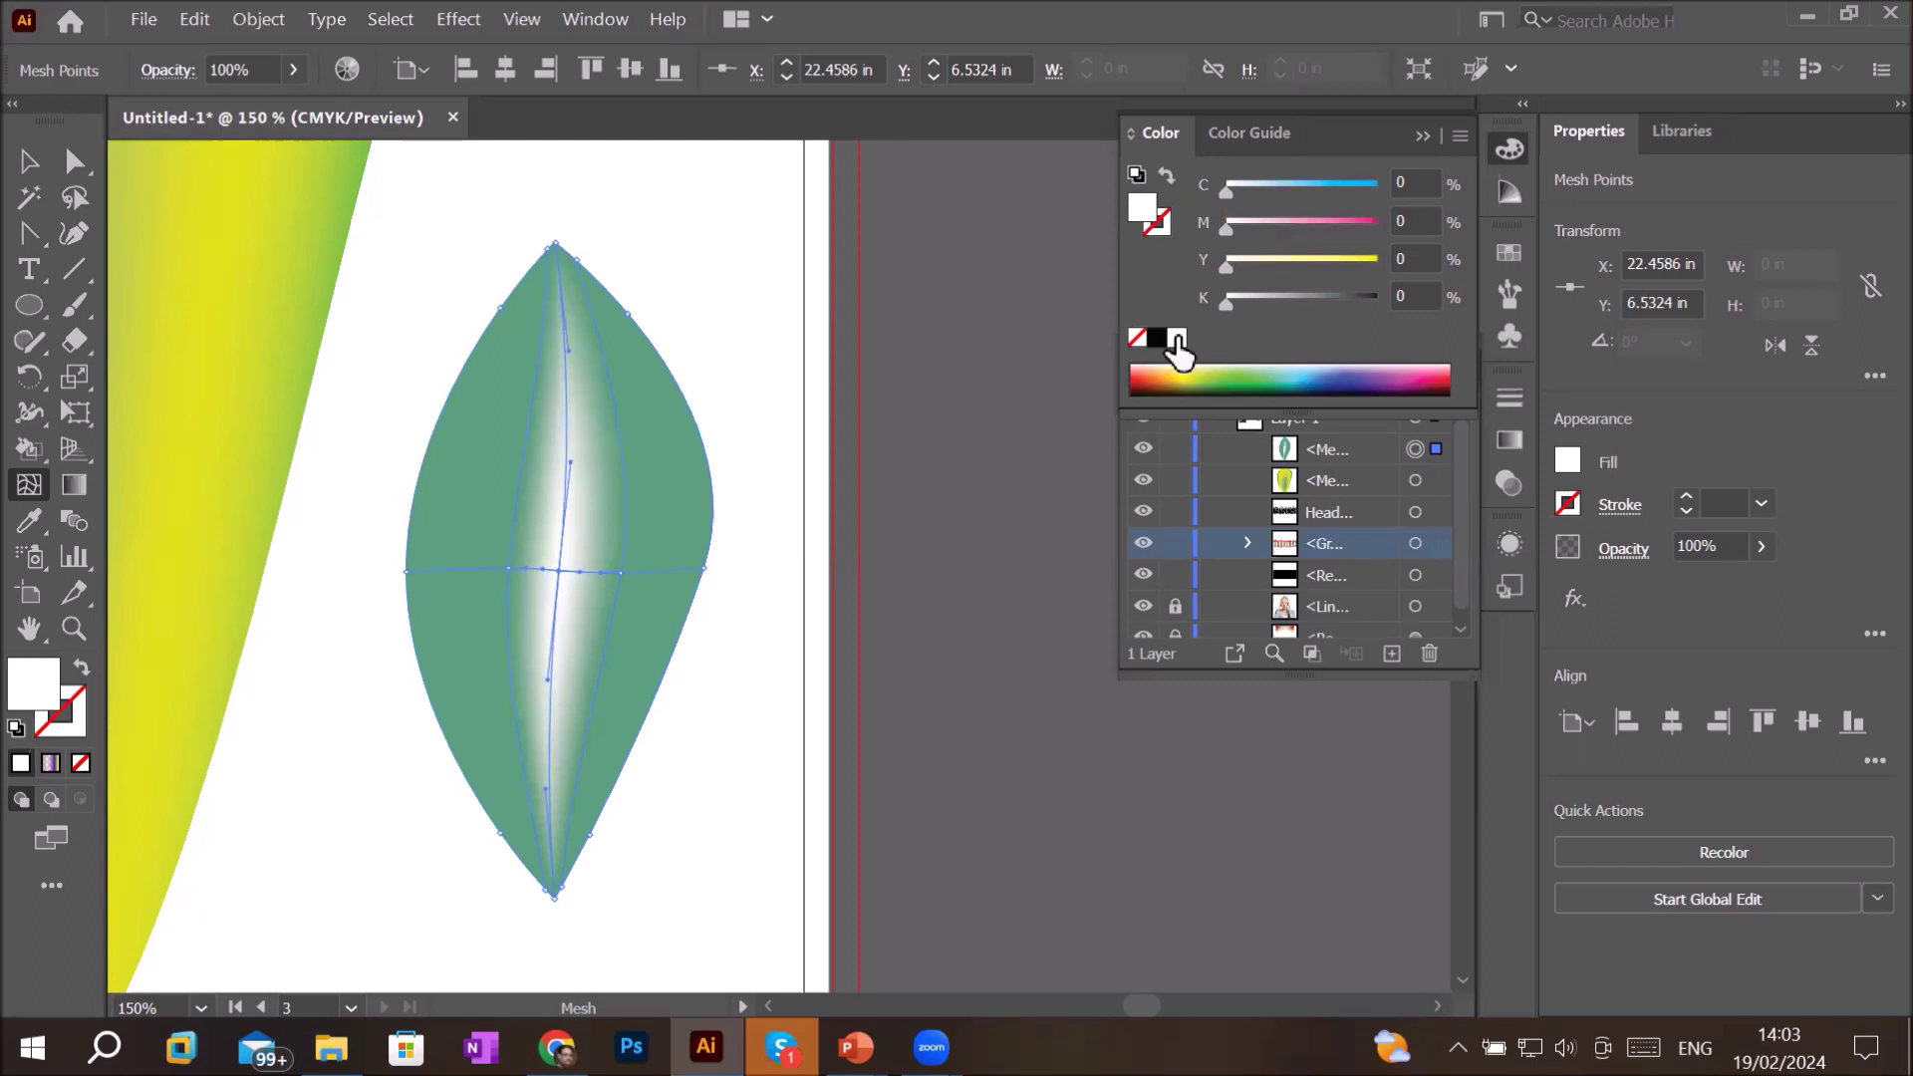
left_click(566, 329)
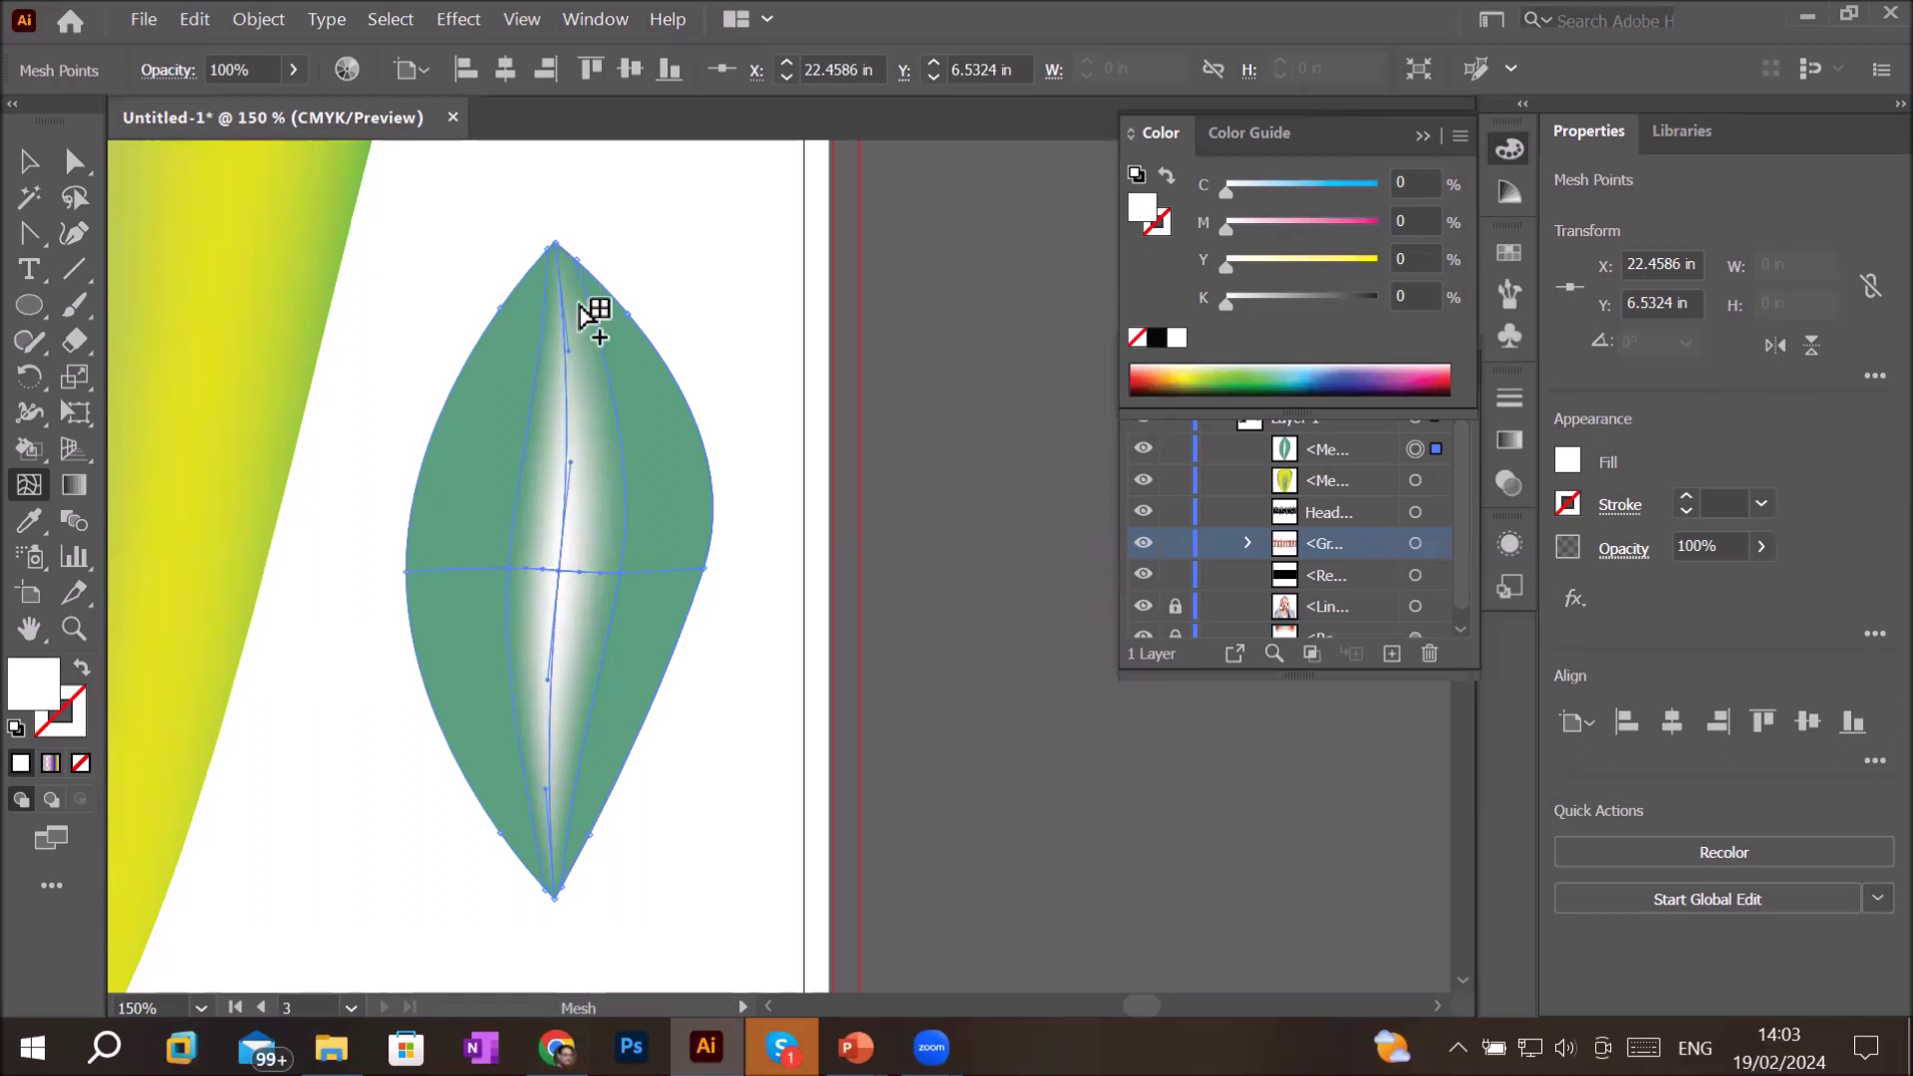
scroll(570, 381, "down", 2)
scroll(573, 389, "down", 1)
scroll(573, 389, "down", 1)
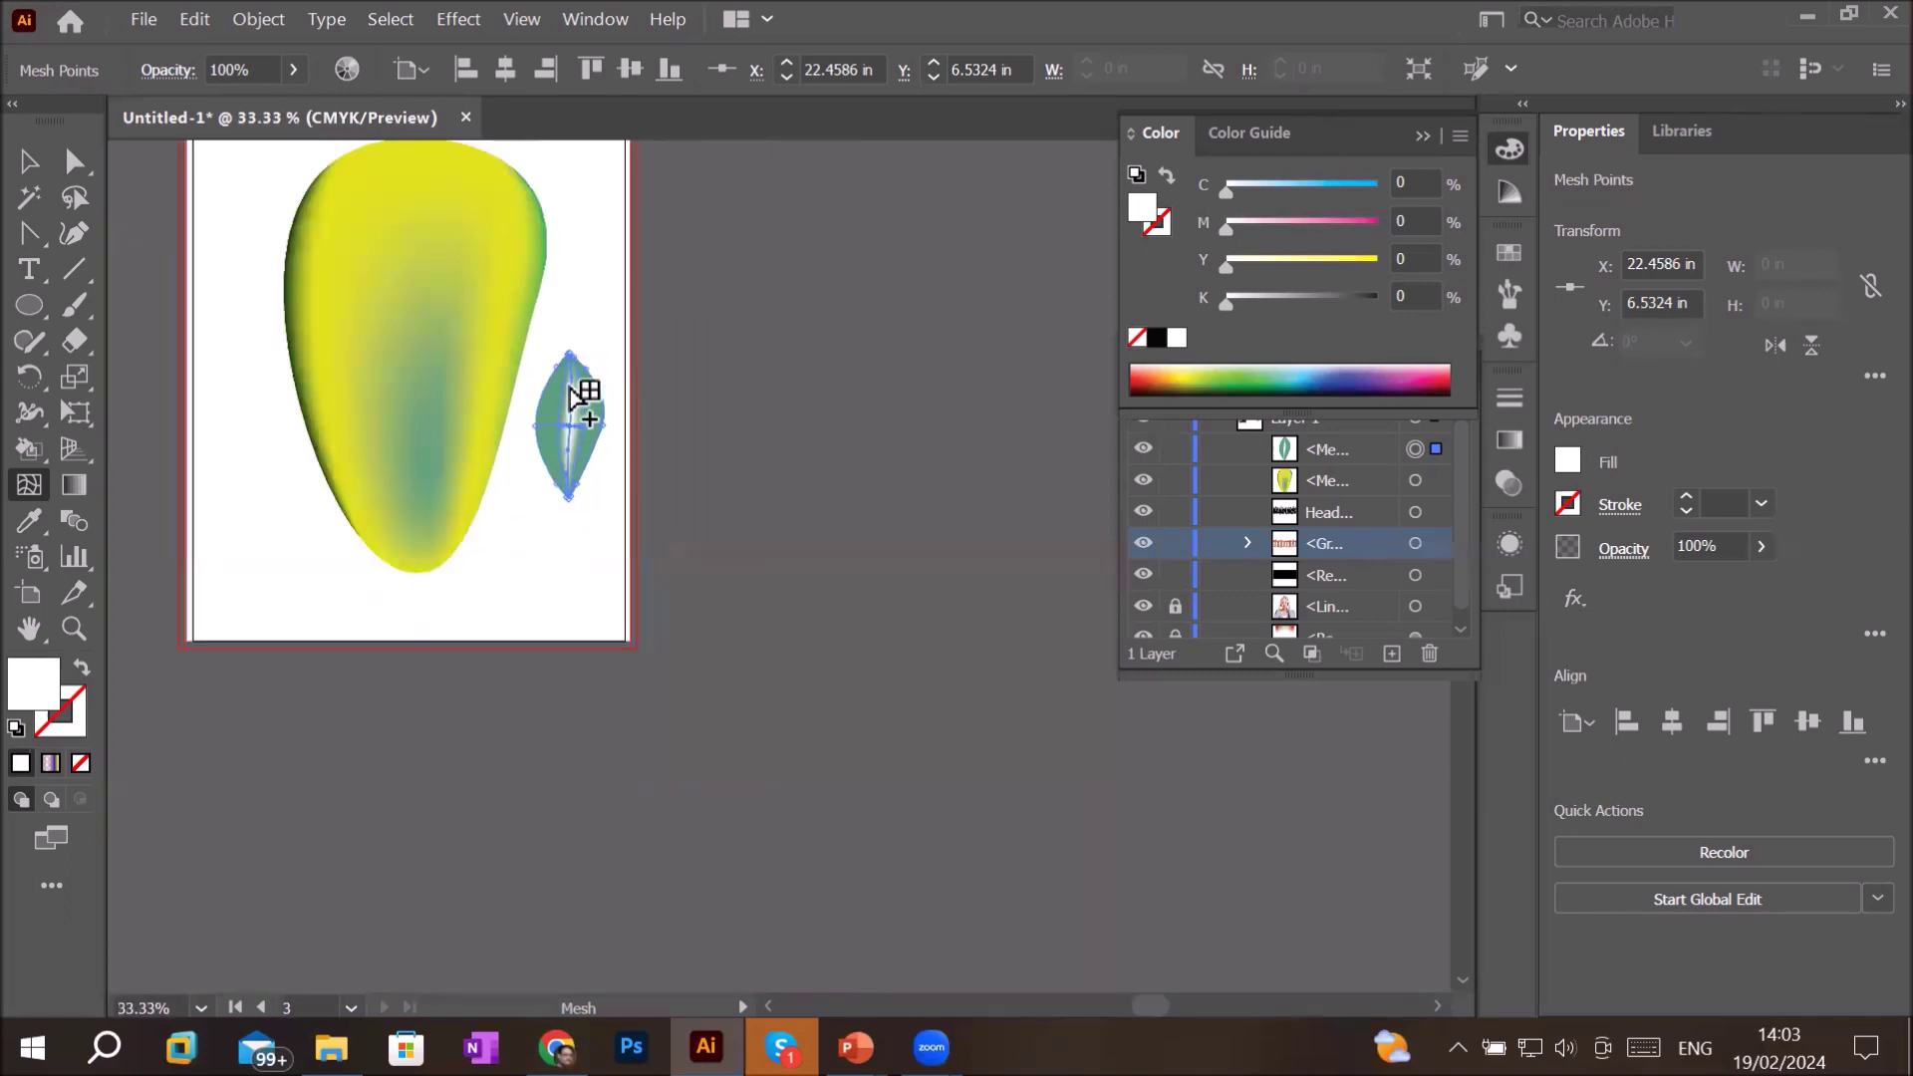
left_click_drag(623, 276, 643, 389)
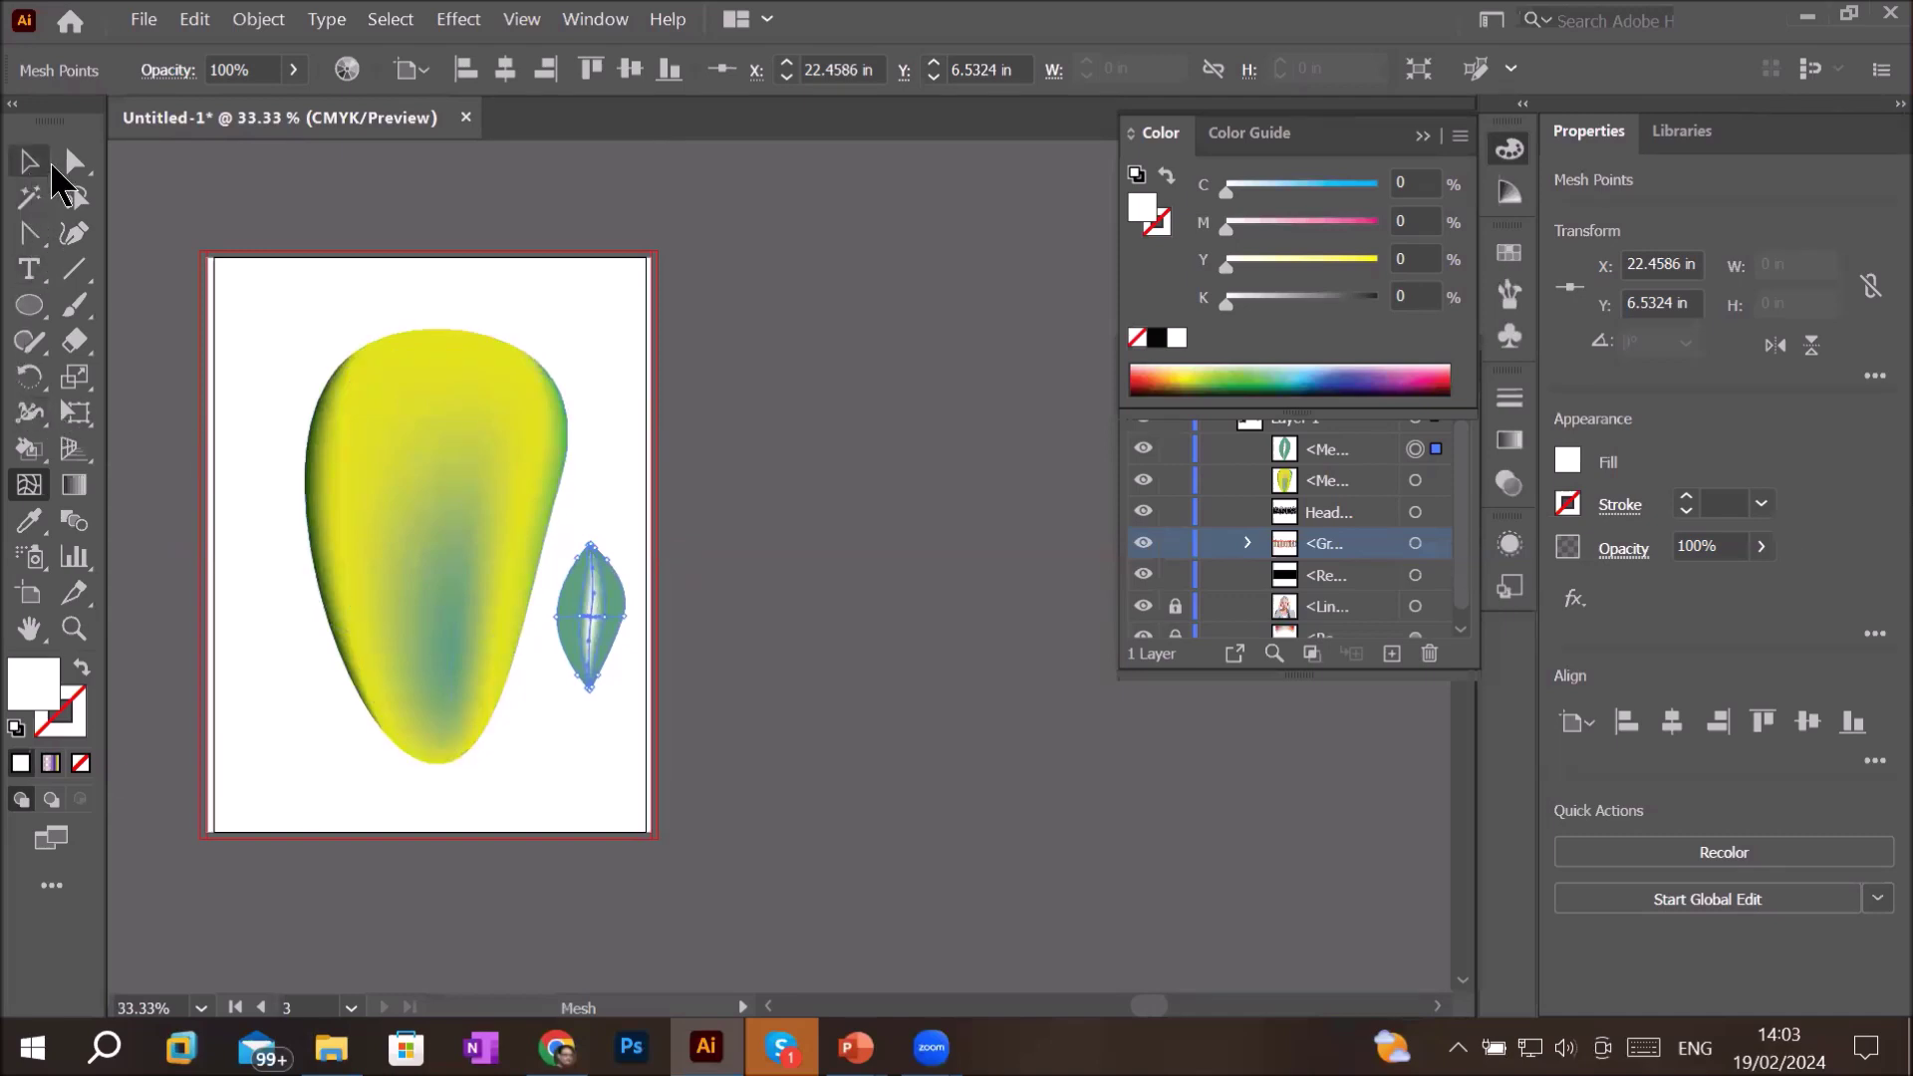
left_click(27, 161)
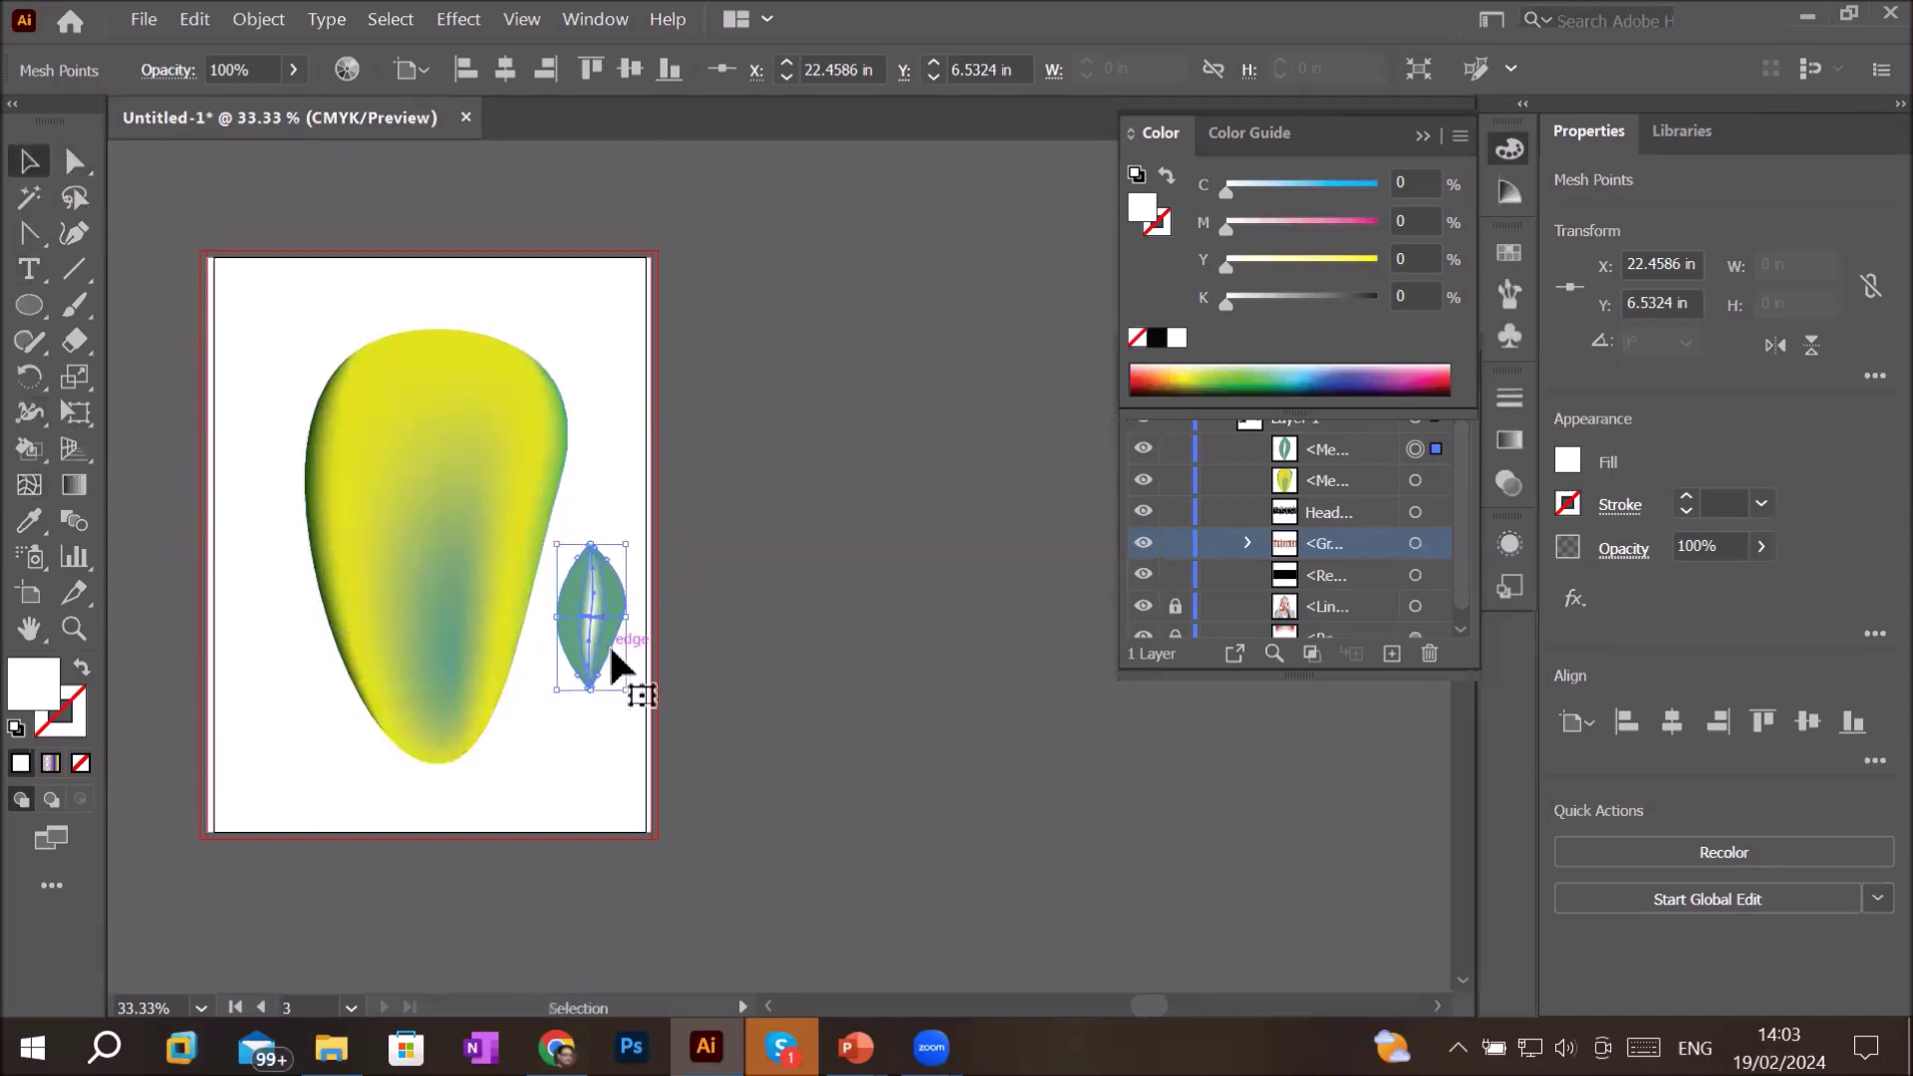
- Move the white-veined leaf onto the yellow fruit's top tip, then bring the artboards into view
left_click_drag(611, 643, 462, 348)
left_click(618, 573)
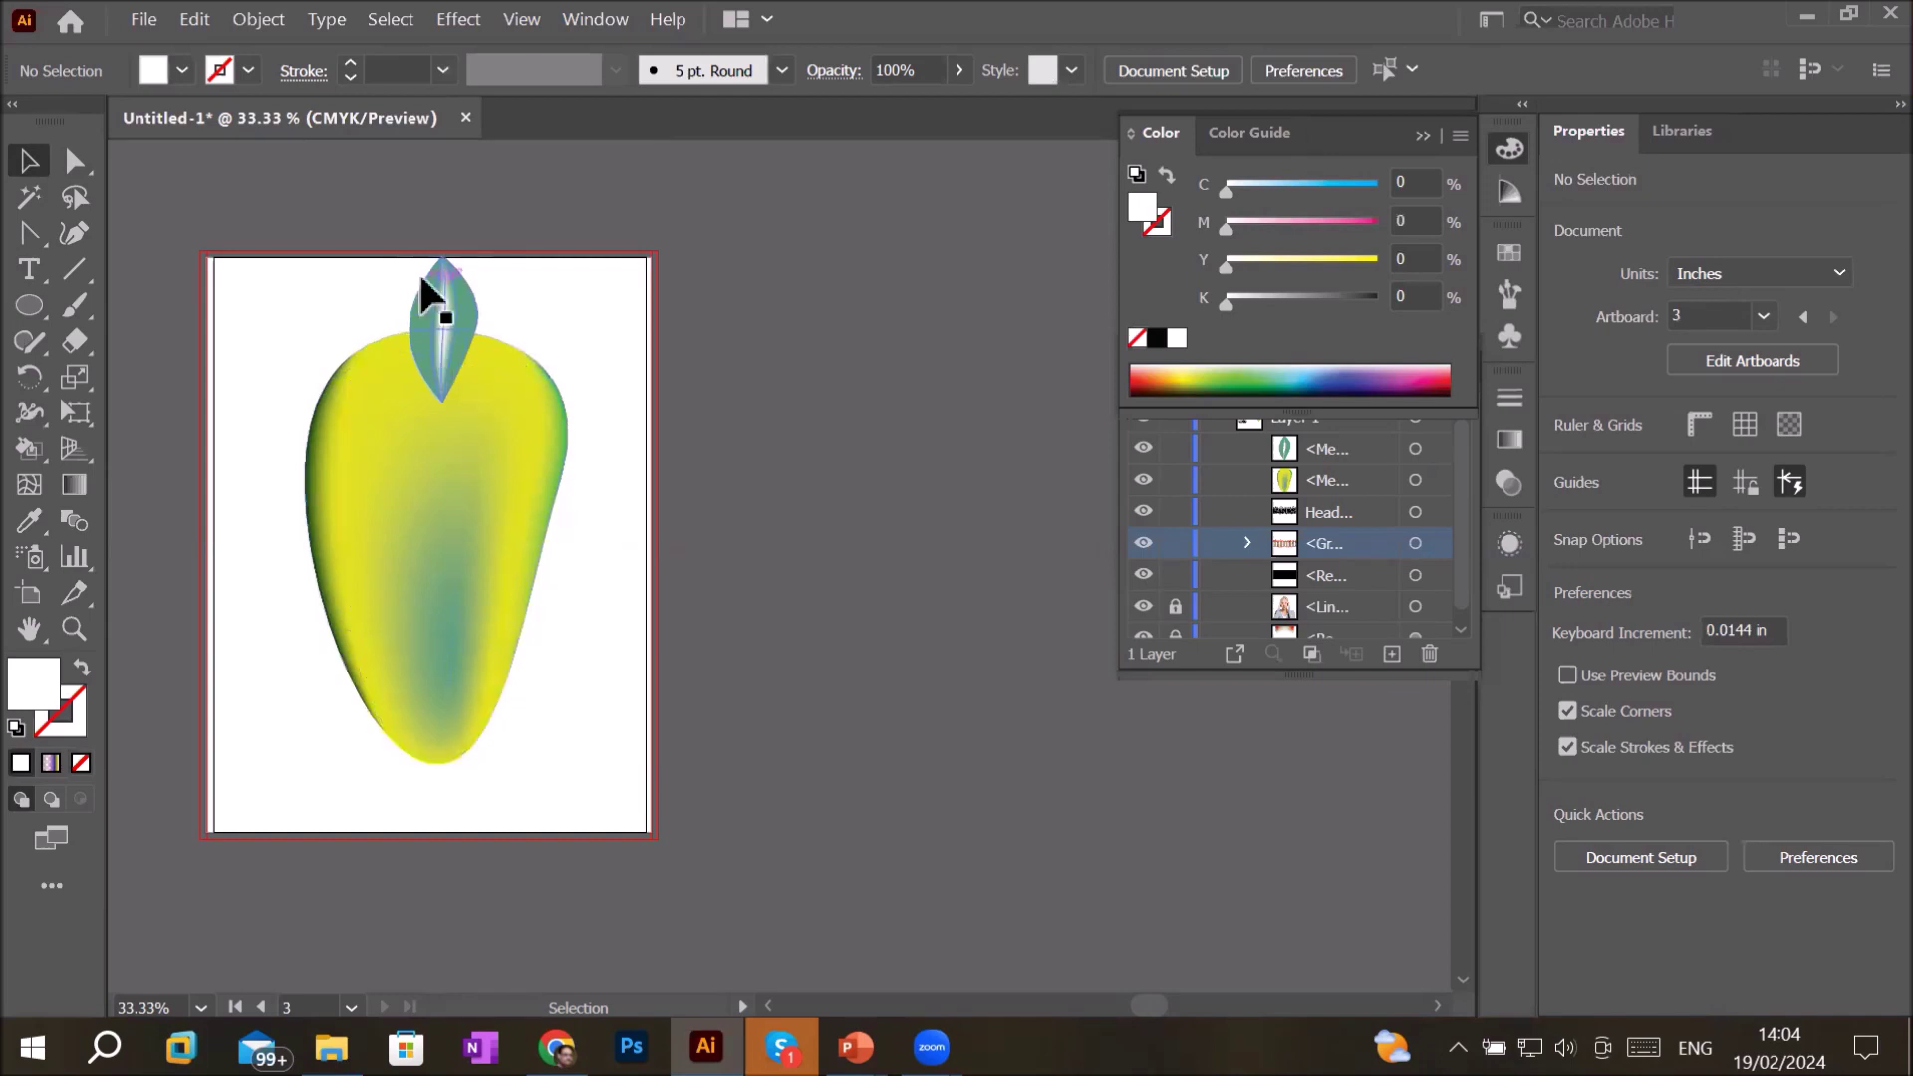
scroll(450, 275, "up", 1, "alt")
scroll(450, 275, "up", 2, "alt")
scroll(451, 275, "up", 2, "alt")
scroll(449, 267, "up", 1, "alt")
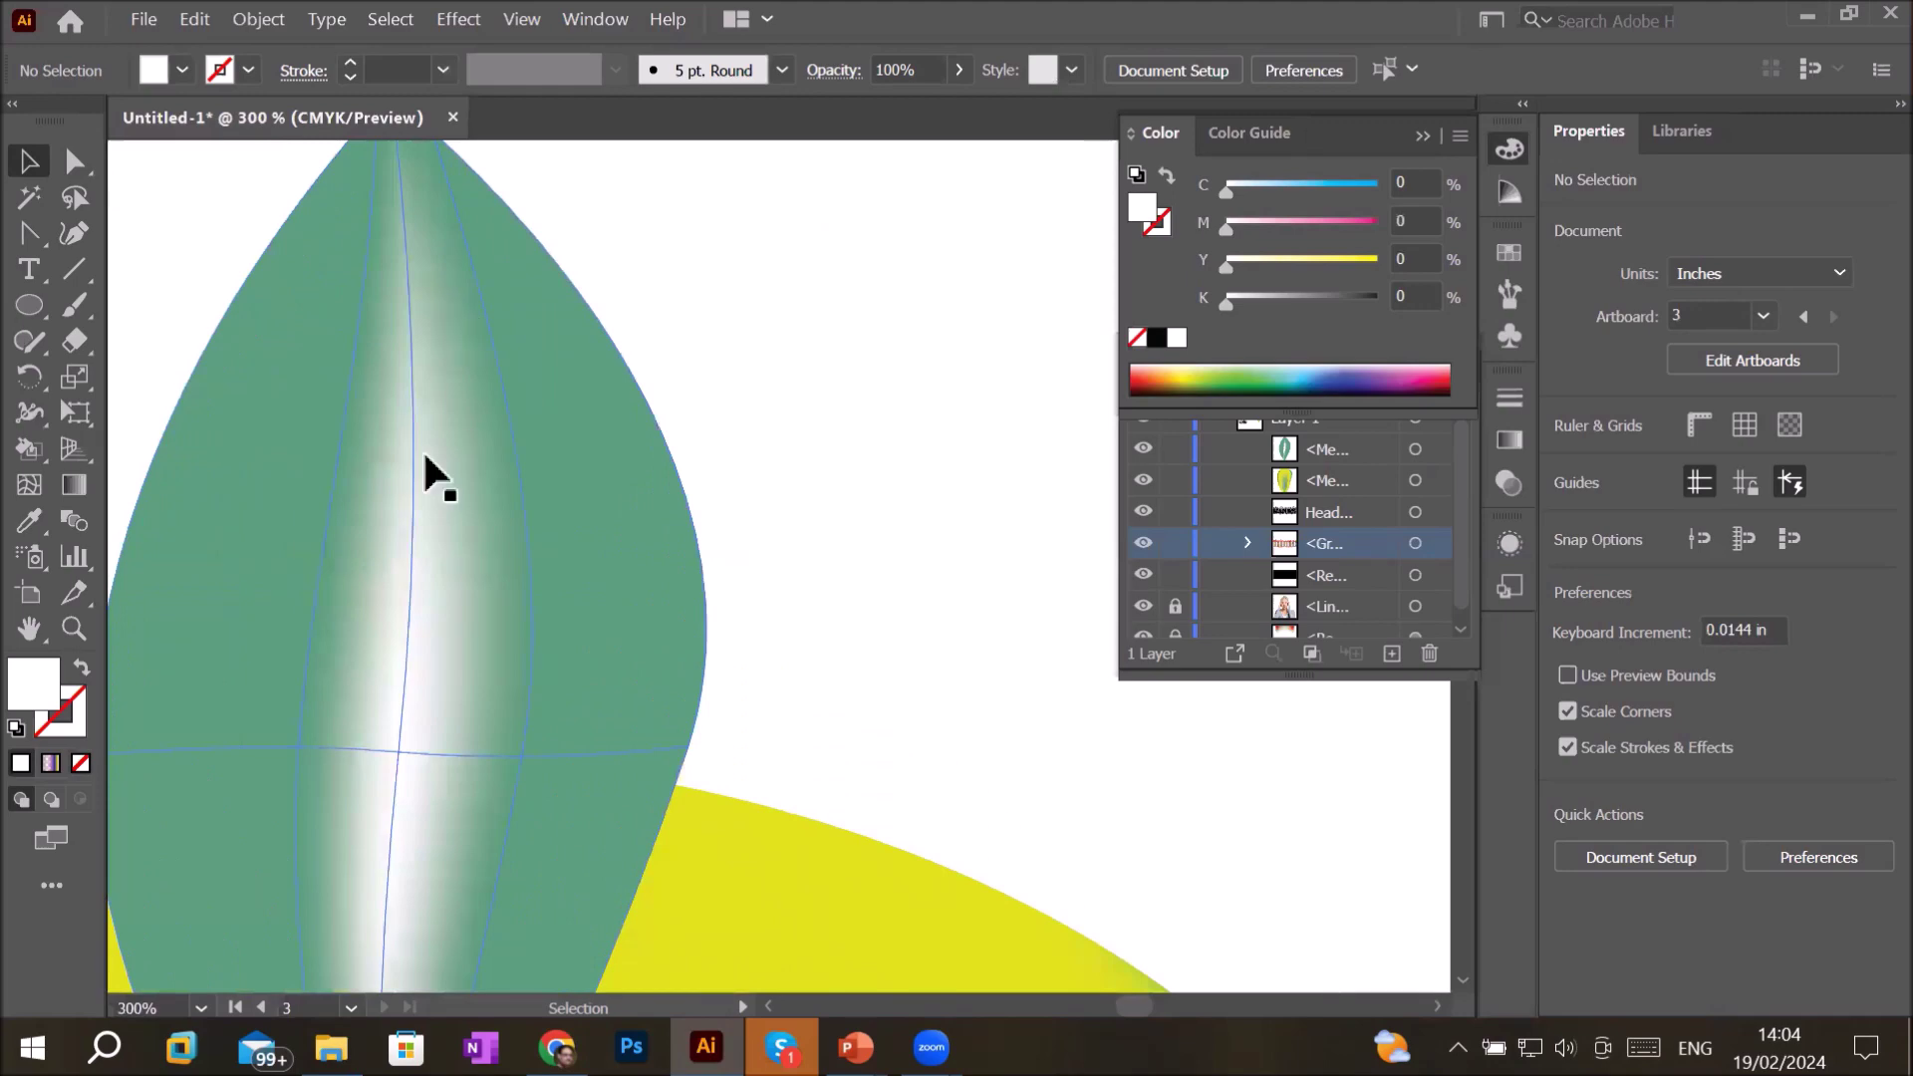
left_click(399, 762)
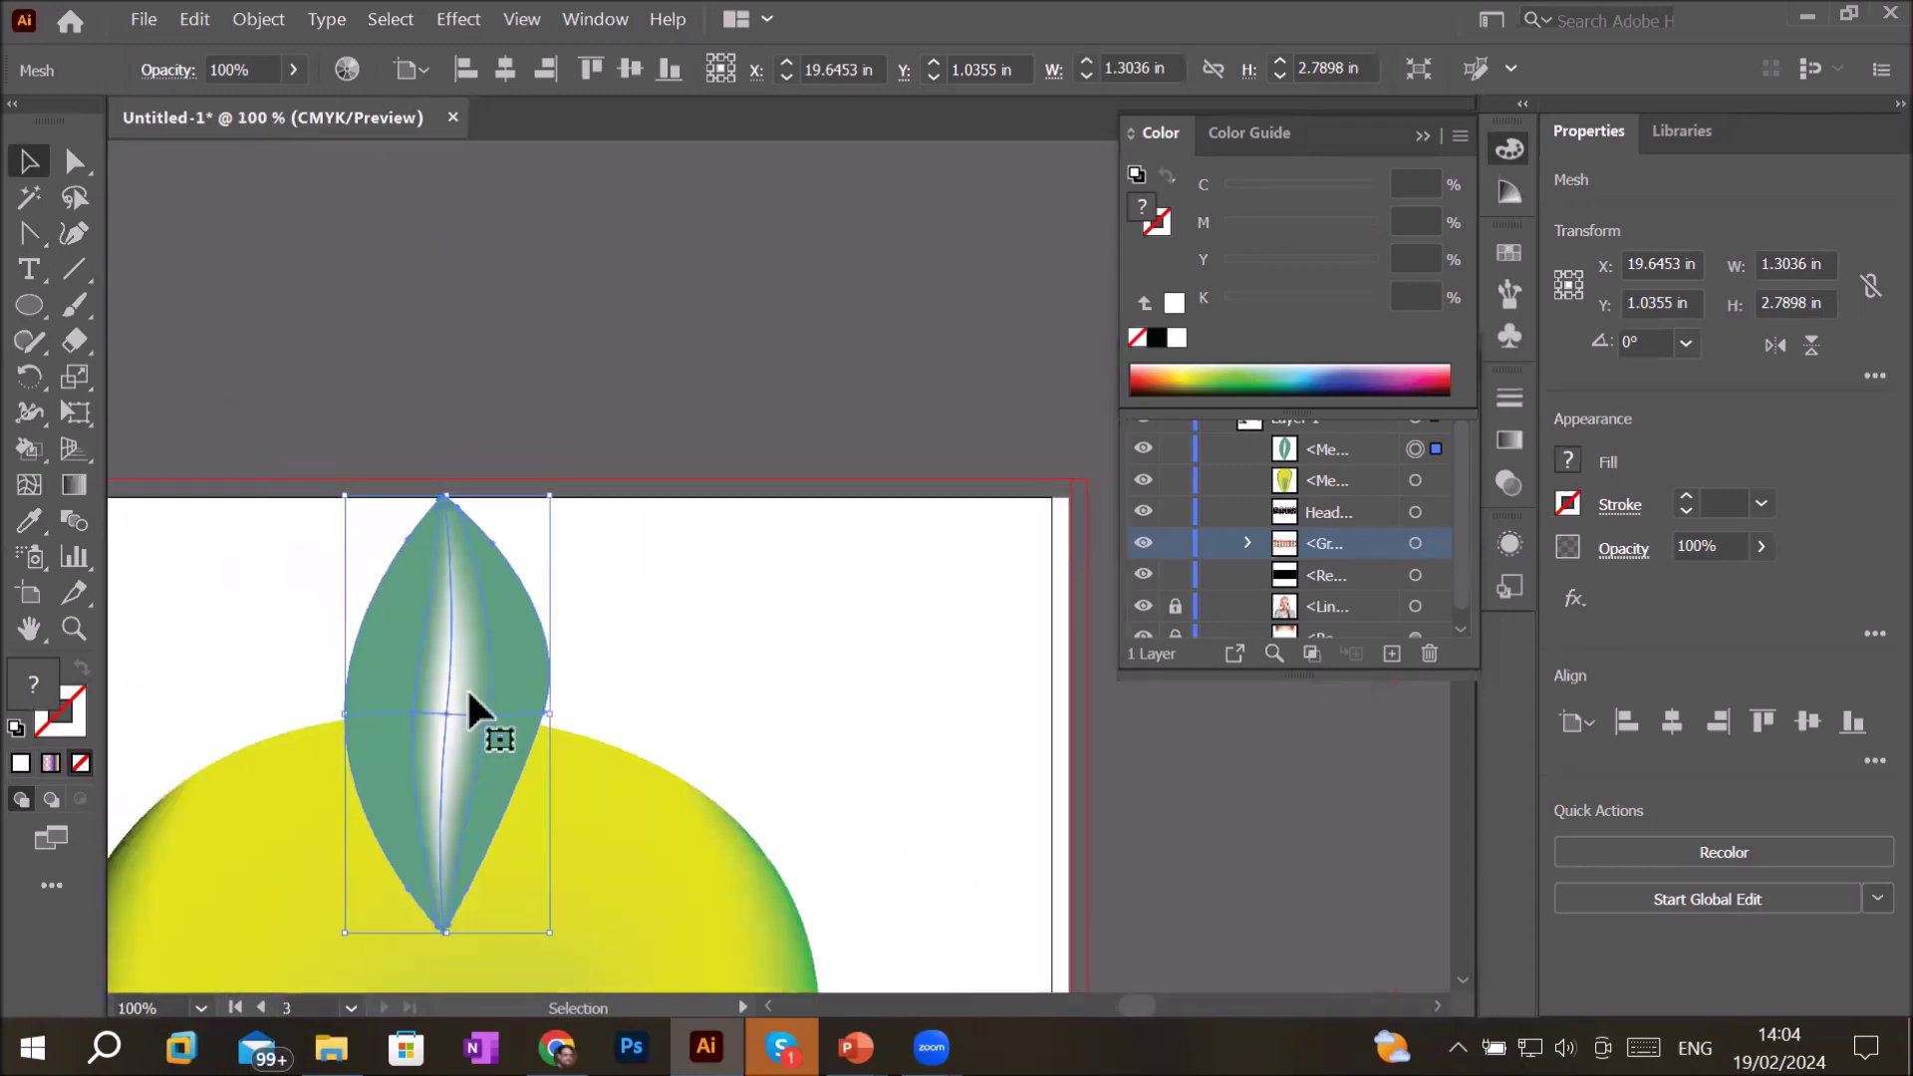
scroll(466, 686, "down", 6)
scroll(472, 685, "down", 1)
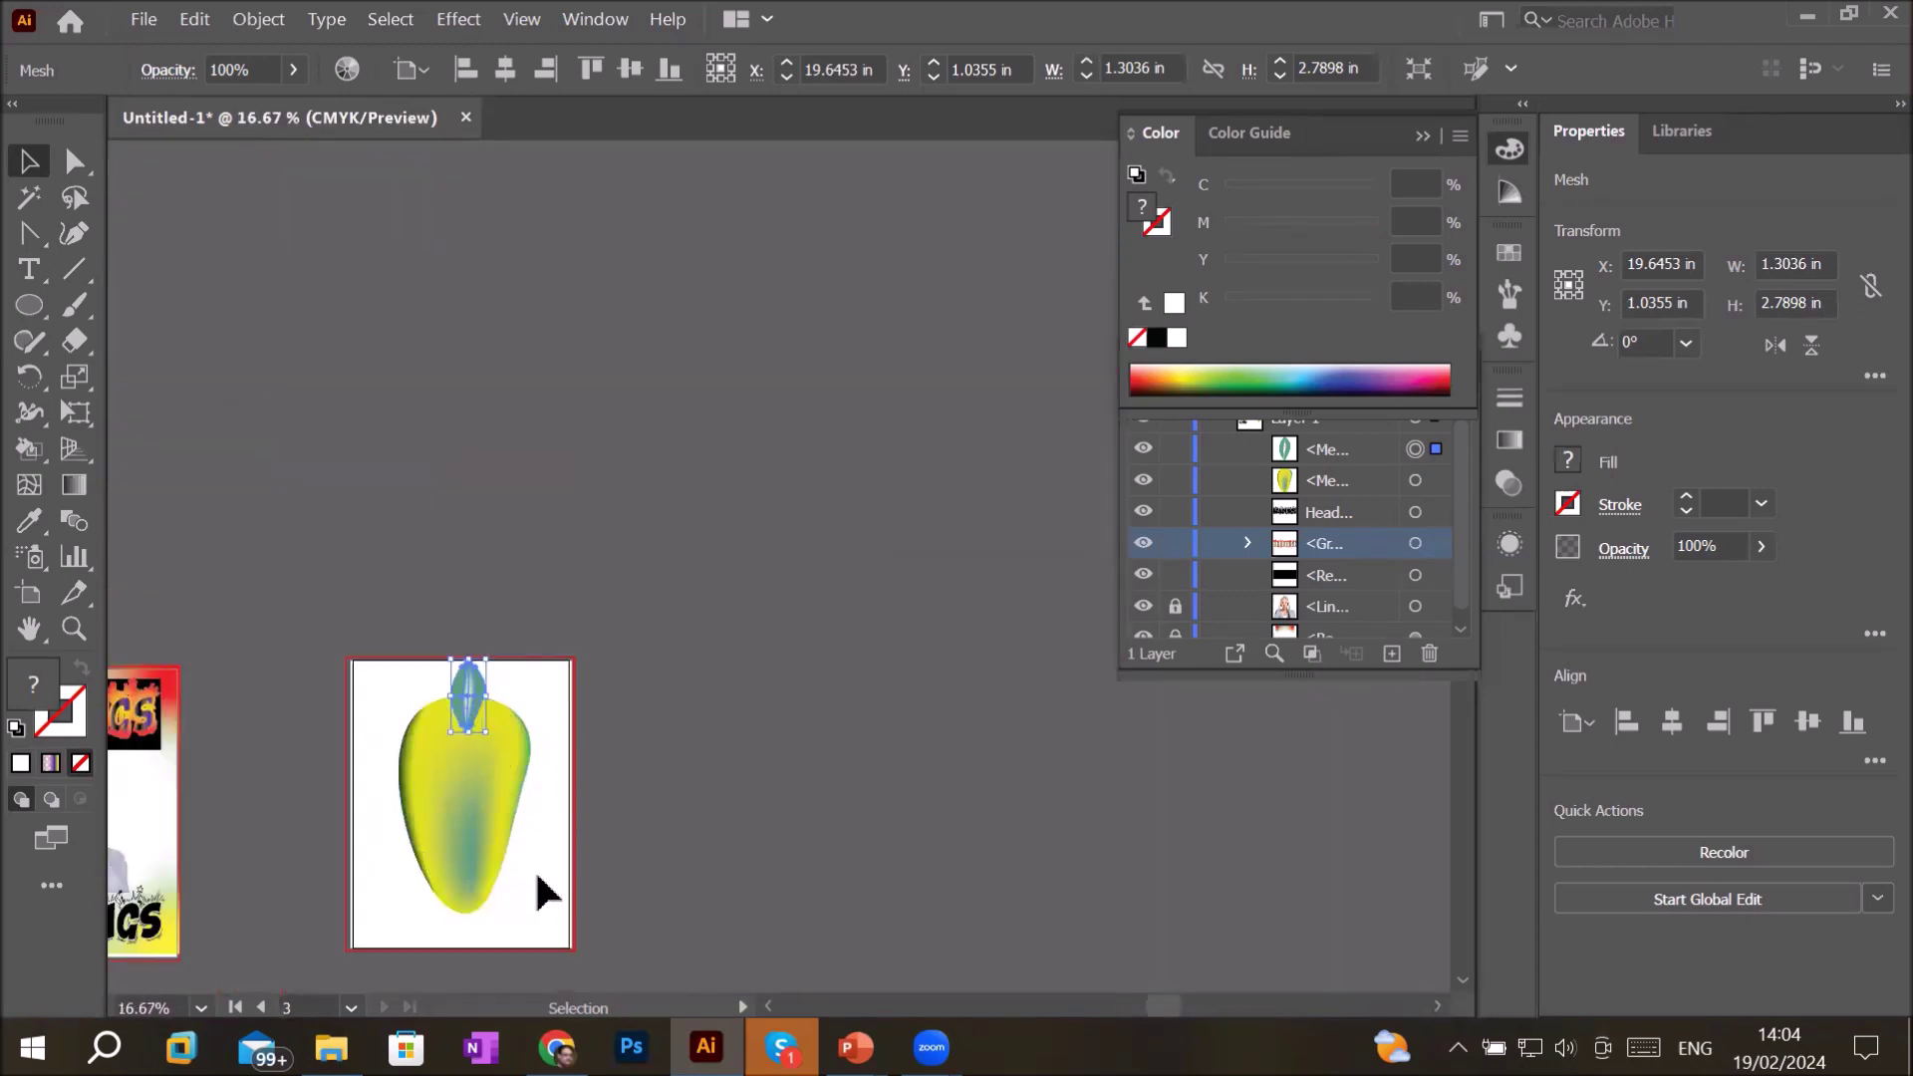
mouse_move(539, 884)
left_mouse_down()
mouse_move(659, 600)
mouse_move(744, 552)
left_mouse_up()
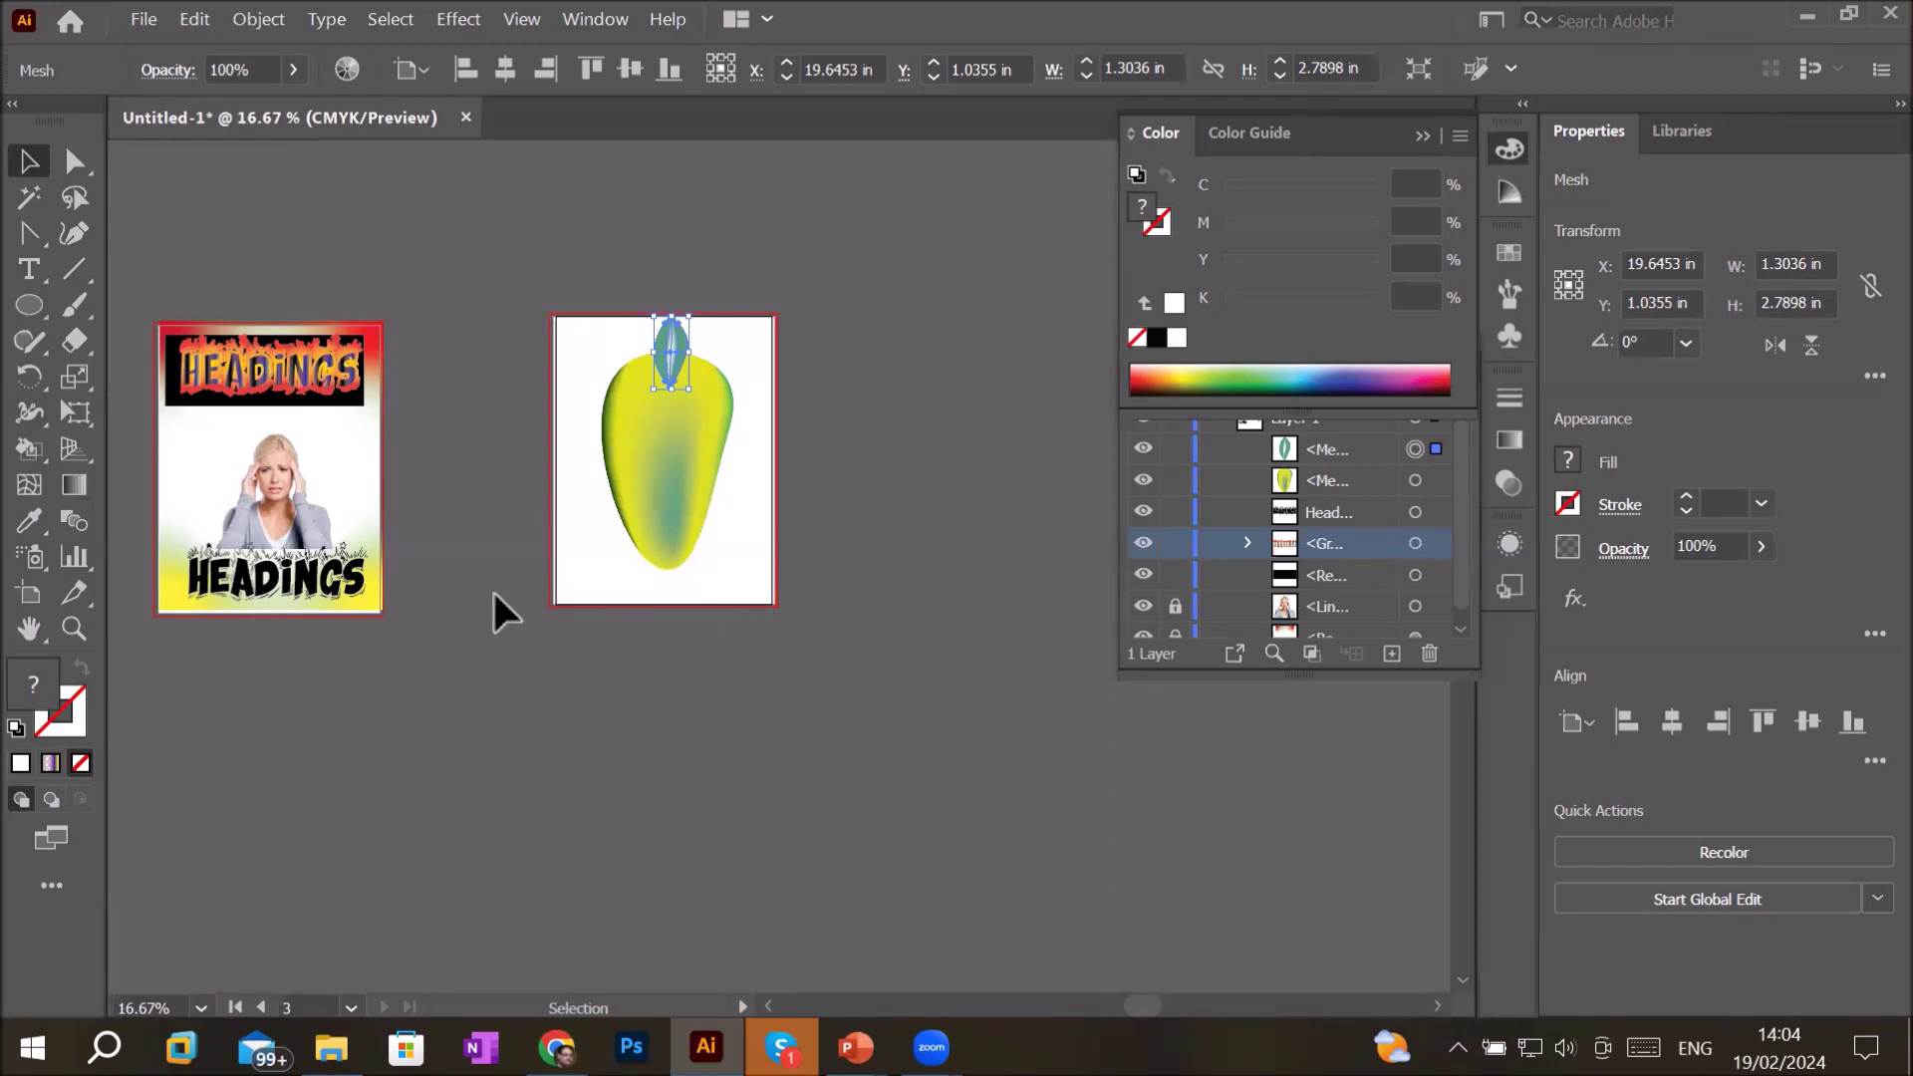
scroll(596, 570, "down", 2)
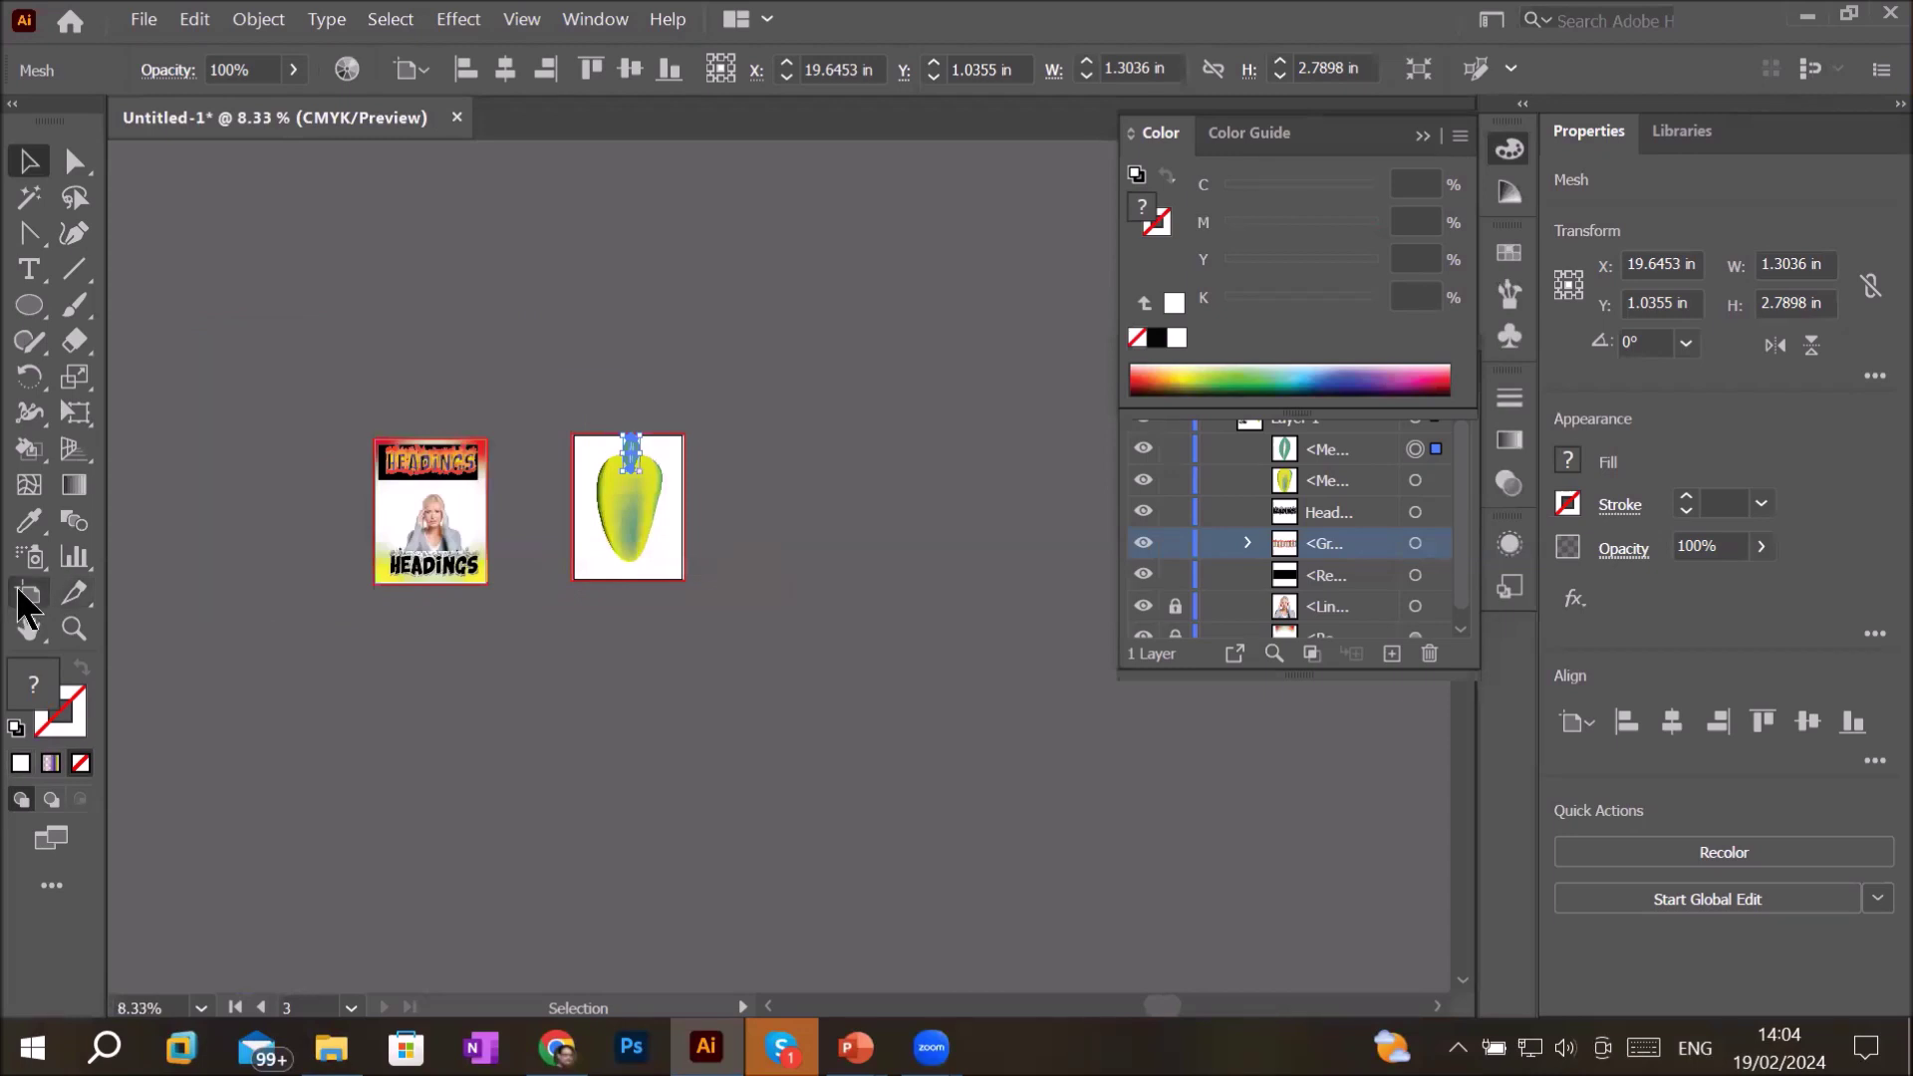
- Add a blank 8.25 × 11 in Artboard 4 to the right of the fruit artboard
left_click(26, 596)
left_click(408, 70)
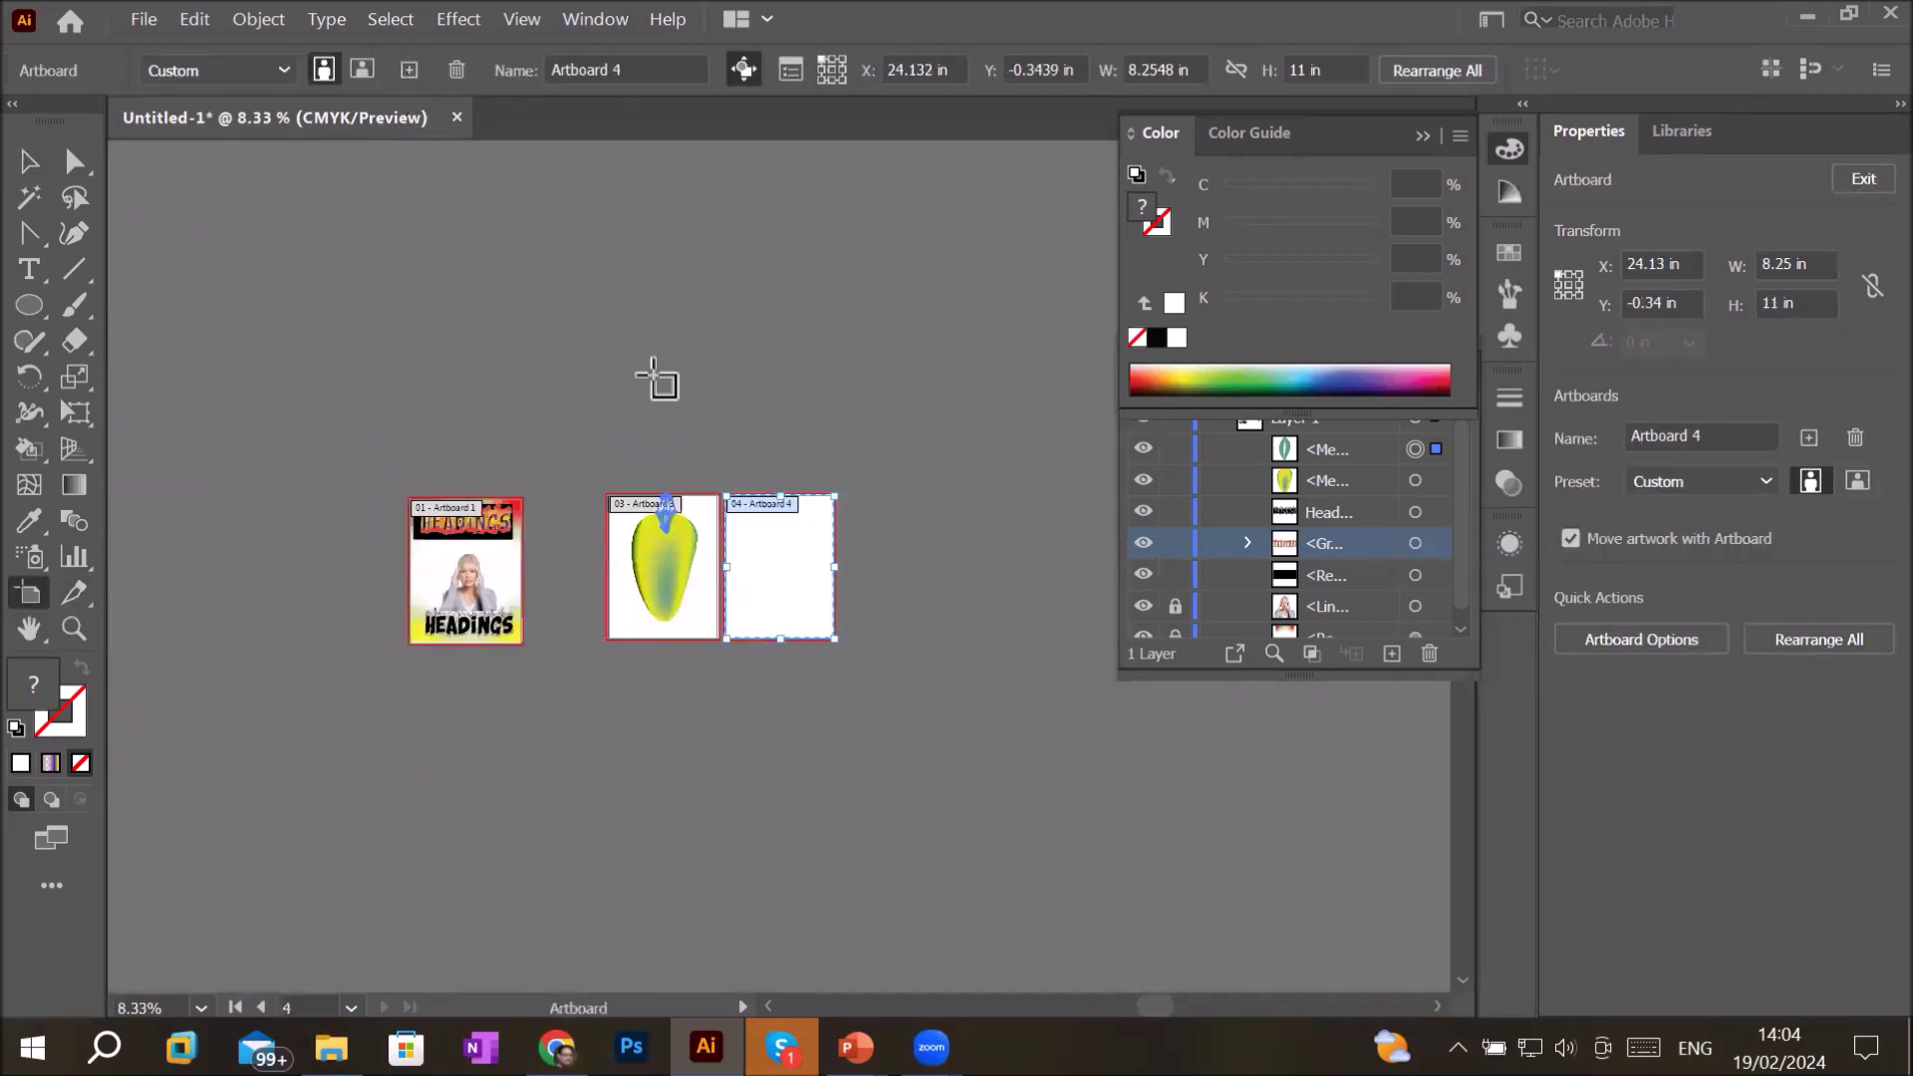
left_click_drag(805, 580, 935, 583)
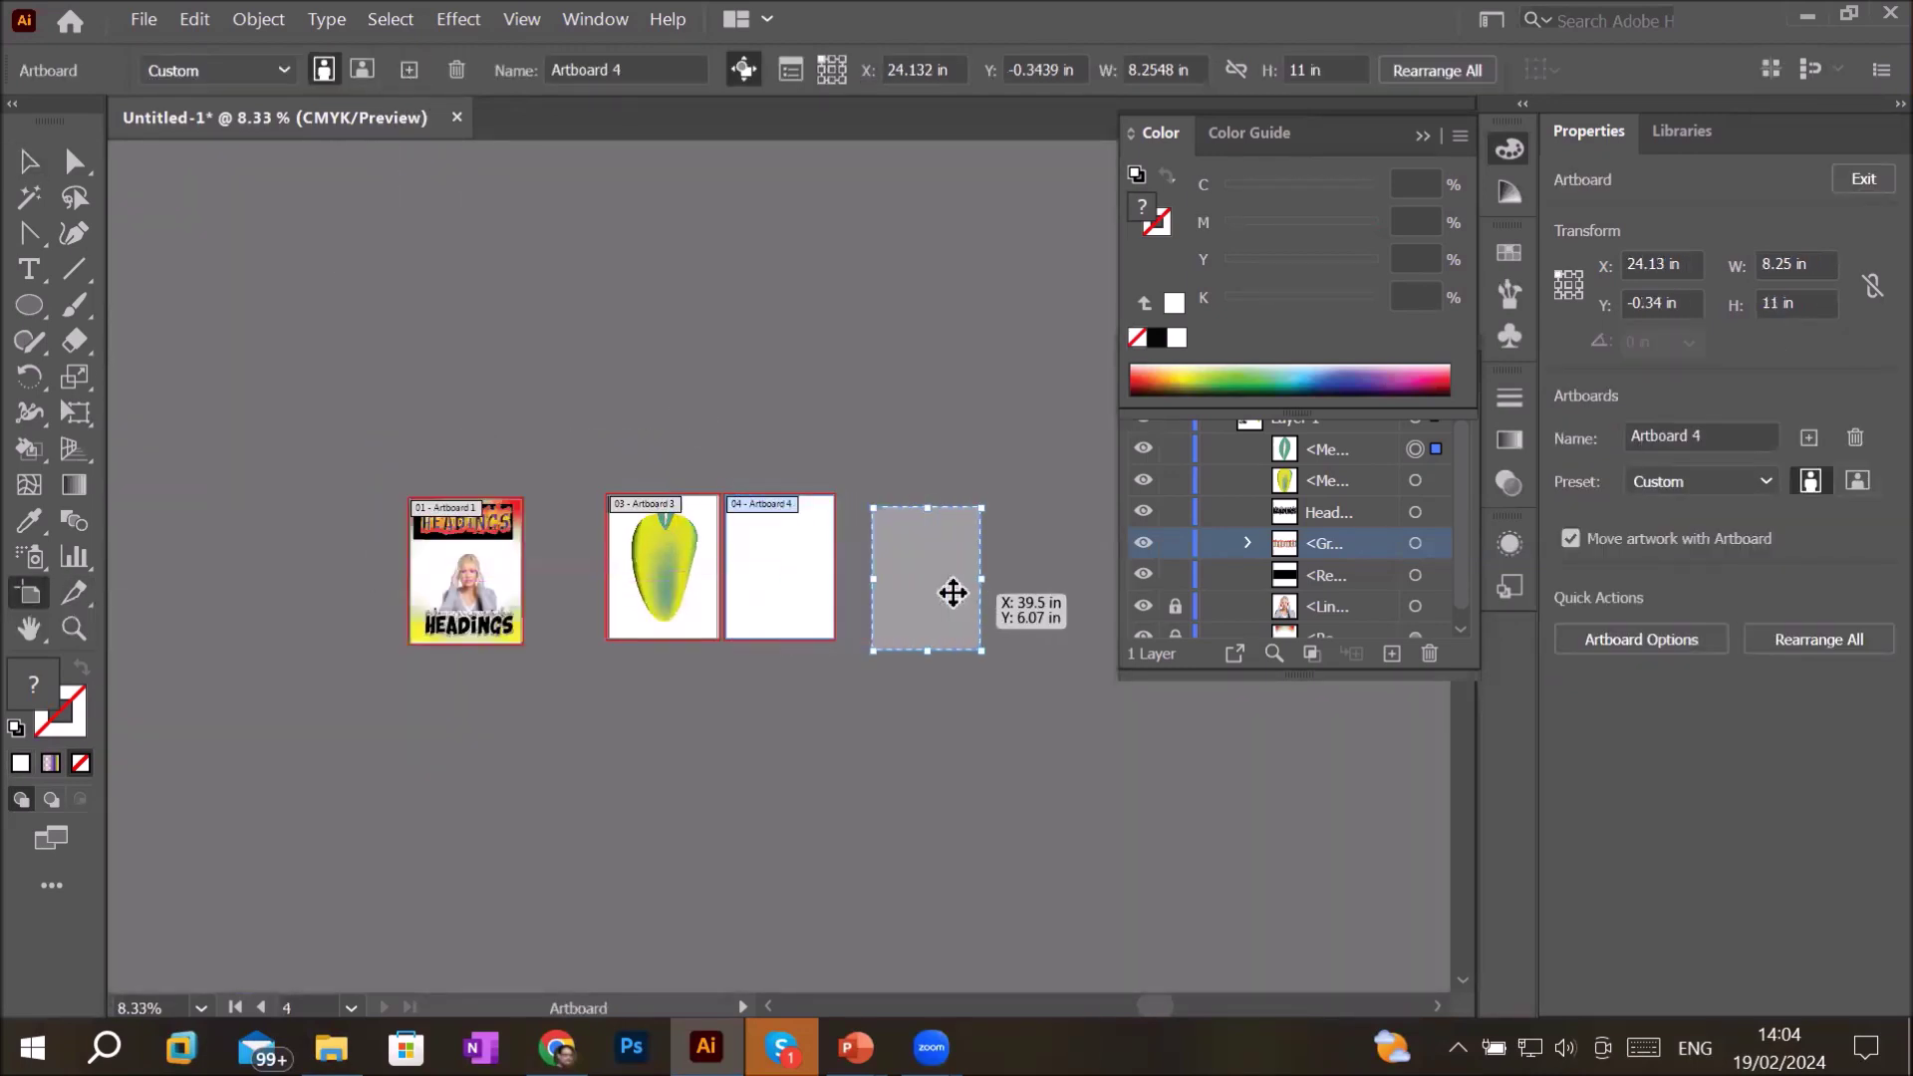
scroll(1009, 538, "up", 3)
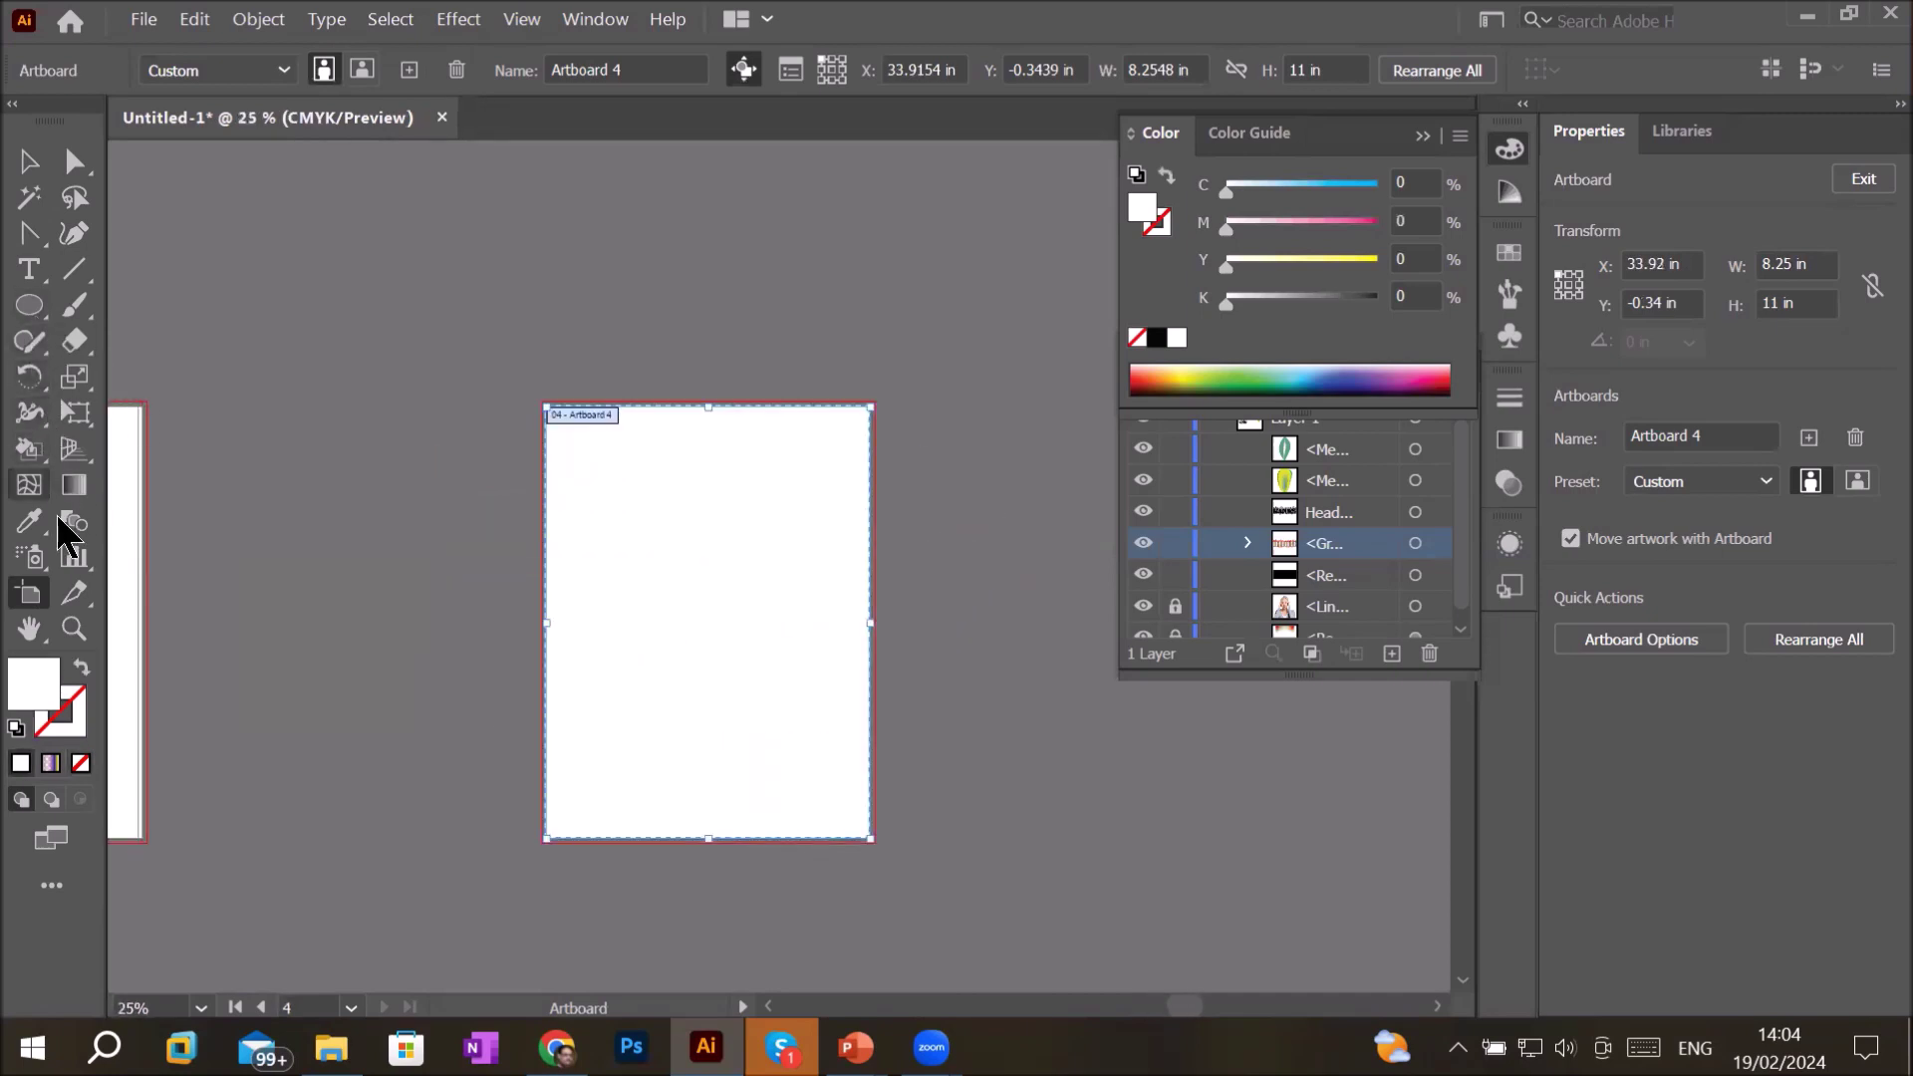
left_click(31, 303)
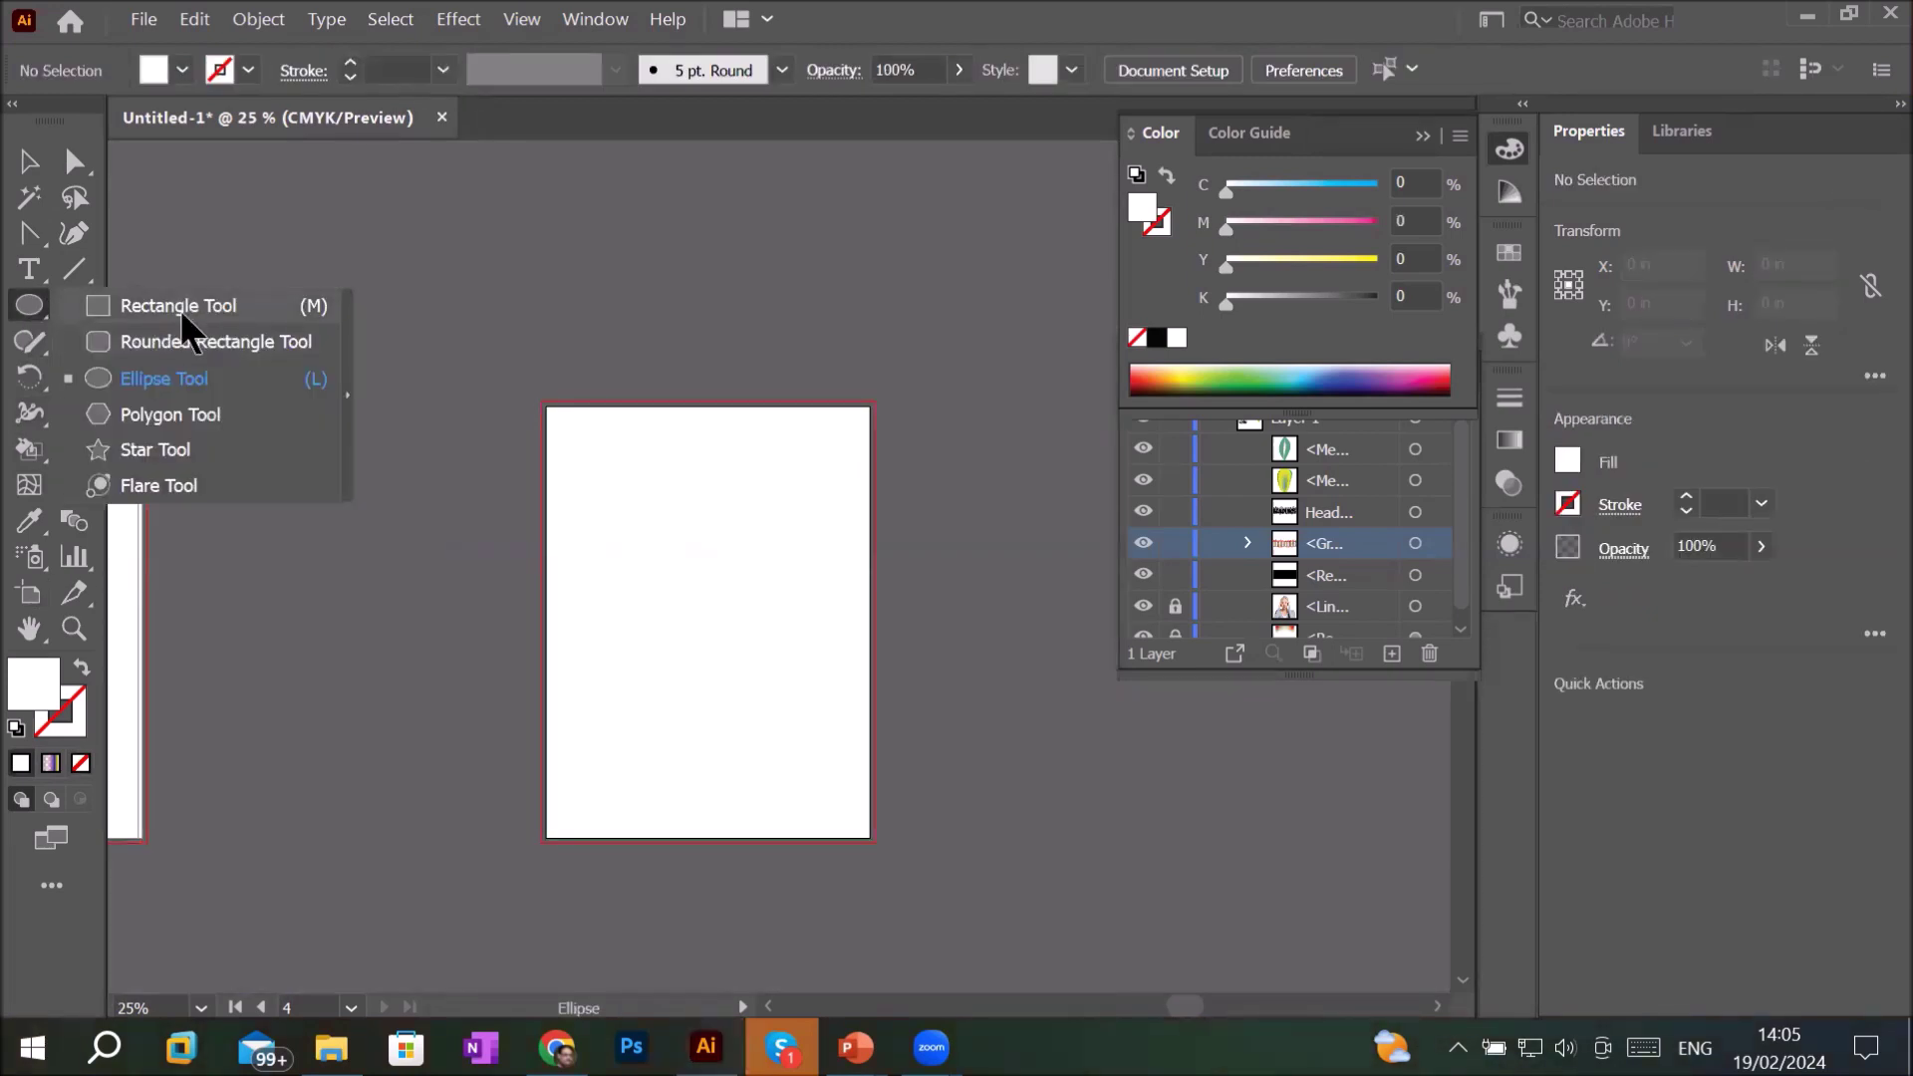
- Draw an 8.2548 × 11 in white rectangle covering all of Artboard 4
left_click(180, 306)
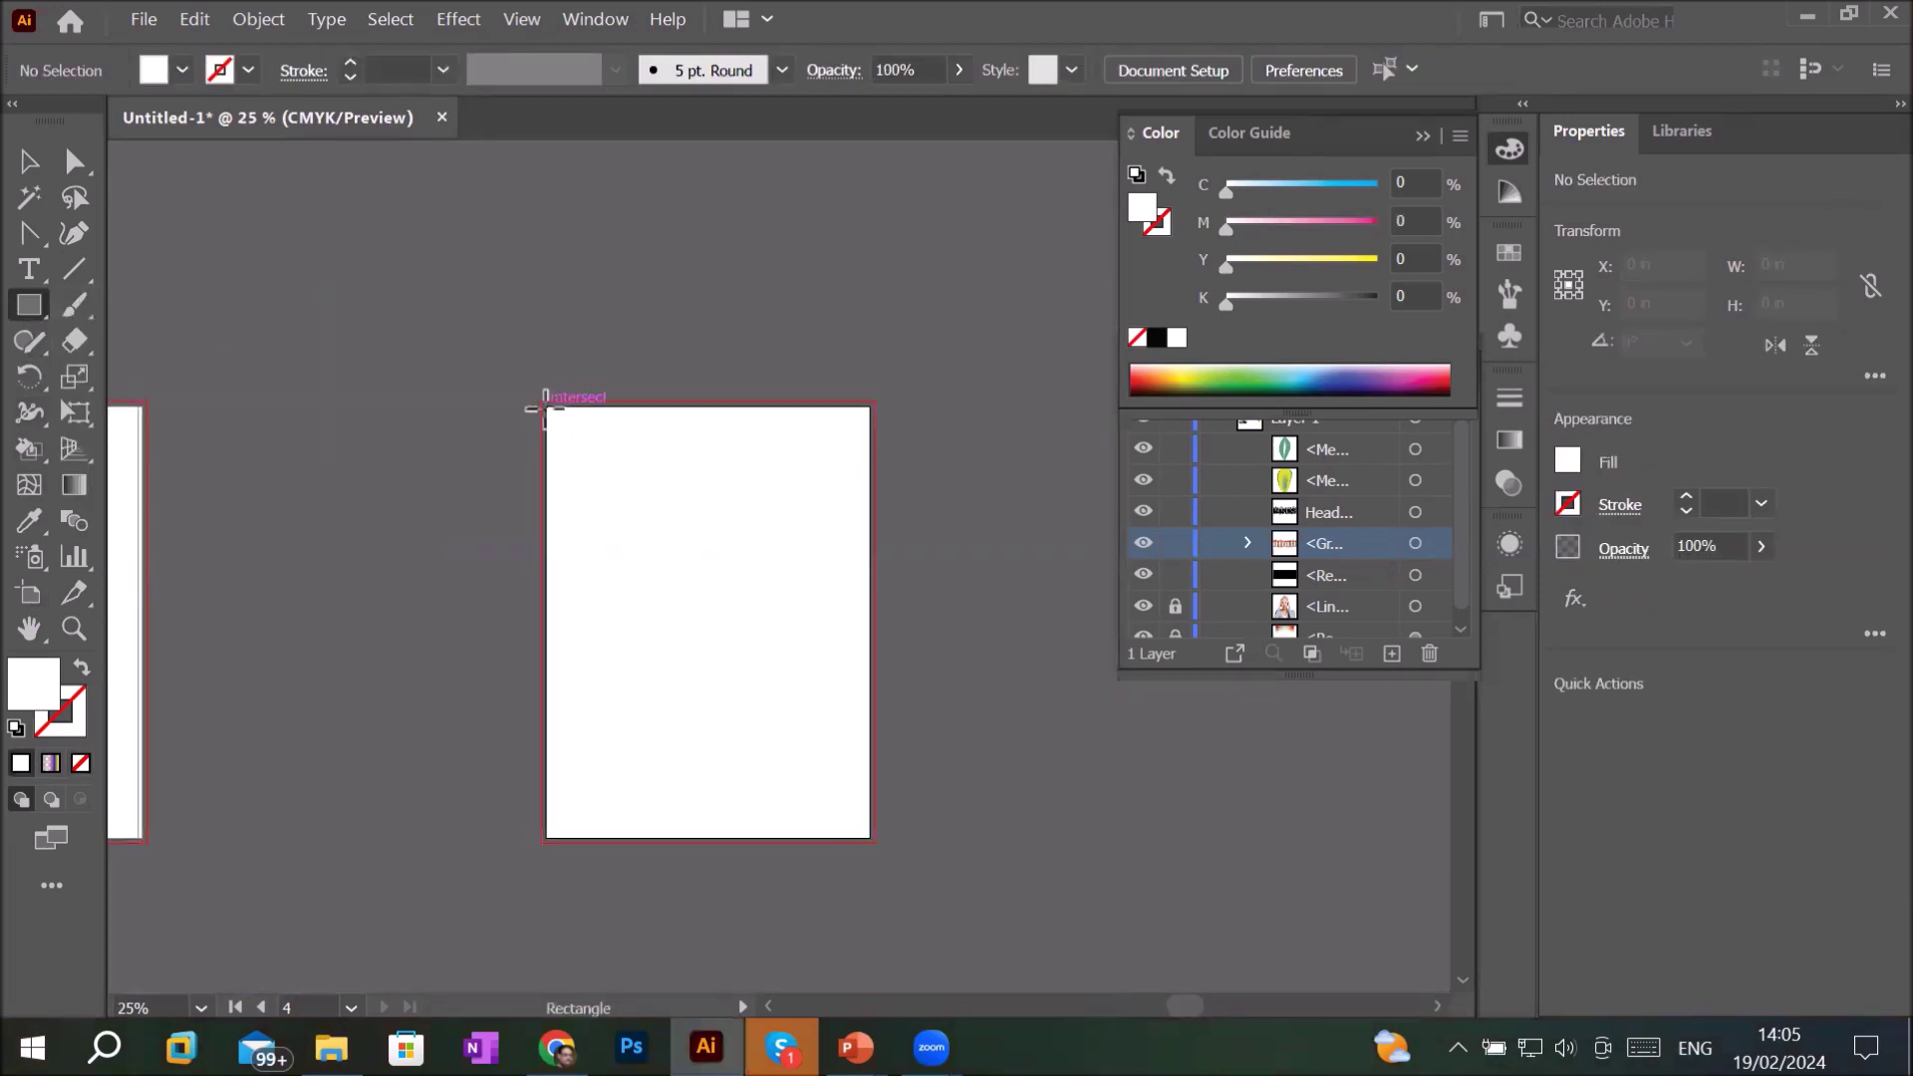
left_click_drag(546, 406, 865, 835)
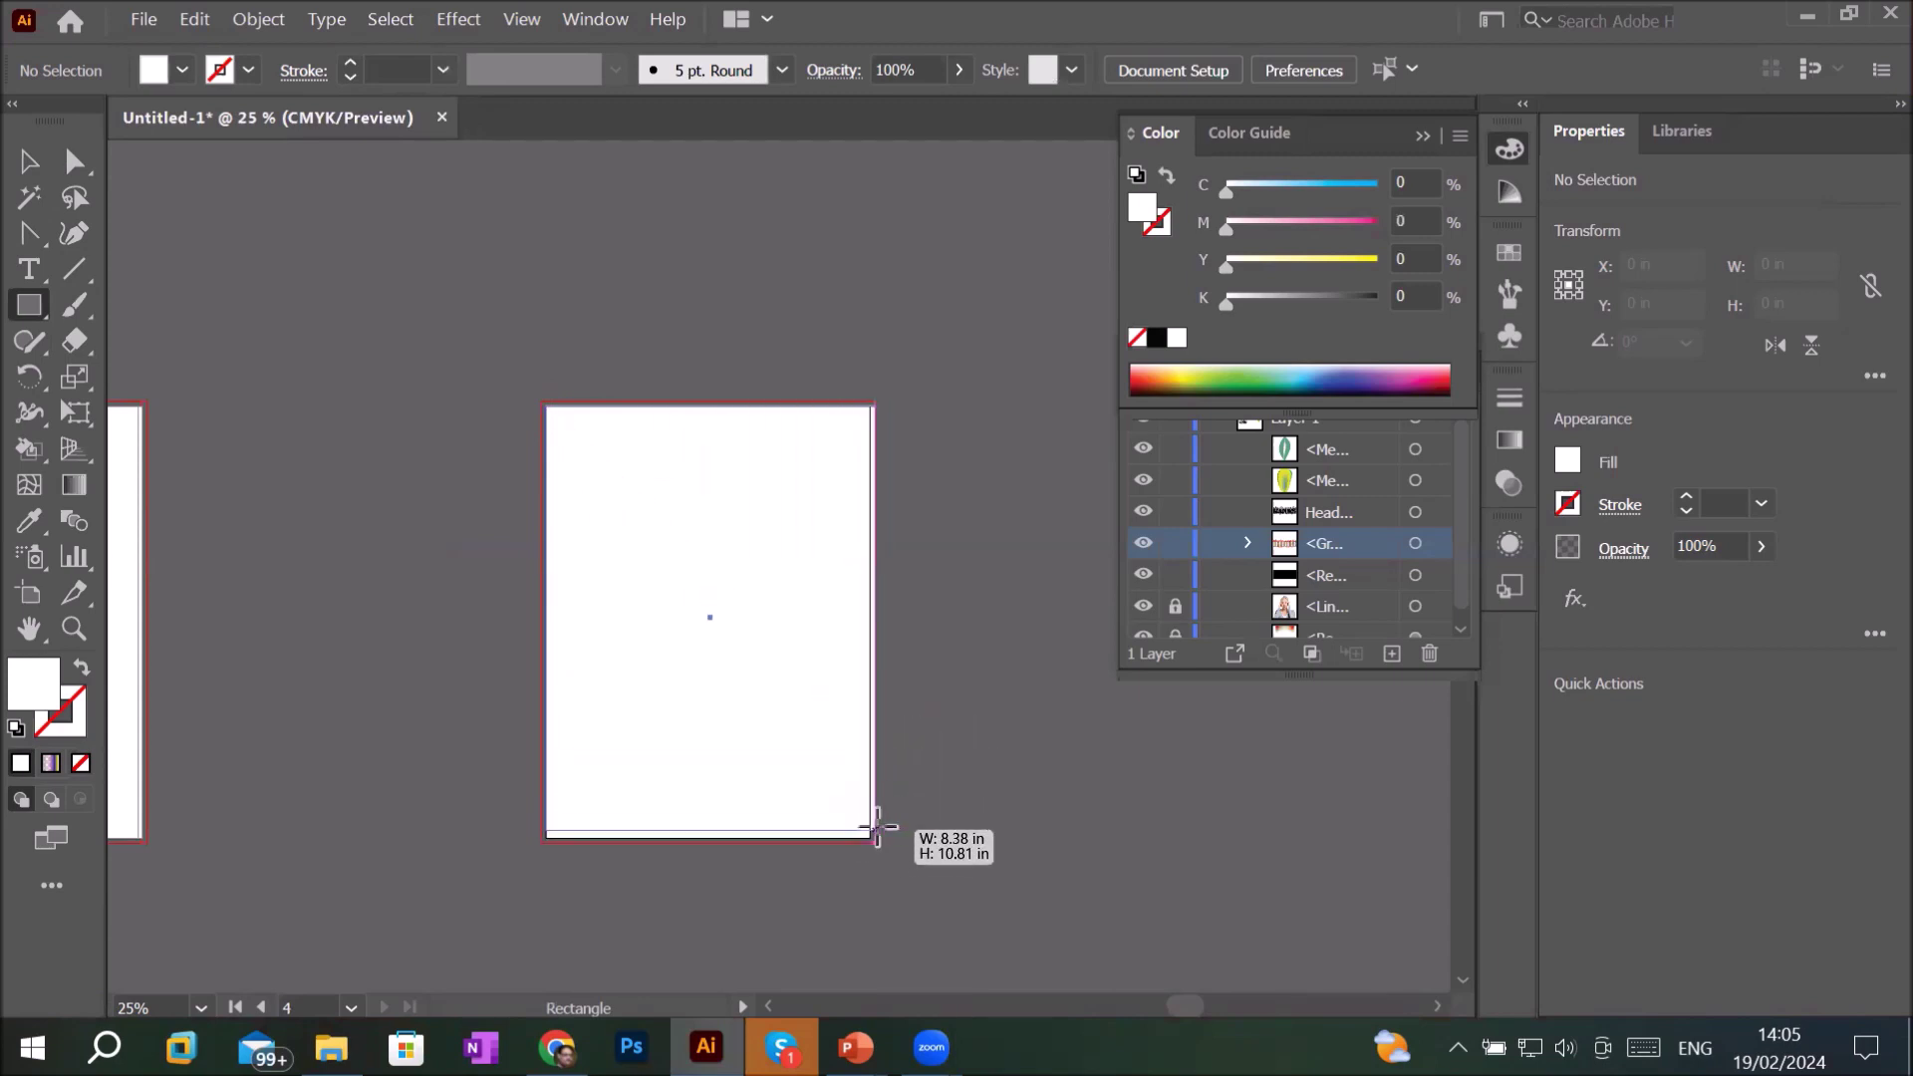
left_click_drag(865, 835, 871, 837)
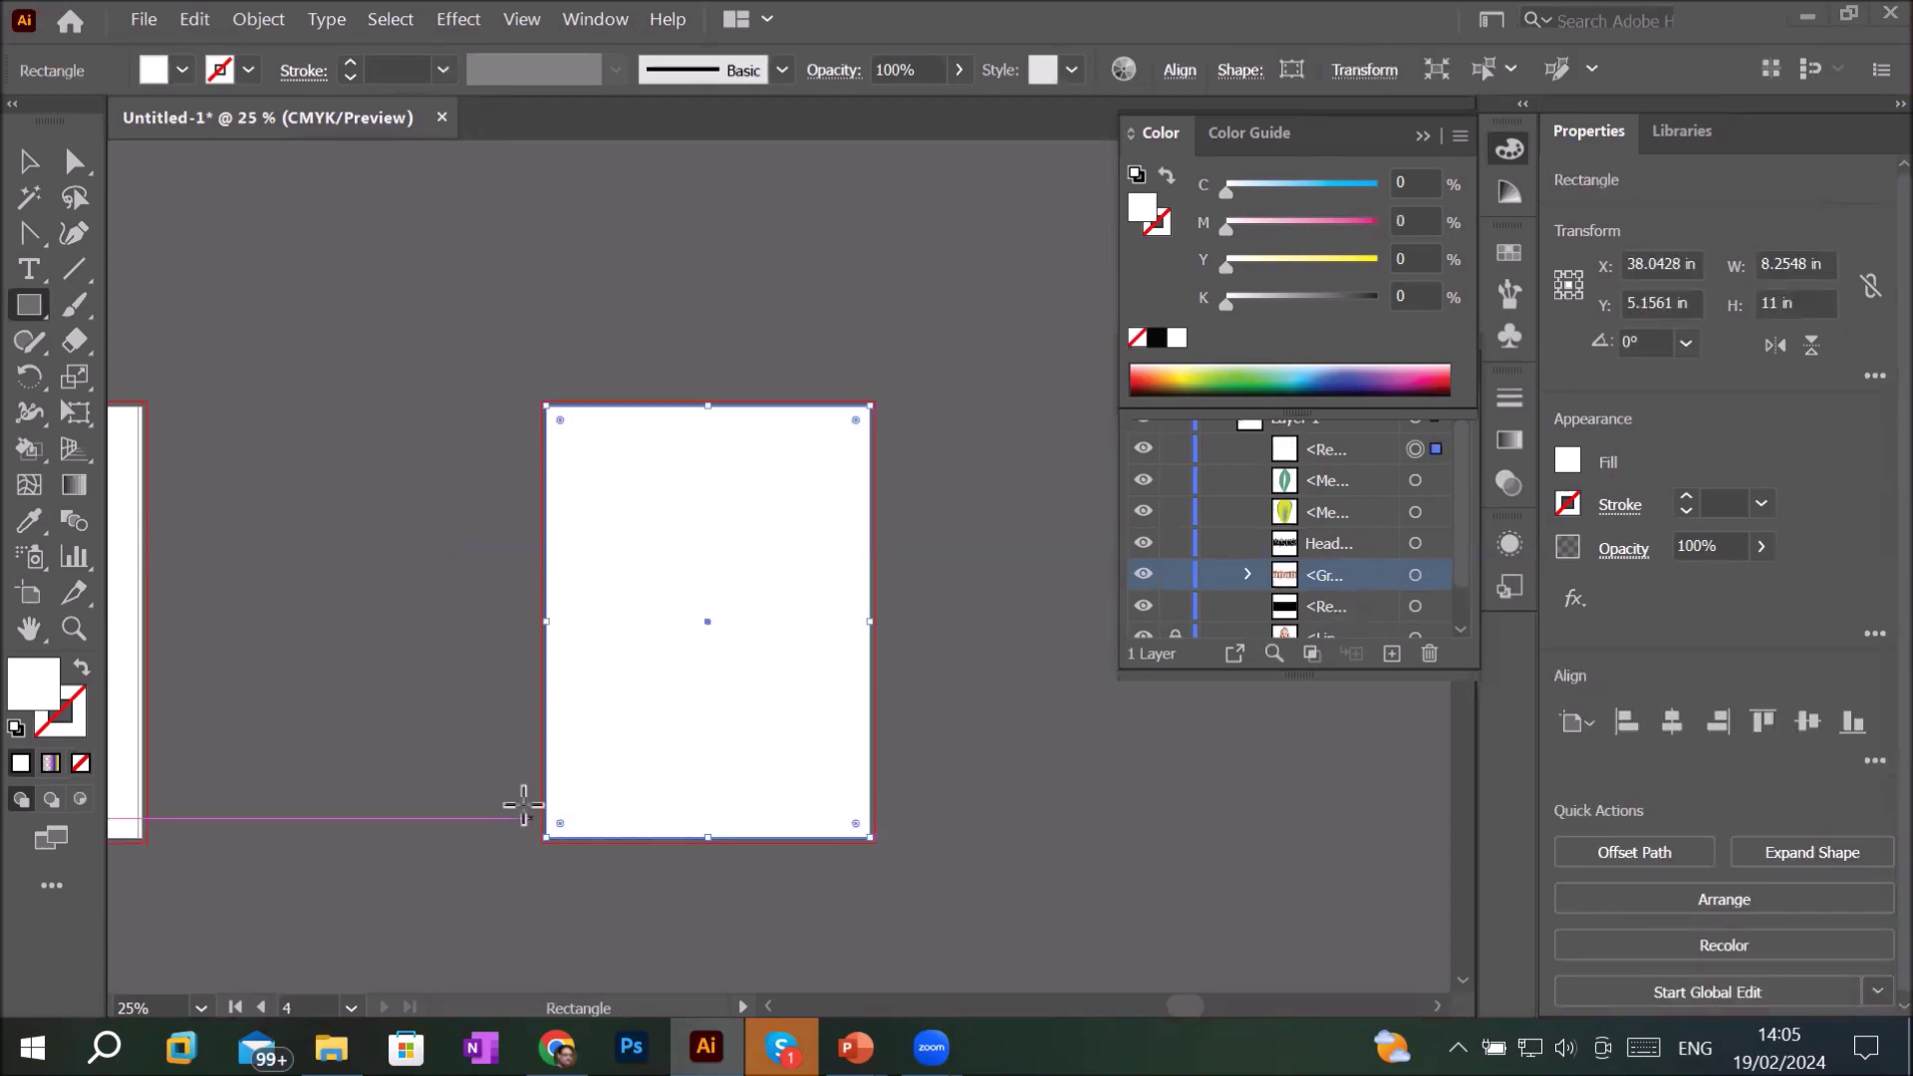
left_click(76, 488)
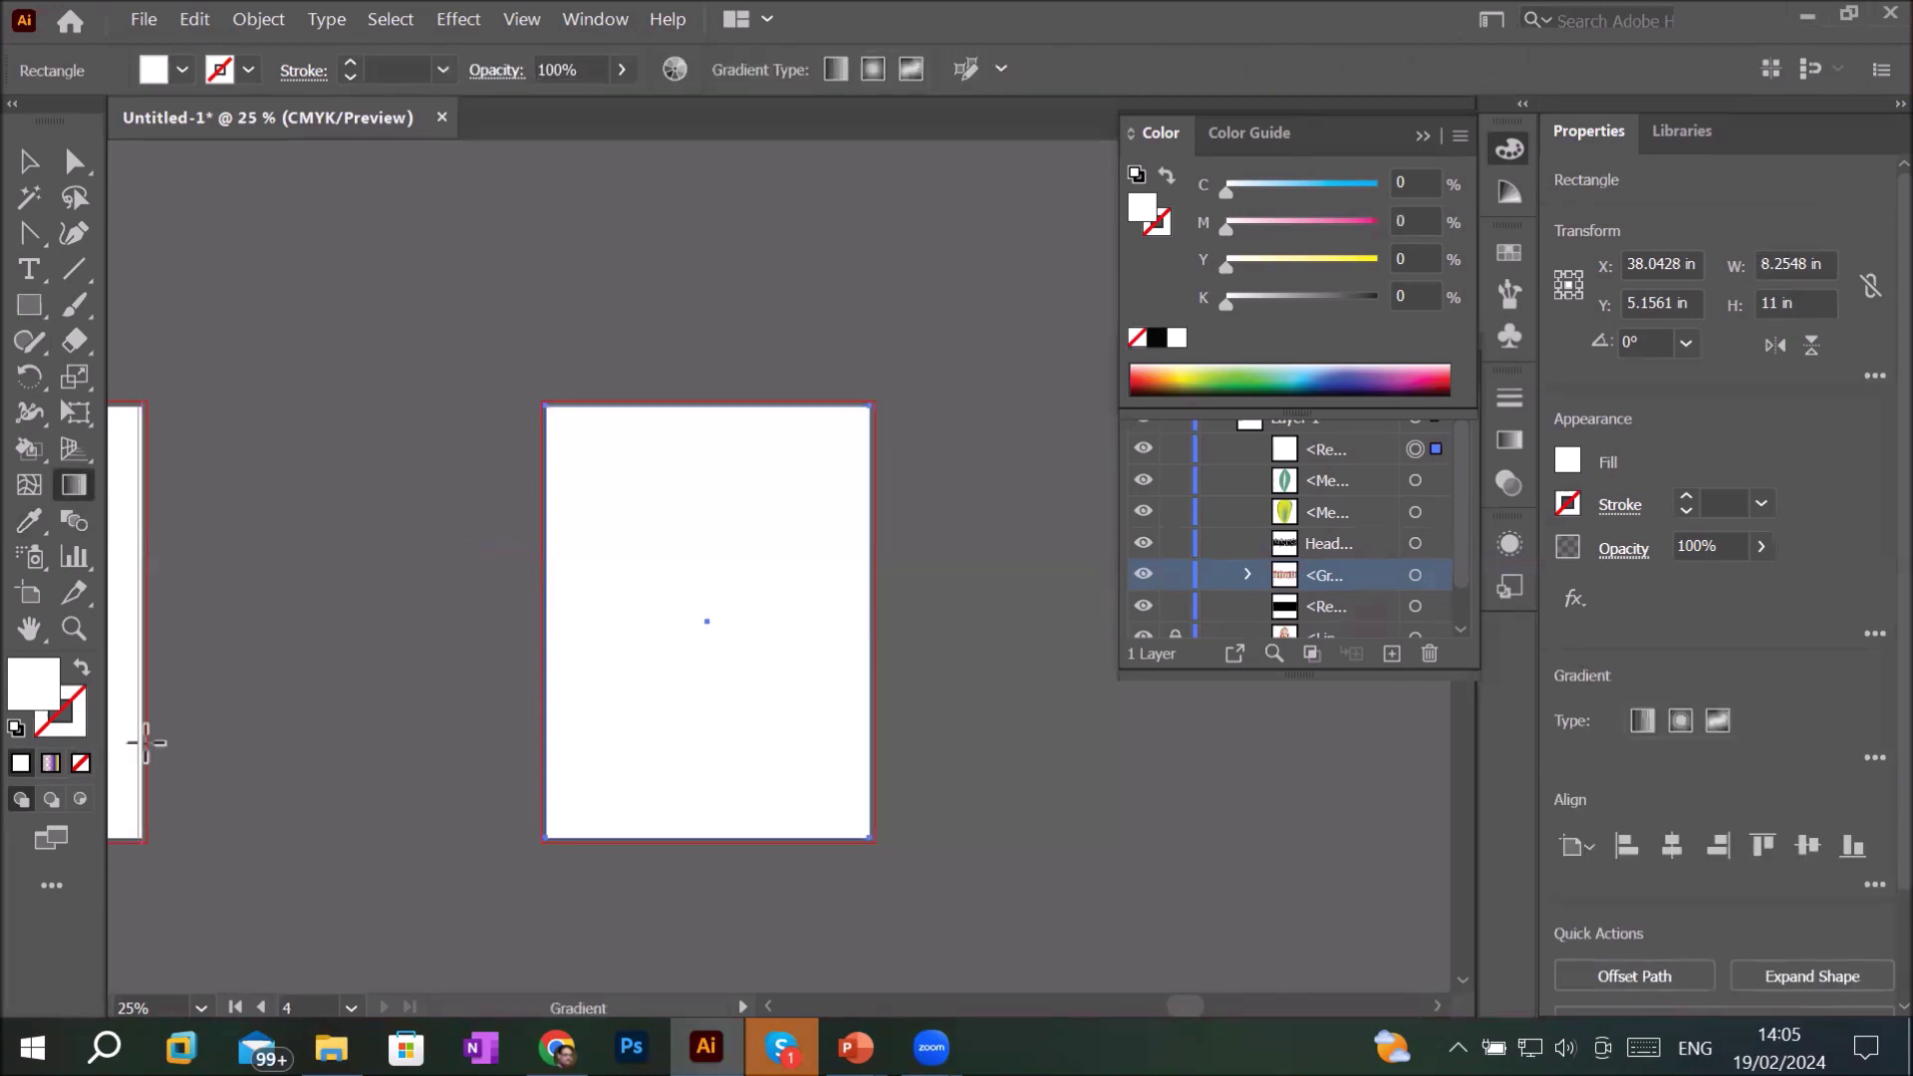
- Fill the rectangle with the Orange, Yellow gradient preset, running yellow to red
left_click(50, 765)
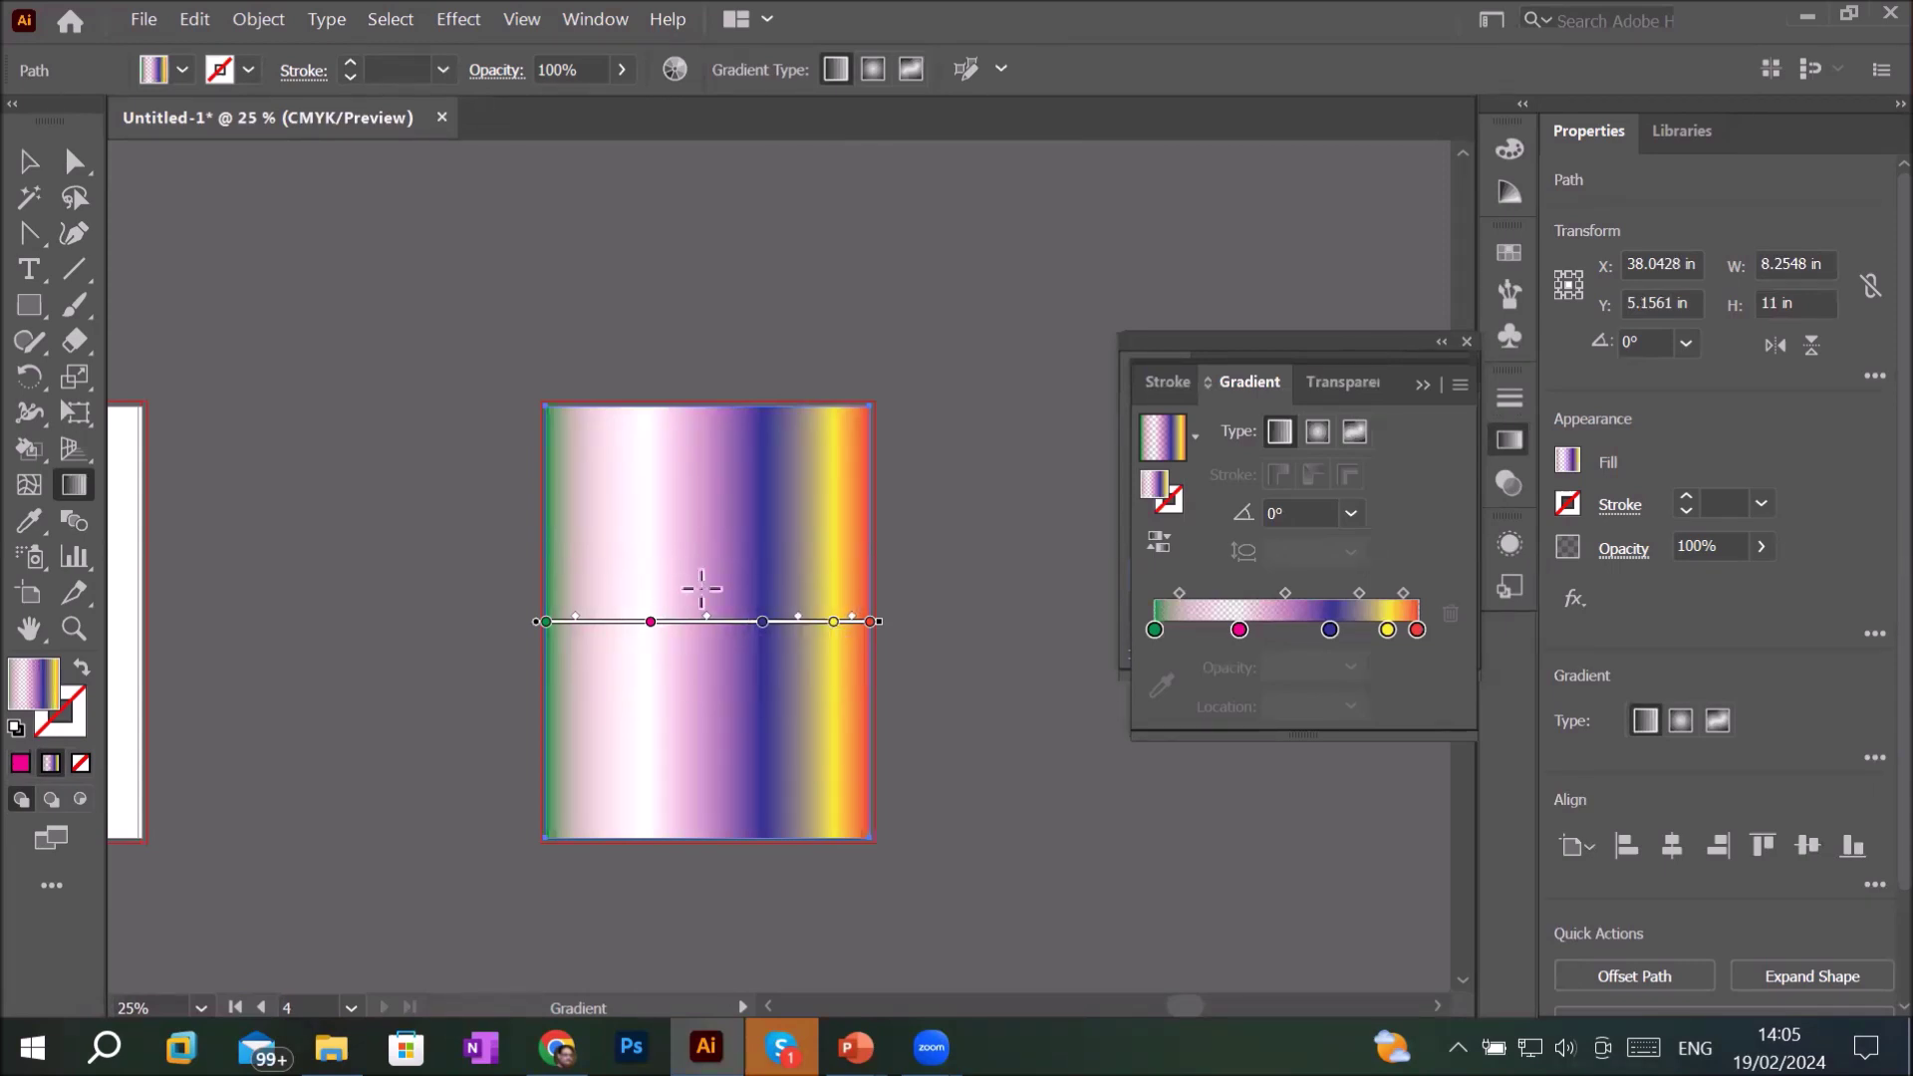
left_click(1197, 435)
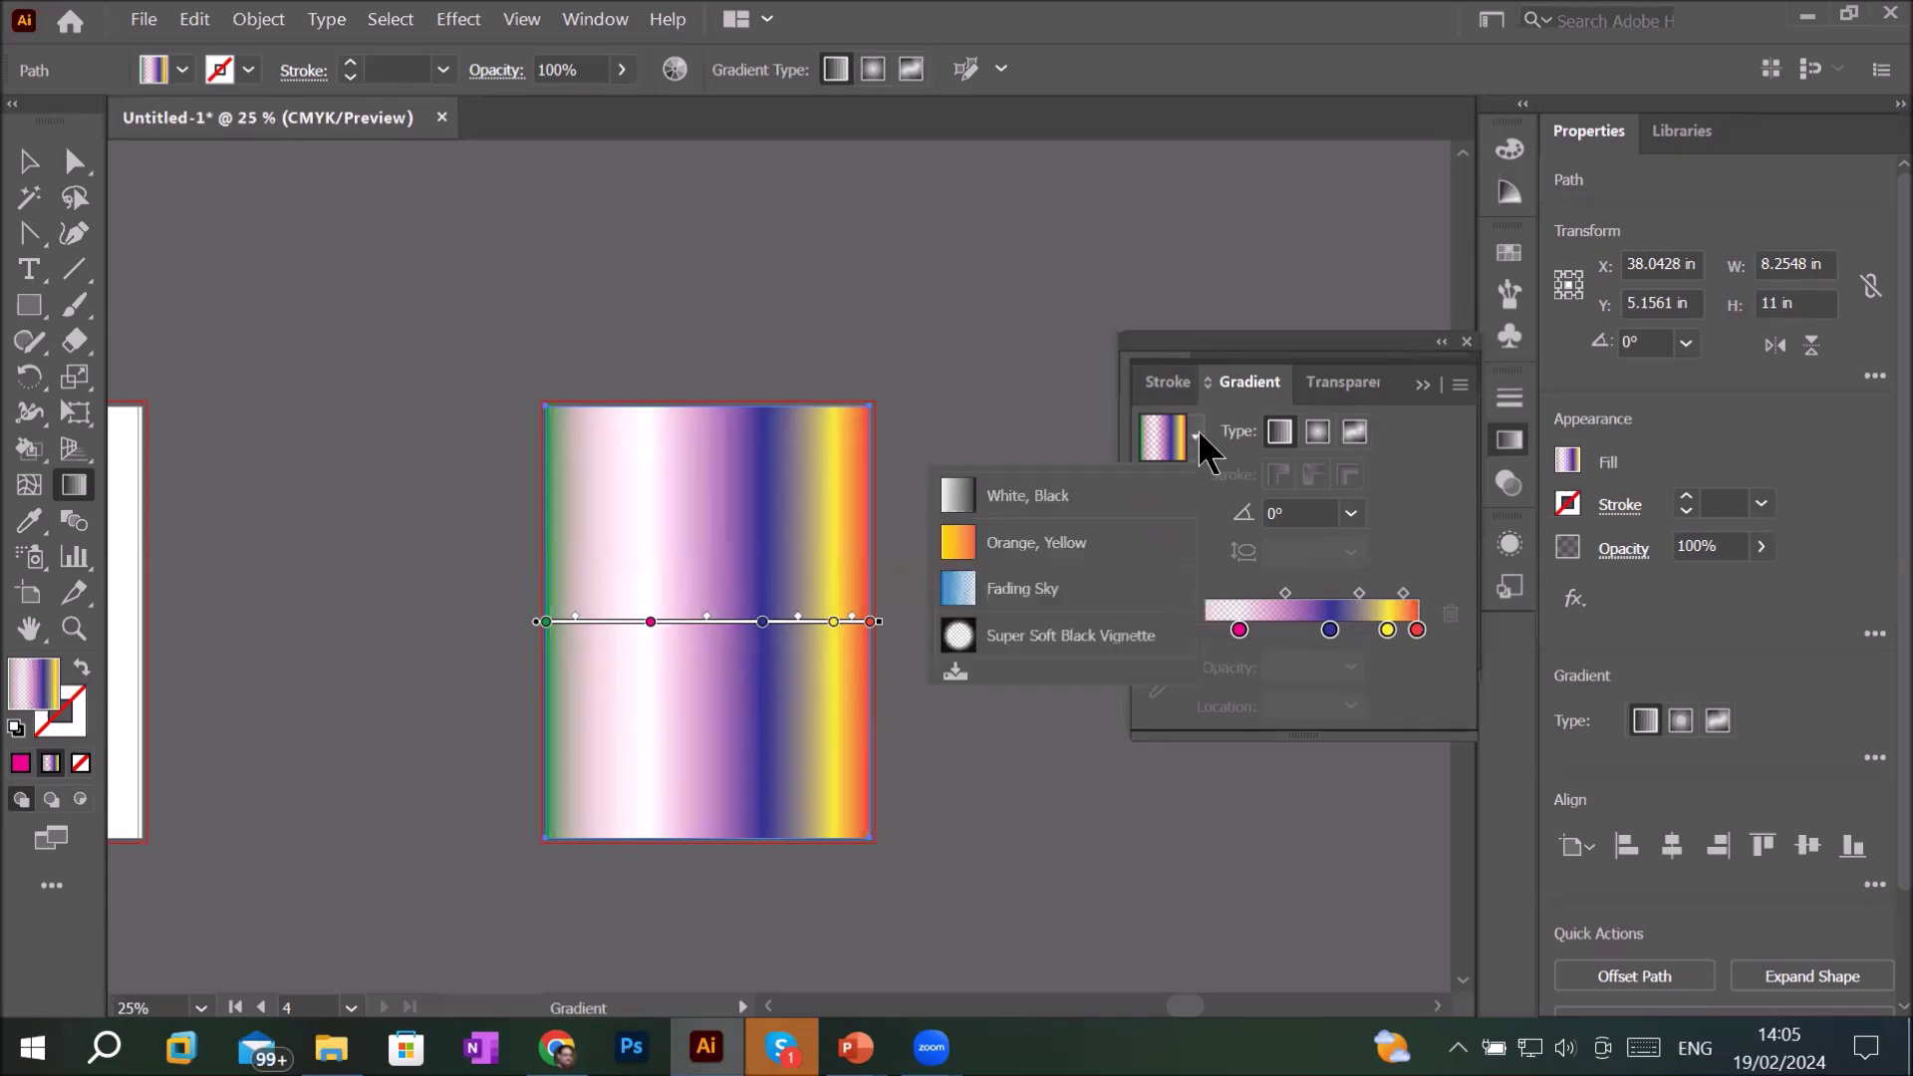
left_click(1039, 498)
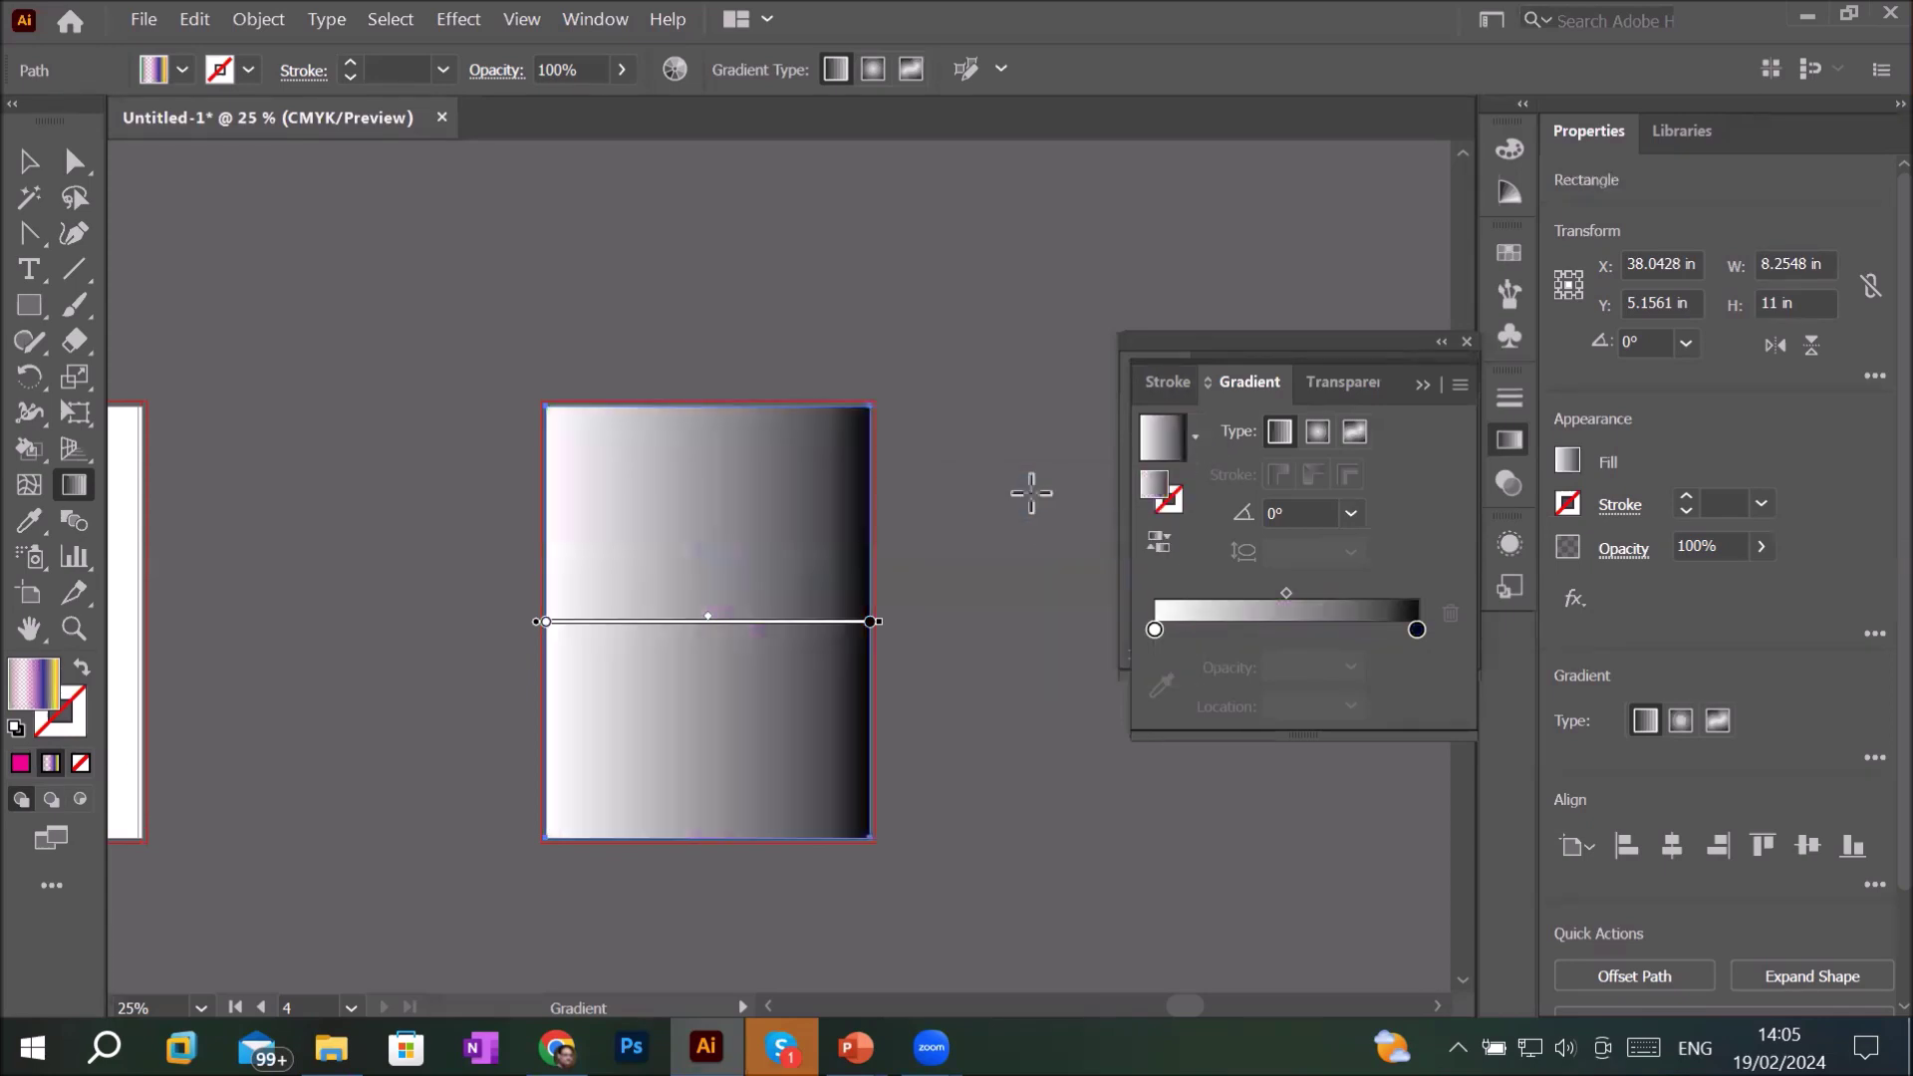
left_click(1193, 439)
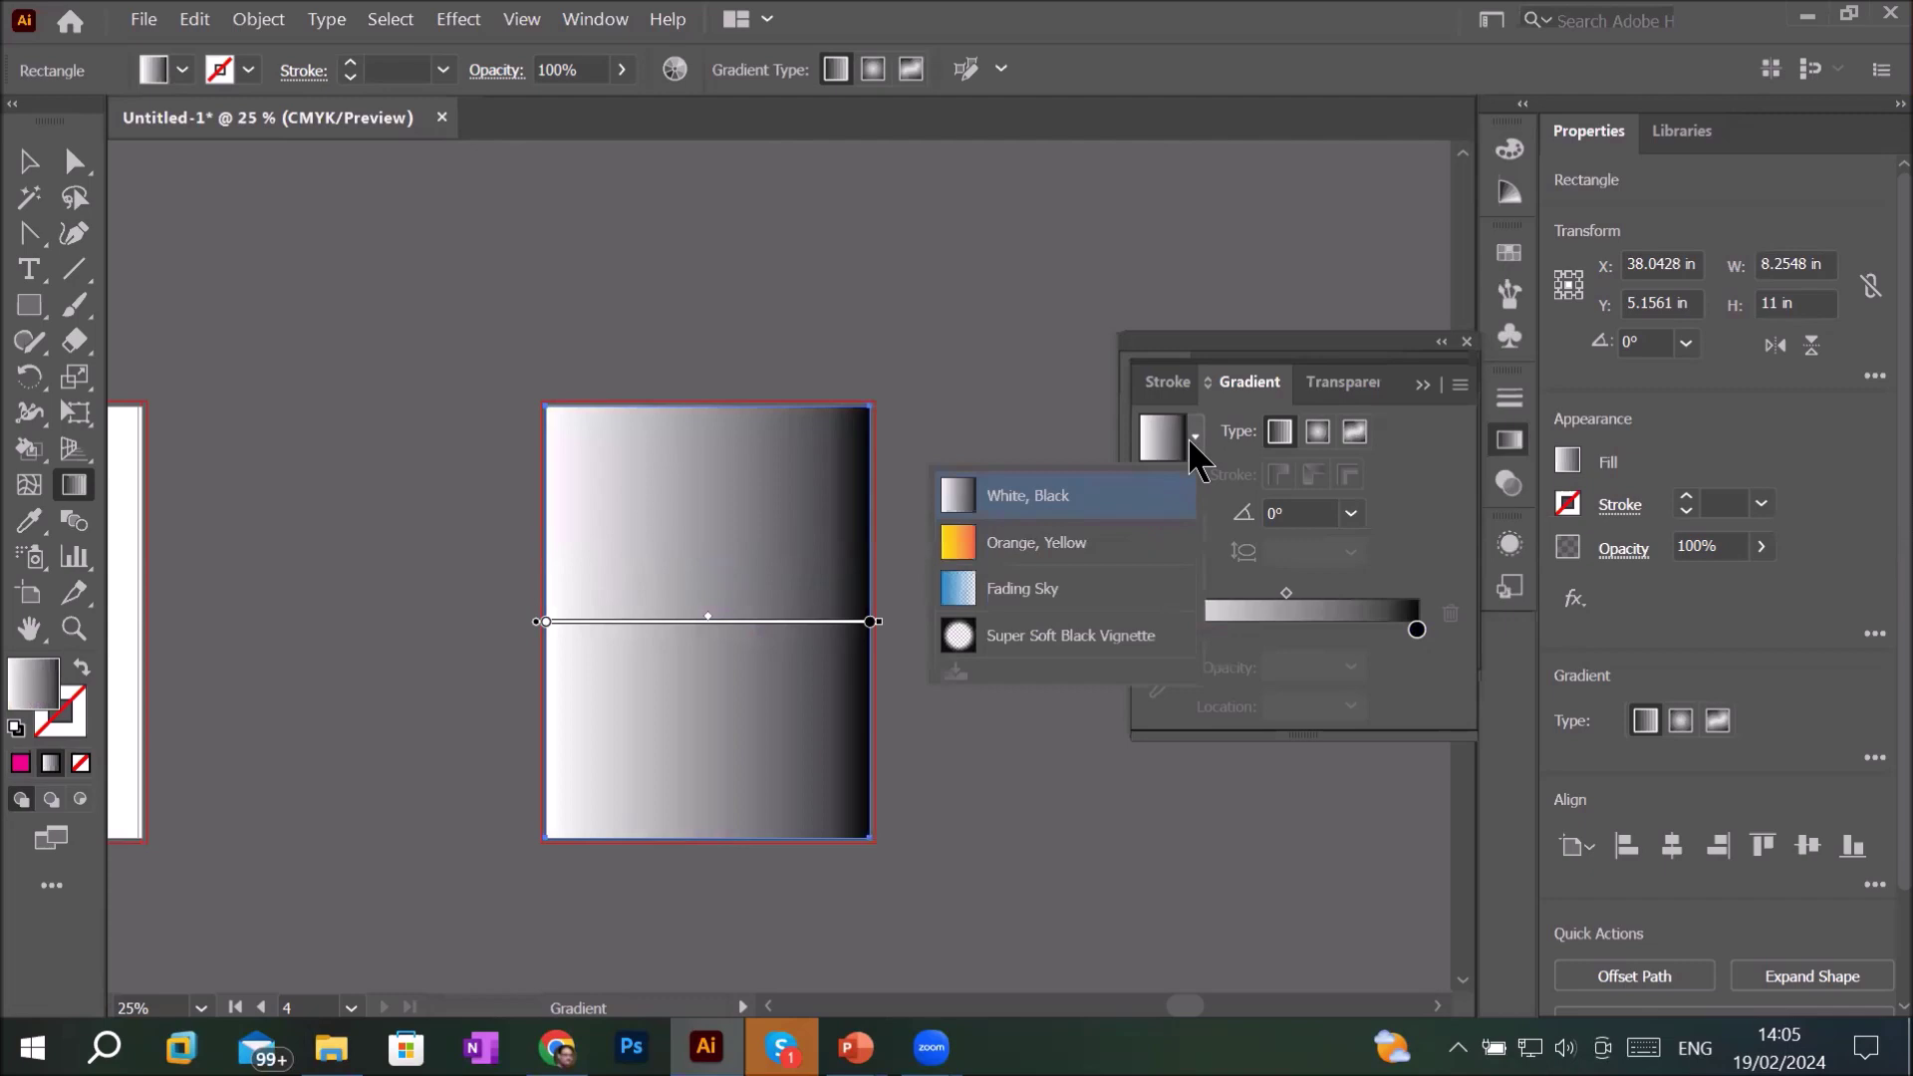
left_click(1034, 542)
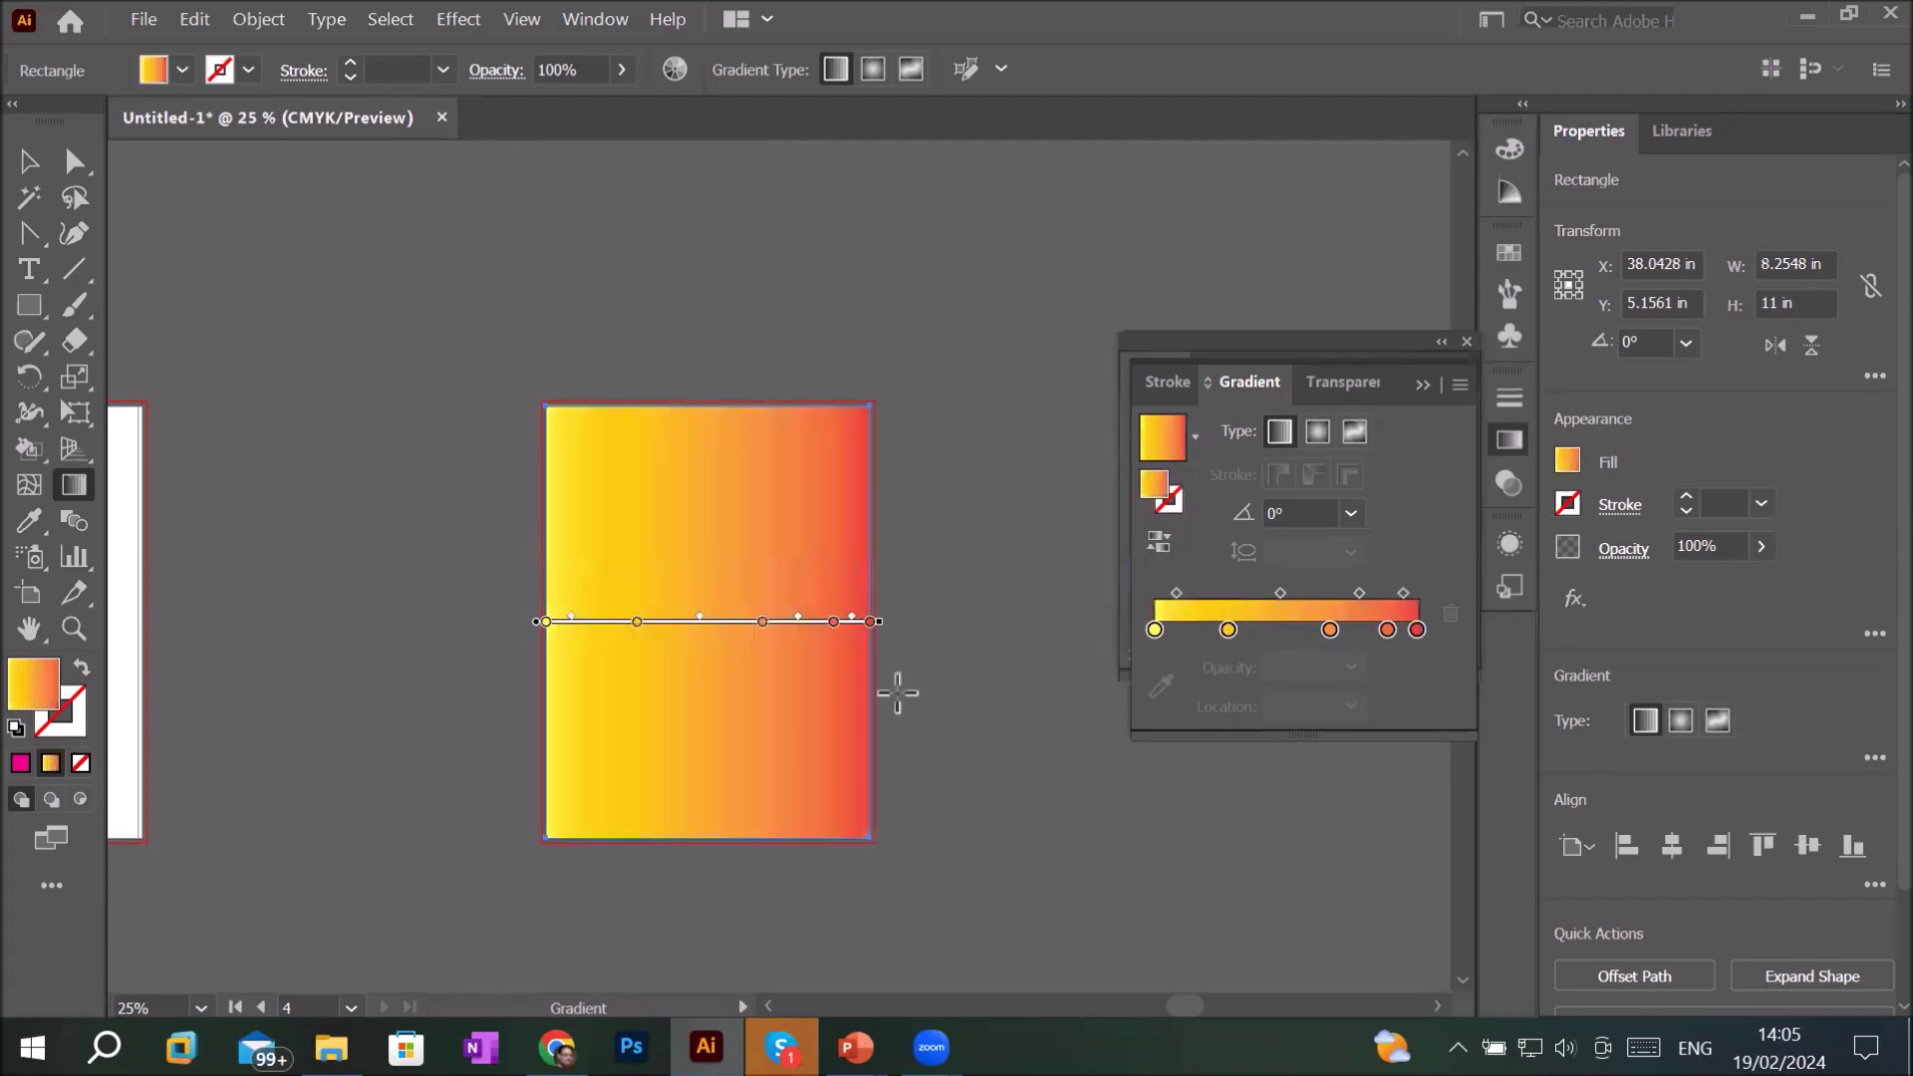
scroll(952, 655, "up", 2)
scroll(952, 655, "down", 1)
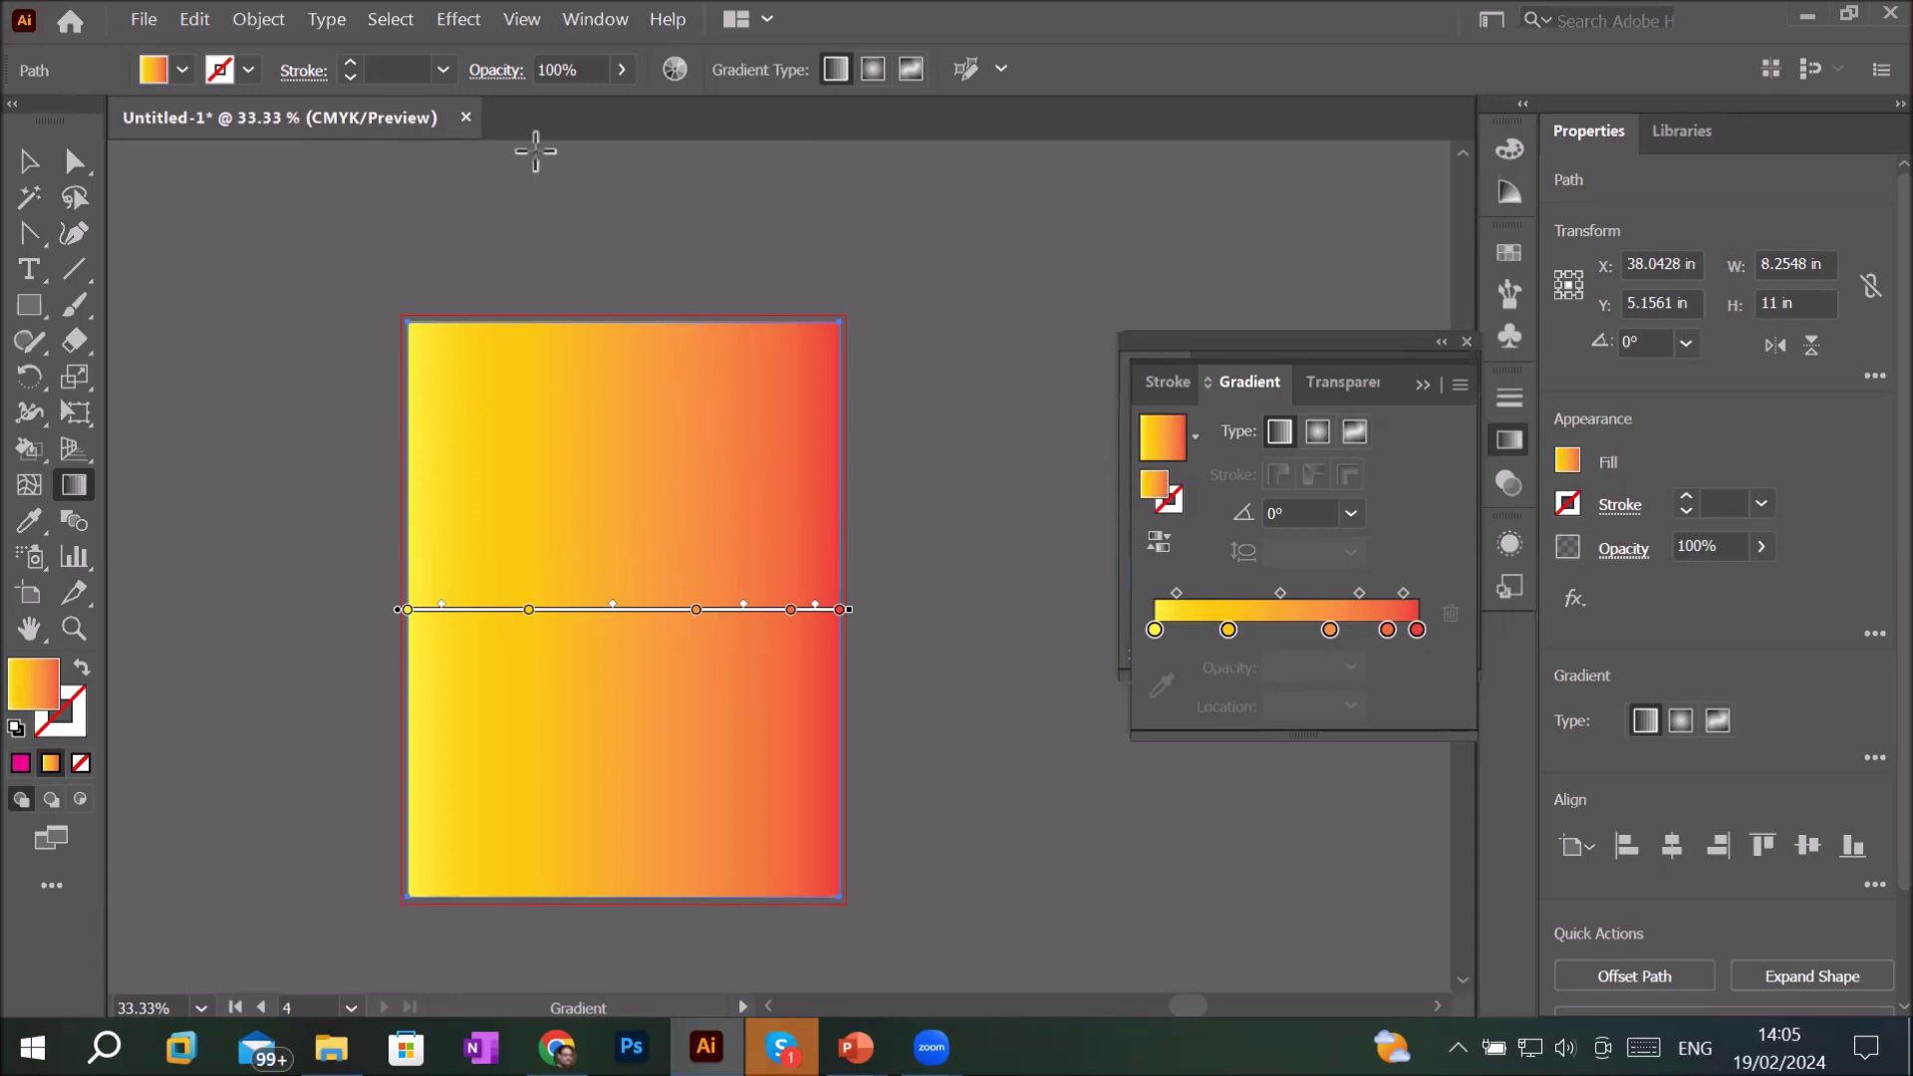
left_click(261, 20)
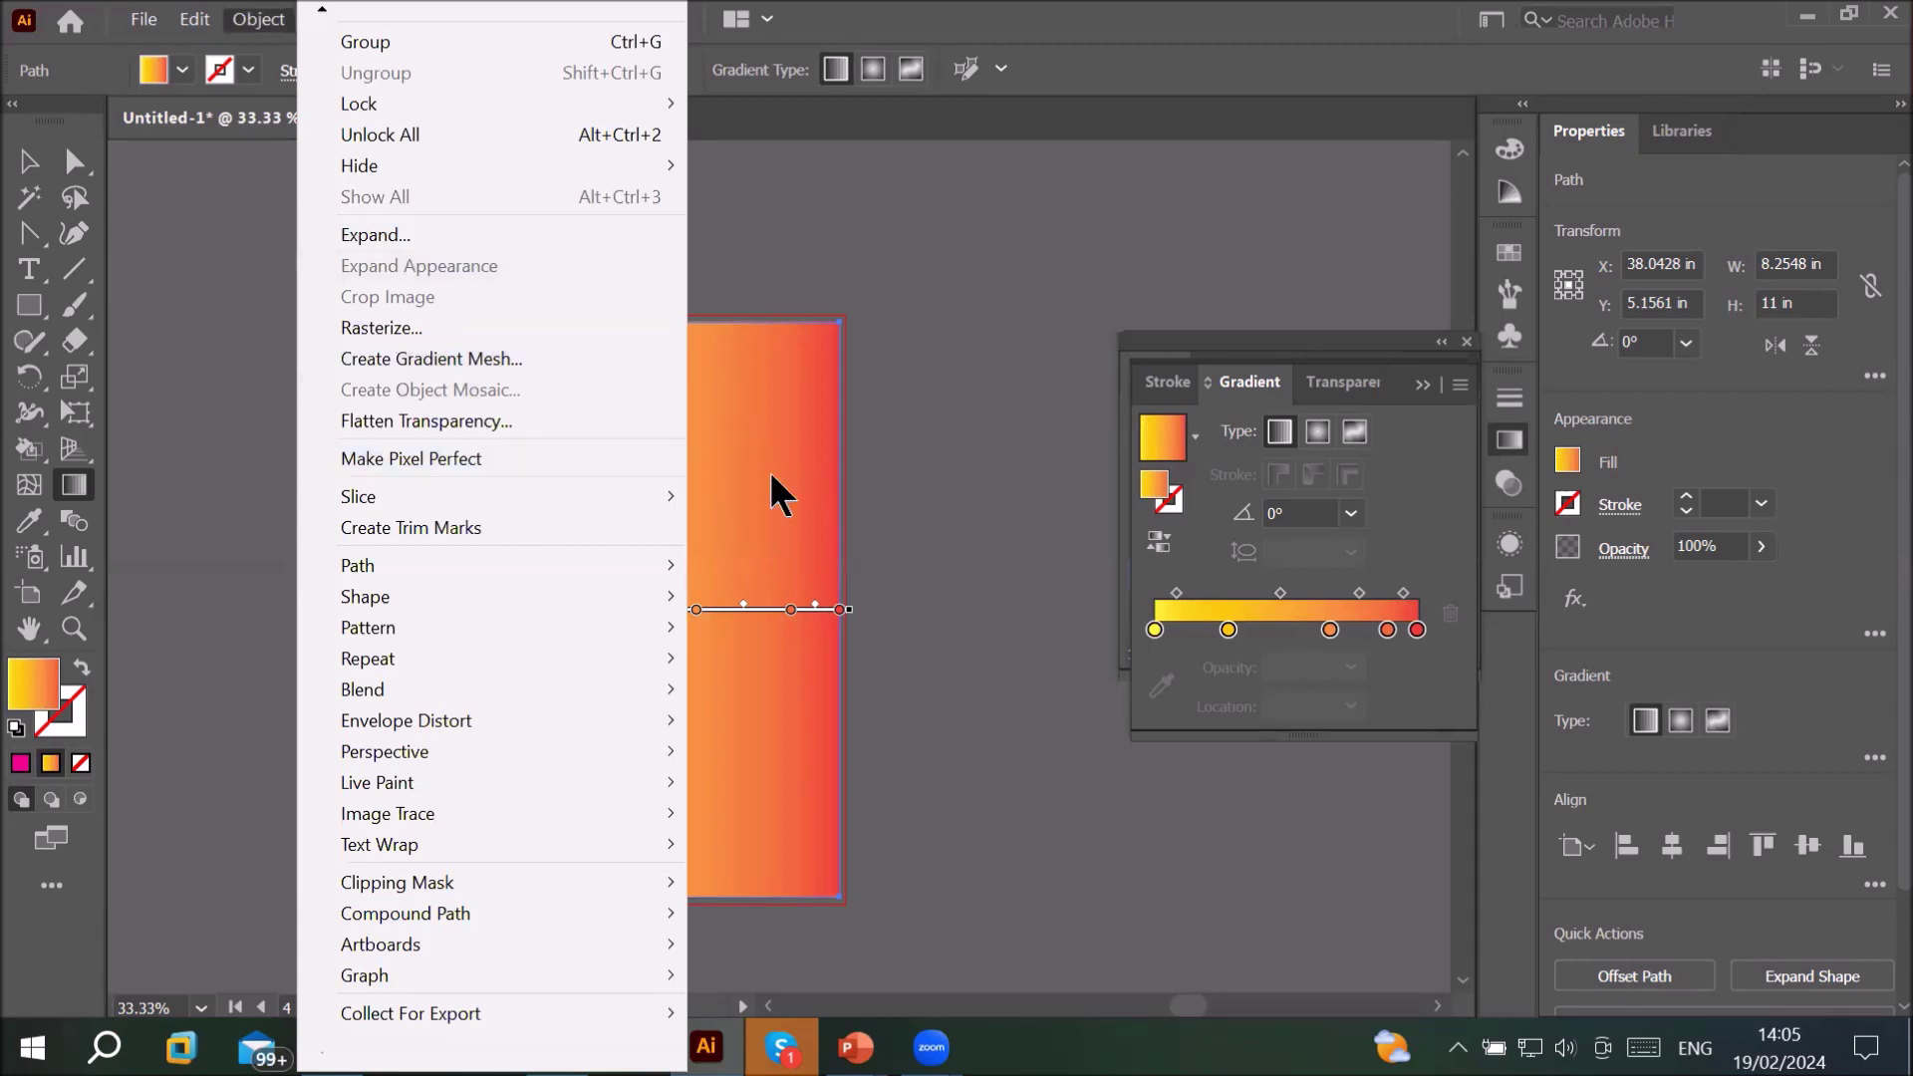
- Expand the gradient into 10 specified objects, giving flat yellow-to-red vertical bands
left_click(456, 236)
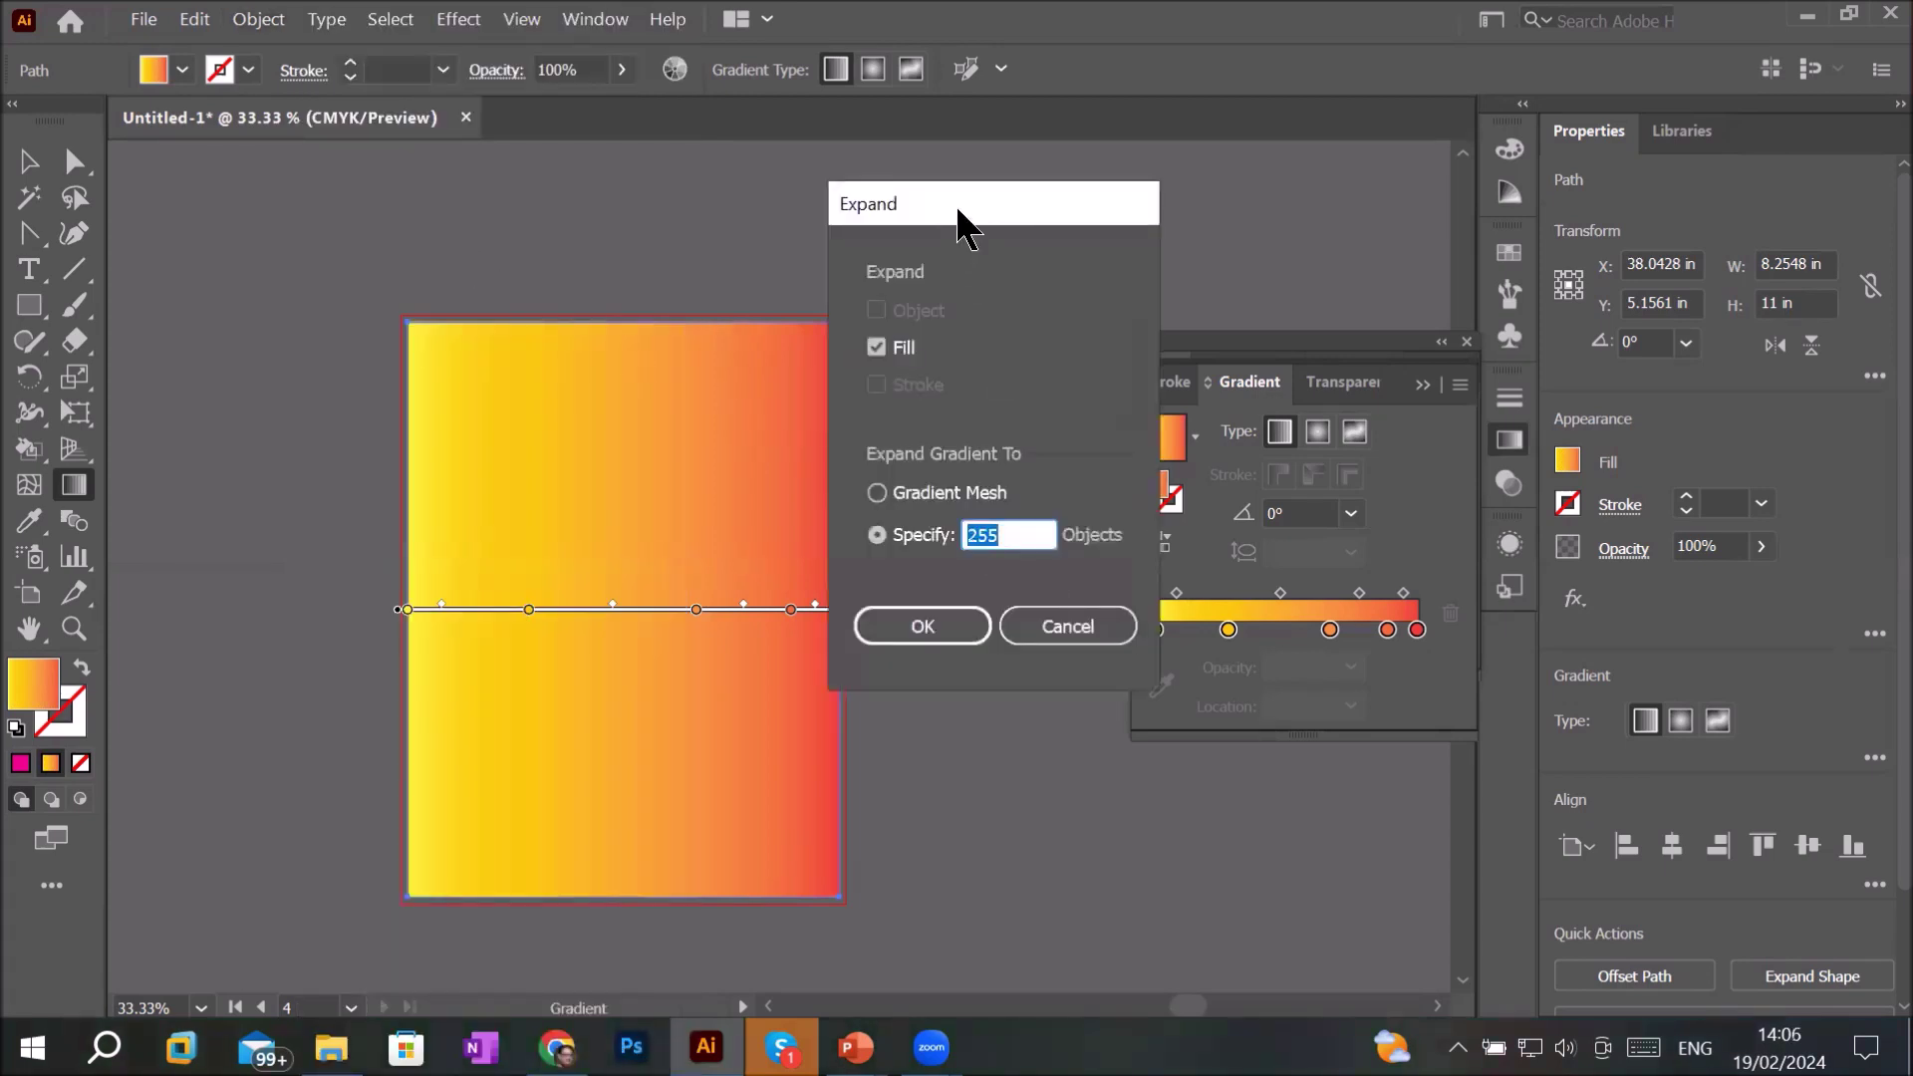
left_click_drag(277, 248, 229, 361)
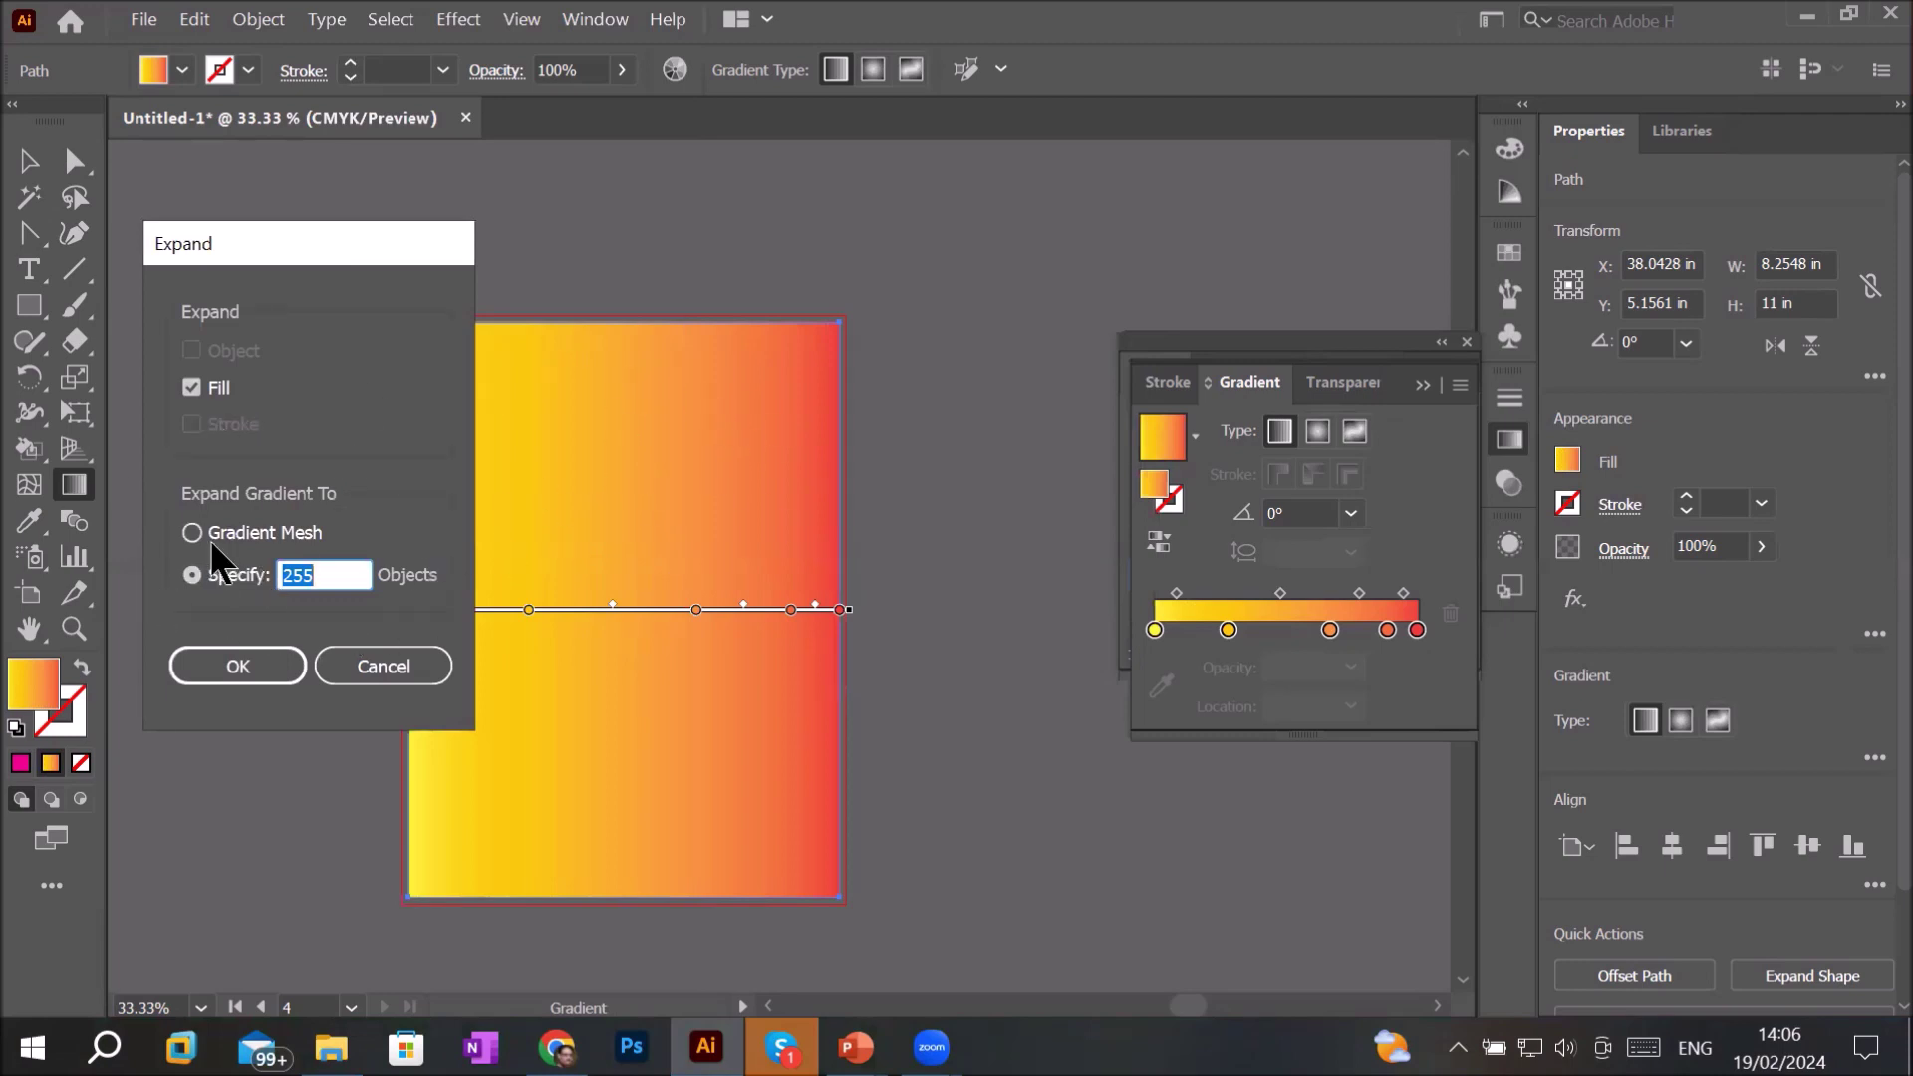
type("255")
key("Tab")
left_click(345, 575)
key("Down")
key("Down")
key("Down")
type("1")
double_click(357, 575)
left_click(249, 667)
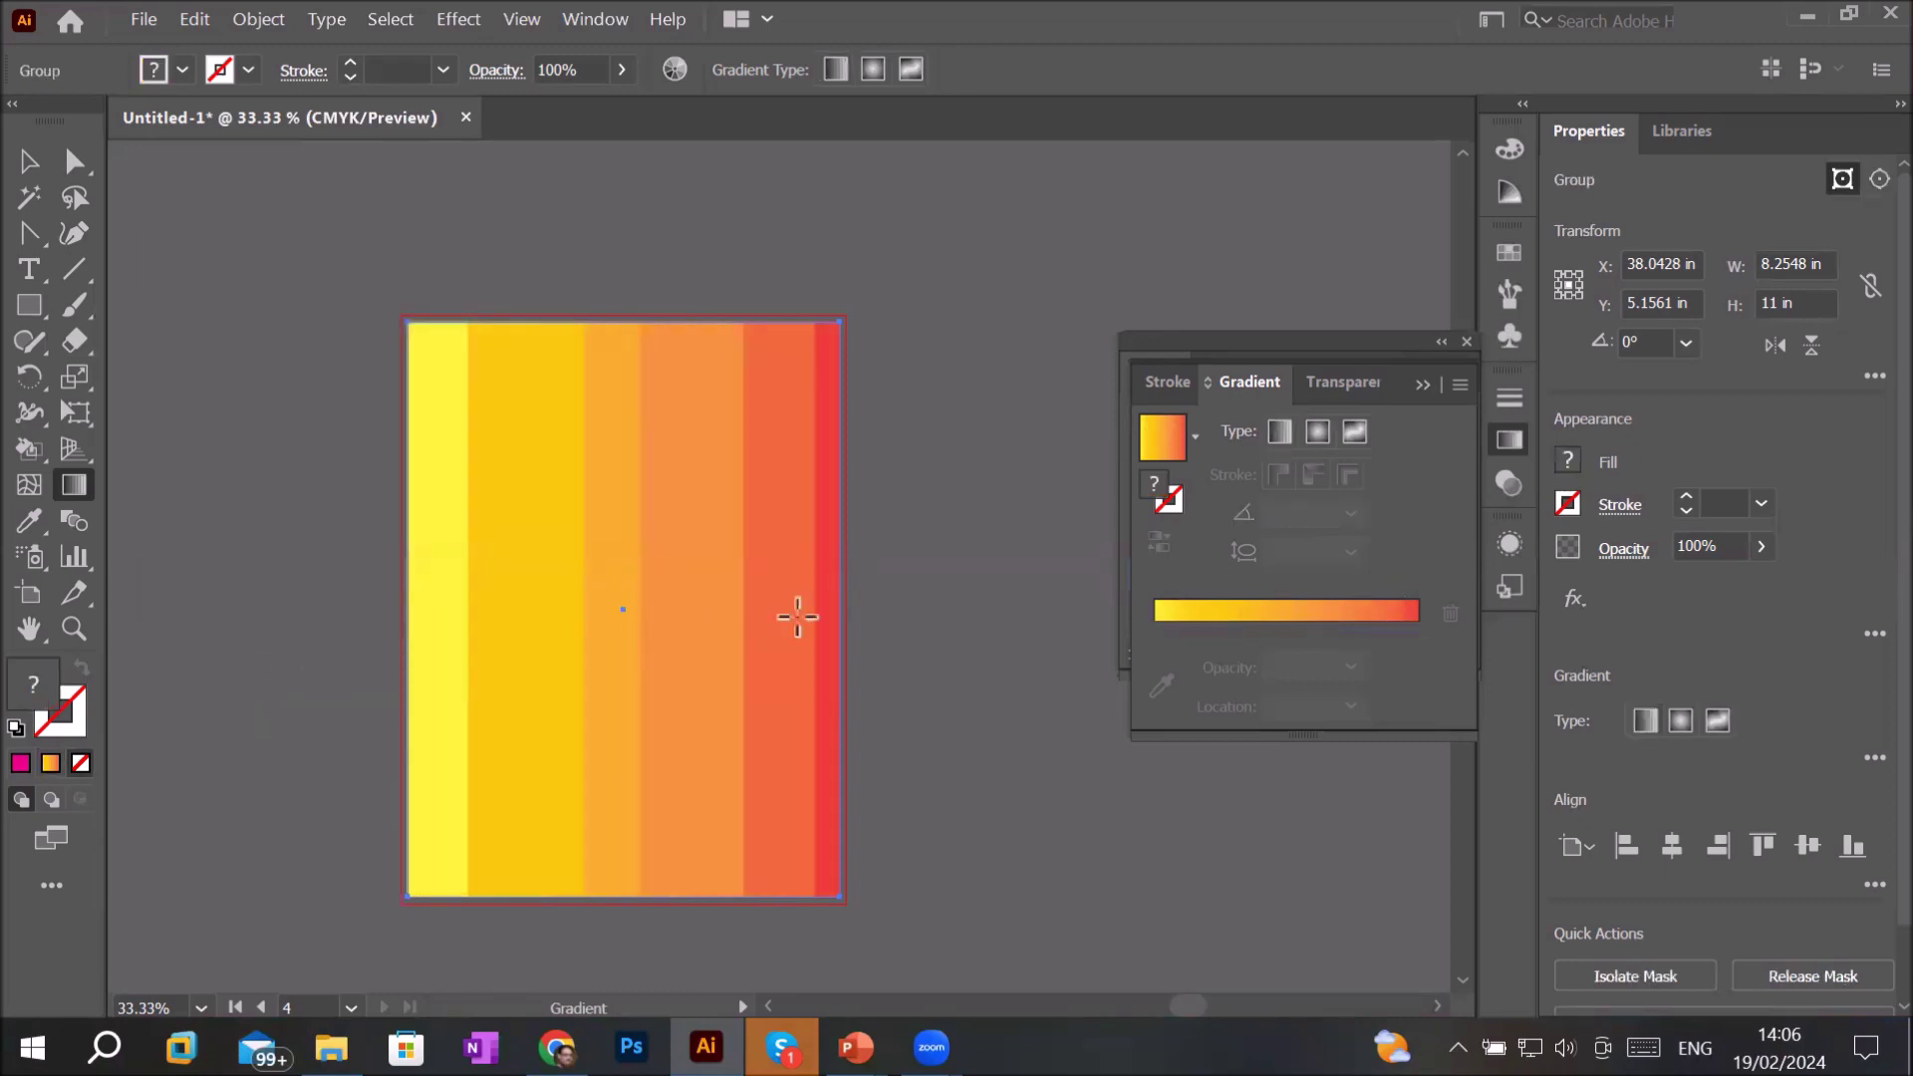
scroll(807, 602, "up", 2)
scroll(807, 603, "down", 1)
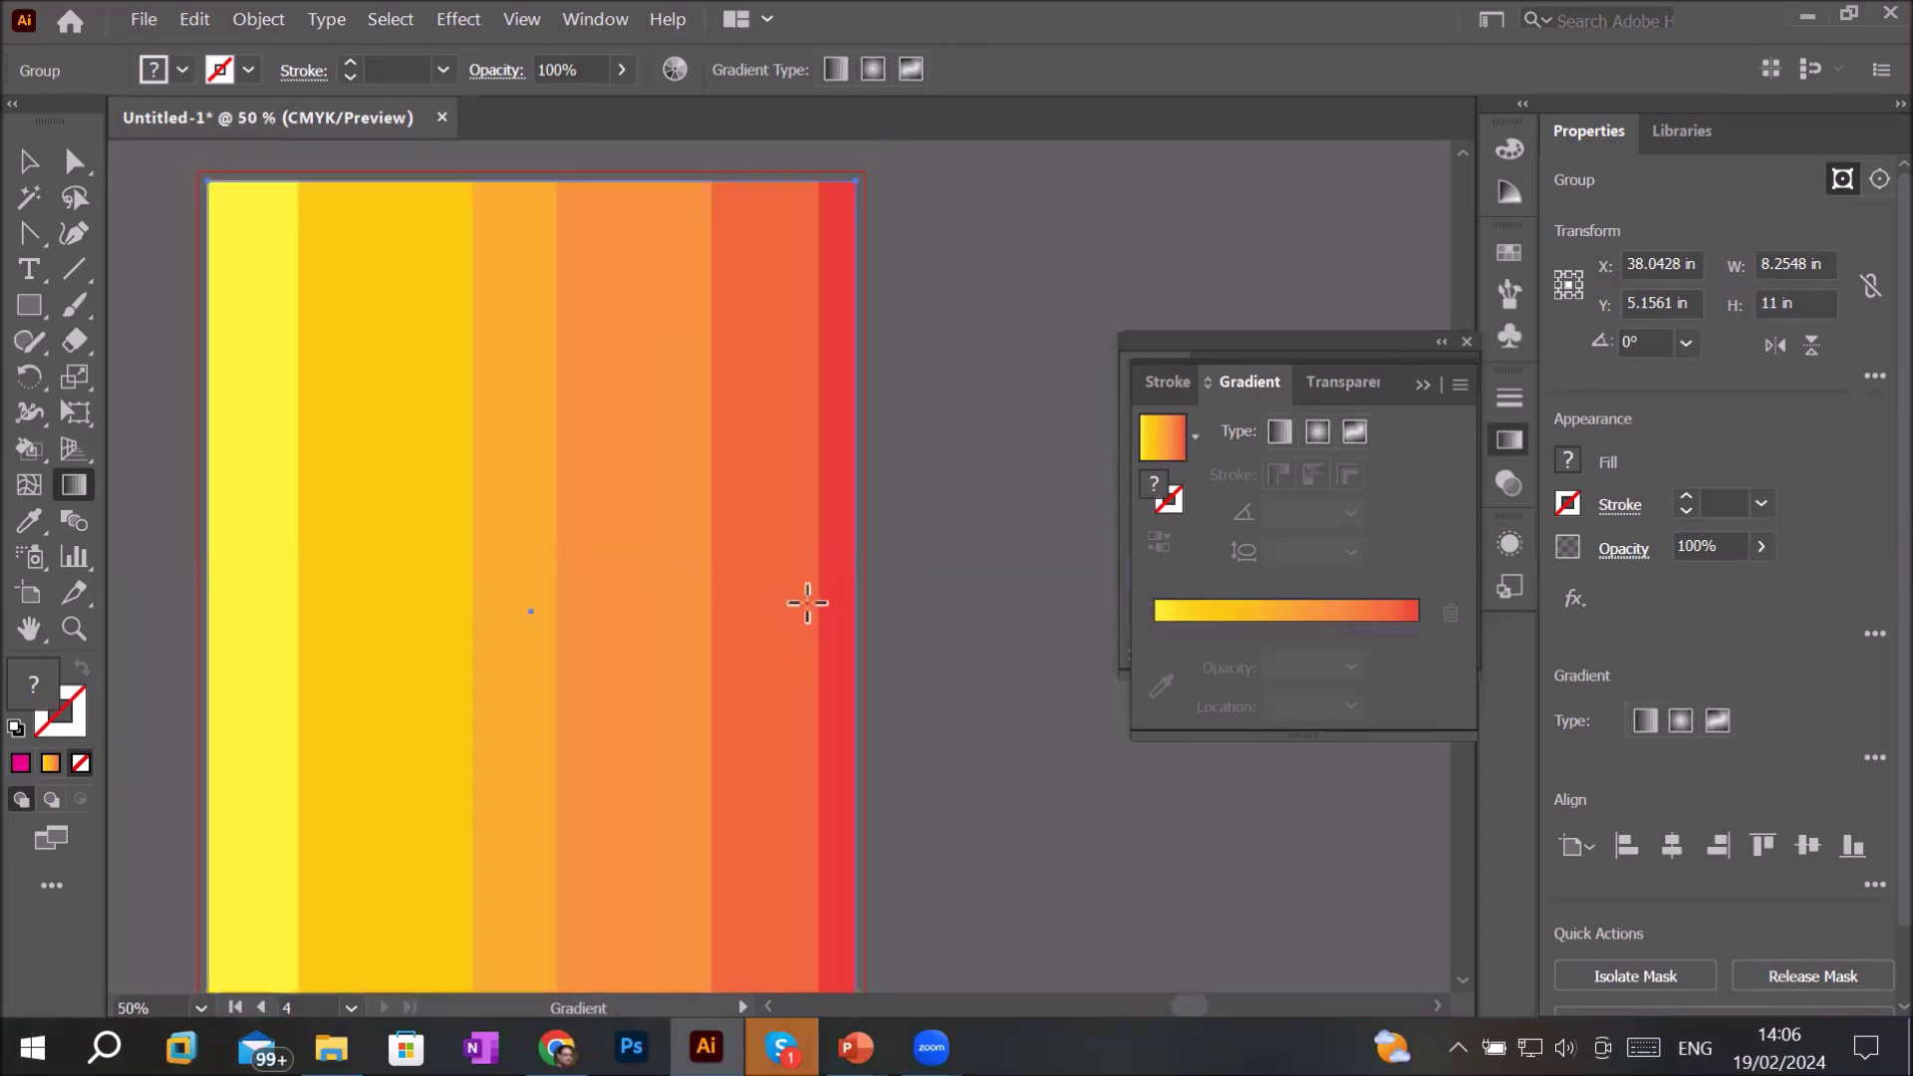
scroll(805, 623, "down", 1)
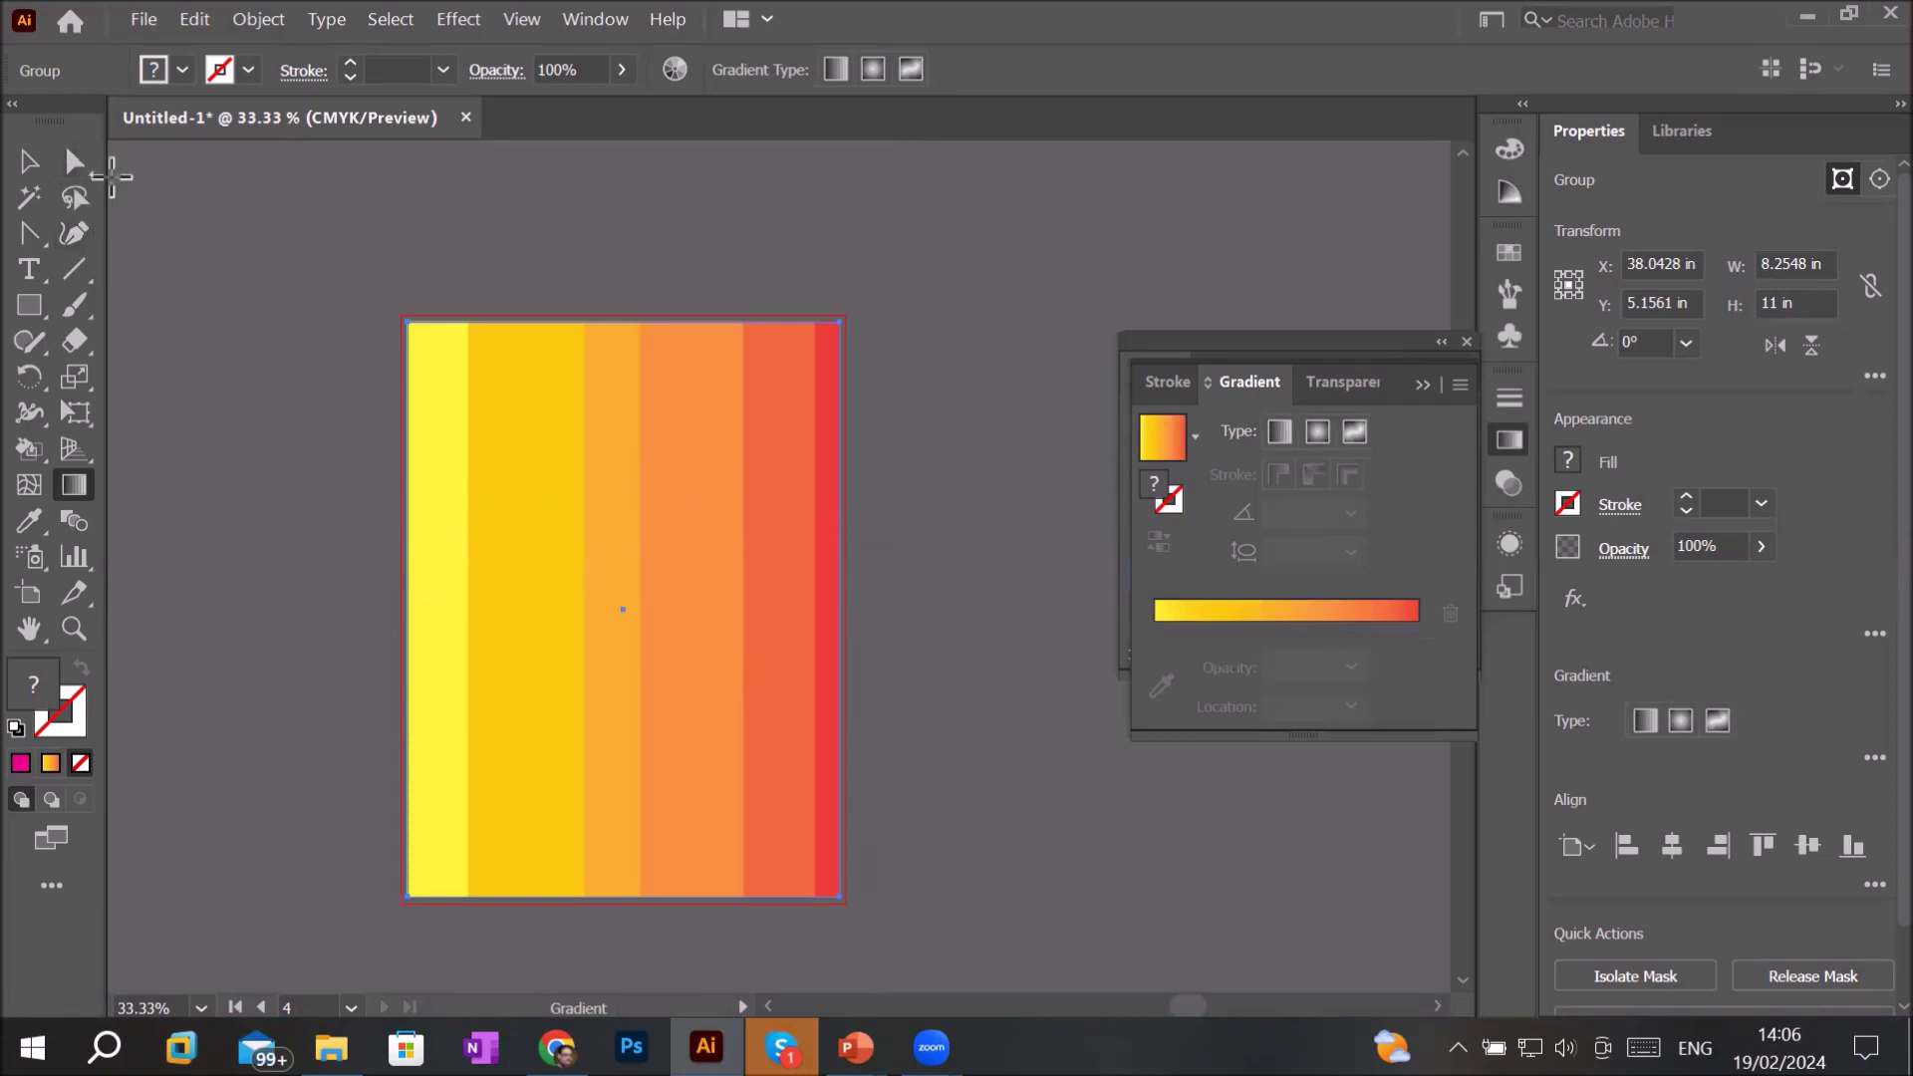
- Place flying eagle.png onto the artboard over the colour bands
left_click(144, 20)
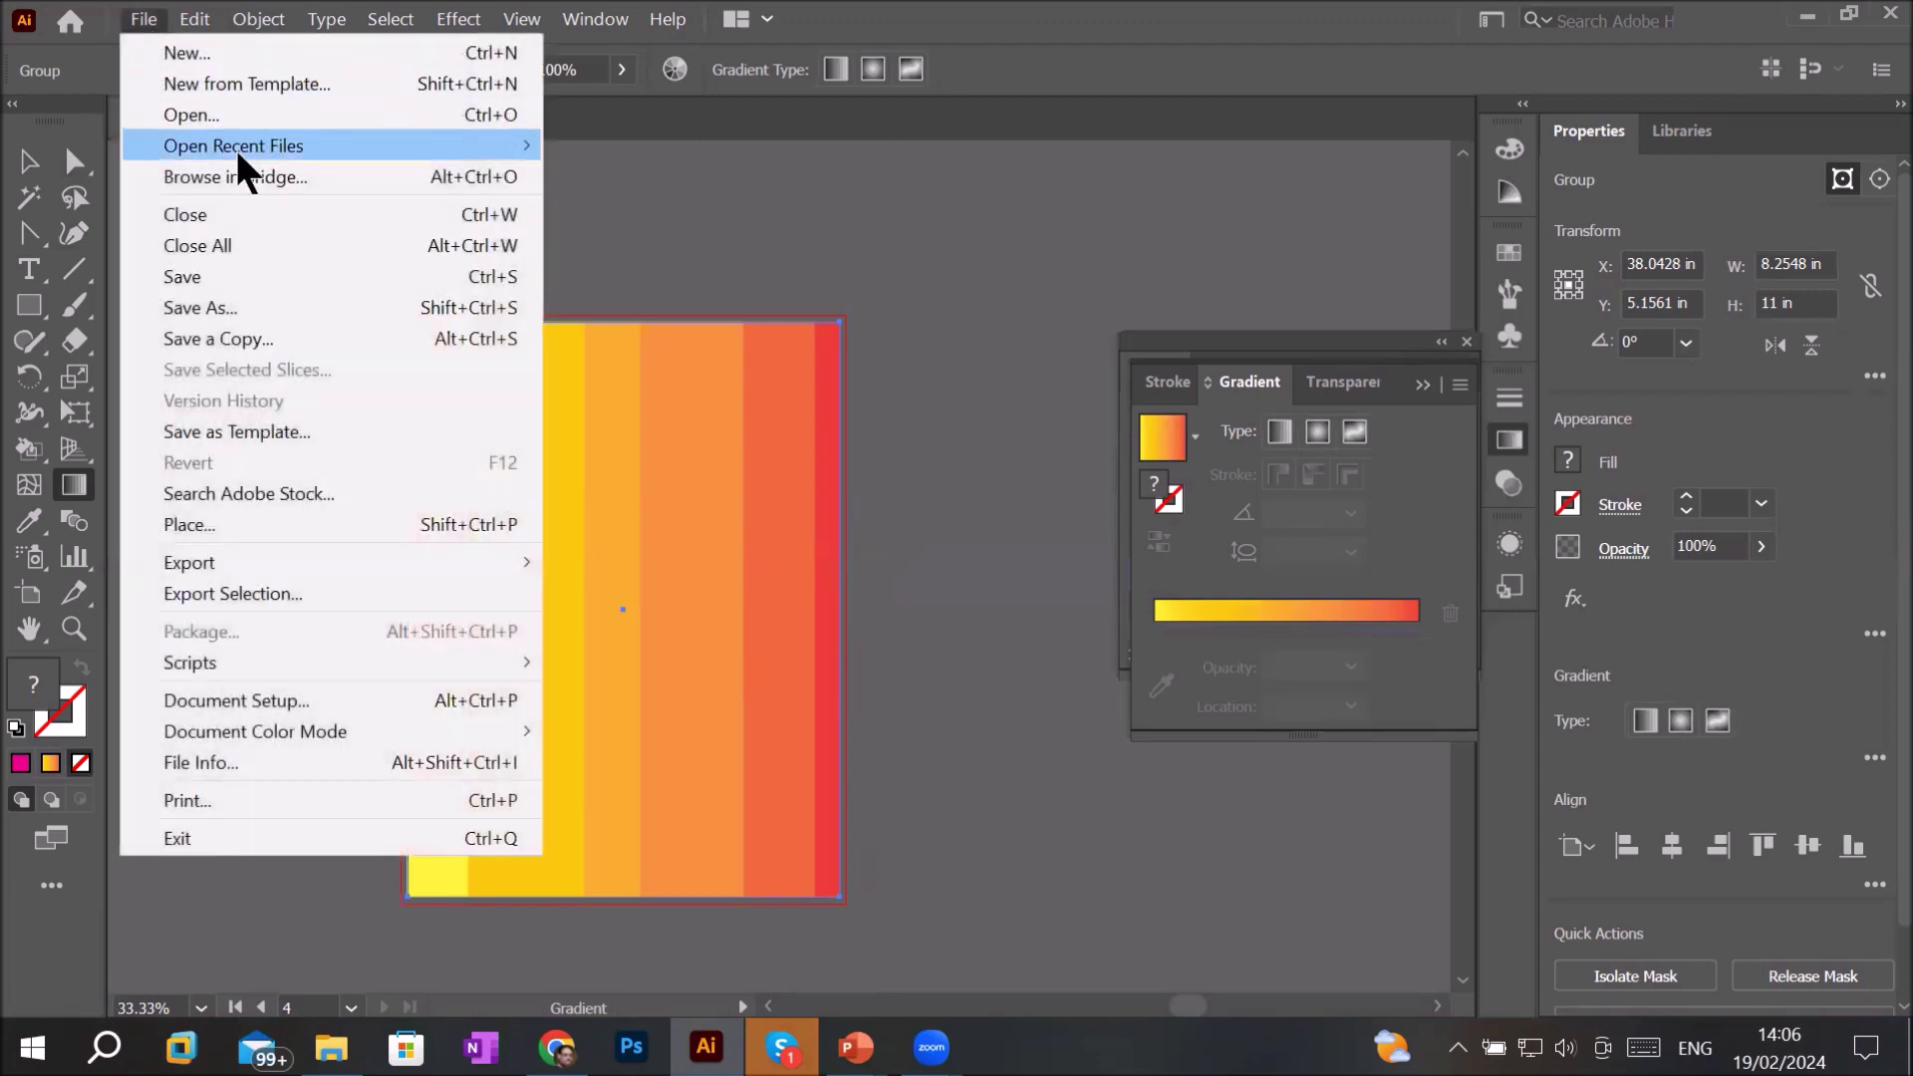
left_click(229, 520)
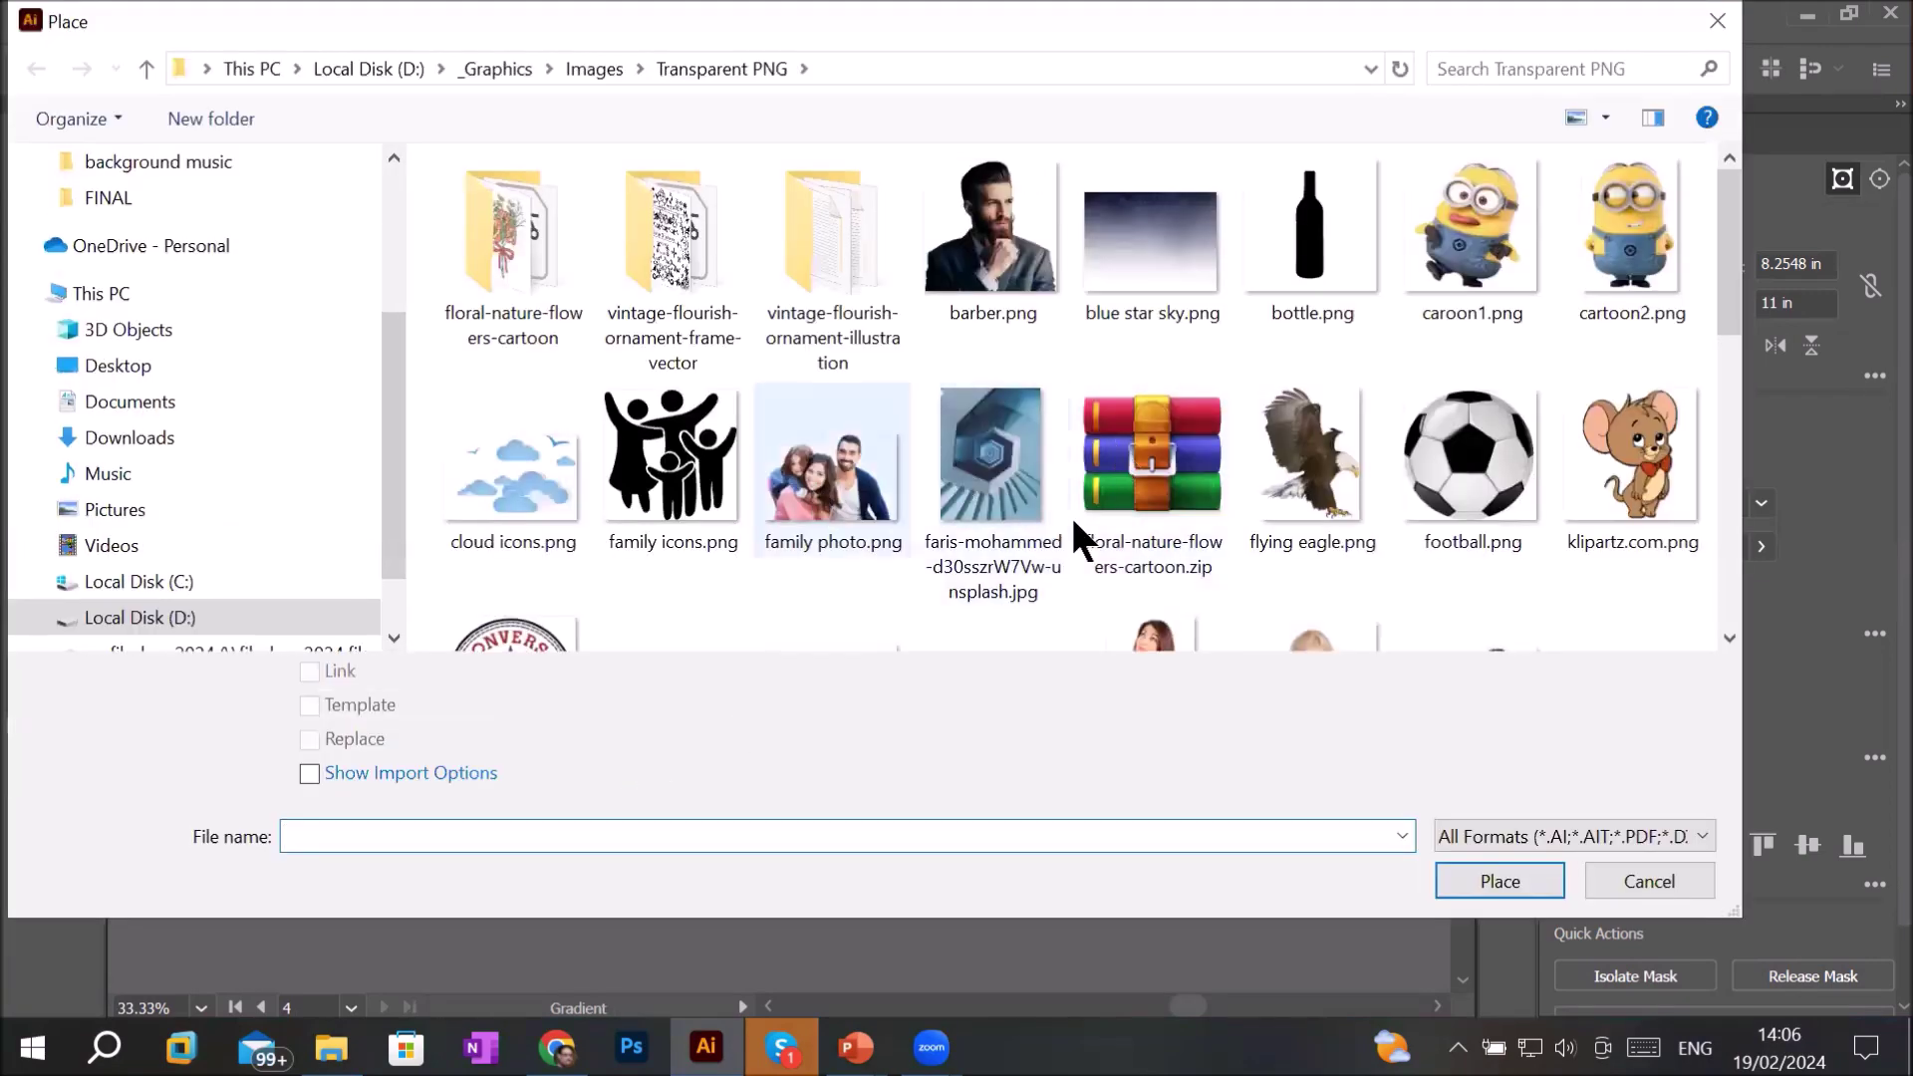
left_click(1338, 473)
double_click(1338, 473)
left_click_drag(487, 440, 745, 715)
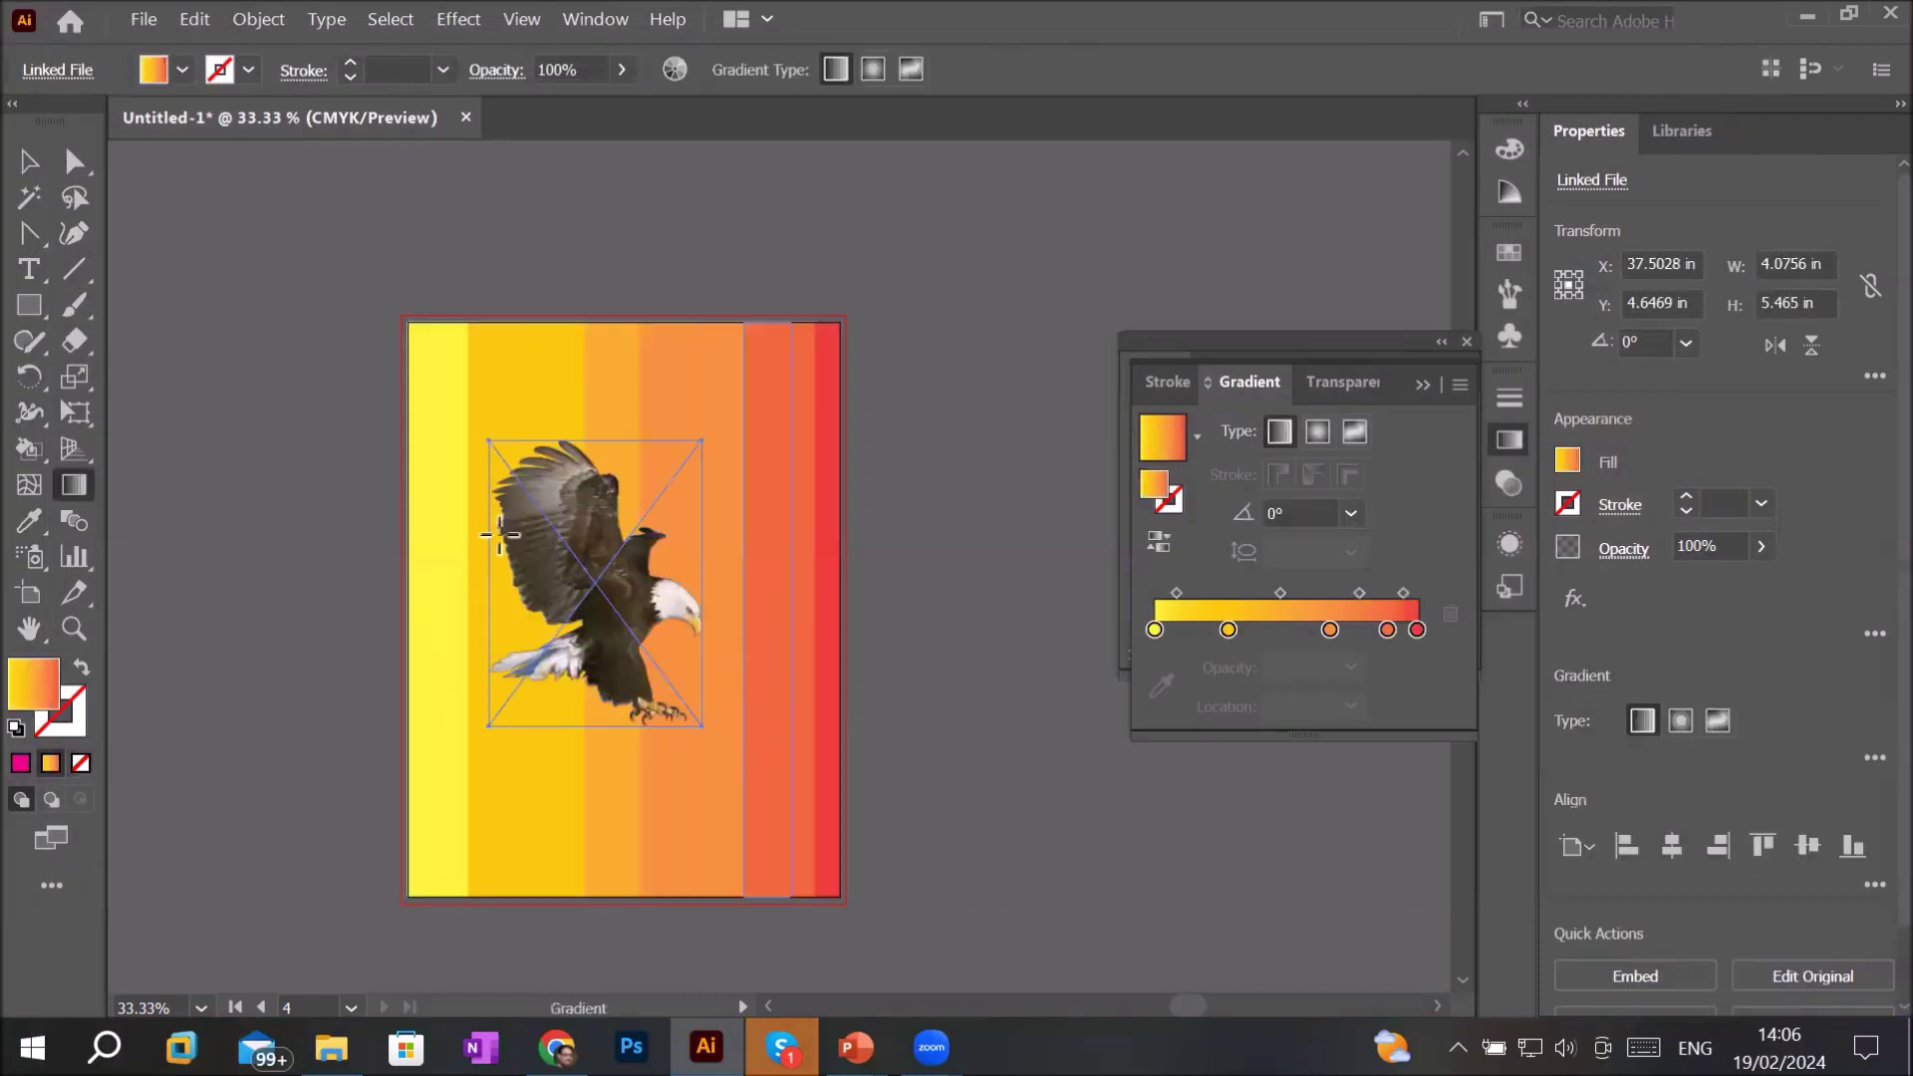
- Shift the eagle image right and select the colour-band group behind it
left_click(28, 162)
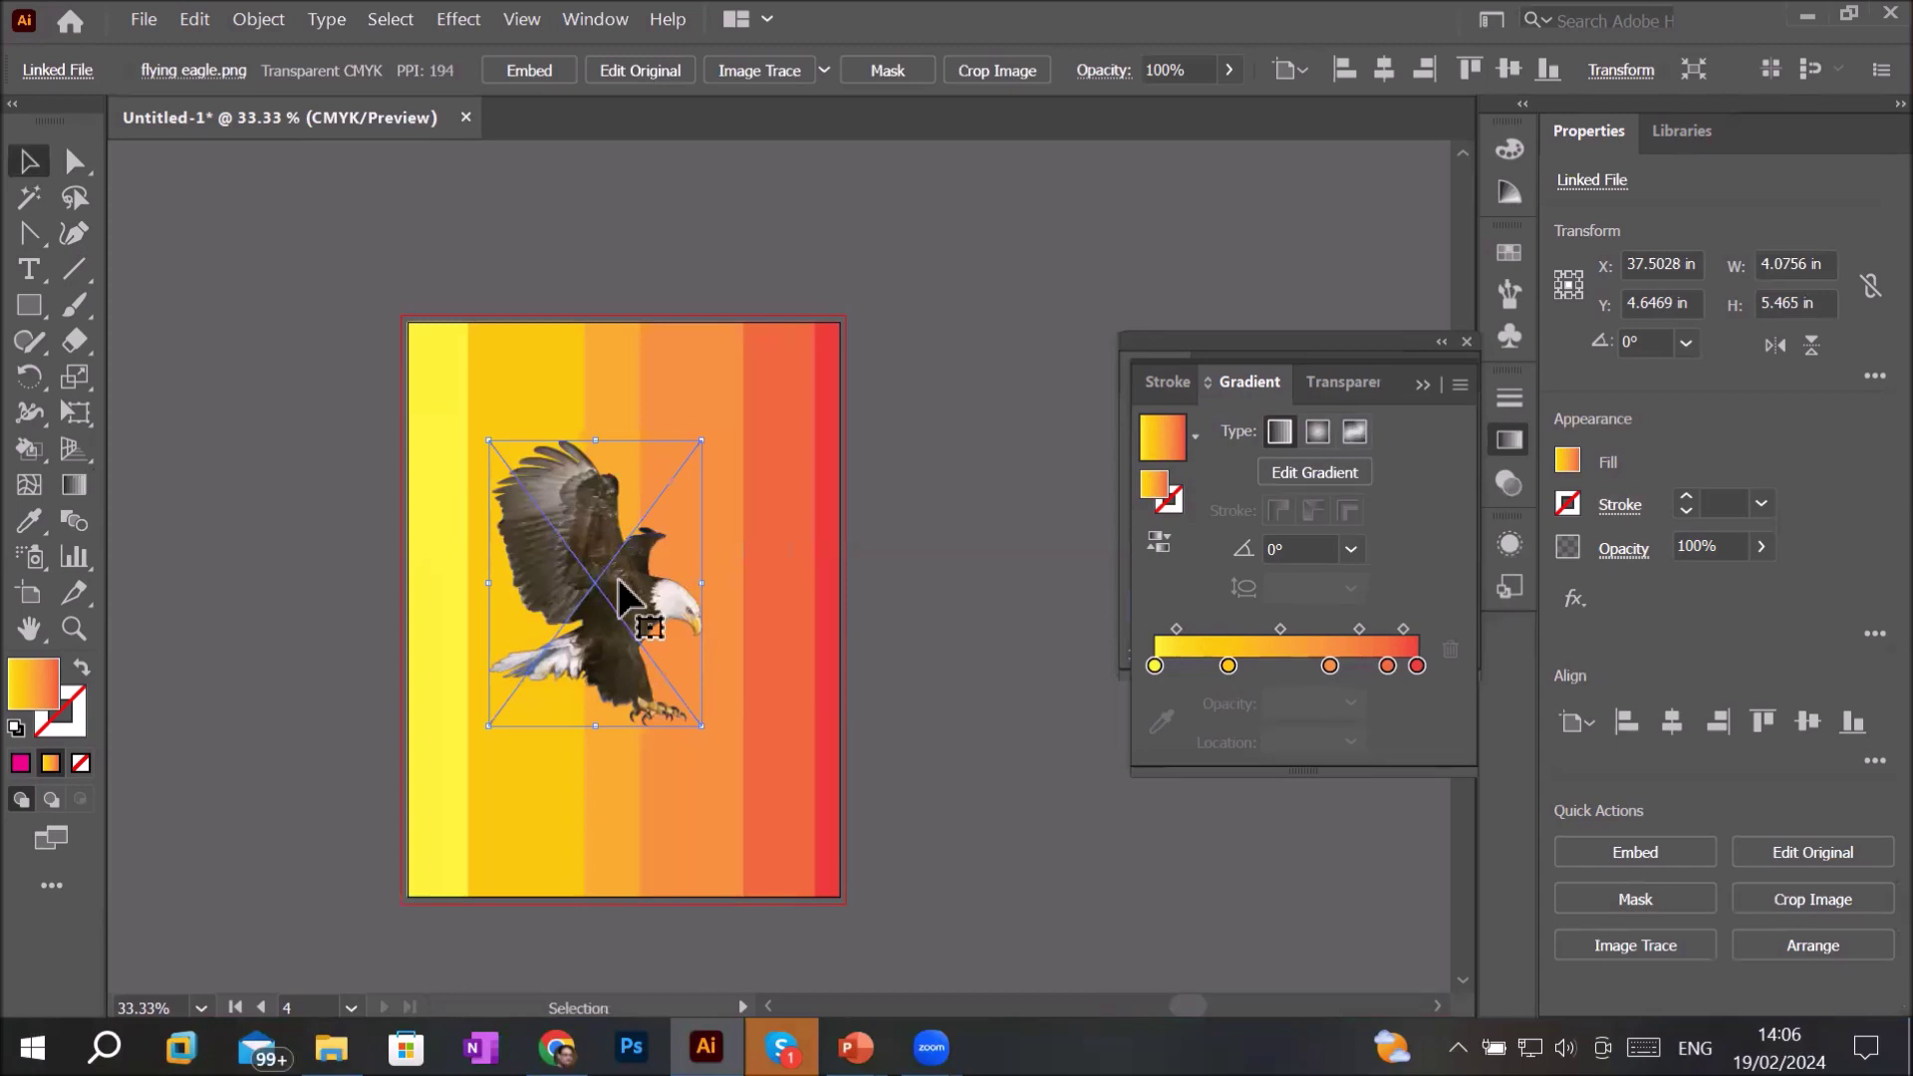
left_click_drag(628, 598, 670, 593)
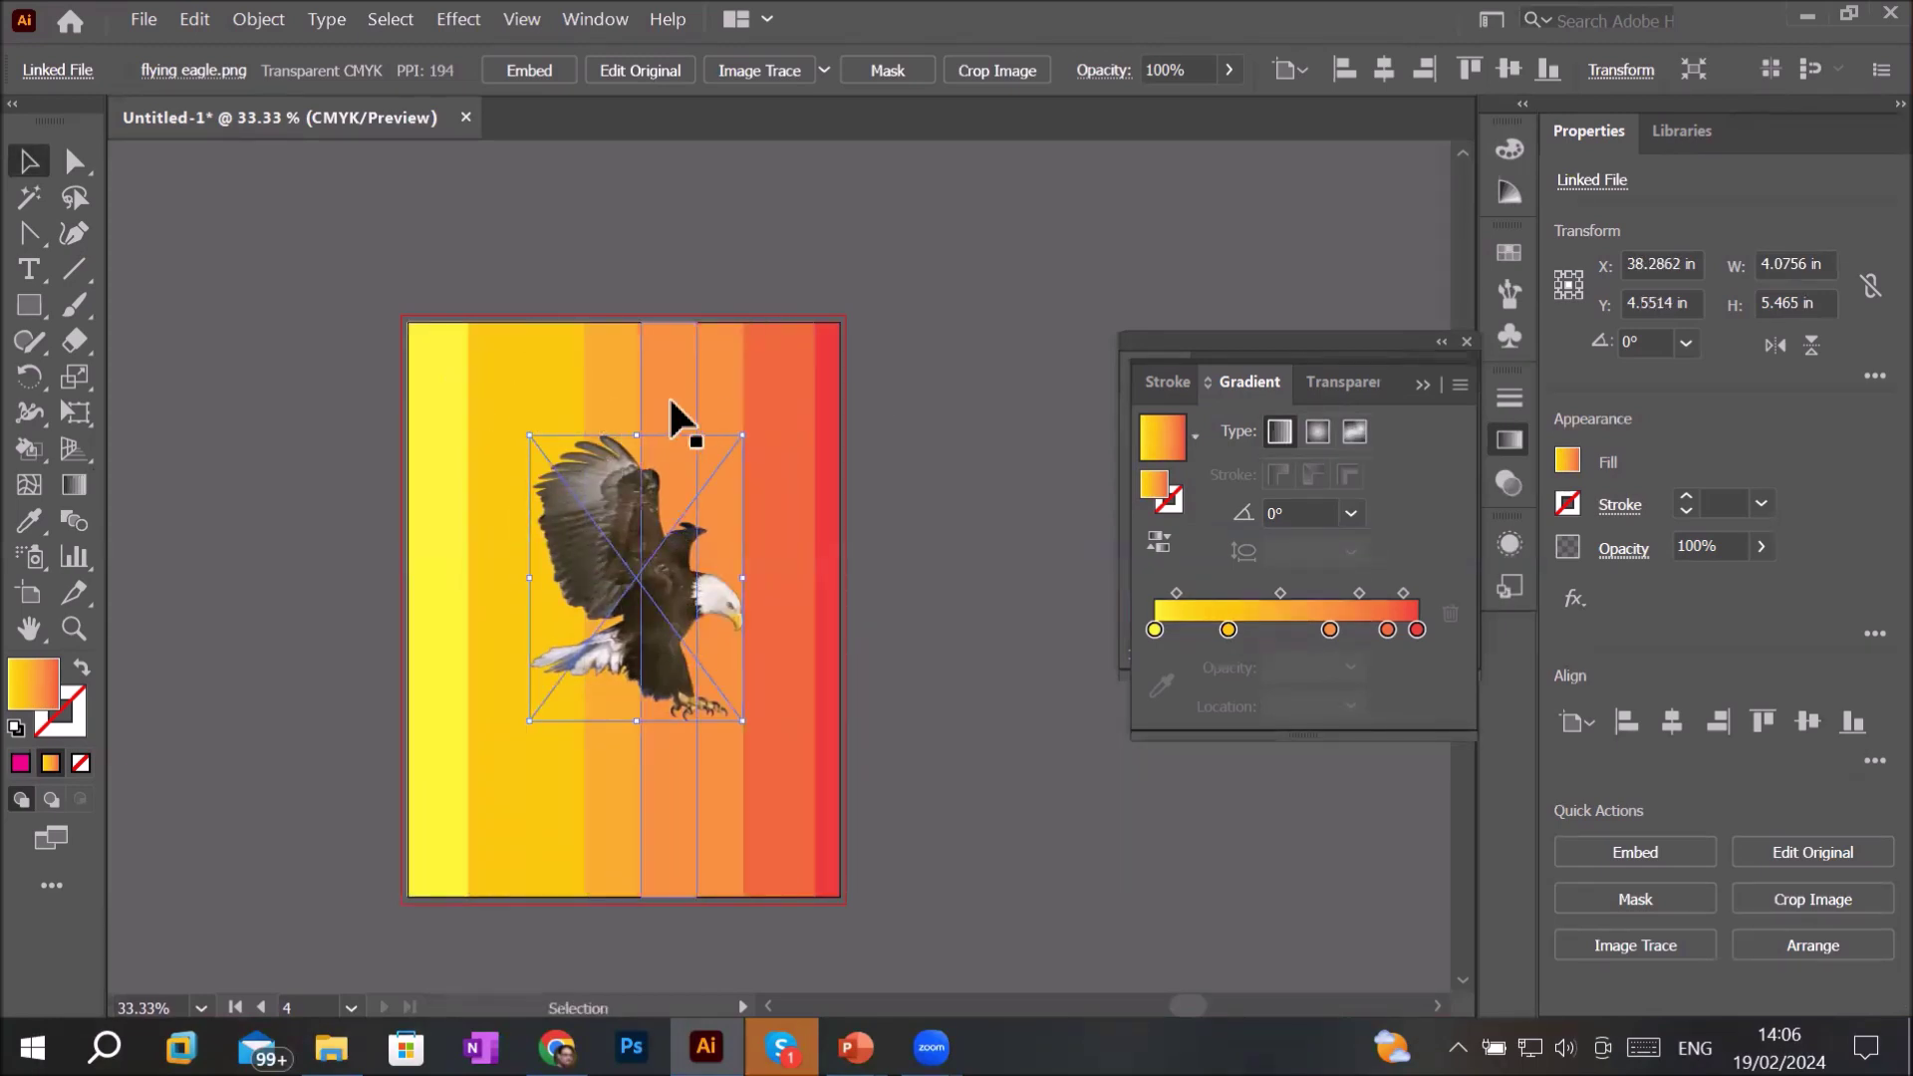
scroll(760, 440, "up", 1, "alt")
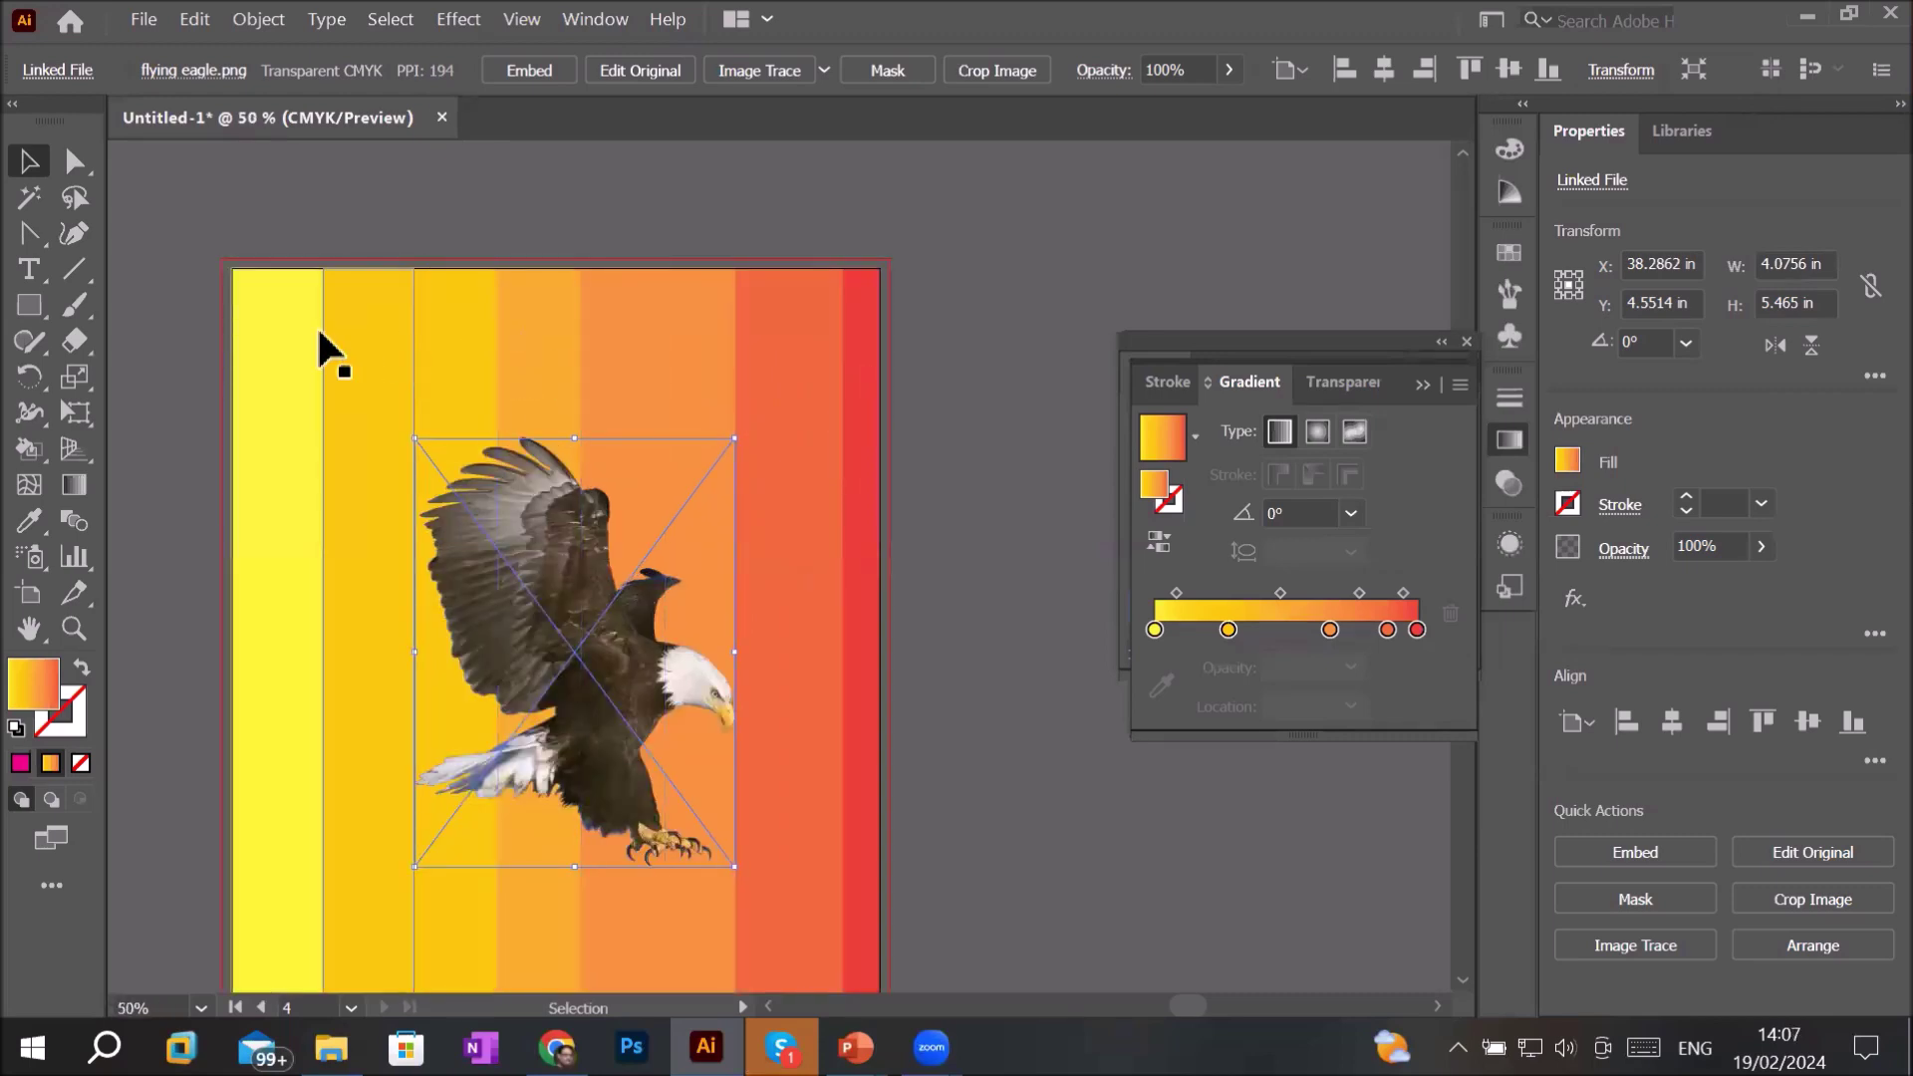
left_click(278, 339)
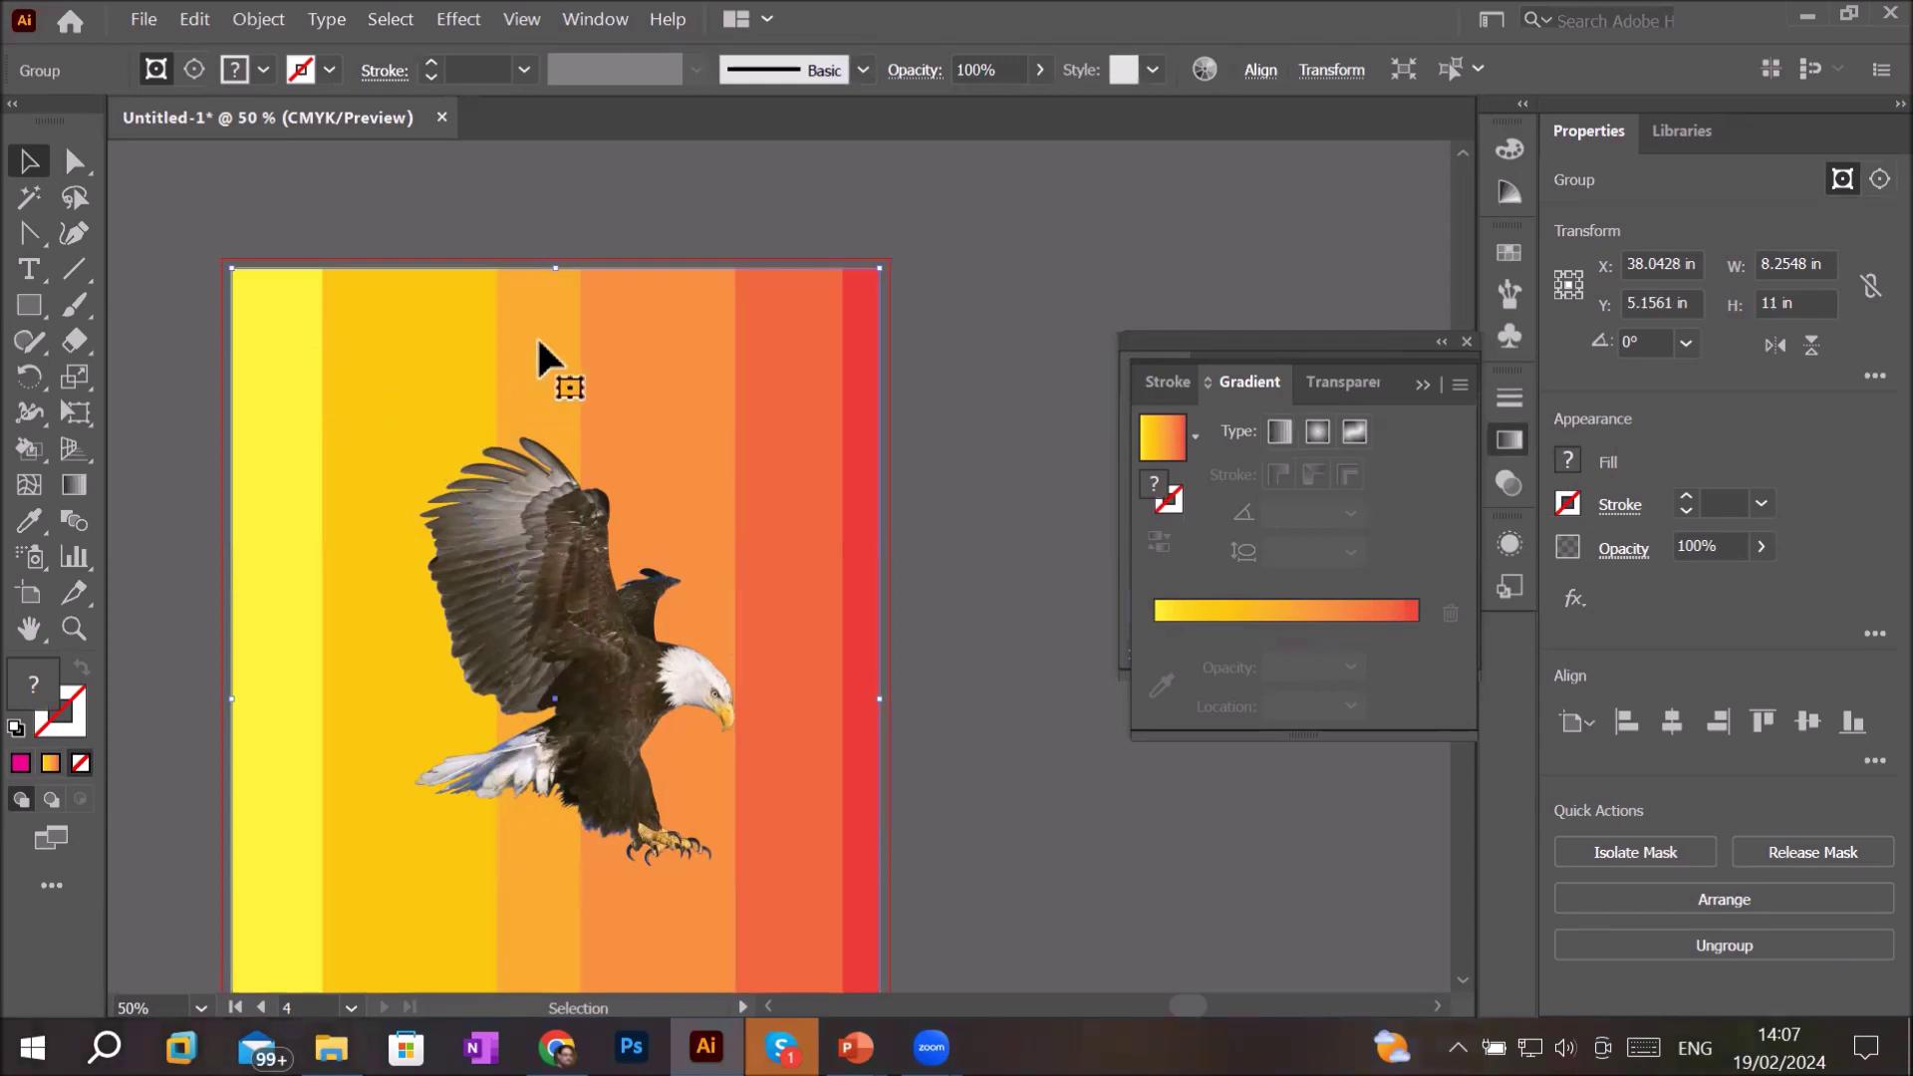
scroll(538, 341, "down", 1, "alt")
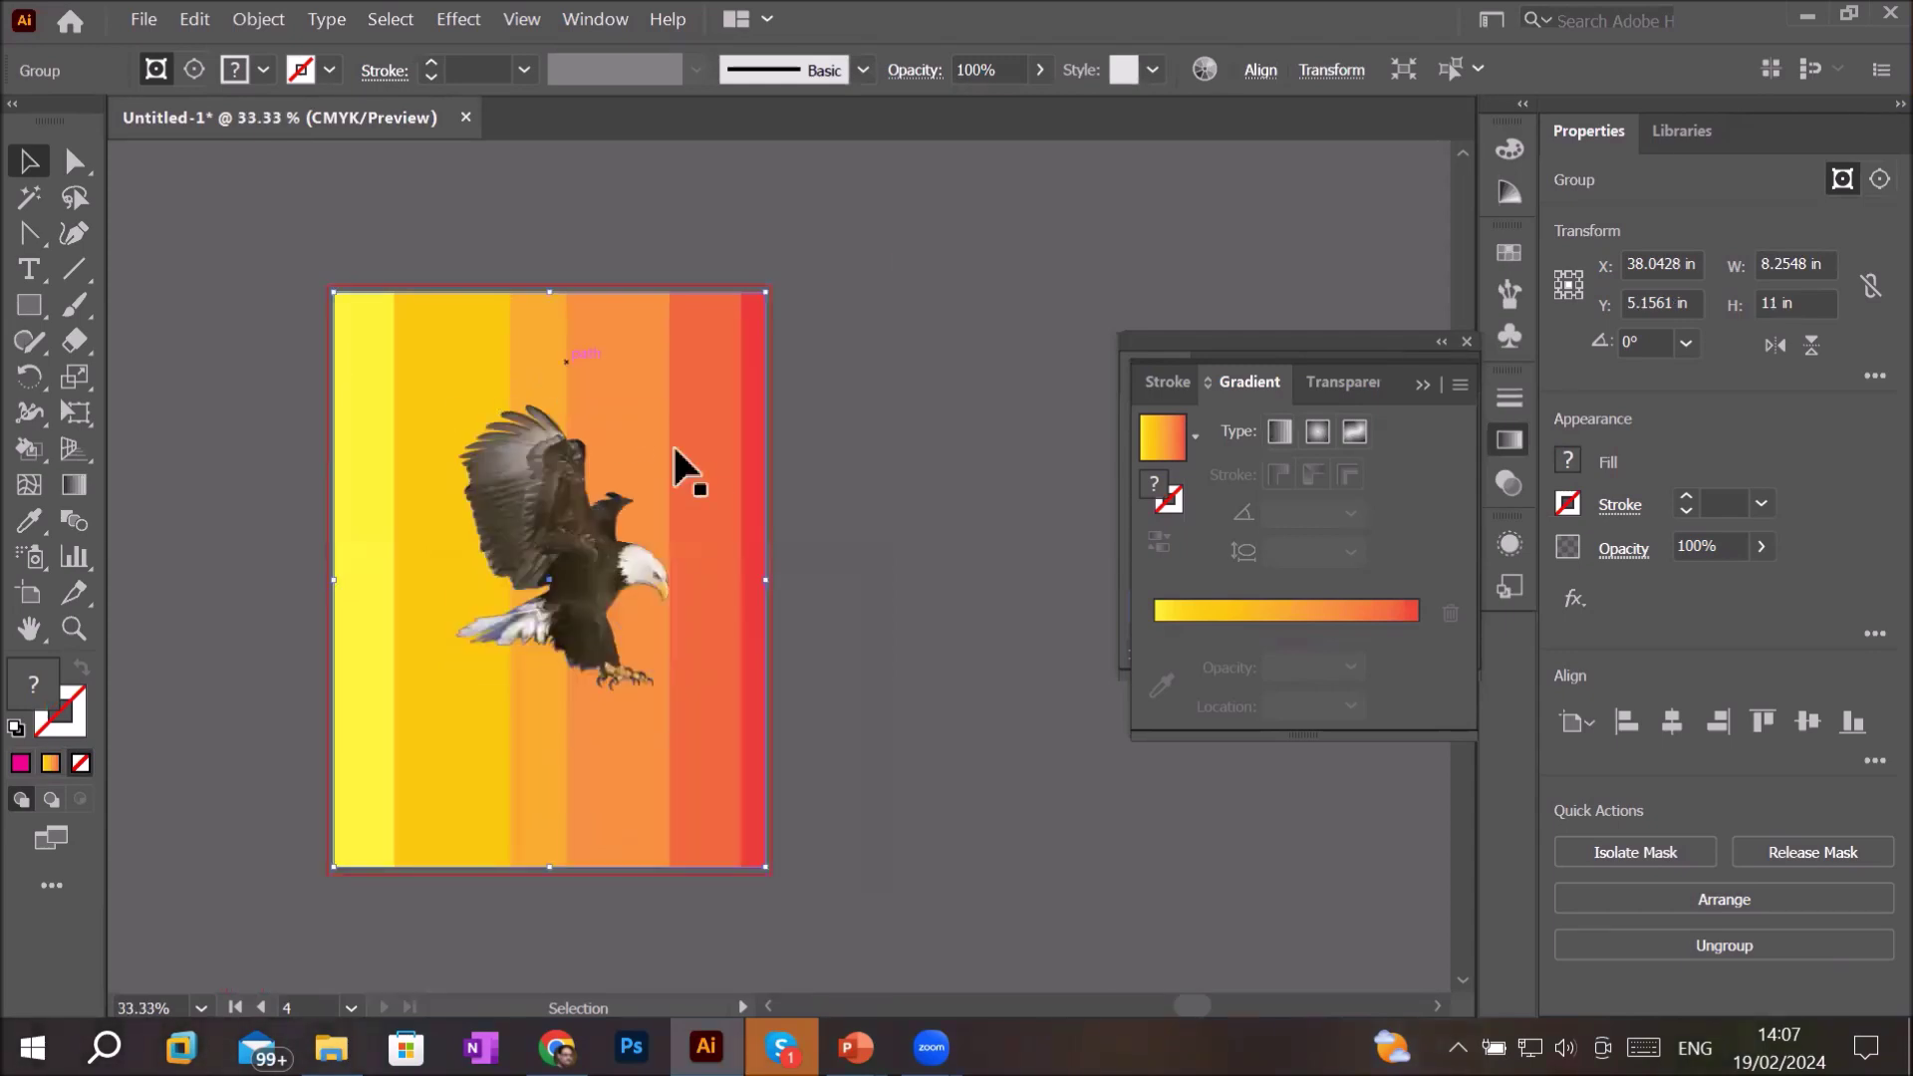
- Inside the band group, fill the second stripe red and the fourth stripe dark blue
double_click(369, 309)
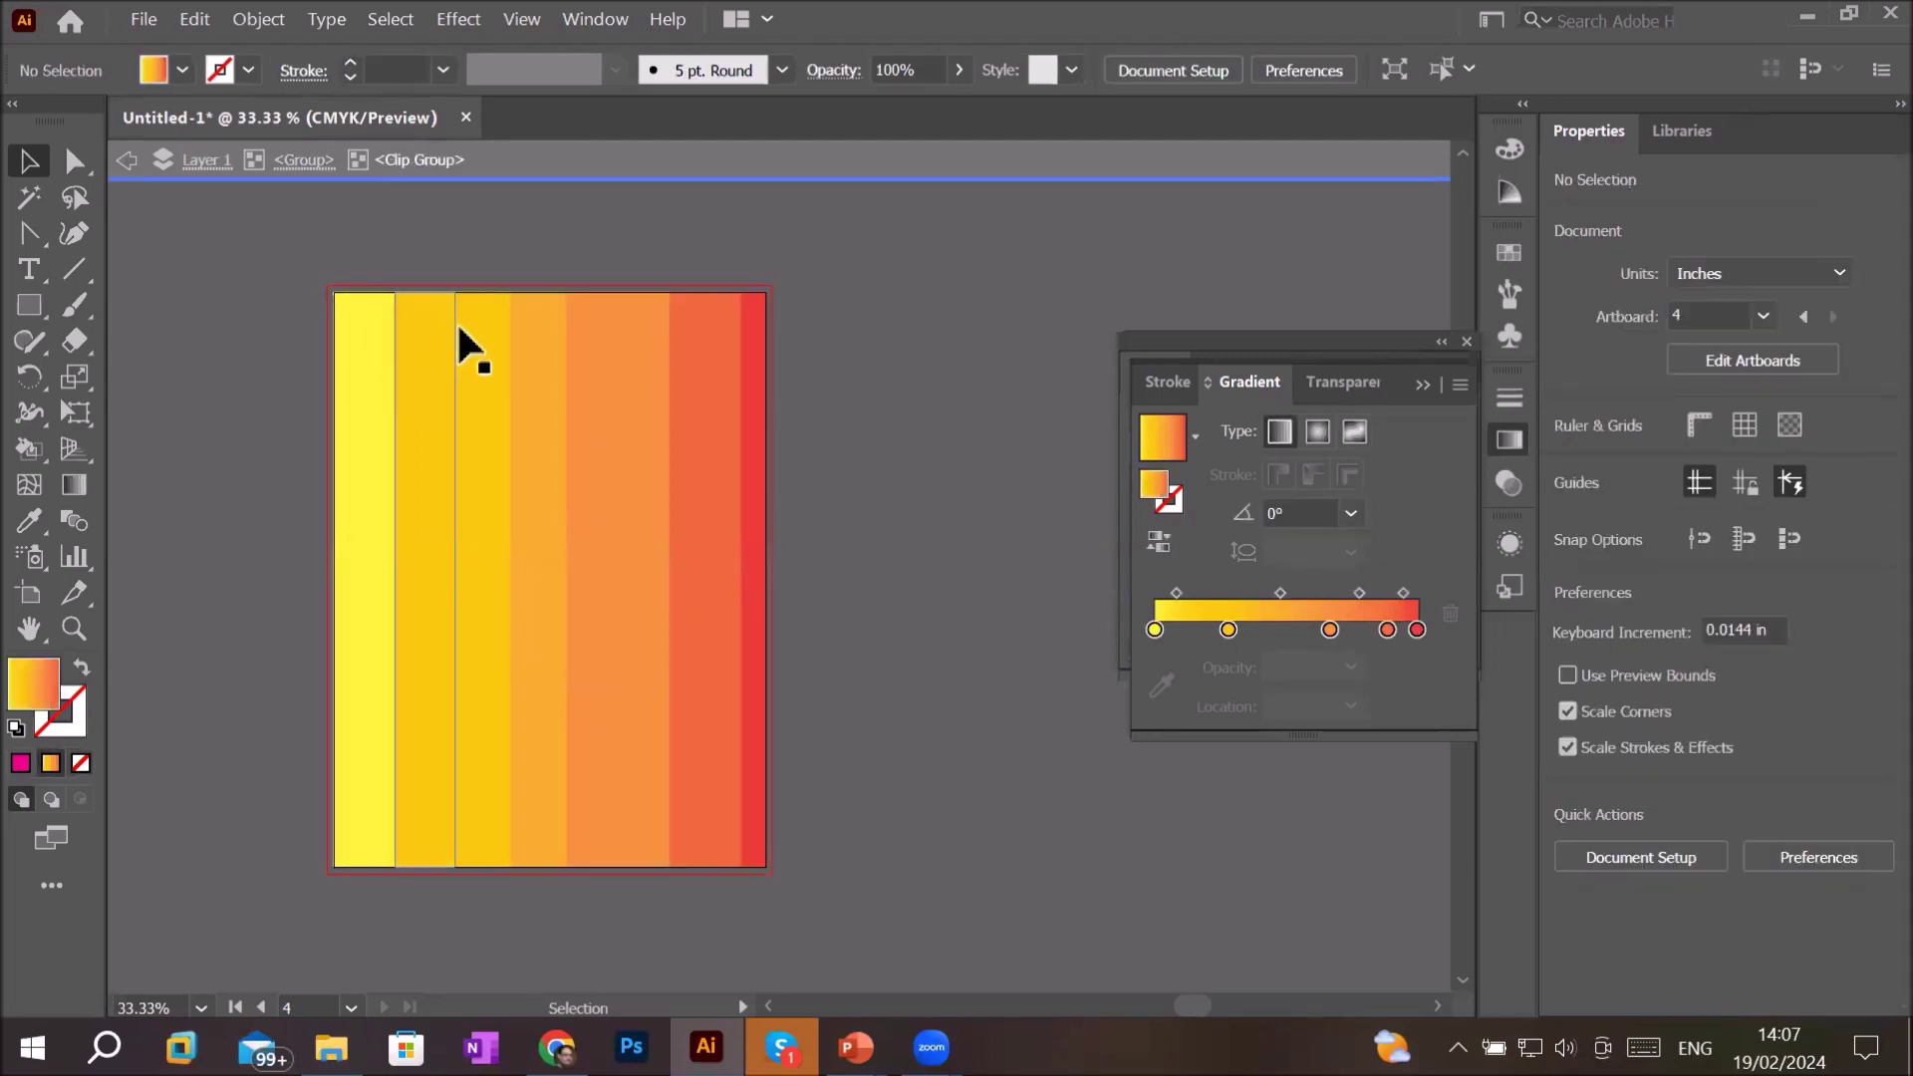
left_click(436, 330)
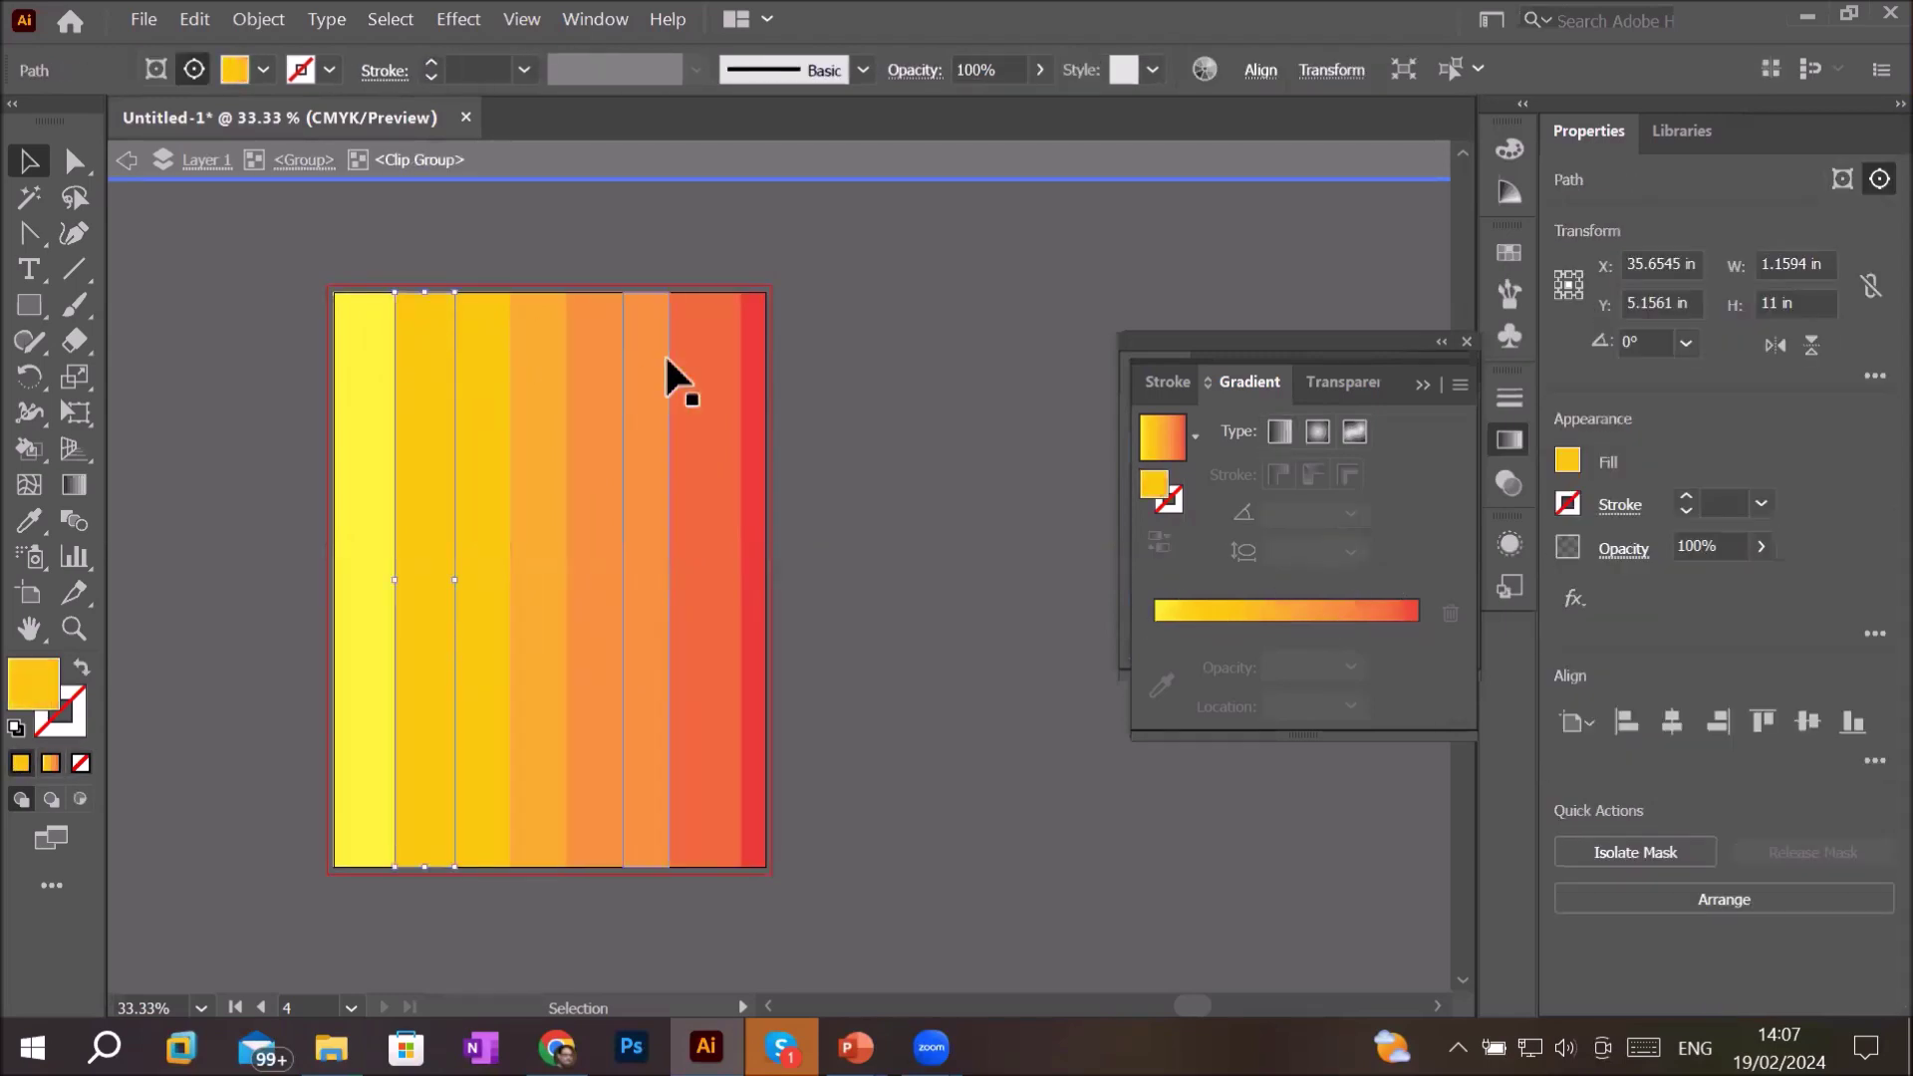
left_click(261, 70)
left_click(223, 120)
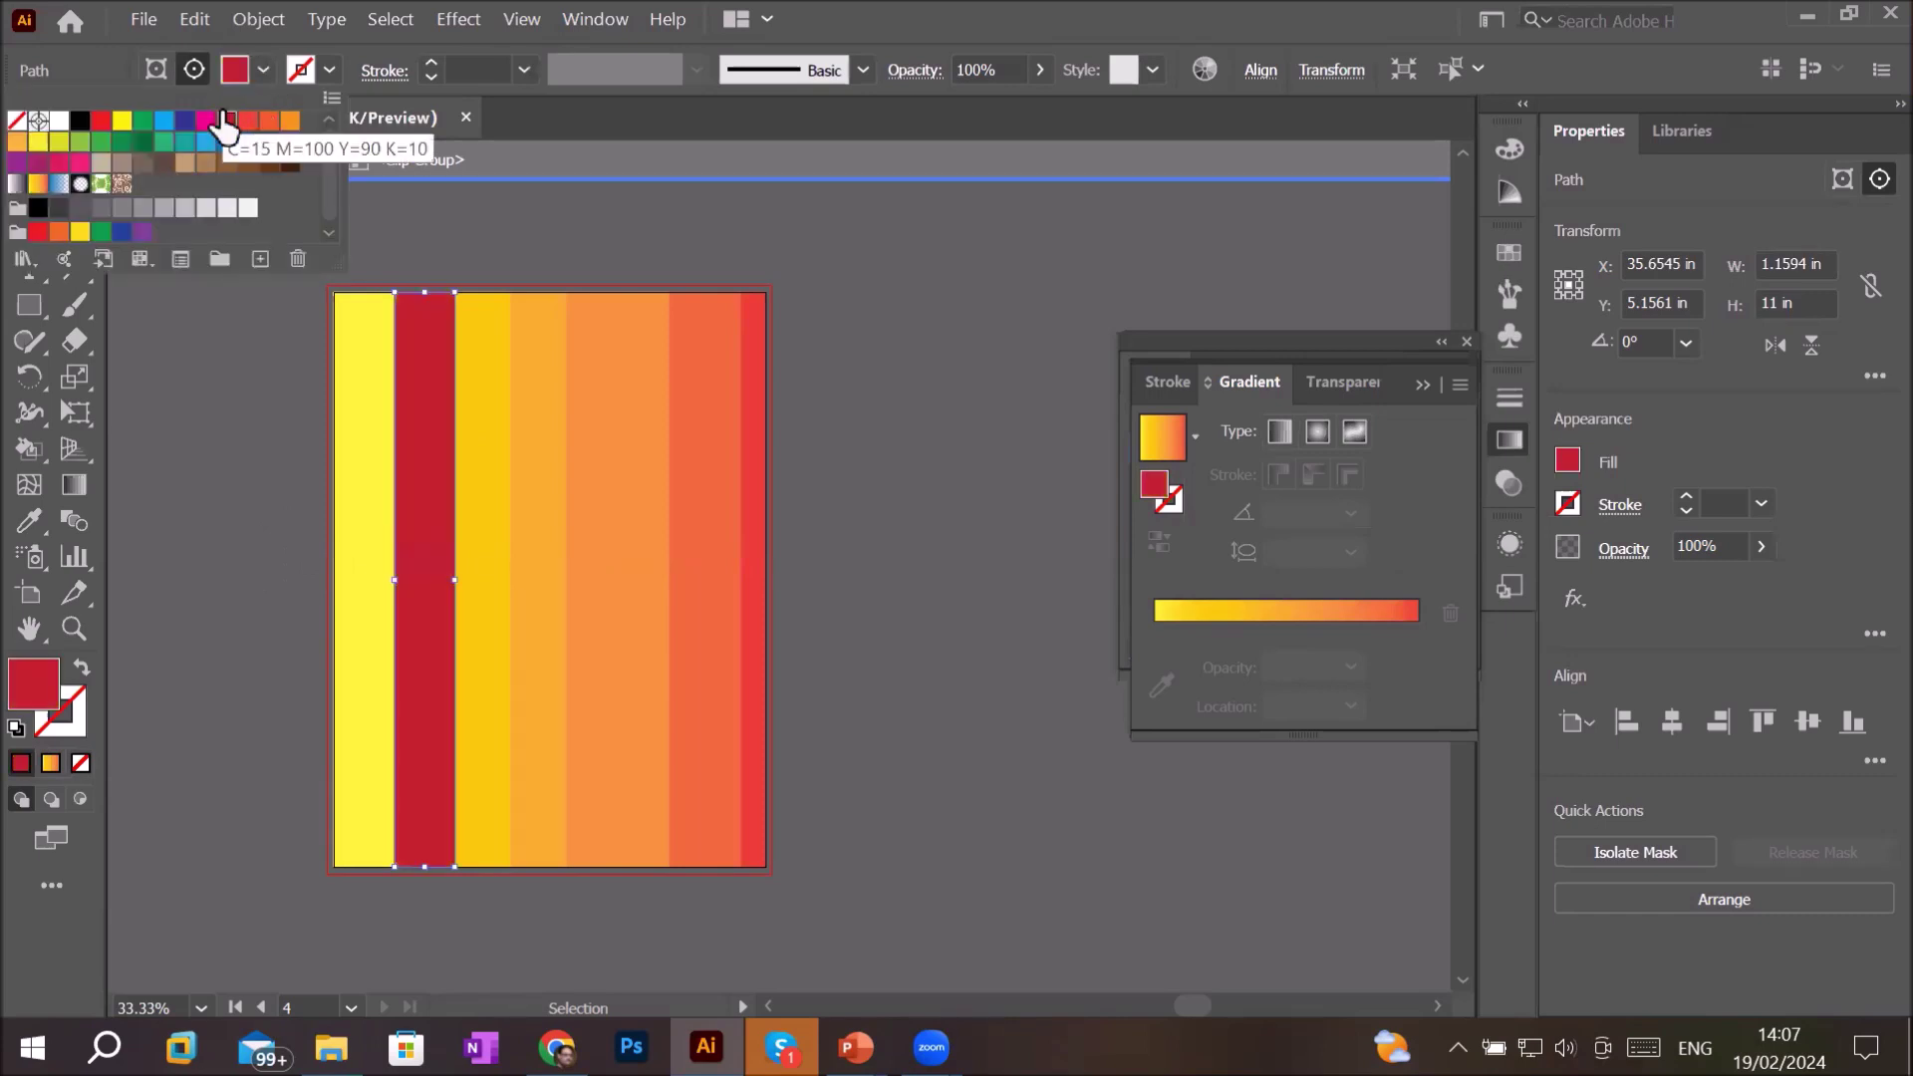
left_click(529, 310)
double_click(528, 310)
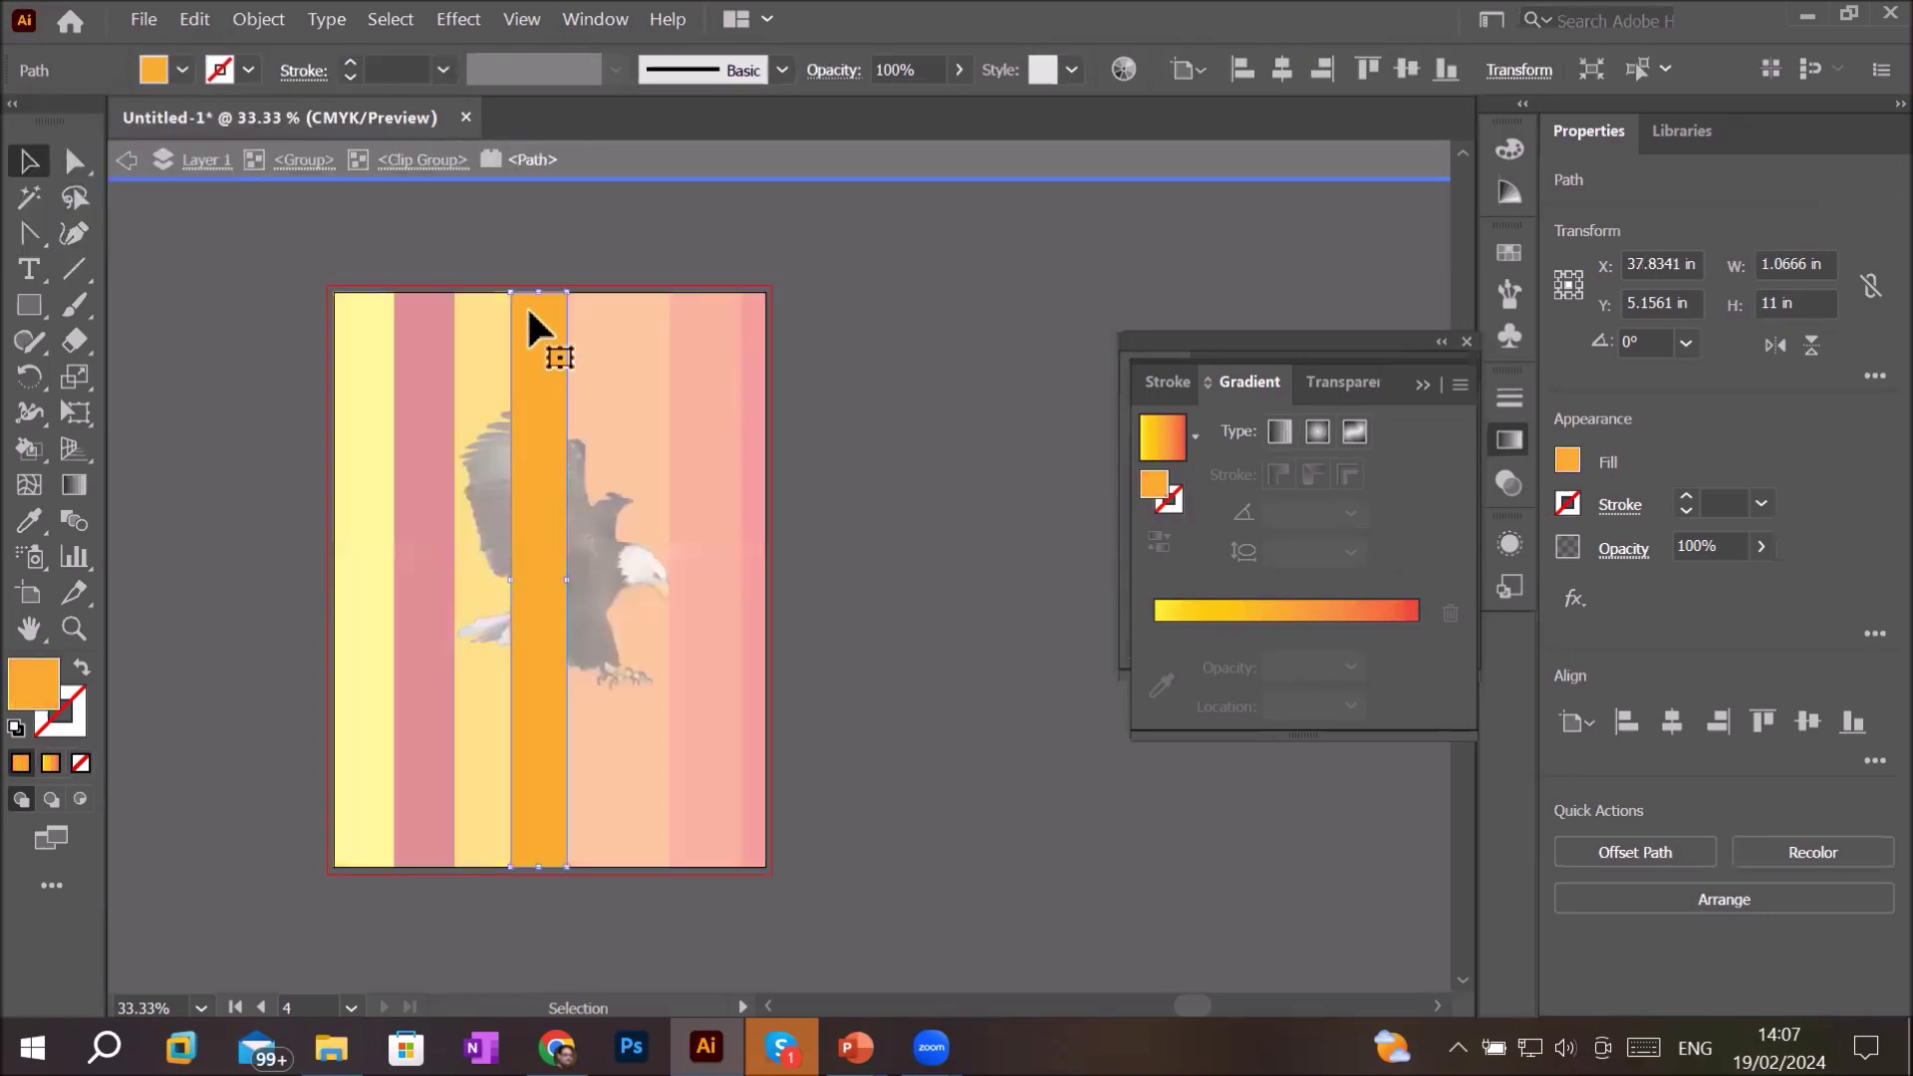
left_click(182, 69)
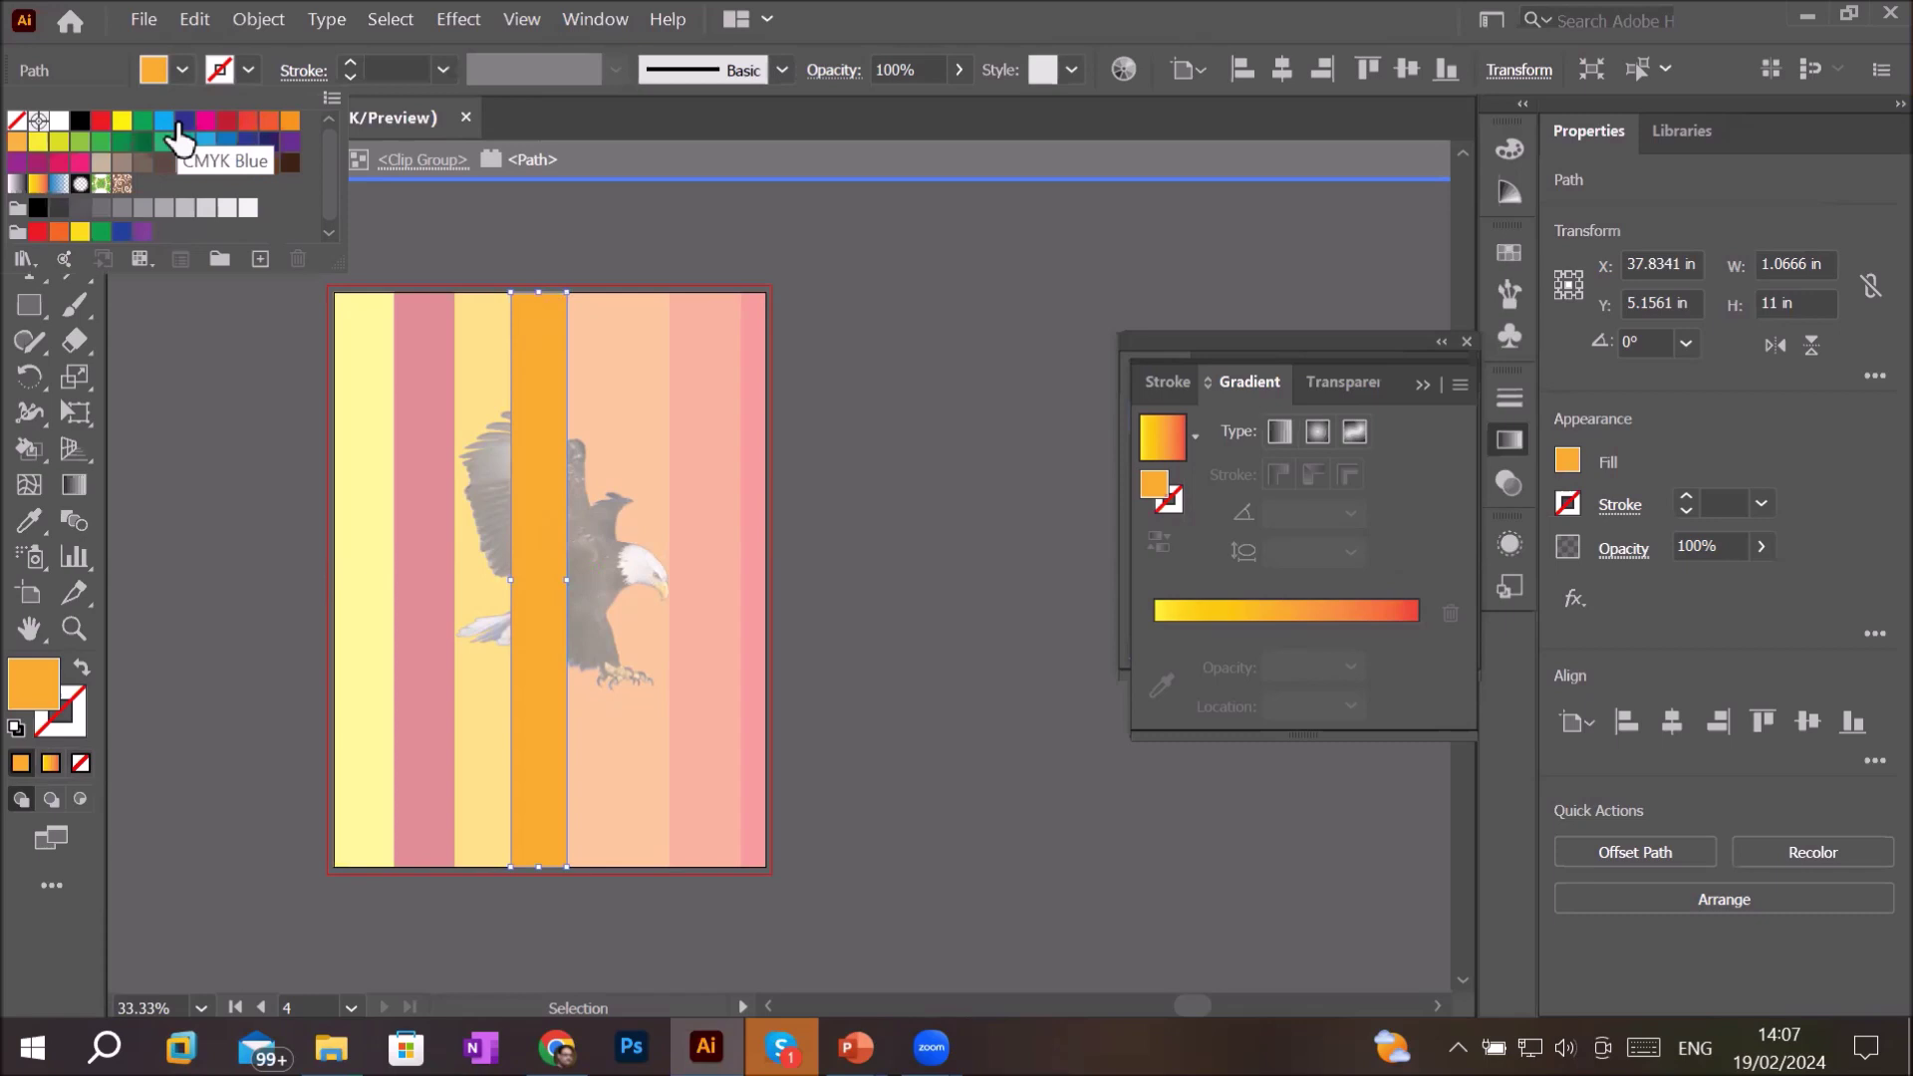
left_click(185, 121)
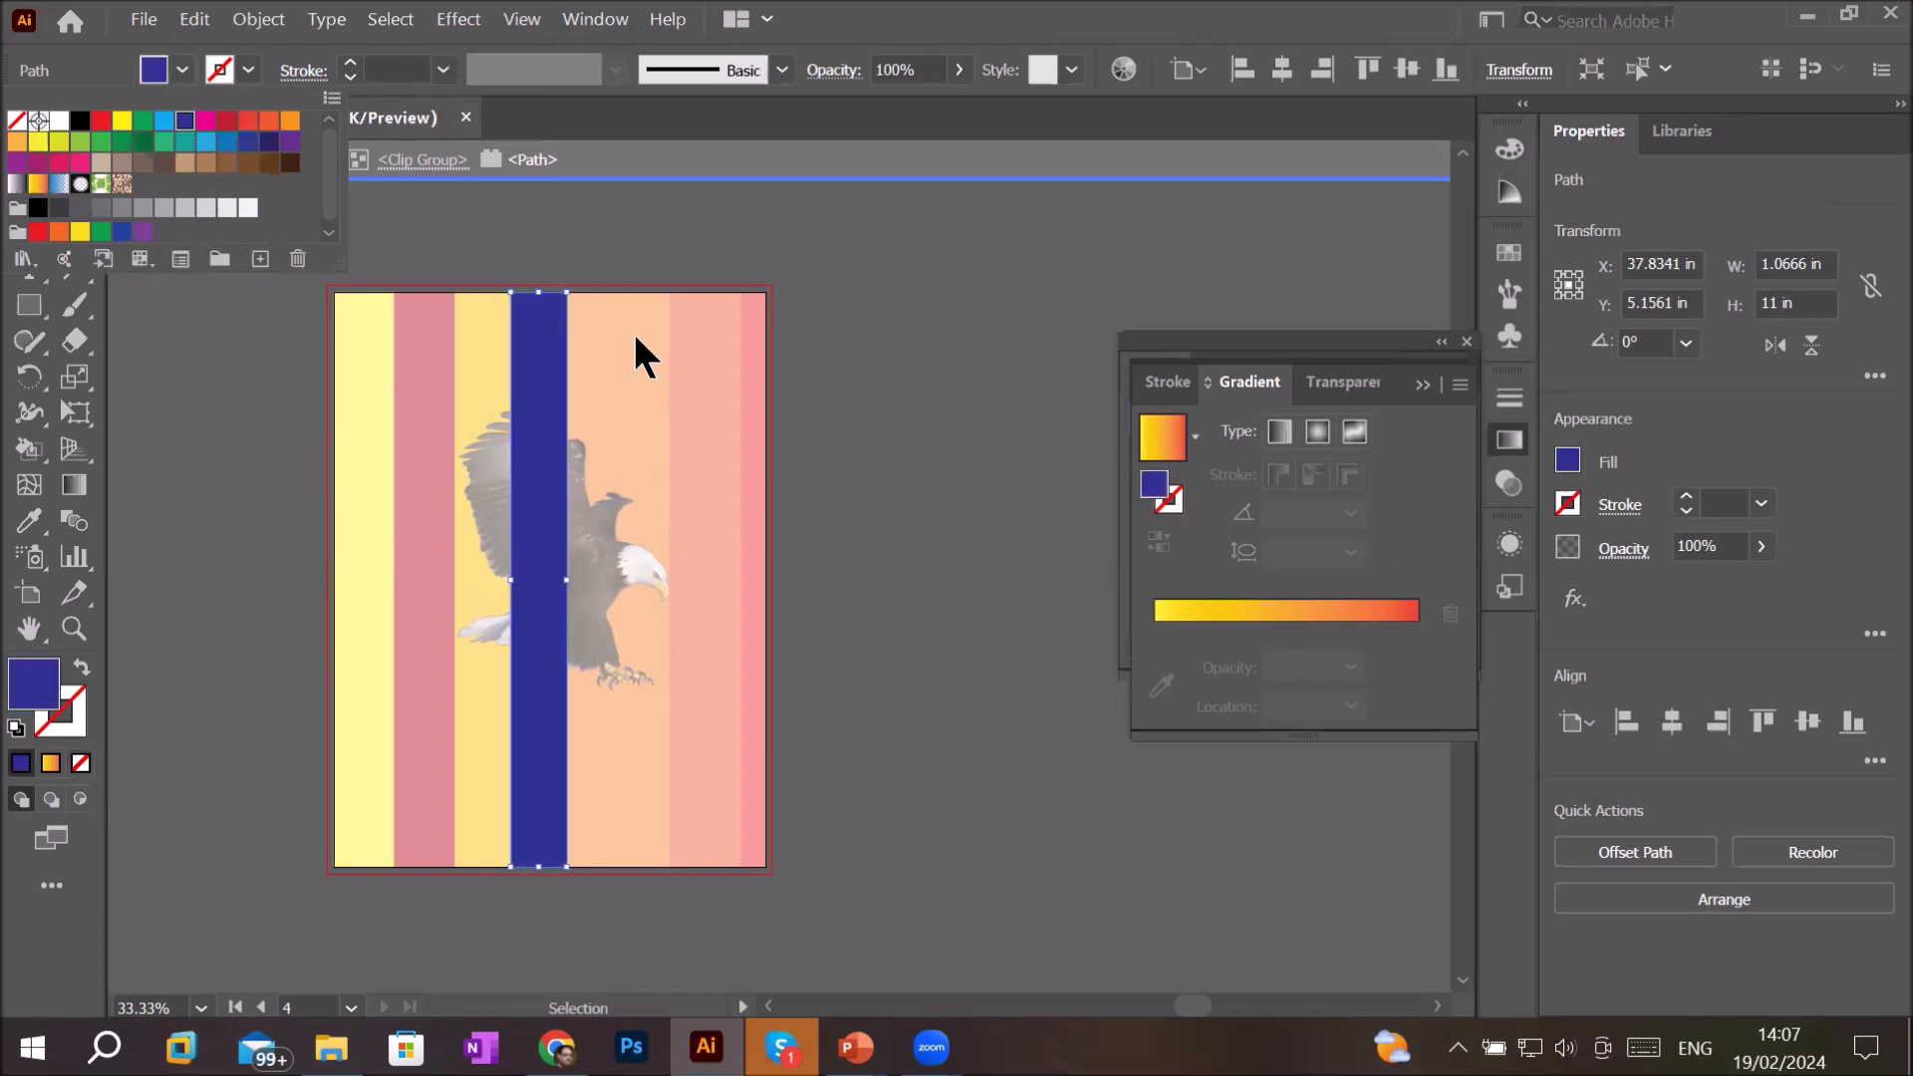
- Fill the sixth stripe bright blue and bring the Layers list into view
key("Escape")
key("Escape")
left_click(652, 351)
double_click(653, 350)
left_click(653, 350)
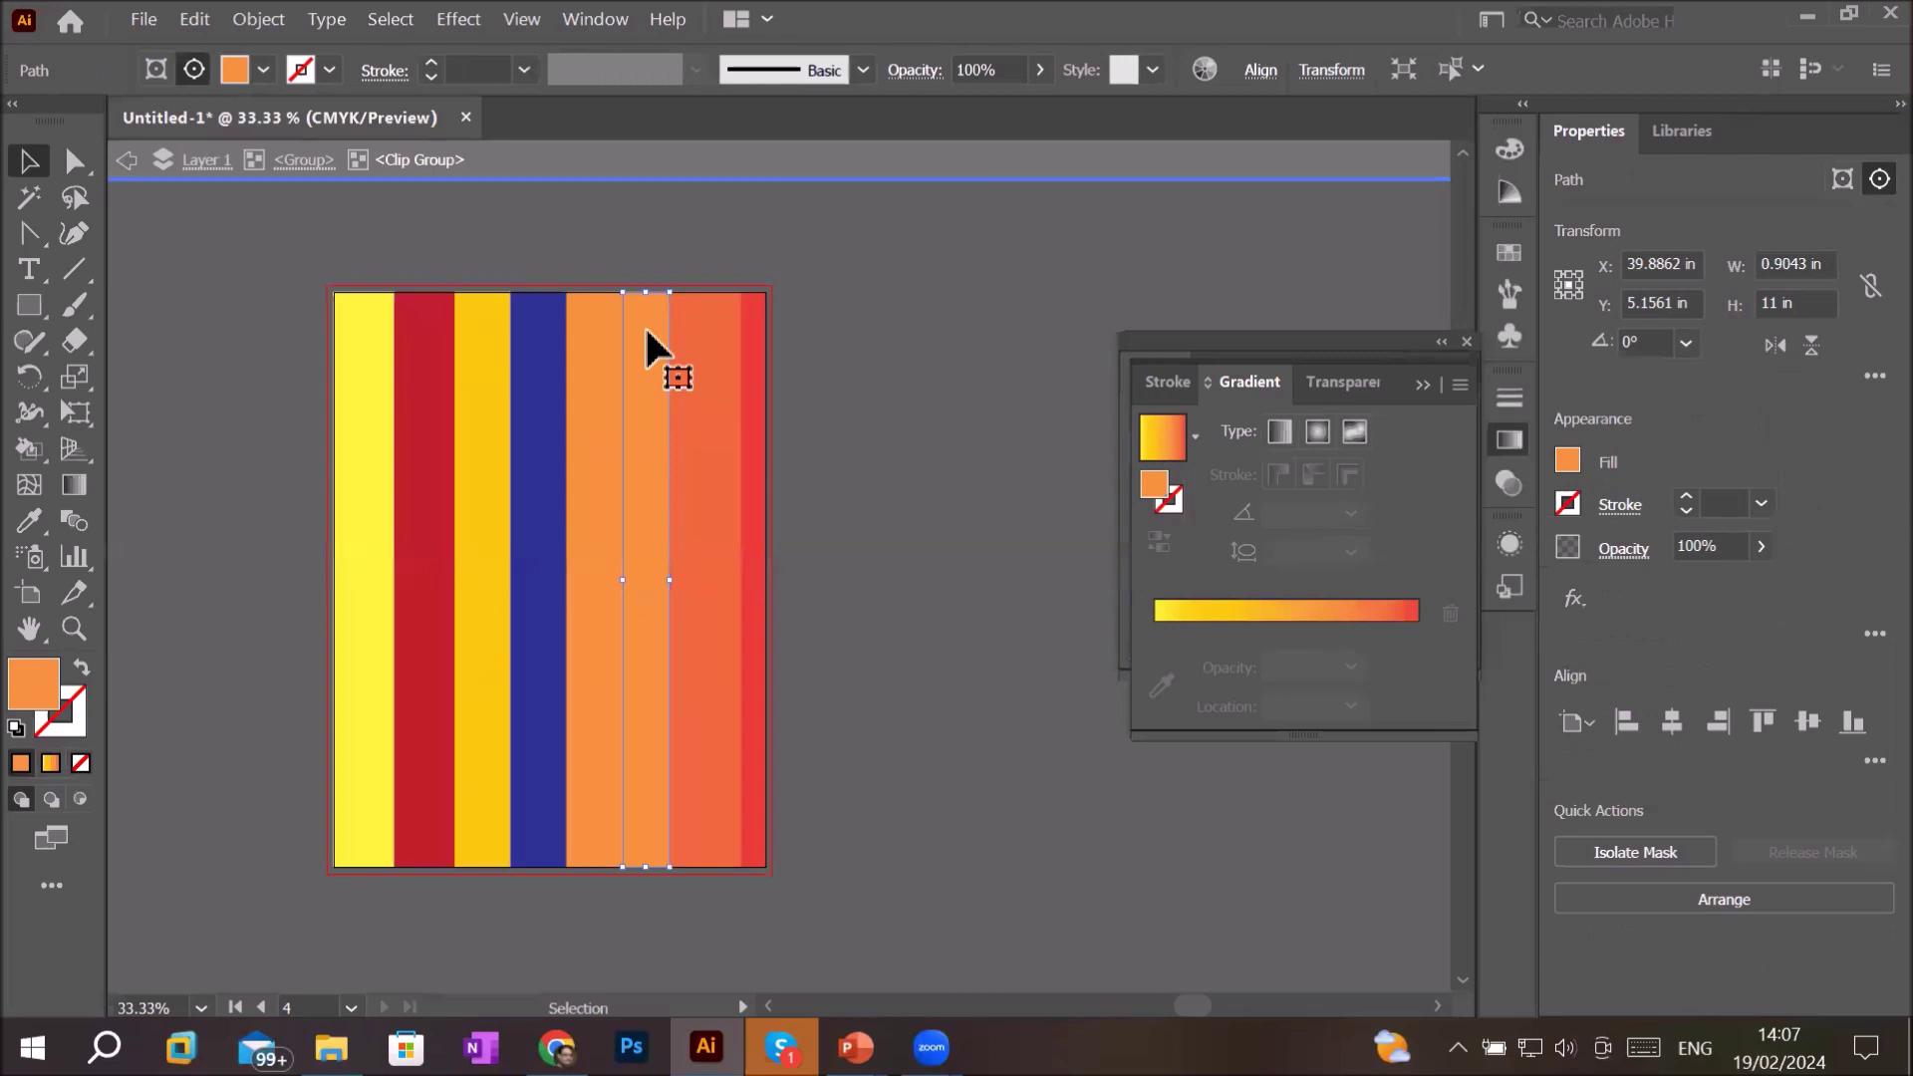
left_click(265, 67)
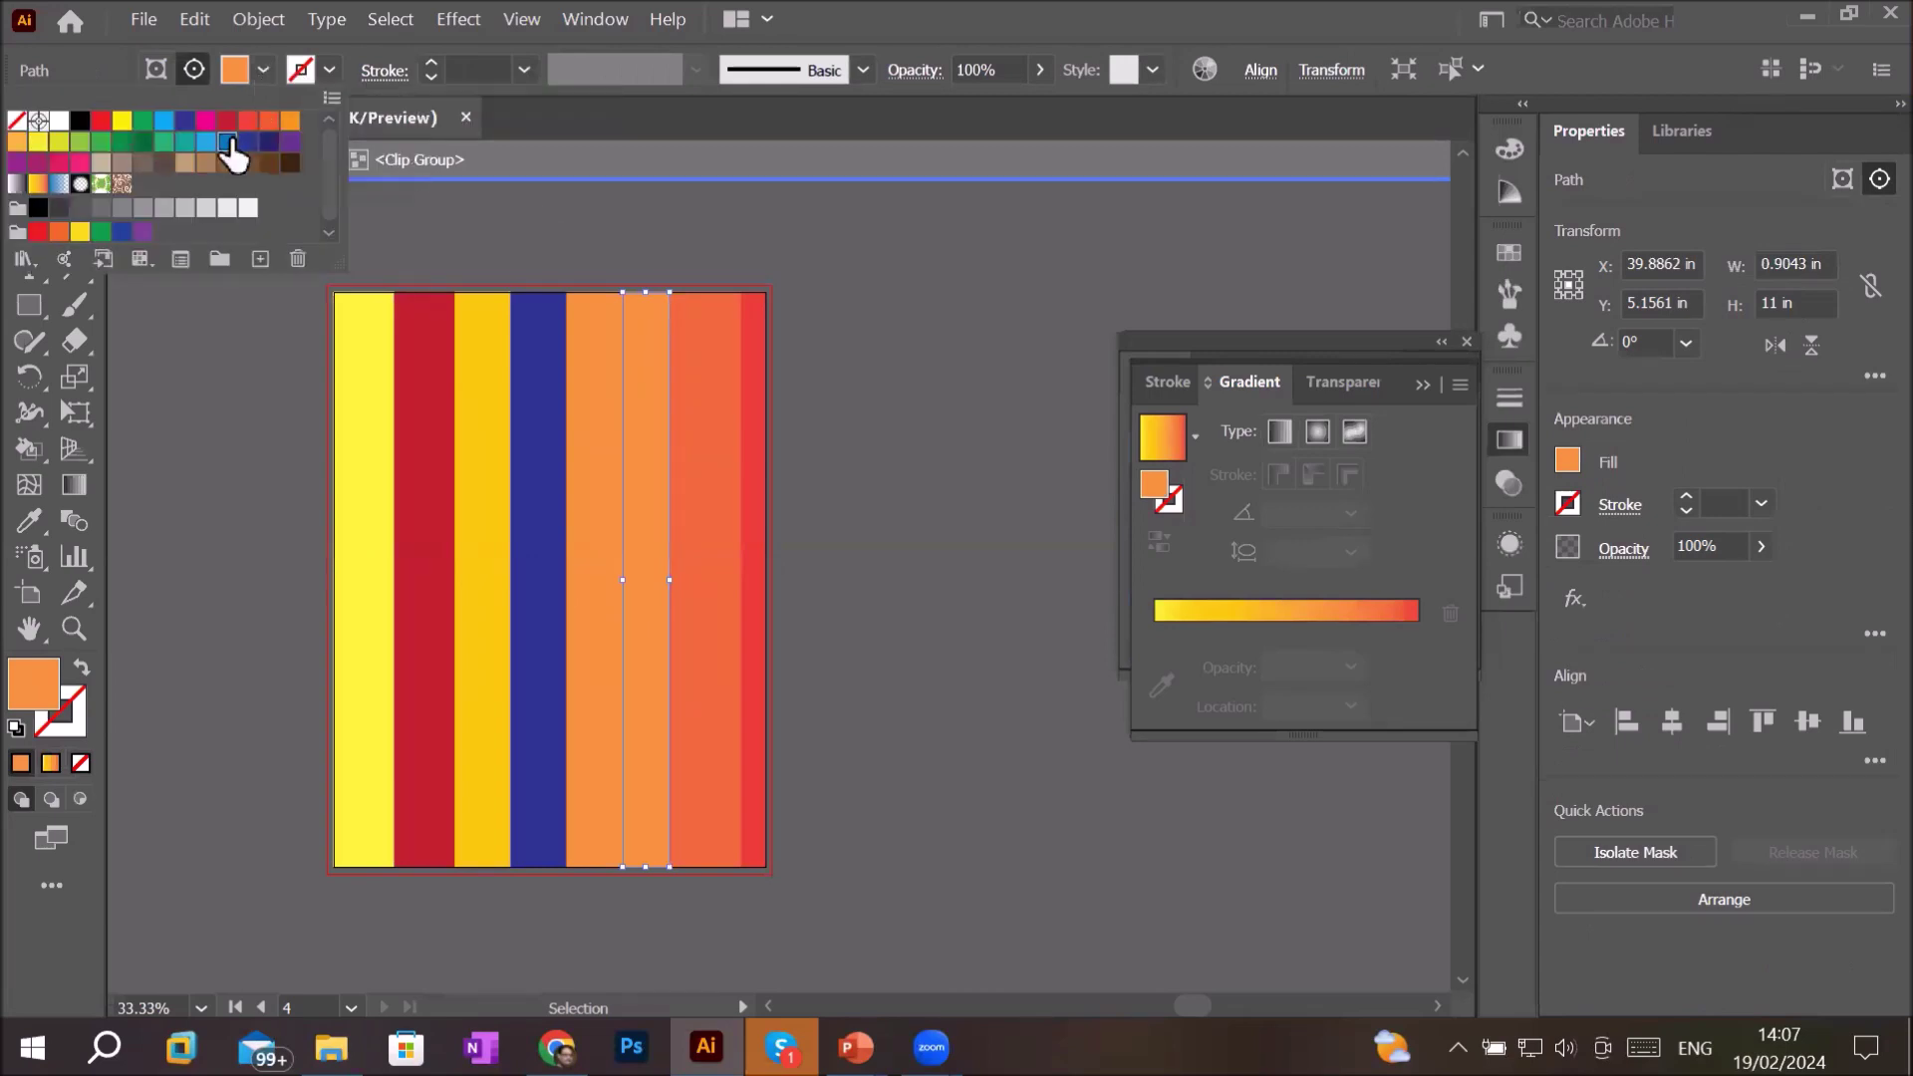
left_click(227, 141)
left_click(254, 524)
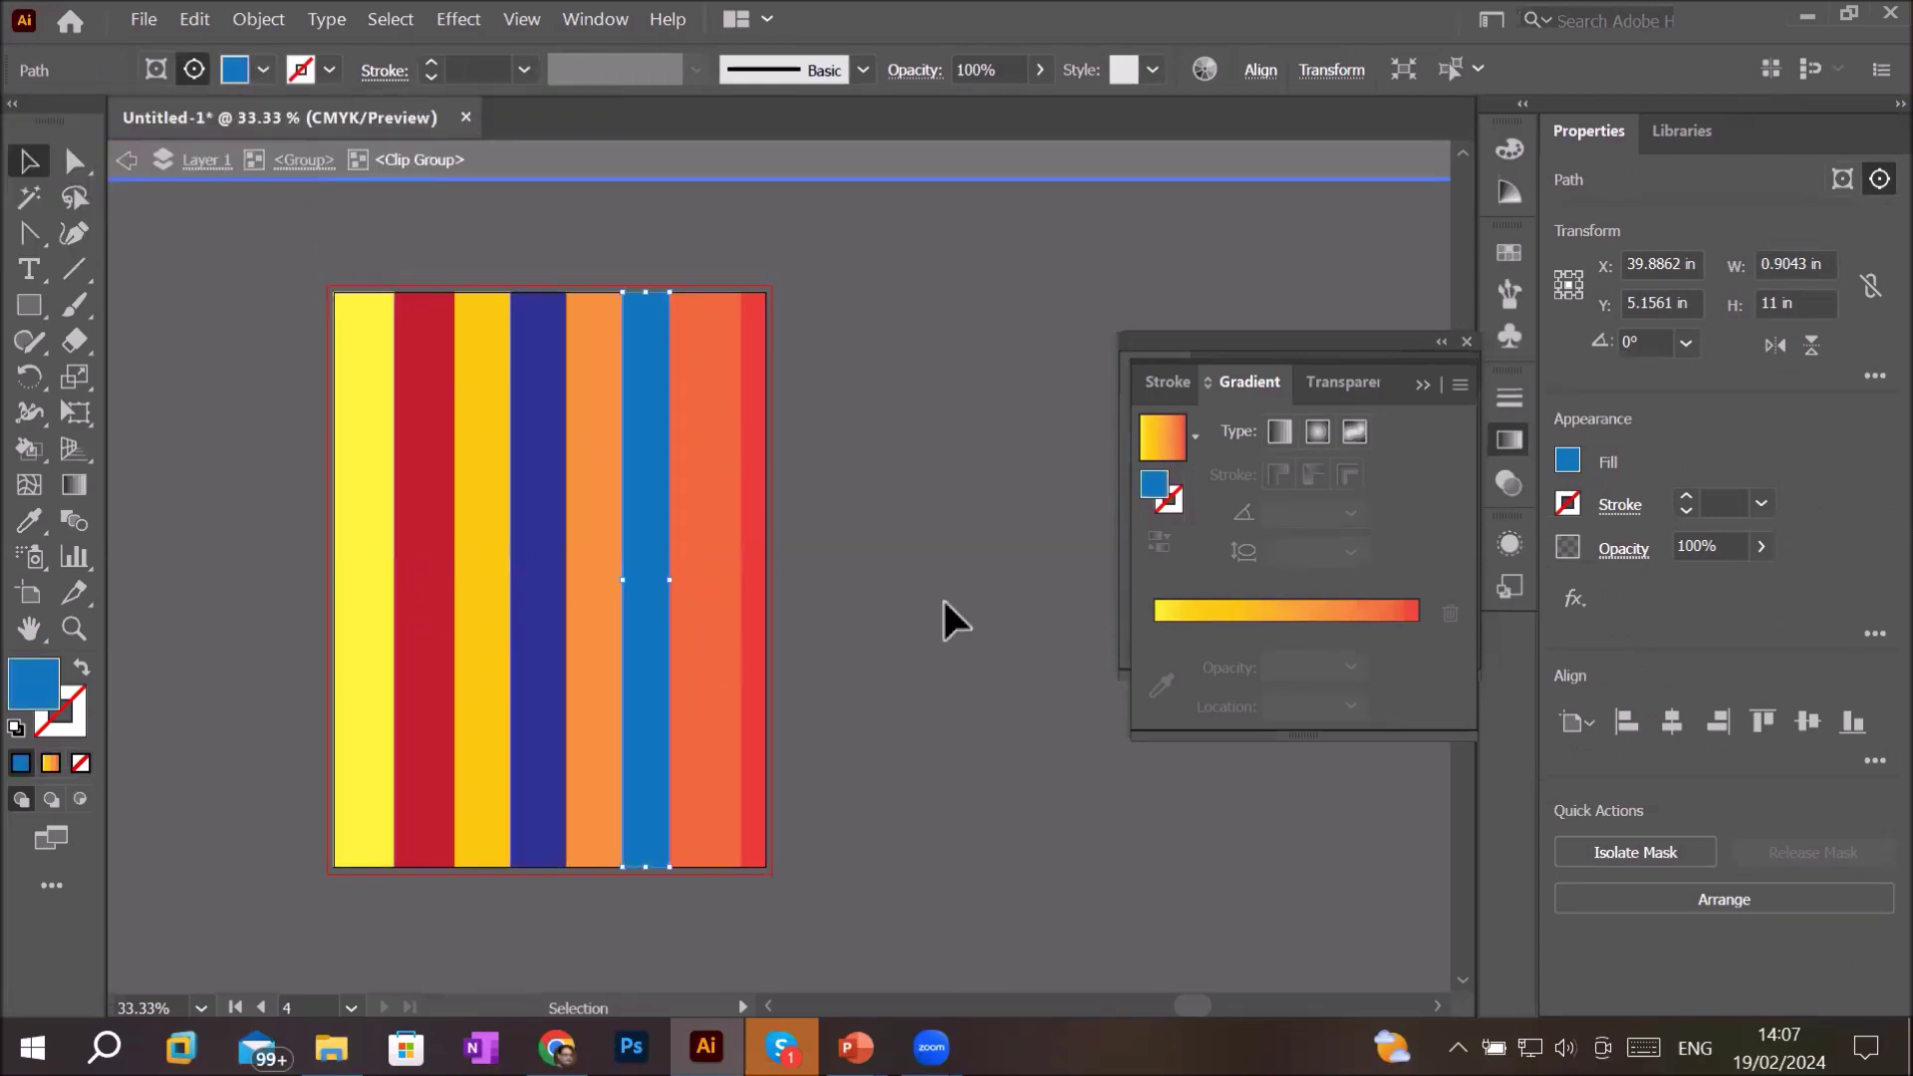
mouse_move(1258, 363)
left_mouse_down()
mouse_move(1036, 602)
mouse_move(972, 583)
left_mouse_up()
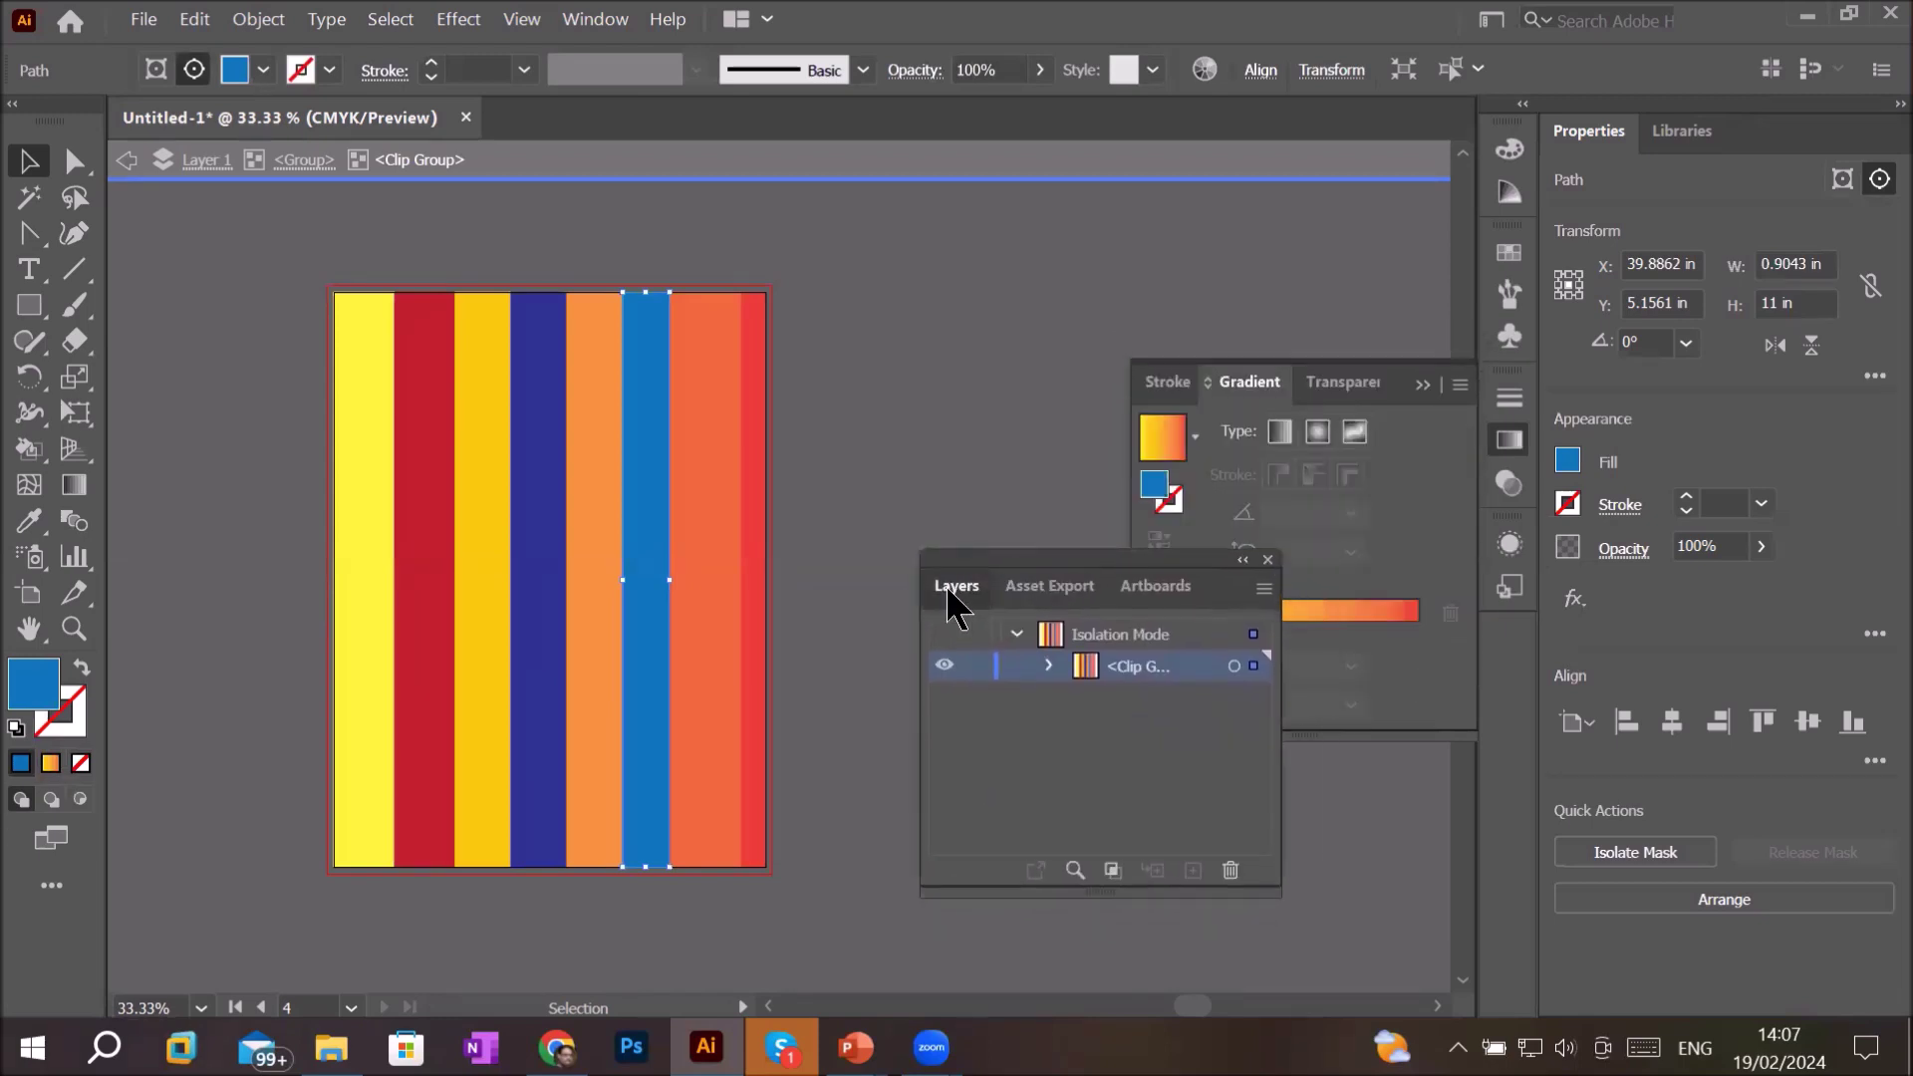
- Expand the clip group in Layers and target the orange-red, orange and yellow stripes
left_click(1049, 666)
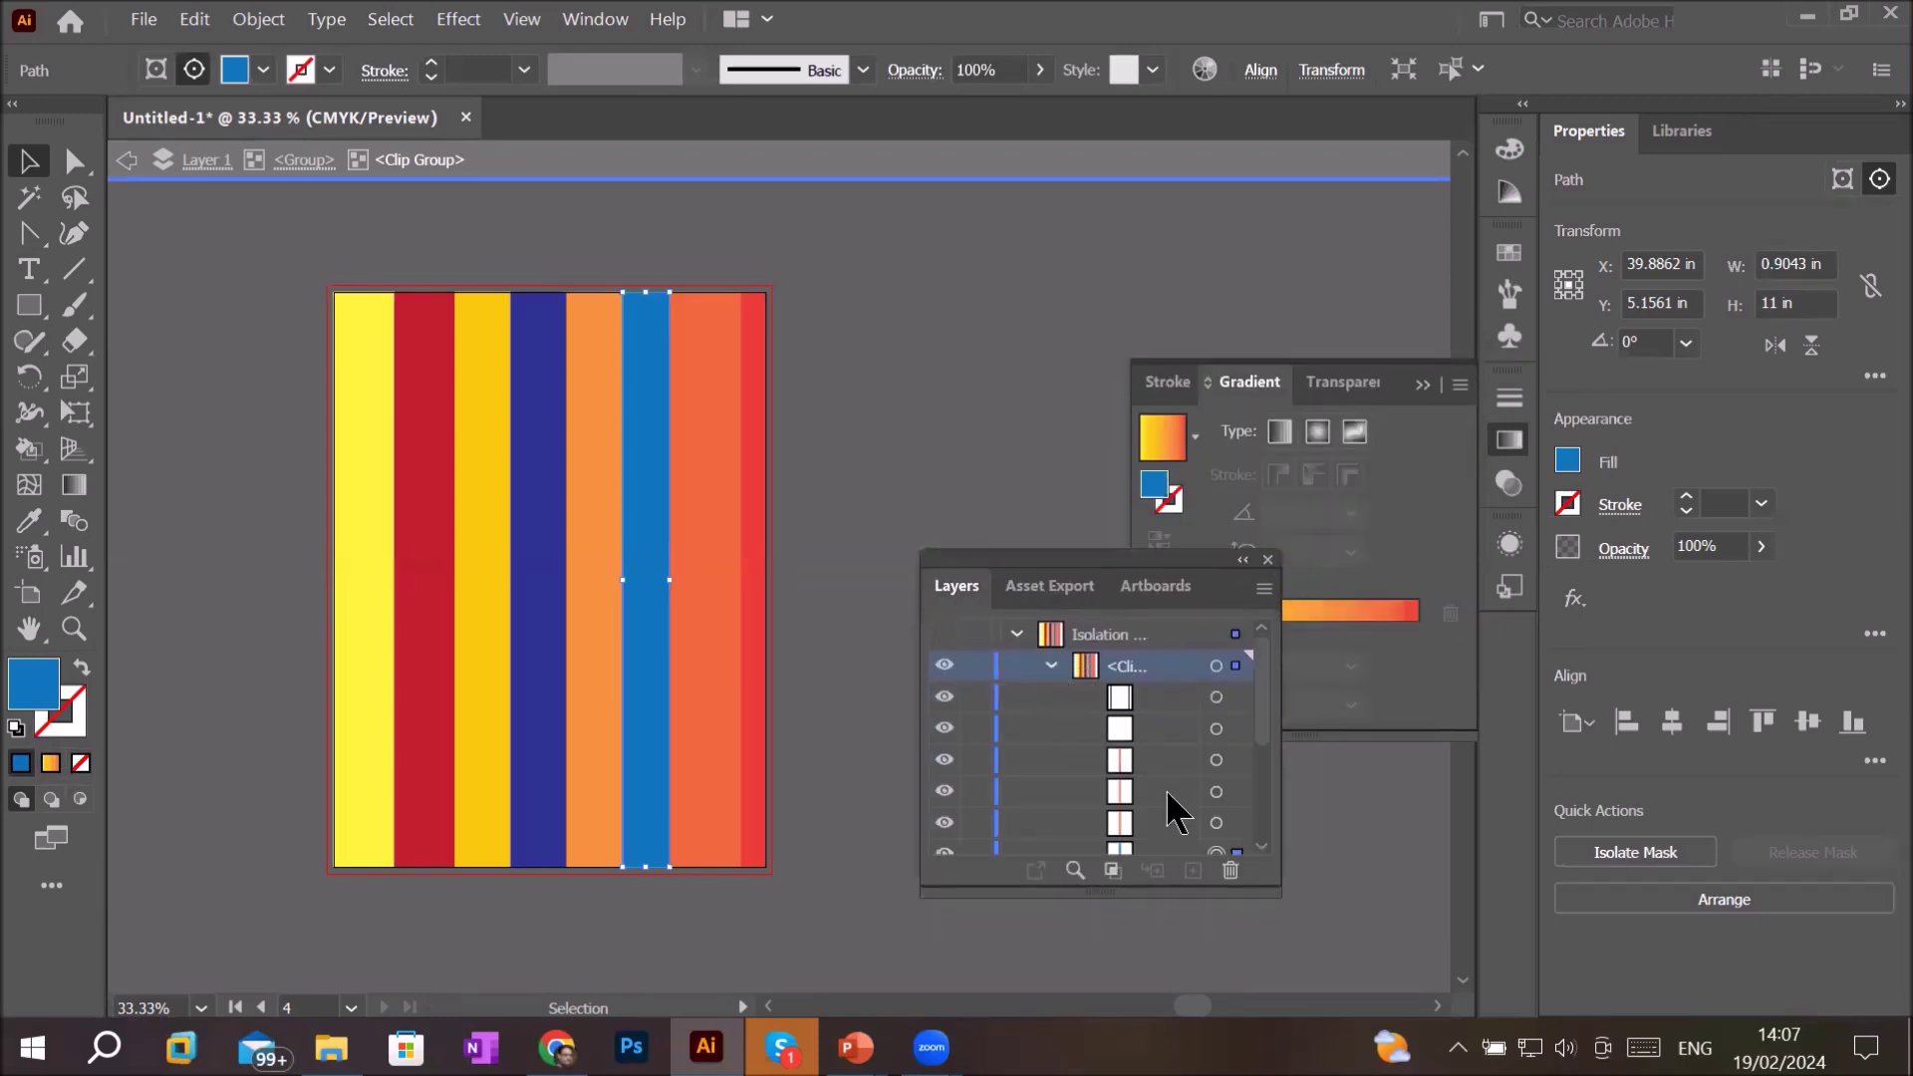
scroll(1162, 788, "down", 2)
left_click(1216, 665)
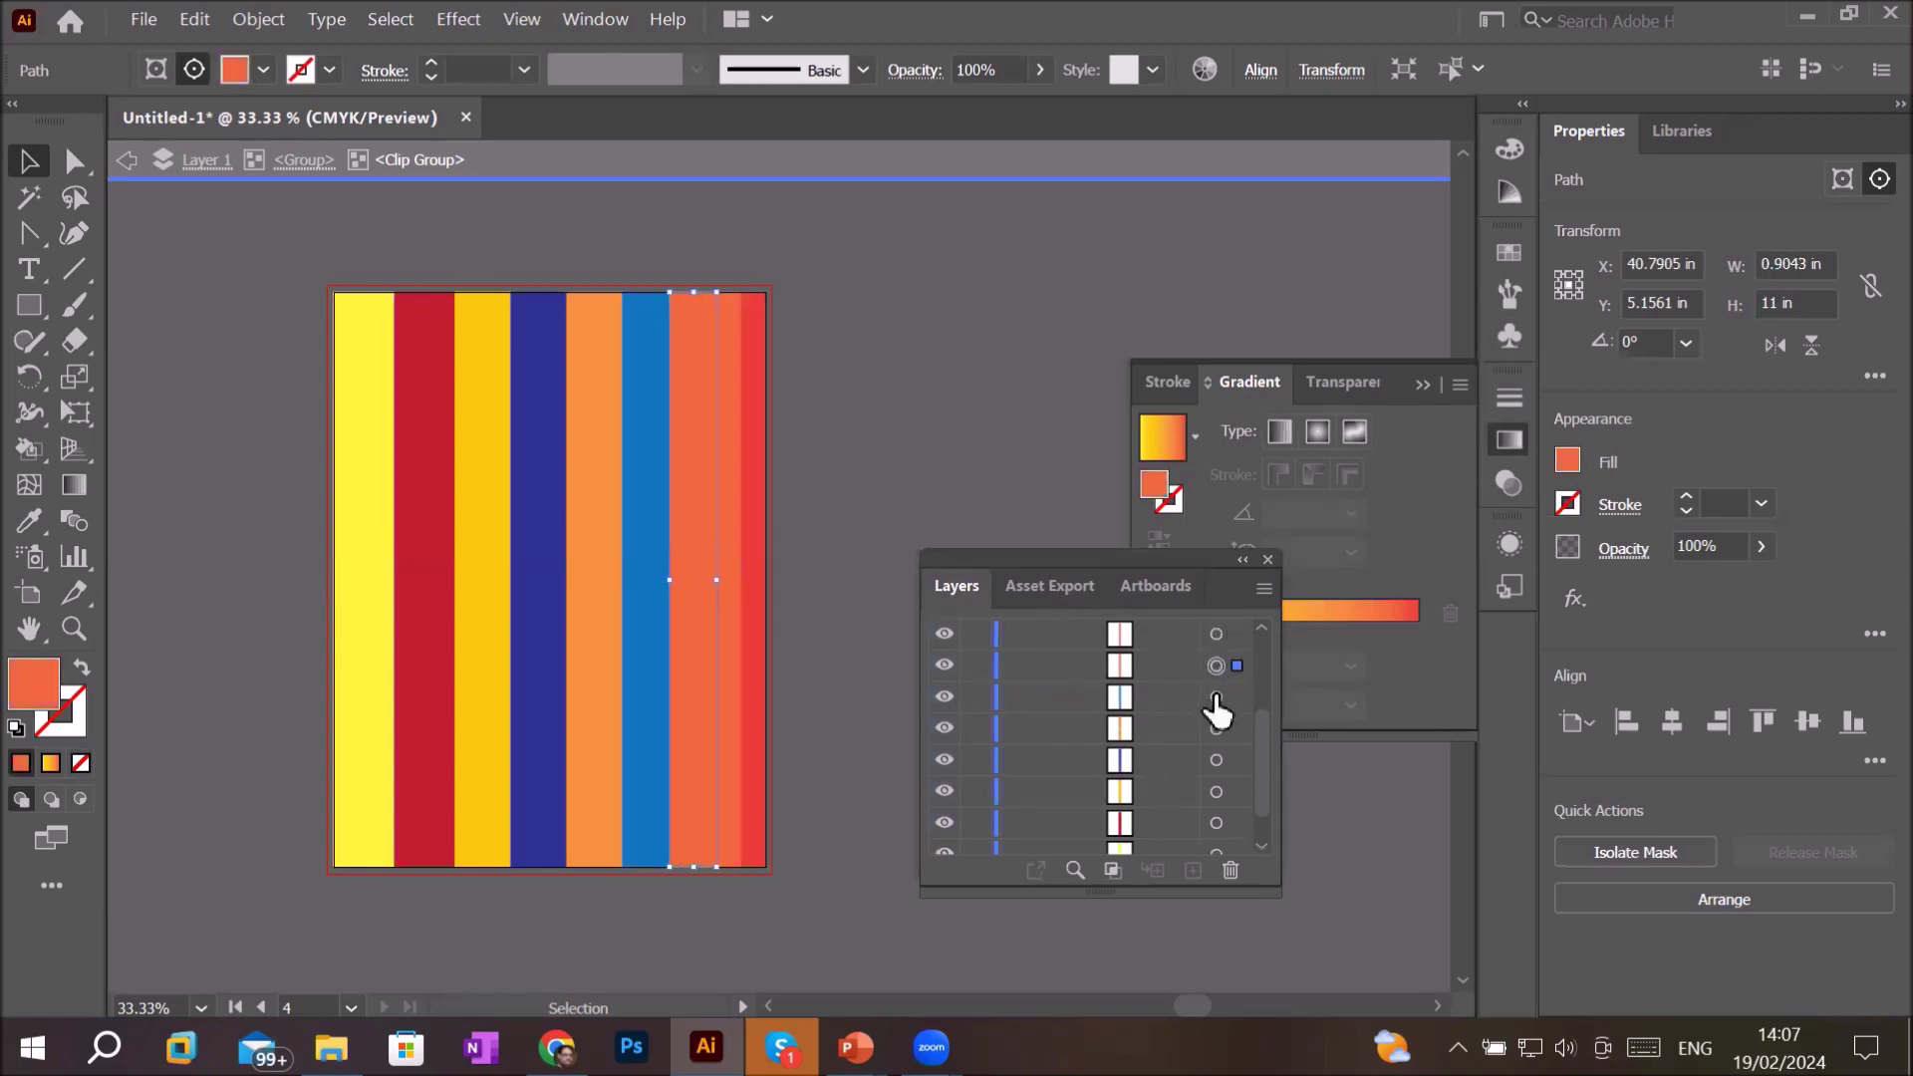
left_click(1216, 697)
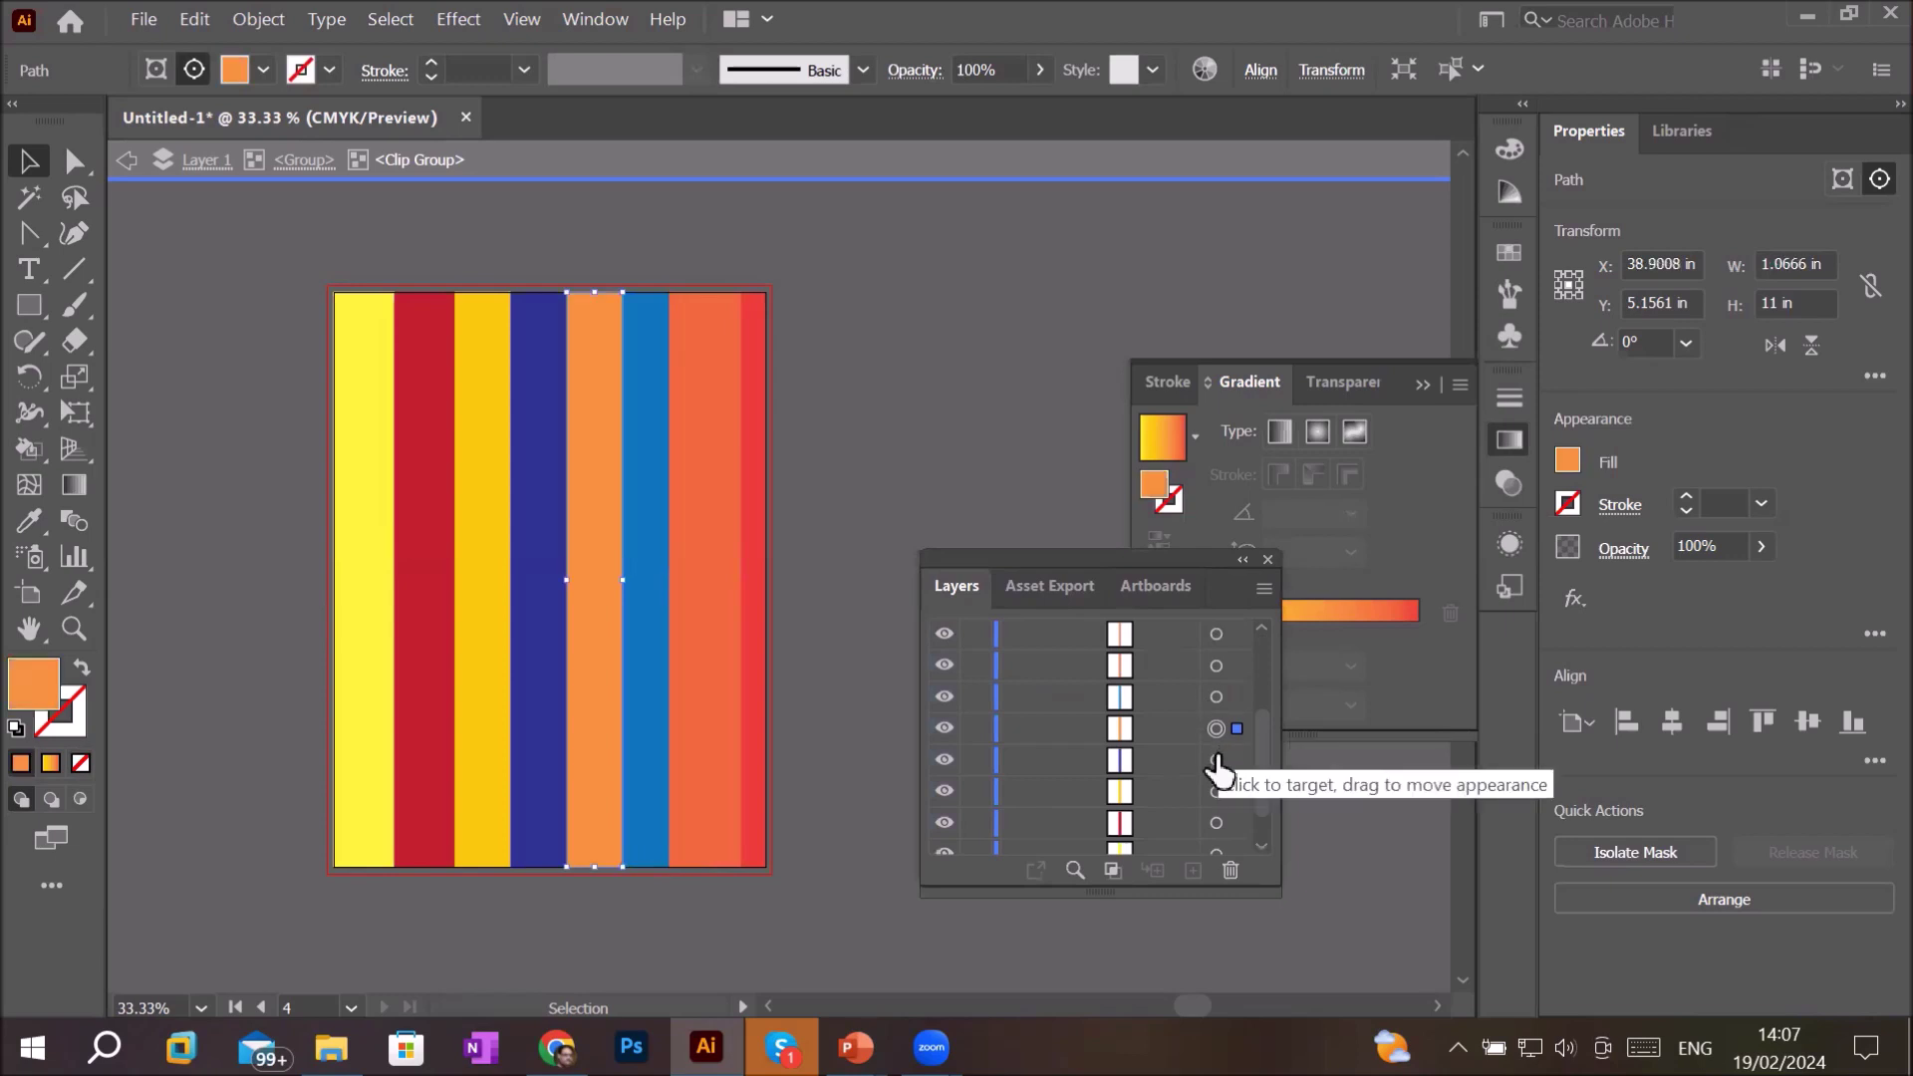
left_click(1216, 759)
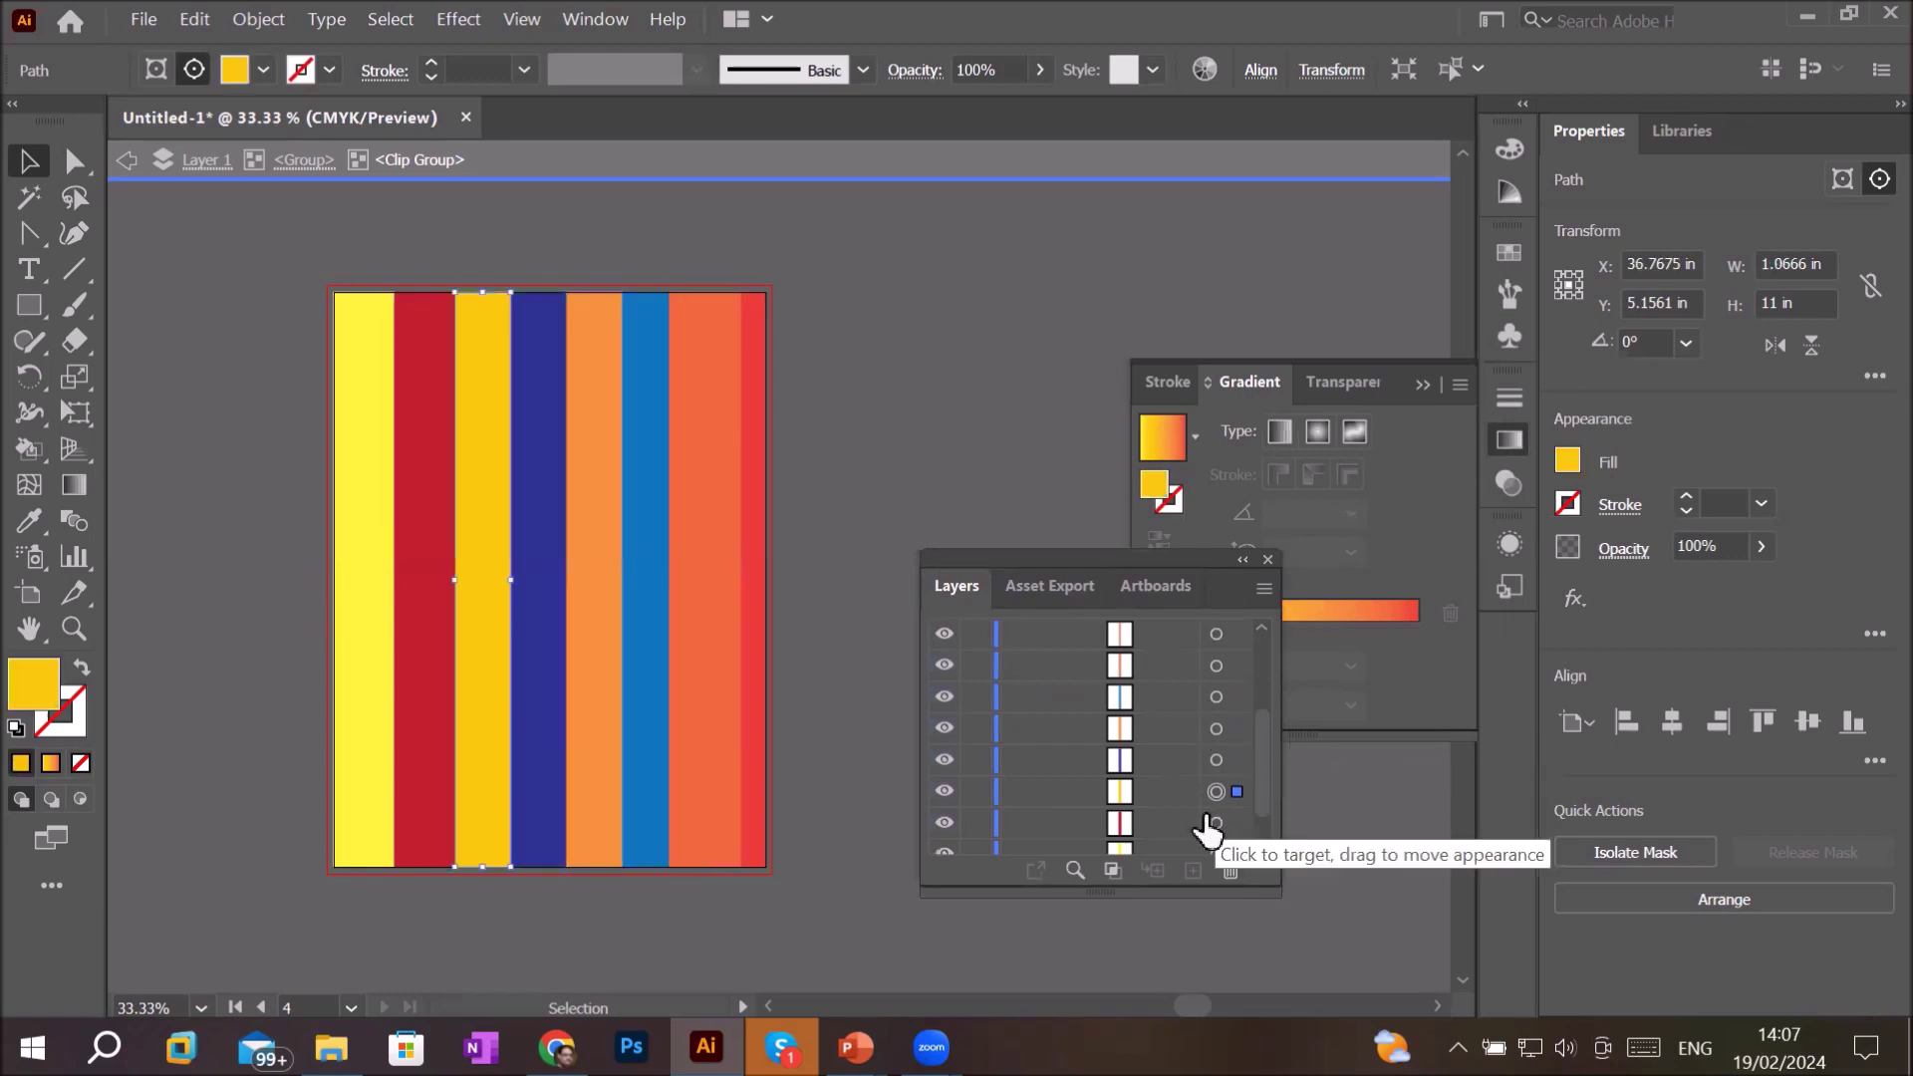
- Move the Layers panel up and resize it taller to list every stripe
left_click_drag(1020, 347, 1014, 251)
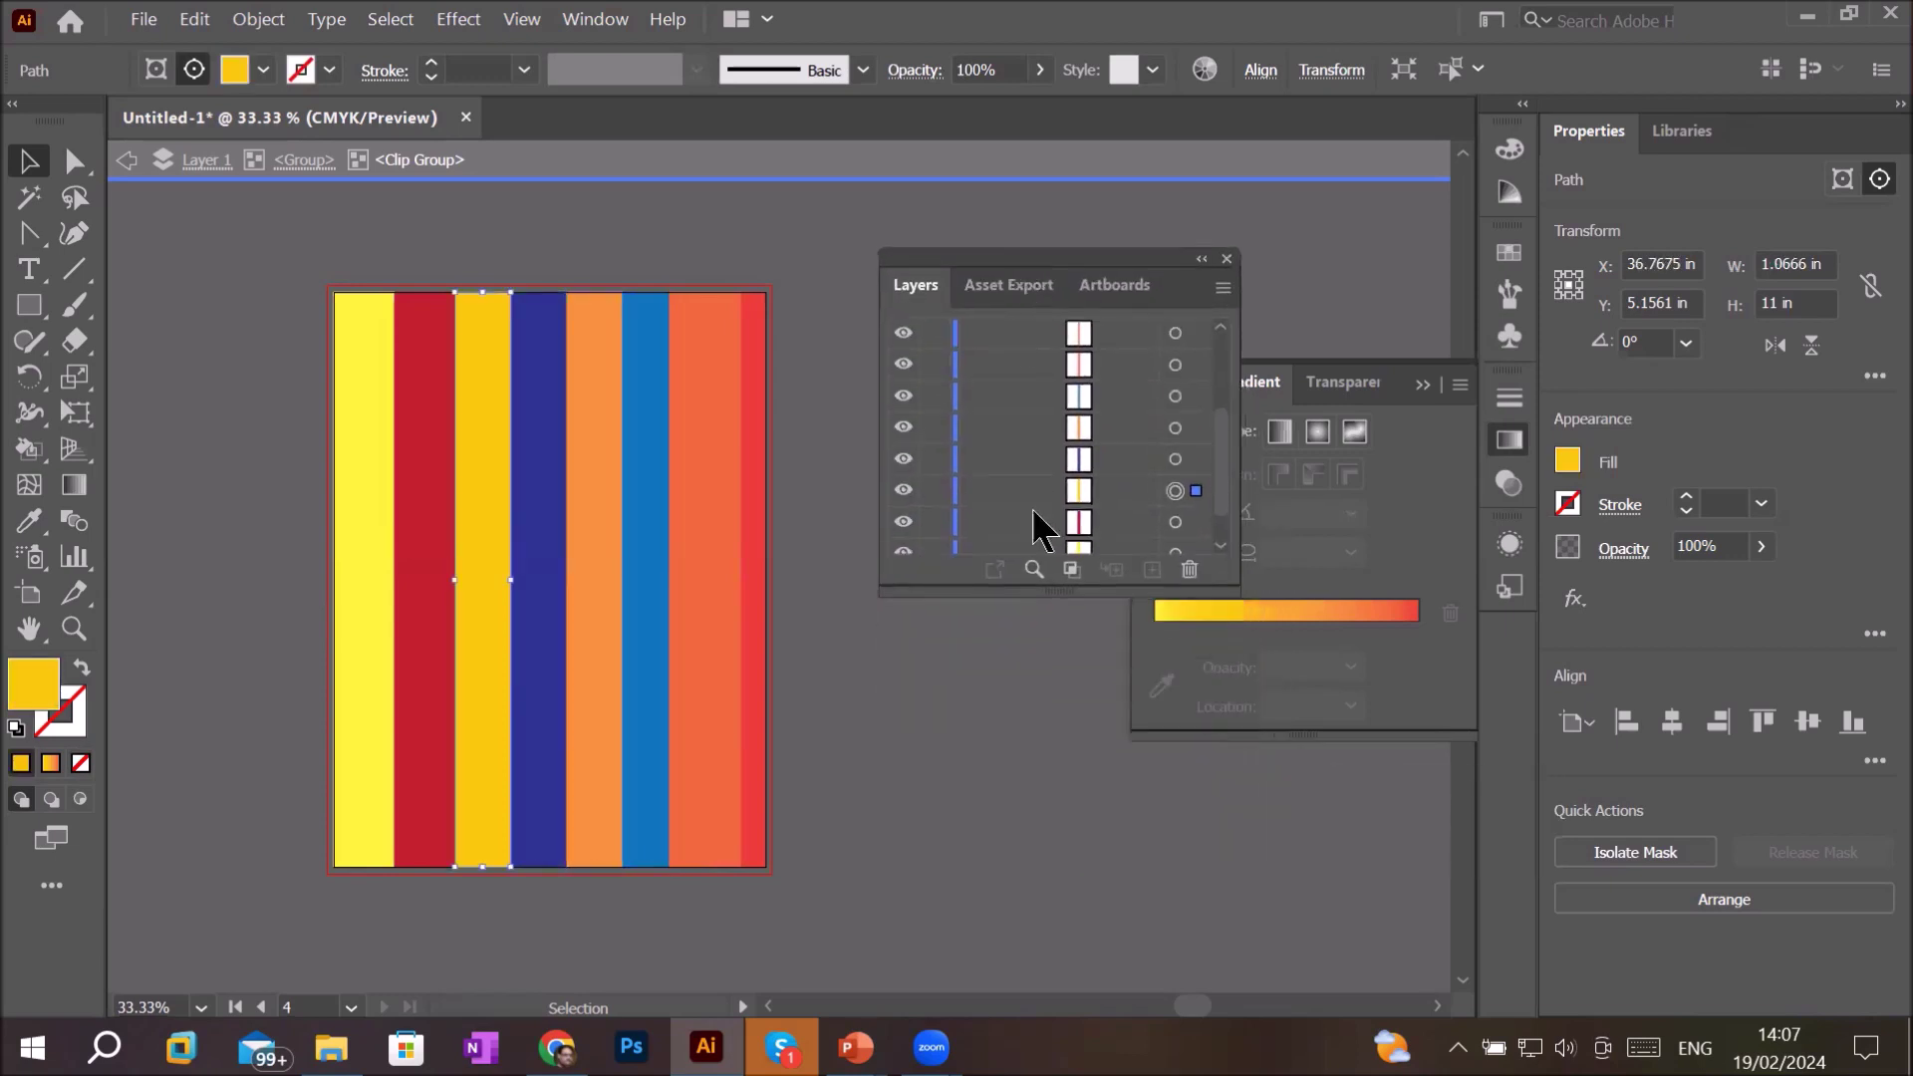
left_click_drag(1034, 636, 1039, 843)
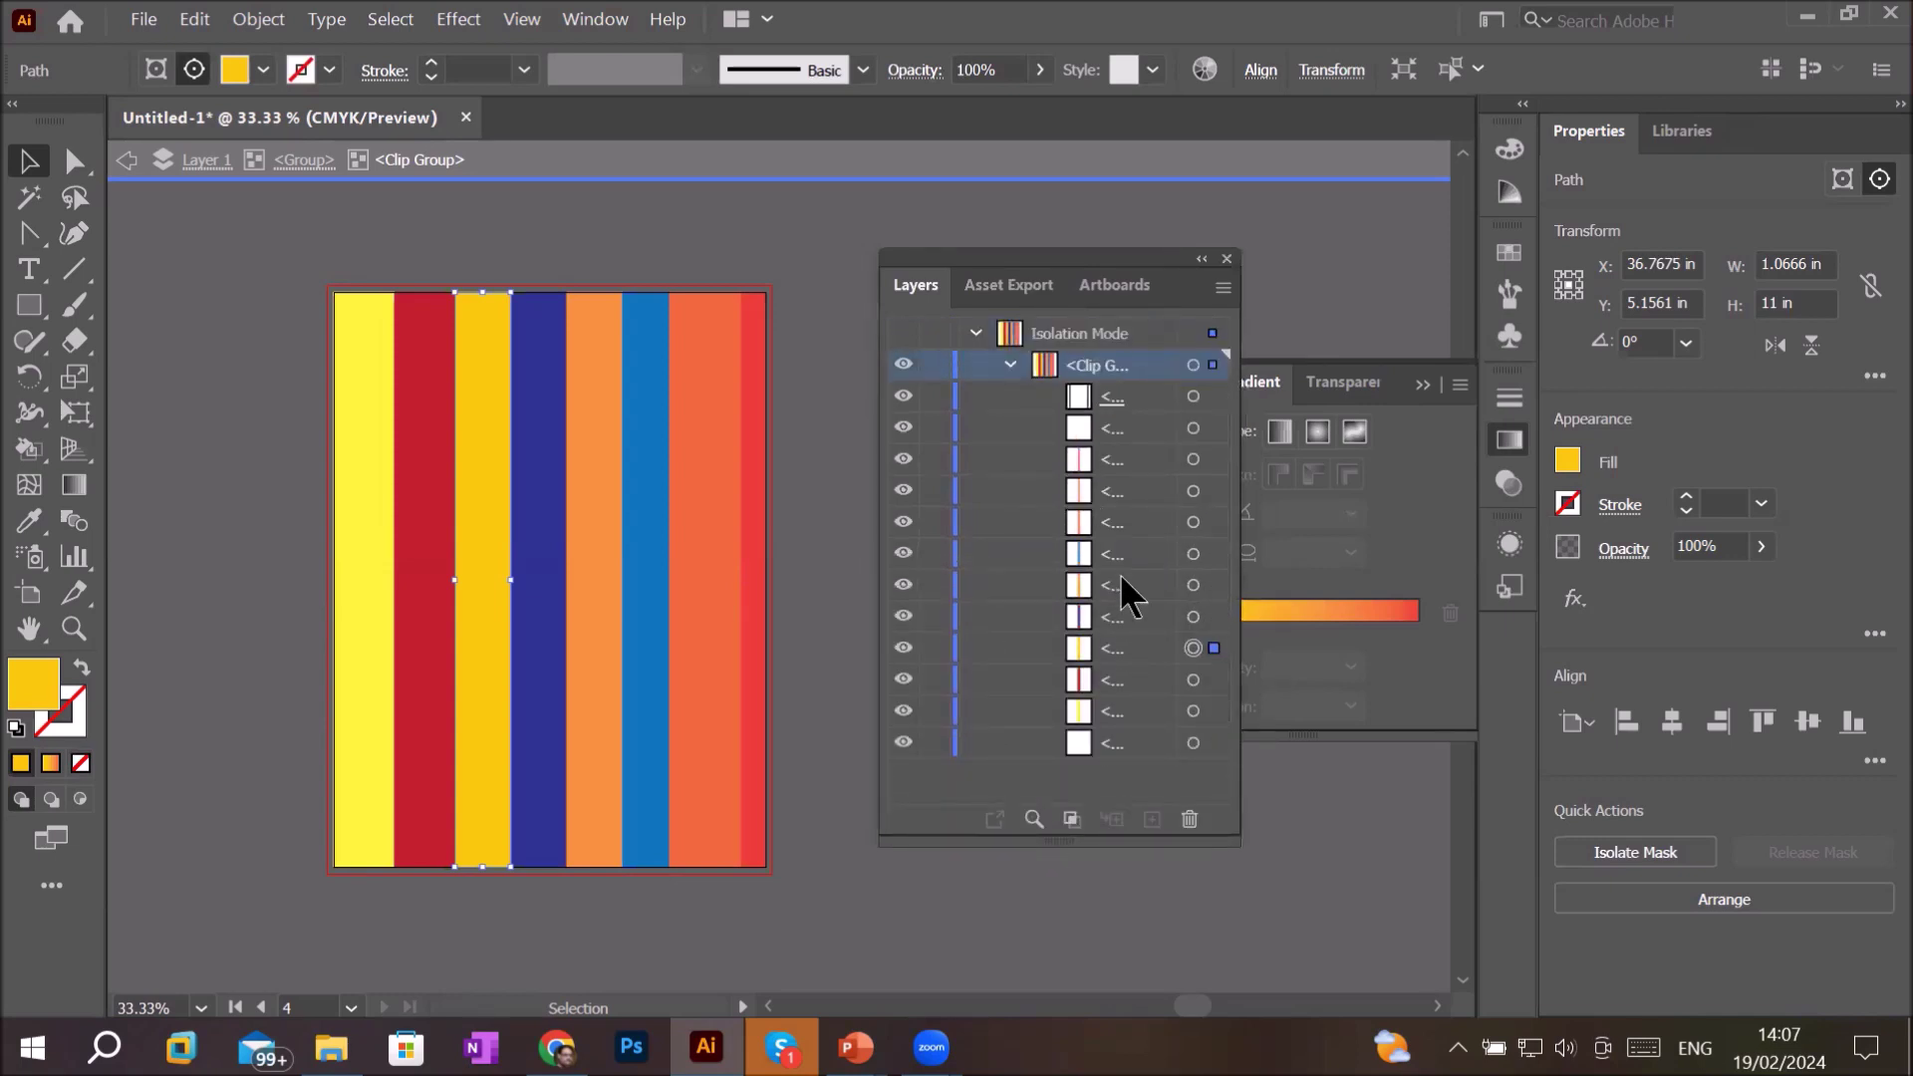
scroll(613, 523, "down", 3)
scroll(623, 520, "up", 1)
scroll(638, 518, "up", 1)
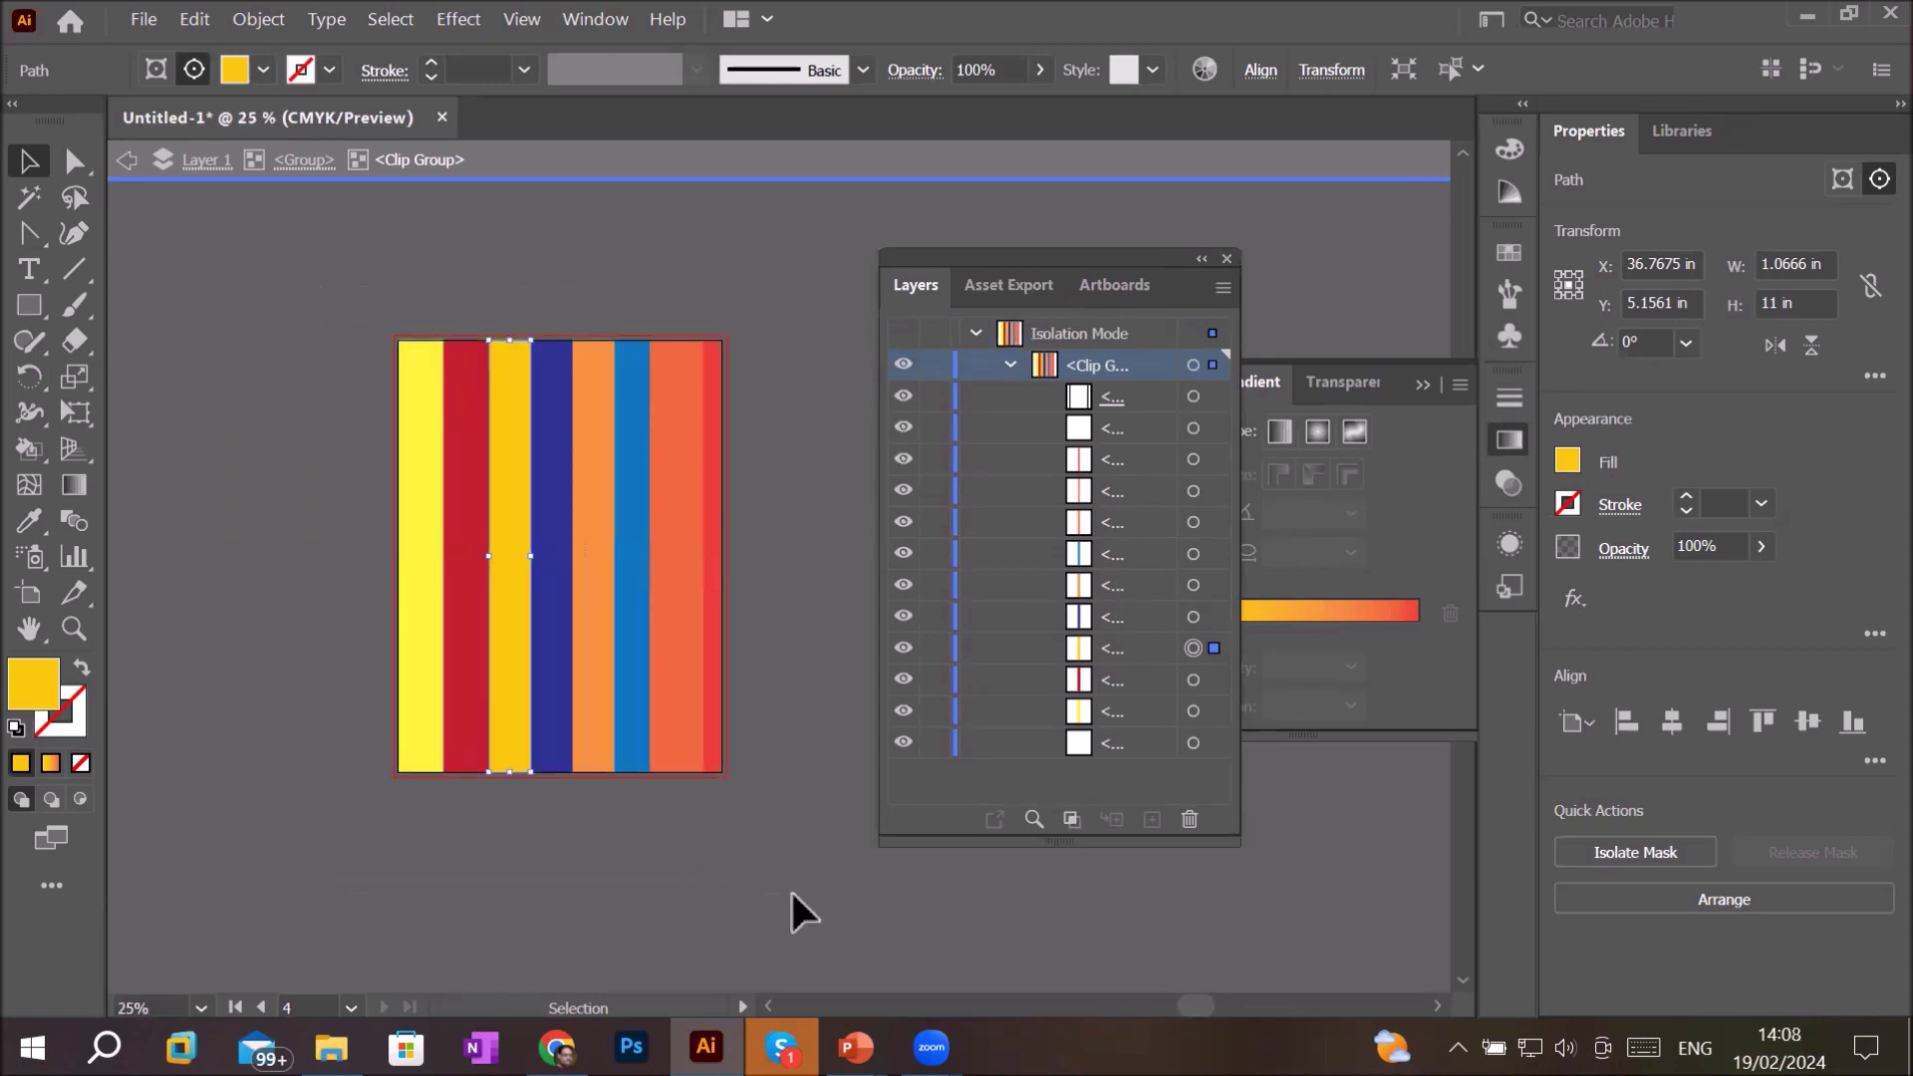
- Delete all the stripes, exit isolation, and move the eagle off the artboard
key("ctrl+a")
key("Delete")
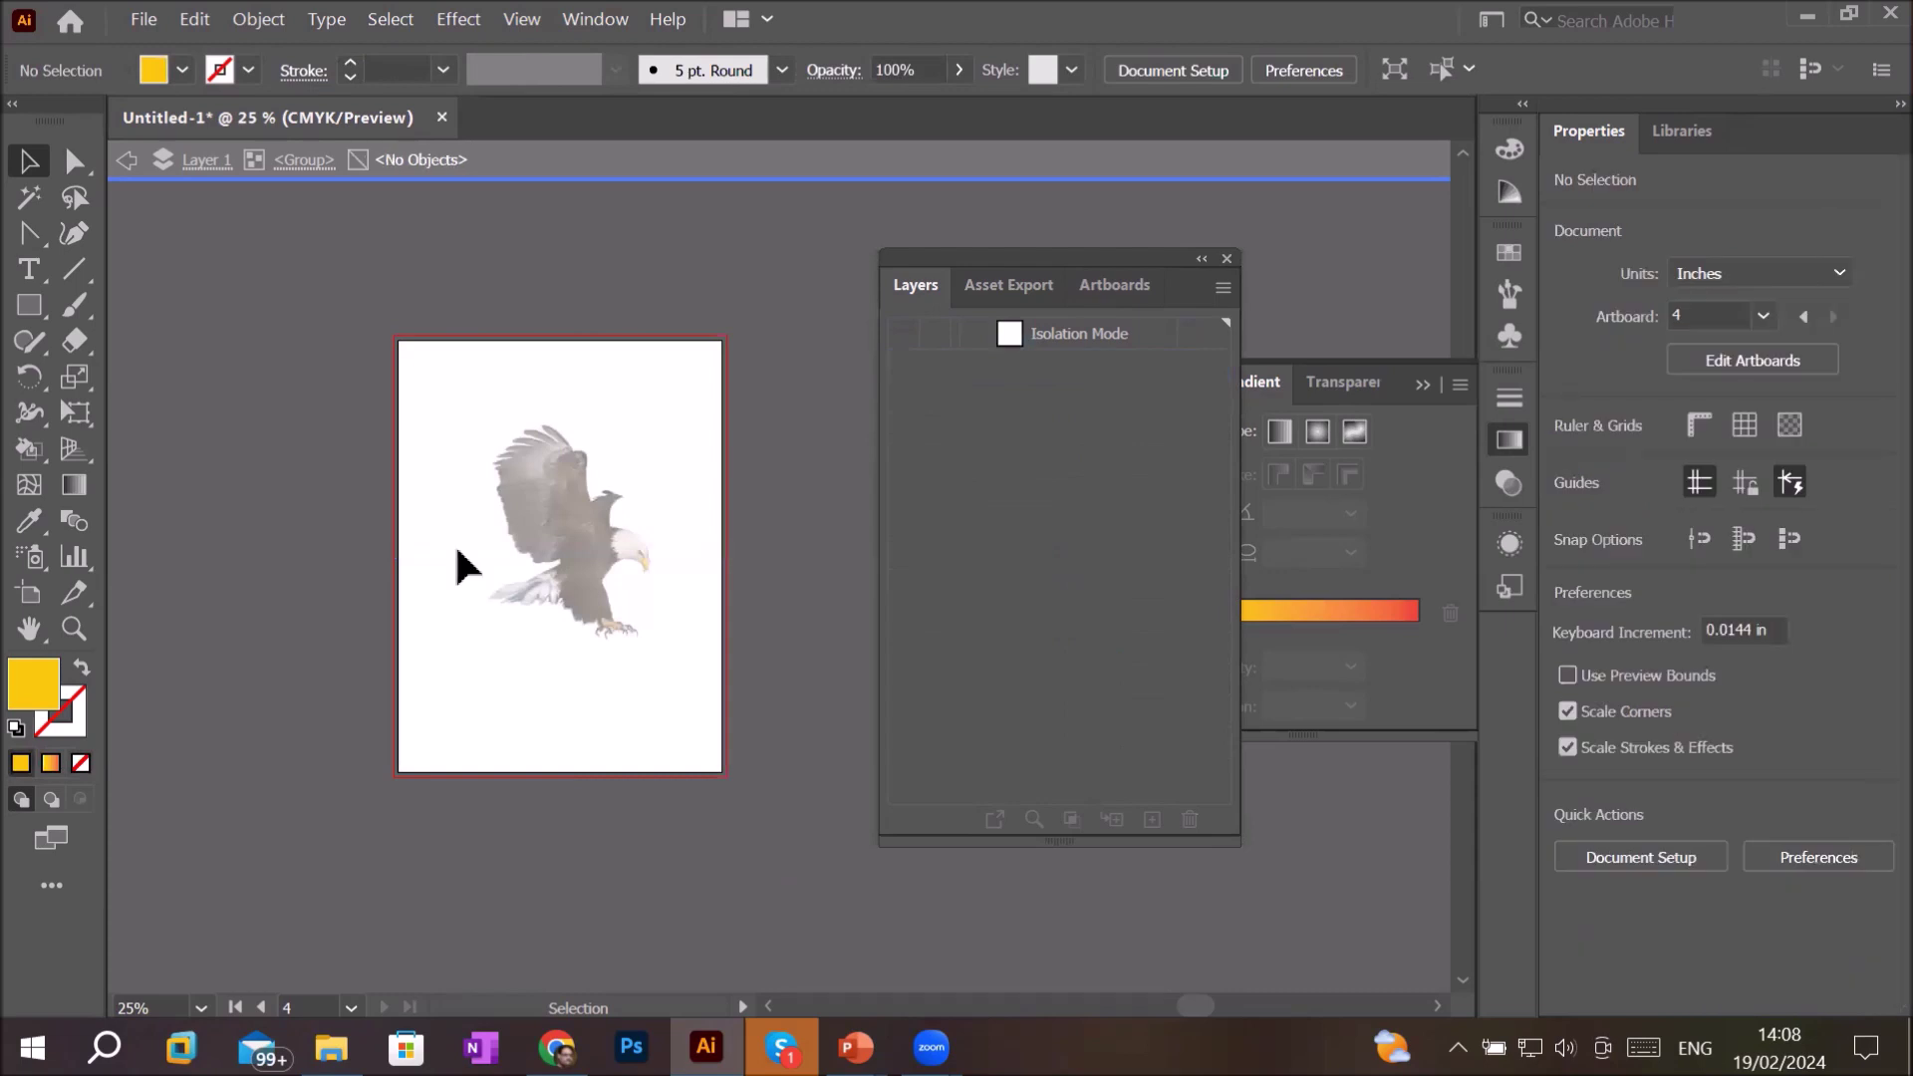
key("Escape")
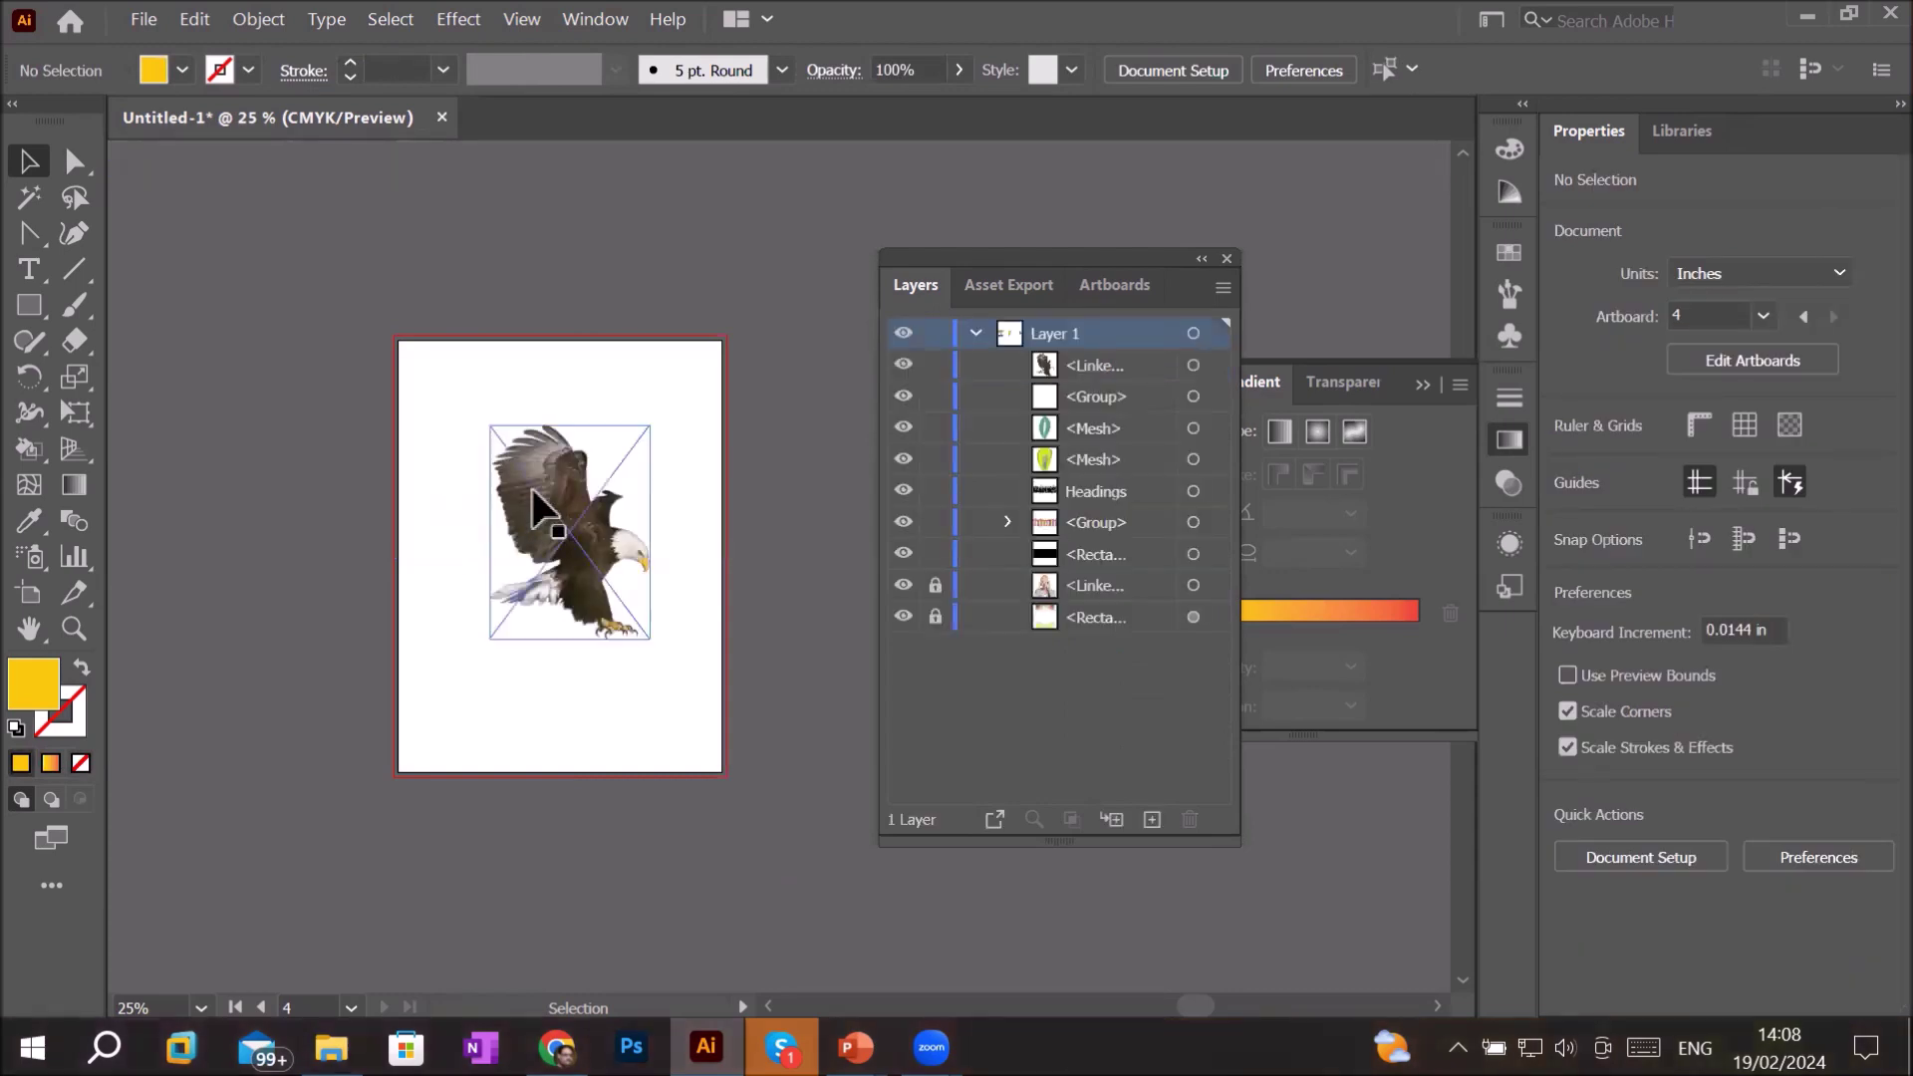
left_click_drag(533, 483, 198, 253)
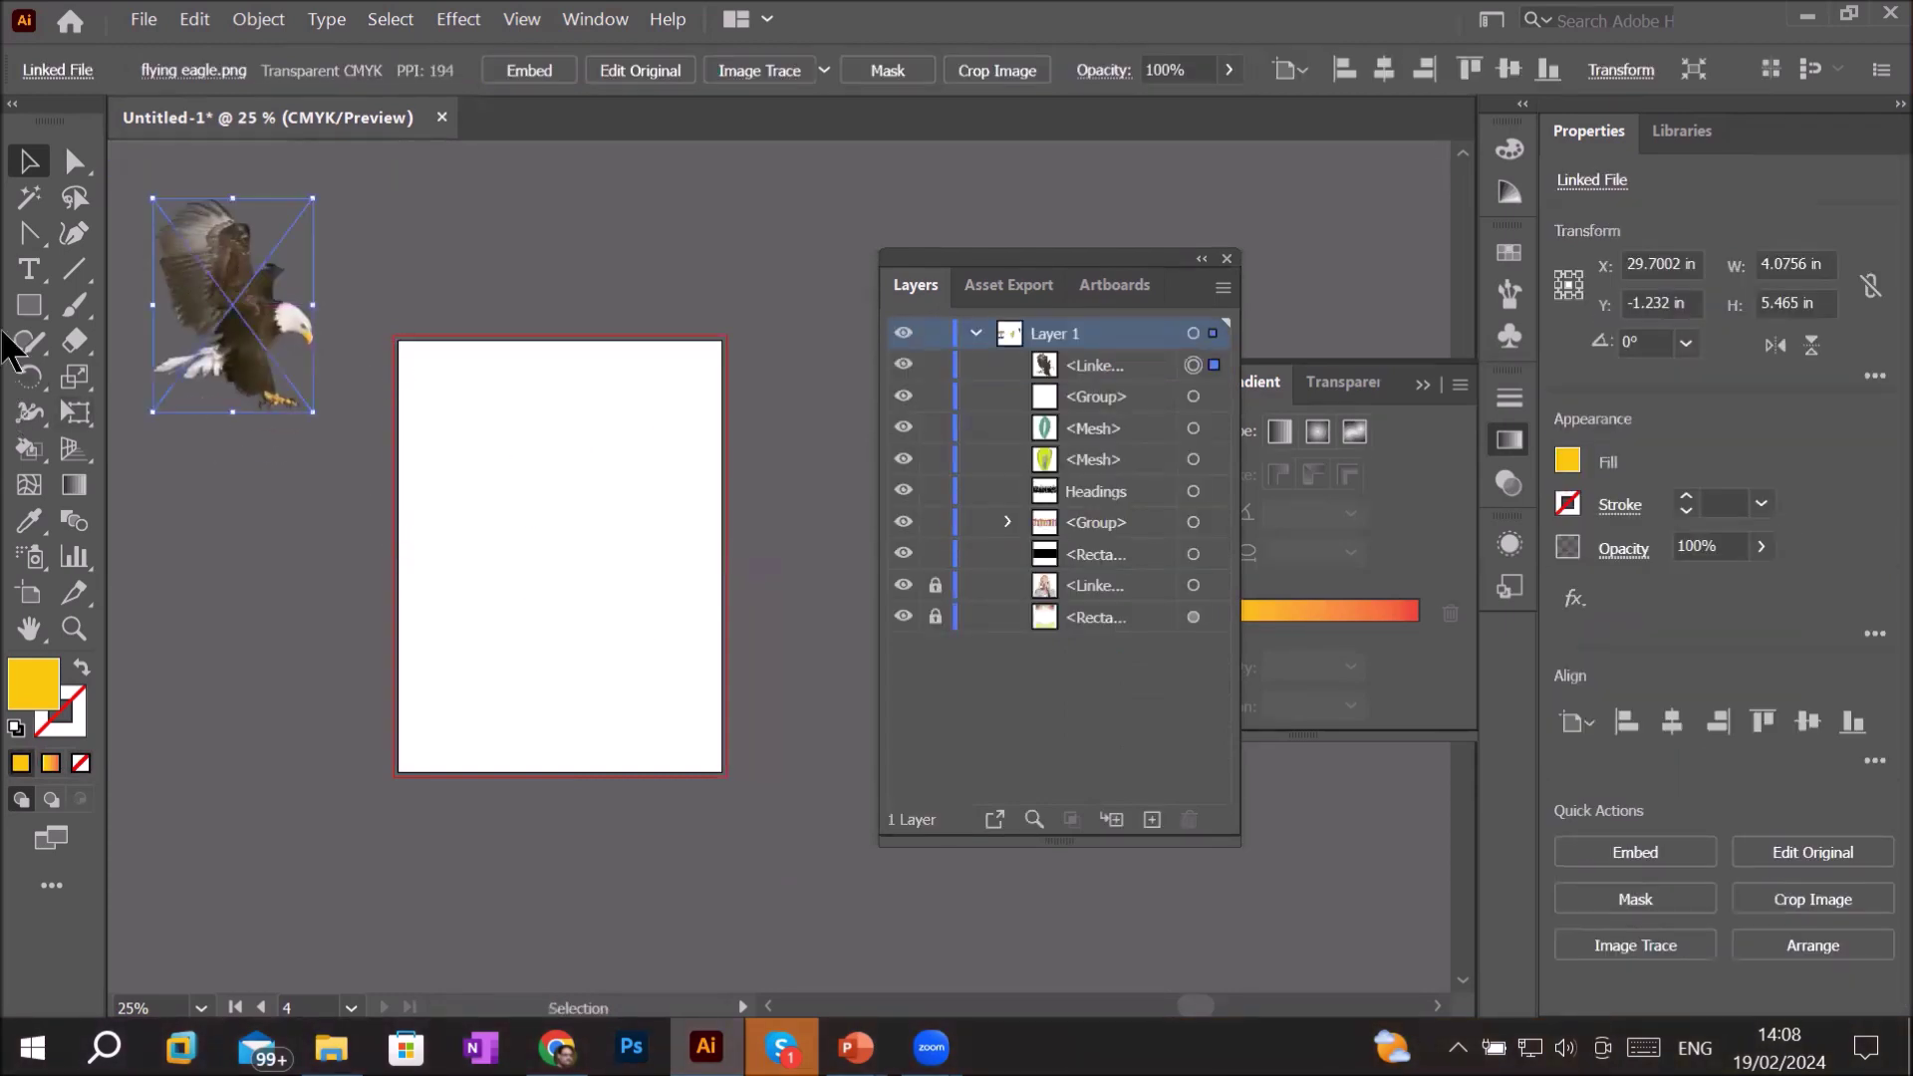
- Draw a rectangle, move it to the artboard's lower middle, and give it a gradient fill
left_click_drag(29, 311, 150, 312)
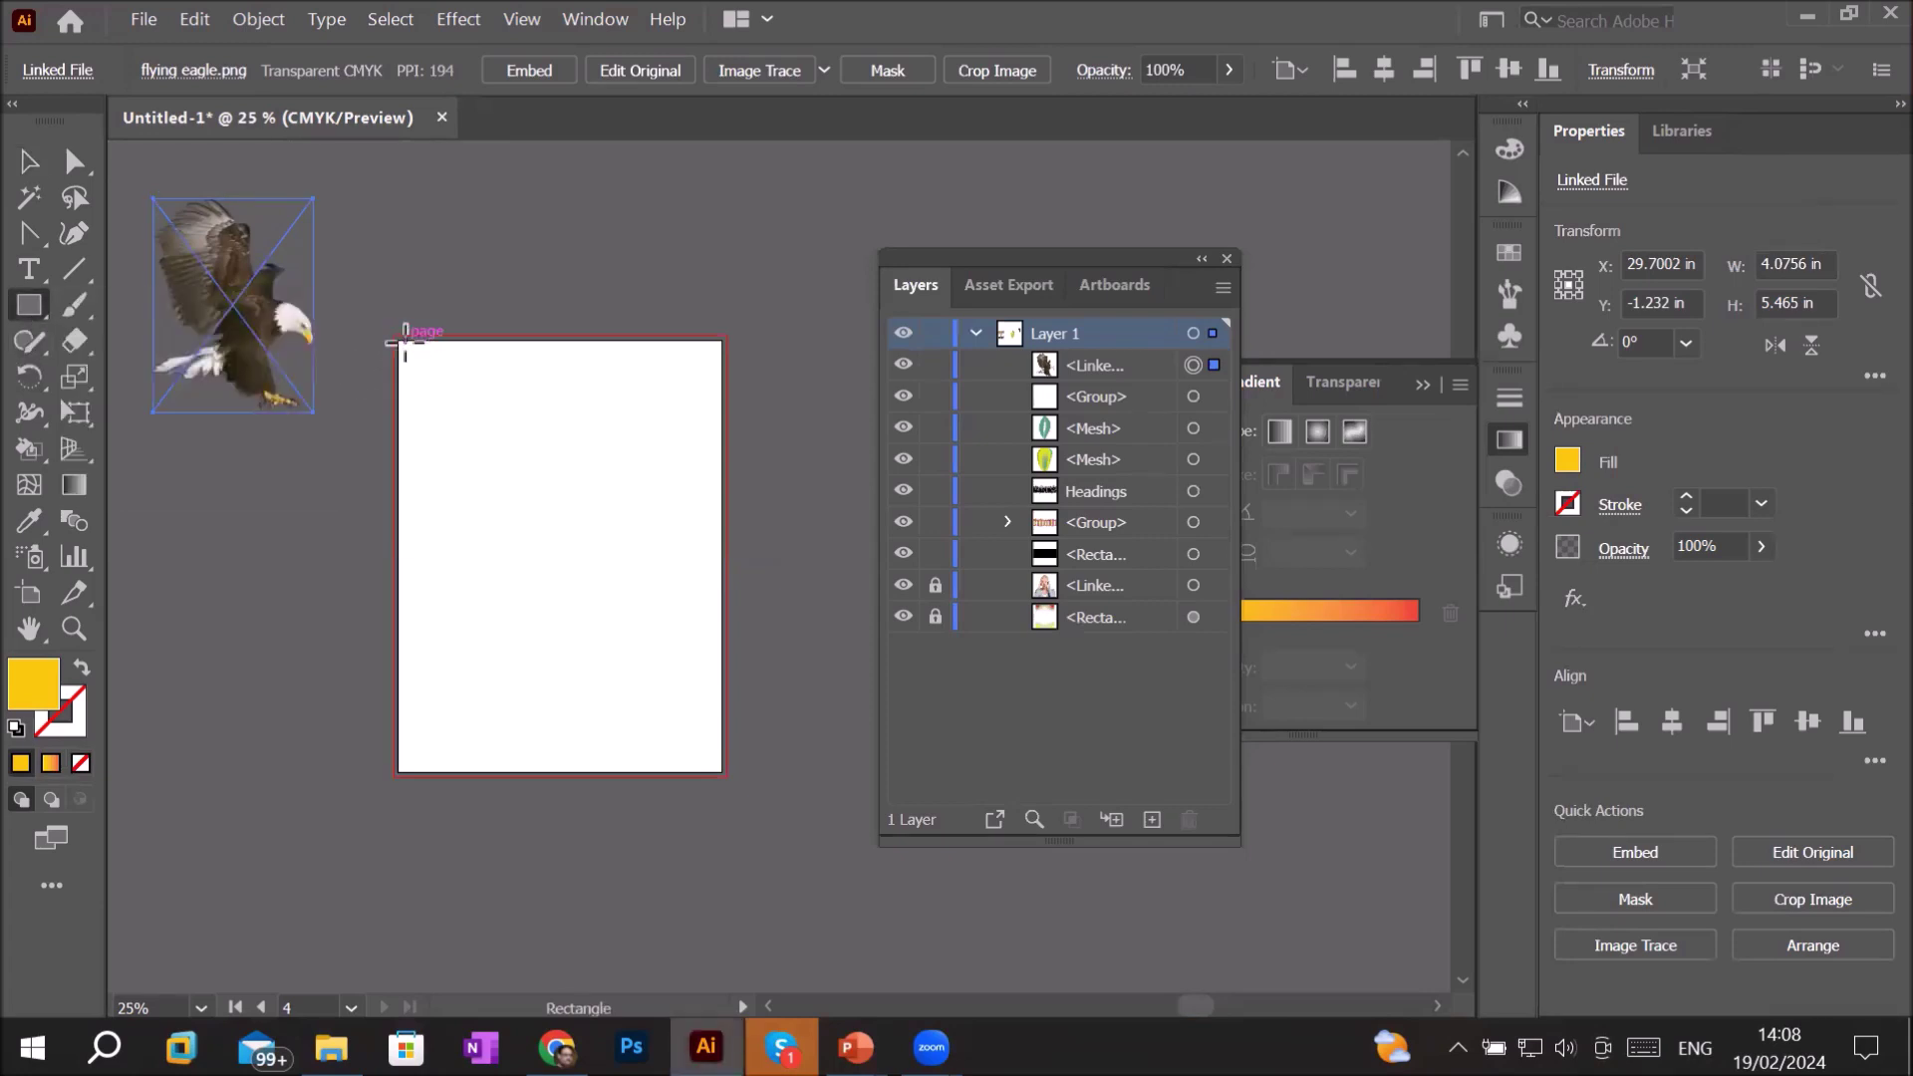
left_click_drag(399, 339, 716, 532)
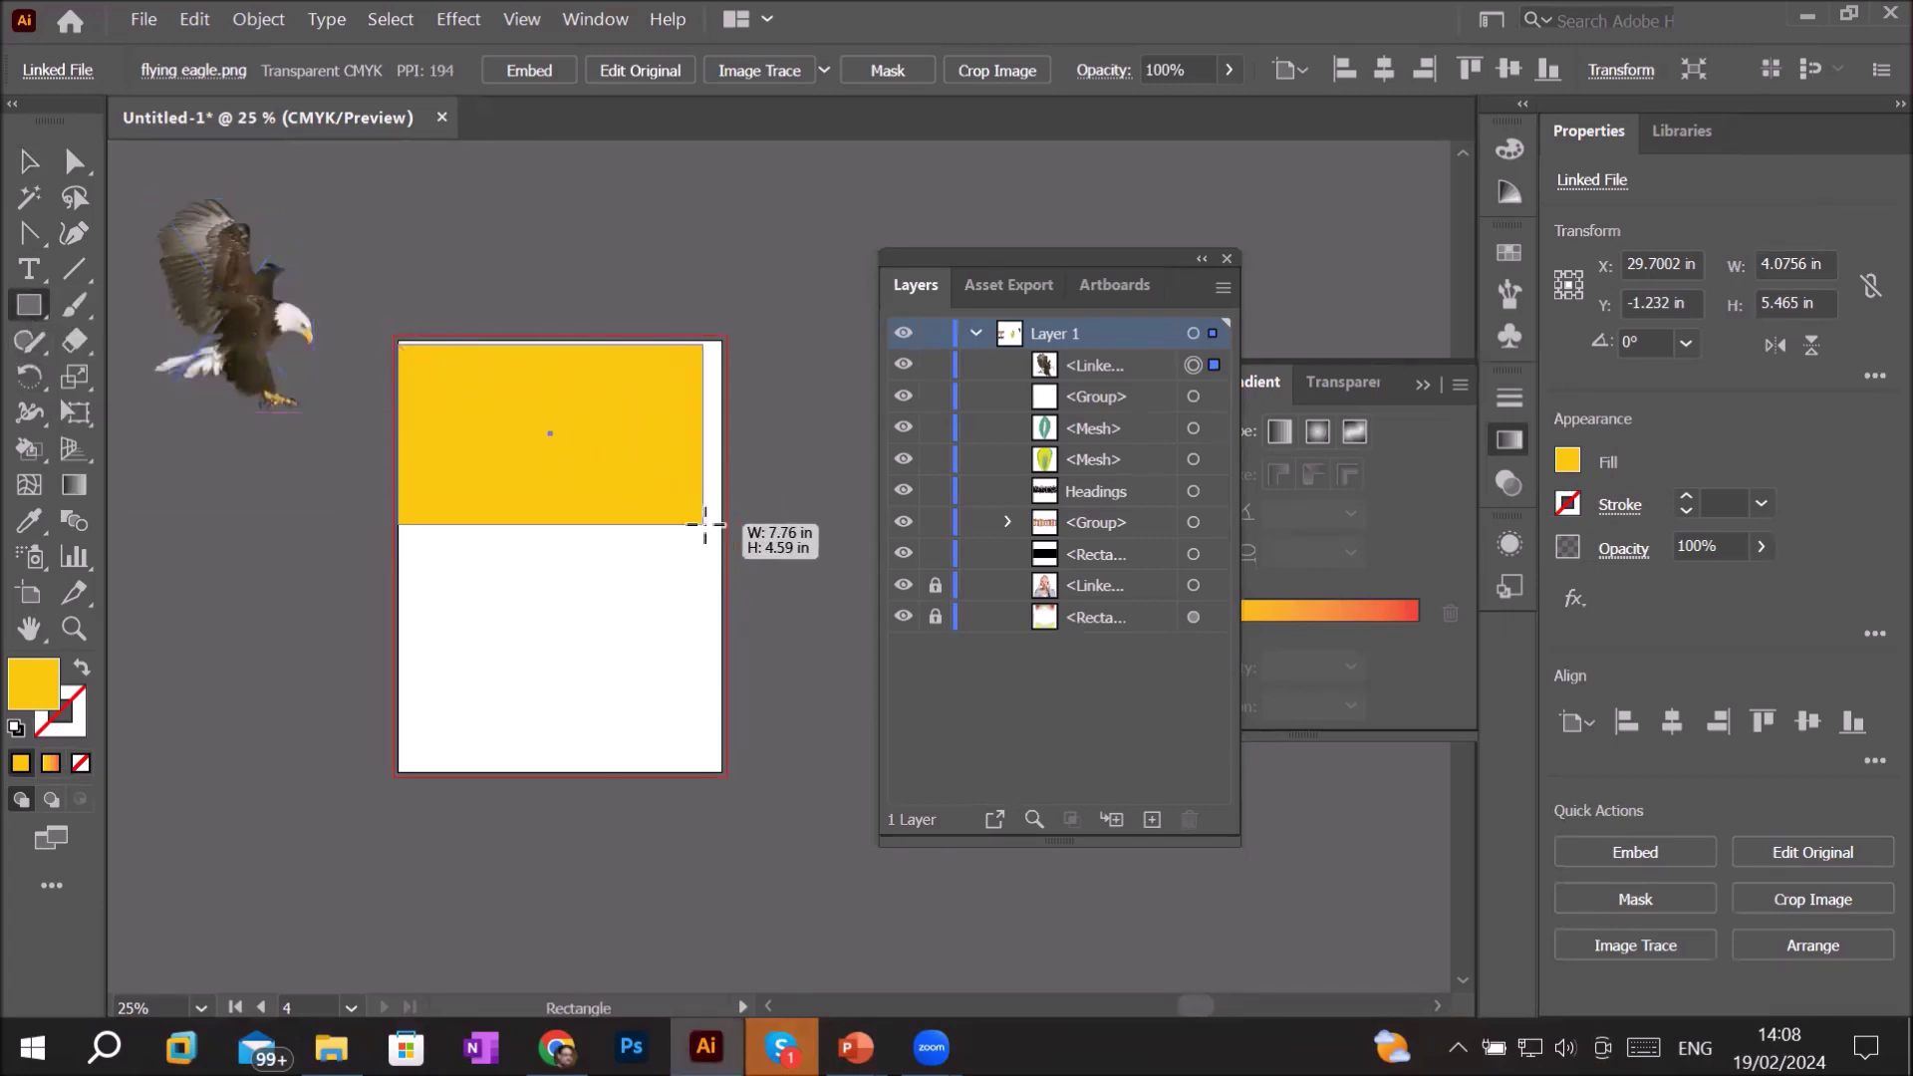
left_click_drag(716, 532, 711, 533)
left_click(29, 161)
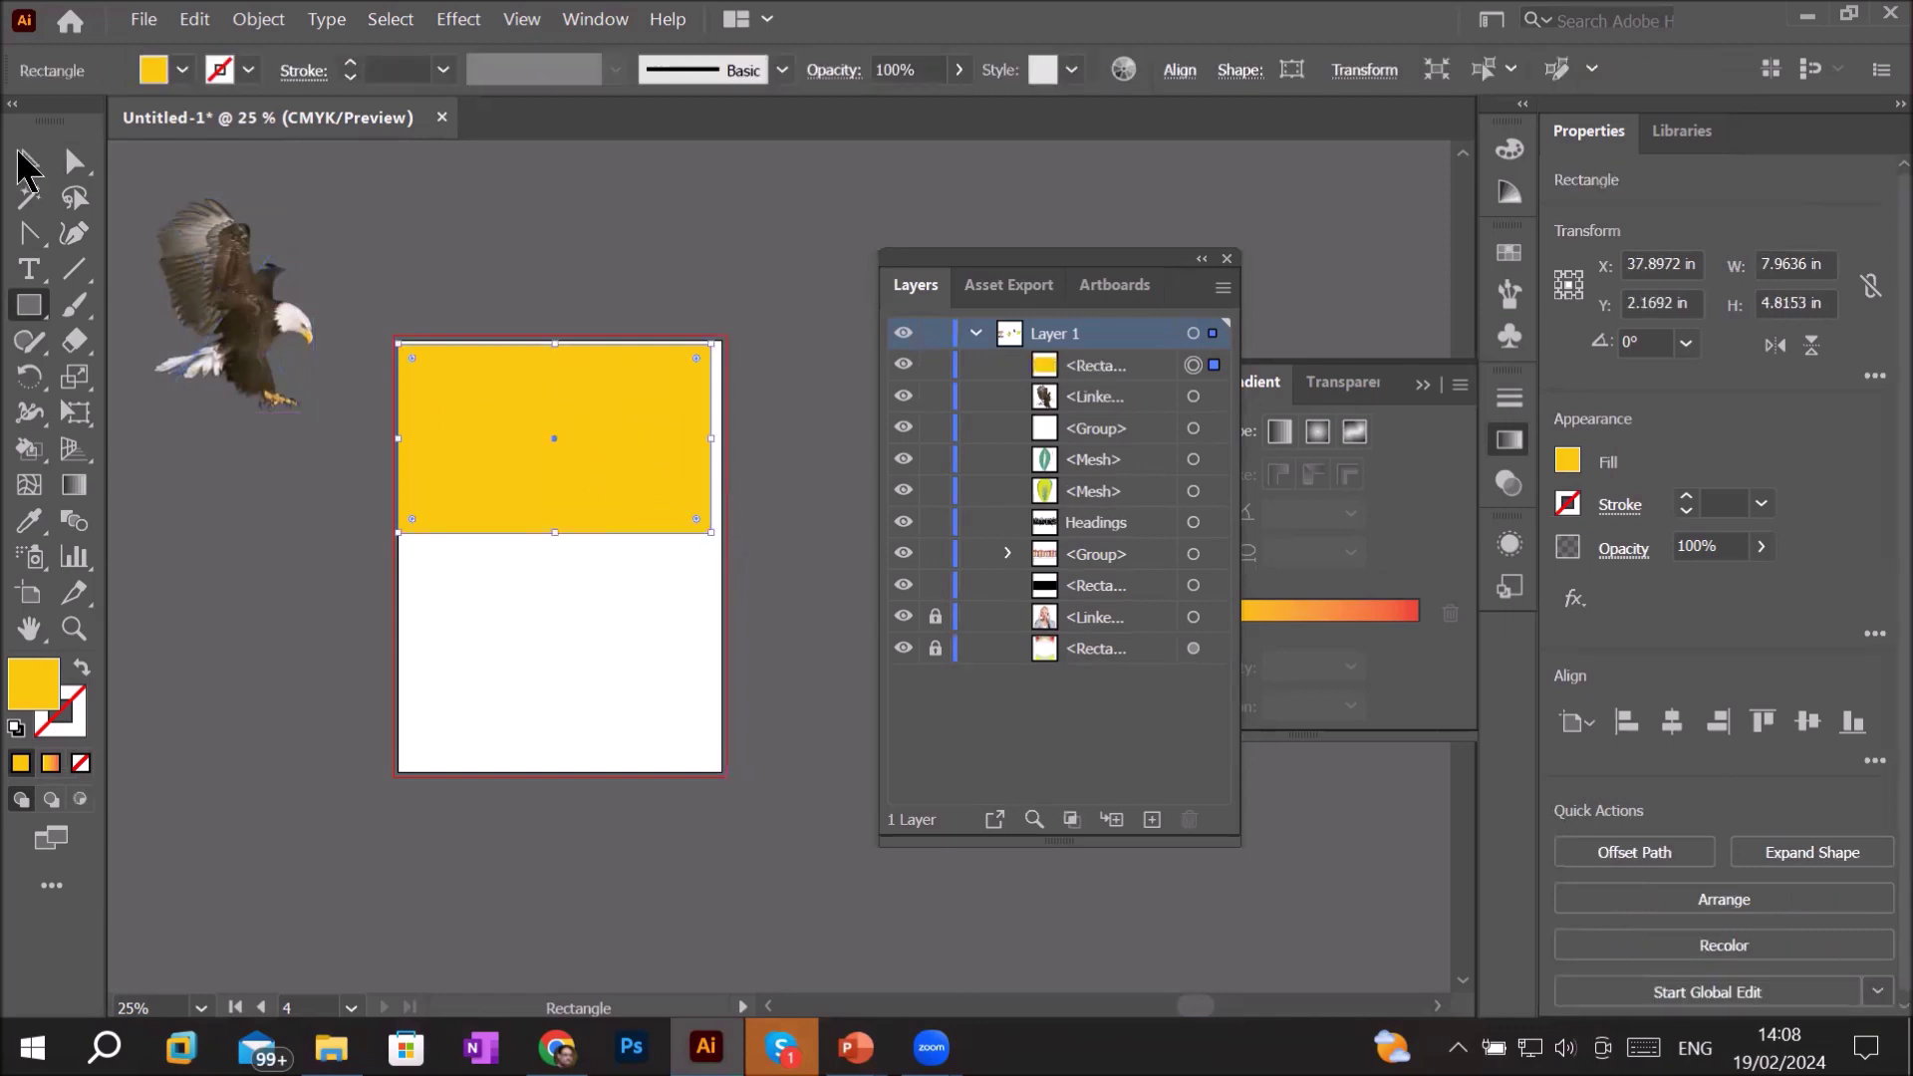
left_click_drag(524, 472, 531, 633)
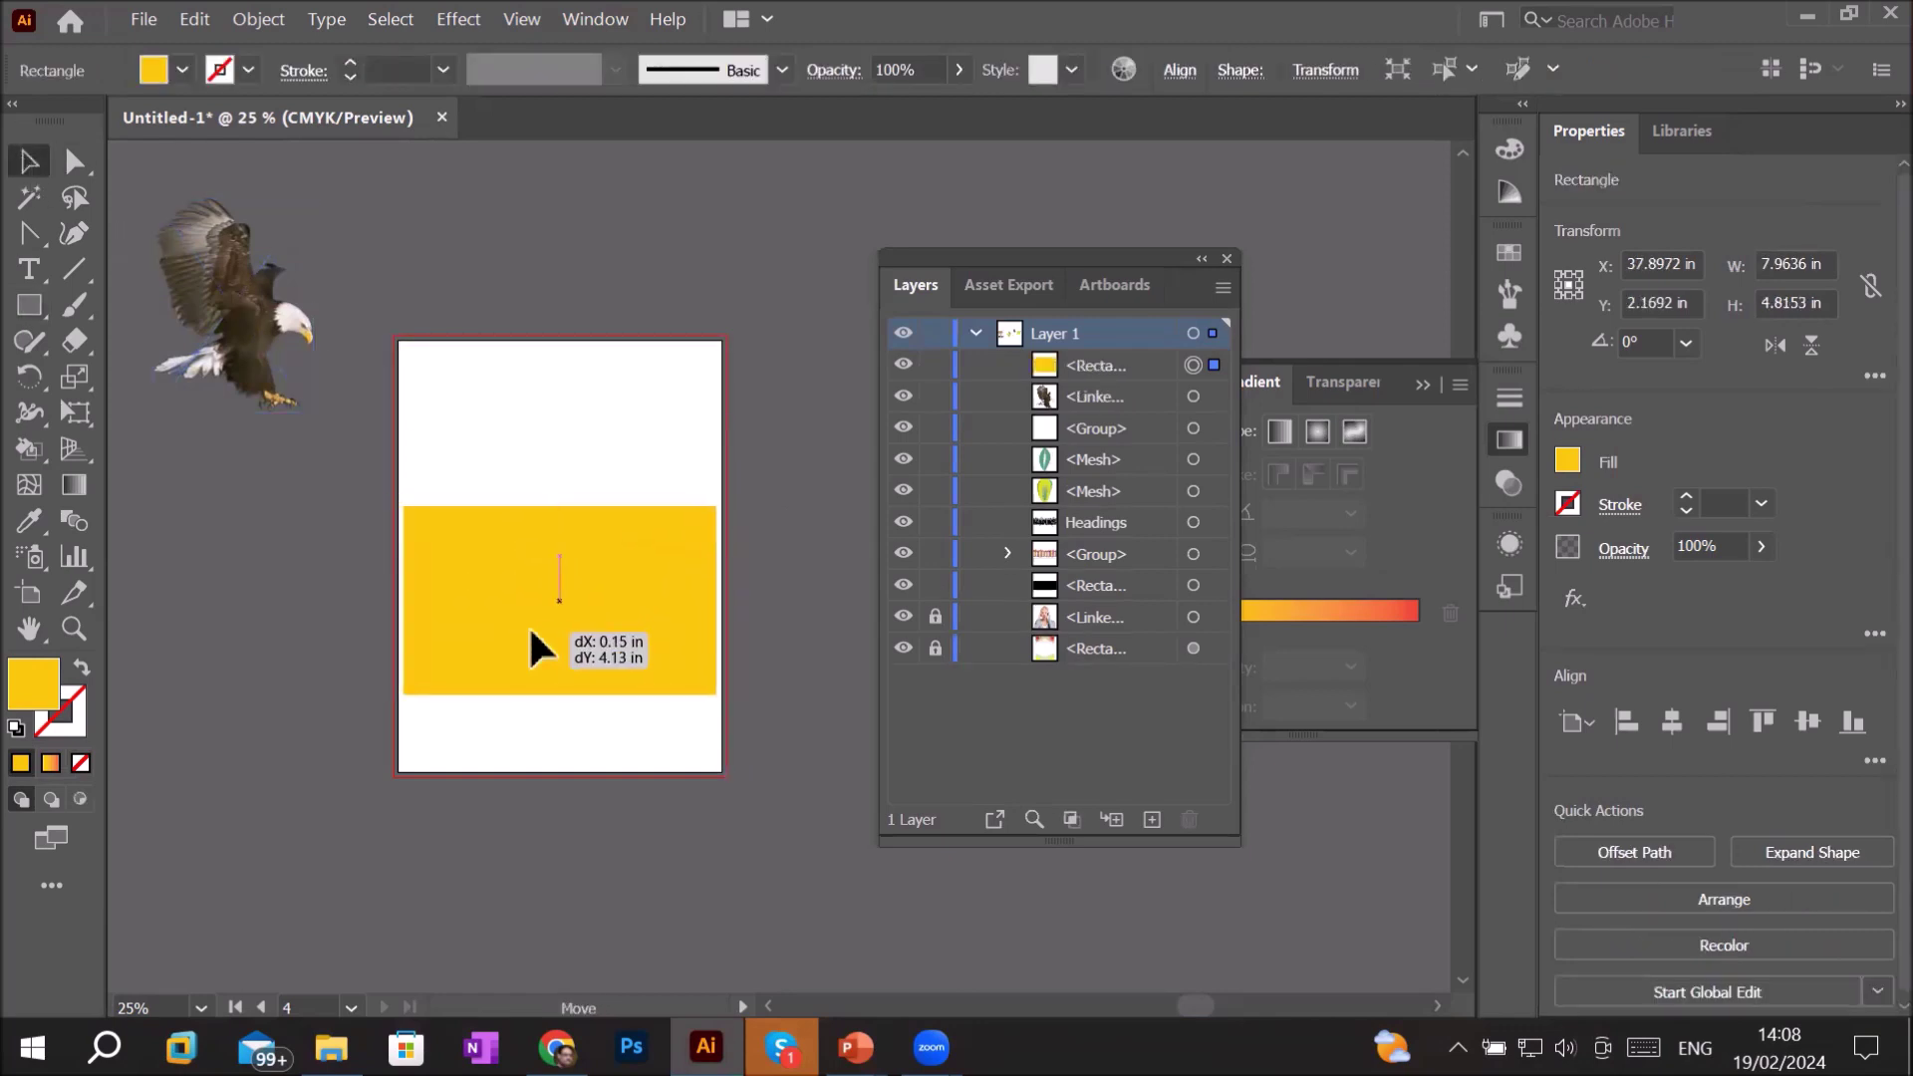
left_click_drag(529, 624, 526, 624)
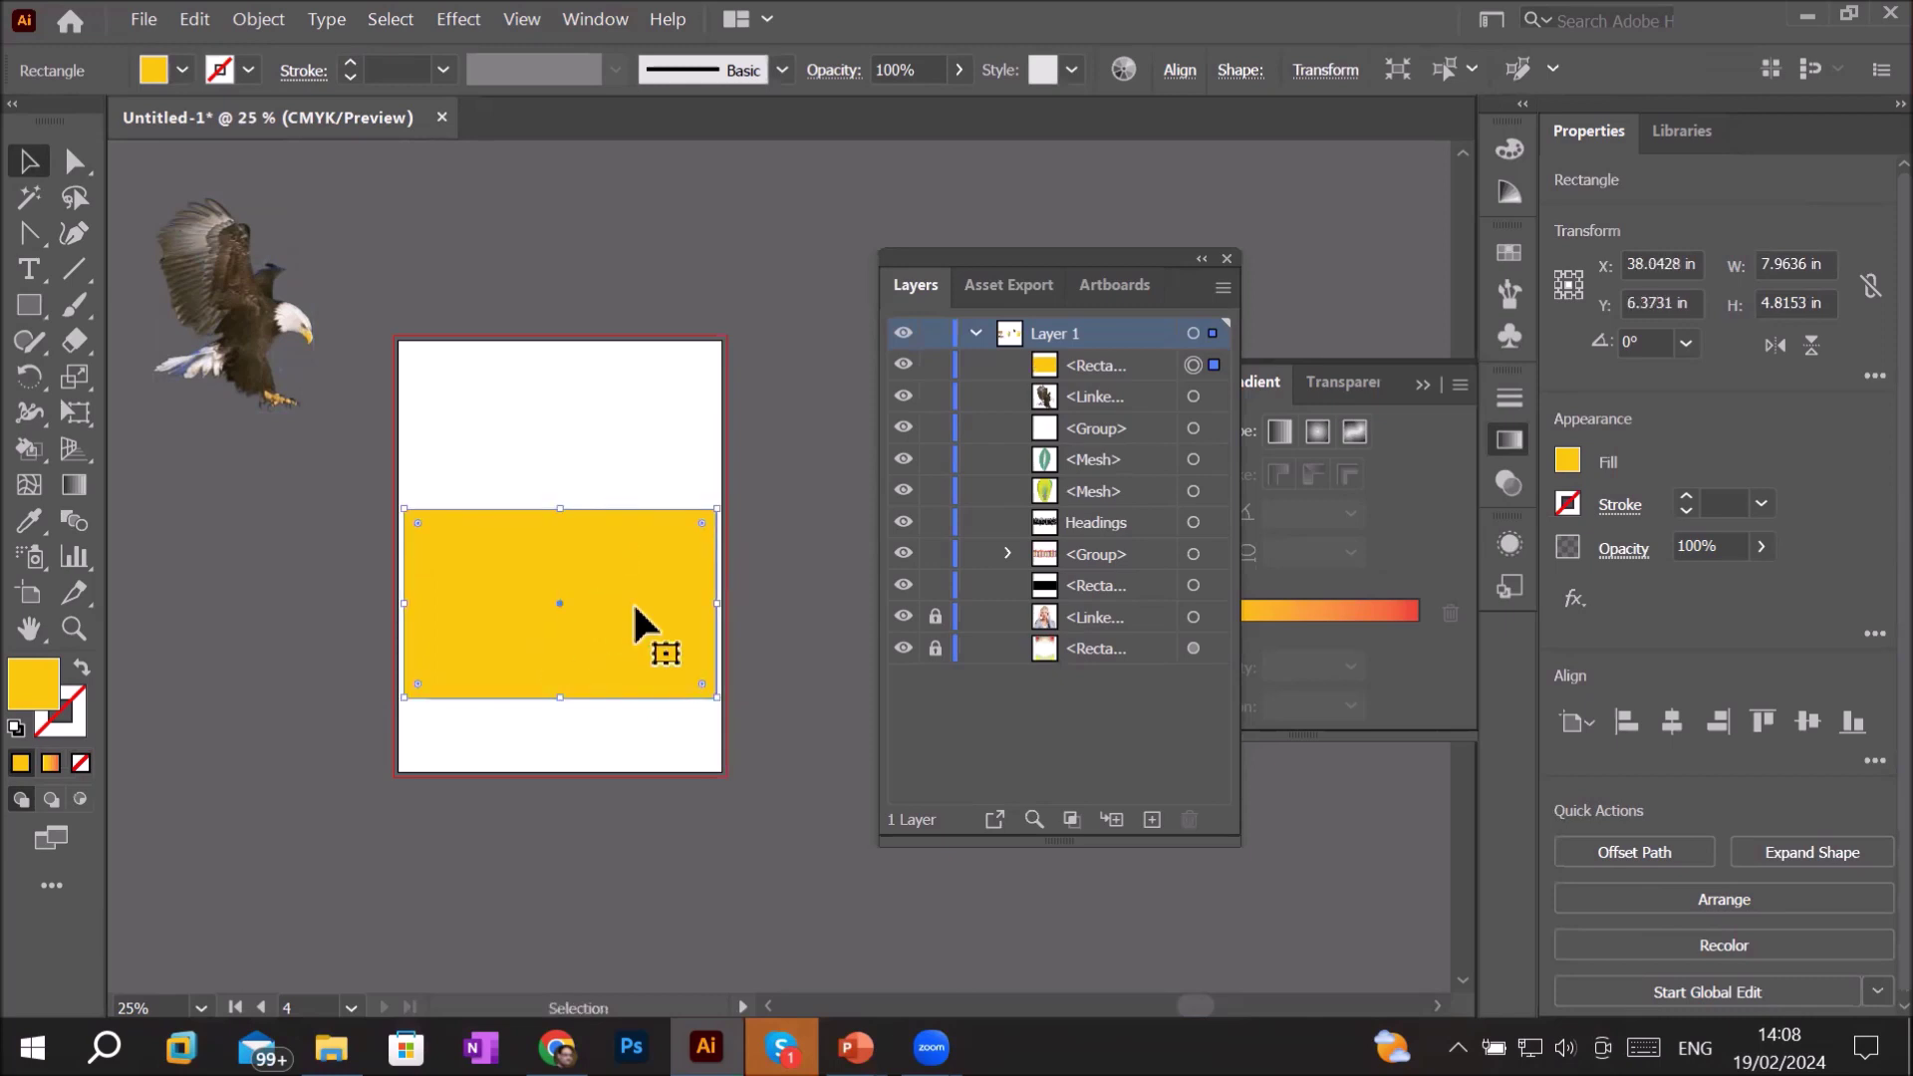
left_click(50, 765)
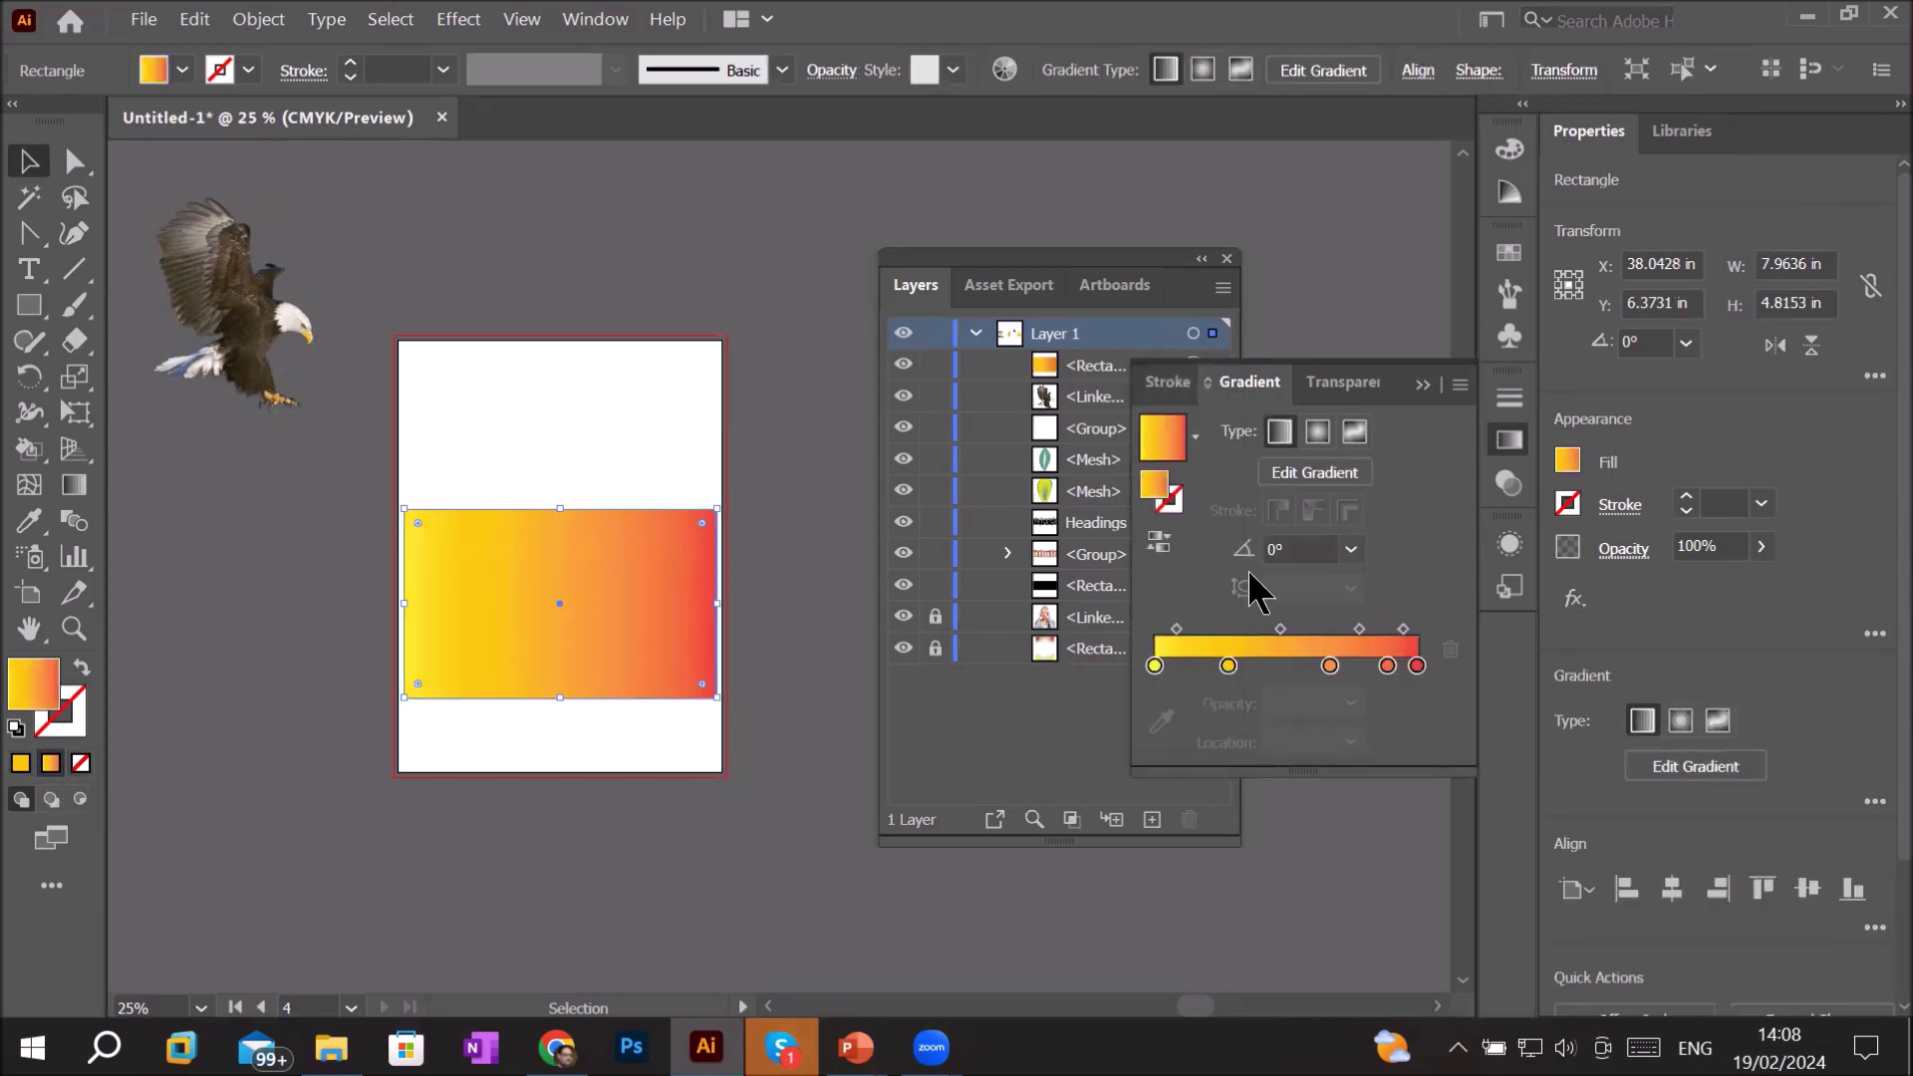
- Reverse the linear gradient back and forth, leaving it running red to yellow
left_click(1159, 541)
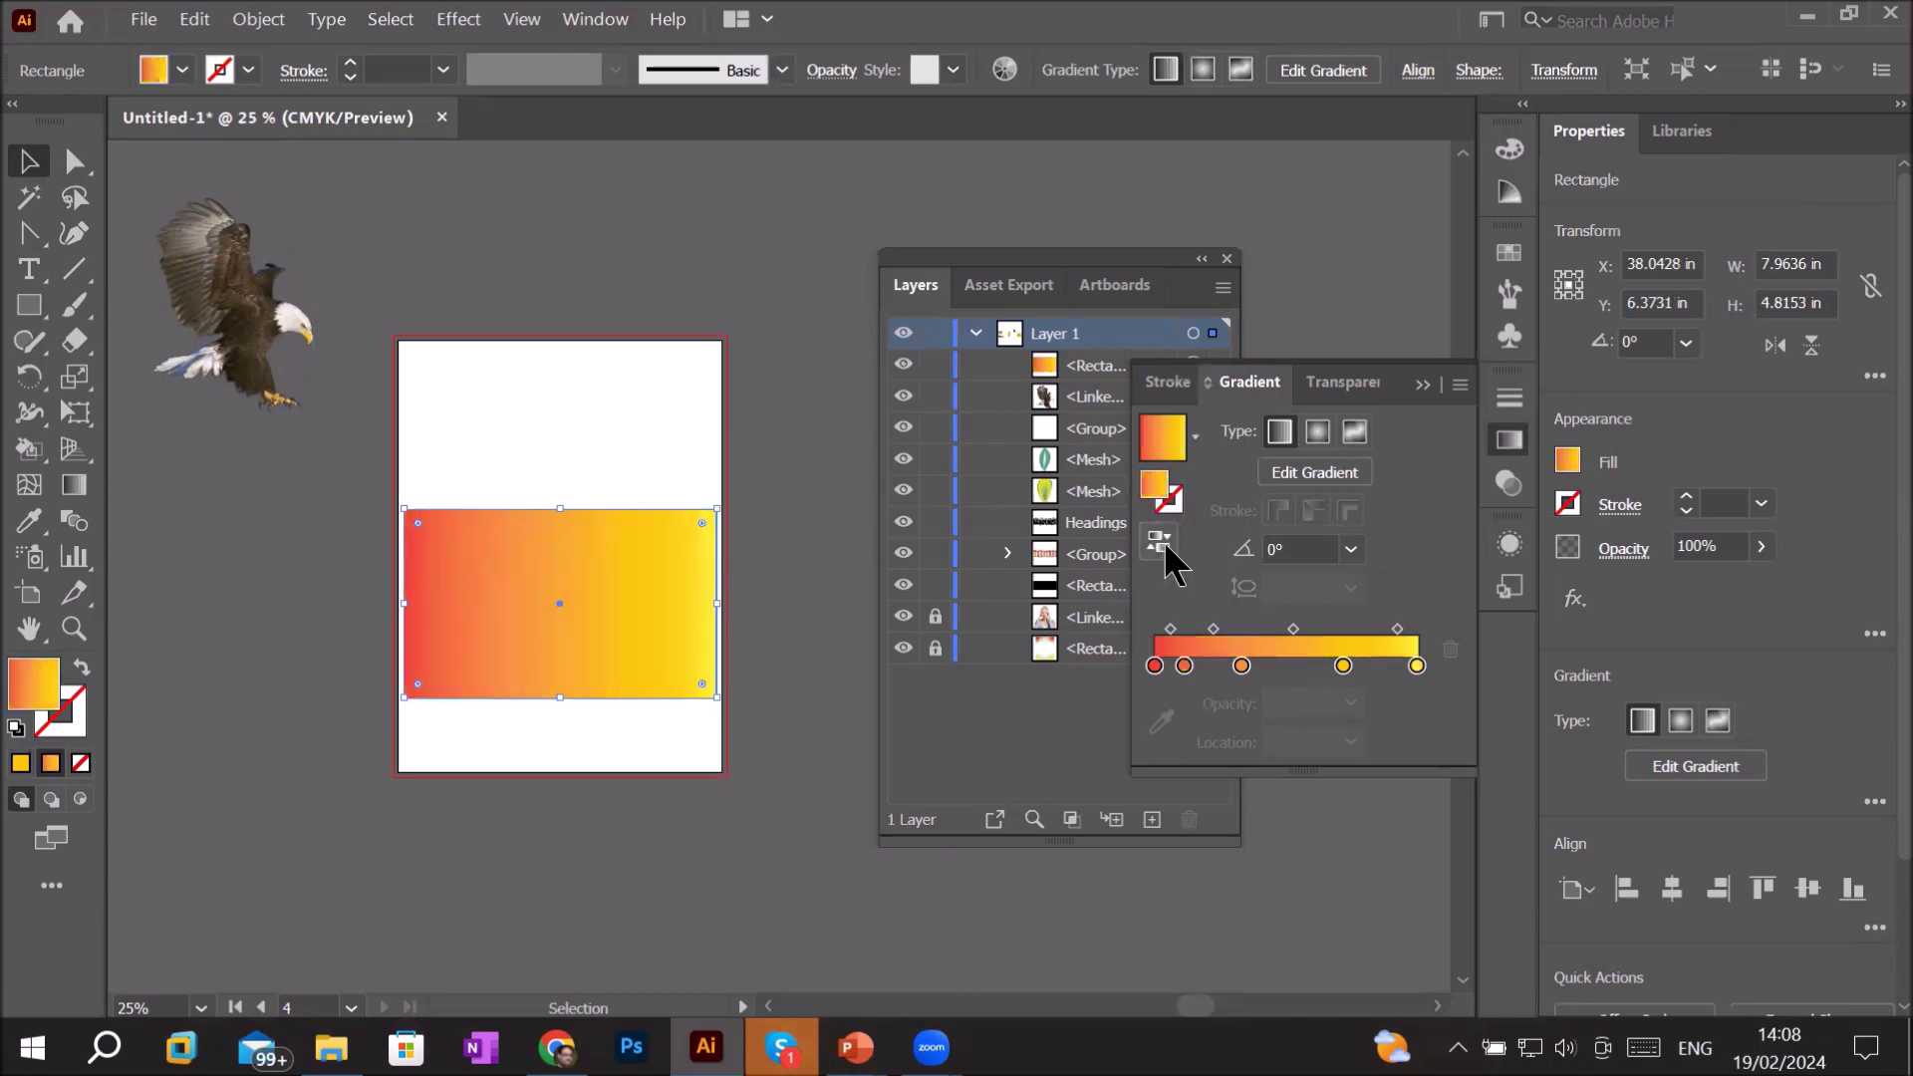
left_click(1161, 543)
left_click(1161, 540)
- Make the gradient radial, reversed so the centre is yellow and the edges red
left_click(1317, 432)
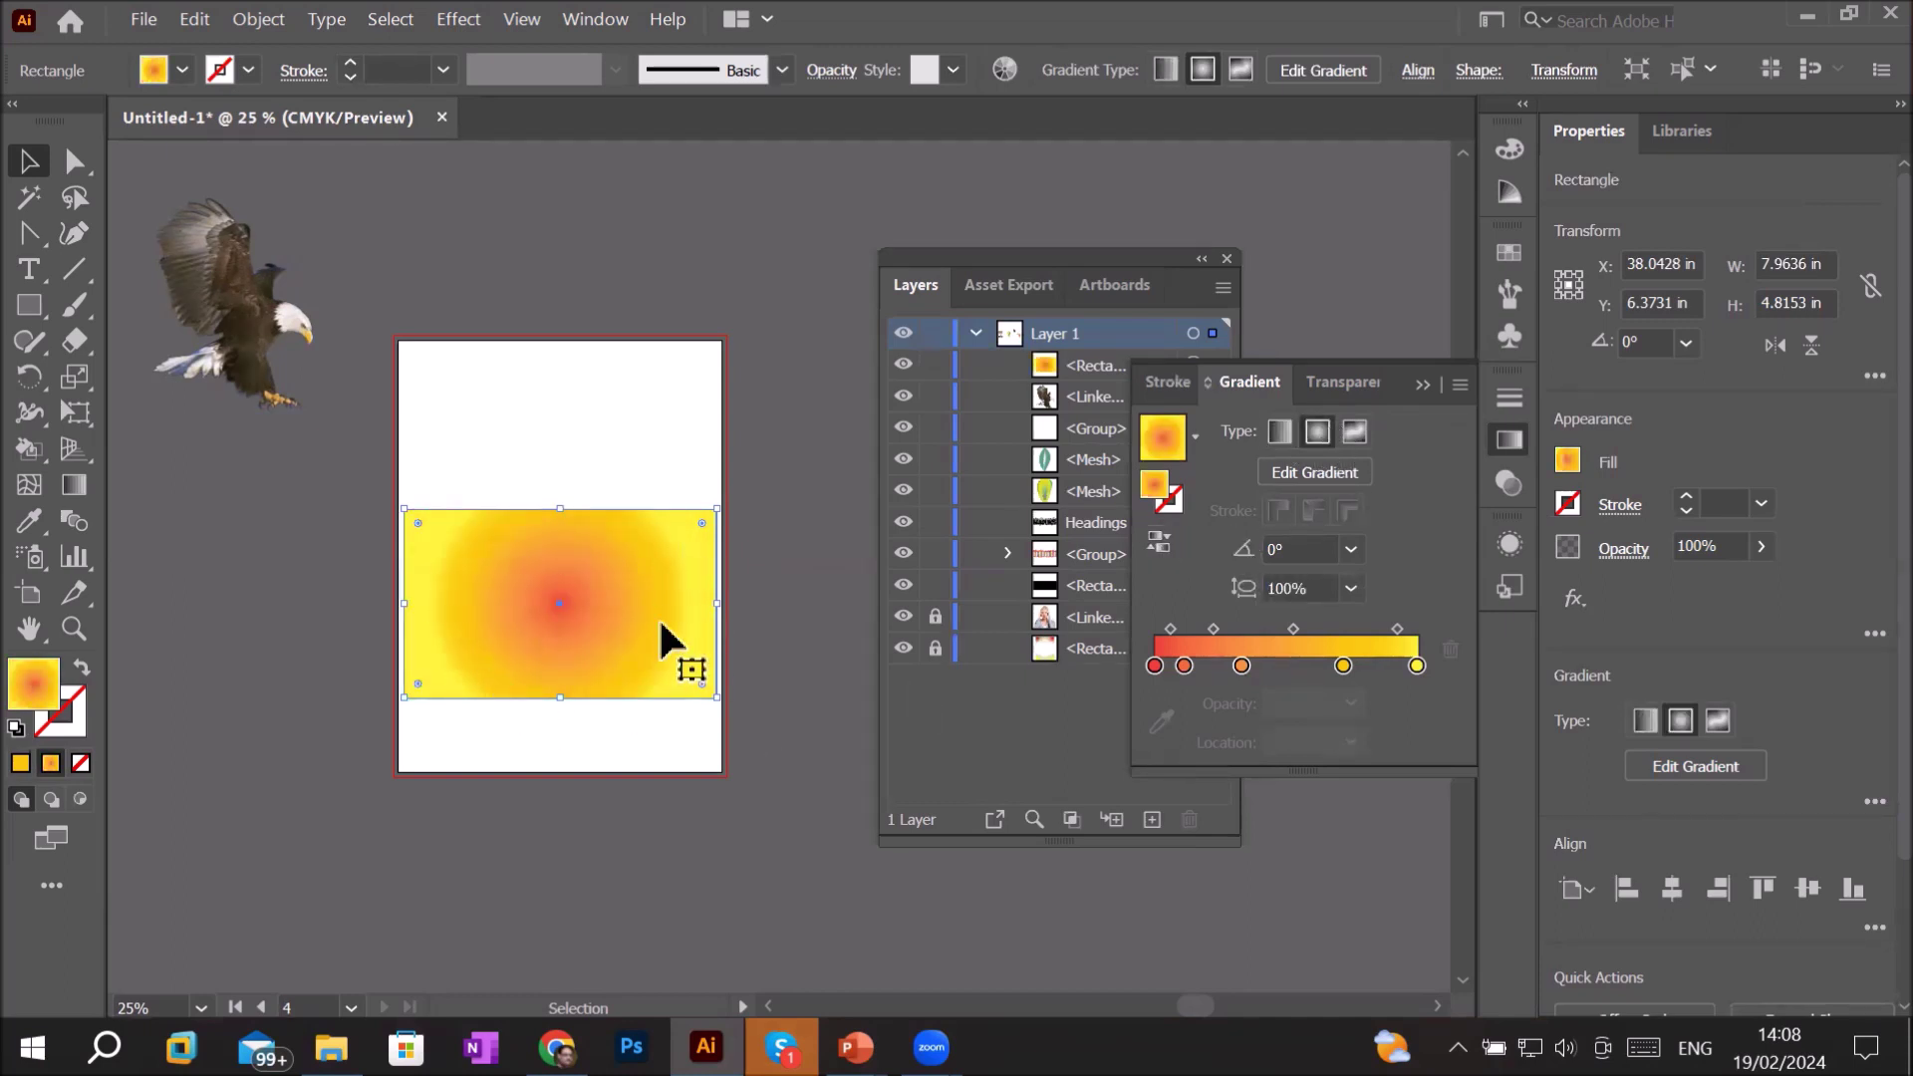
left_click(1159, 541)
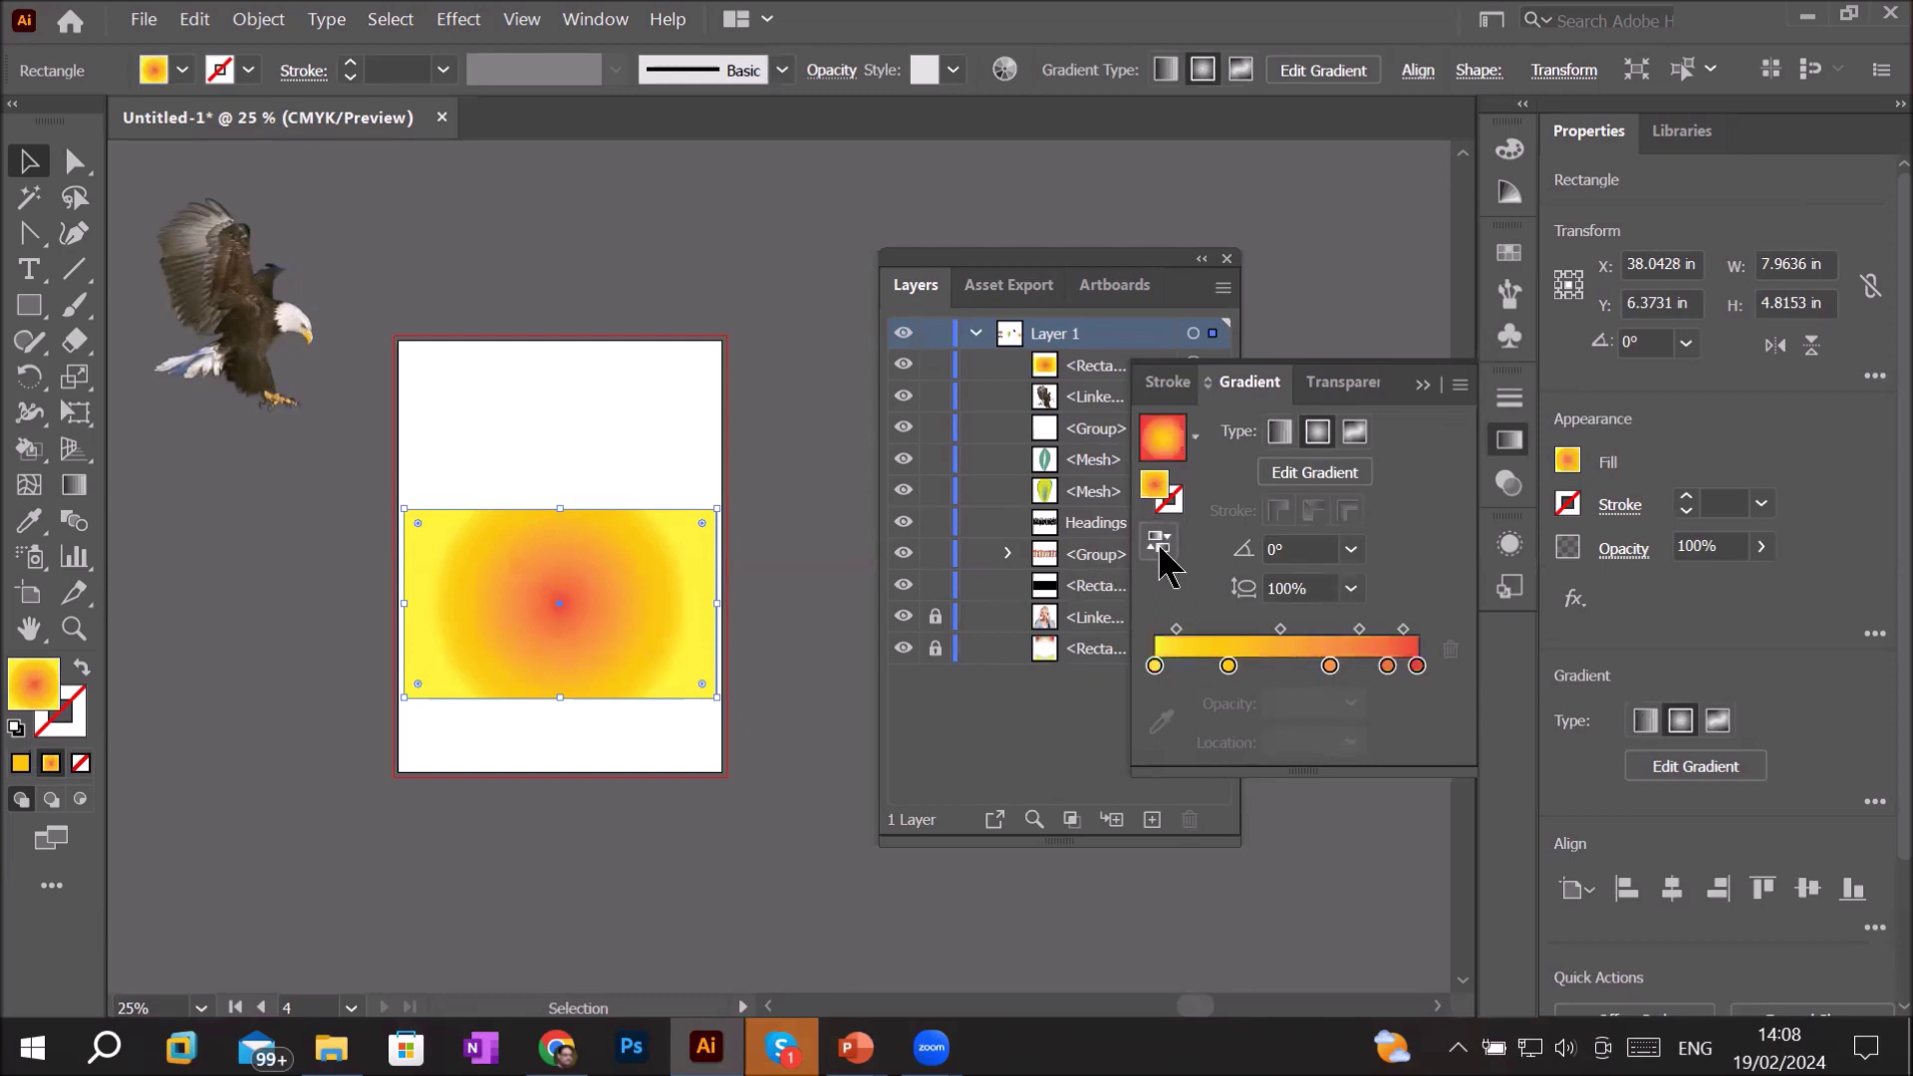
left_click(1160, 543)
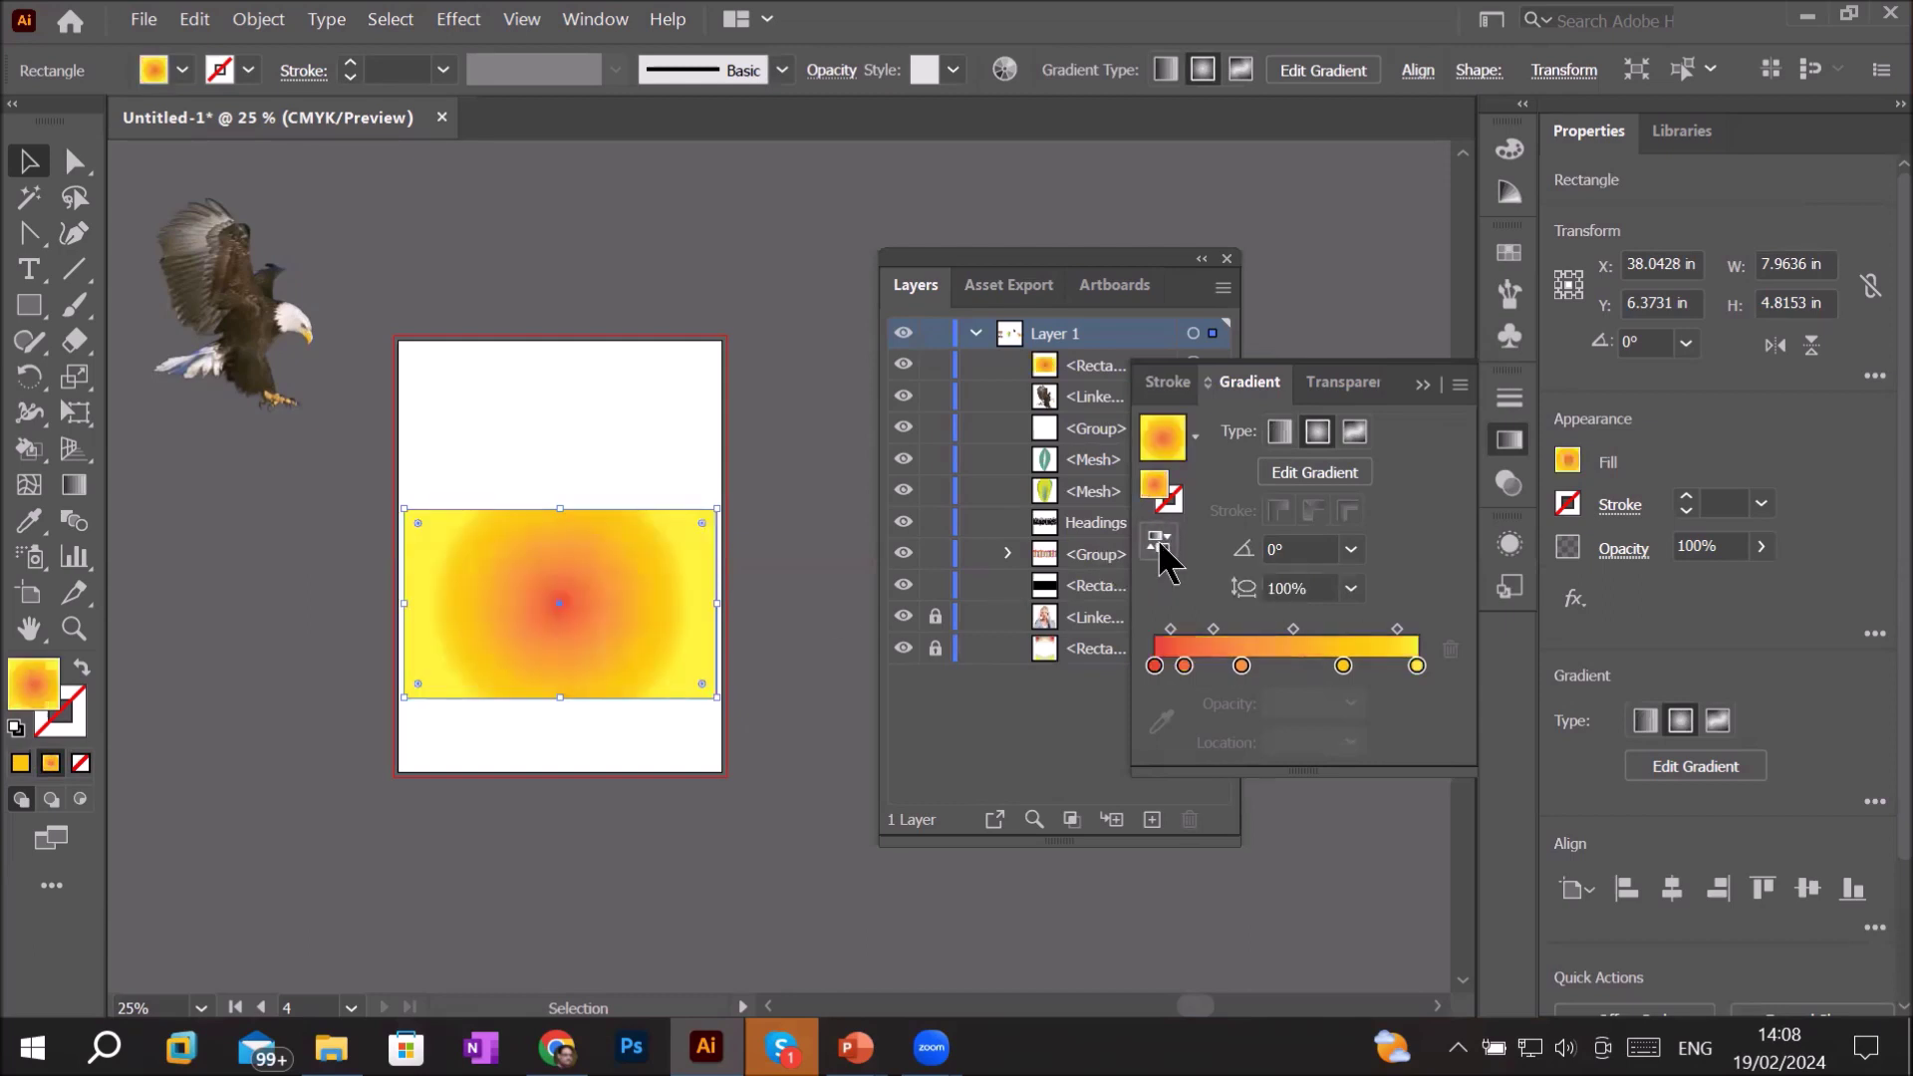
left_click(1159, 543)
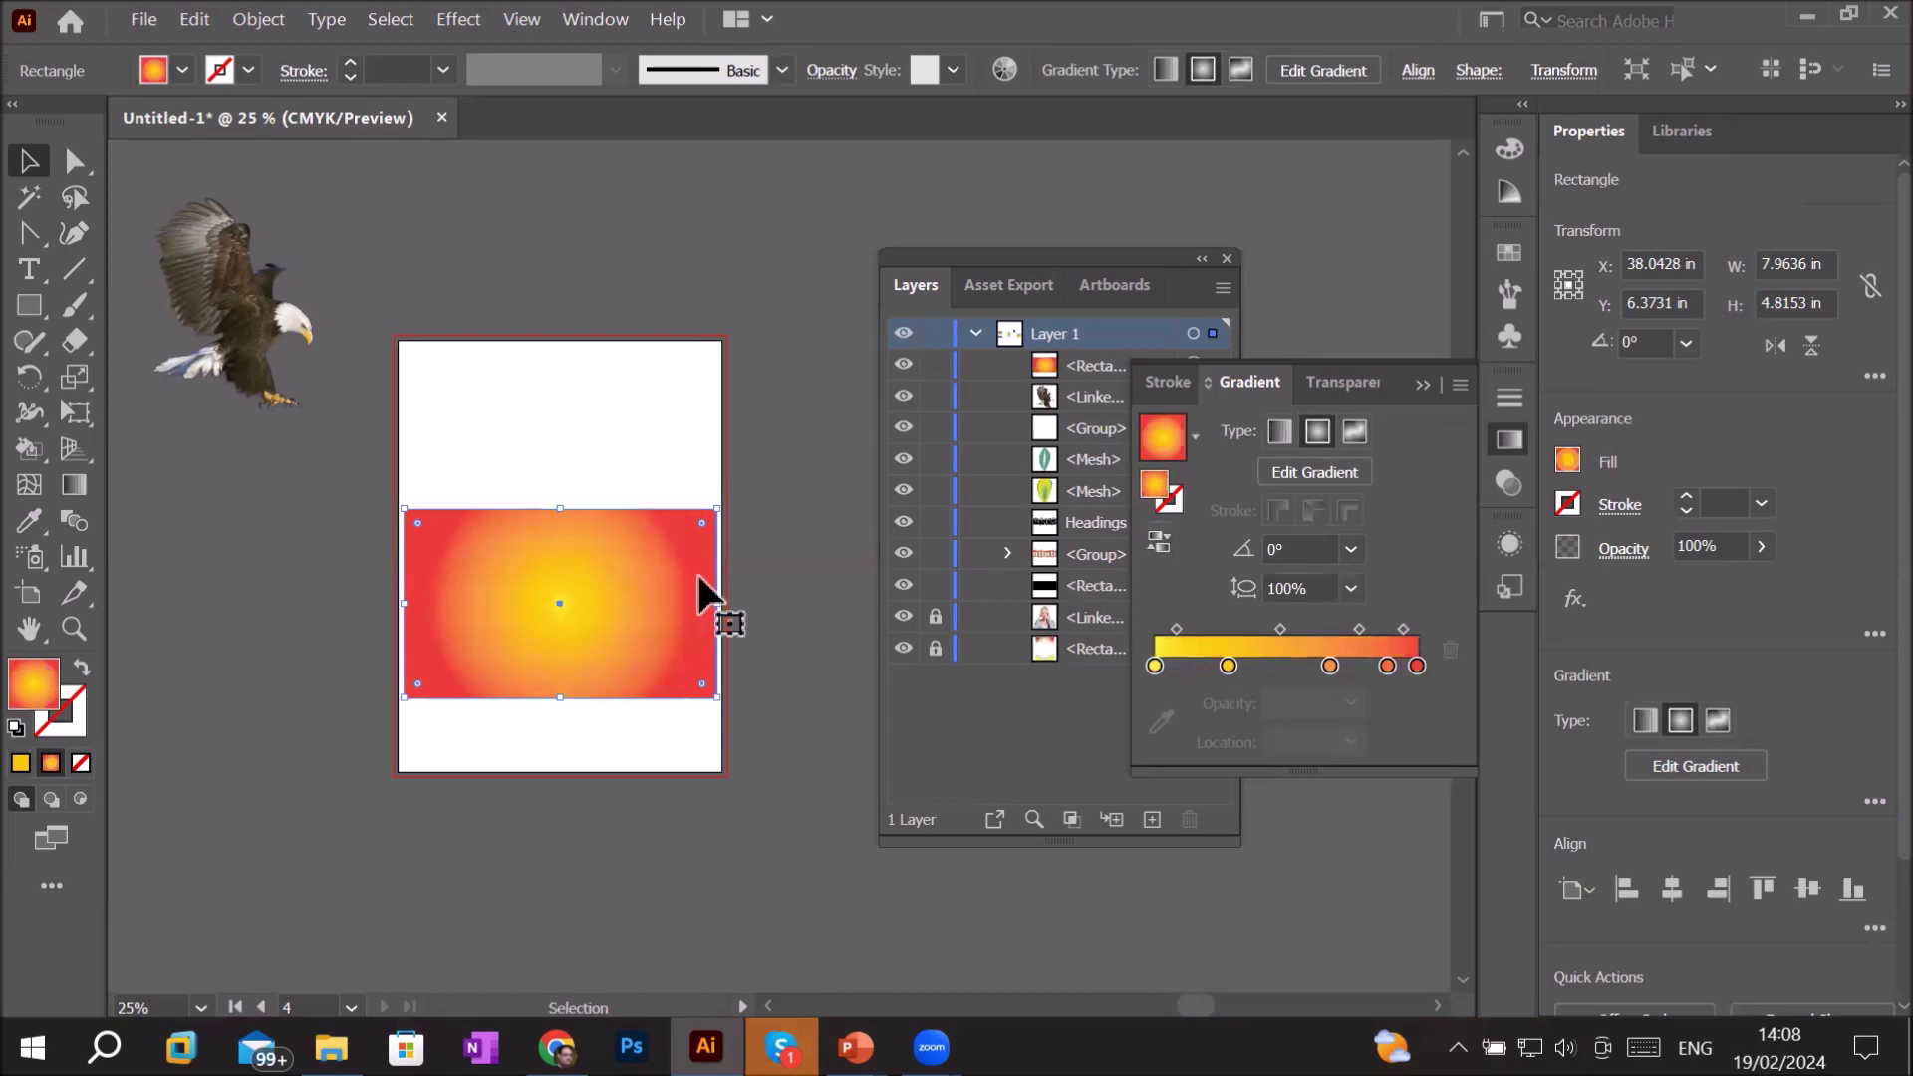
scroll(729, 595, "up", 1)
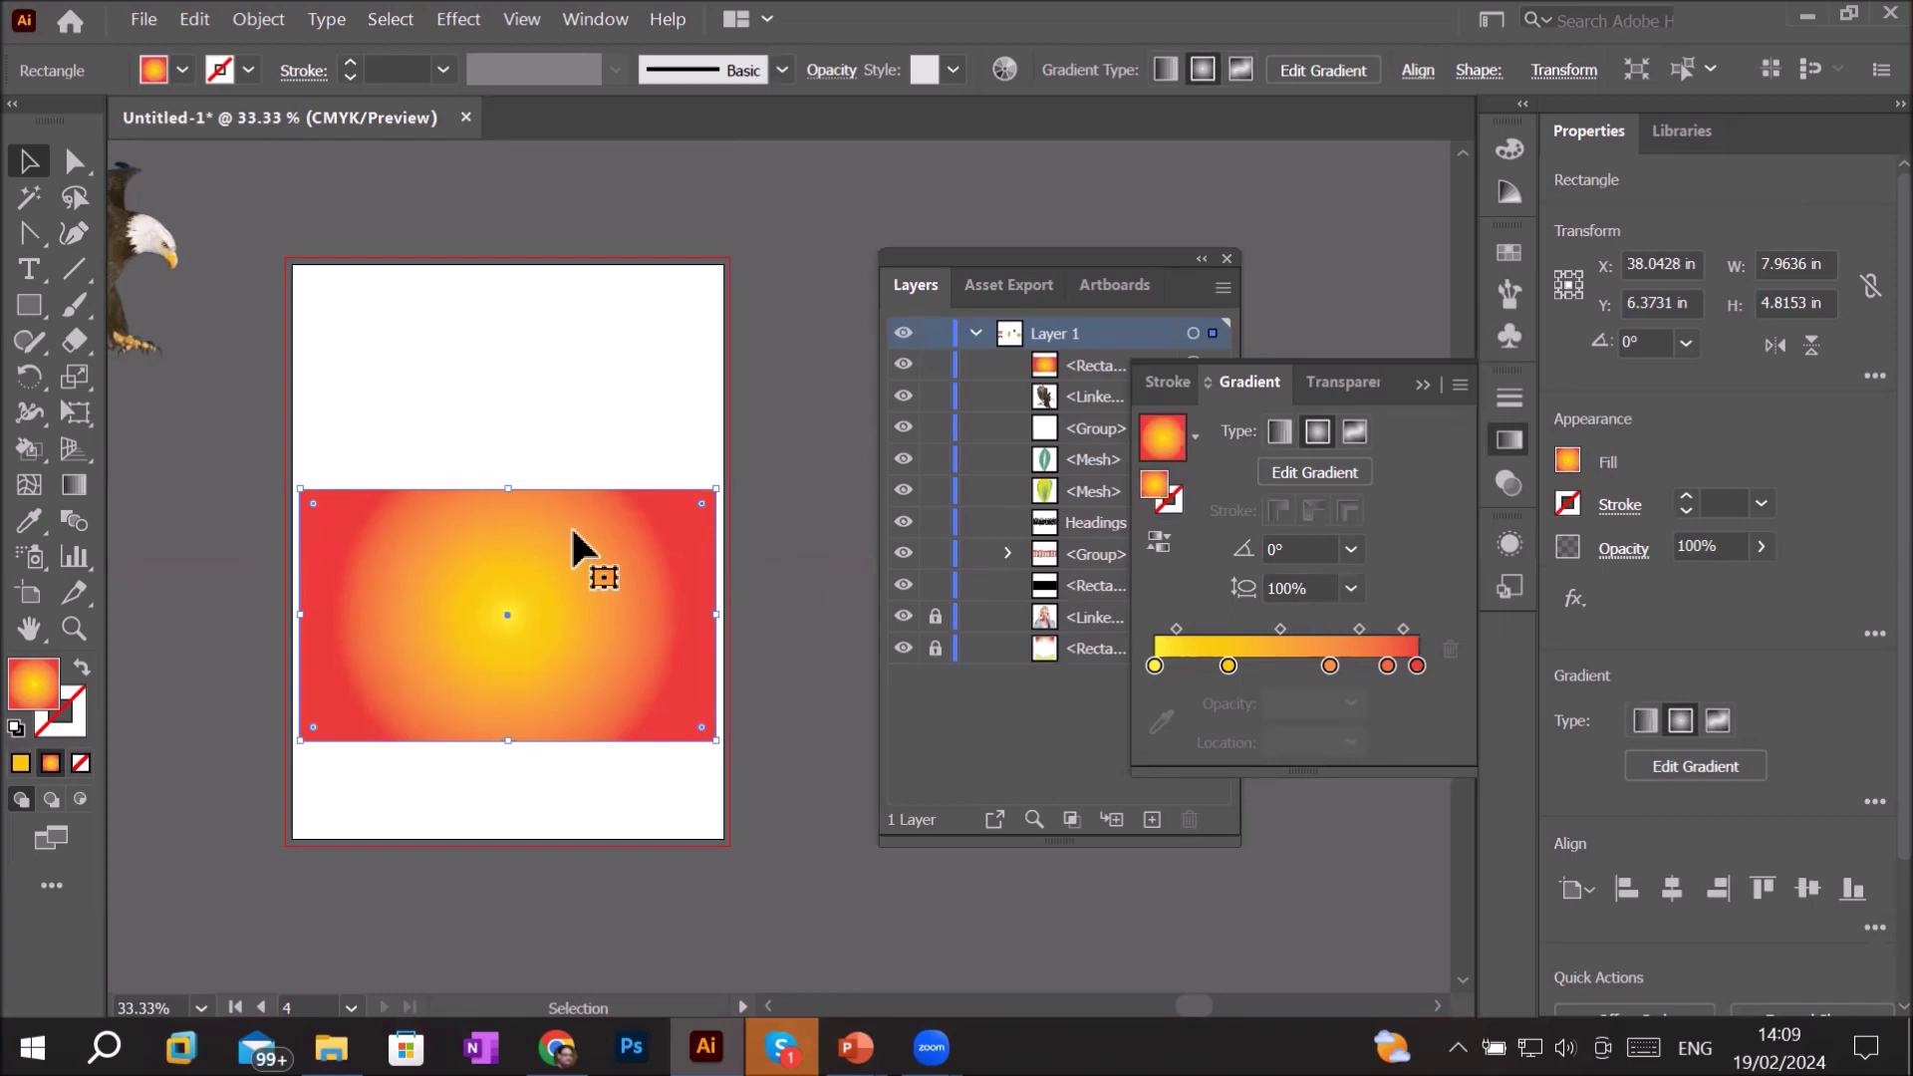
scroll(528, 608, "up", 1)
scroll(500, 647, "up", 1)
scroll(480, 632, "up", 1)
scroll(512, 546, "down", 1)
scroll(512, 542, "down", 2)
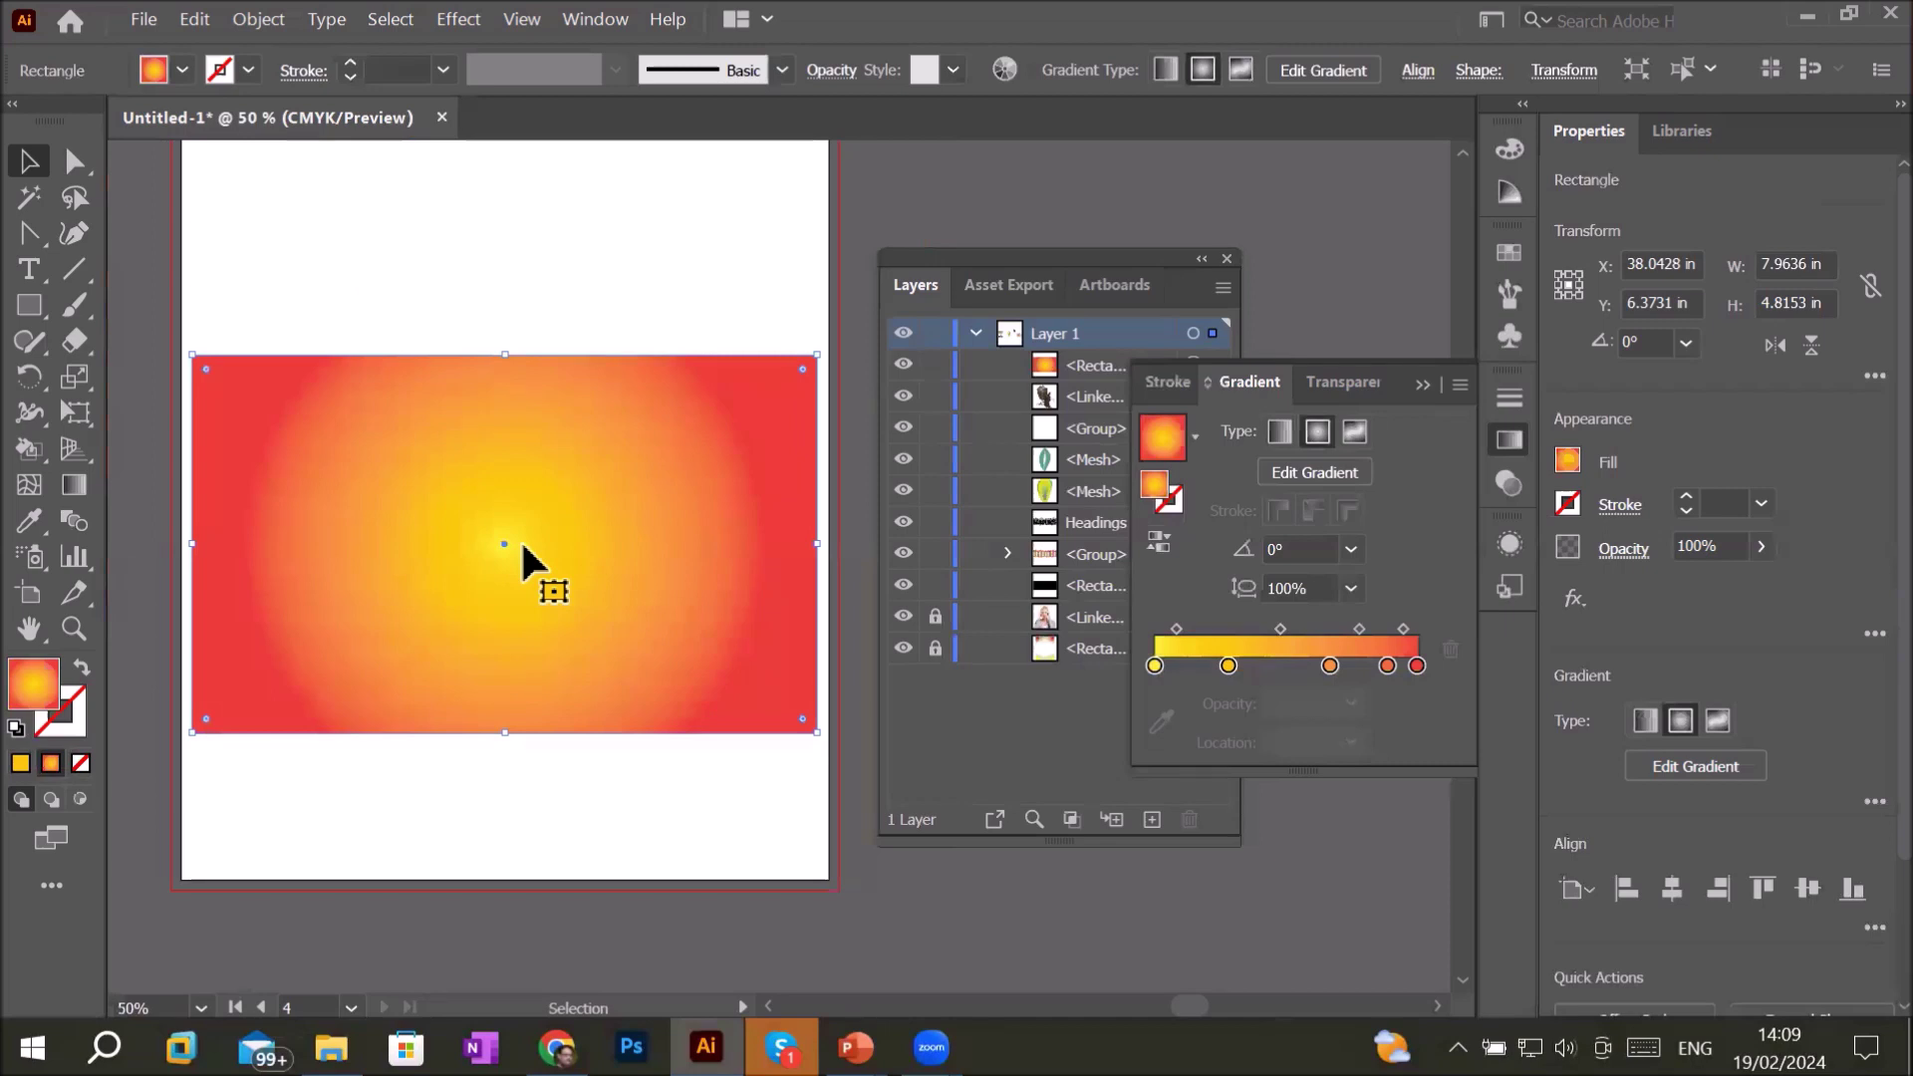
- Expand the radial gradient with Object > Expand, Fill checked, Specify 10 Objects
left_click(268, 22)
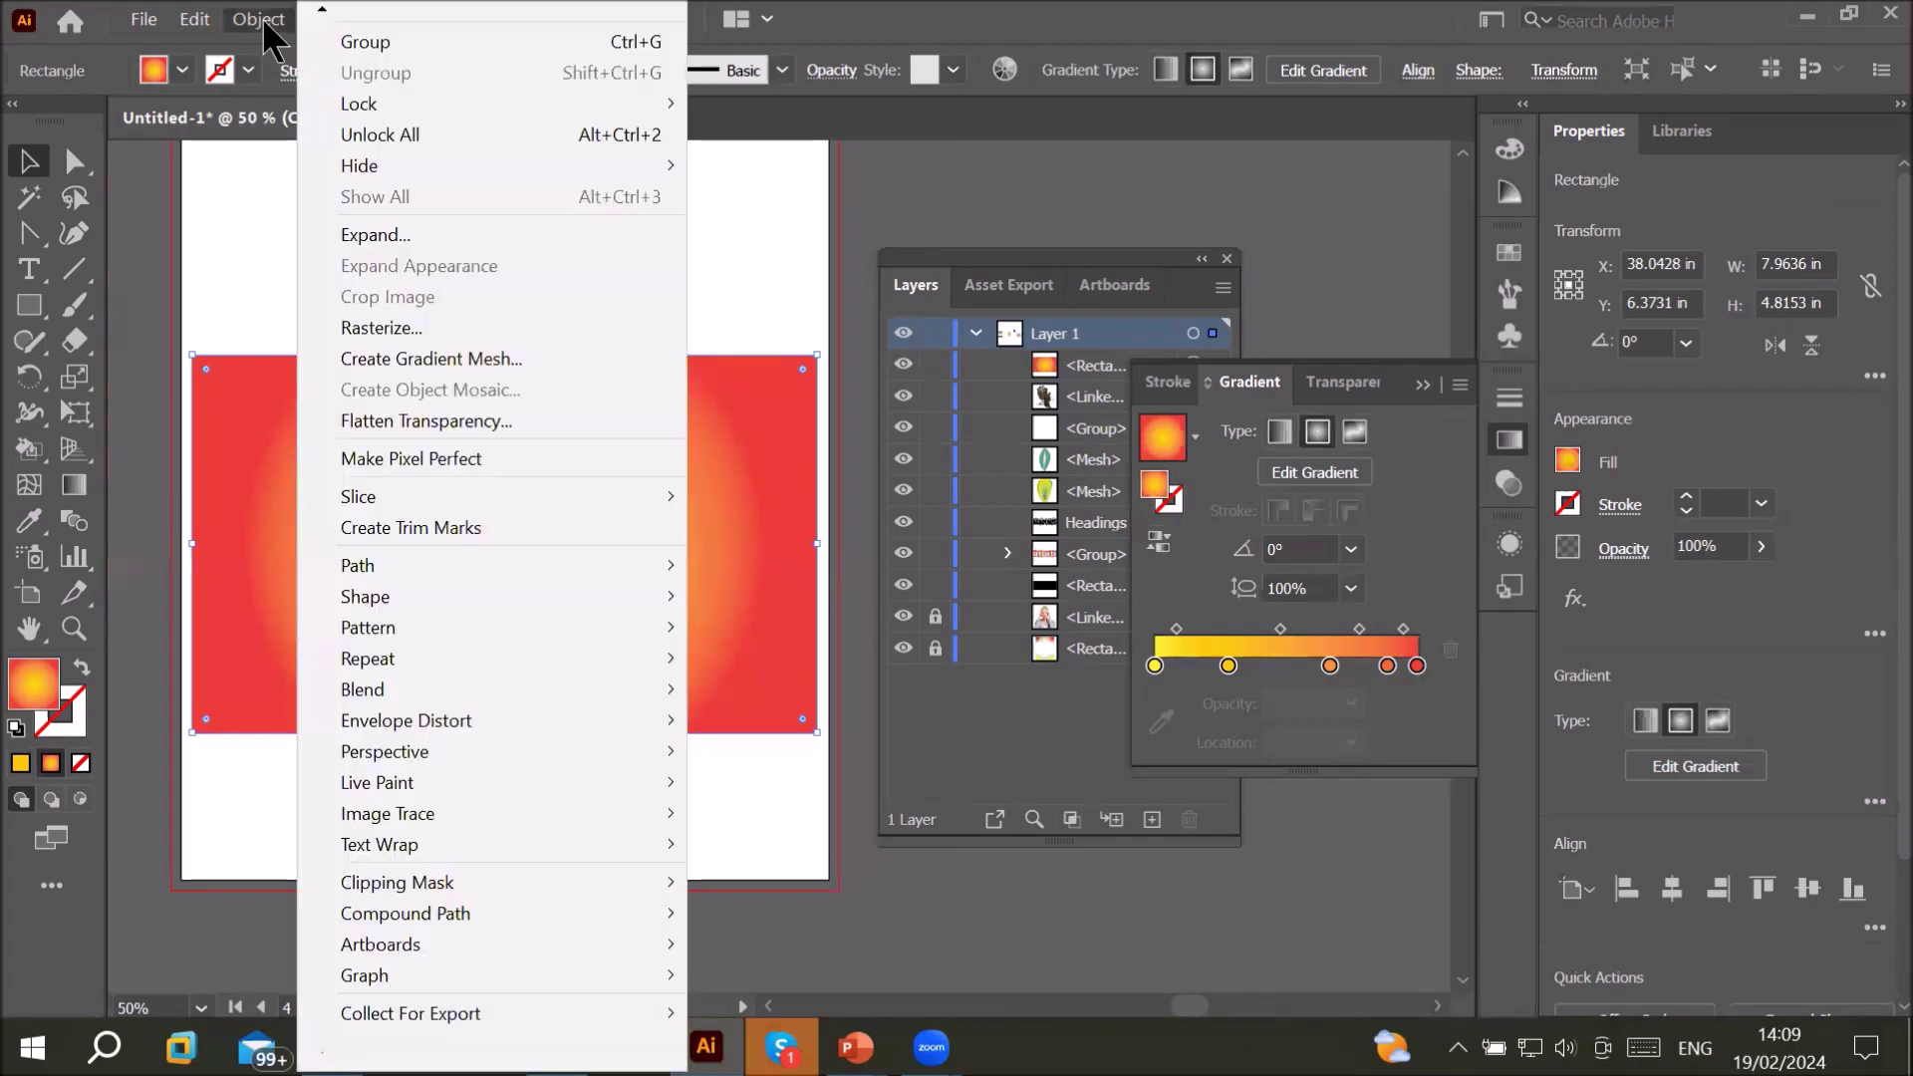
left_click(408, 239)
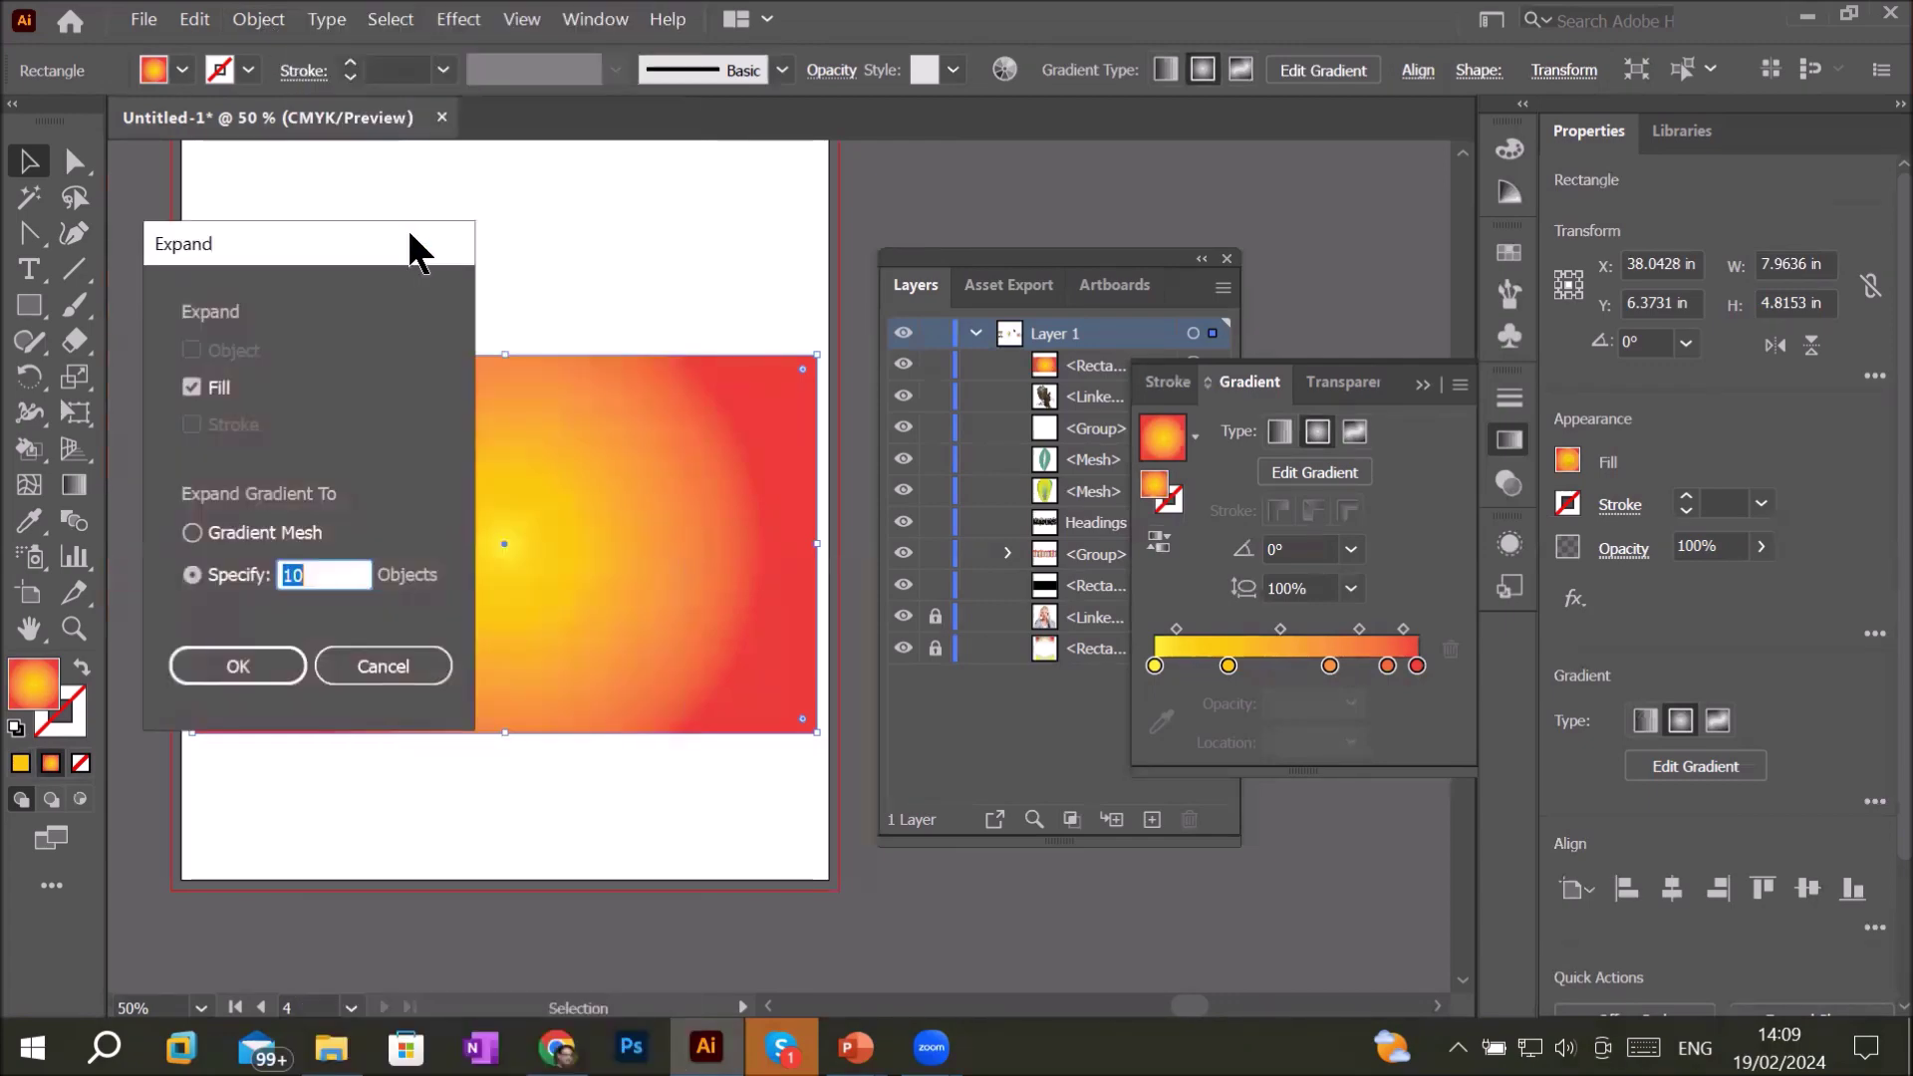
left_click(1427, 516)
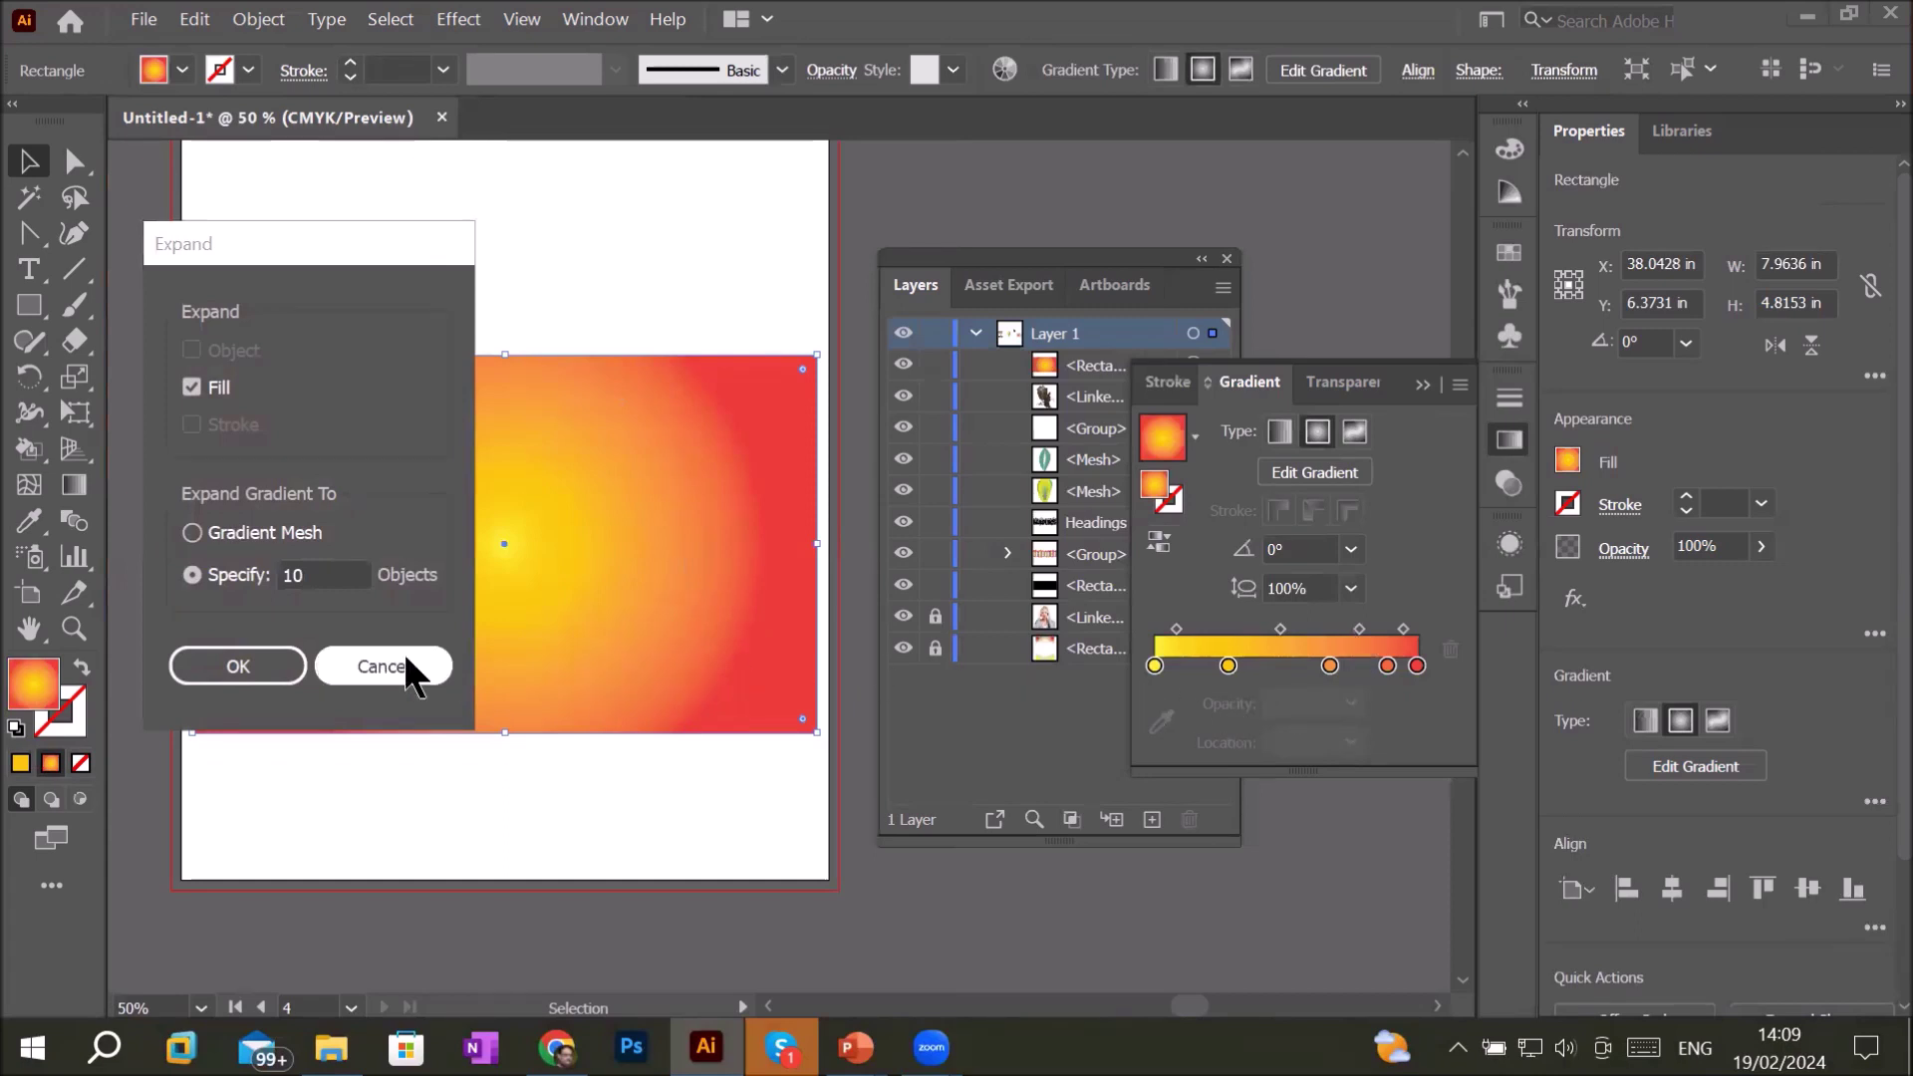
left_click(302, 578)
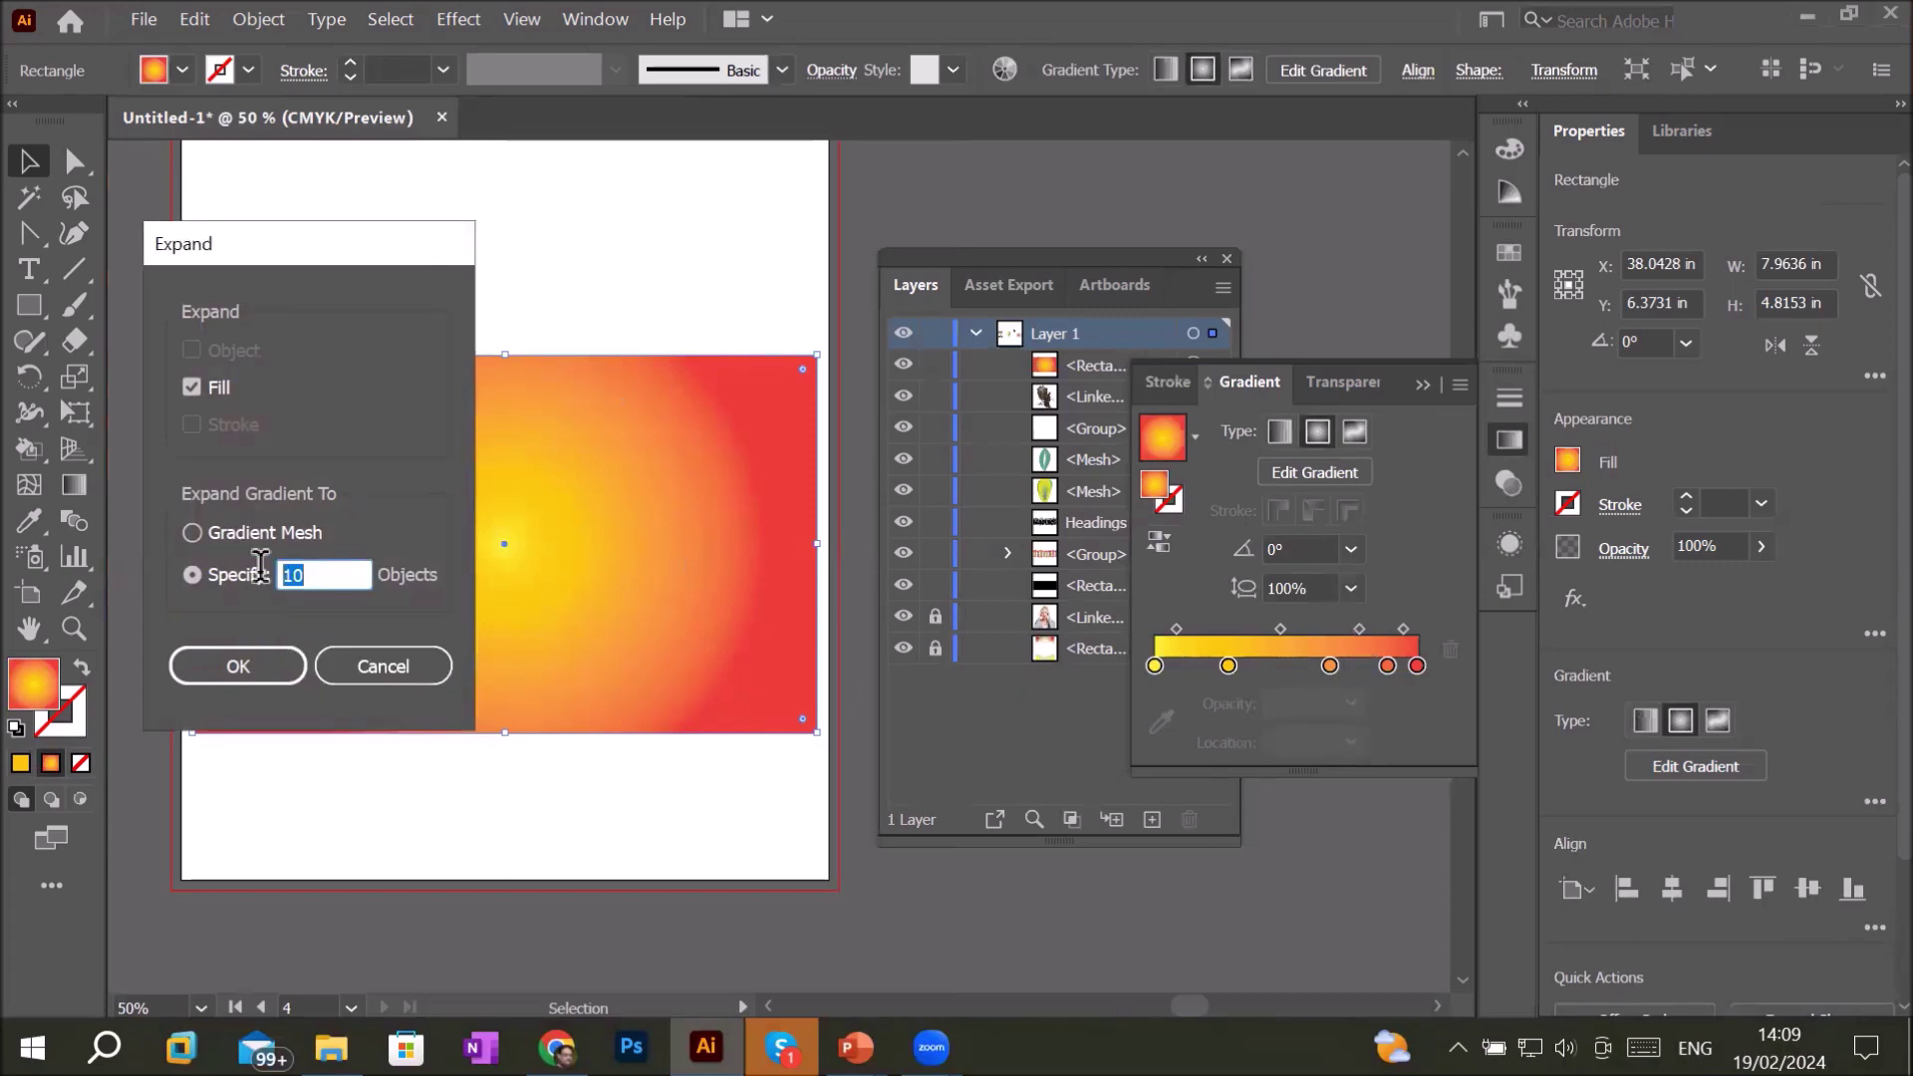
double_click(307, 576)
left_click(326, 564)
left_click(225, 658)
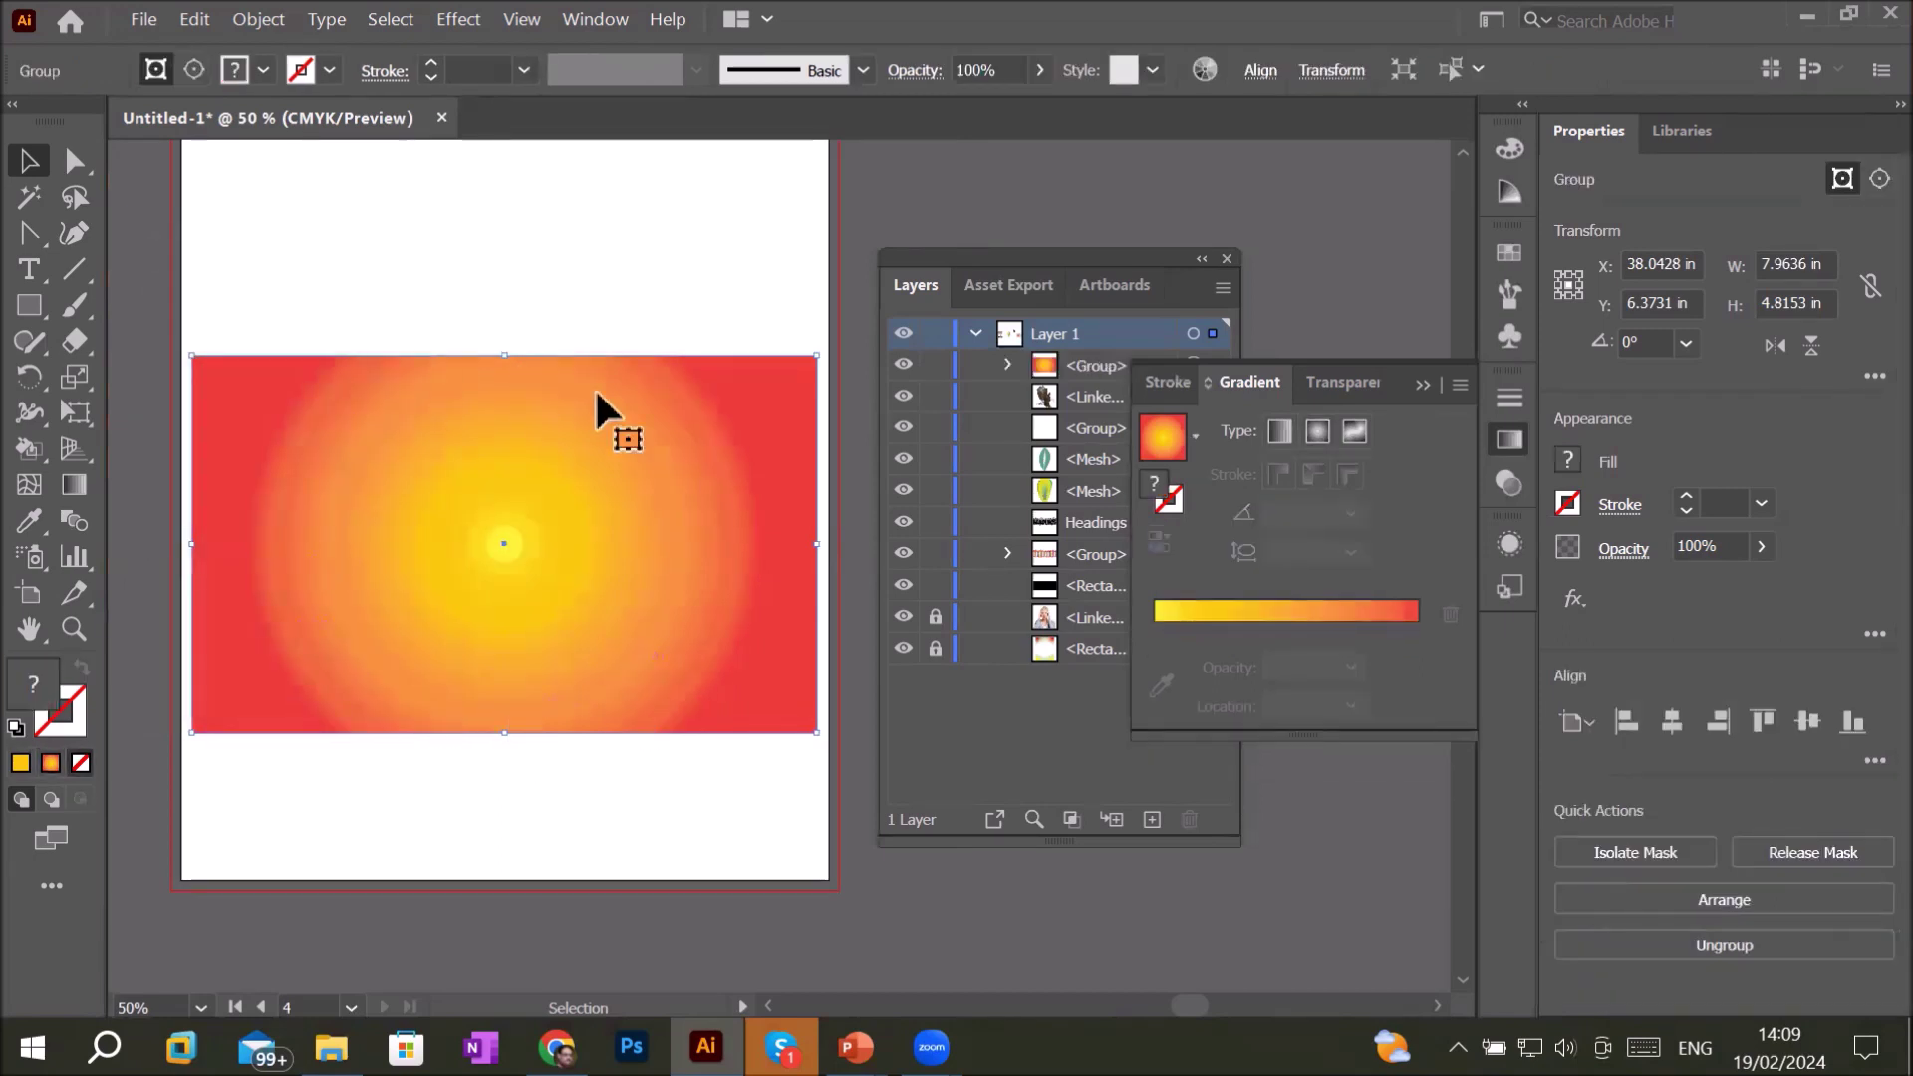
- Move the eagle back onto the artboard and above the ring group in Layers
scroll(552, 573, "down", 3)
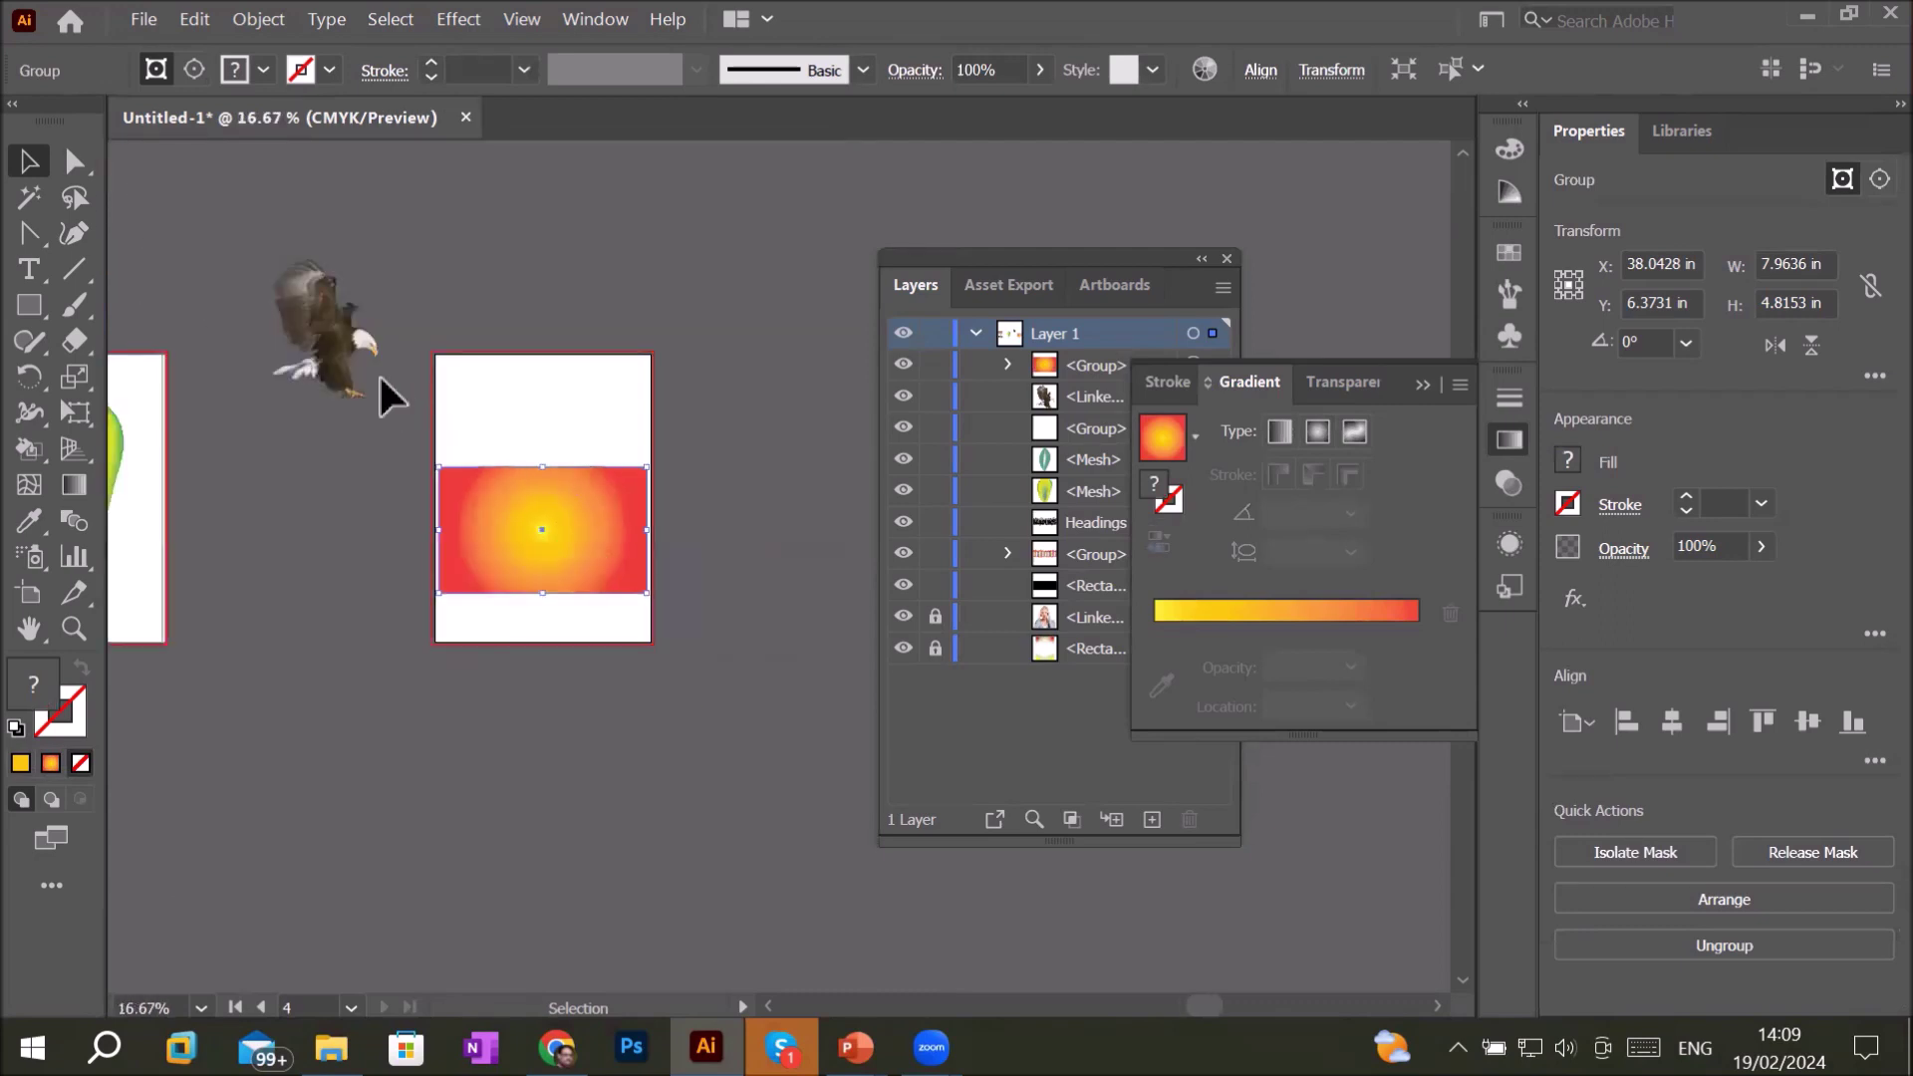
mouse_move(333, 376)
left_mouse_down()
mouse_move(547, 541)
mouse_move(540, 579)
left_mouse_up()
left_click_drag(1043, 393, 1065, 359)
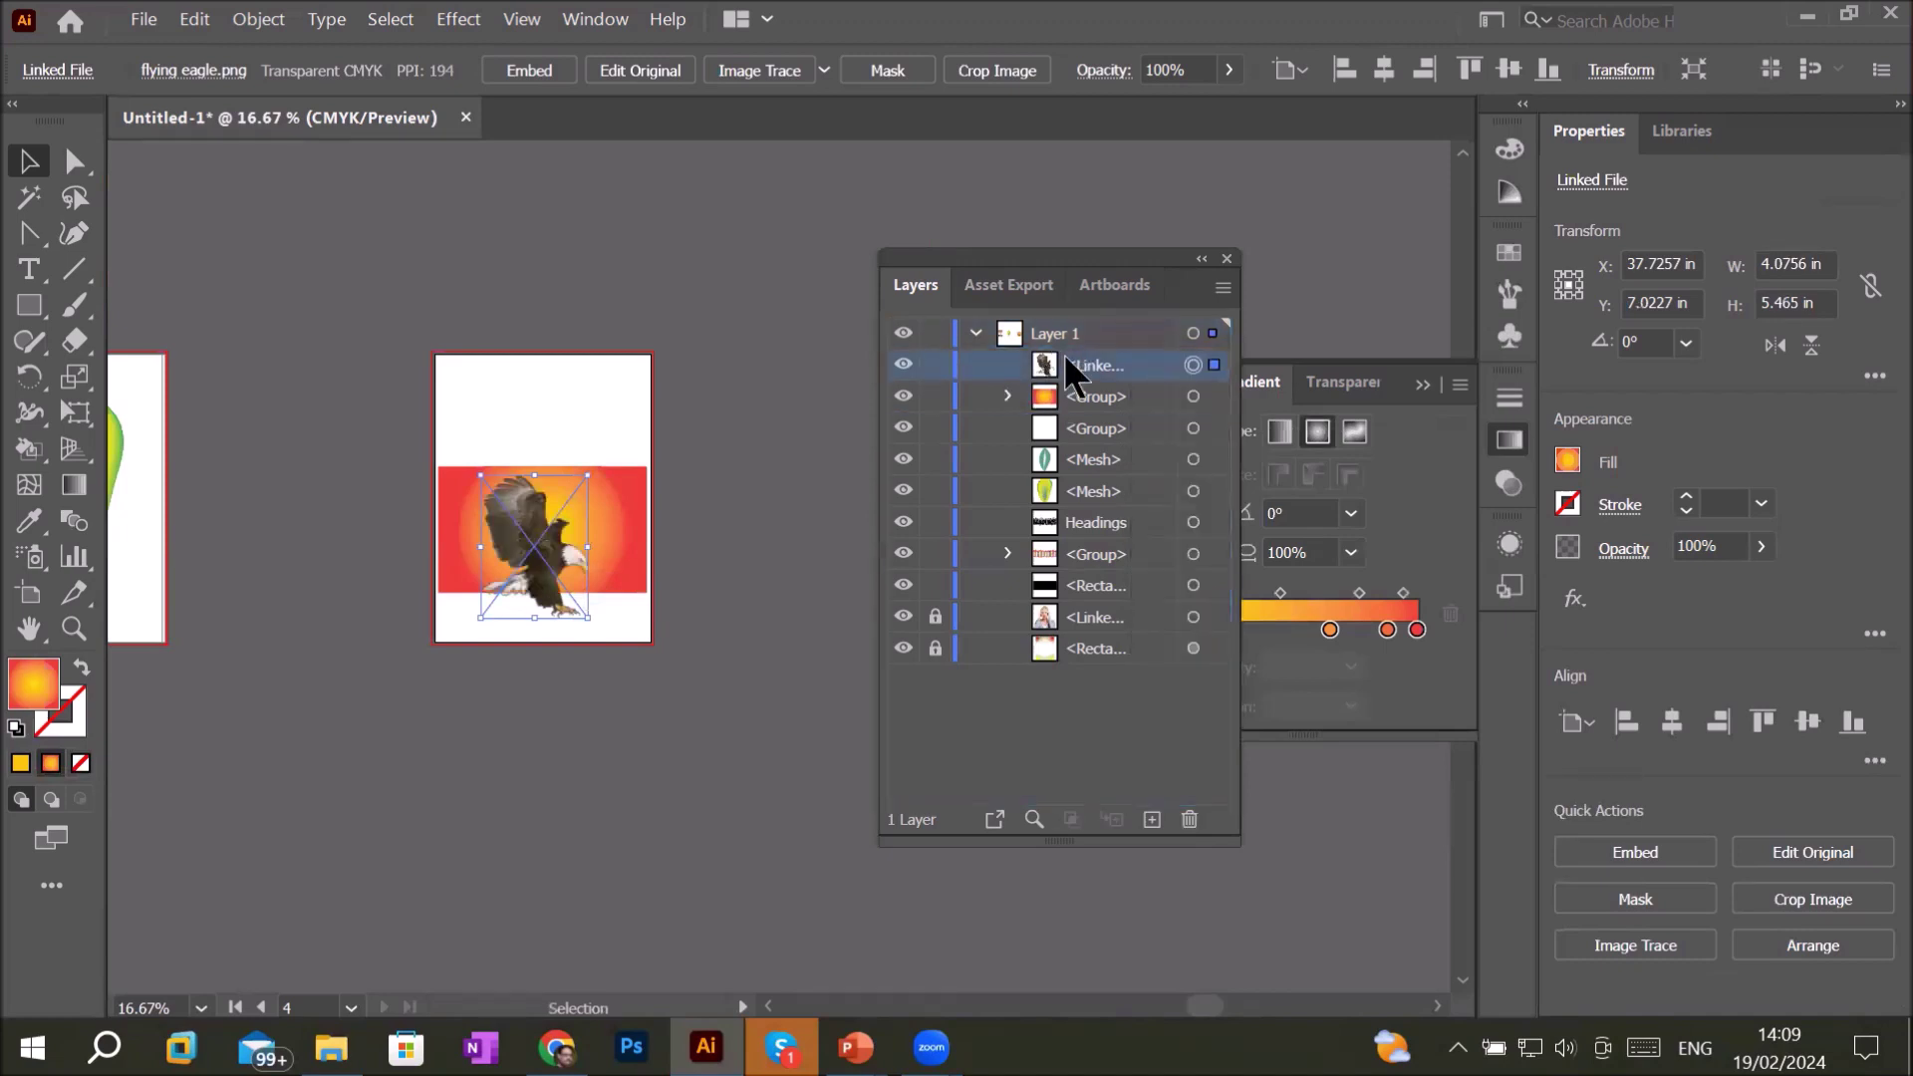
- Expand the gradient group and sub-group in Layers, target several ring paths, then deselect
left_click(1007, 396)
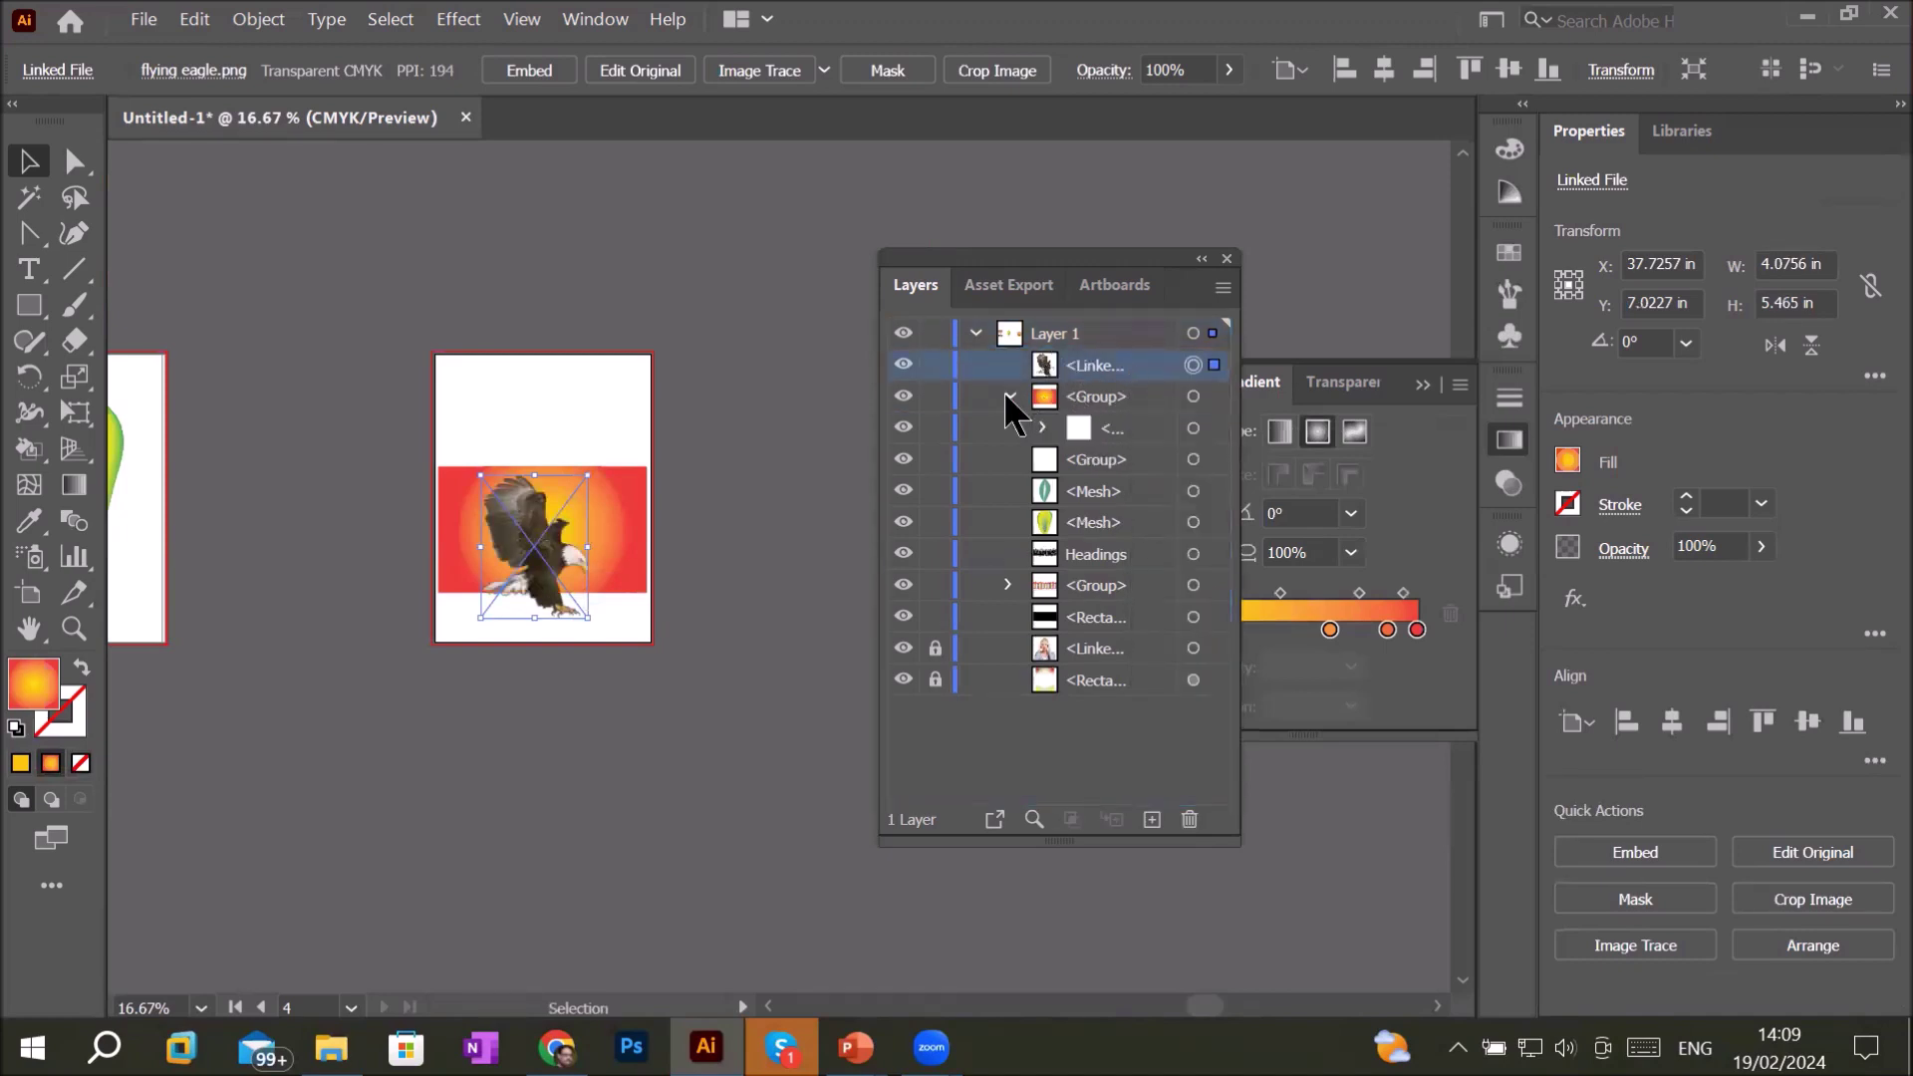
left_click(1043, 427)
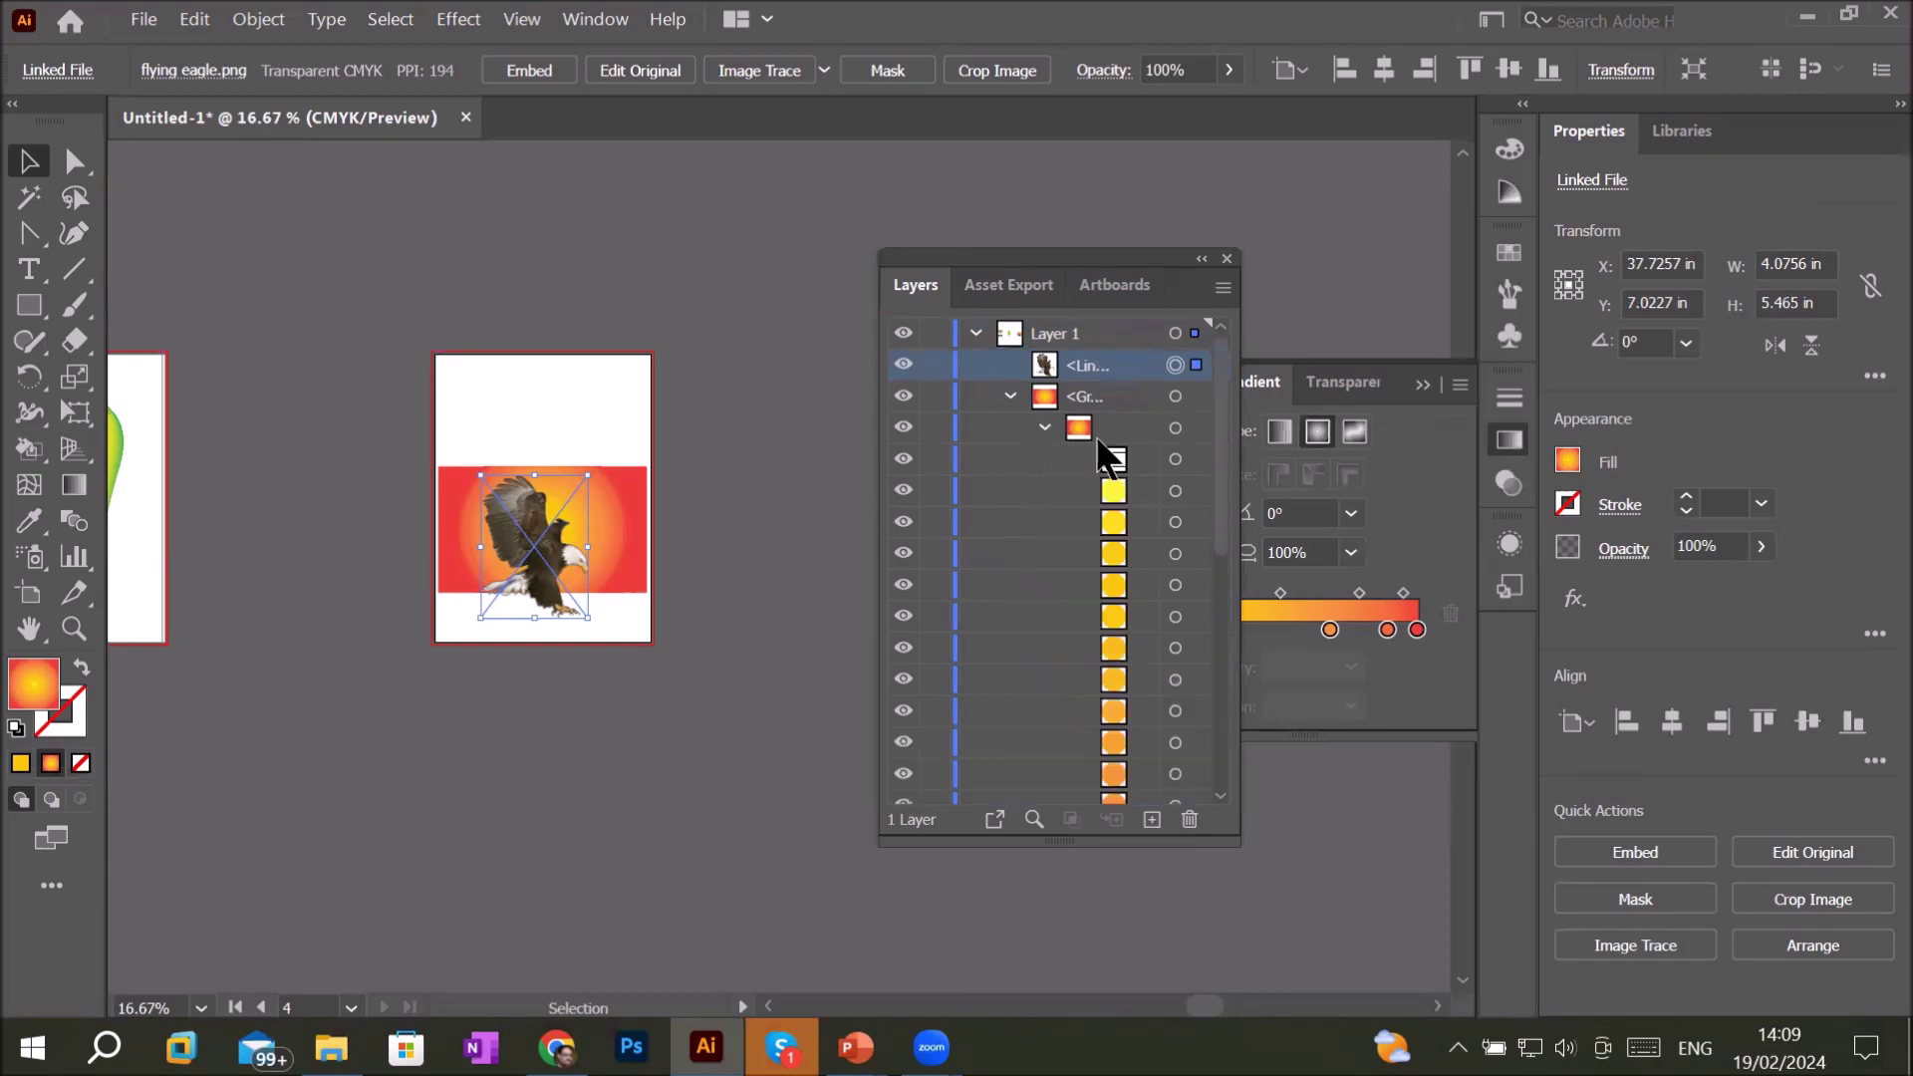
left_click(1175, 489)
key("ctrl+plus")
scroll(639, 557, "up", 1)
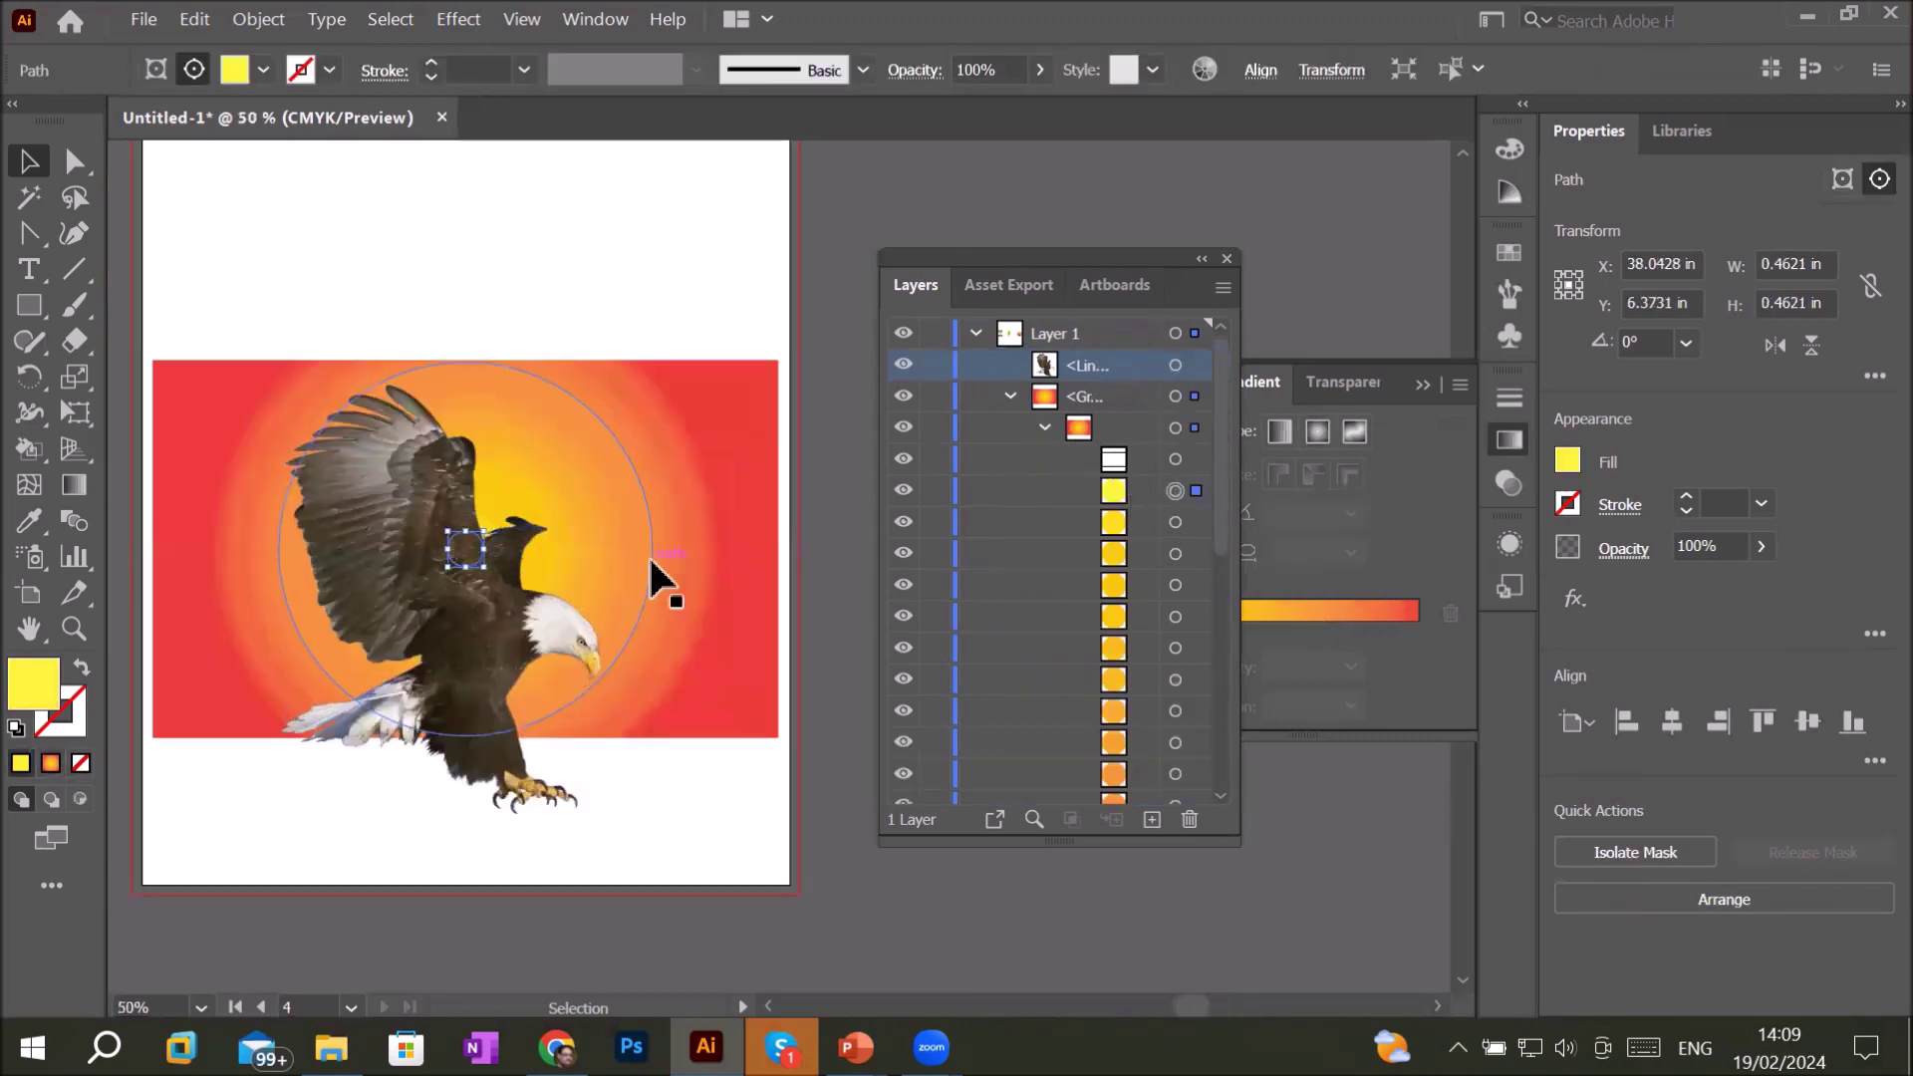
left_click(1174, 743)
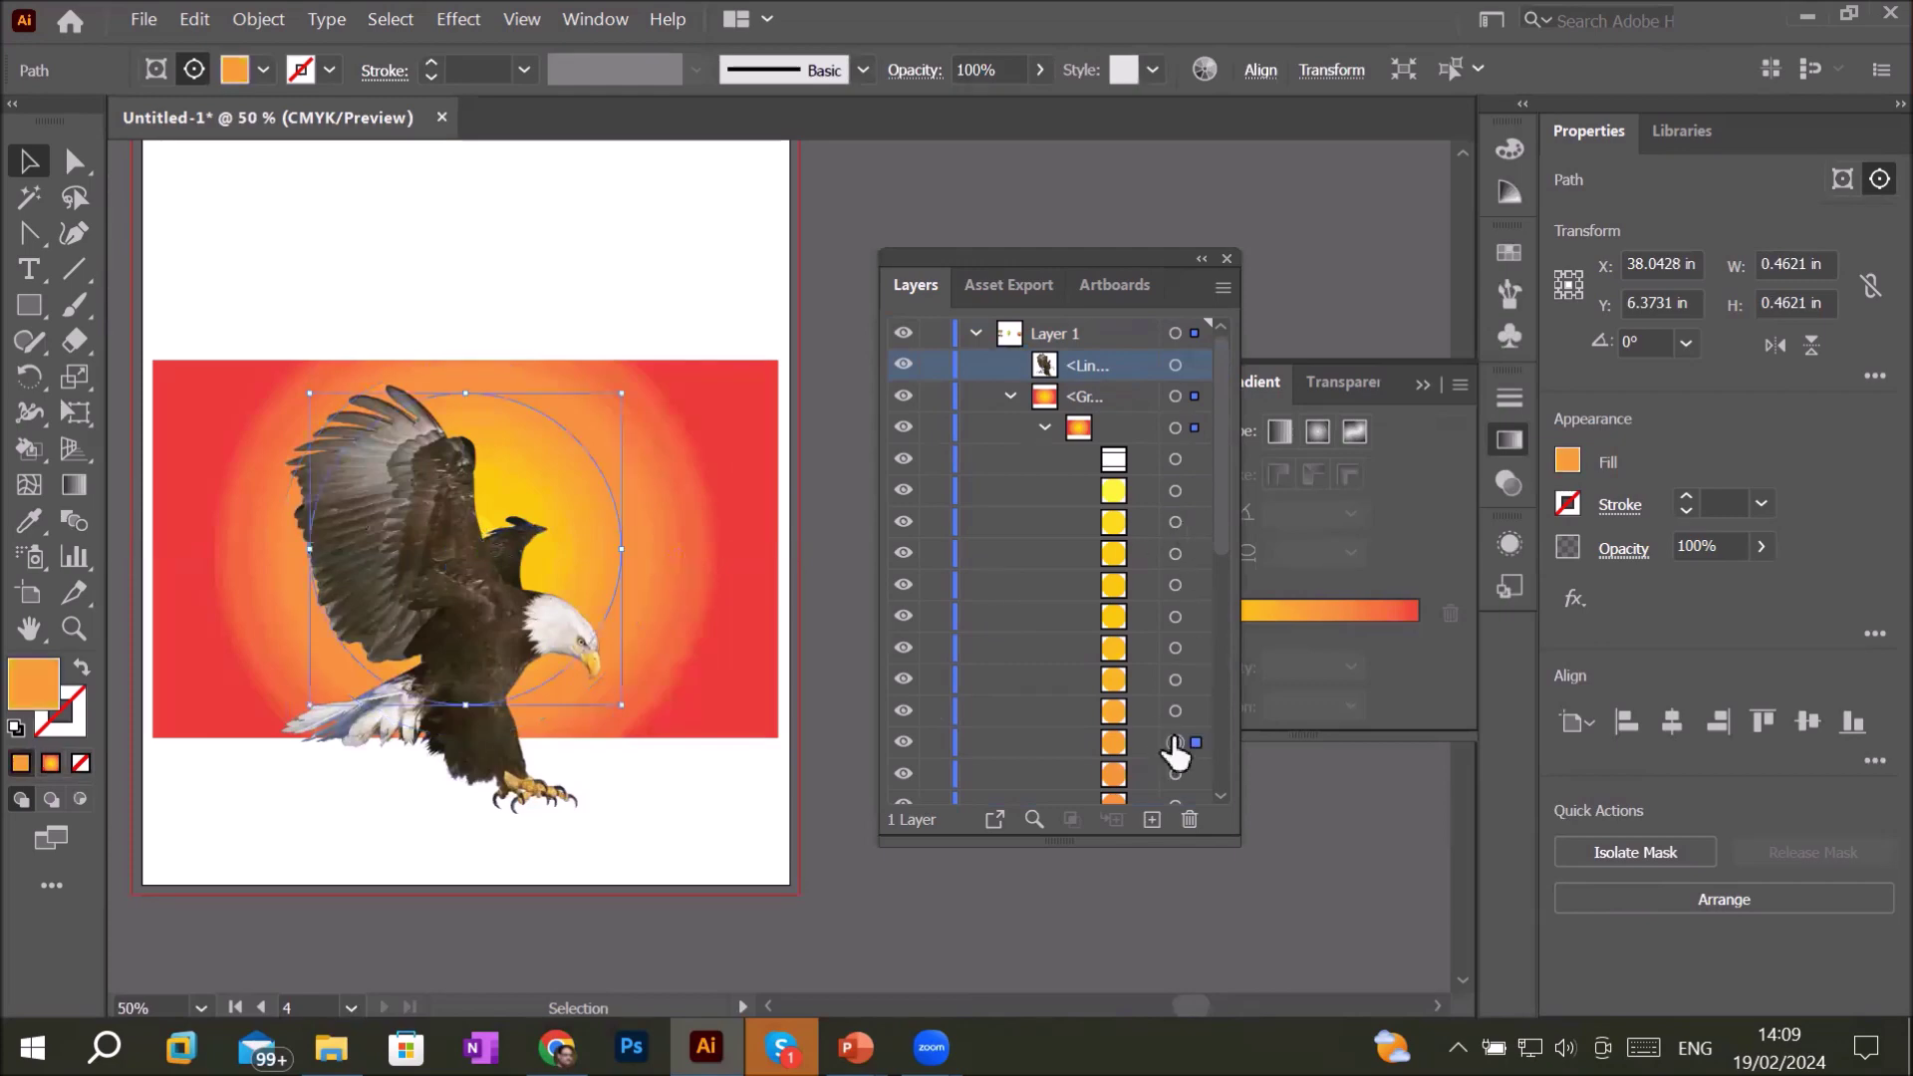
left_click(1176, 774)
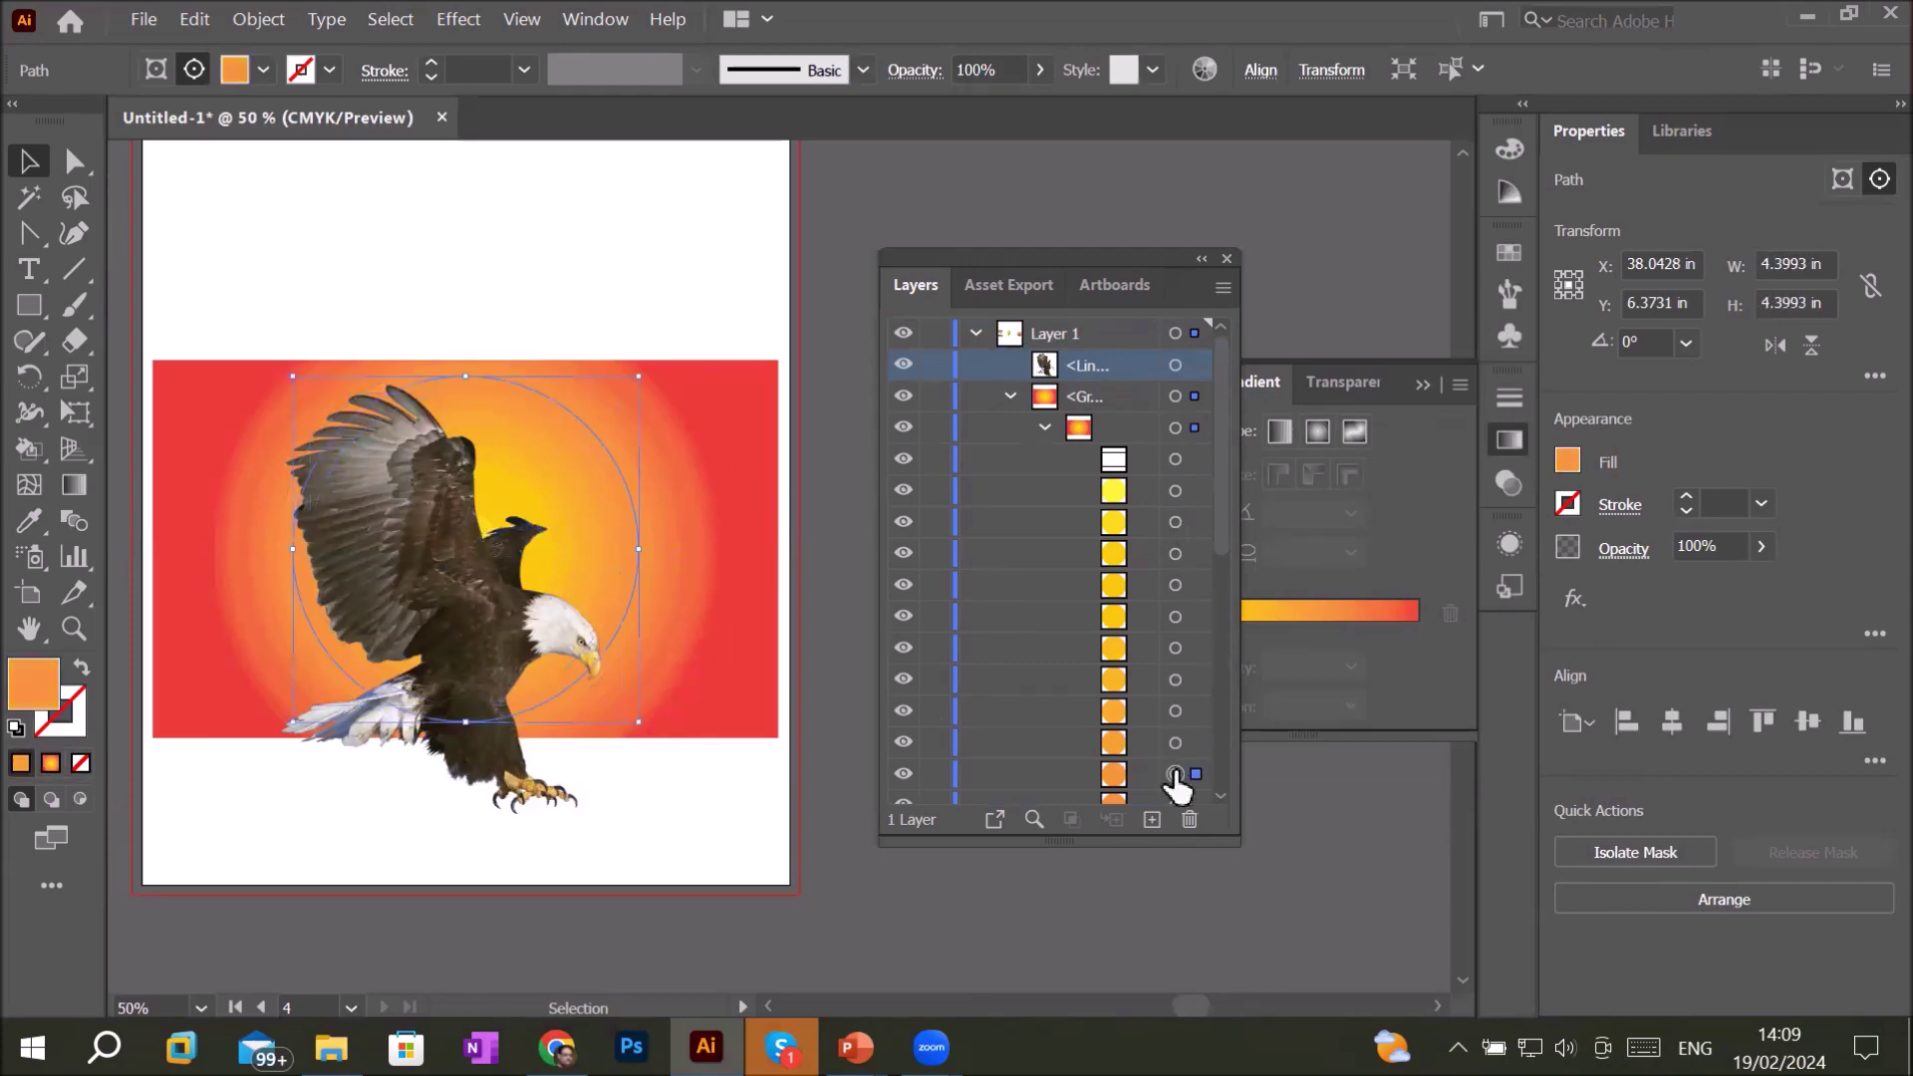
scroll(1179, 767, "down", 2)
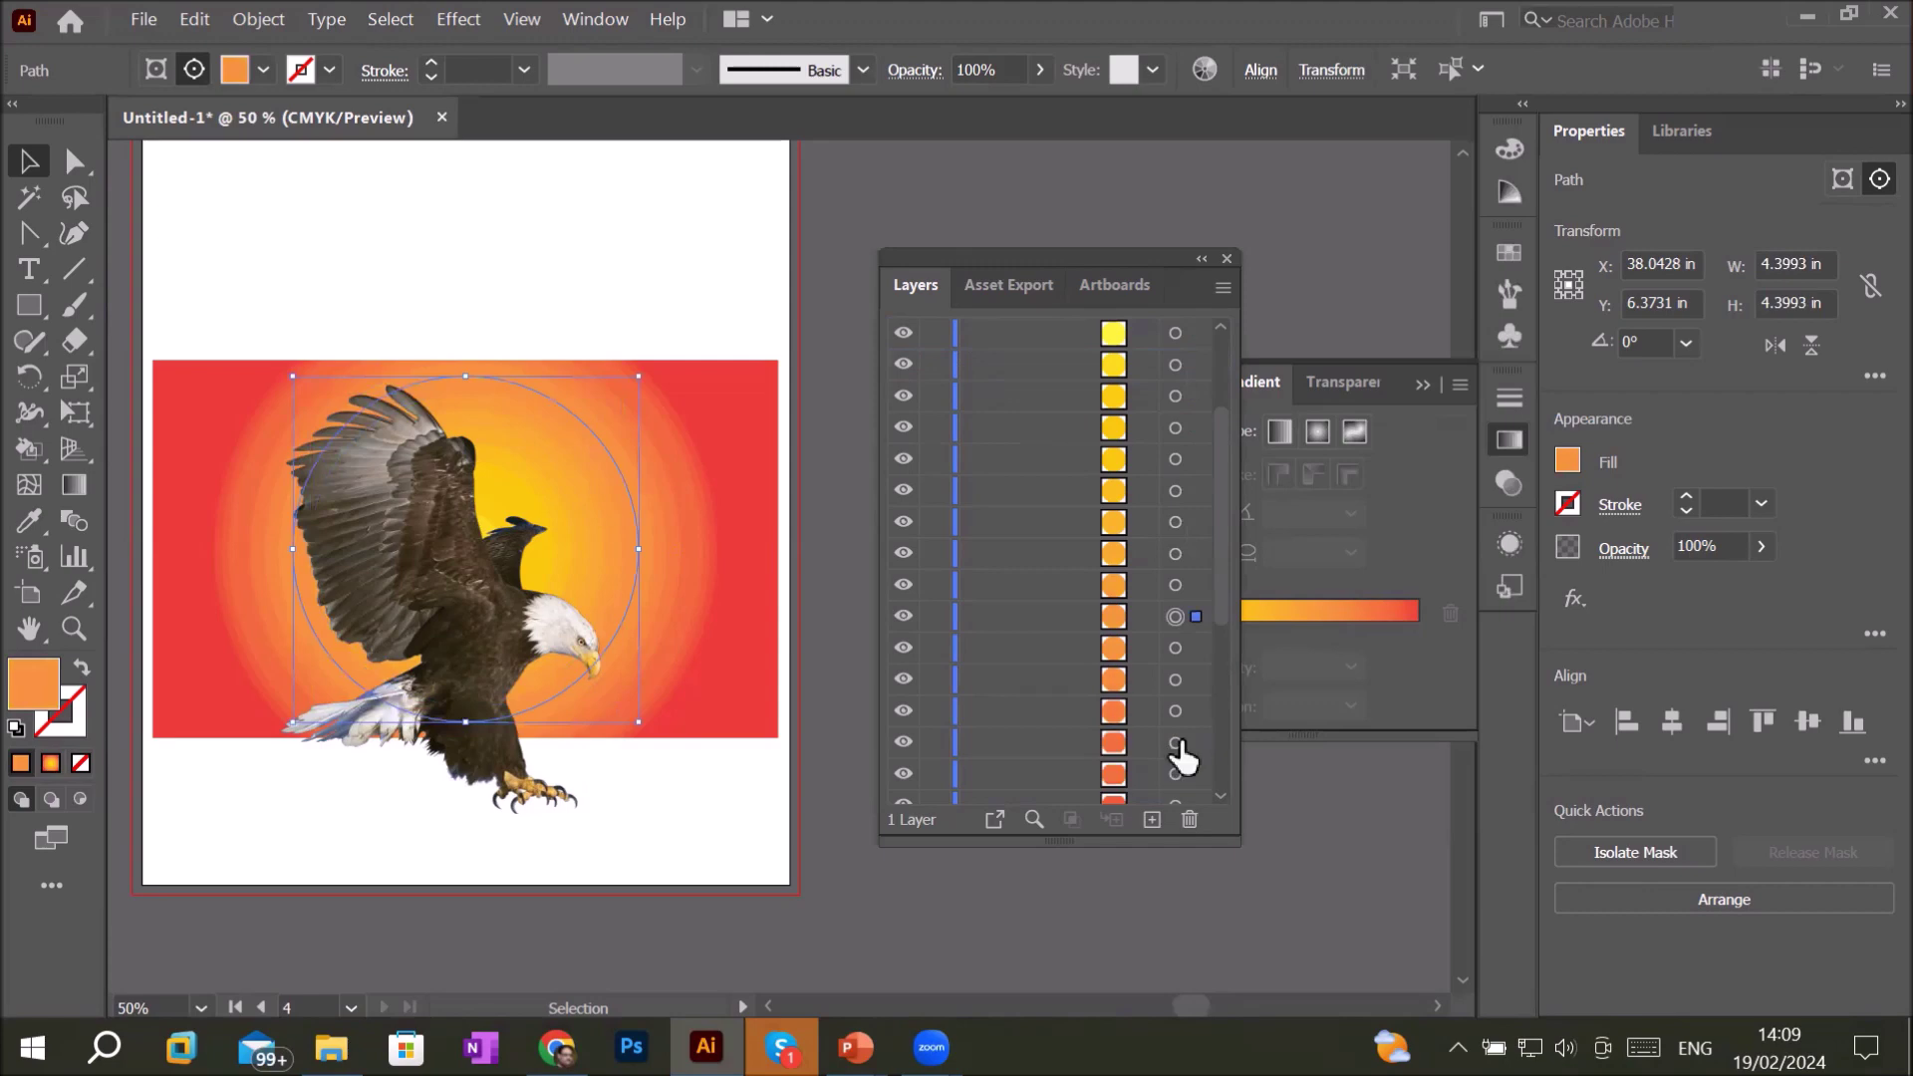
left_click(1176, 710)
left_click(1175, 742)
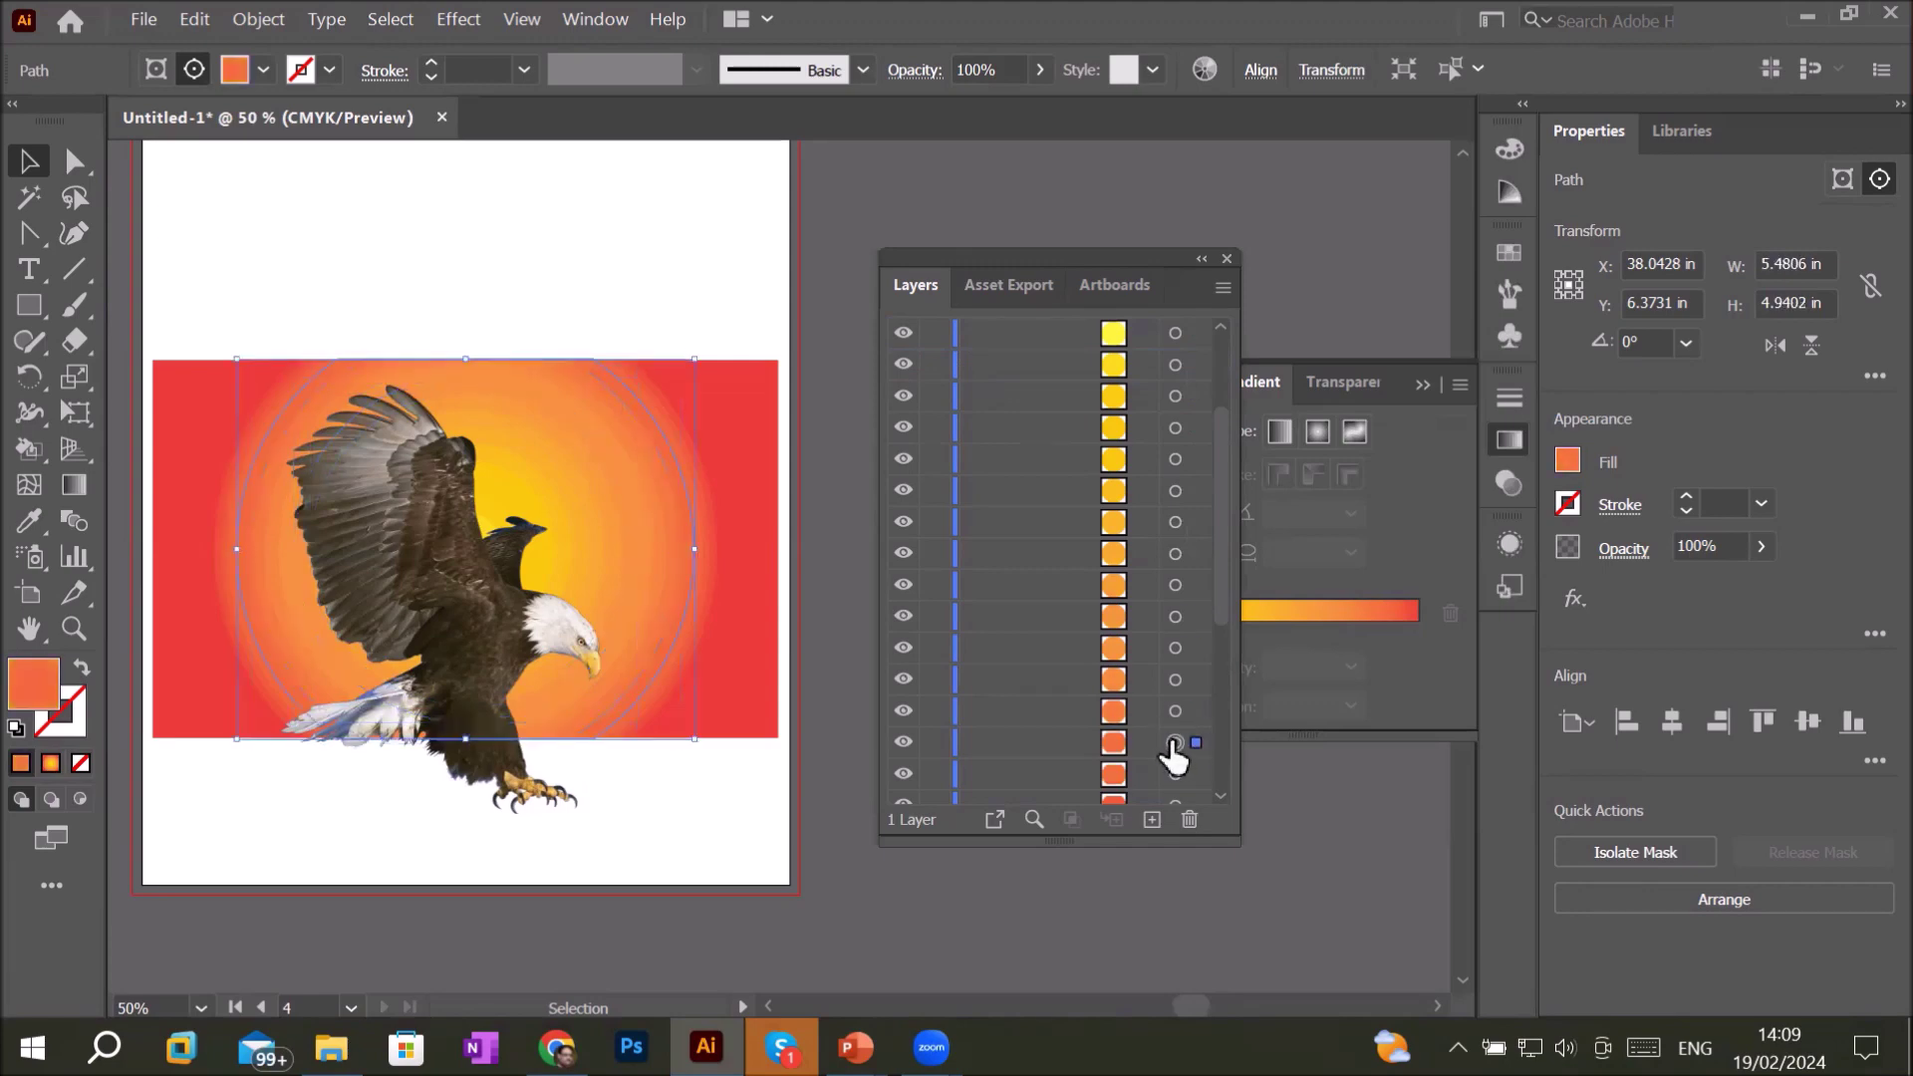
left_click(523, 249)
scroll(598, 548, "up", 1)
scroll(598, 554, "down", 2)
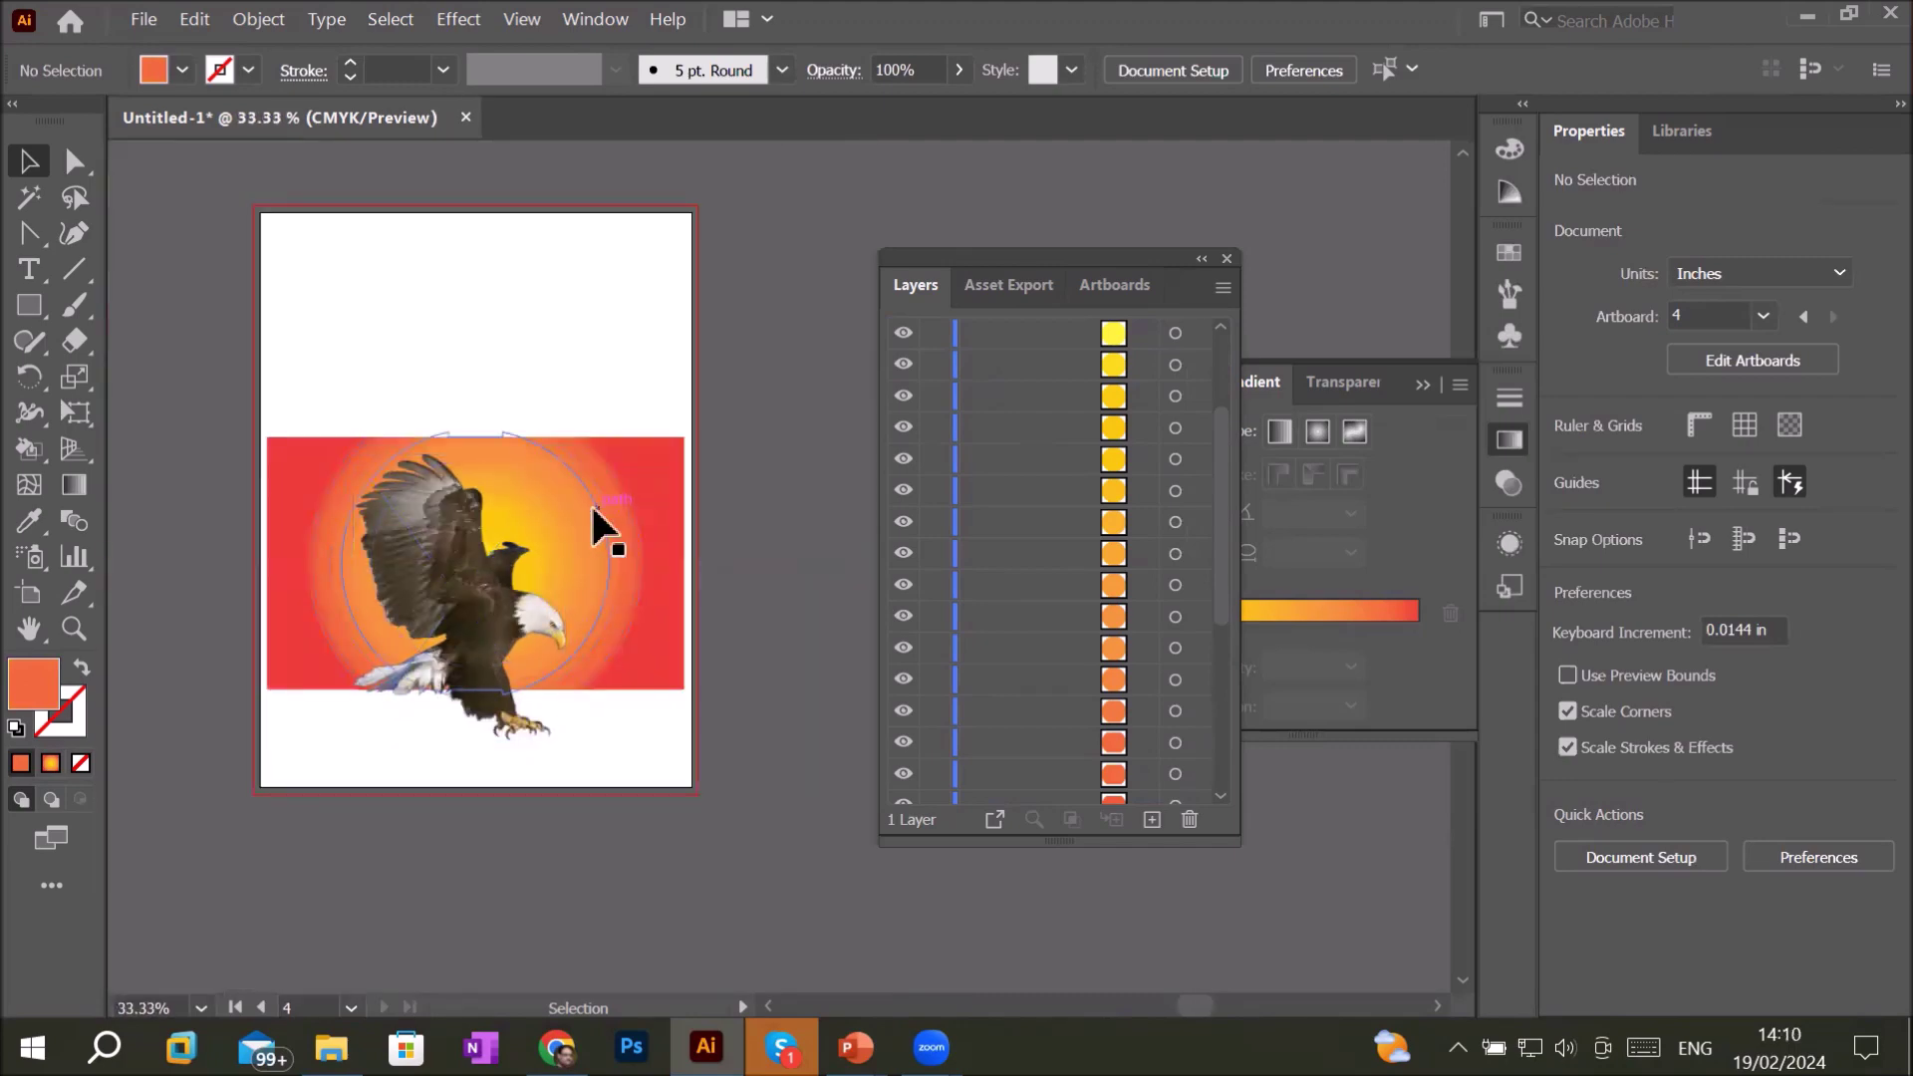
- Isolate the ring group and clip group, trying CMYK Red then black as fill
double_click(595, 523)
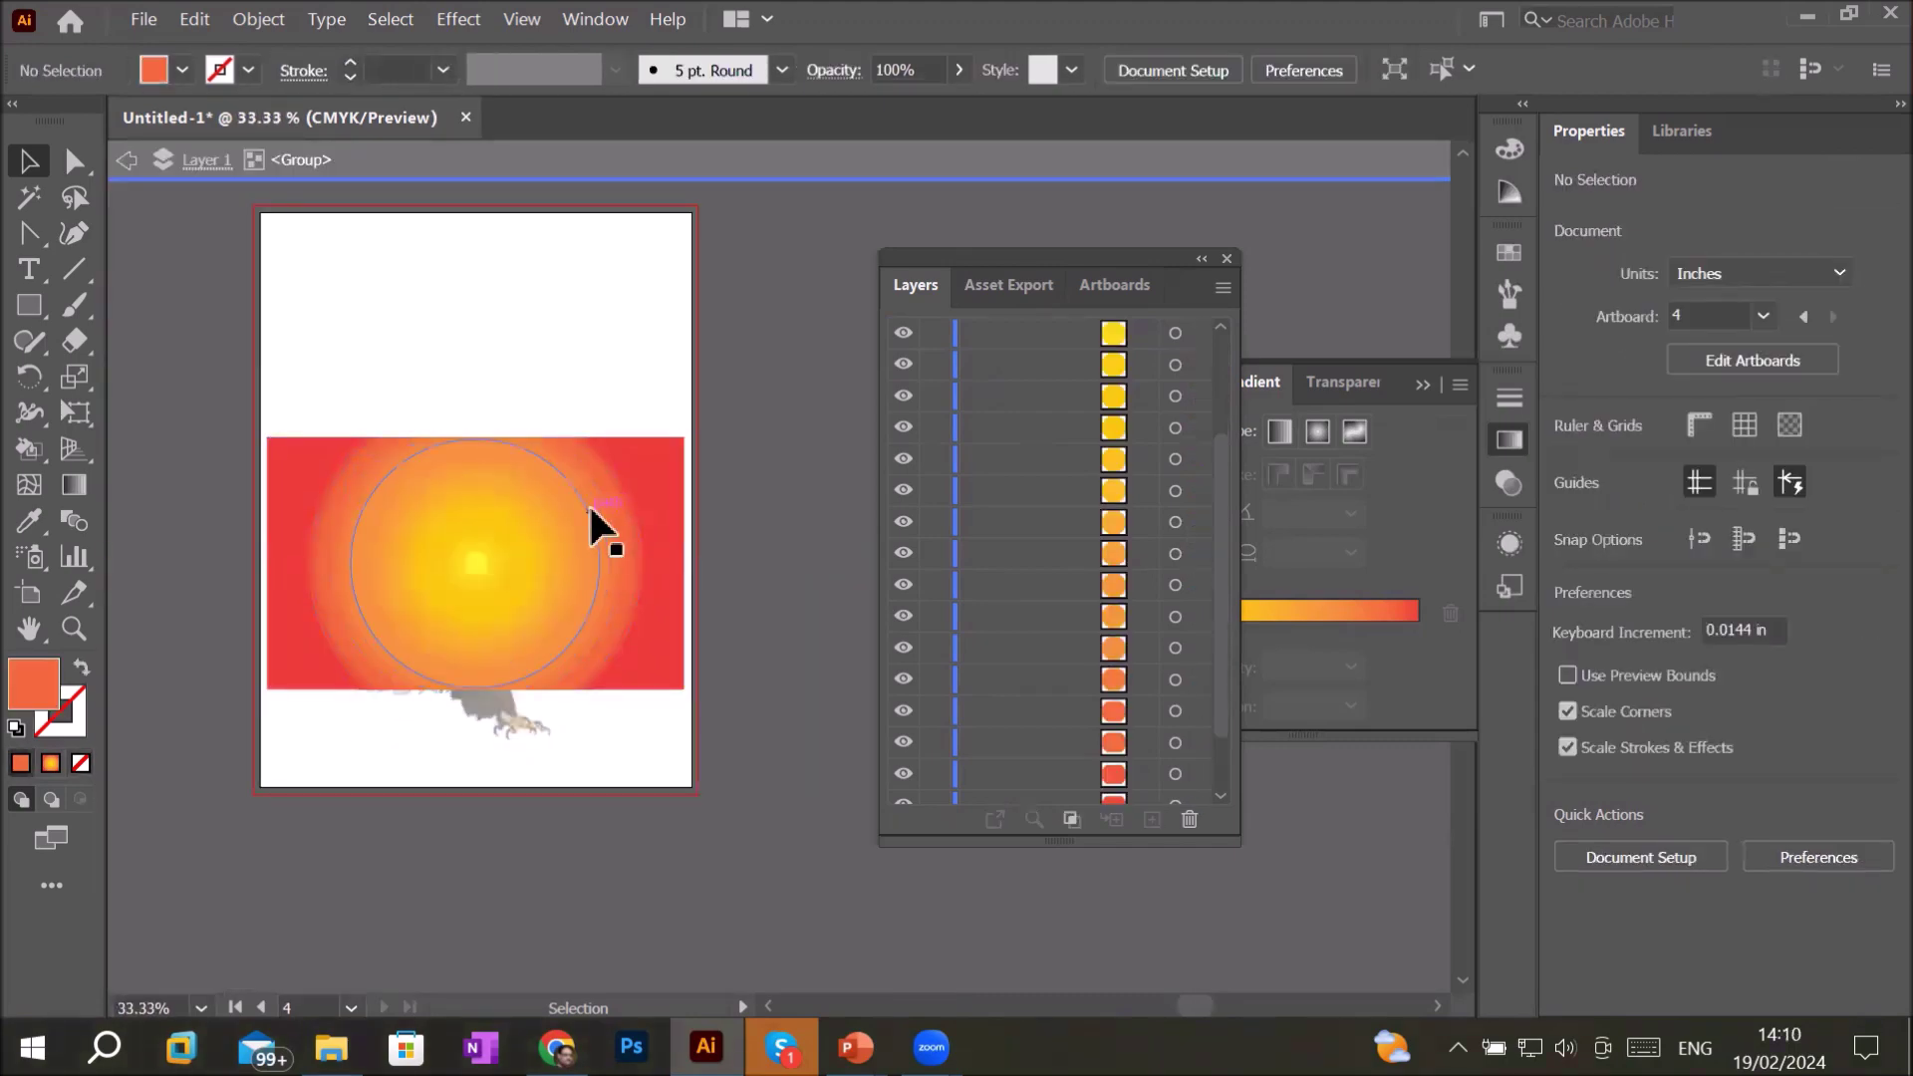
left_click(589, 534)
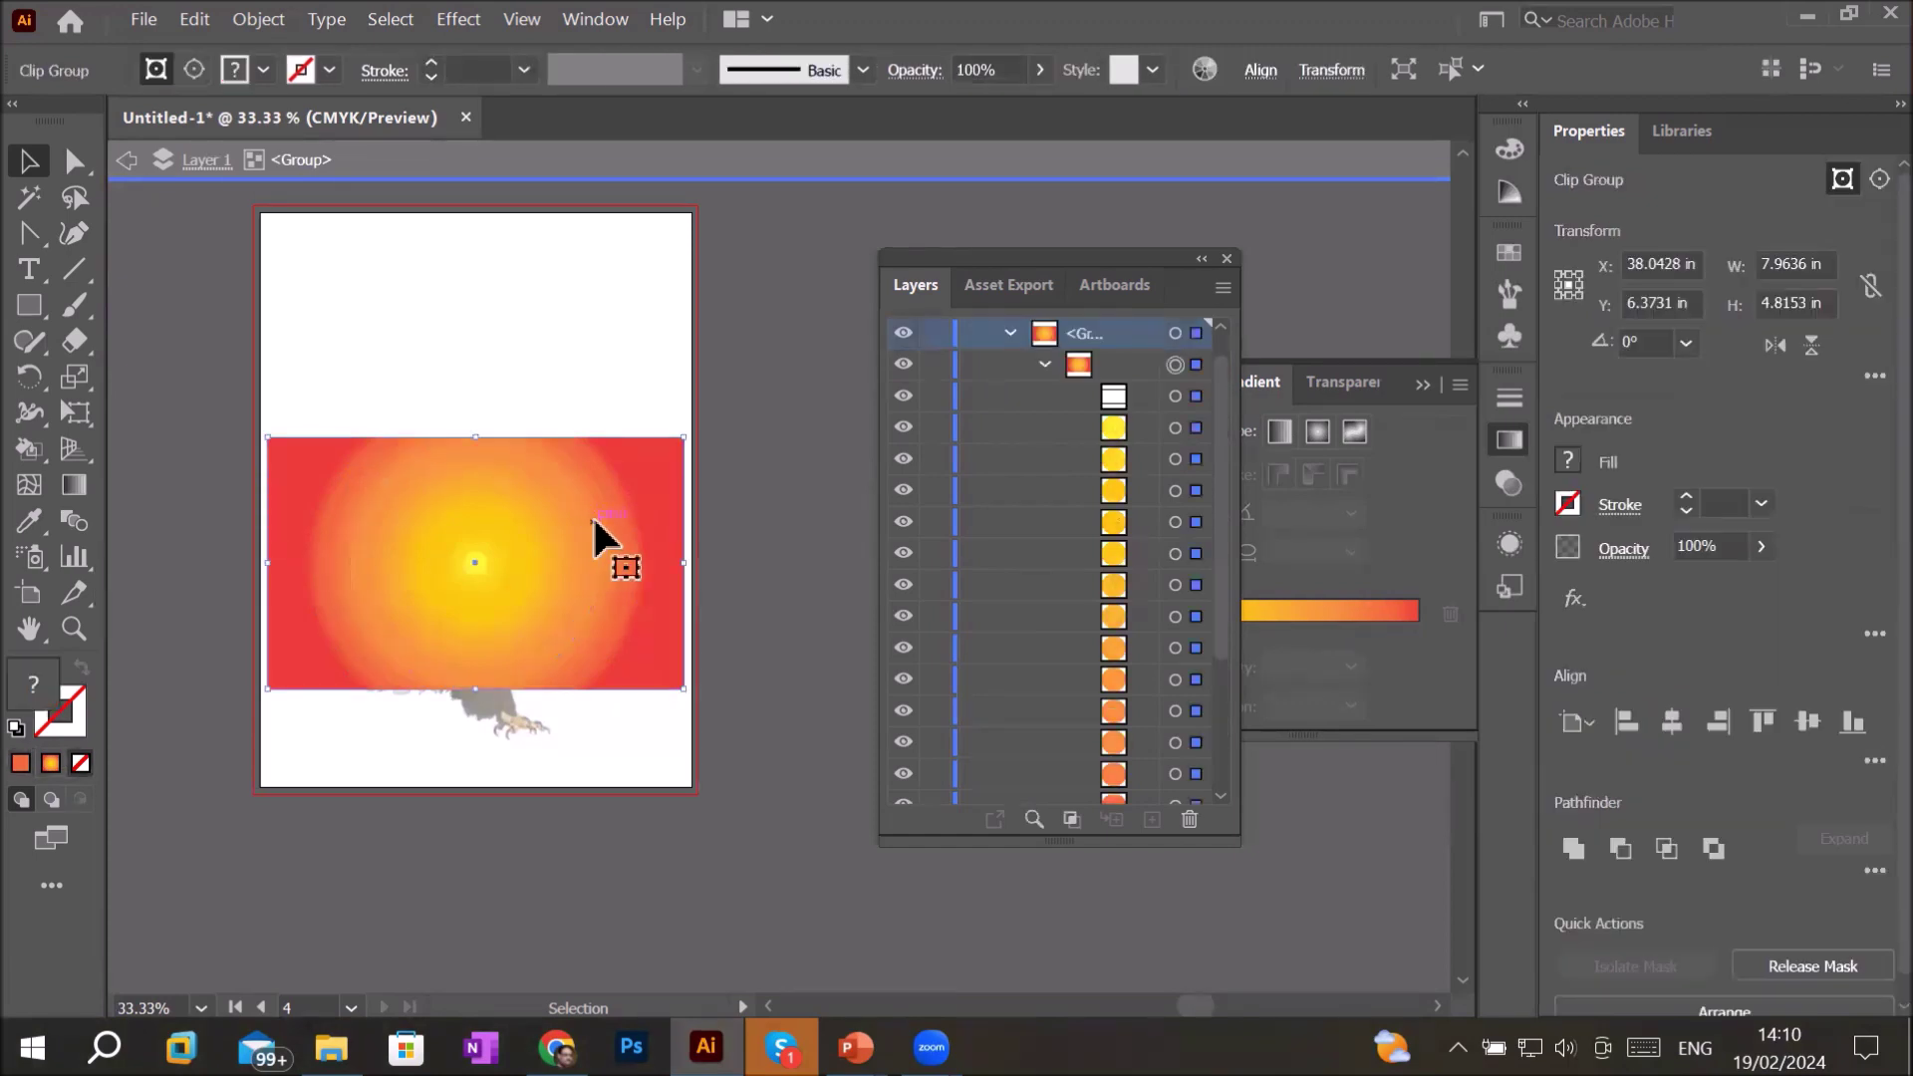
double_click(589, 534)
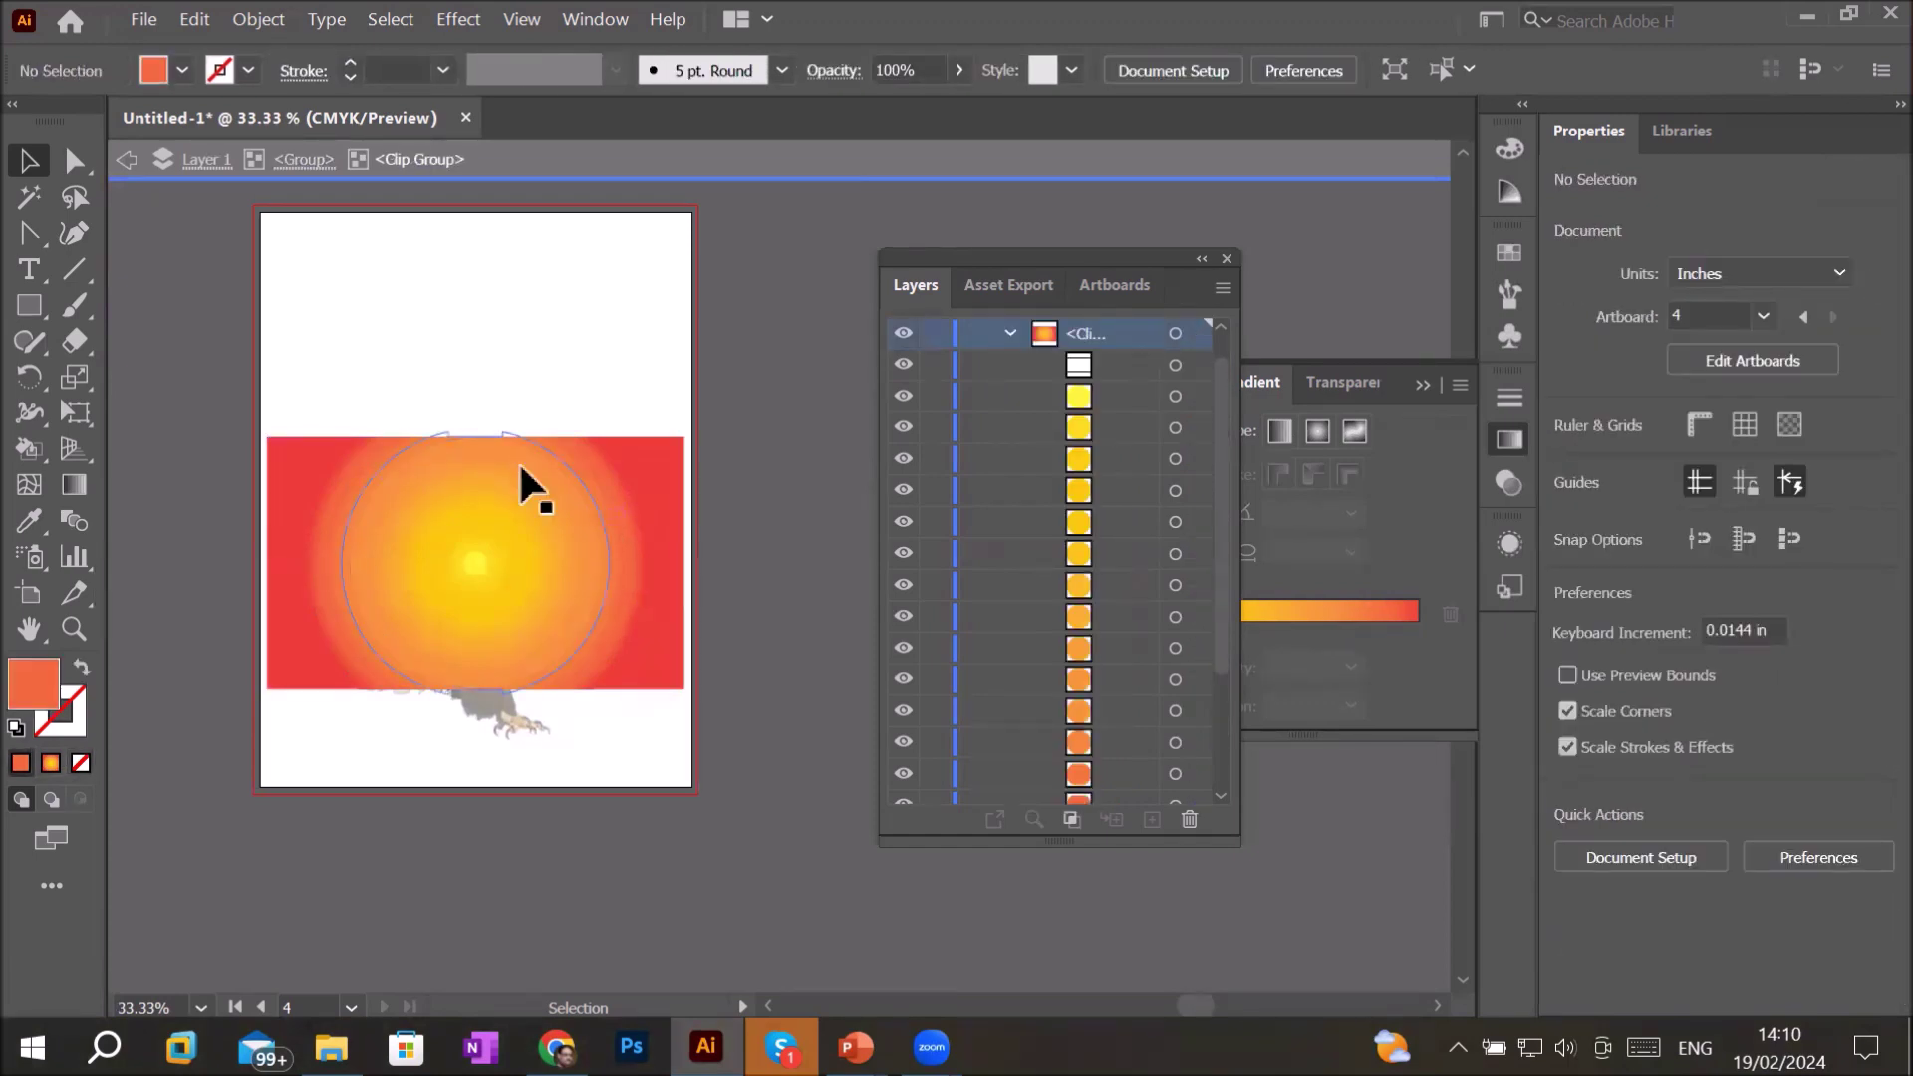
left_click(182, 67)
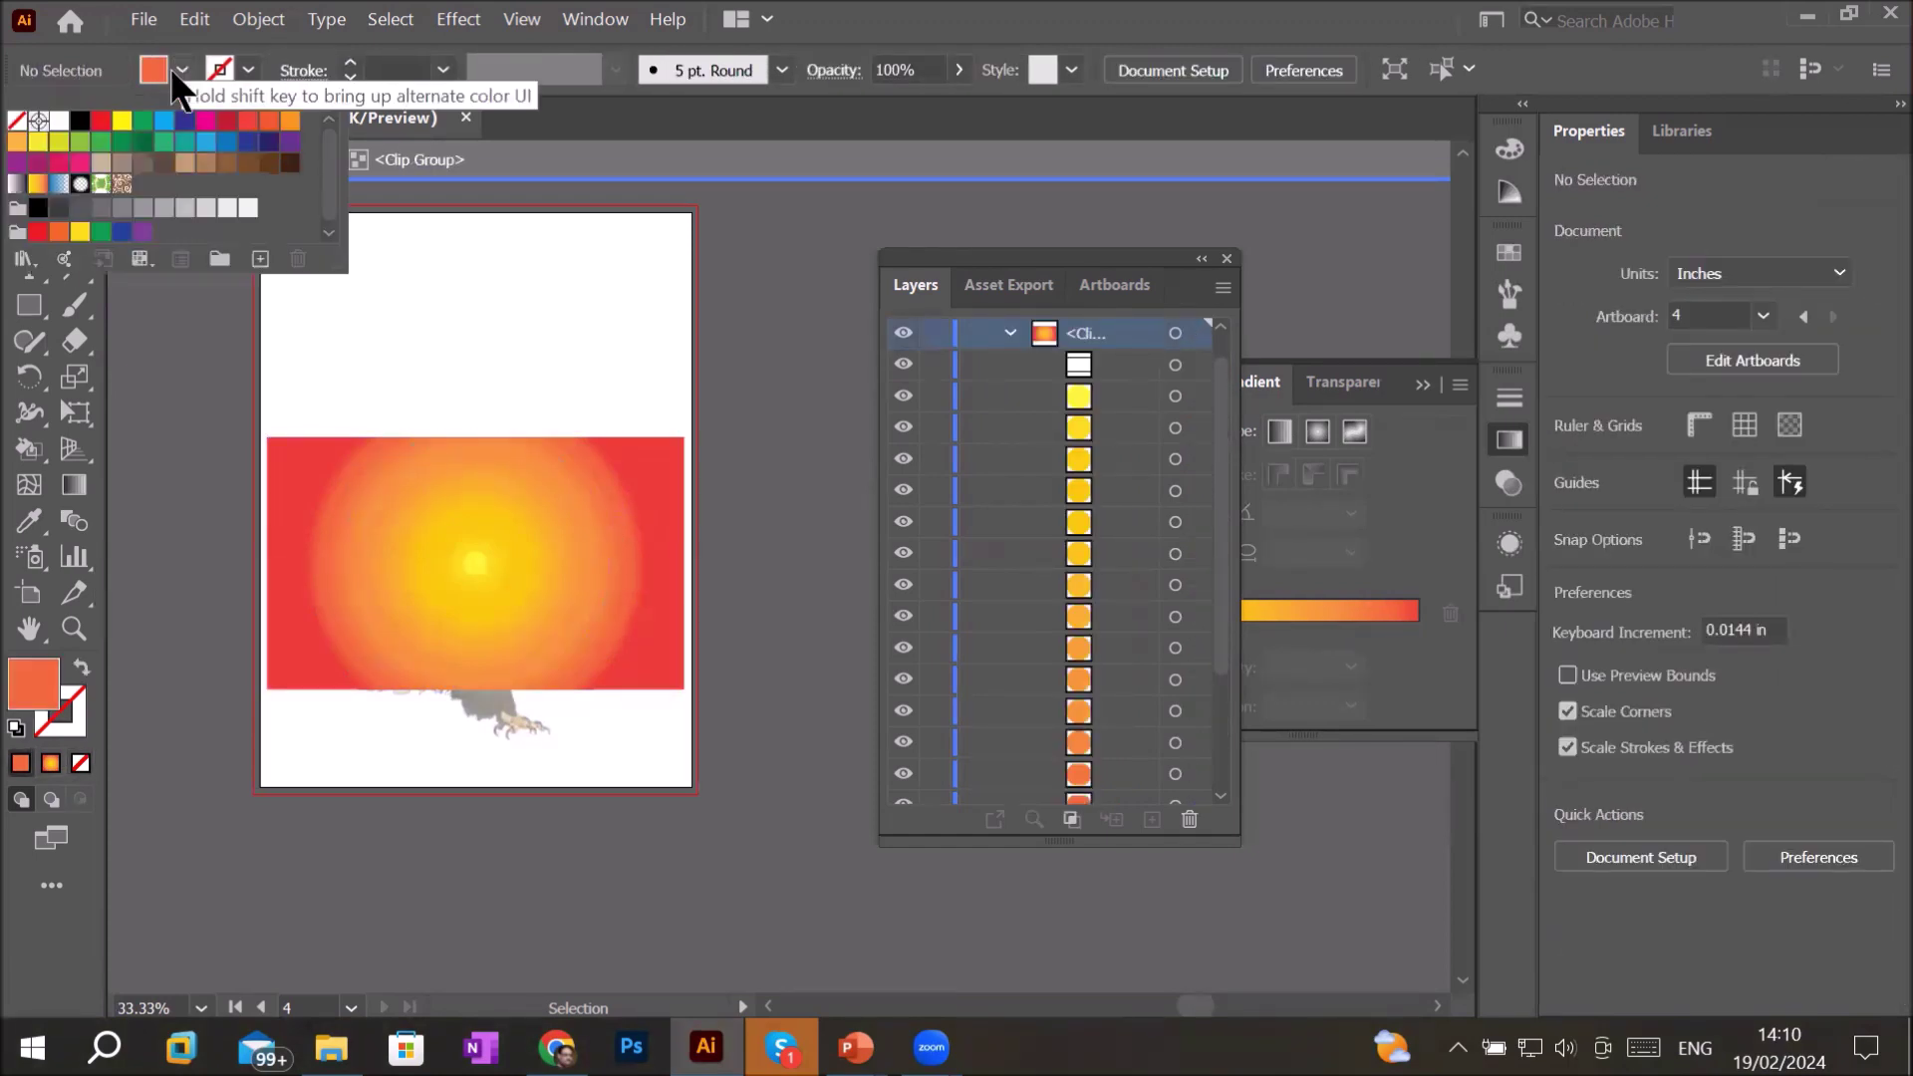
left_click(99, 123)
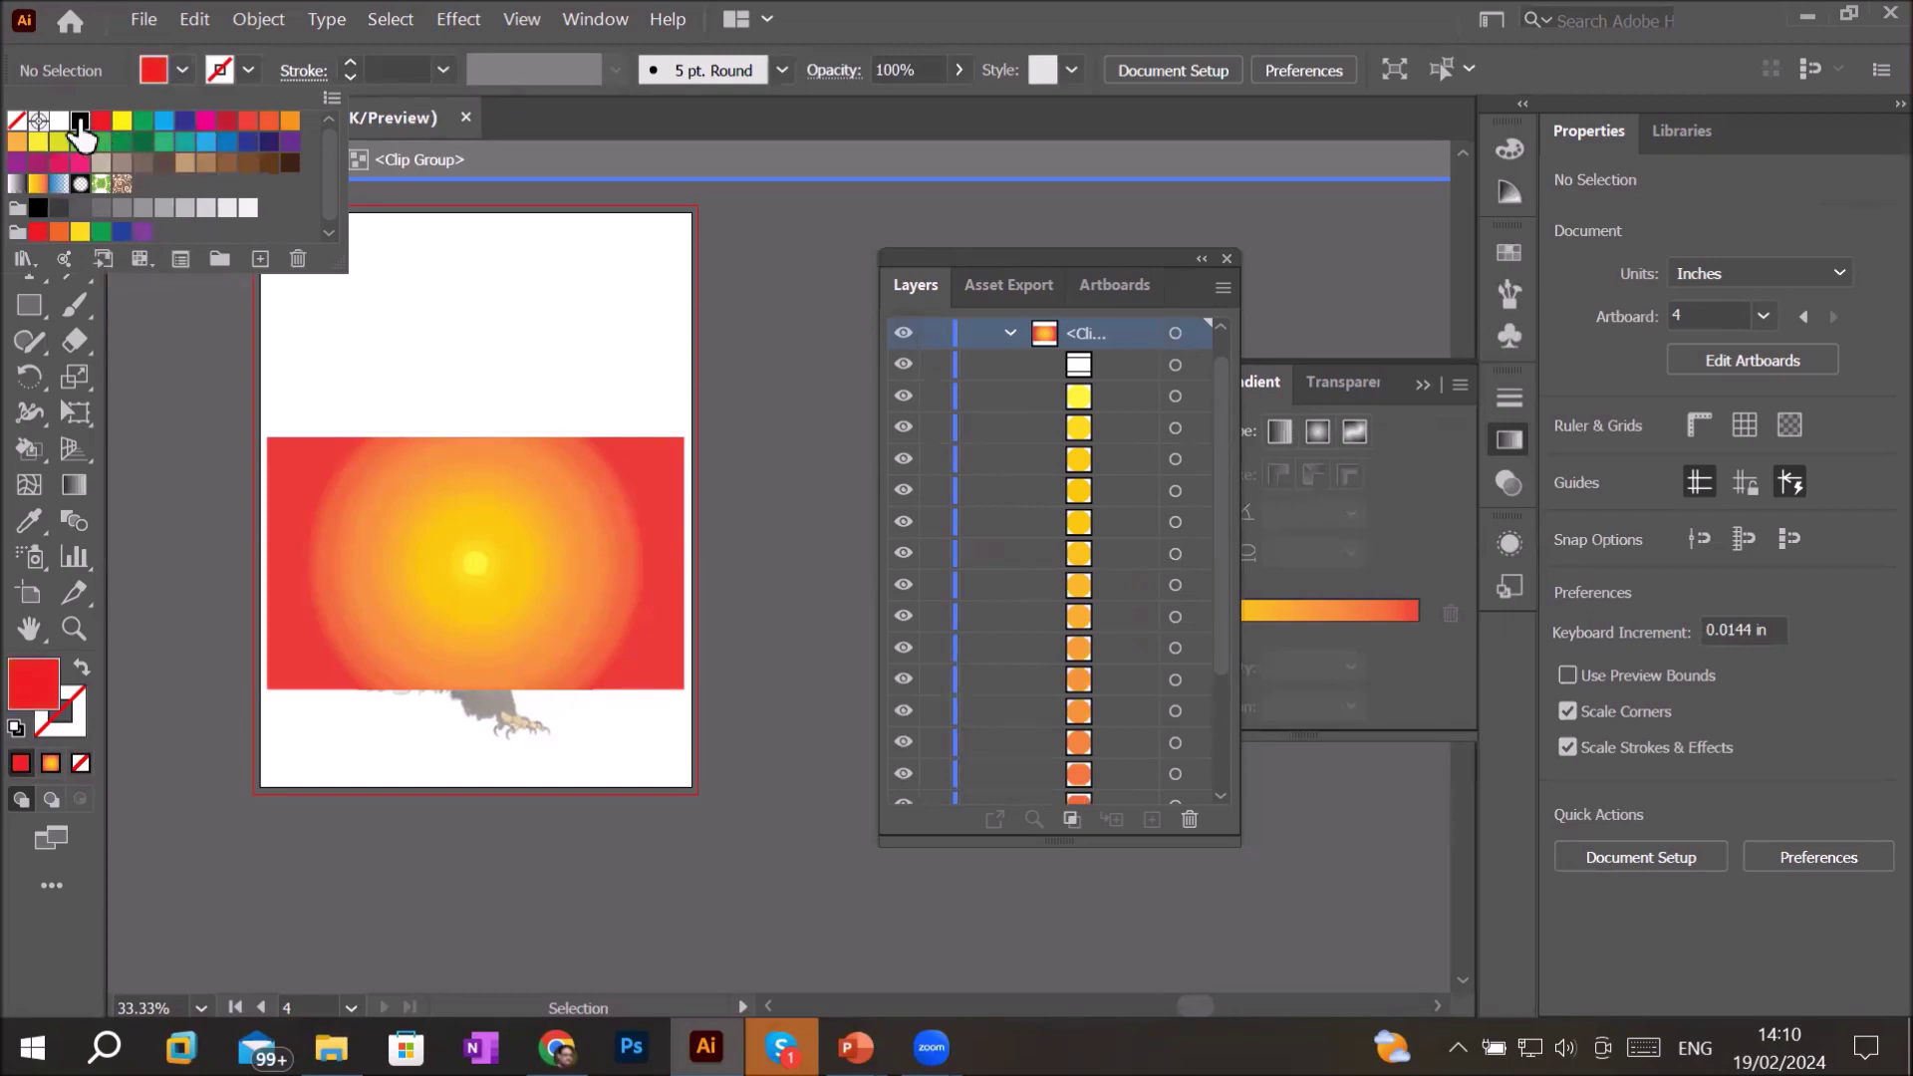
left_click(79, 120)
- Leave isolation, re-isolate the concentric ring group, and select its clip group
double_click(555, 512)
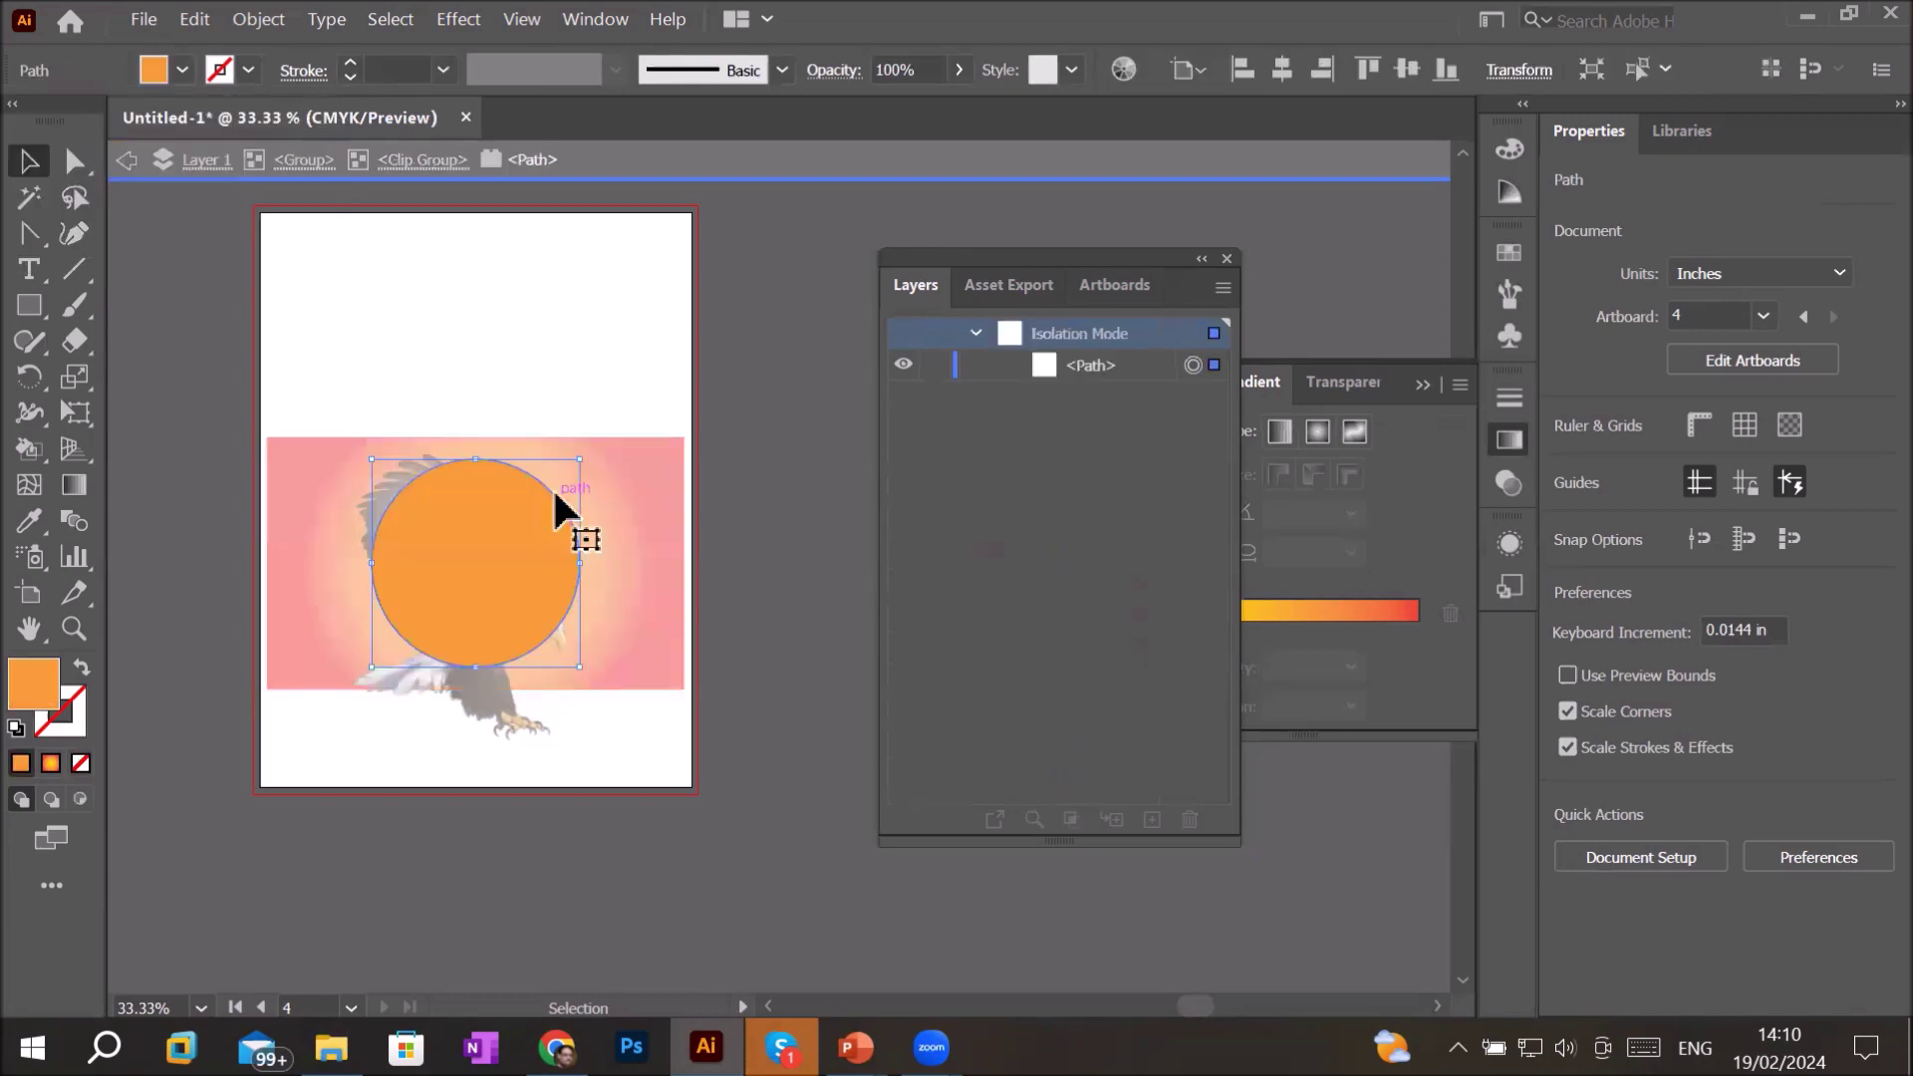
left_click(606, 502)
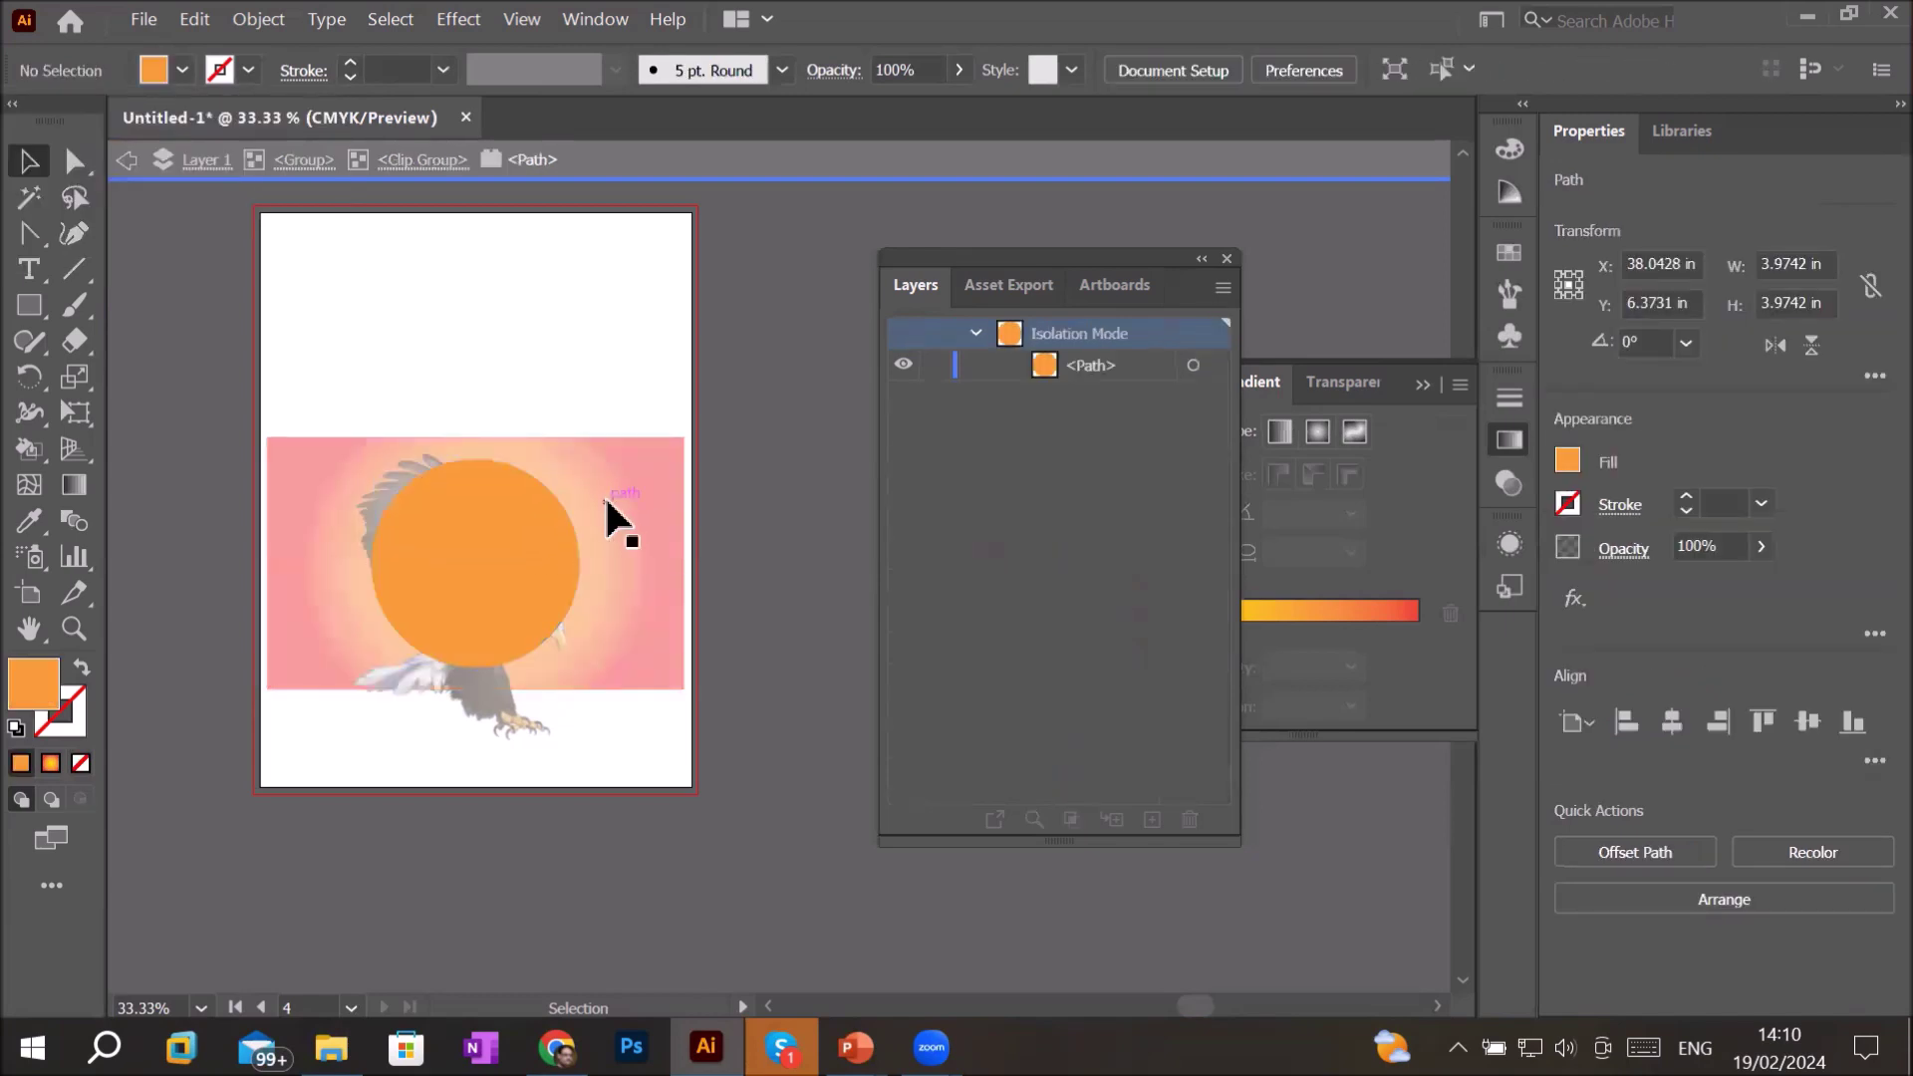
double_click(610, 503)
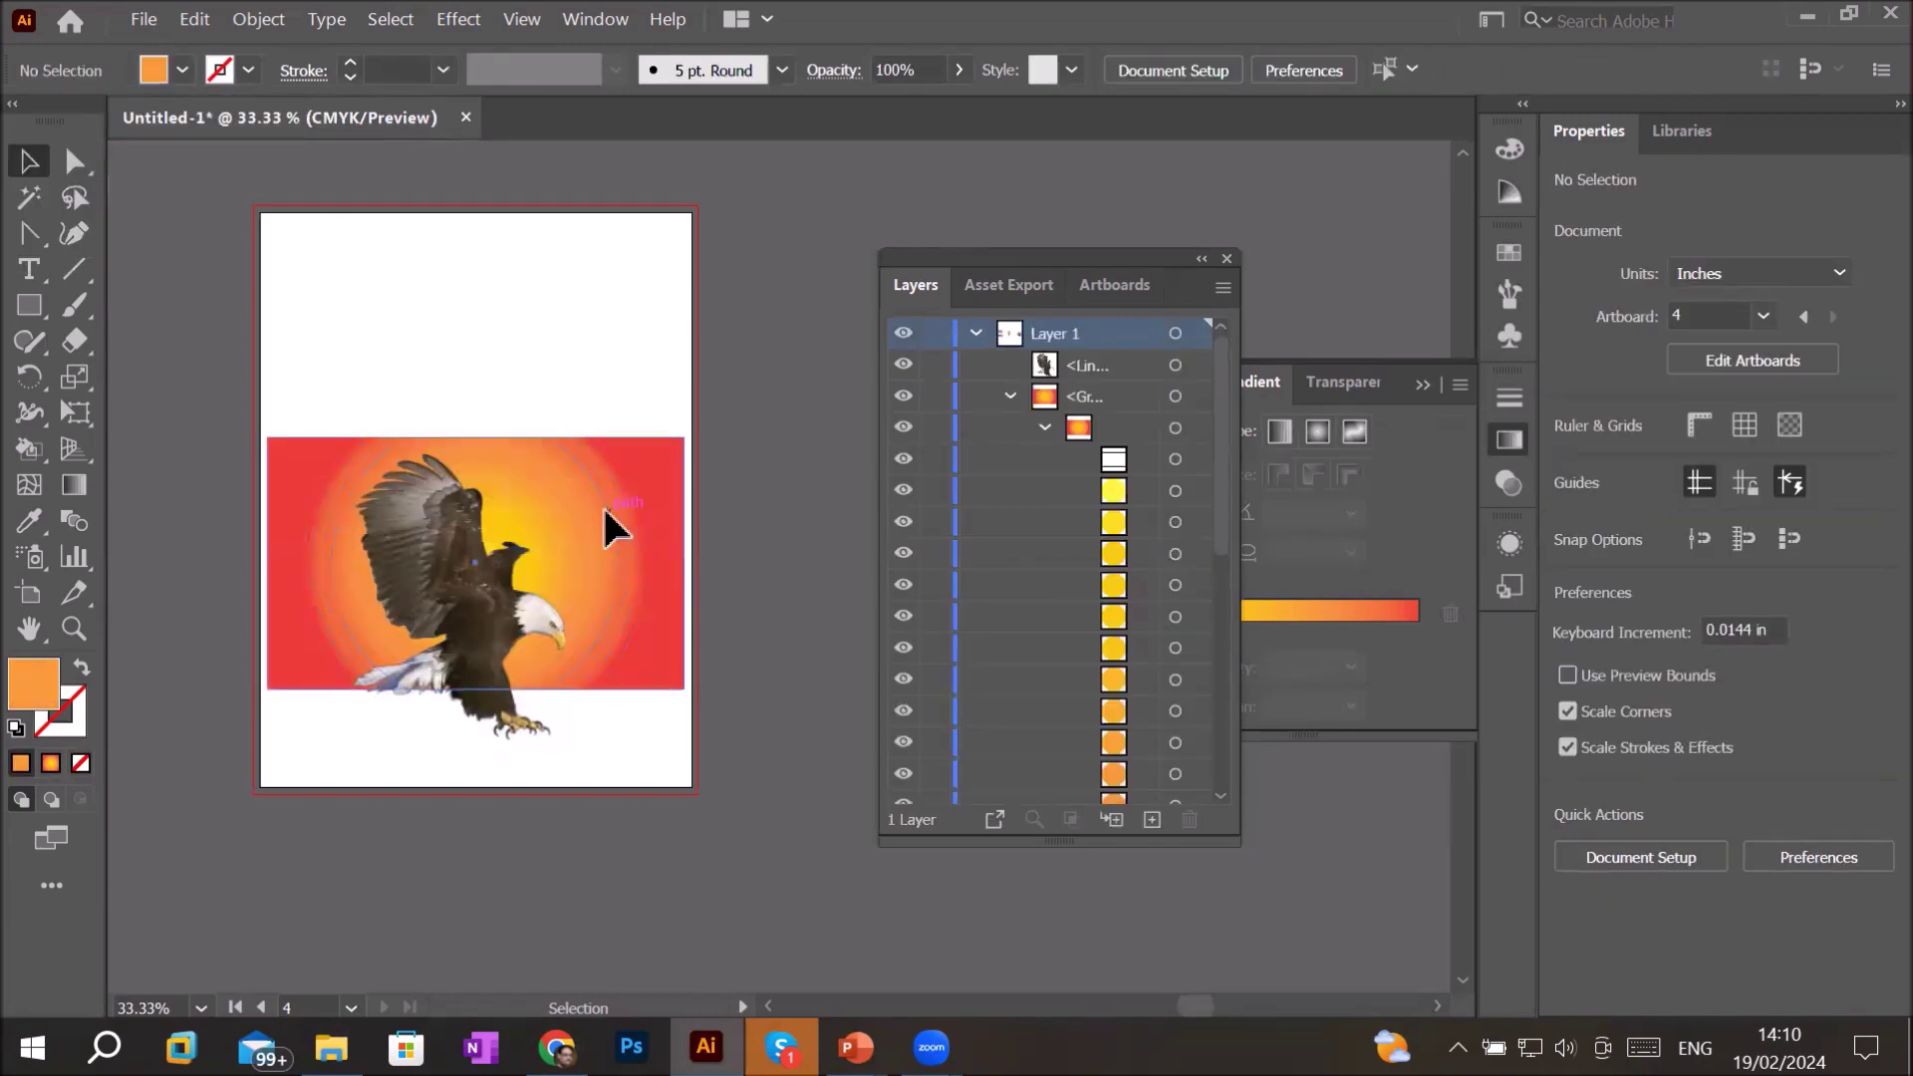
double_click(606, 513)
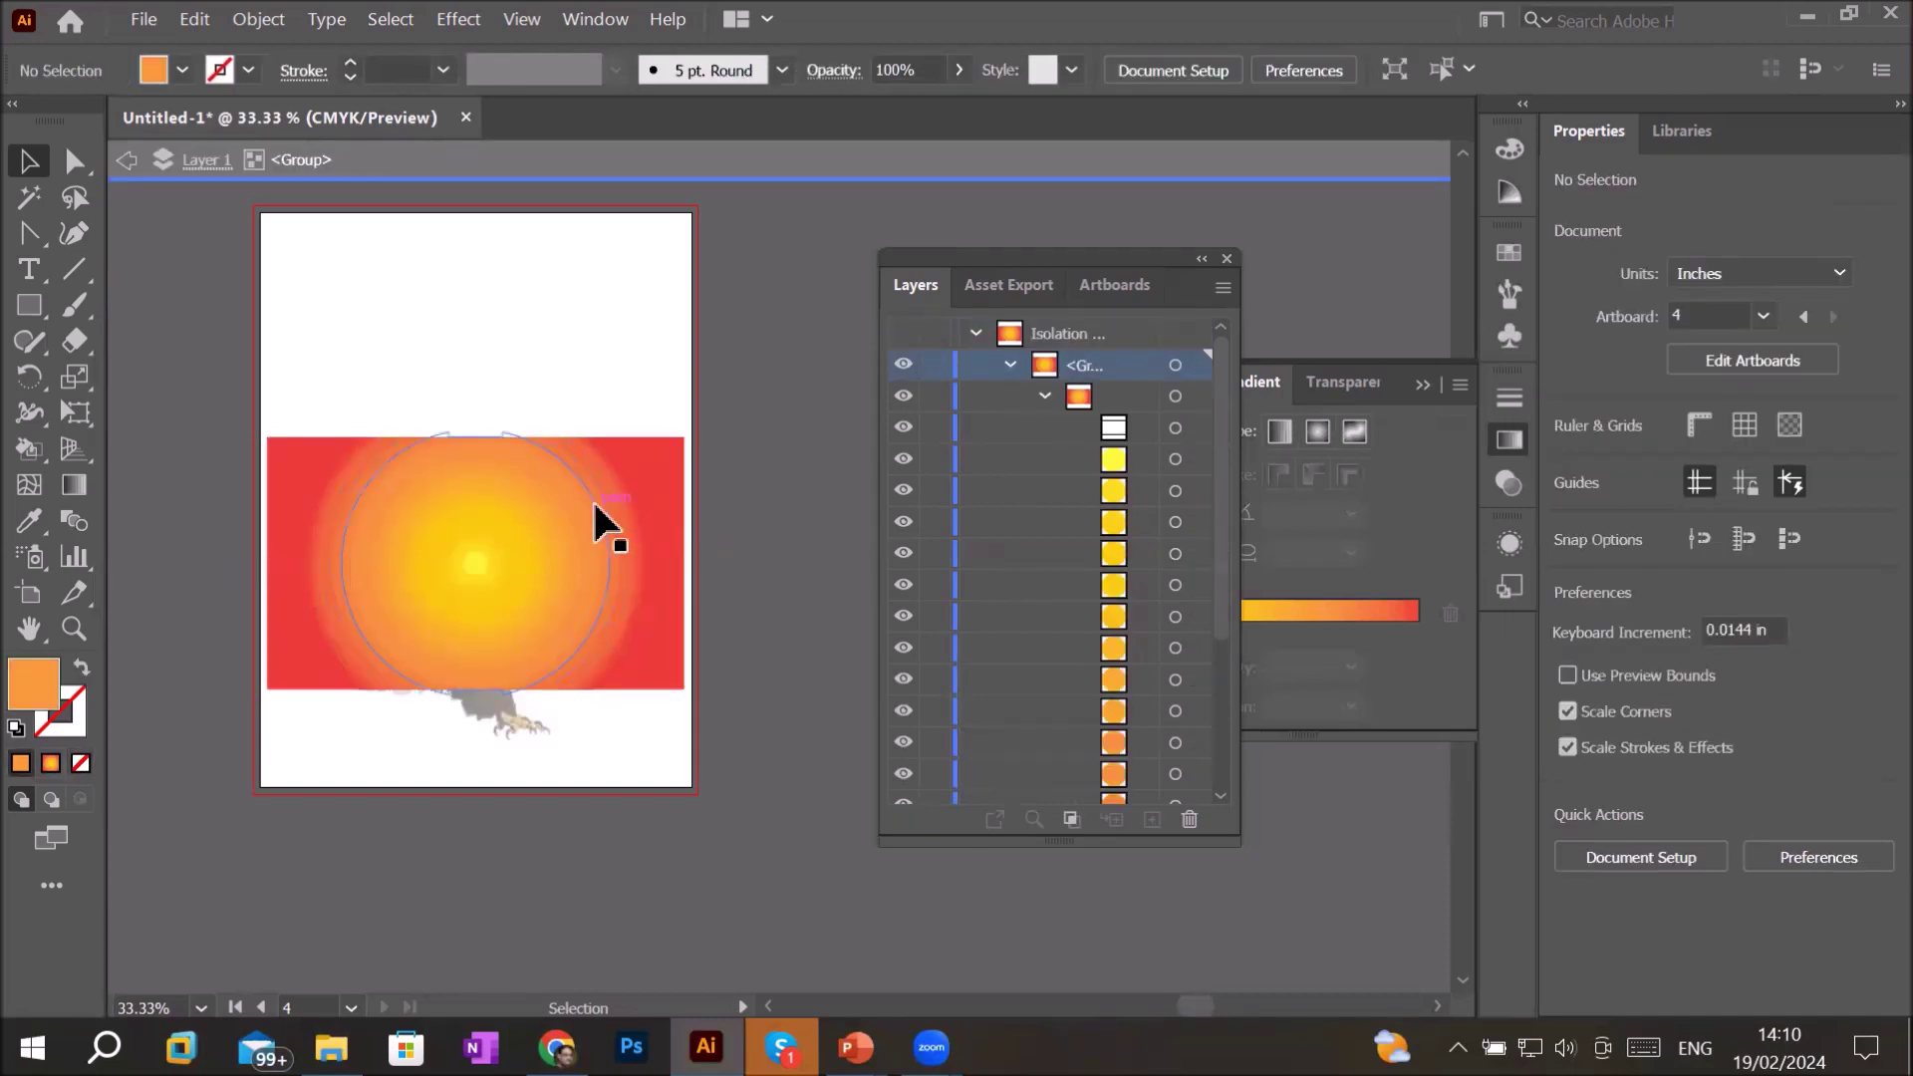
left_click(596, 508)
- Target a larger orange ring in Layers and fill it dark blue
left_click(1194, 459)
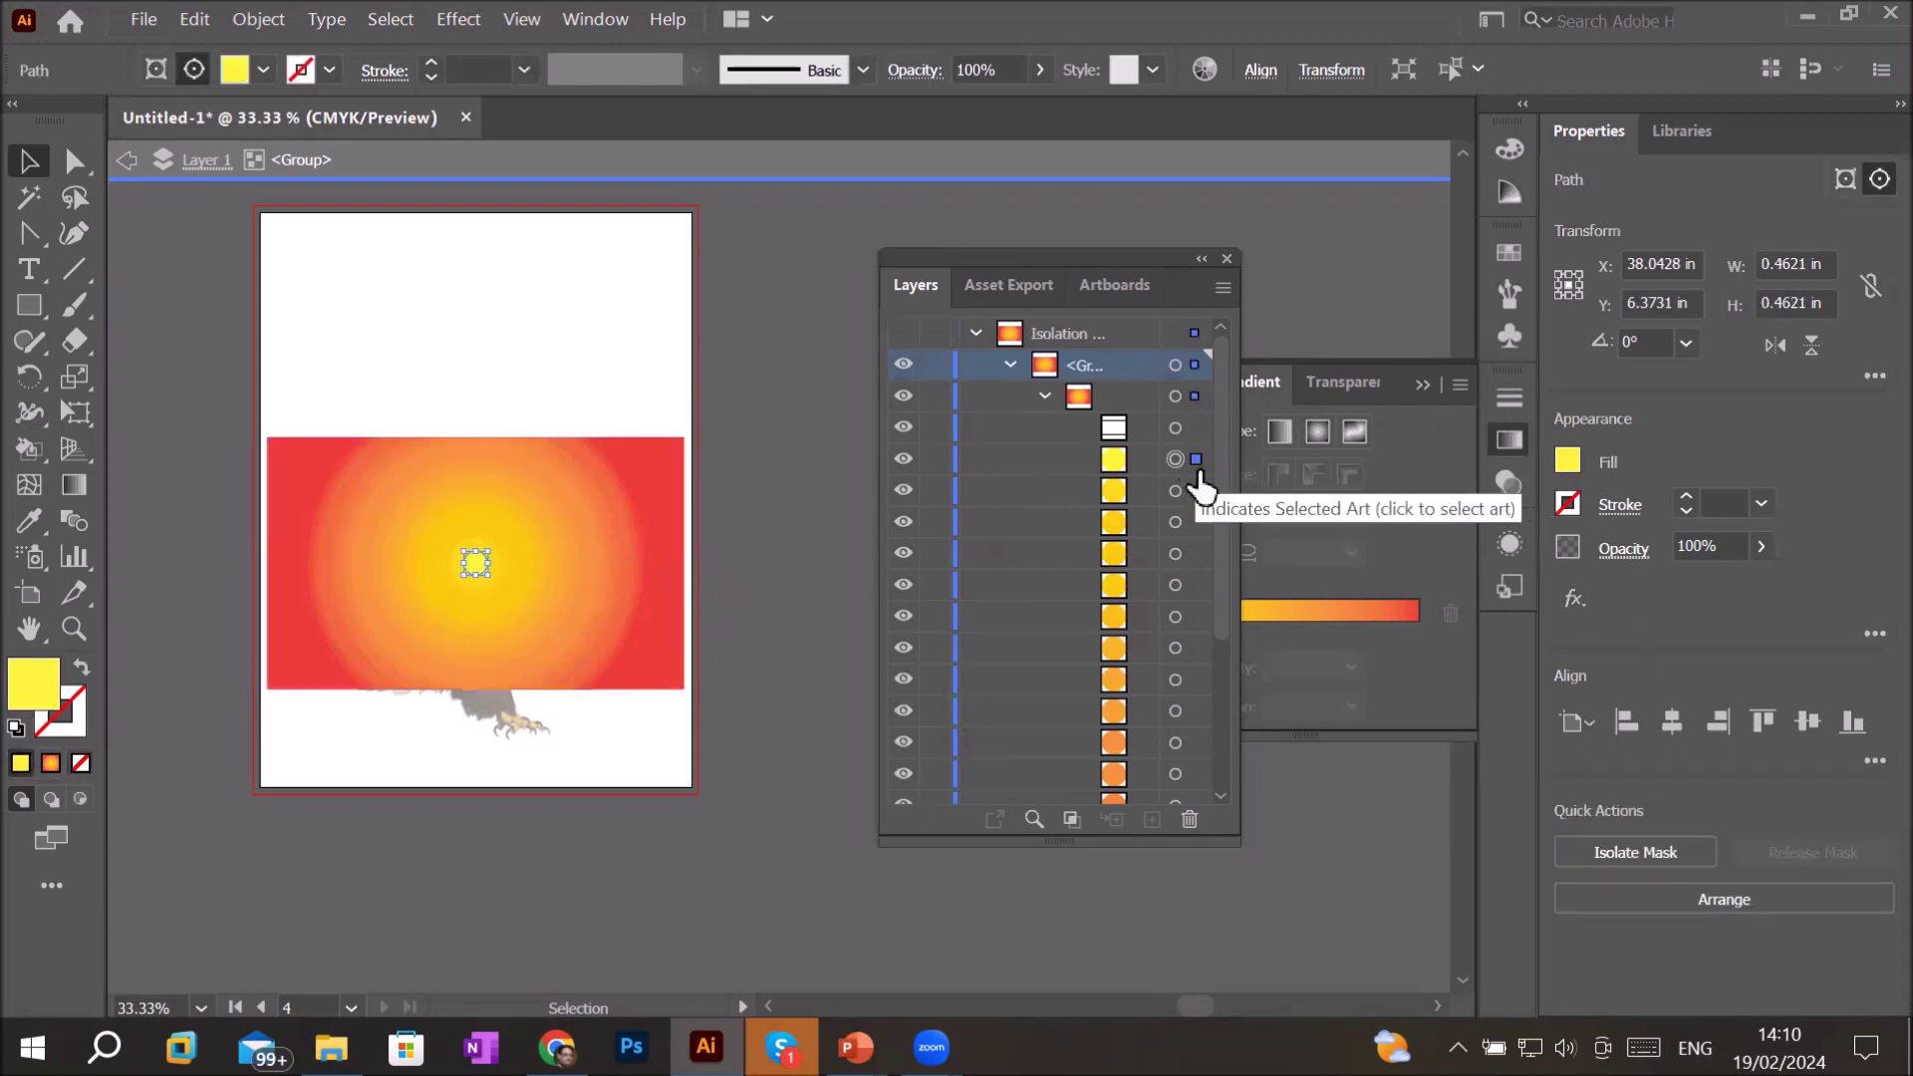
left_click(1176, 743)
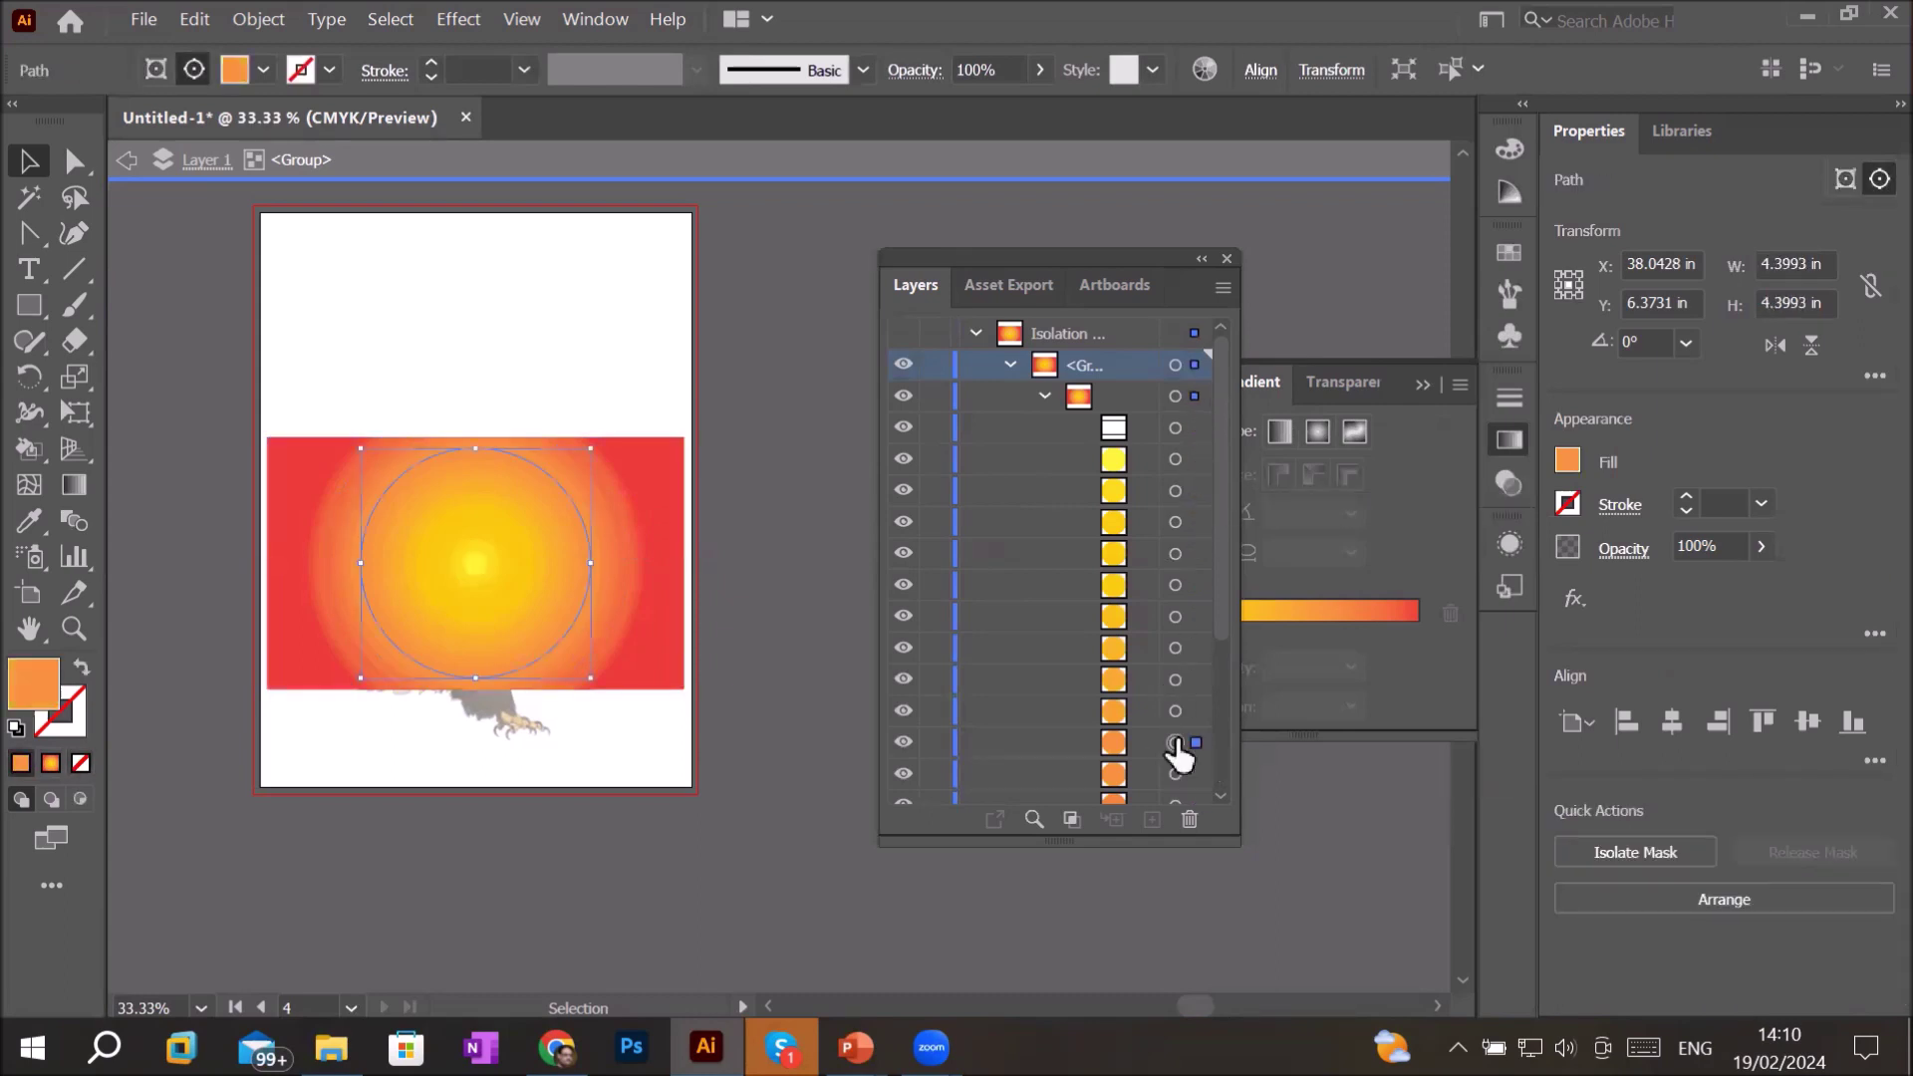
left_click(267, 76)
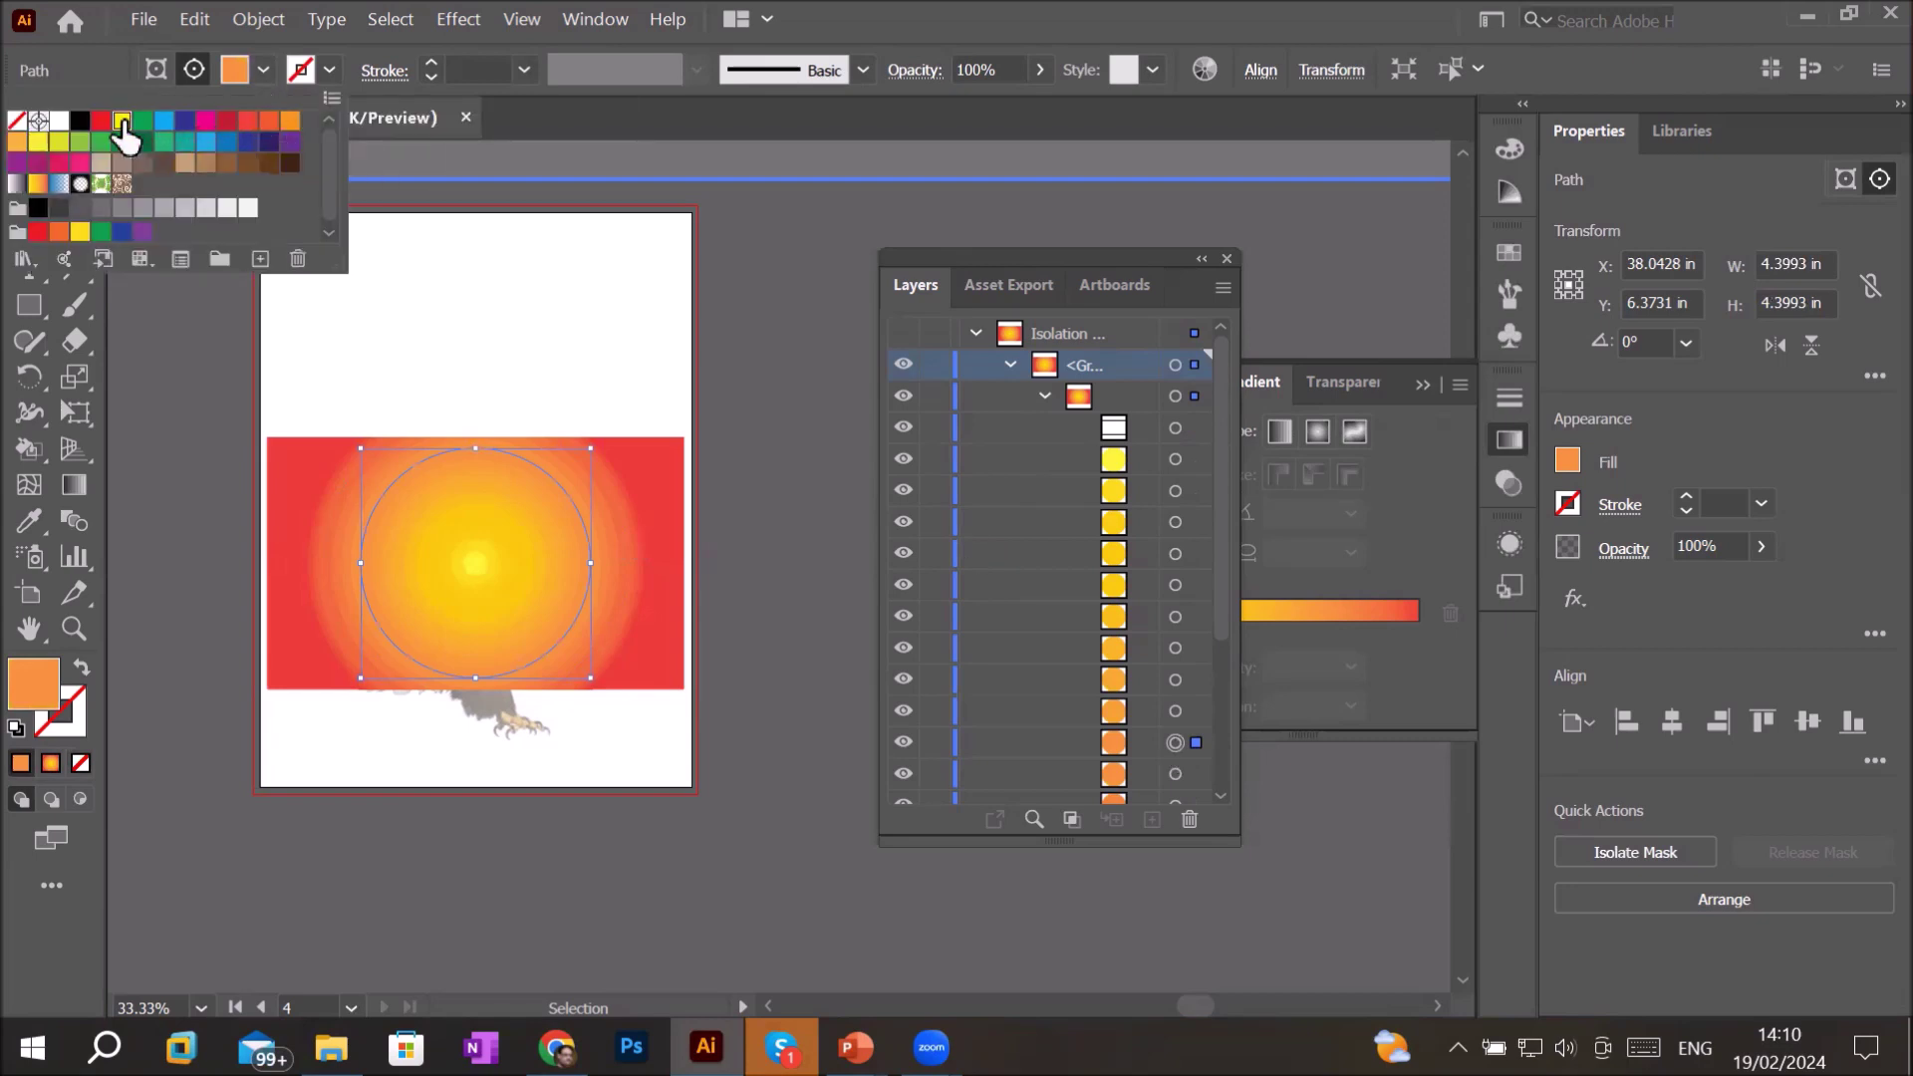
left_click(122, 122)
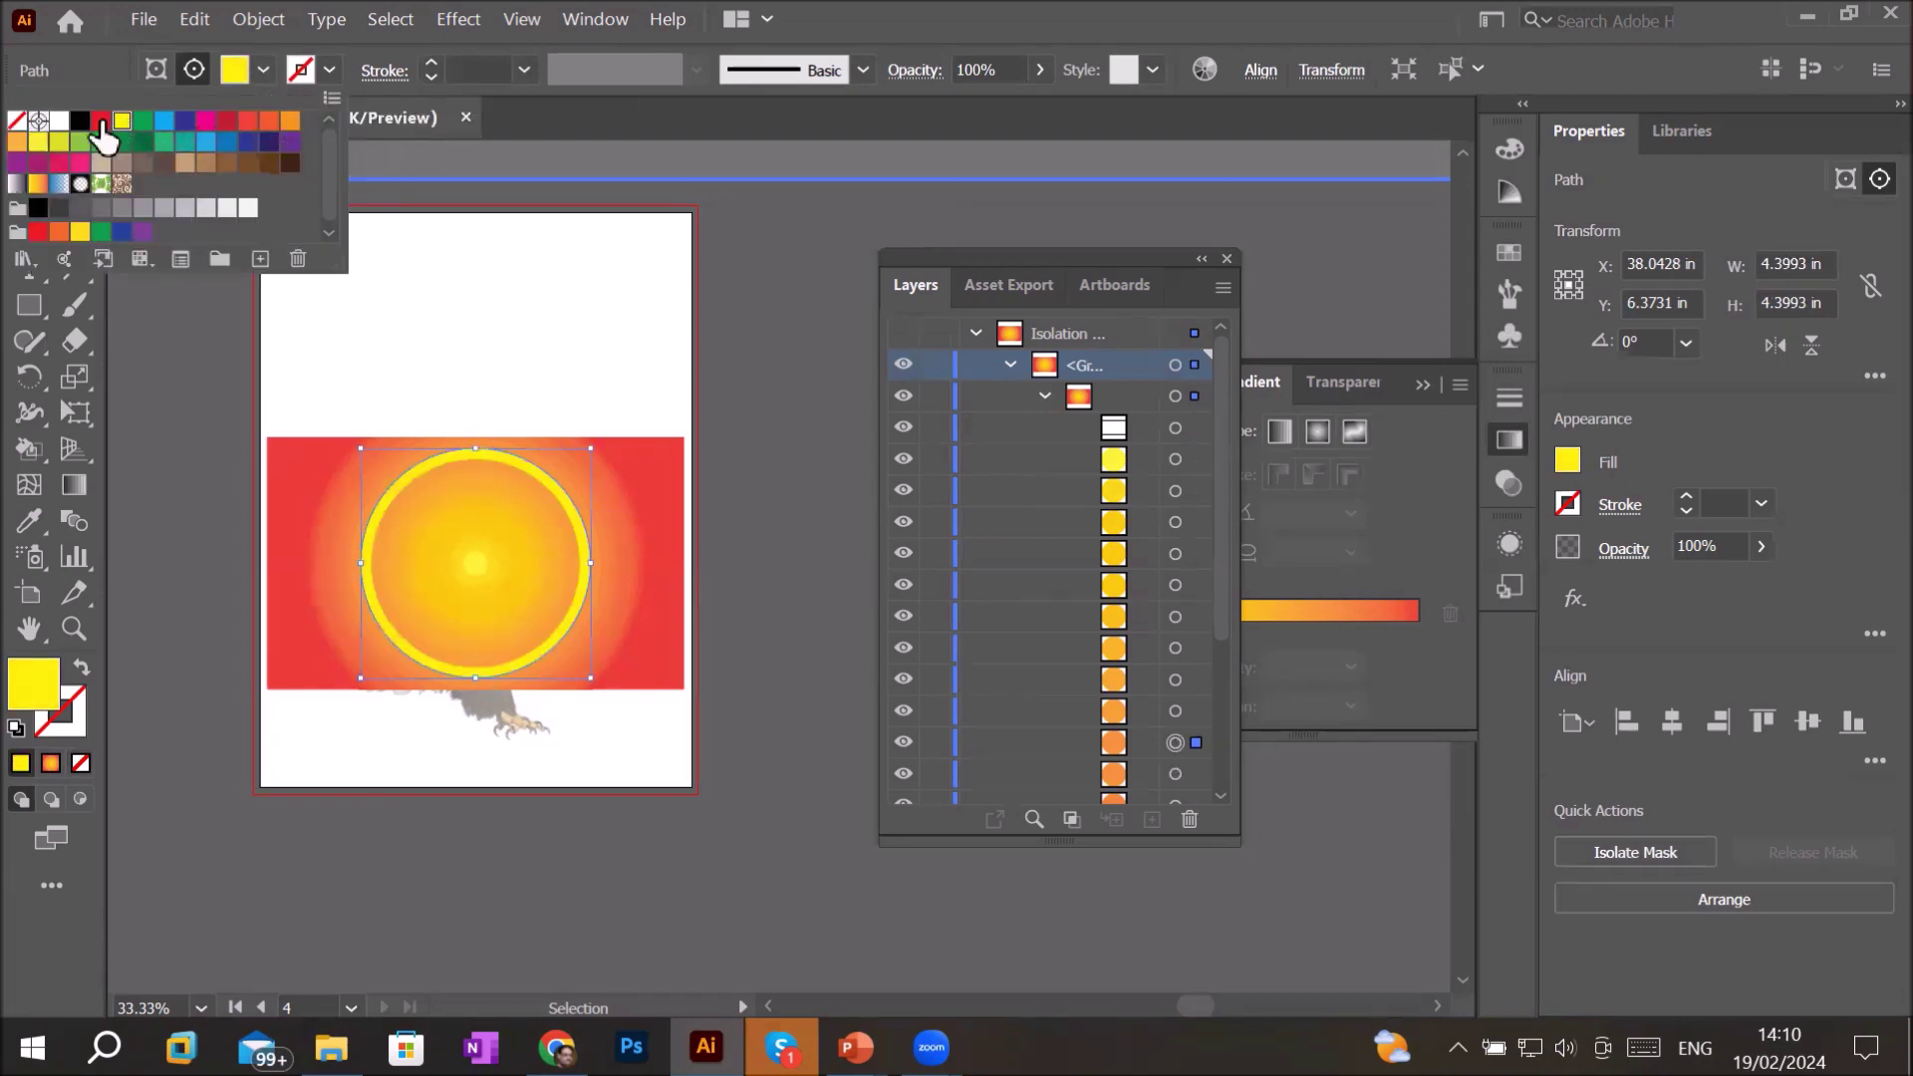
left_click(100, 121)
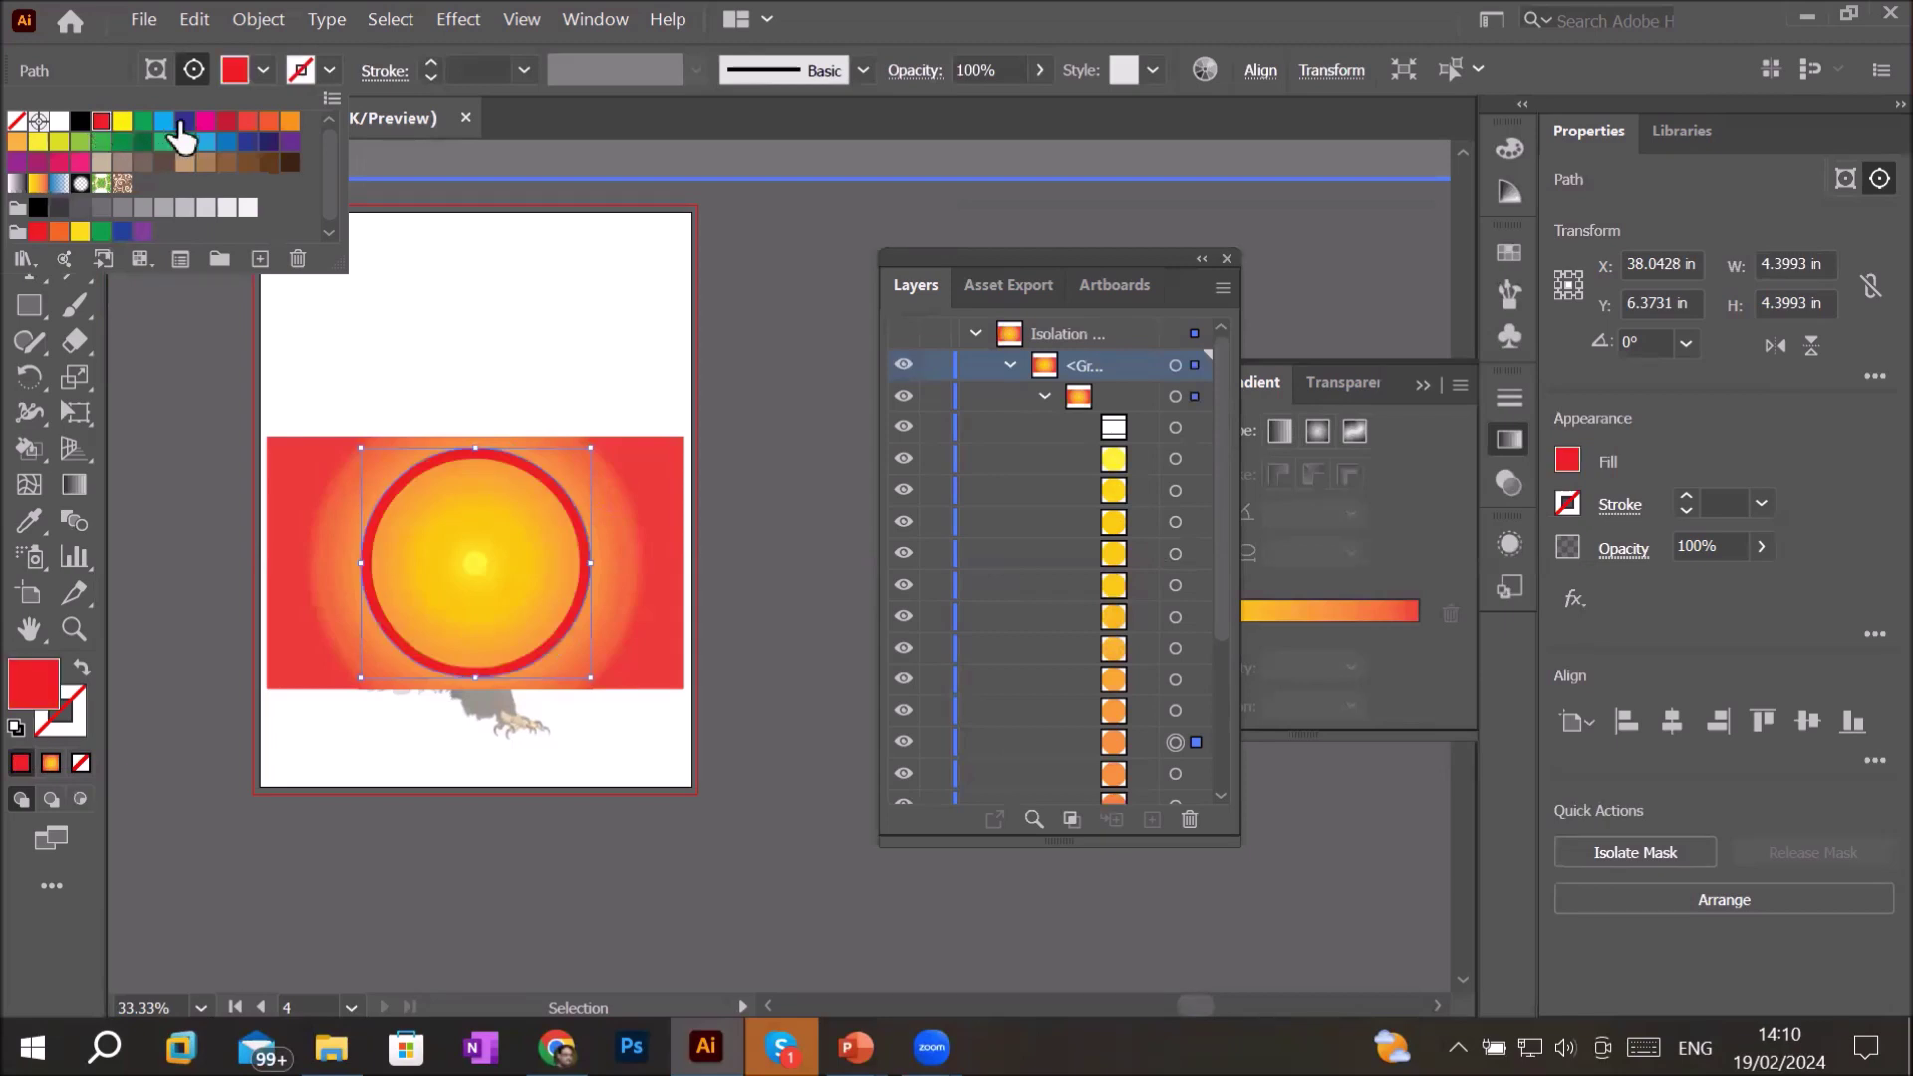
left_click(185, 121)
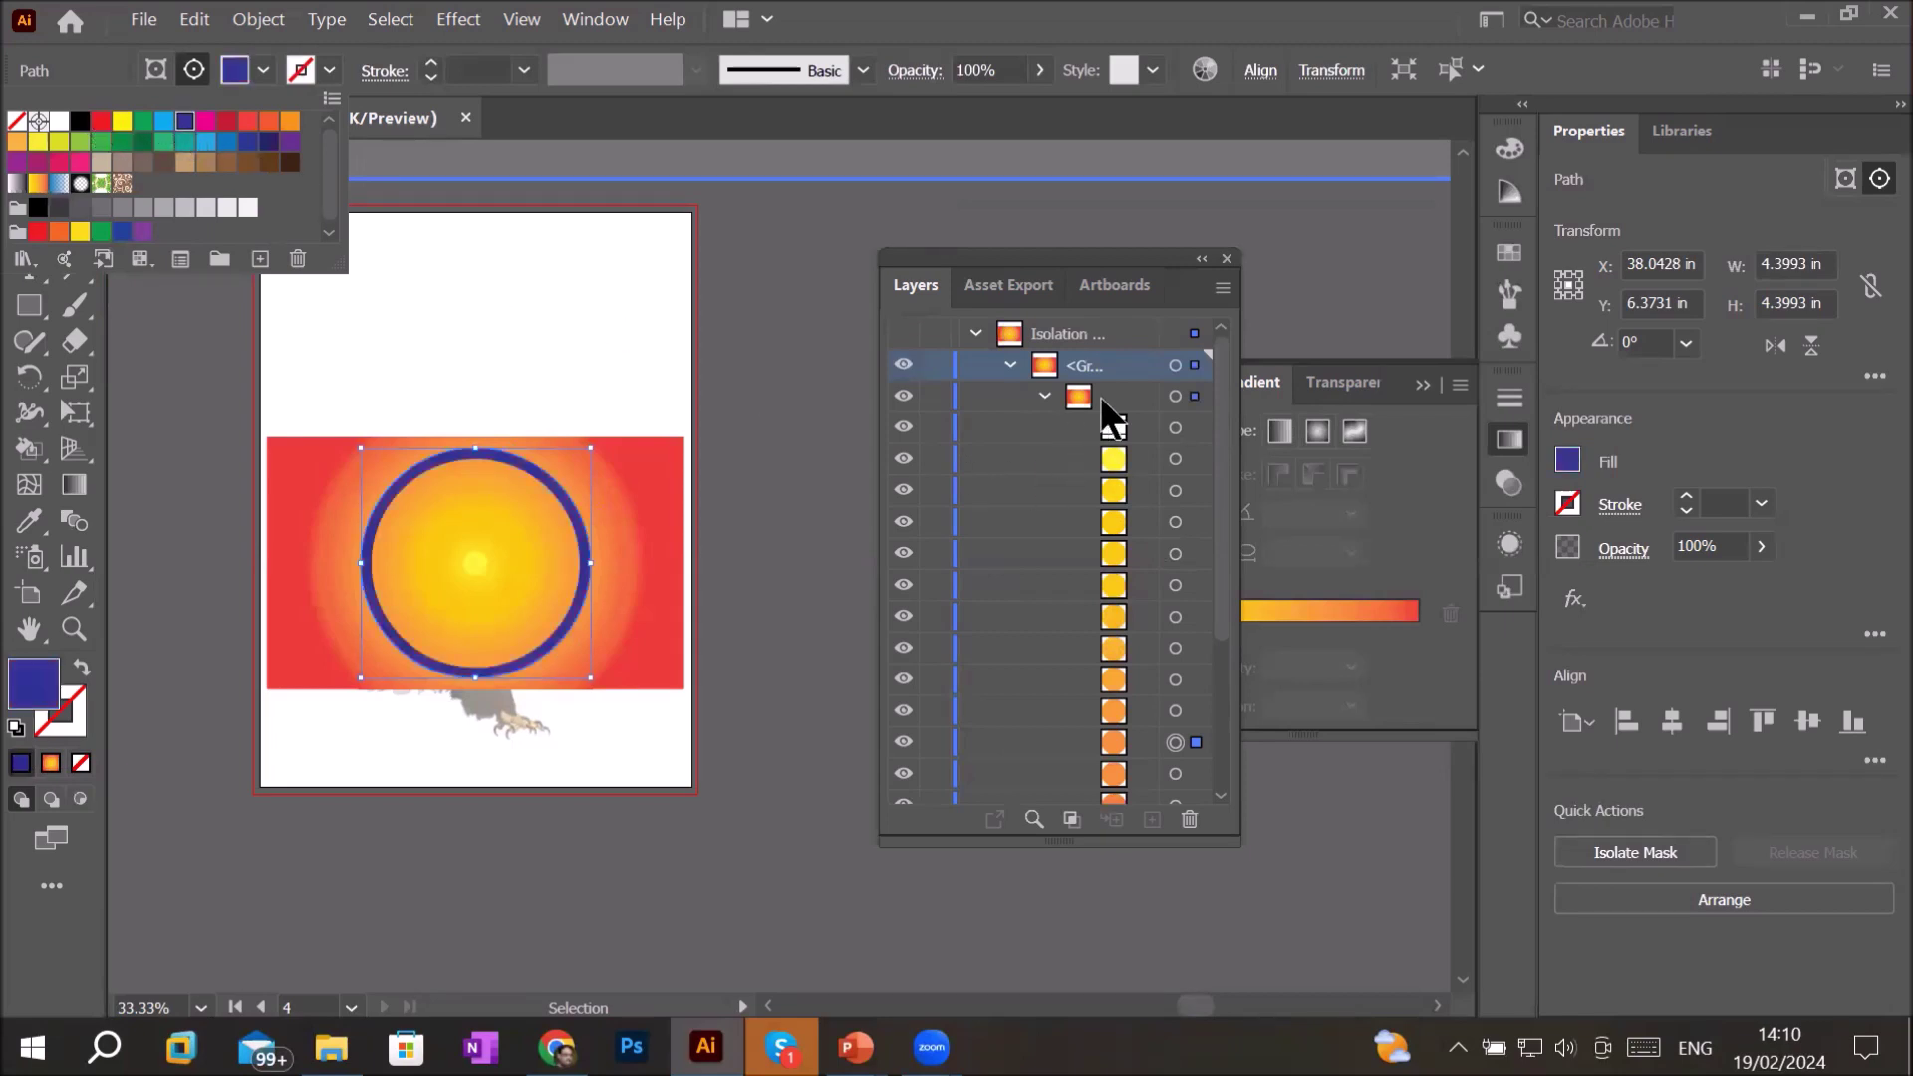
left_click(464, 314)
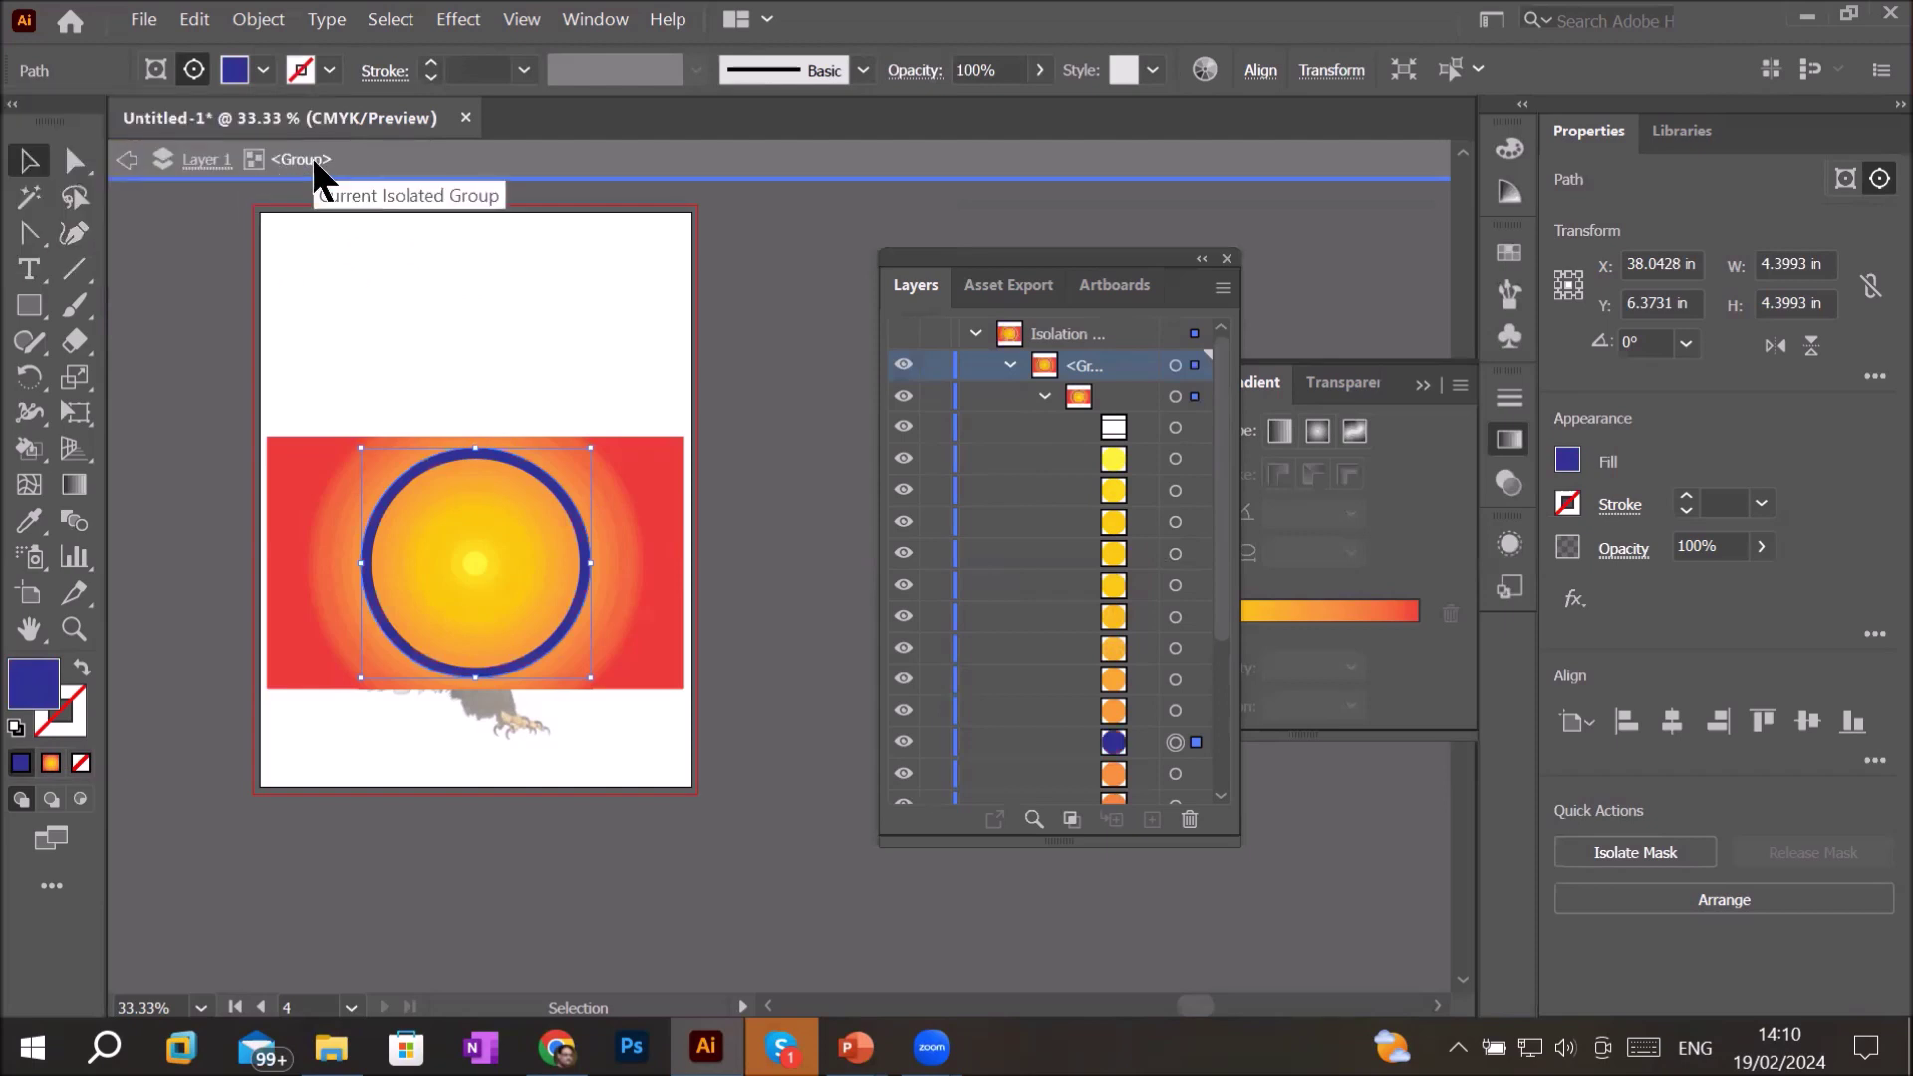
- Exit isolation mode so the eagle shows in front of the rings
left_click(191, 160)
left_click(192, 160)
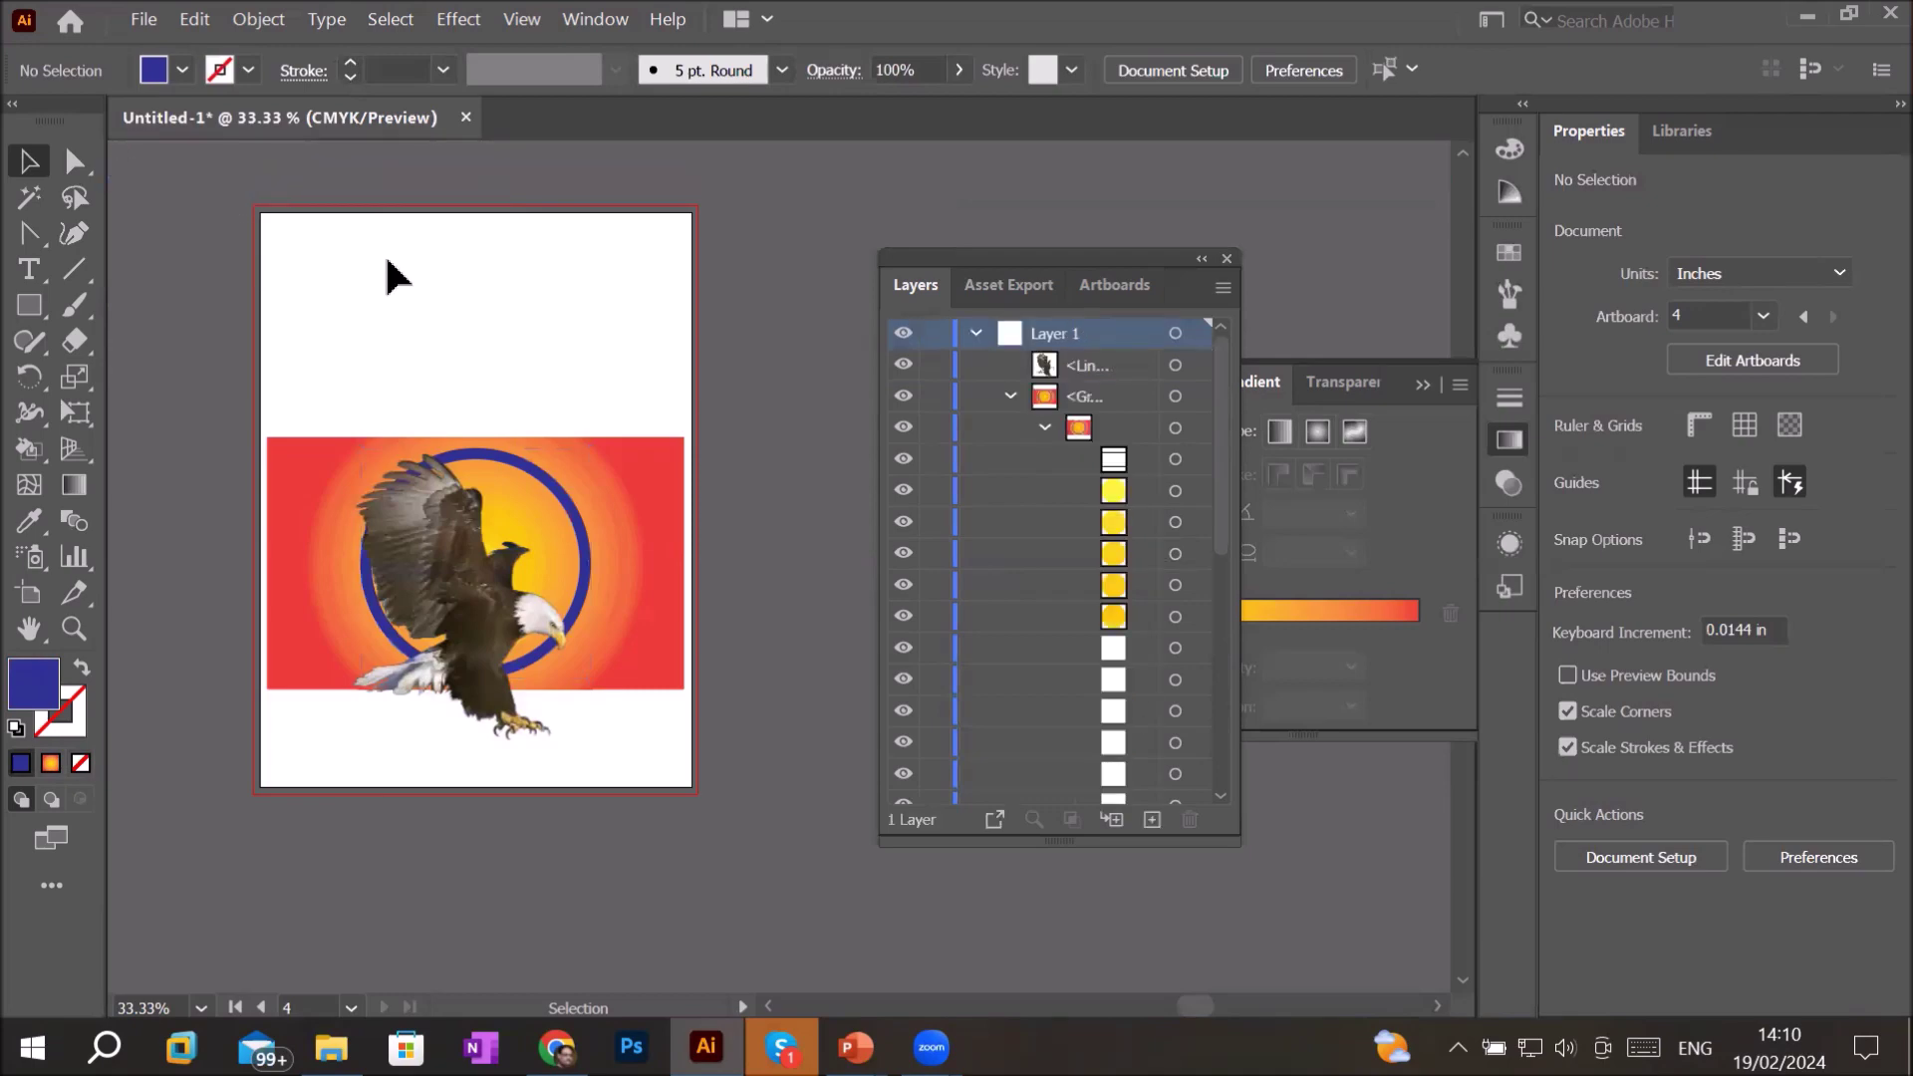
scroll(512, 555, "up", 2)
scroll(618, 612, "up", 2)
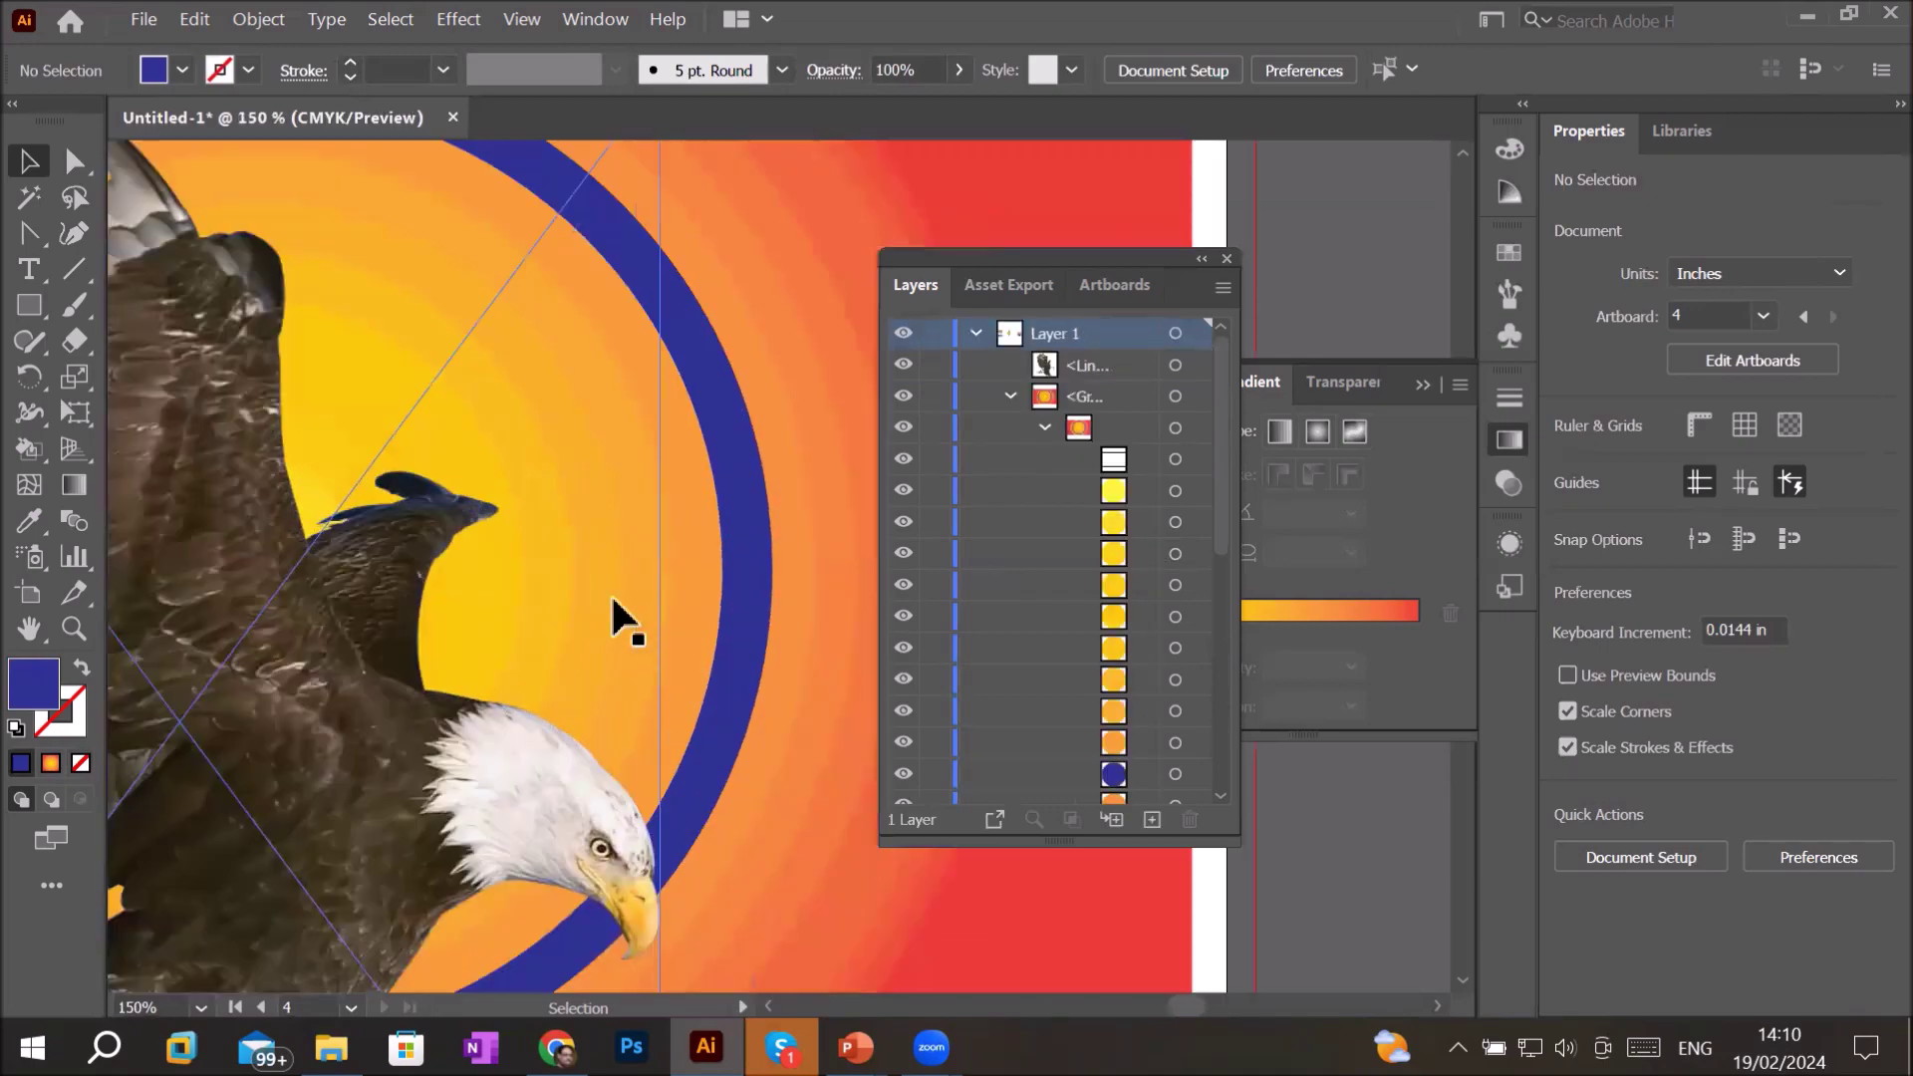
scroll(613, 601, "down", 2)
scroll(618, 600, "down", 1)
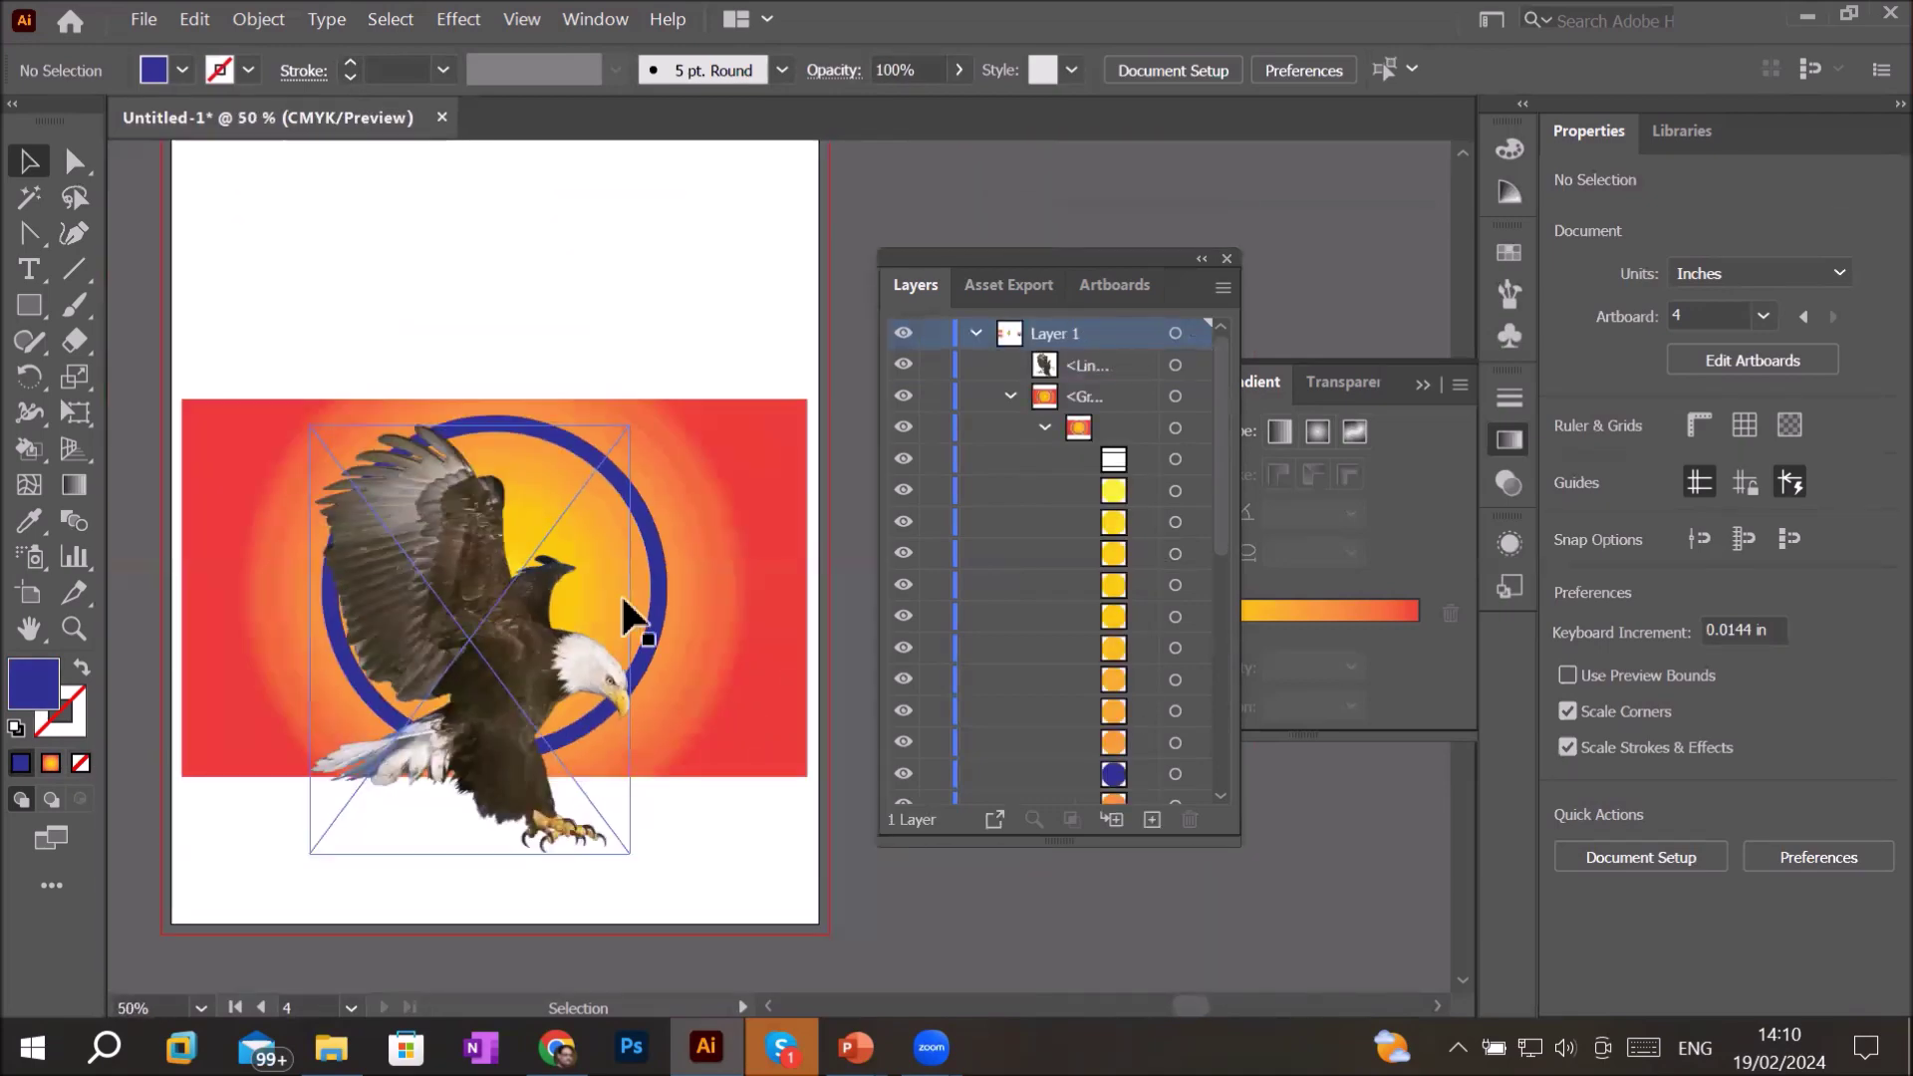
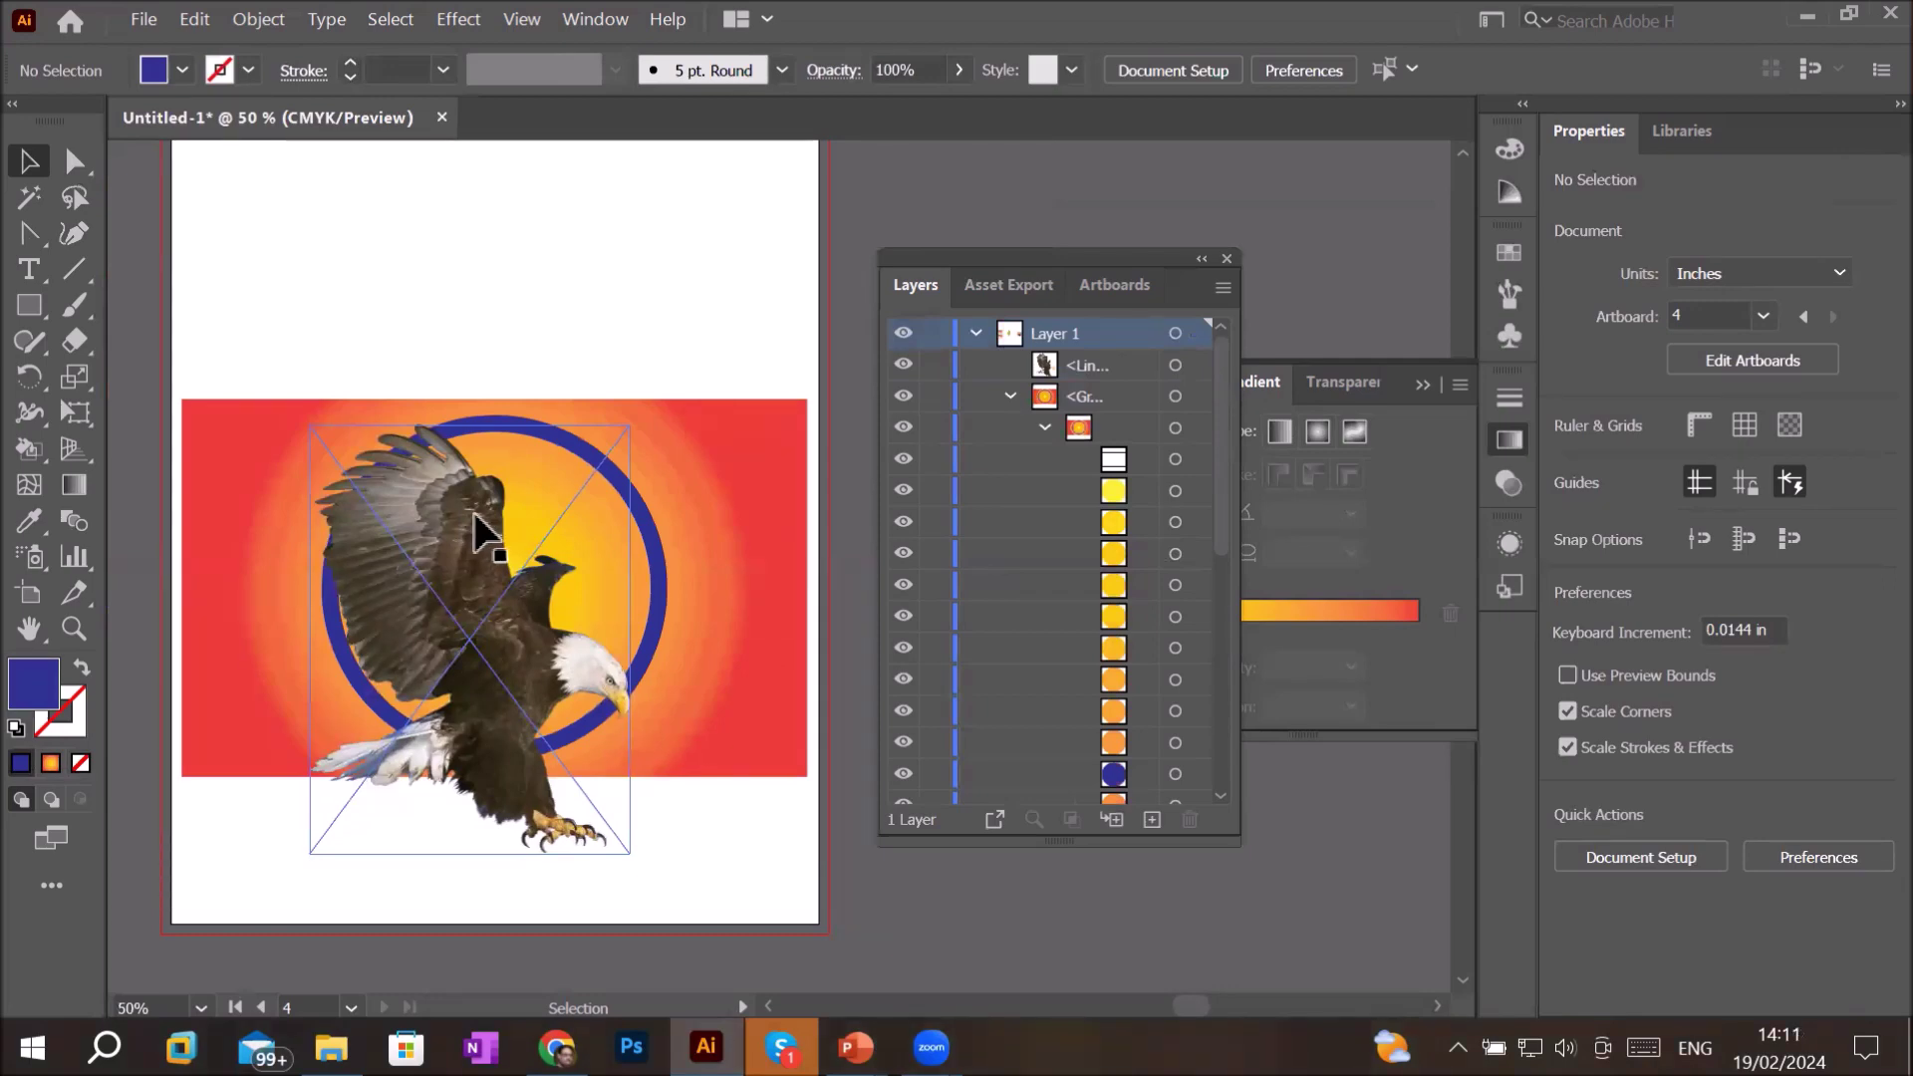
- Select and deselect the sunburst background, leaving the Object menu unused
left_click(690, 516)
left_click(571, 297)
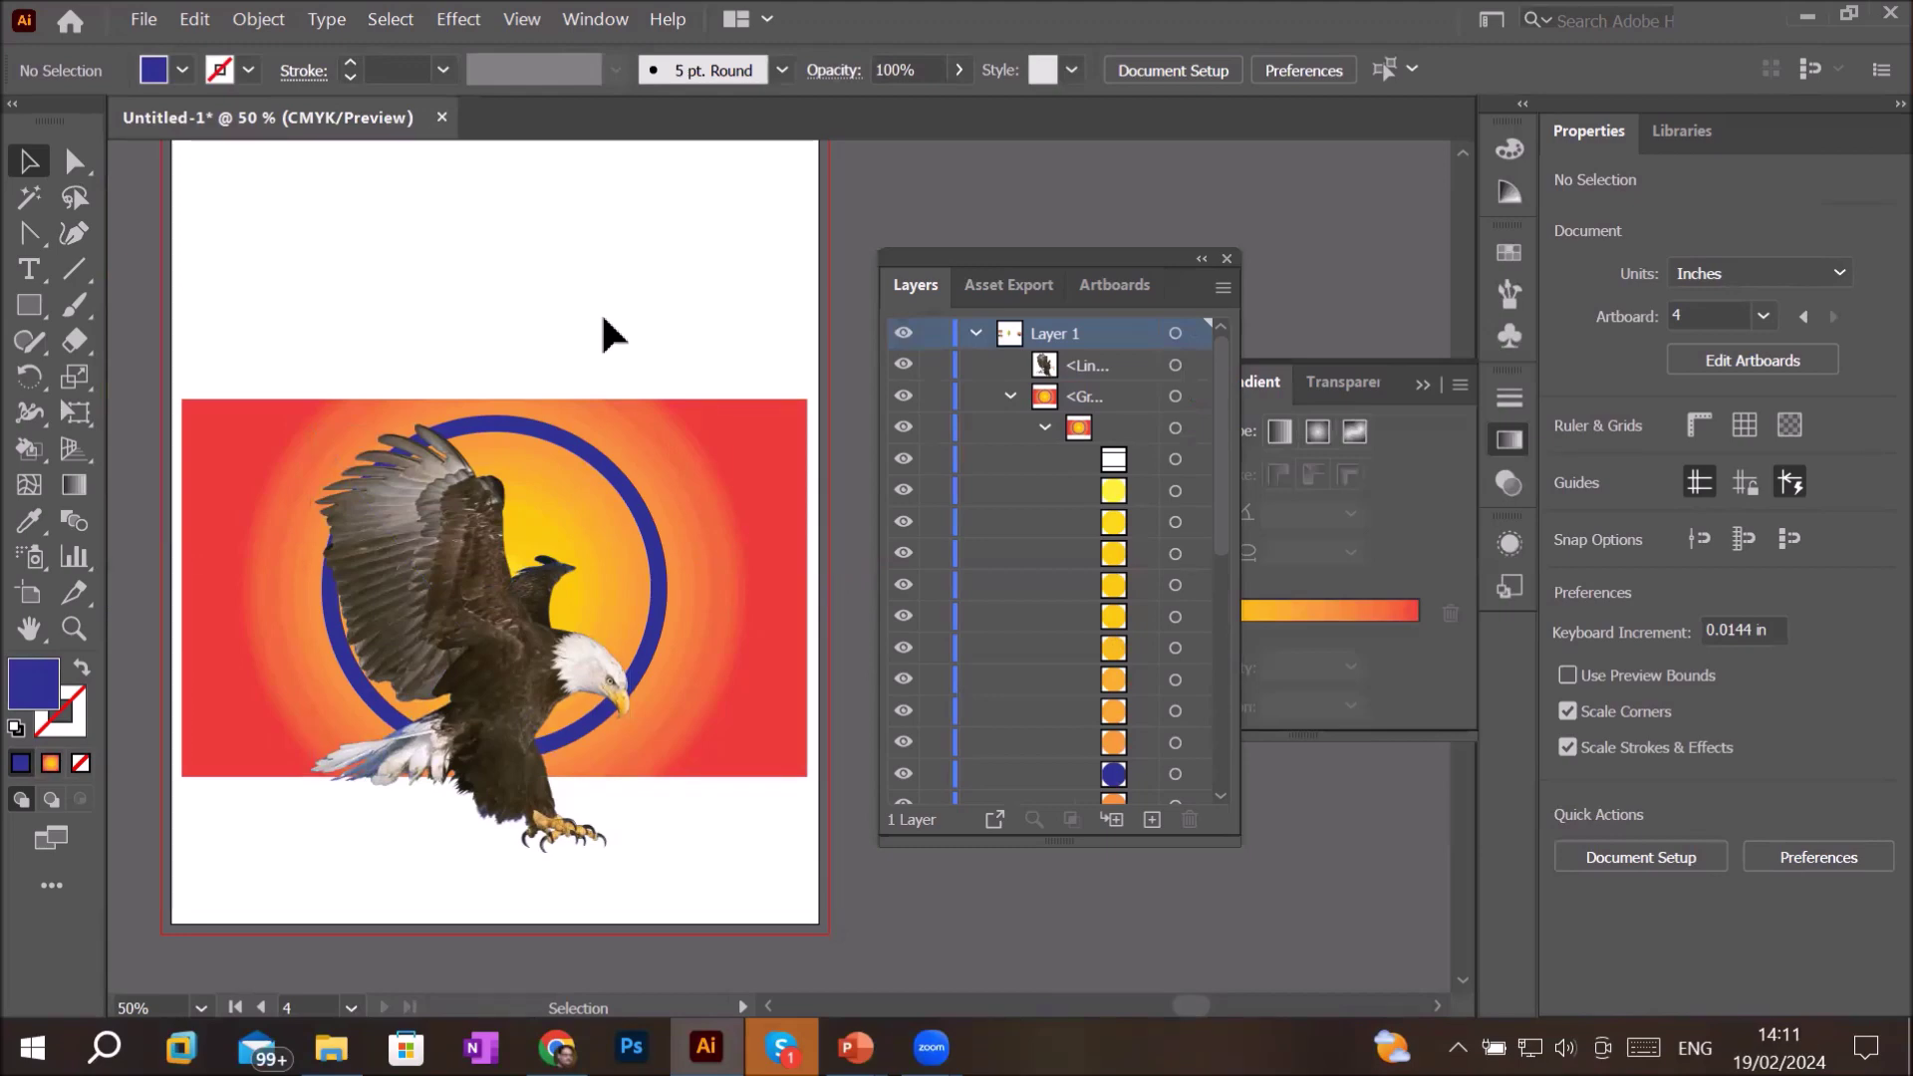
left_click(29, 485)
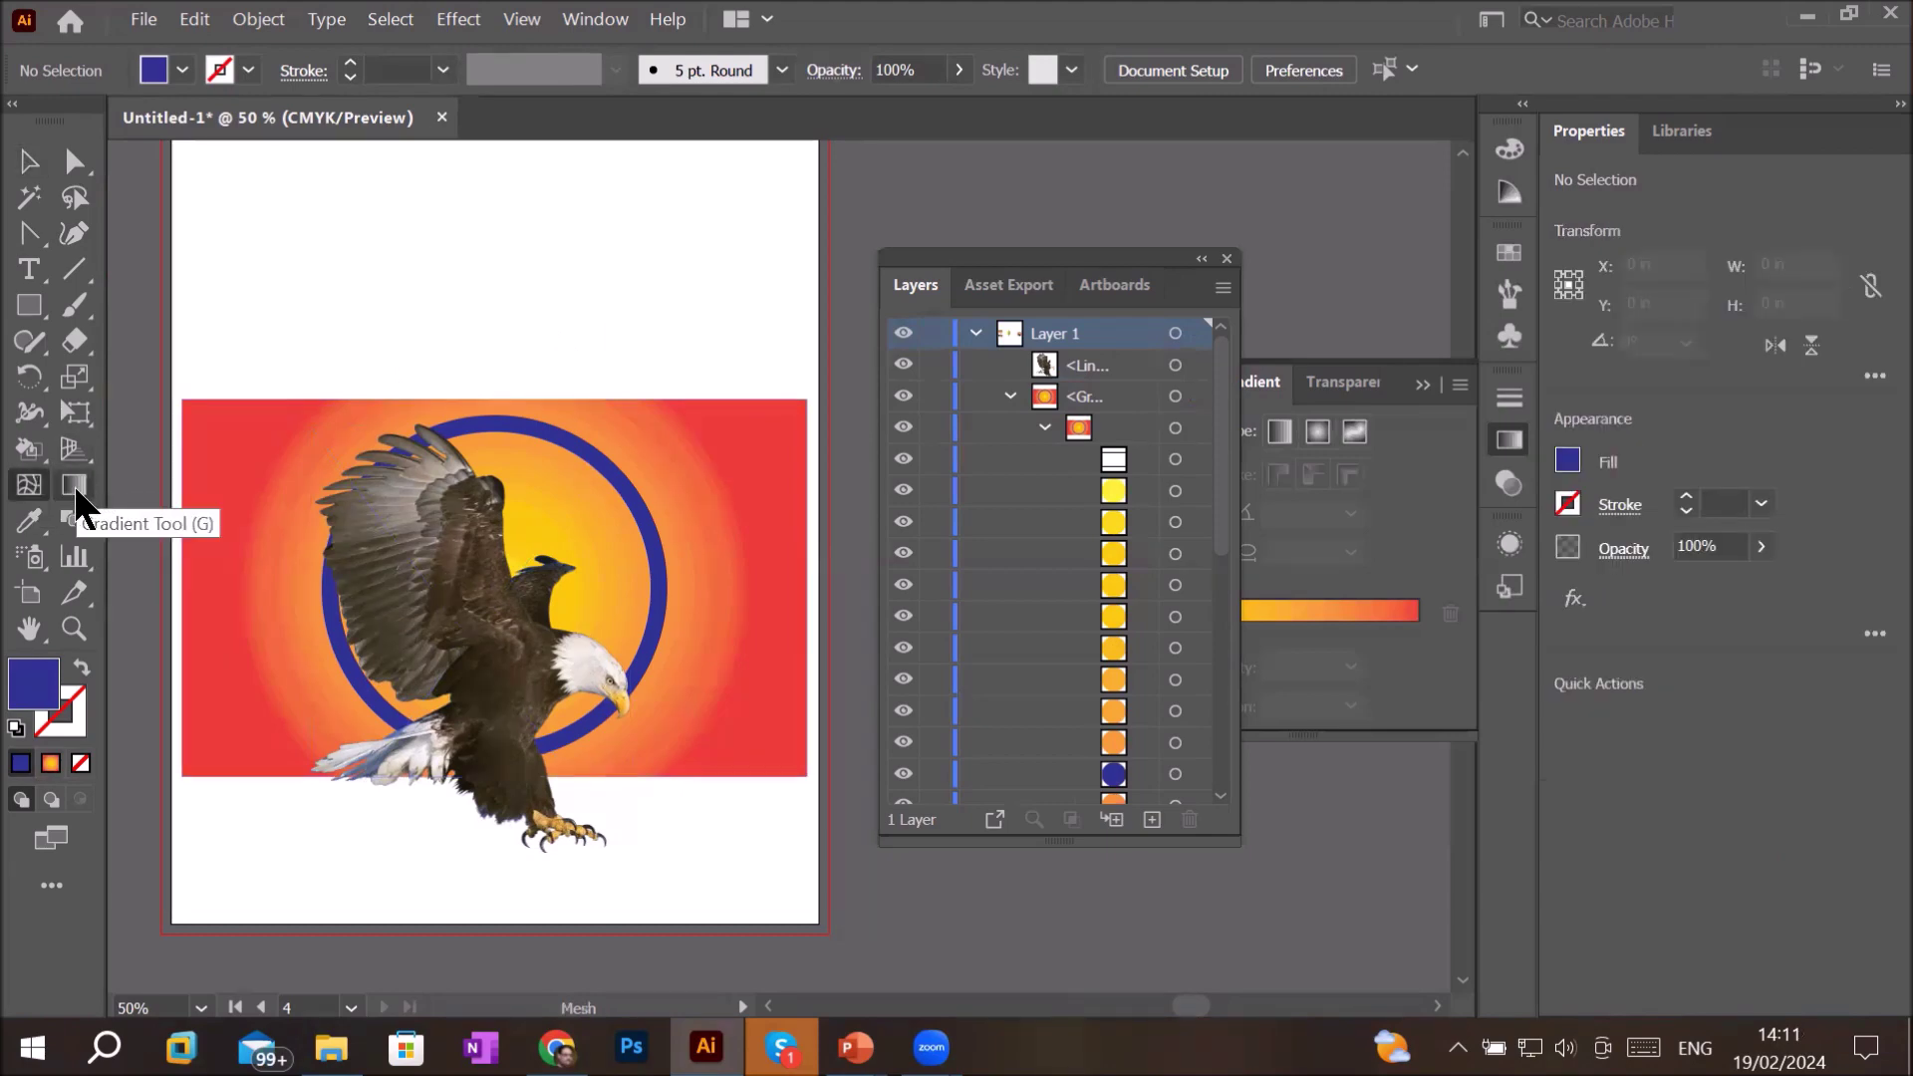
left_click(261, 20)
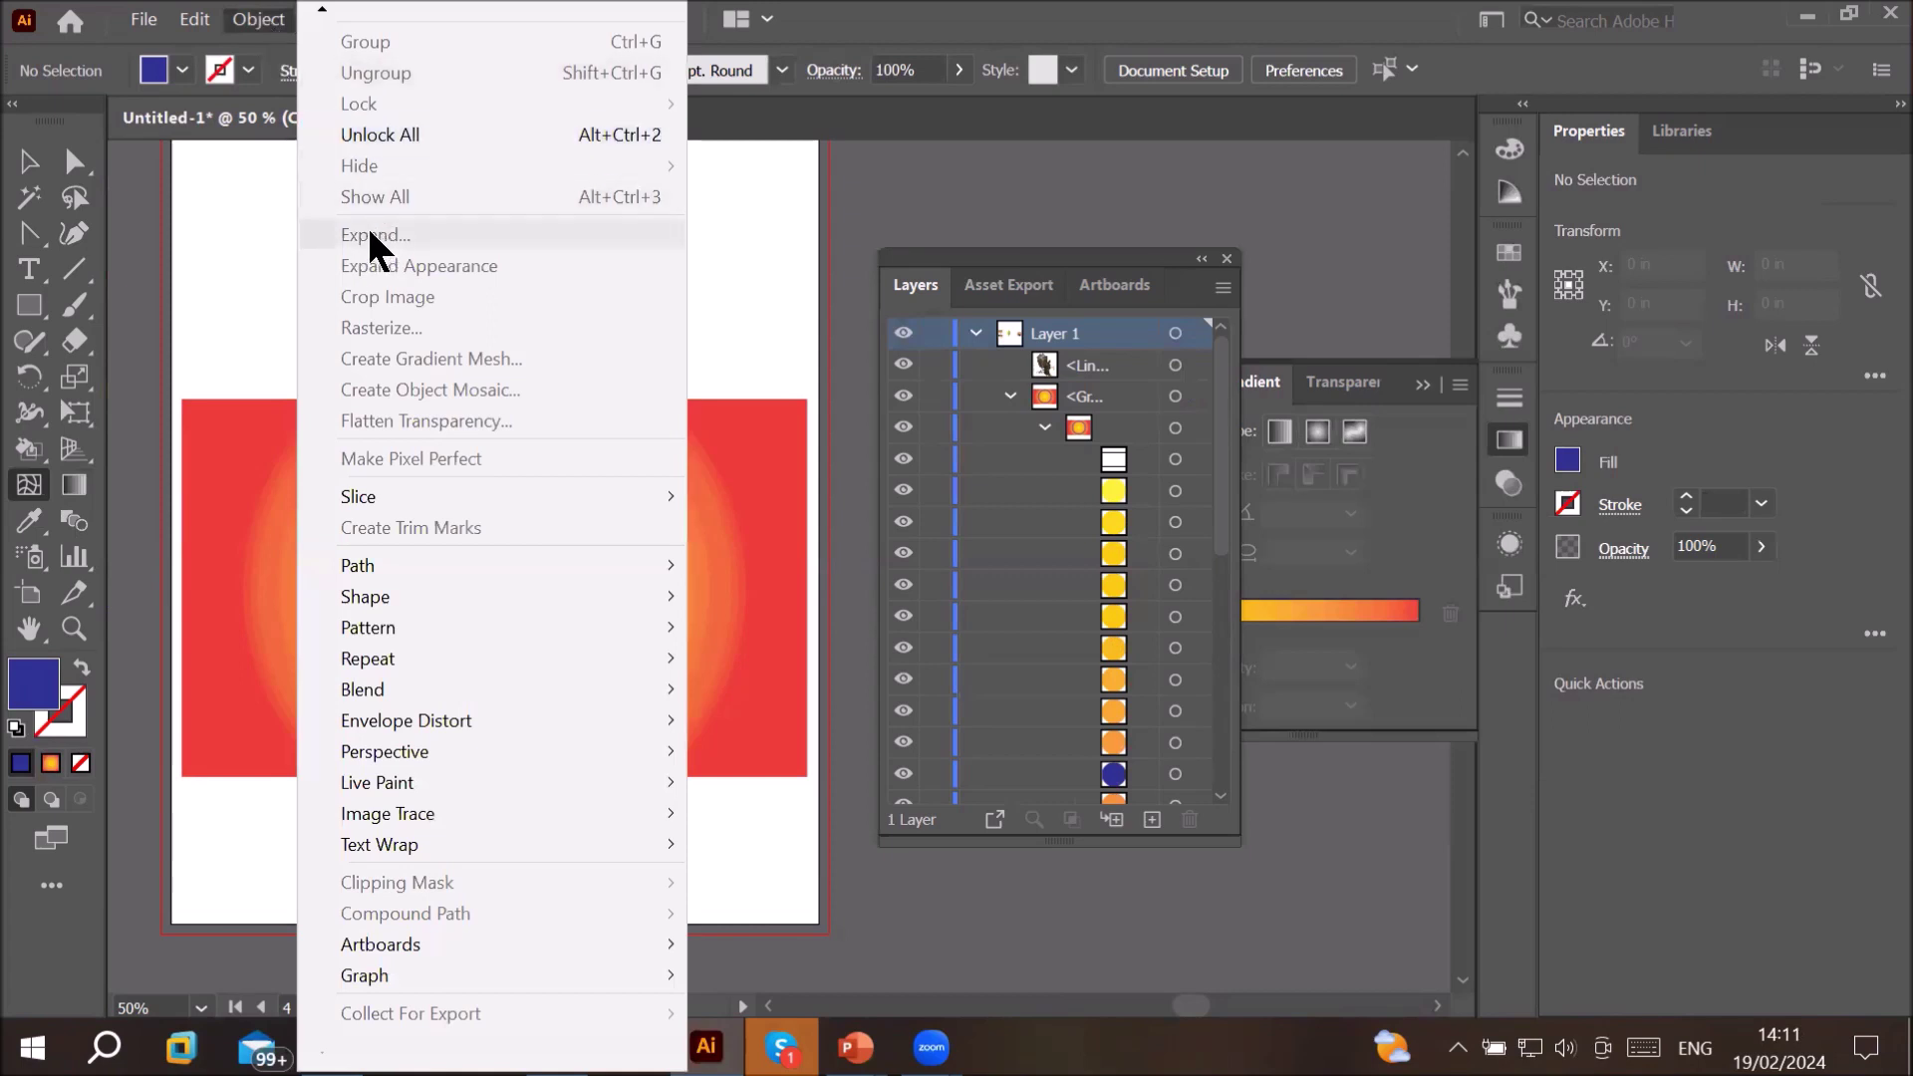
left_click(240, 284)
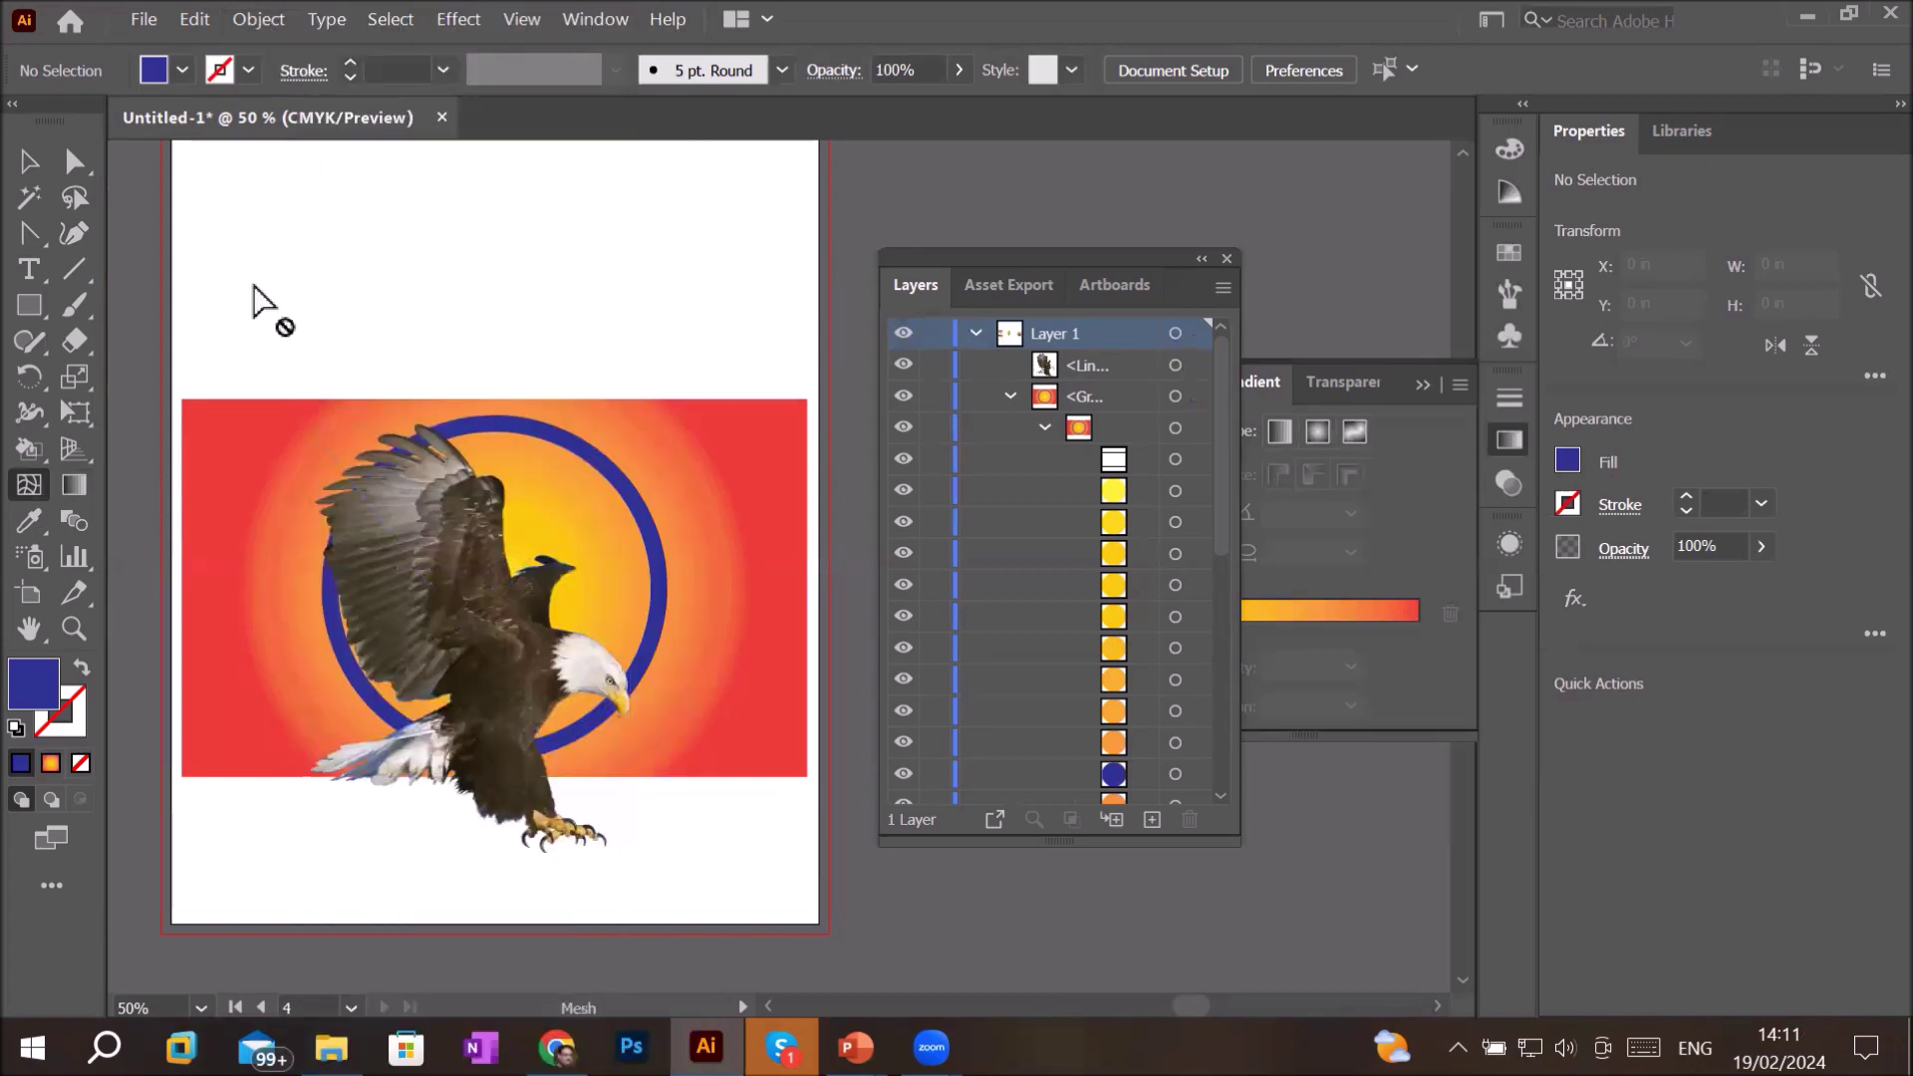
- Draw a wide rectangle above the eagle filled with the linear White, Black gradient preset
left_click(30, 329)
left_click_drag(280, 201, 736, 339)
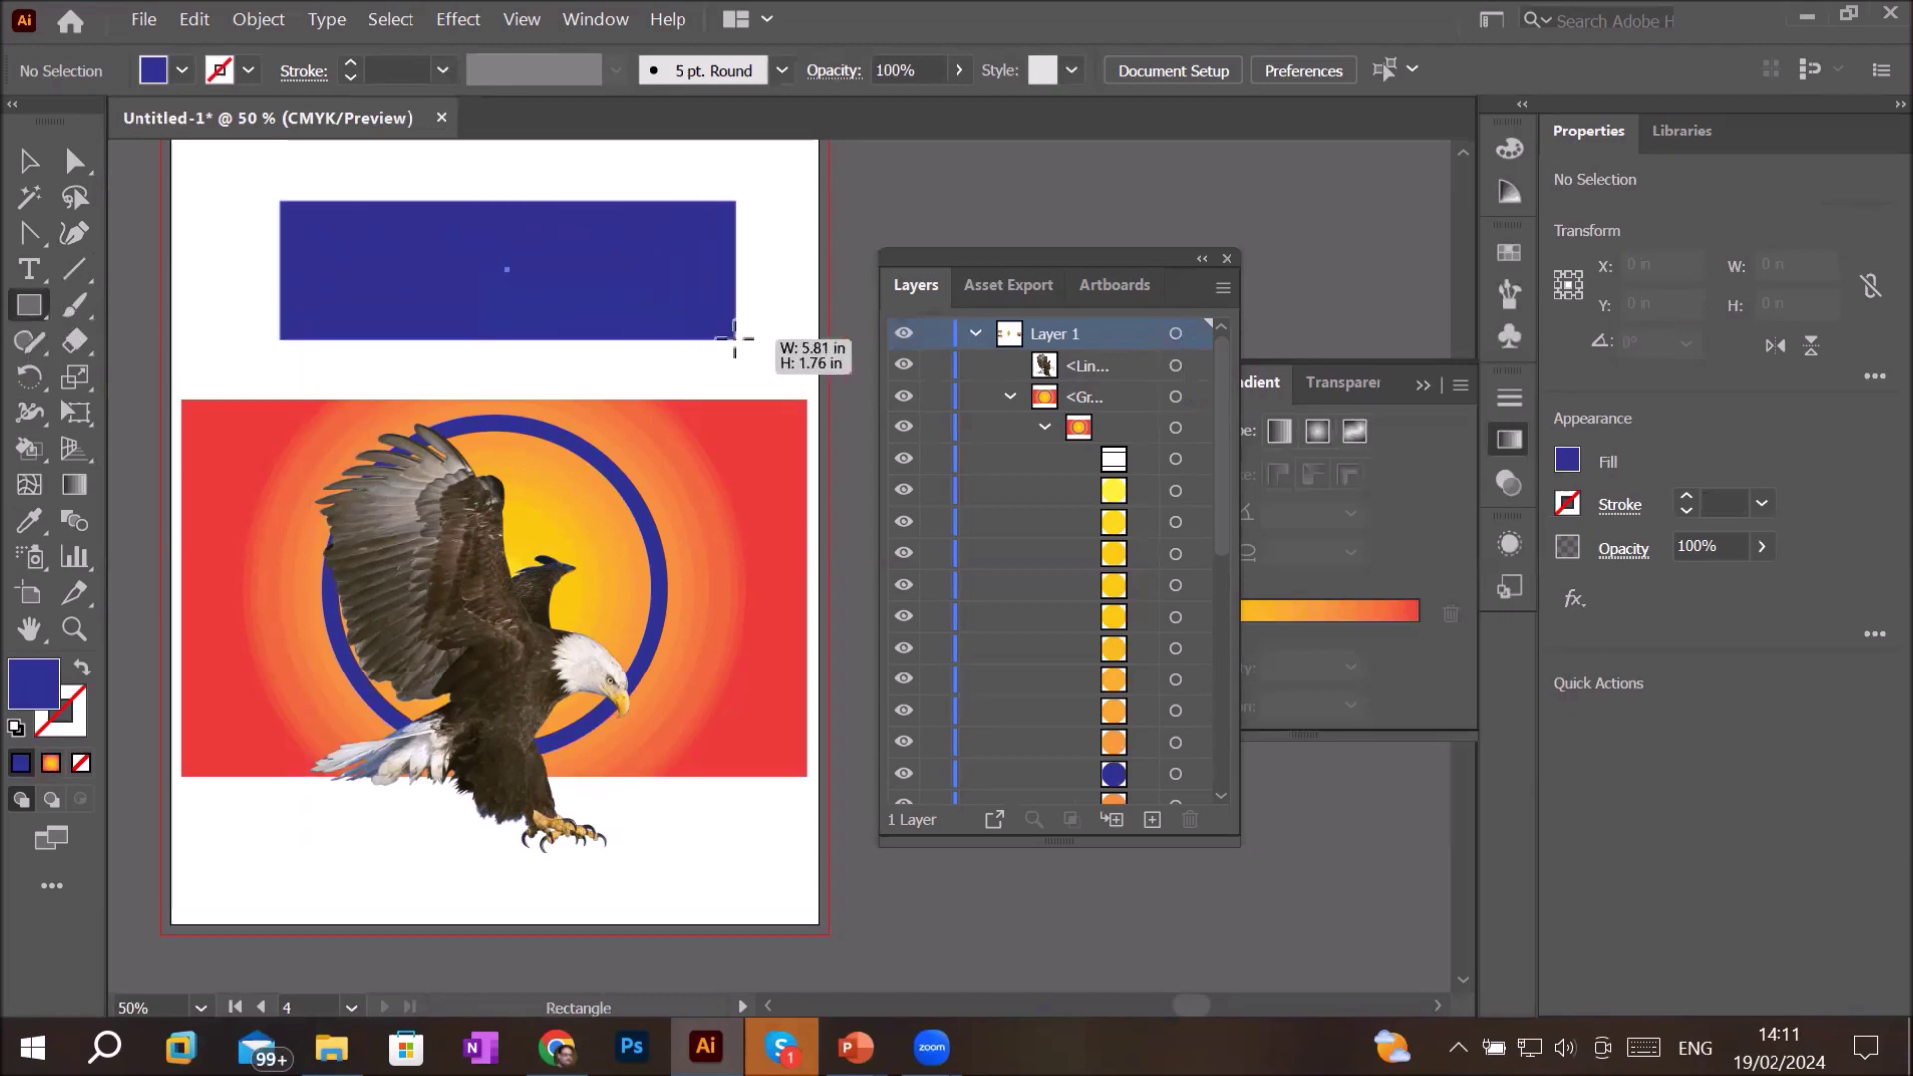
left_click(73, 485)
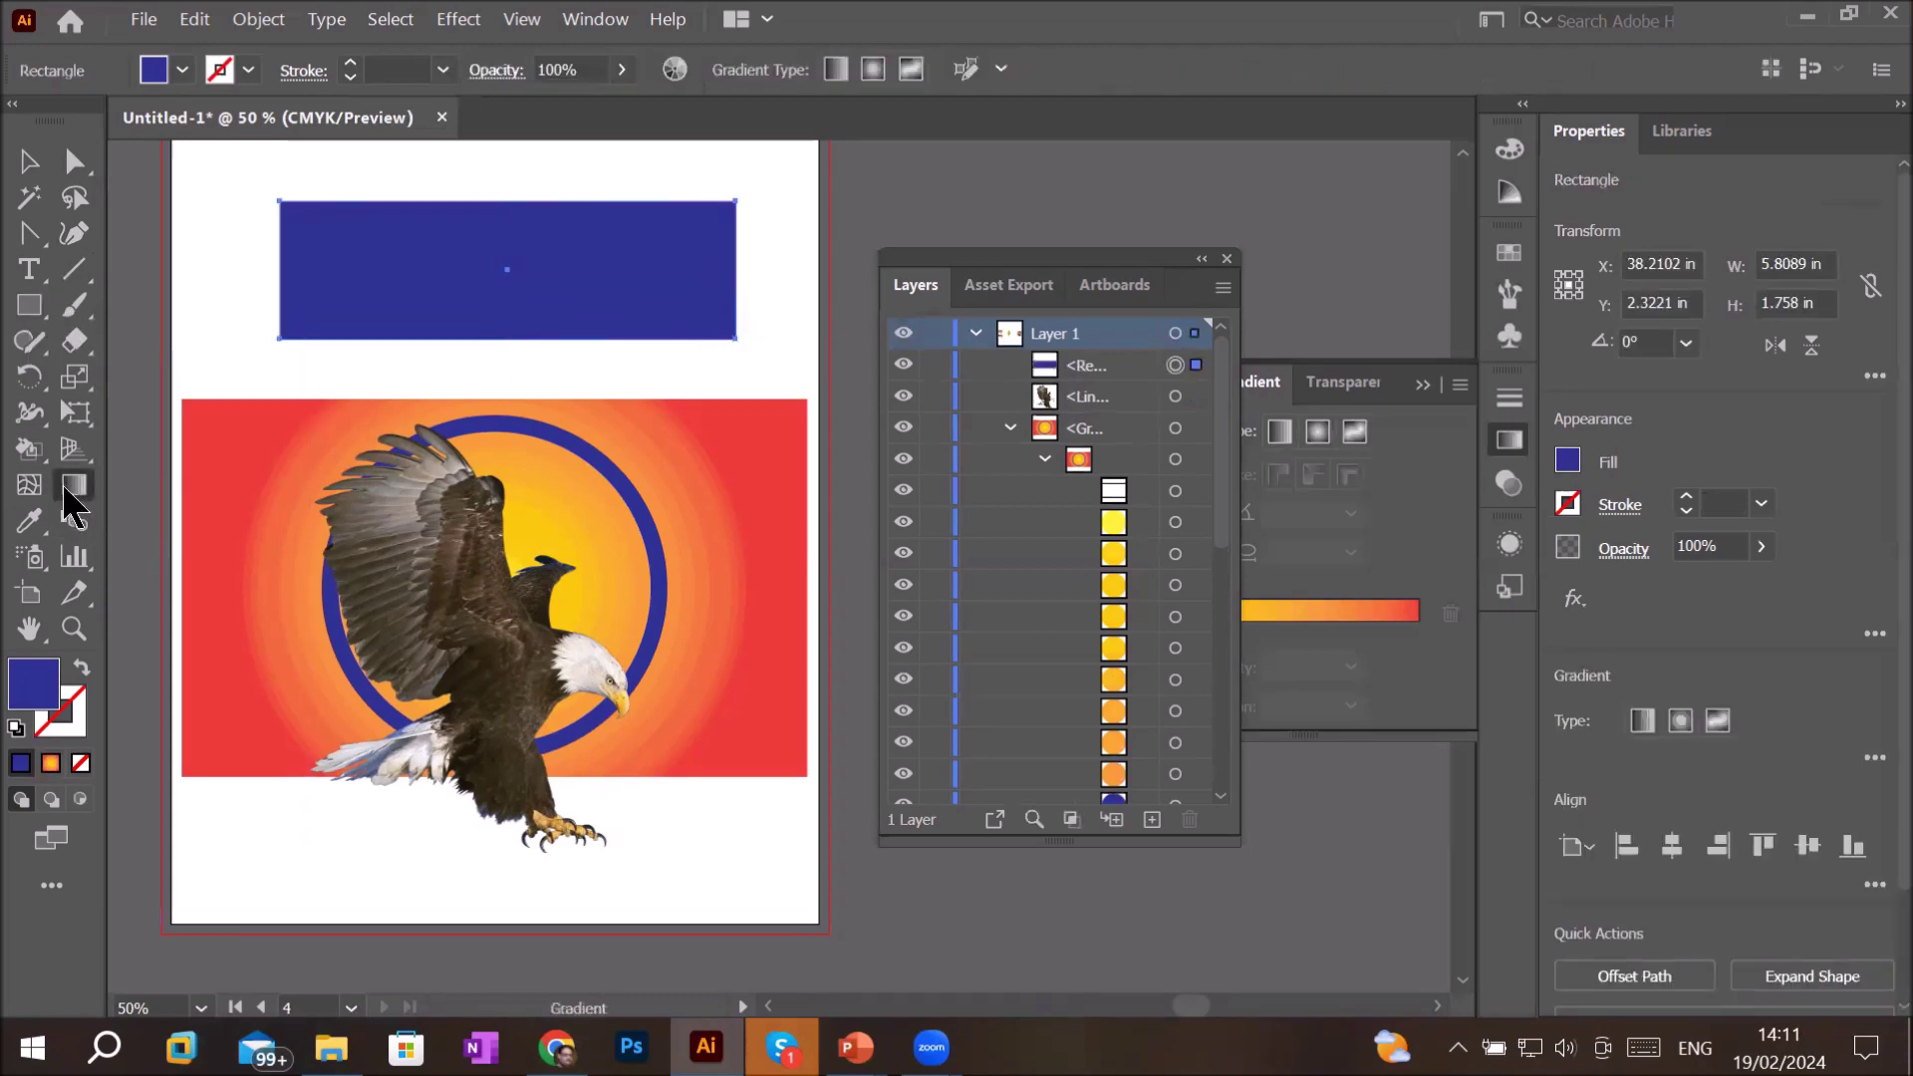
left_click(50, 763)
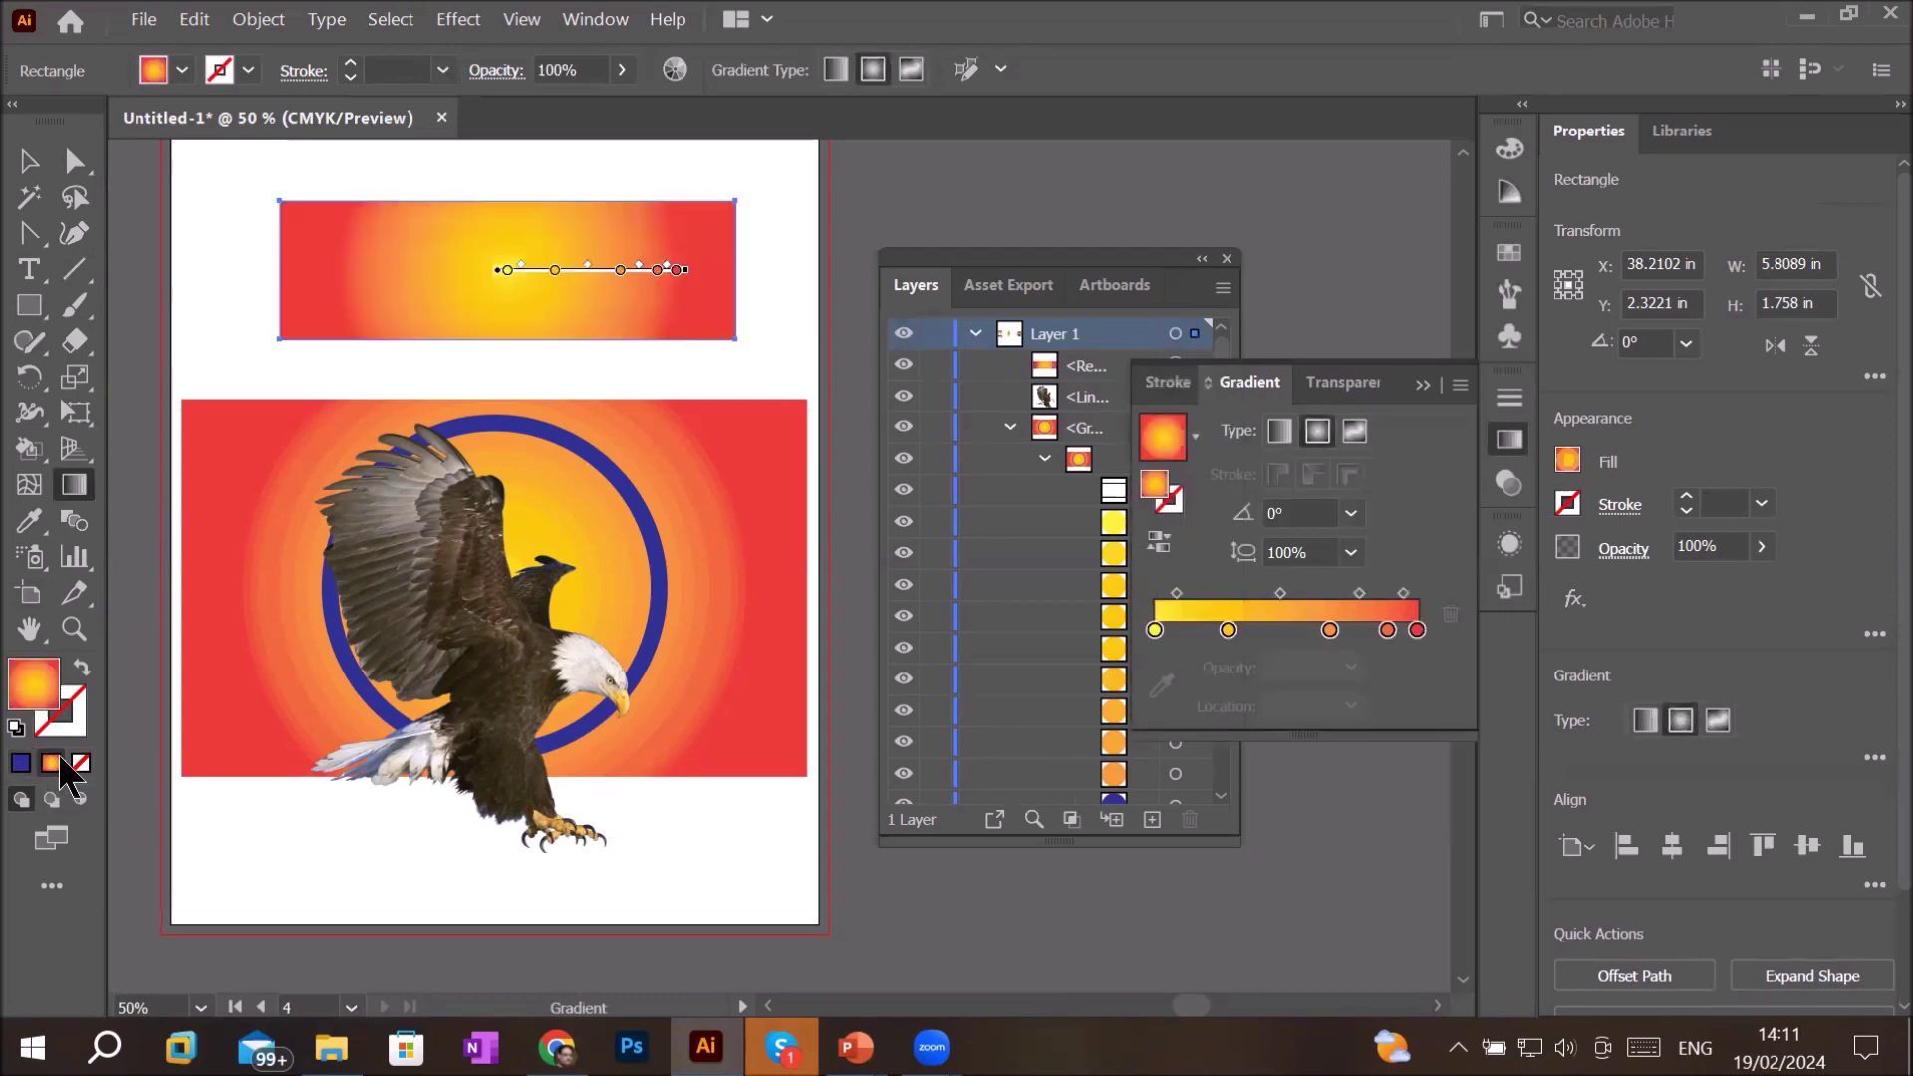
left_click(1279, 433)
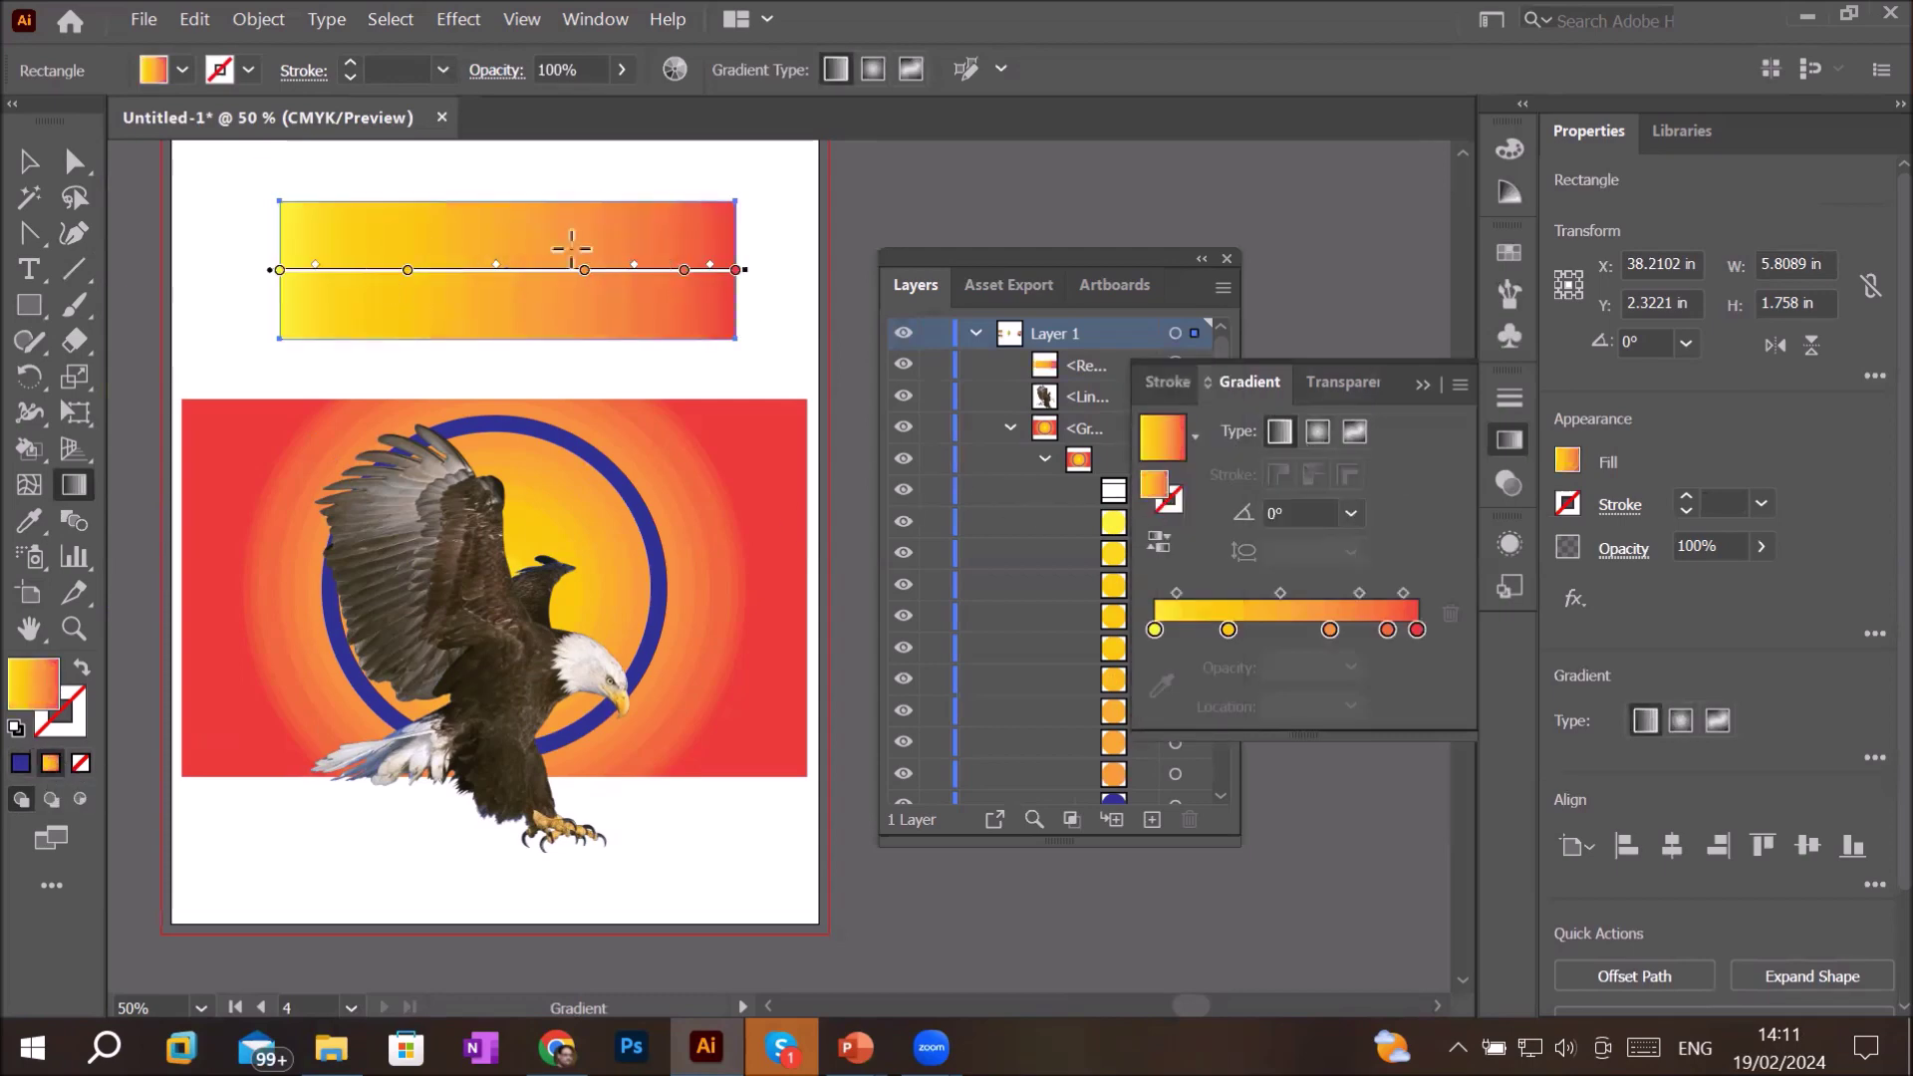
left_click(1195, 436)
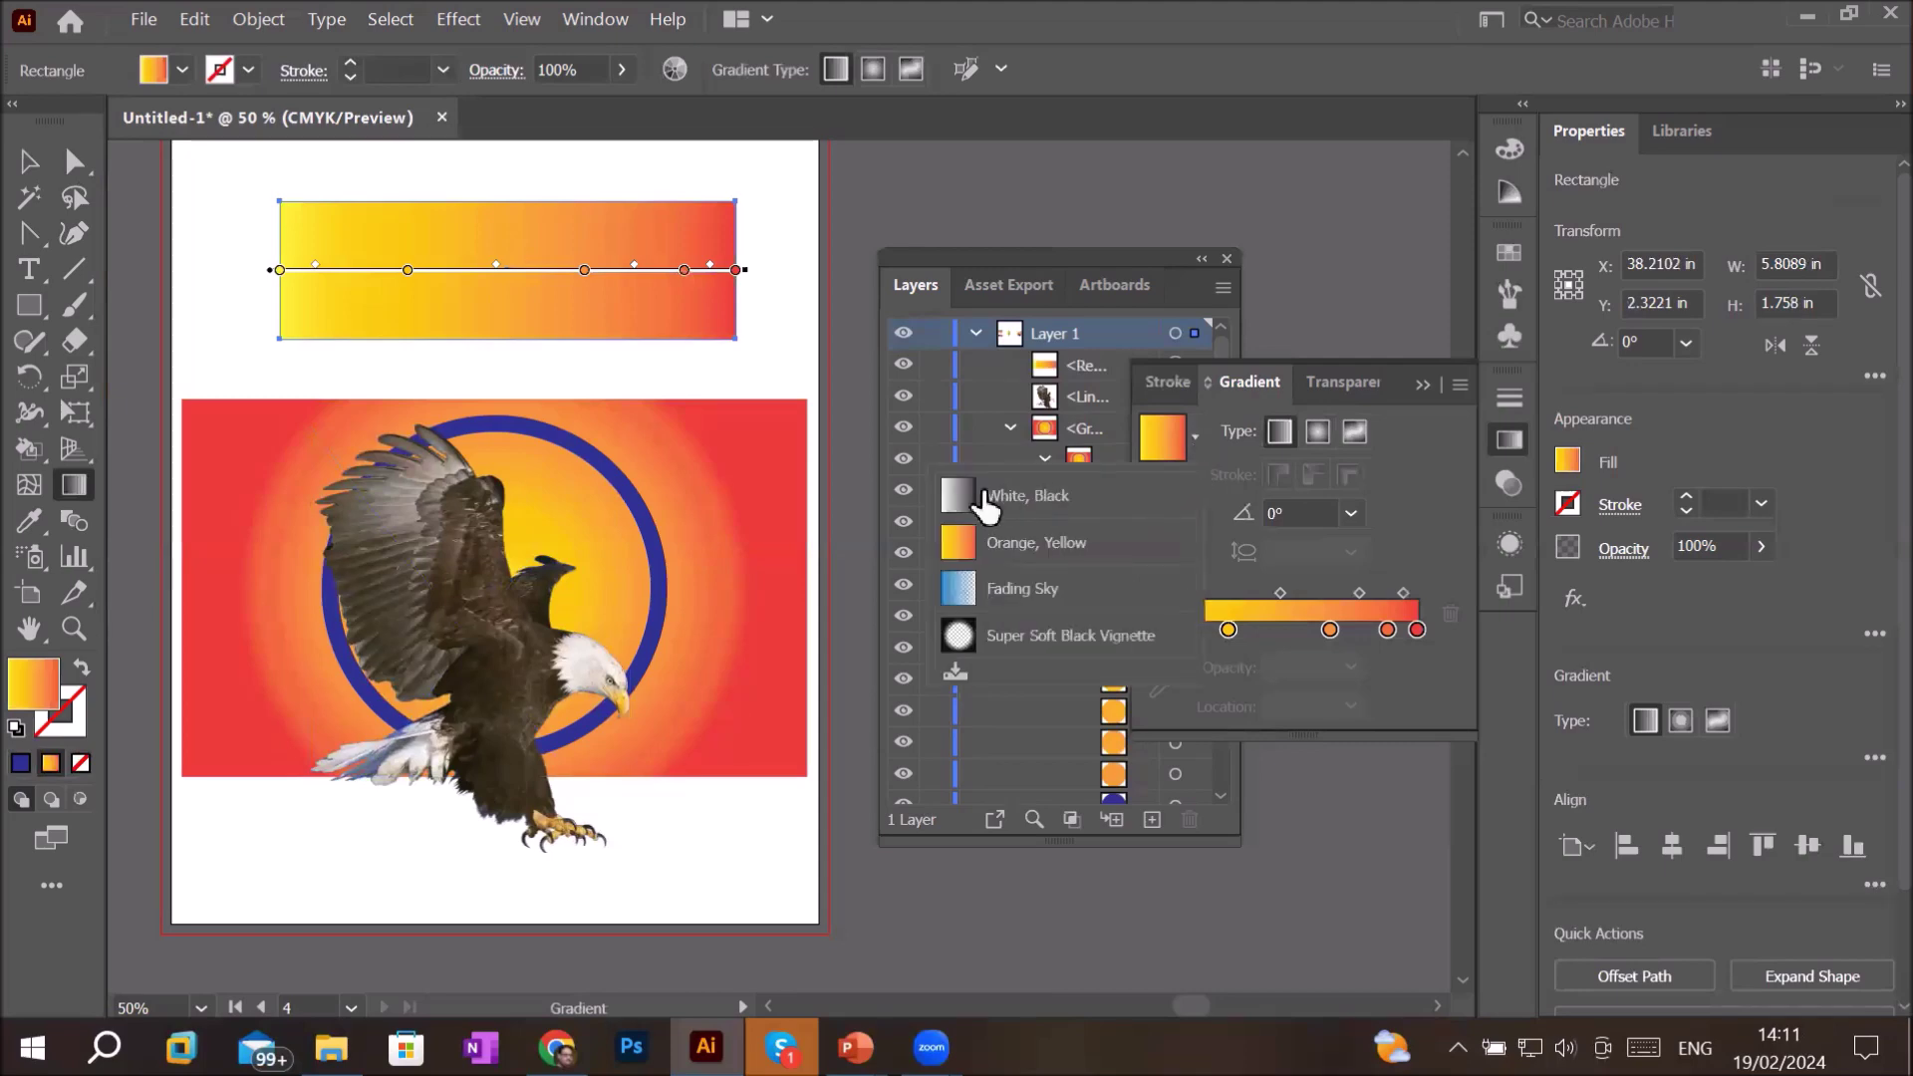
left_click(986, 498)
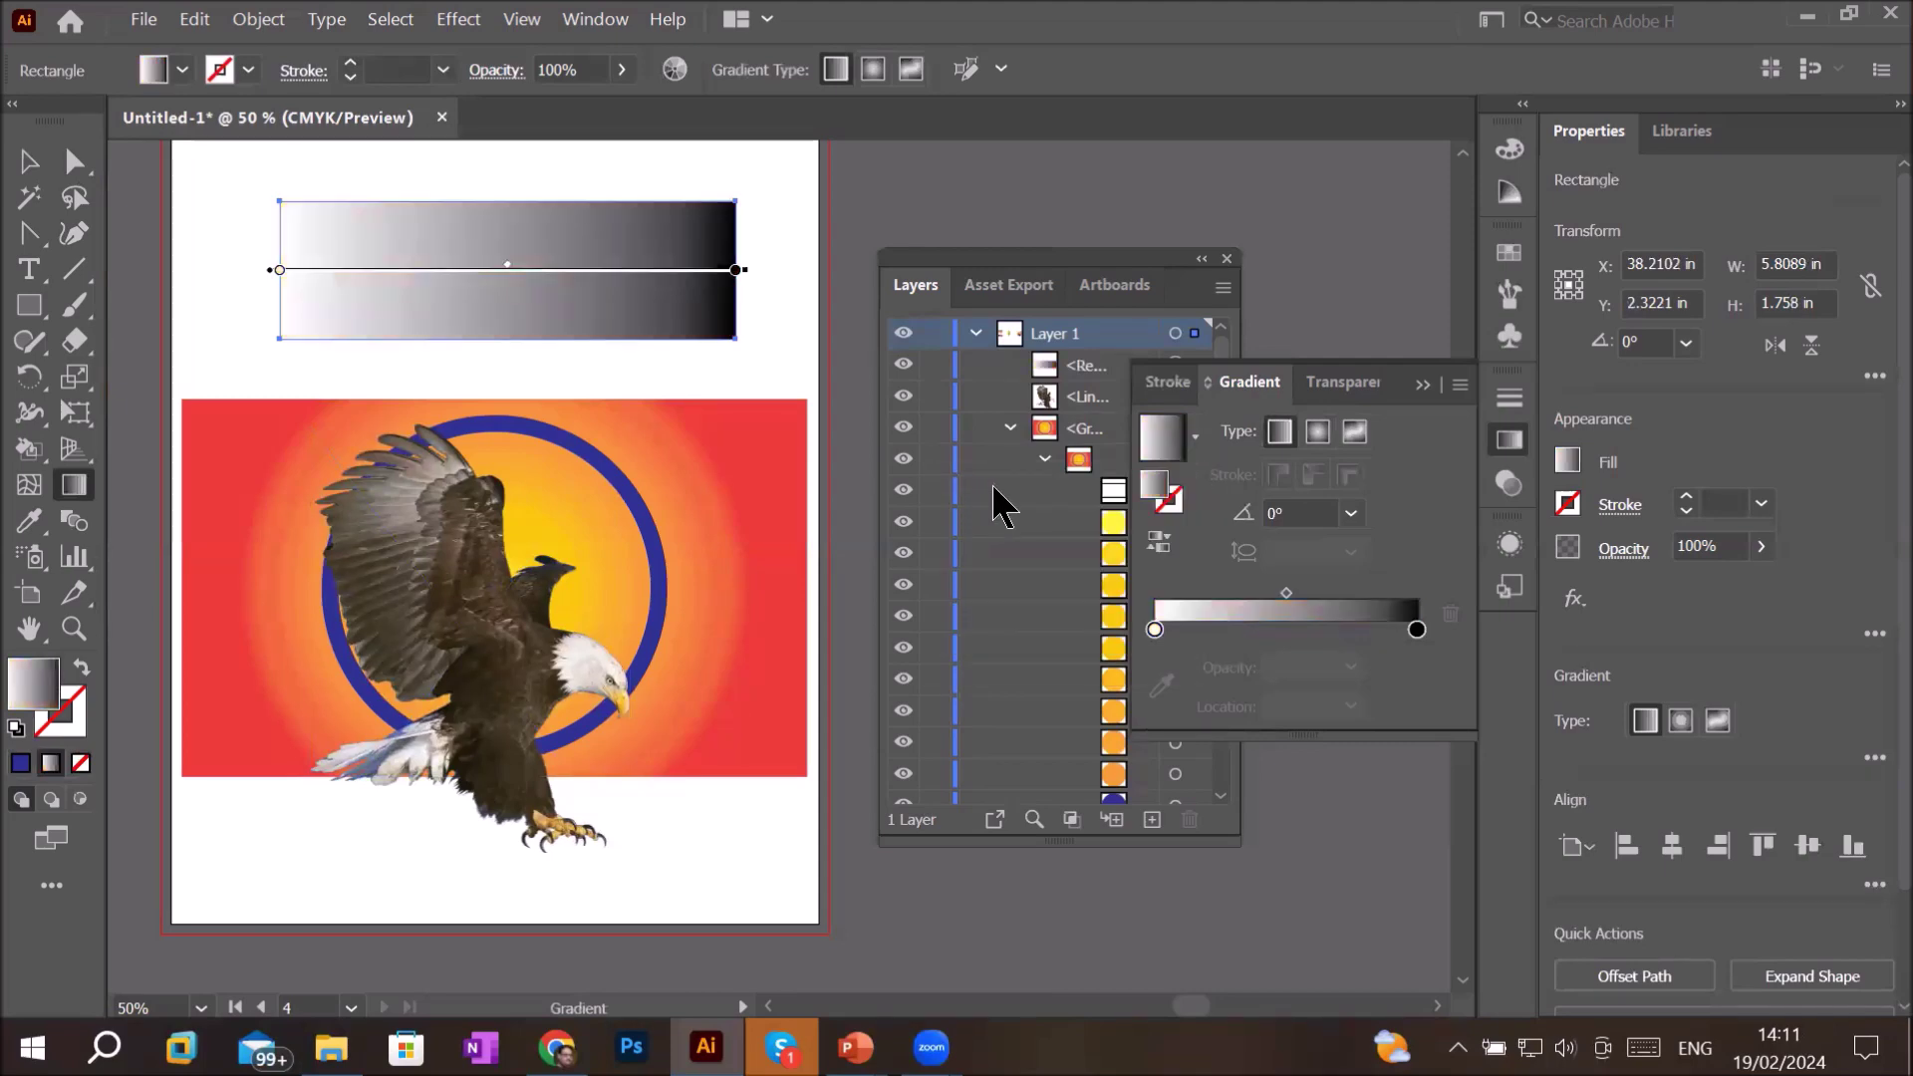
- Add a red colour stop in the middle of the gradient, at 51.3%
left_click(1289, 630)
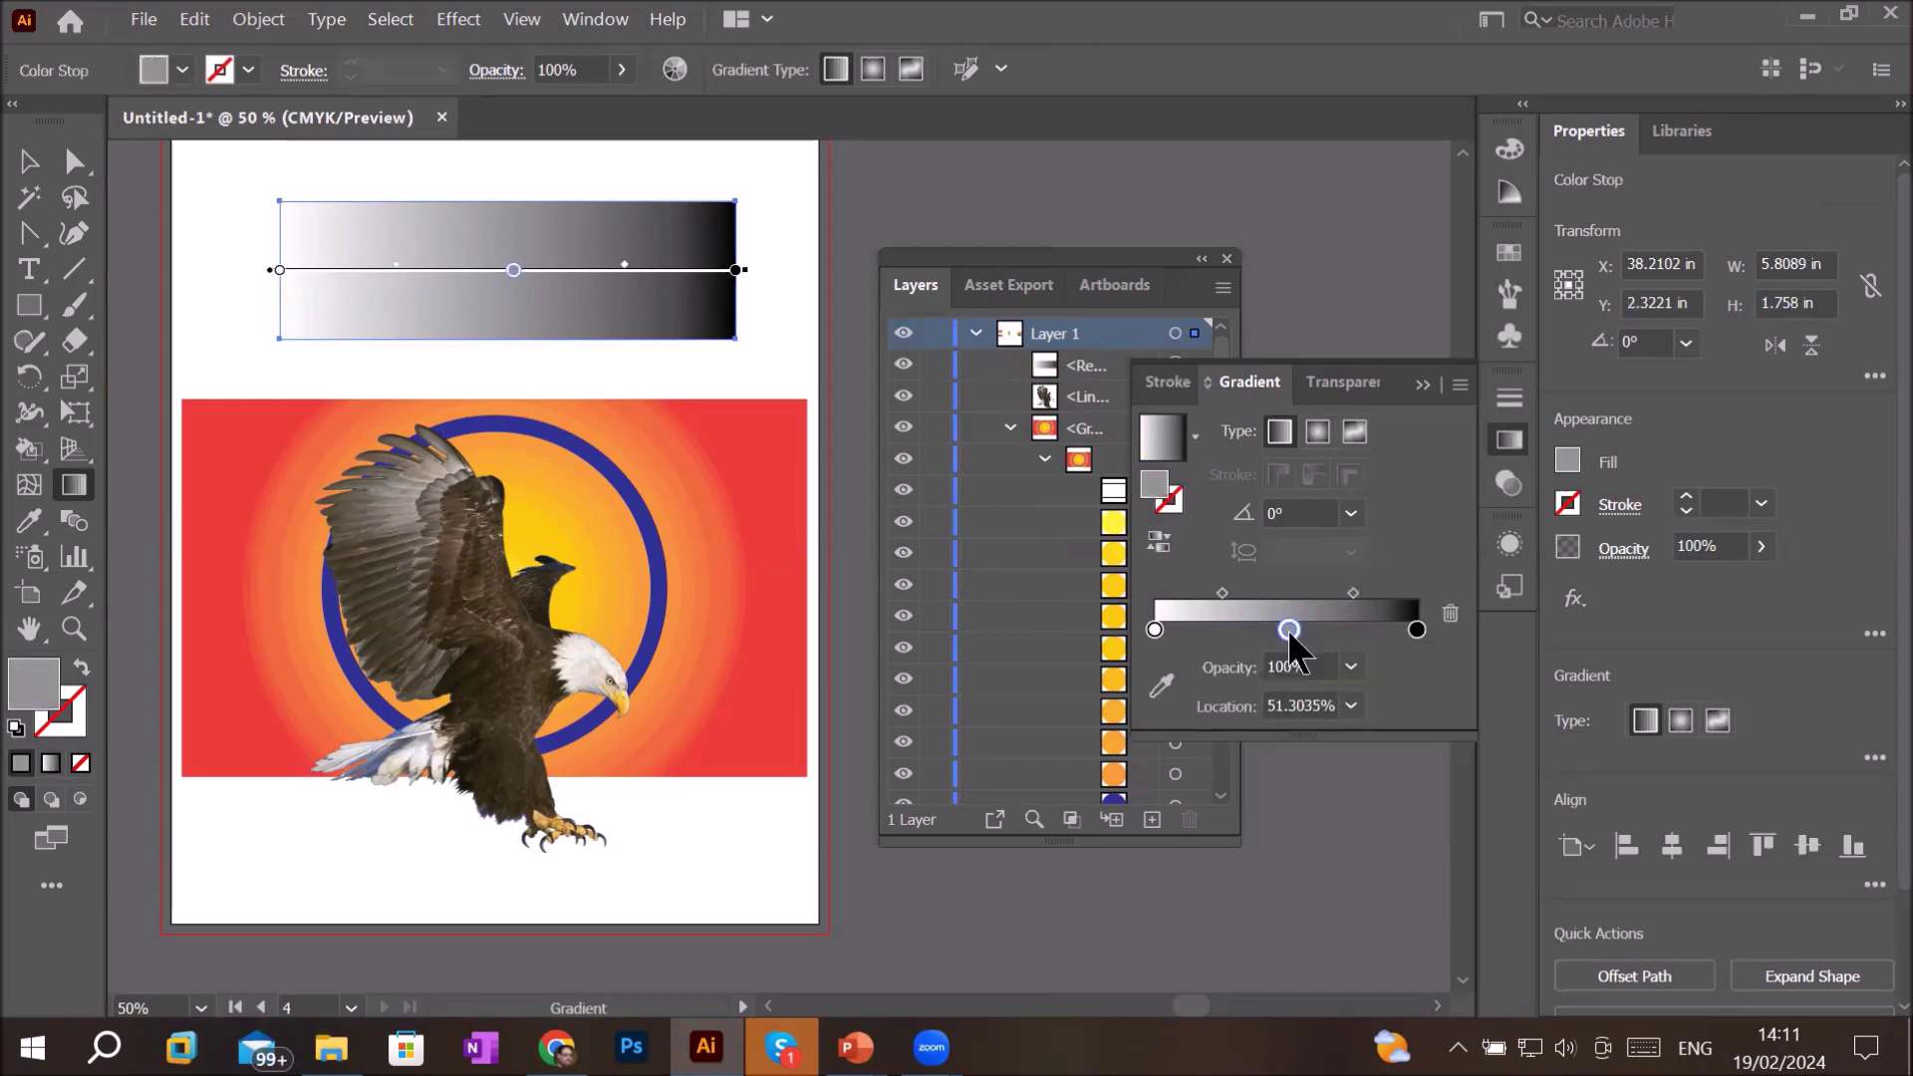
double_click(1289, 631)
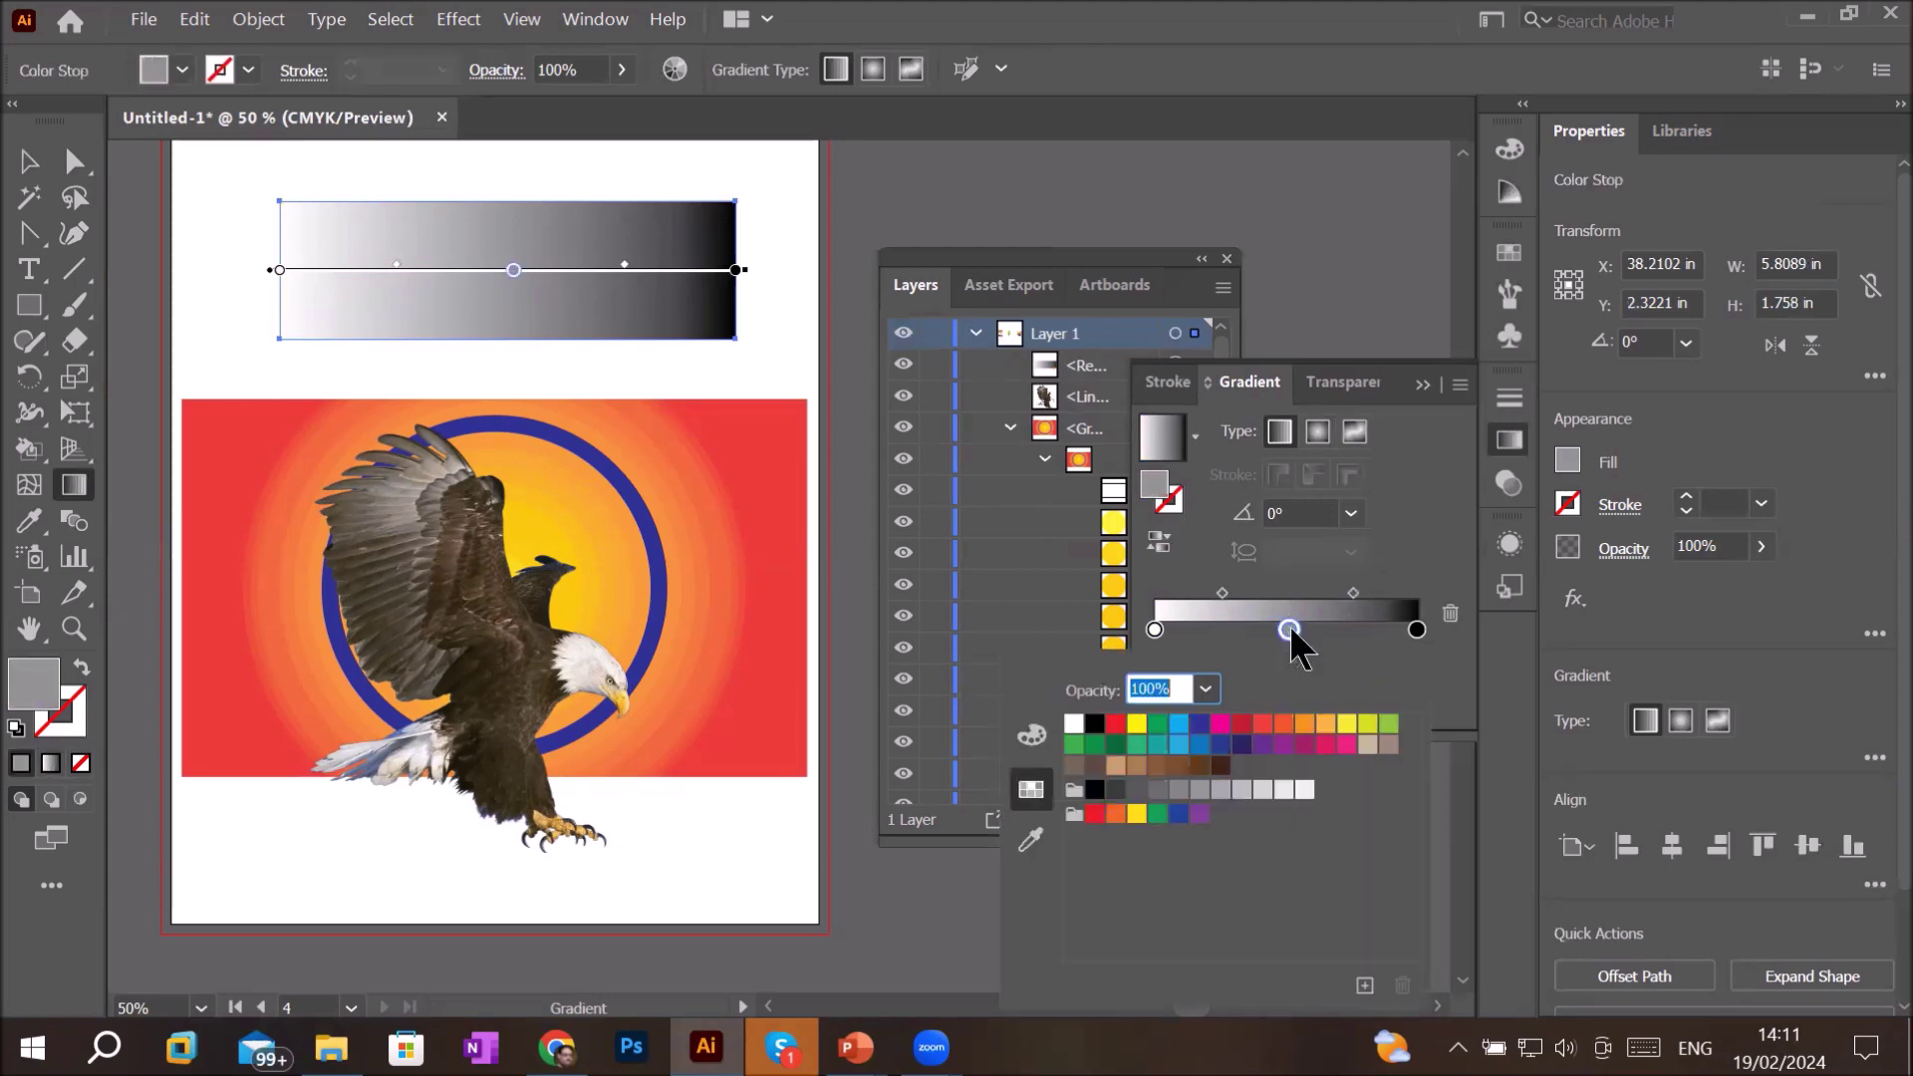
left_click(1115, 724)
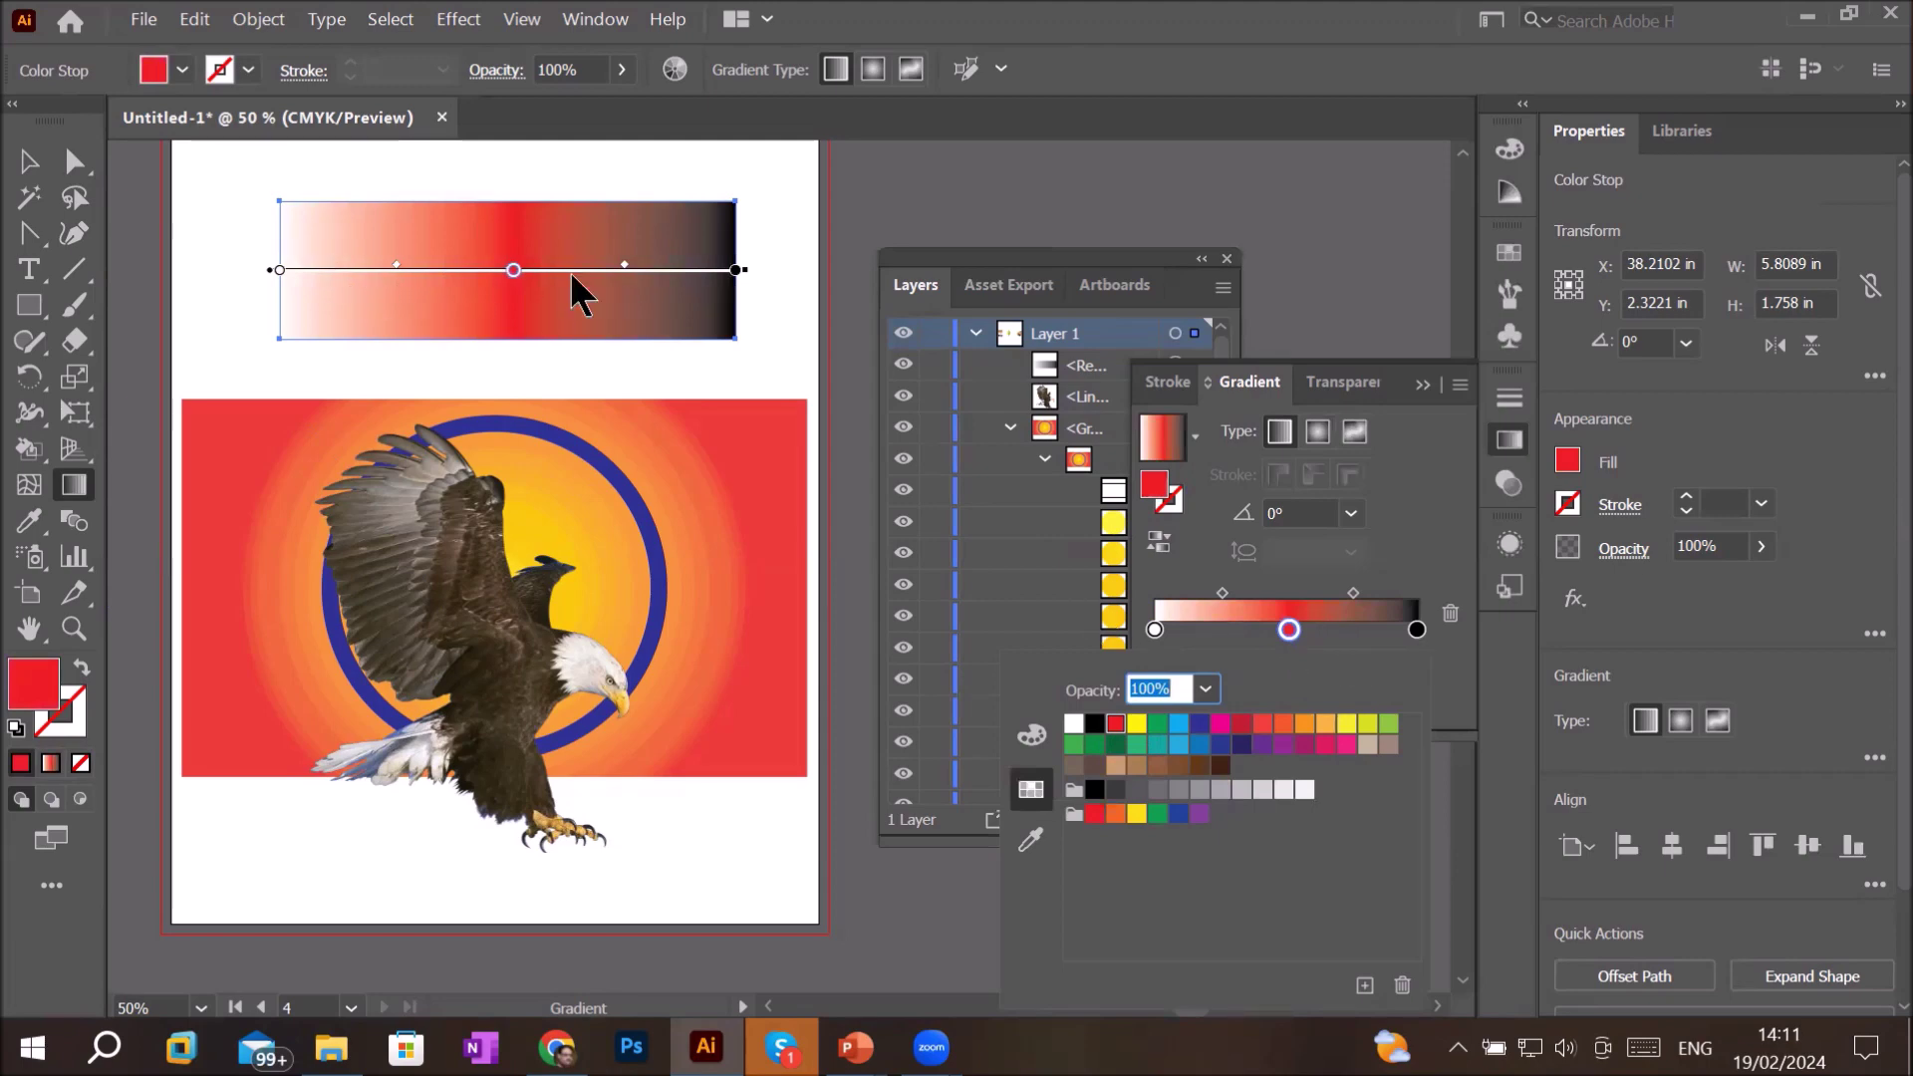
left_click(254, 24)
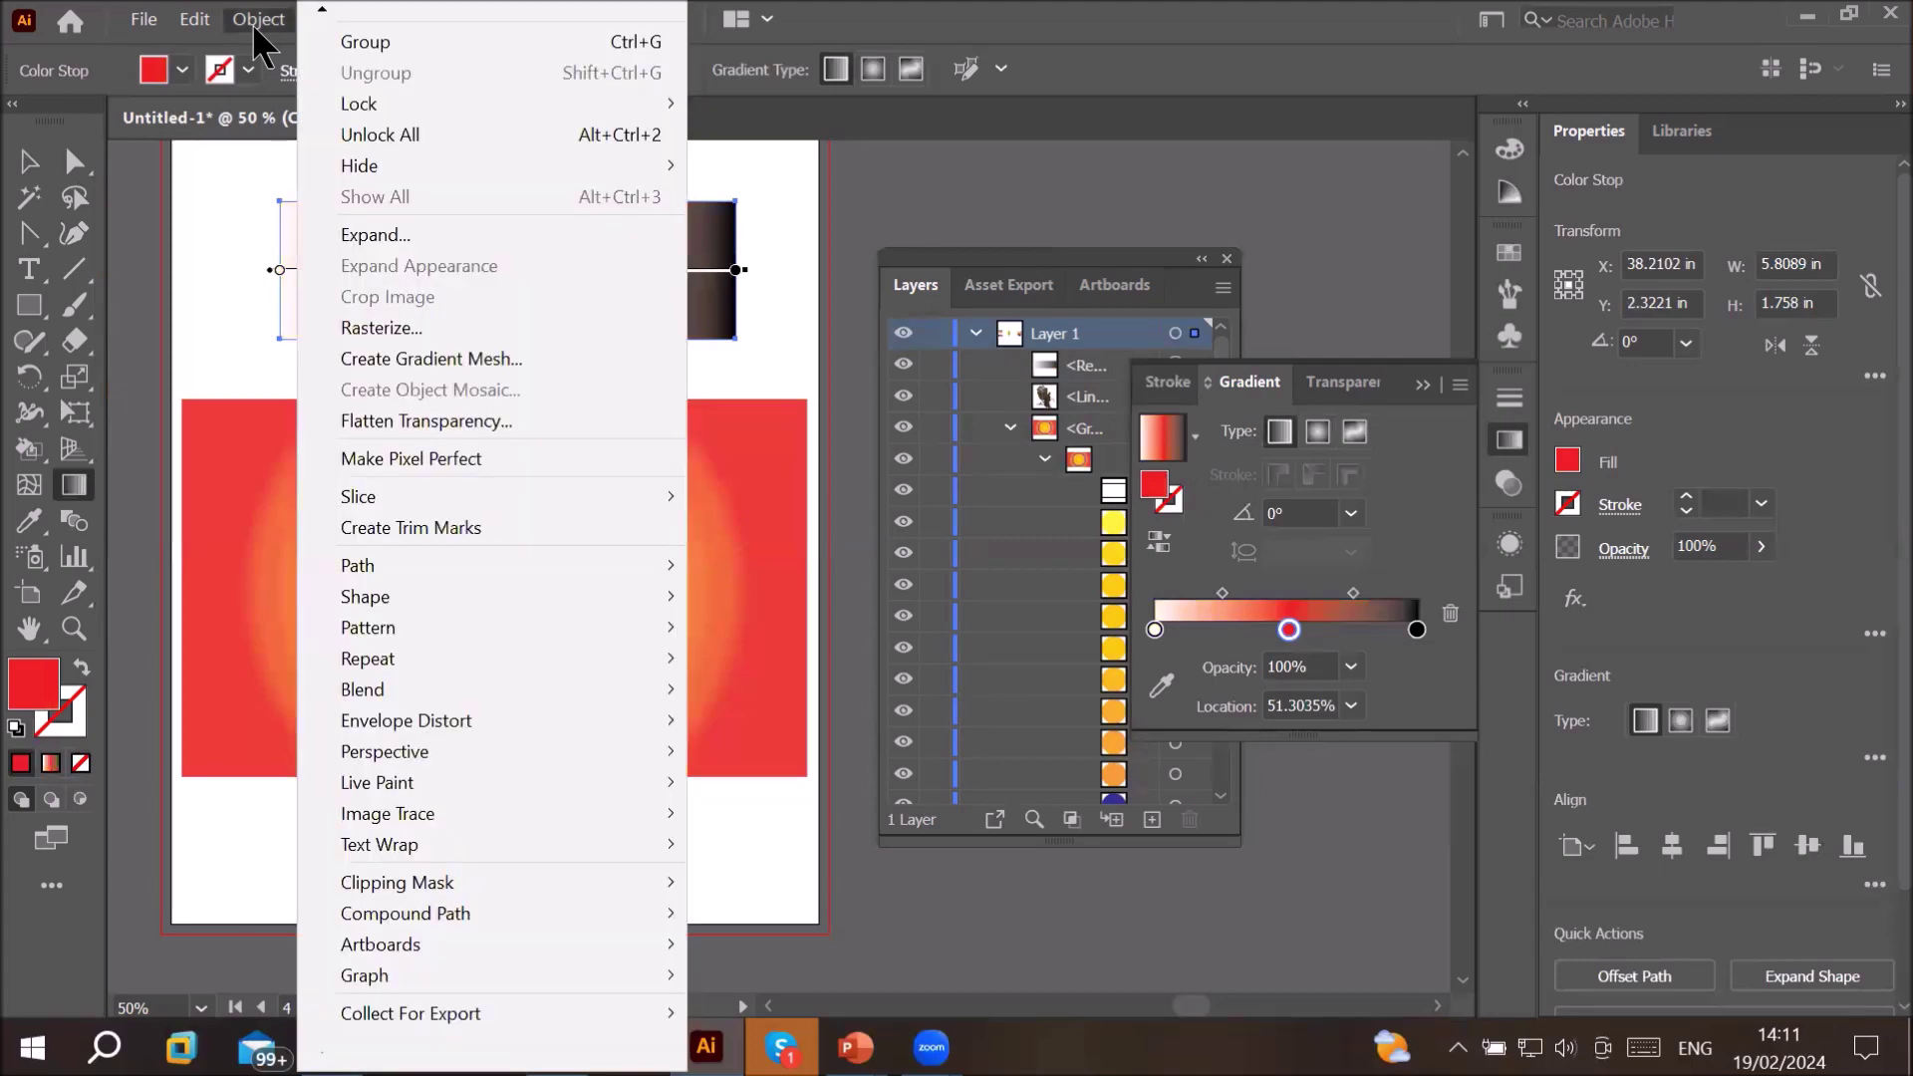
- Expand the white-red-black gradient rectangle with Expand Gradient To set to 15 specified objects
left_click(361, 239)
left_click_drag(337, 264, 472, 395)
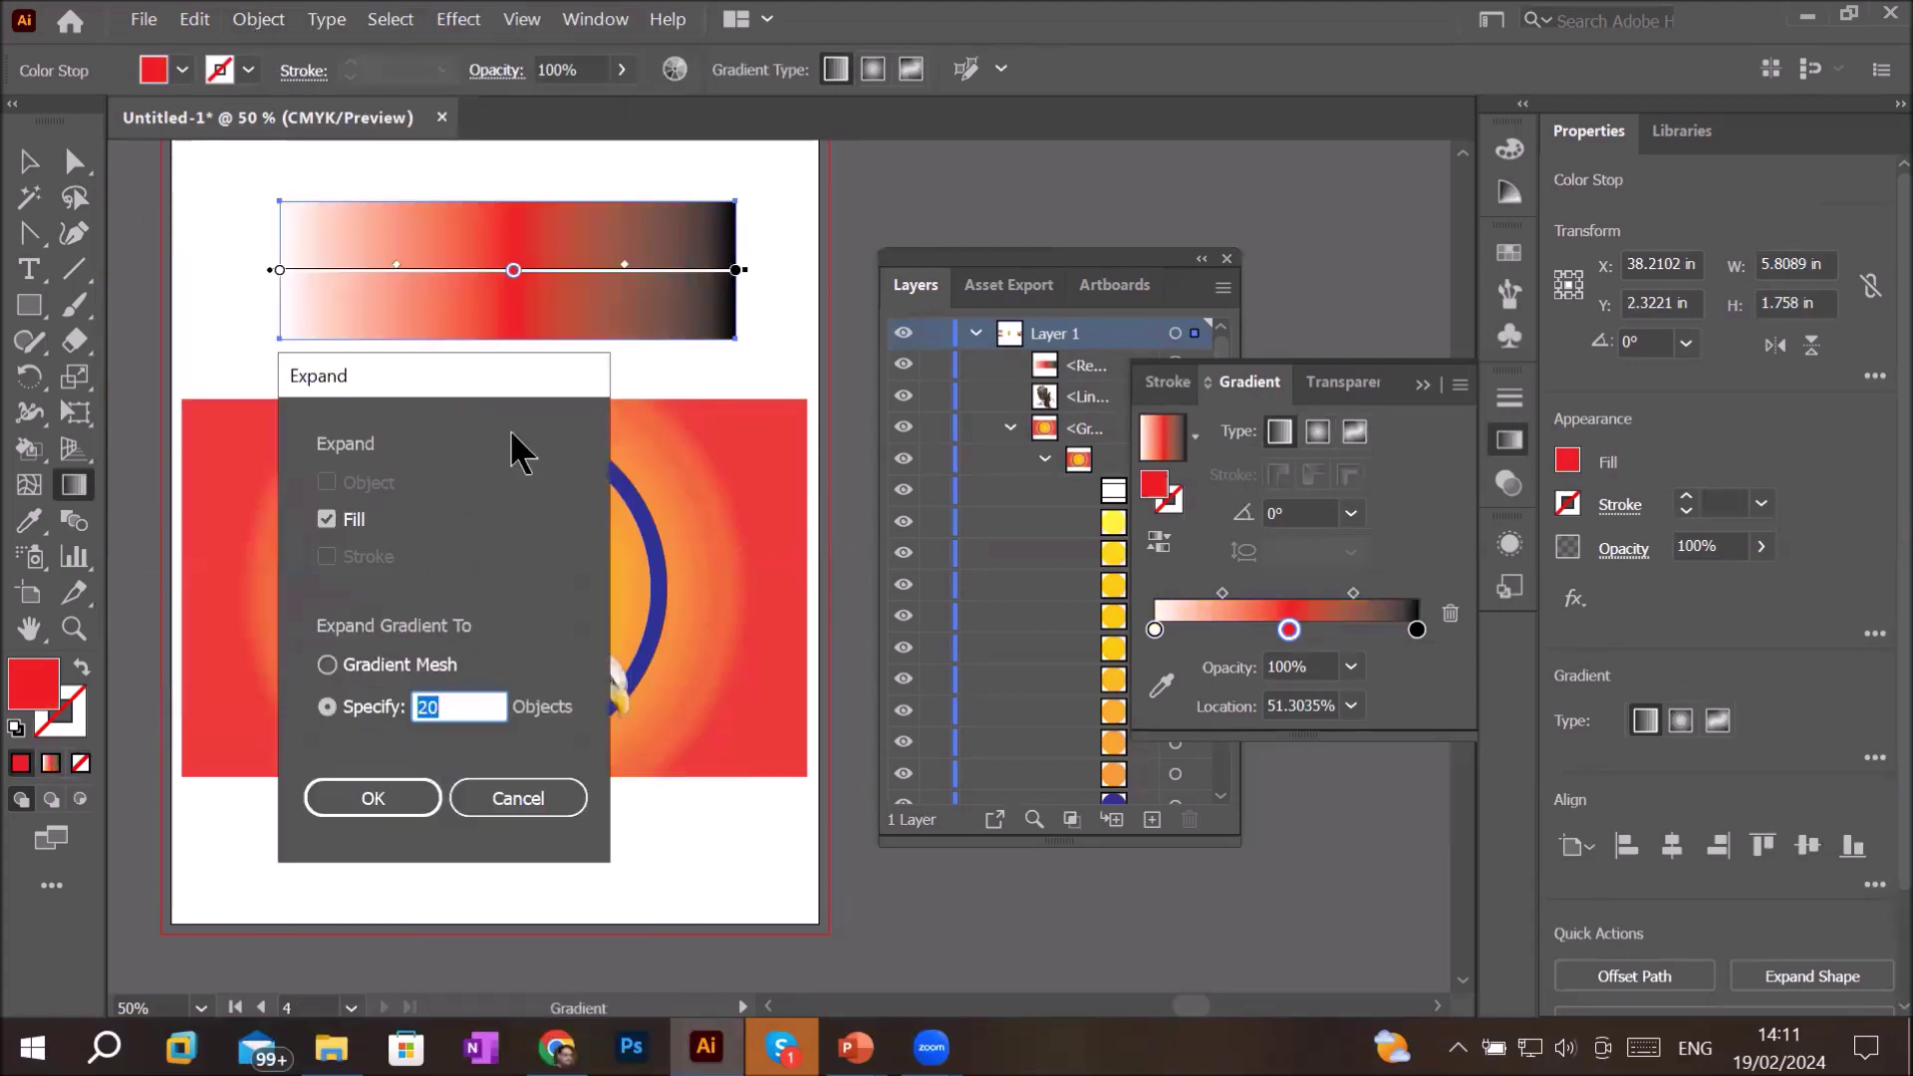
left_click(450, 698)
left_click(375, 798)
scroll(661, 303, "up", 2)
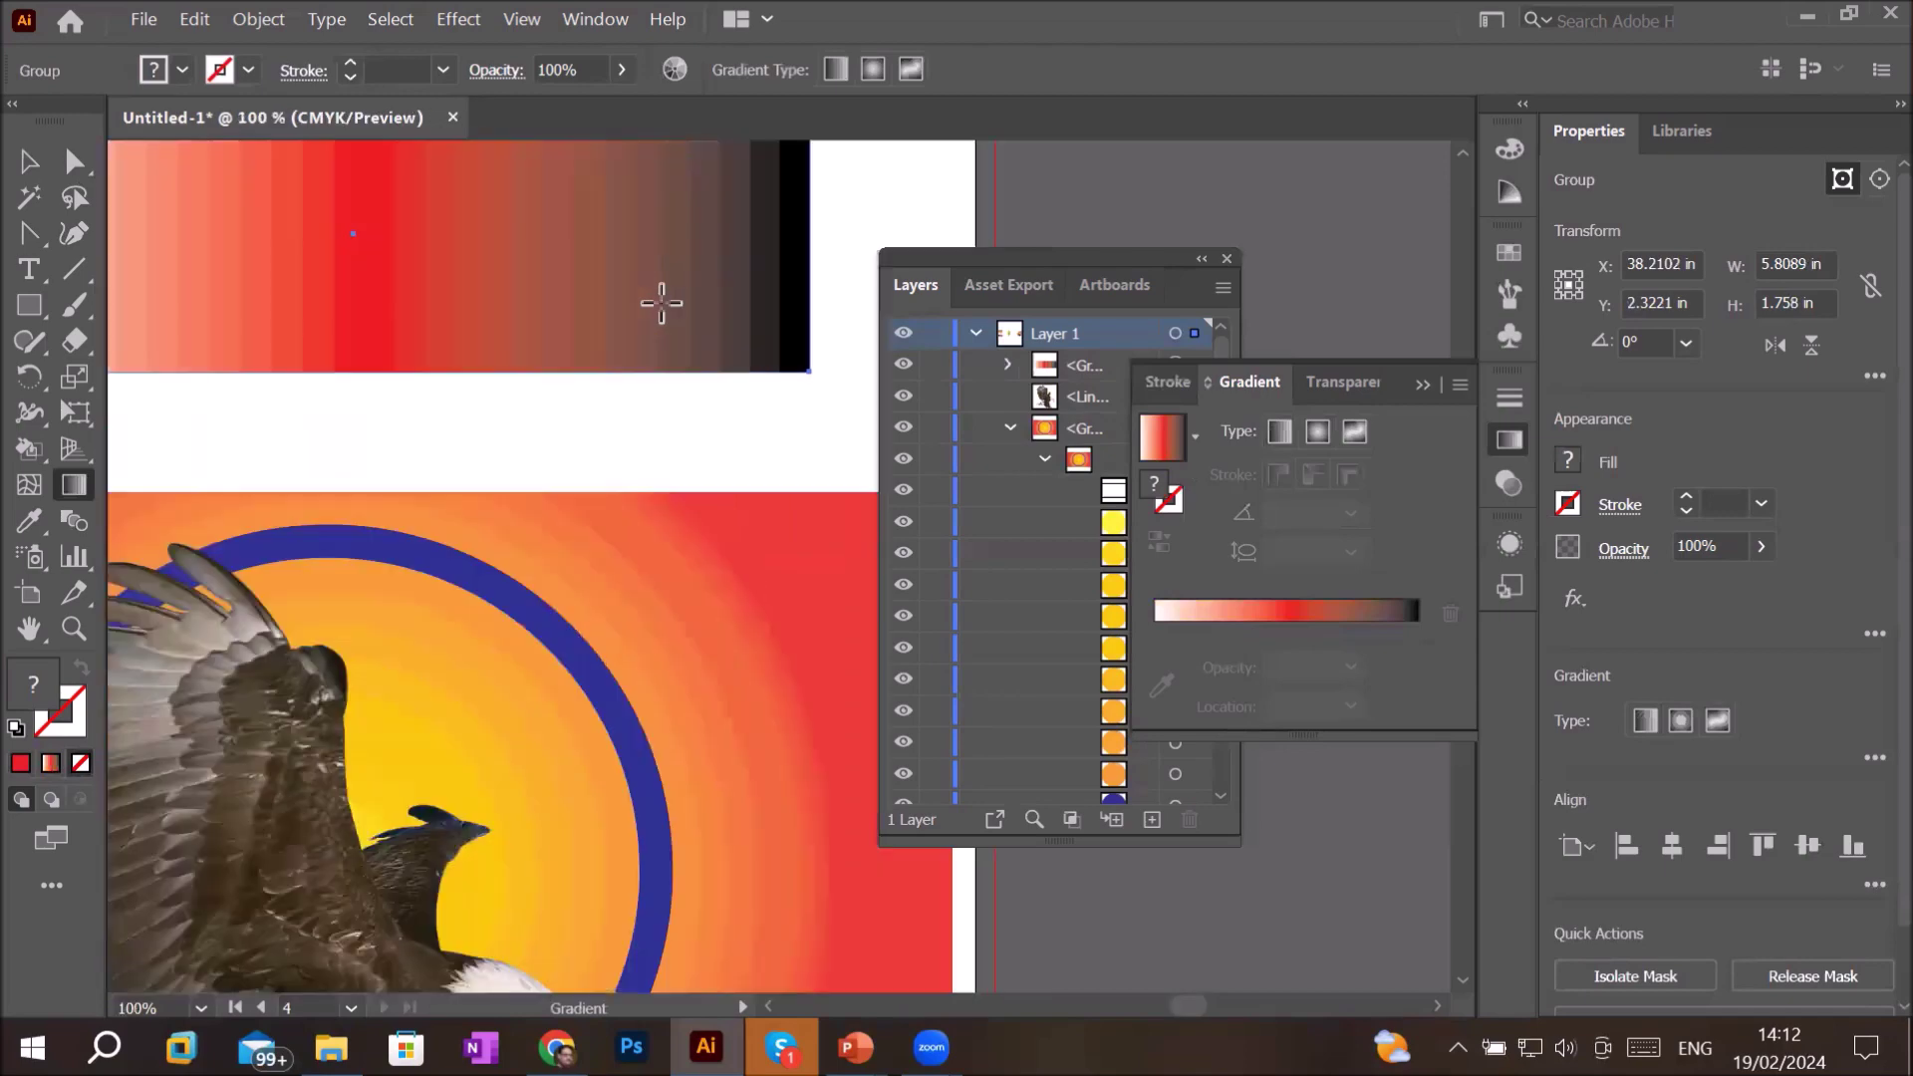
scroll(406, 264, "up", 1)
scroll(406, 264, "down", 1)
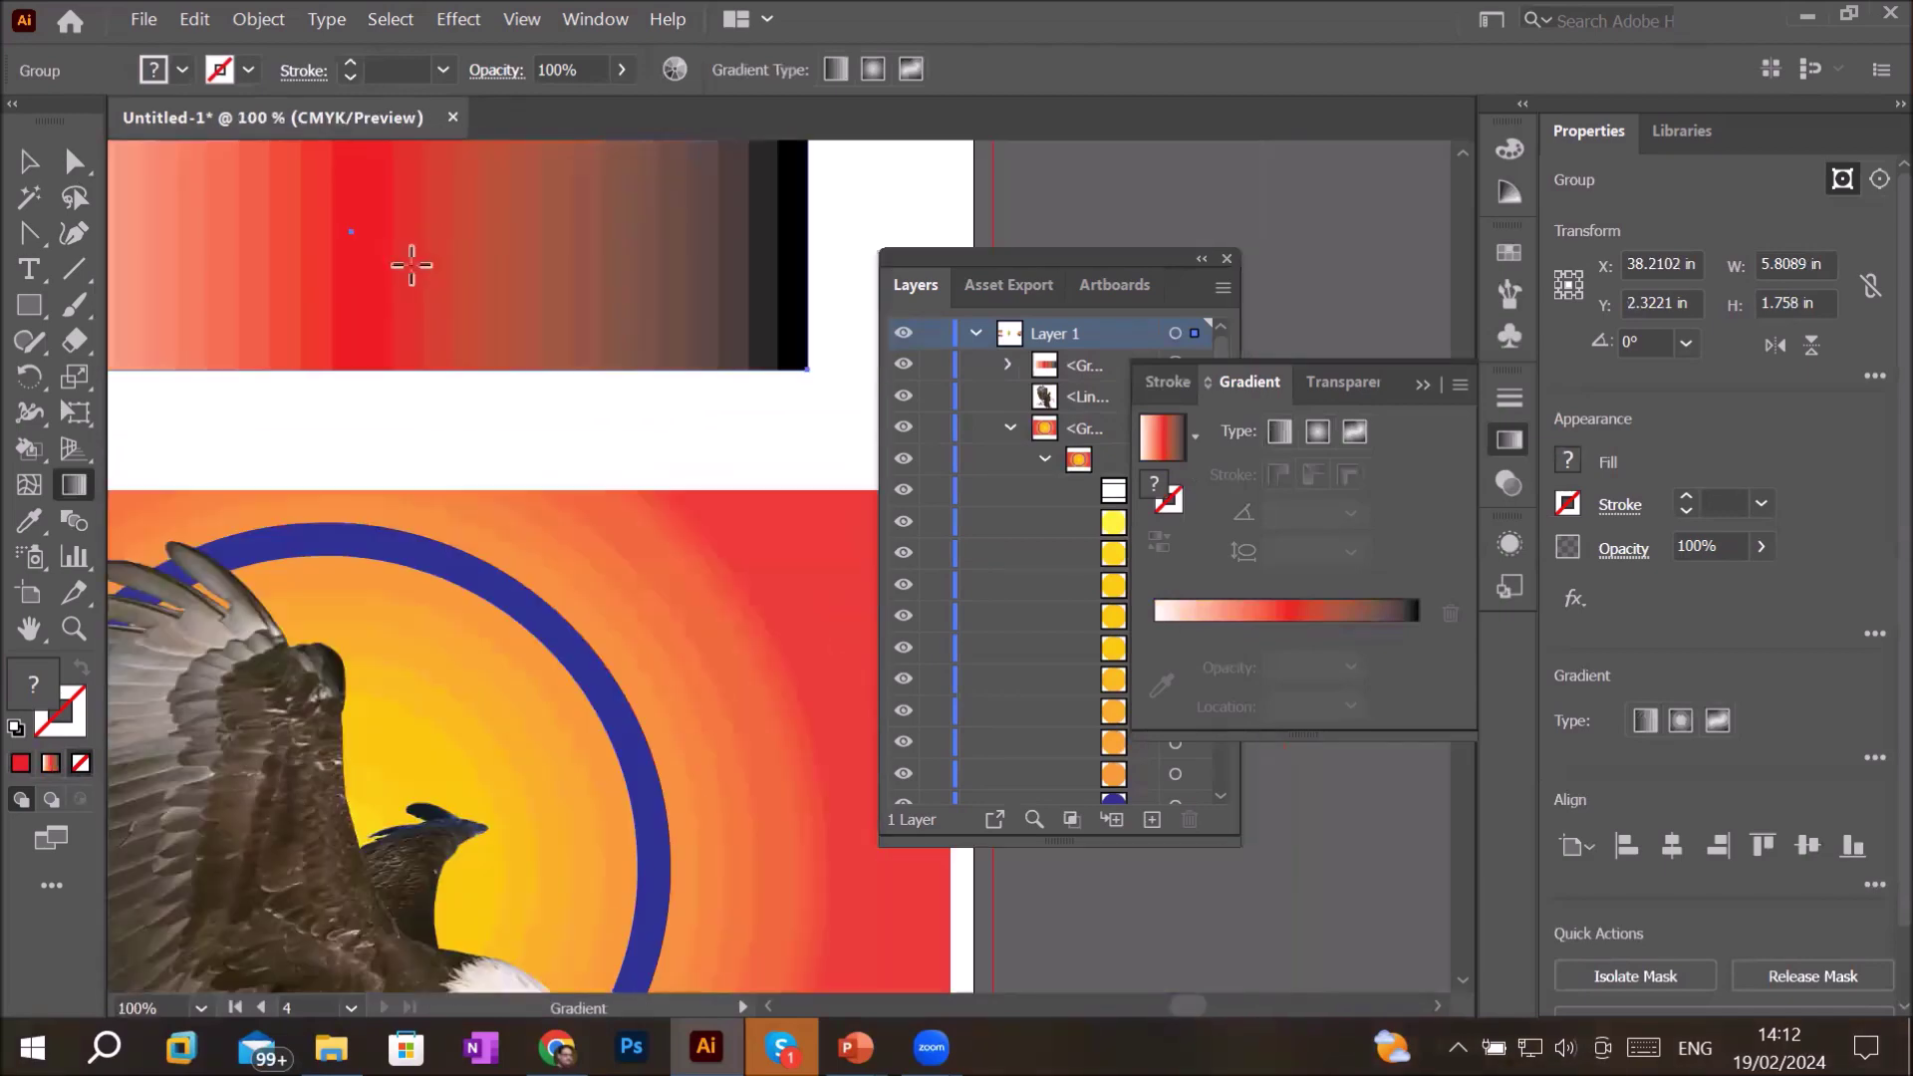
scroll(406, 264, "down", 1)
scroll(184, 241, "up", 1)
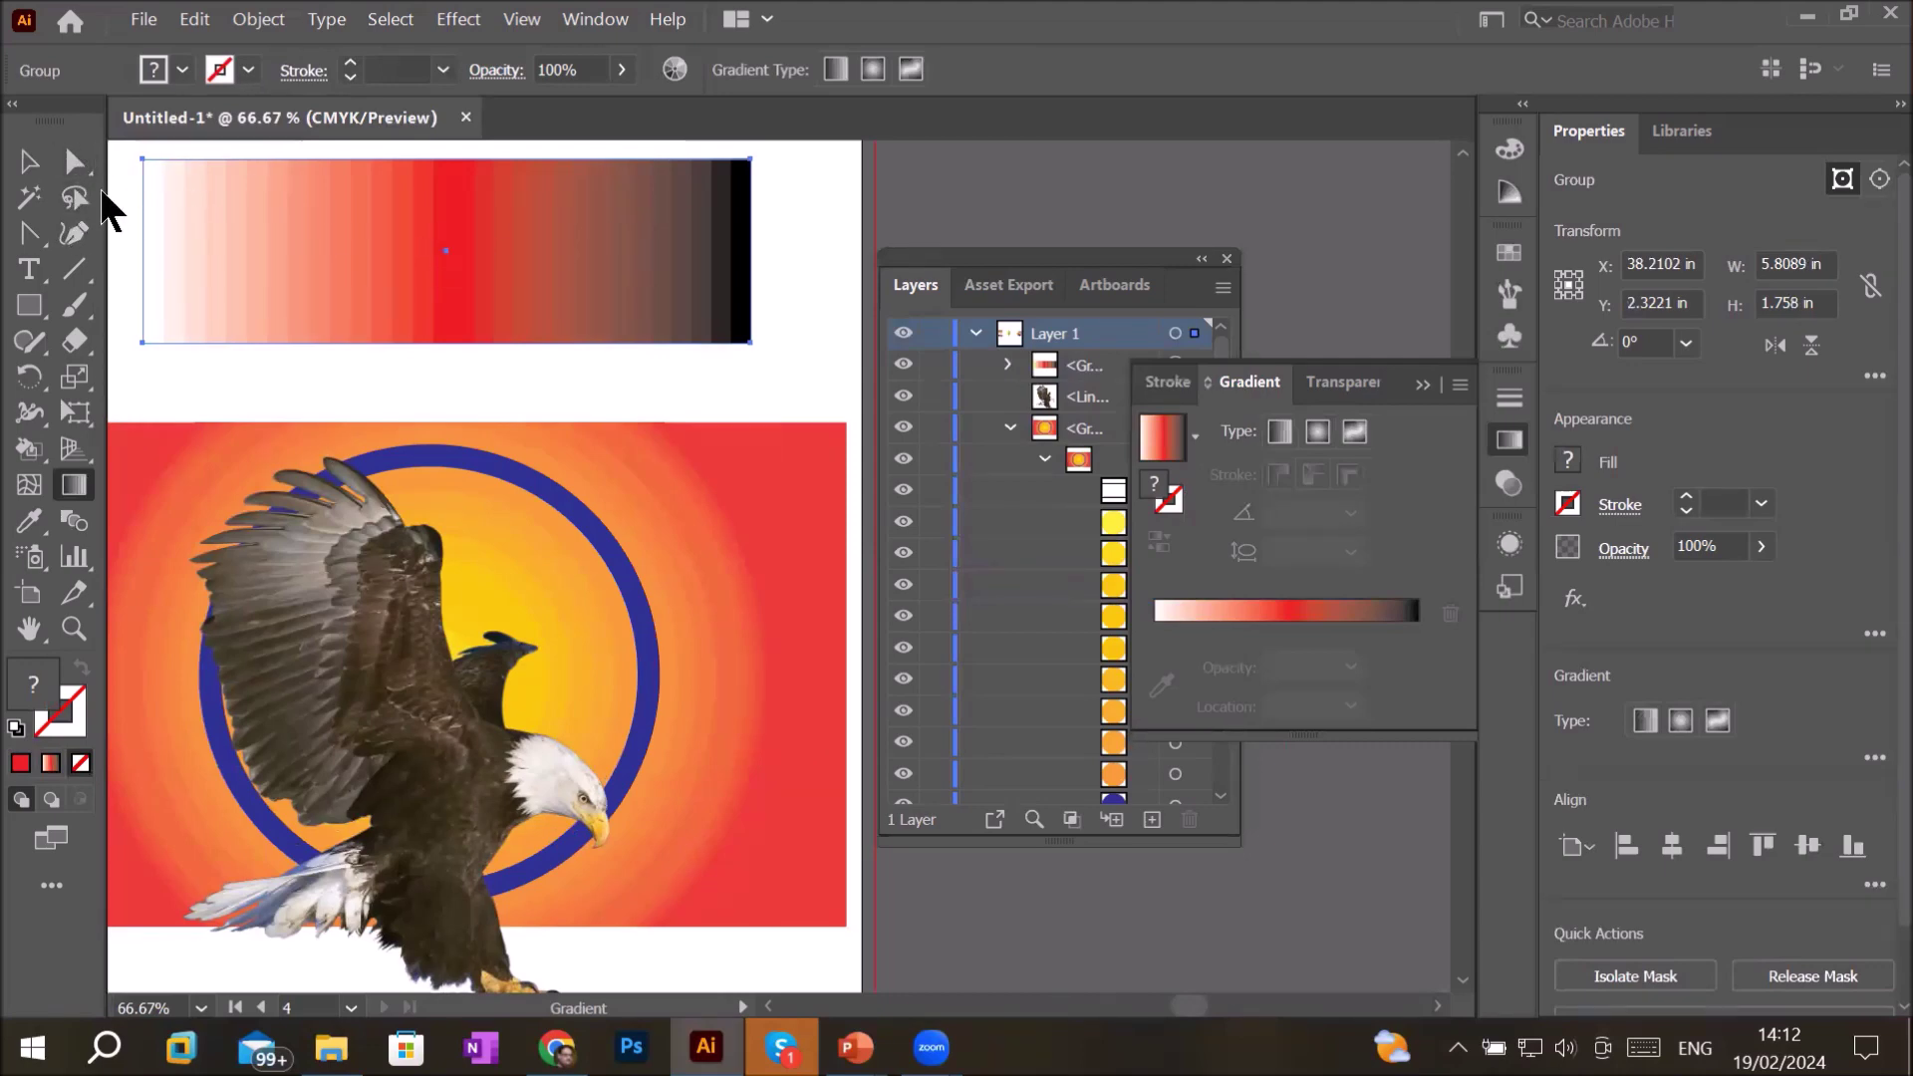
- Nudge the striped rectangle slightly left and down and release its clipping mask
left_click(74, 161)
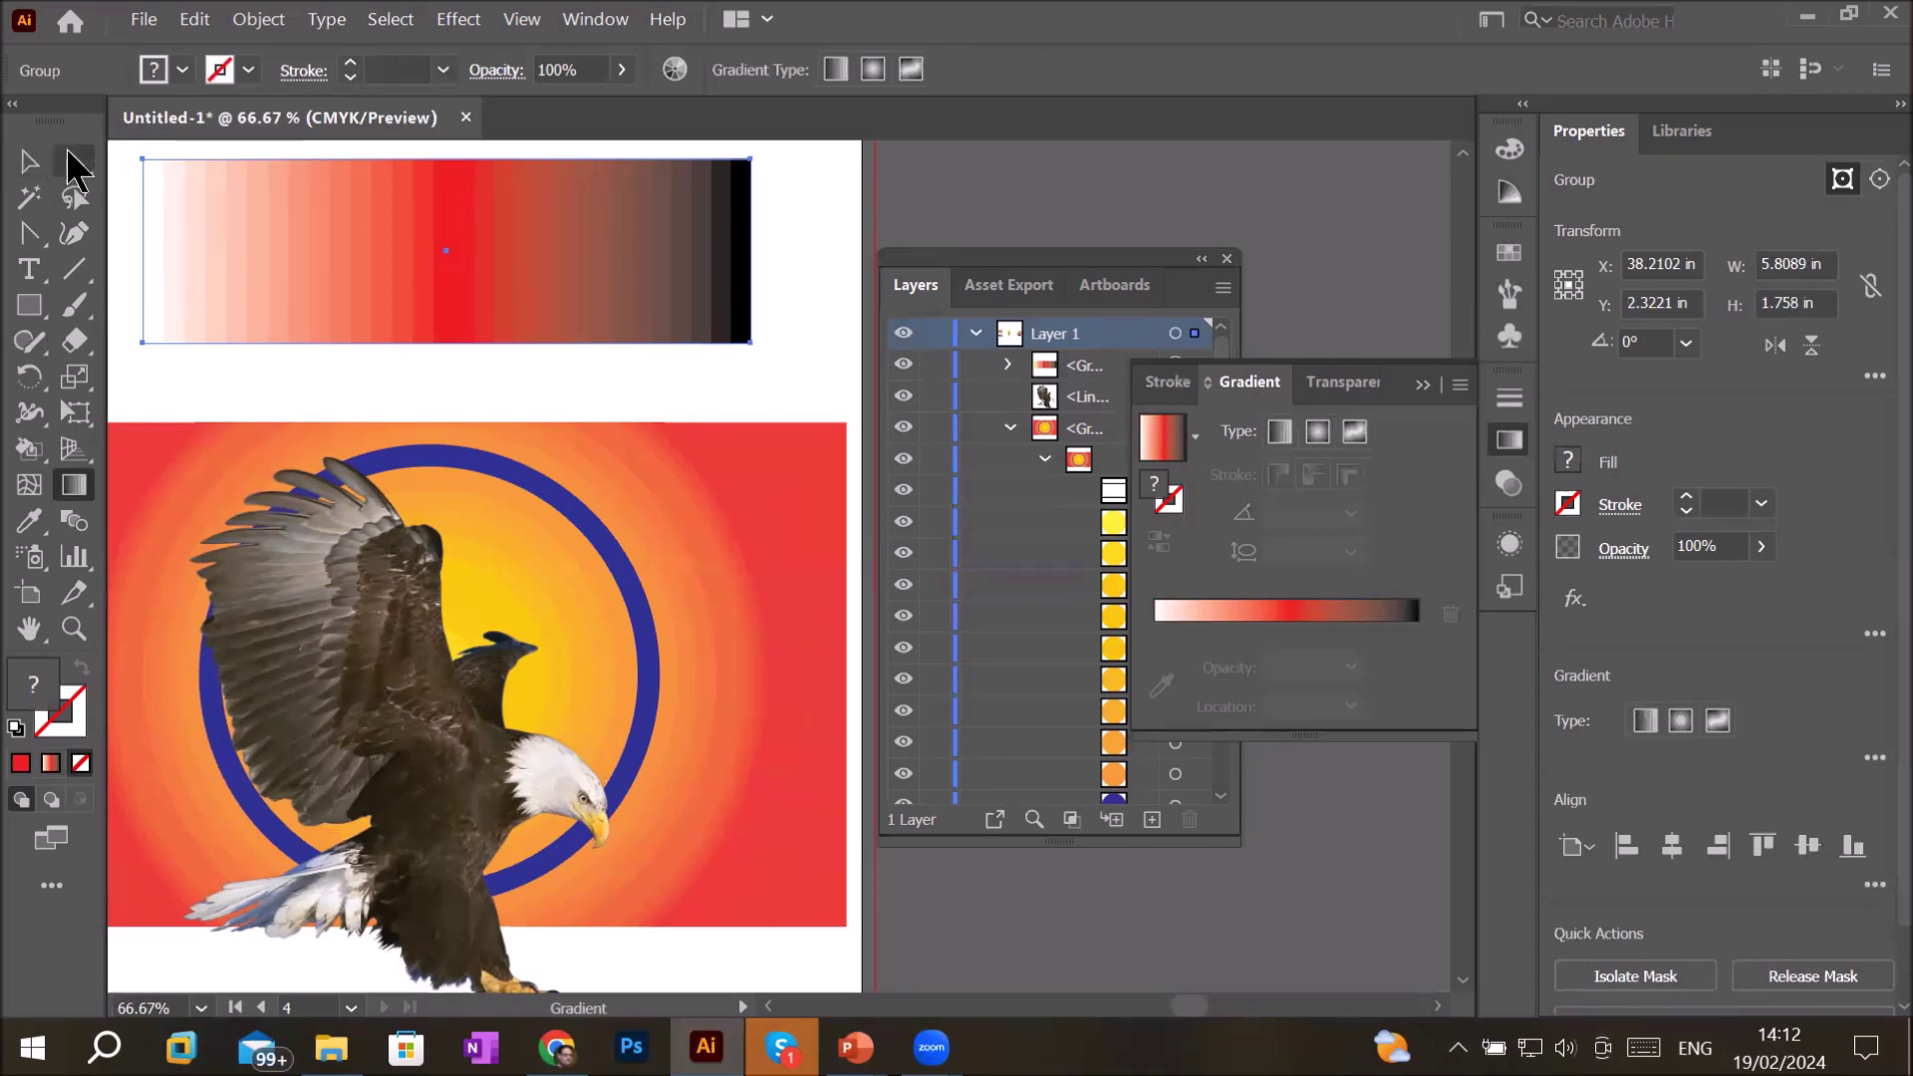
right_click(303, 225)
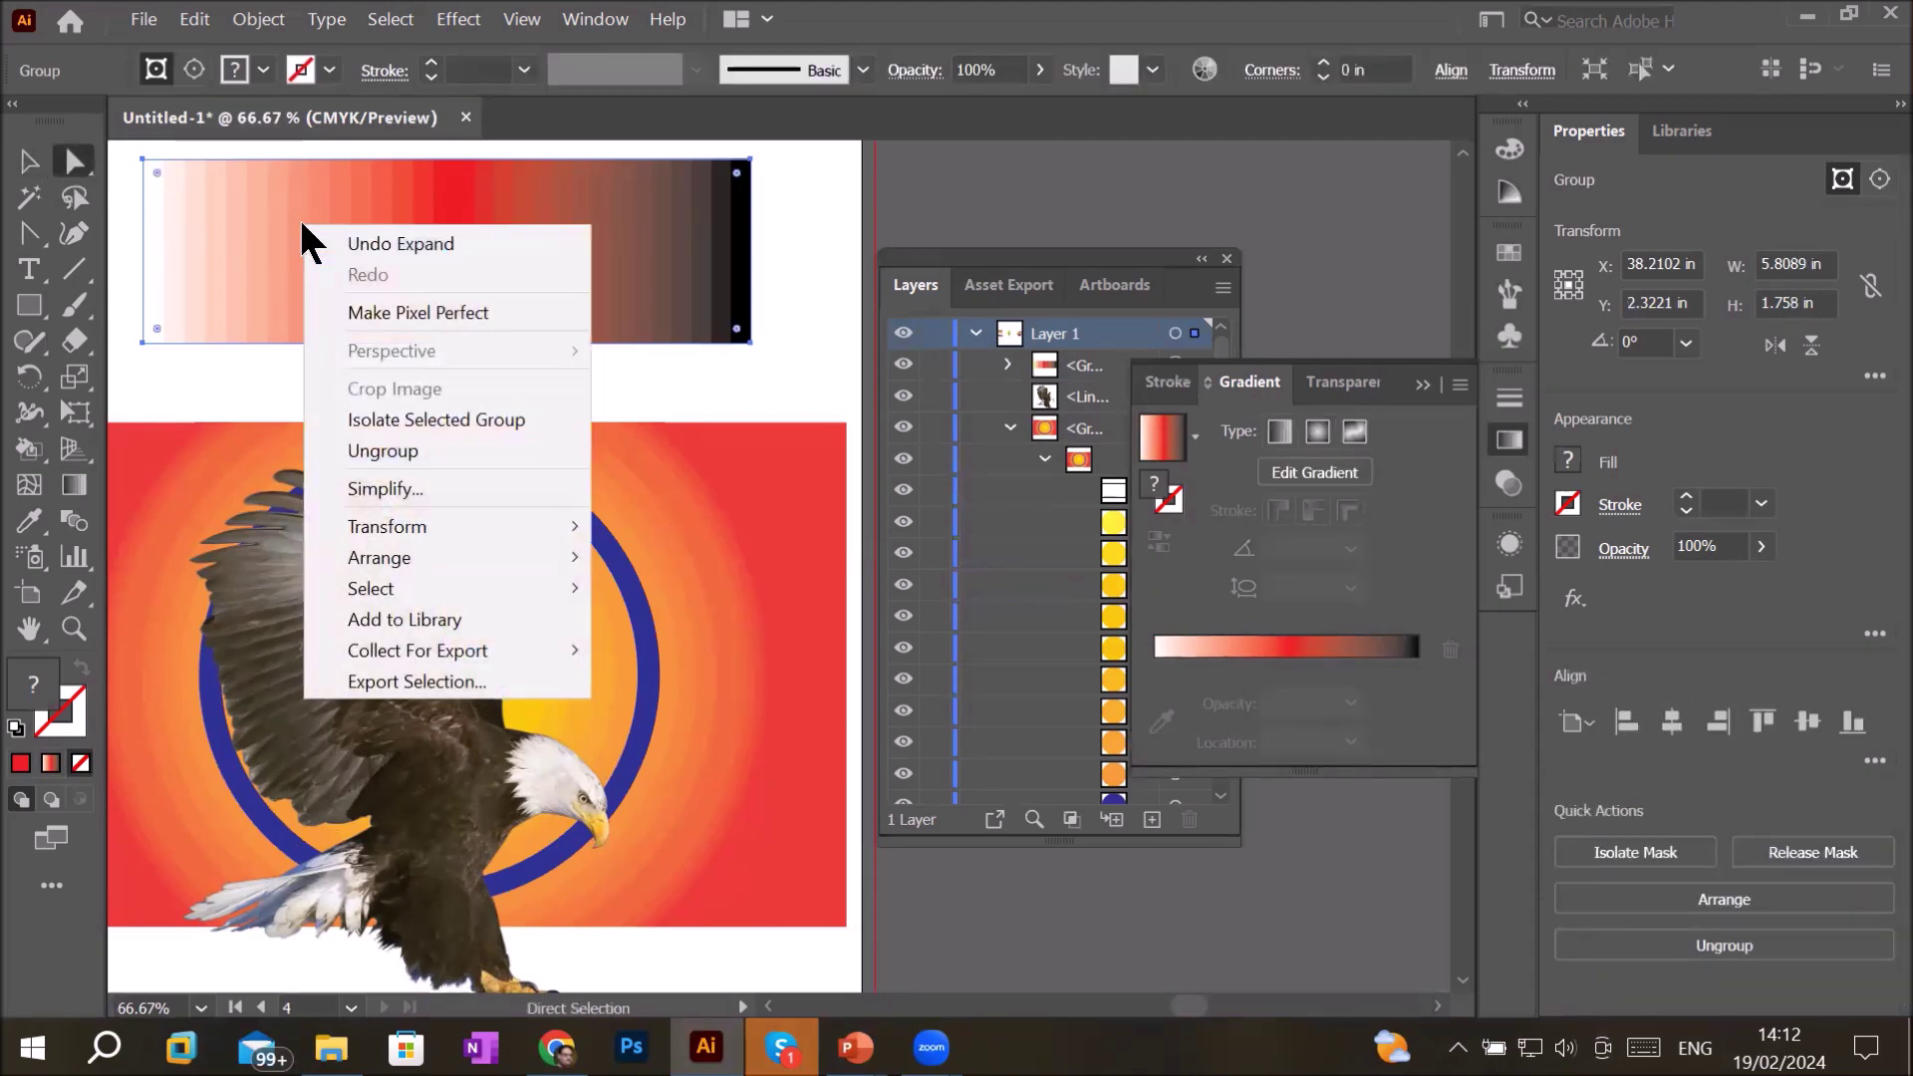
left_click(261, 212)
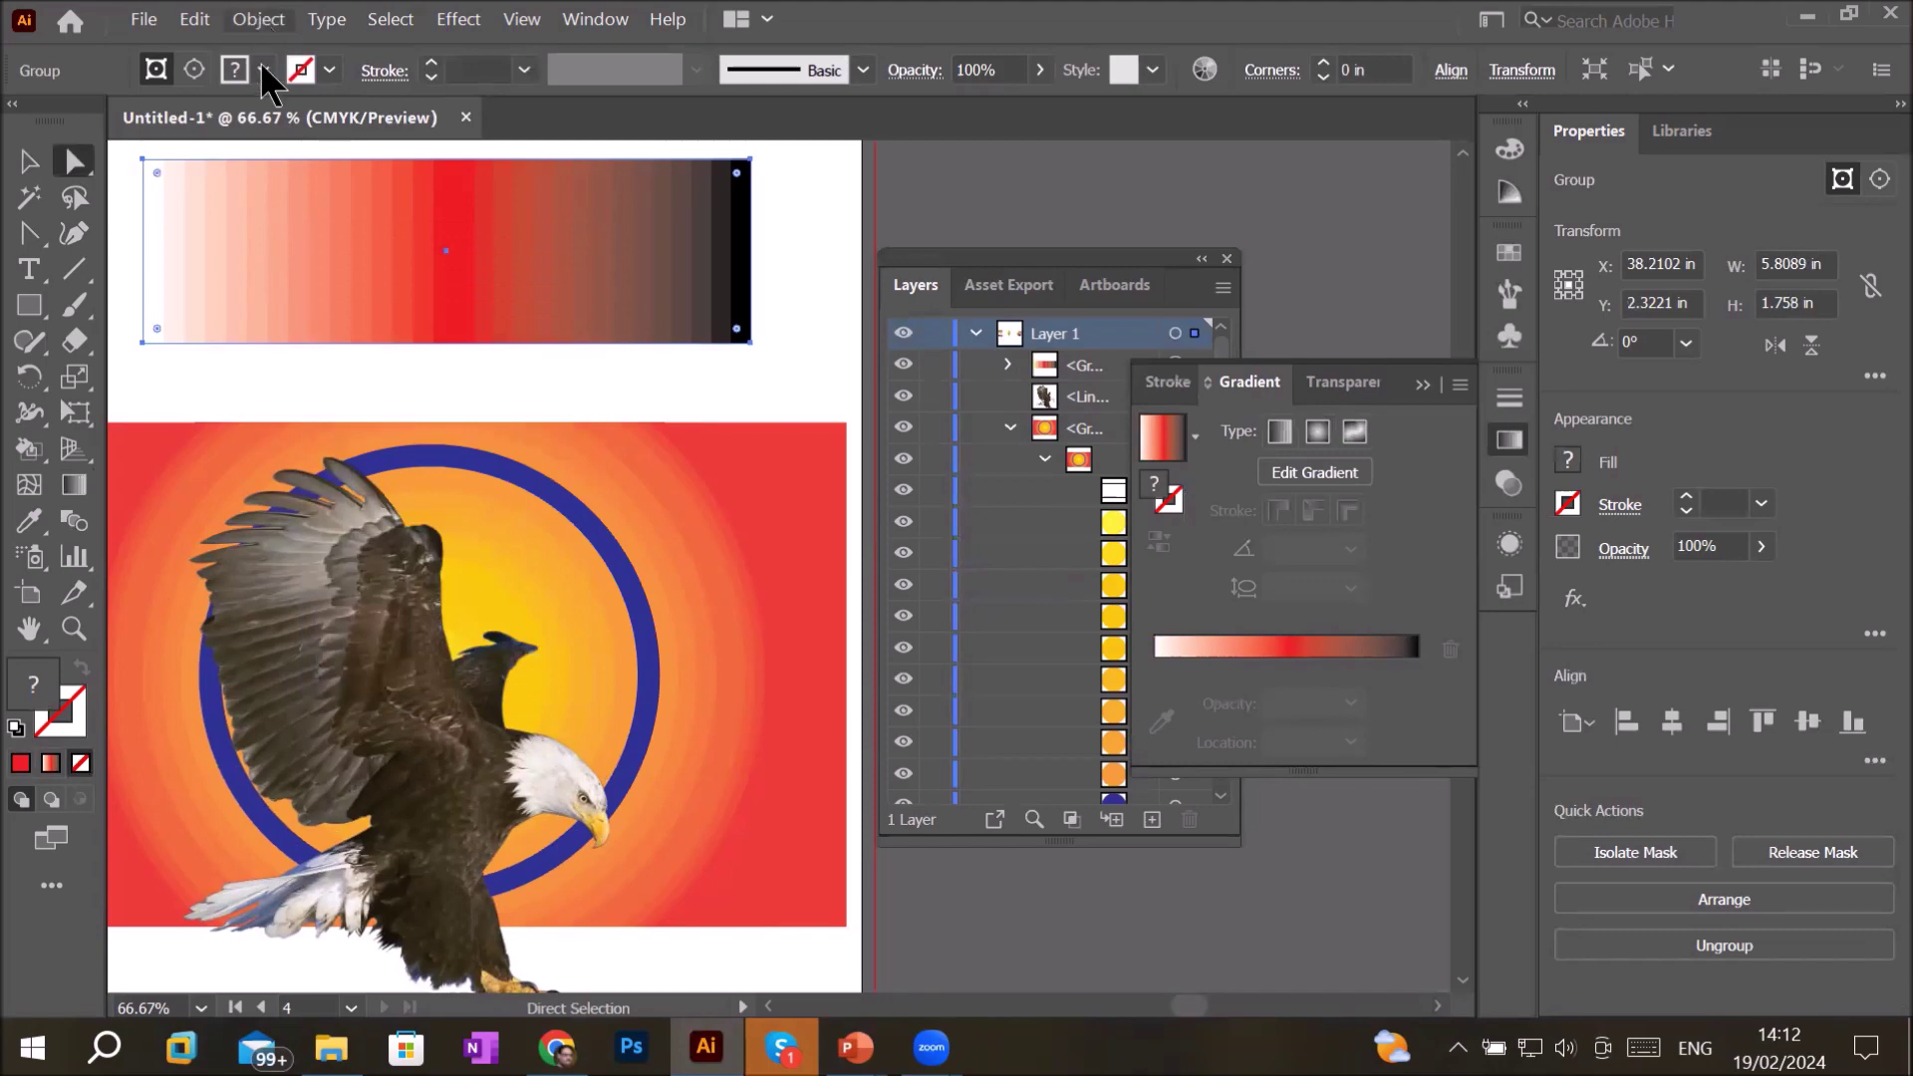
left_click_drag(303, 202, 278, 219)
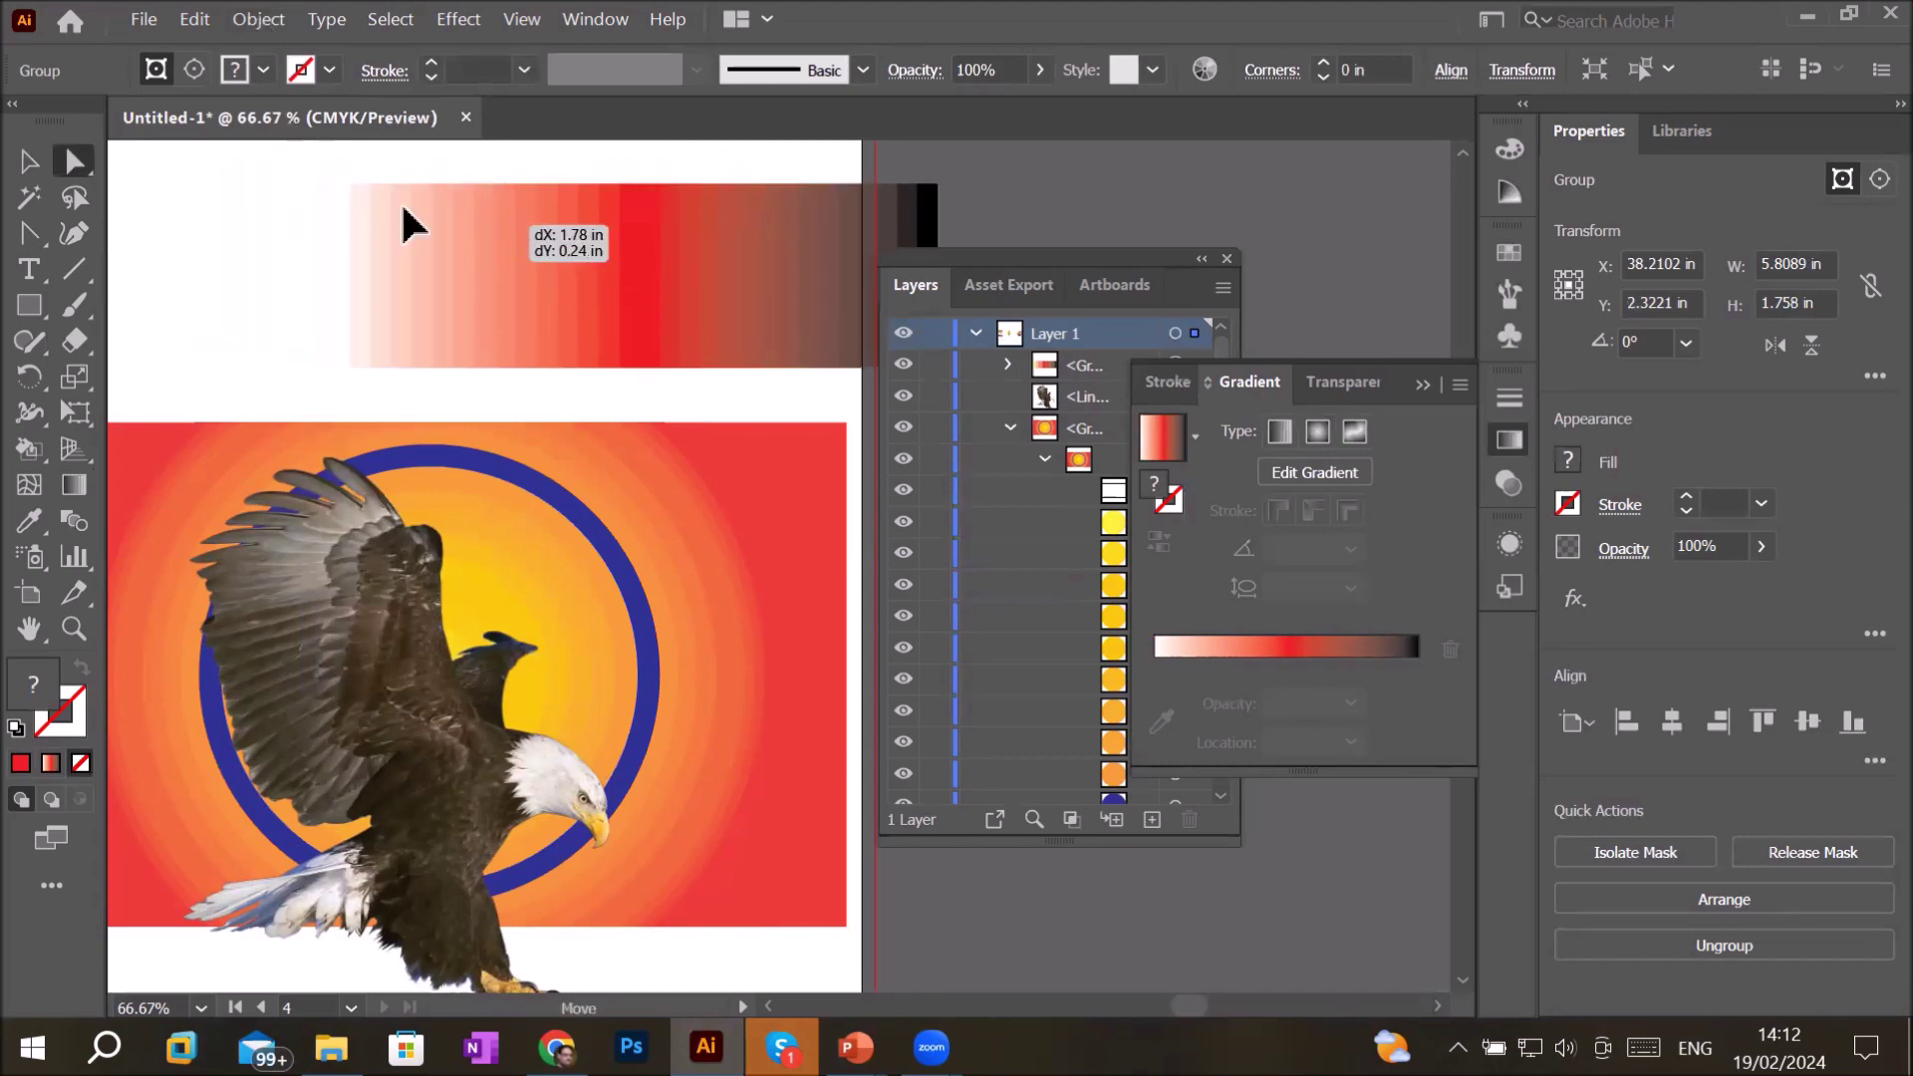
left_click(258, 19)
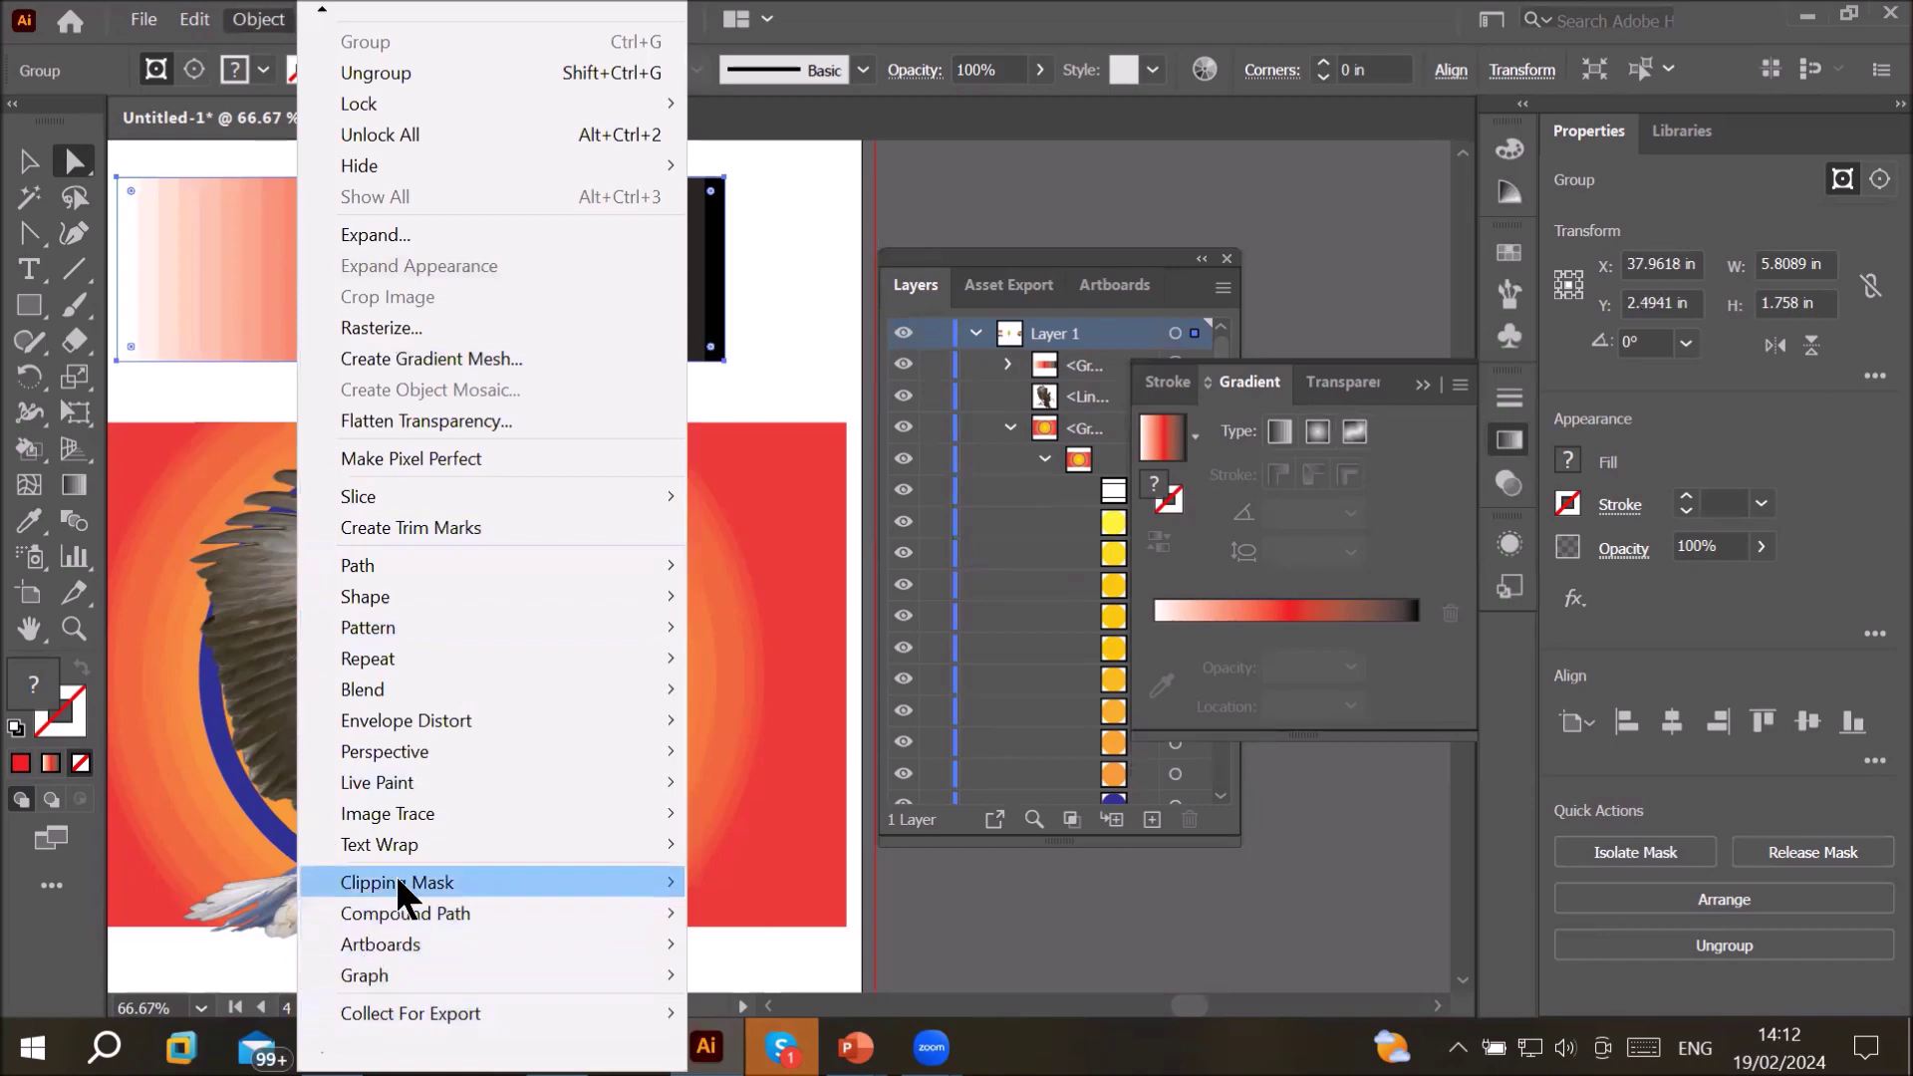
mouse_move(397, 882)
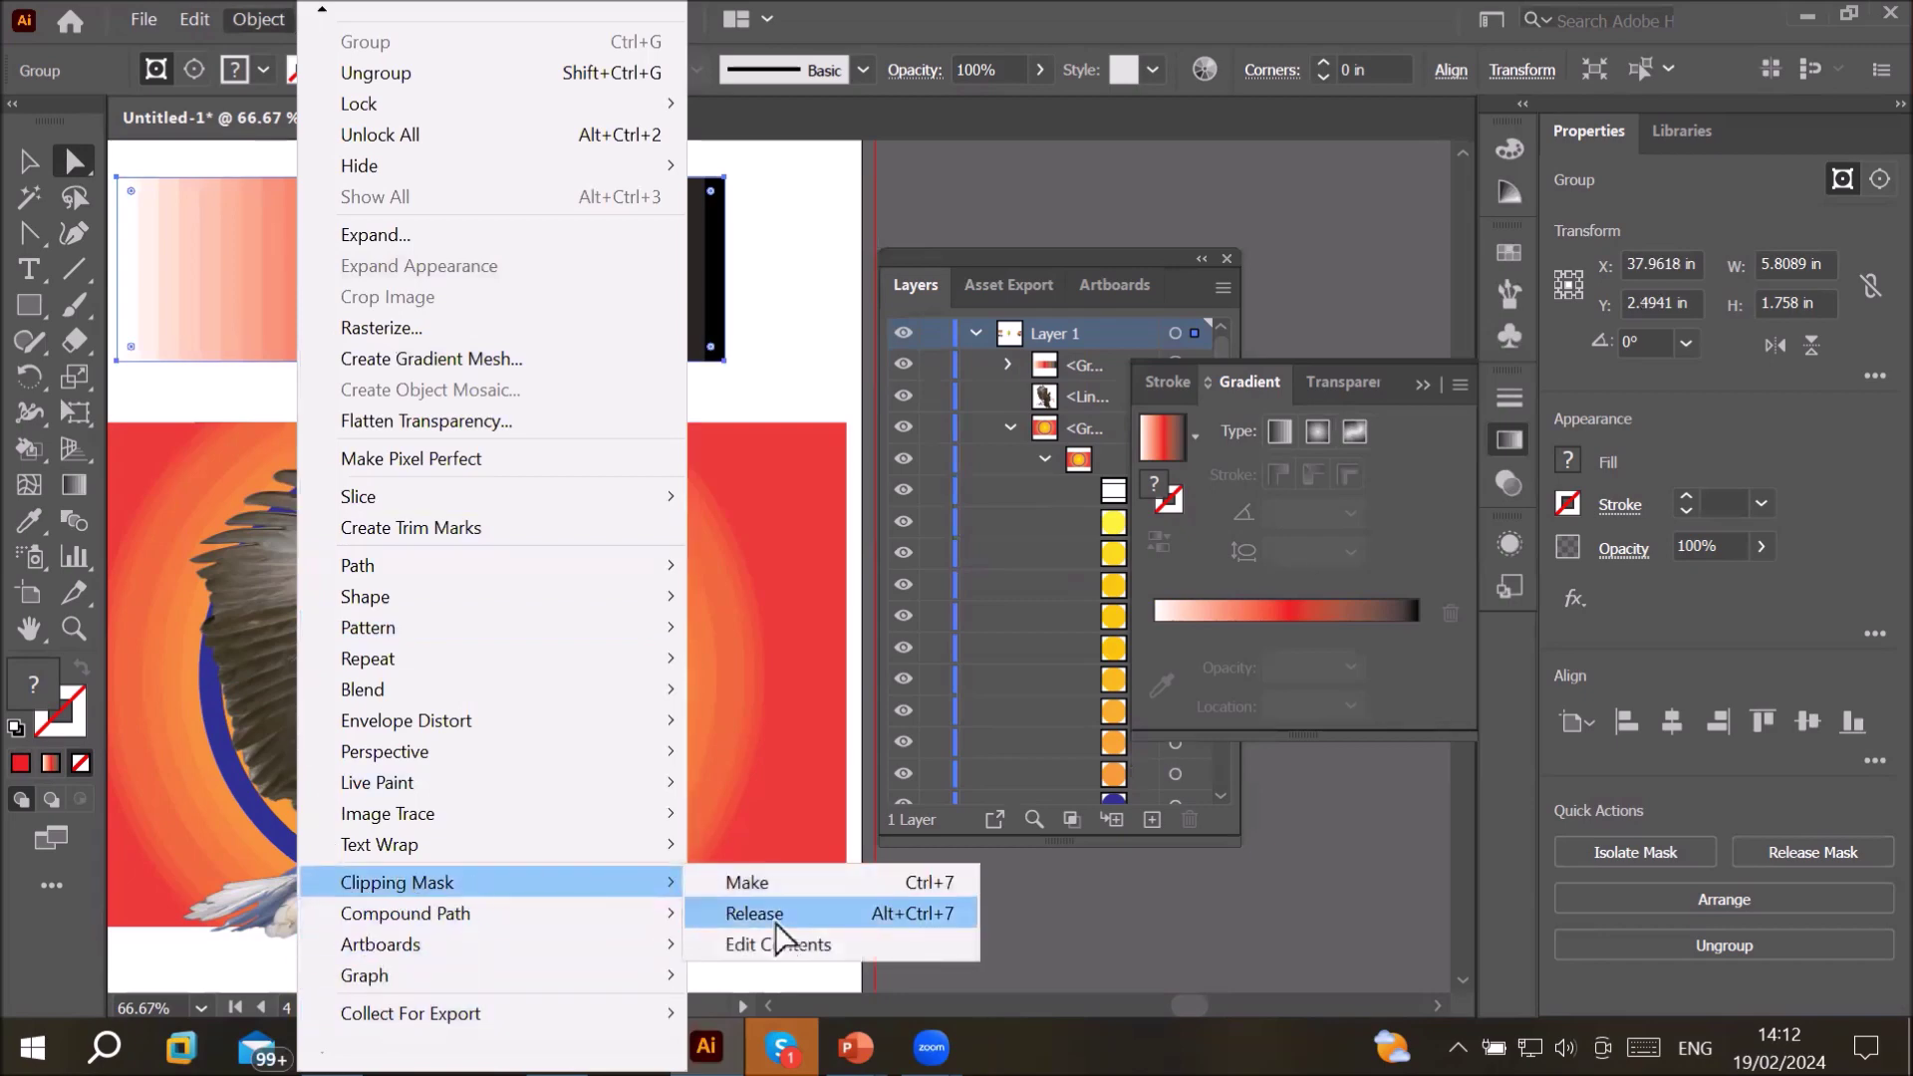
left_click(775, 913)
- Pull two dark strips out to the right, then marquee-select the whole striped bar
left_click(628, 367)
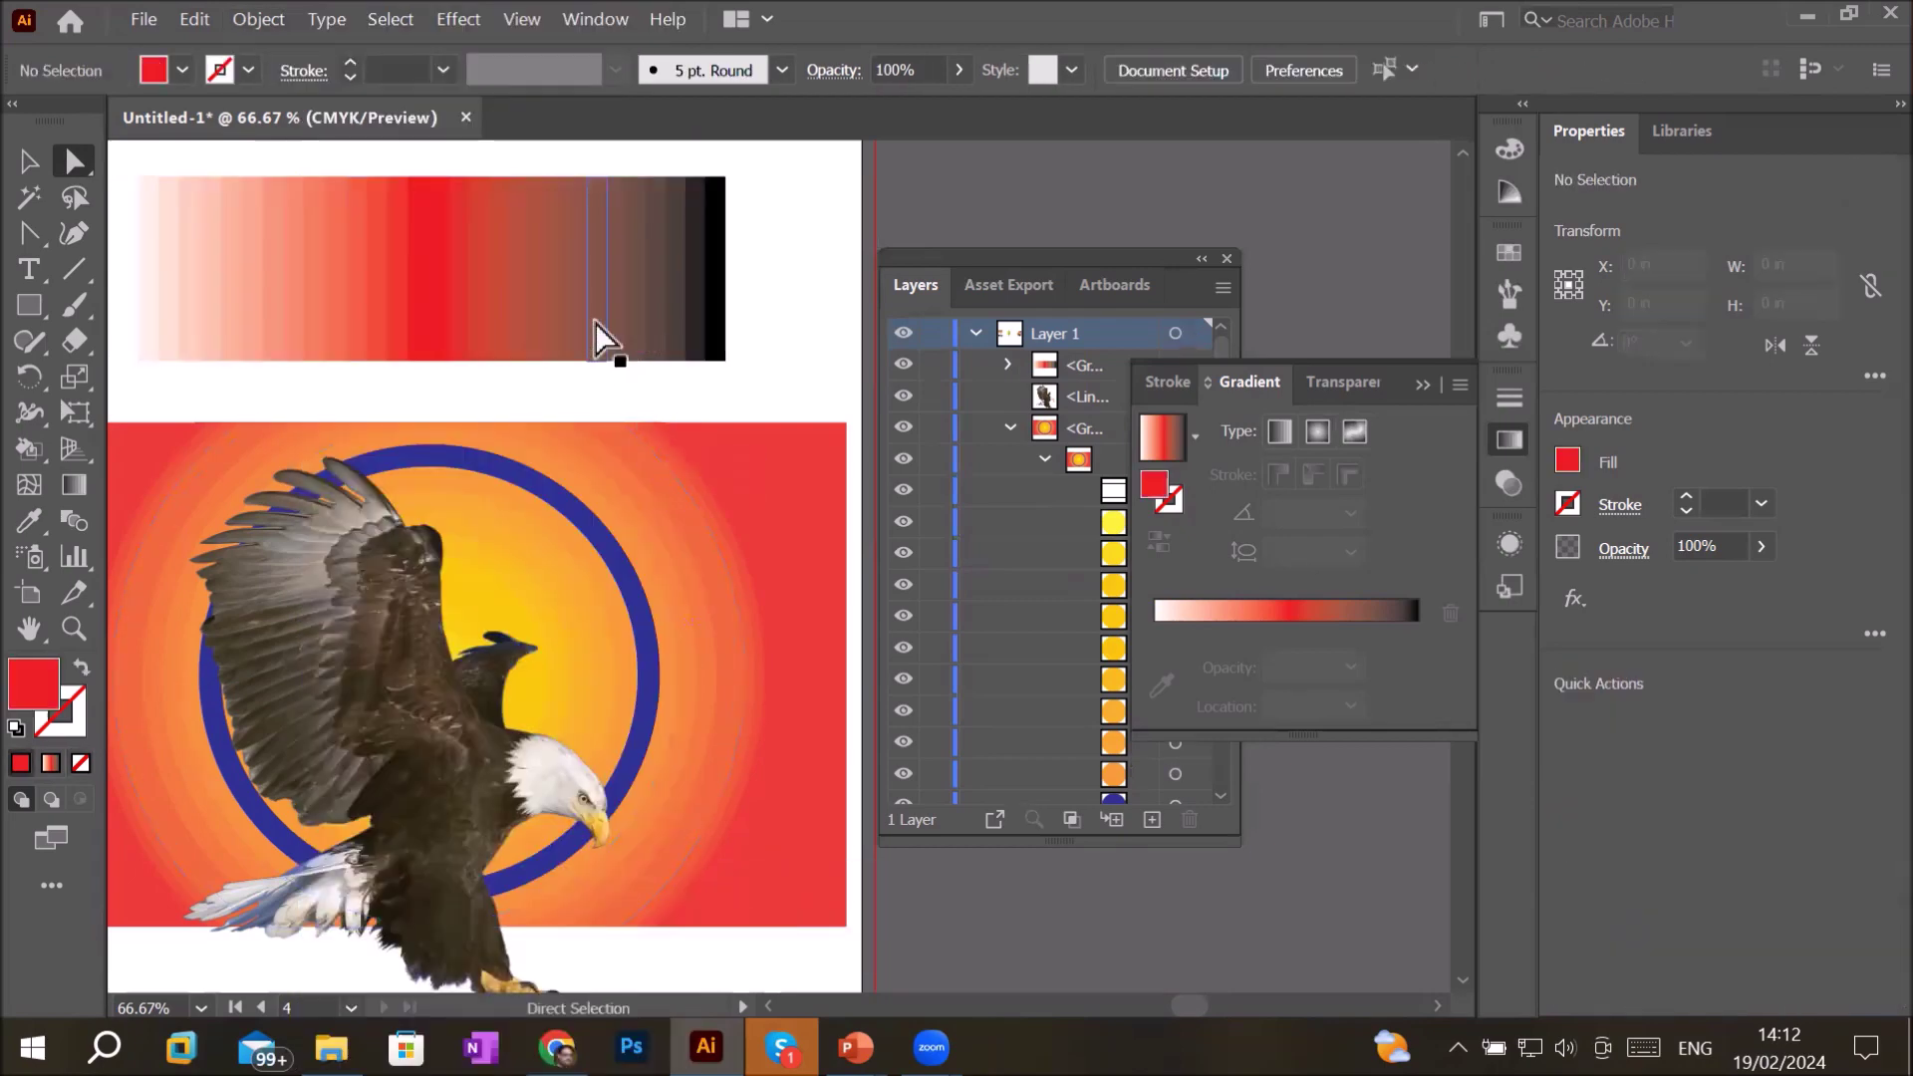
mouse_move(595, 321)
left_mouse_down()
mouse_move(606, 337)
mouse_move(823, 319)
left_mouse_up()
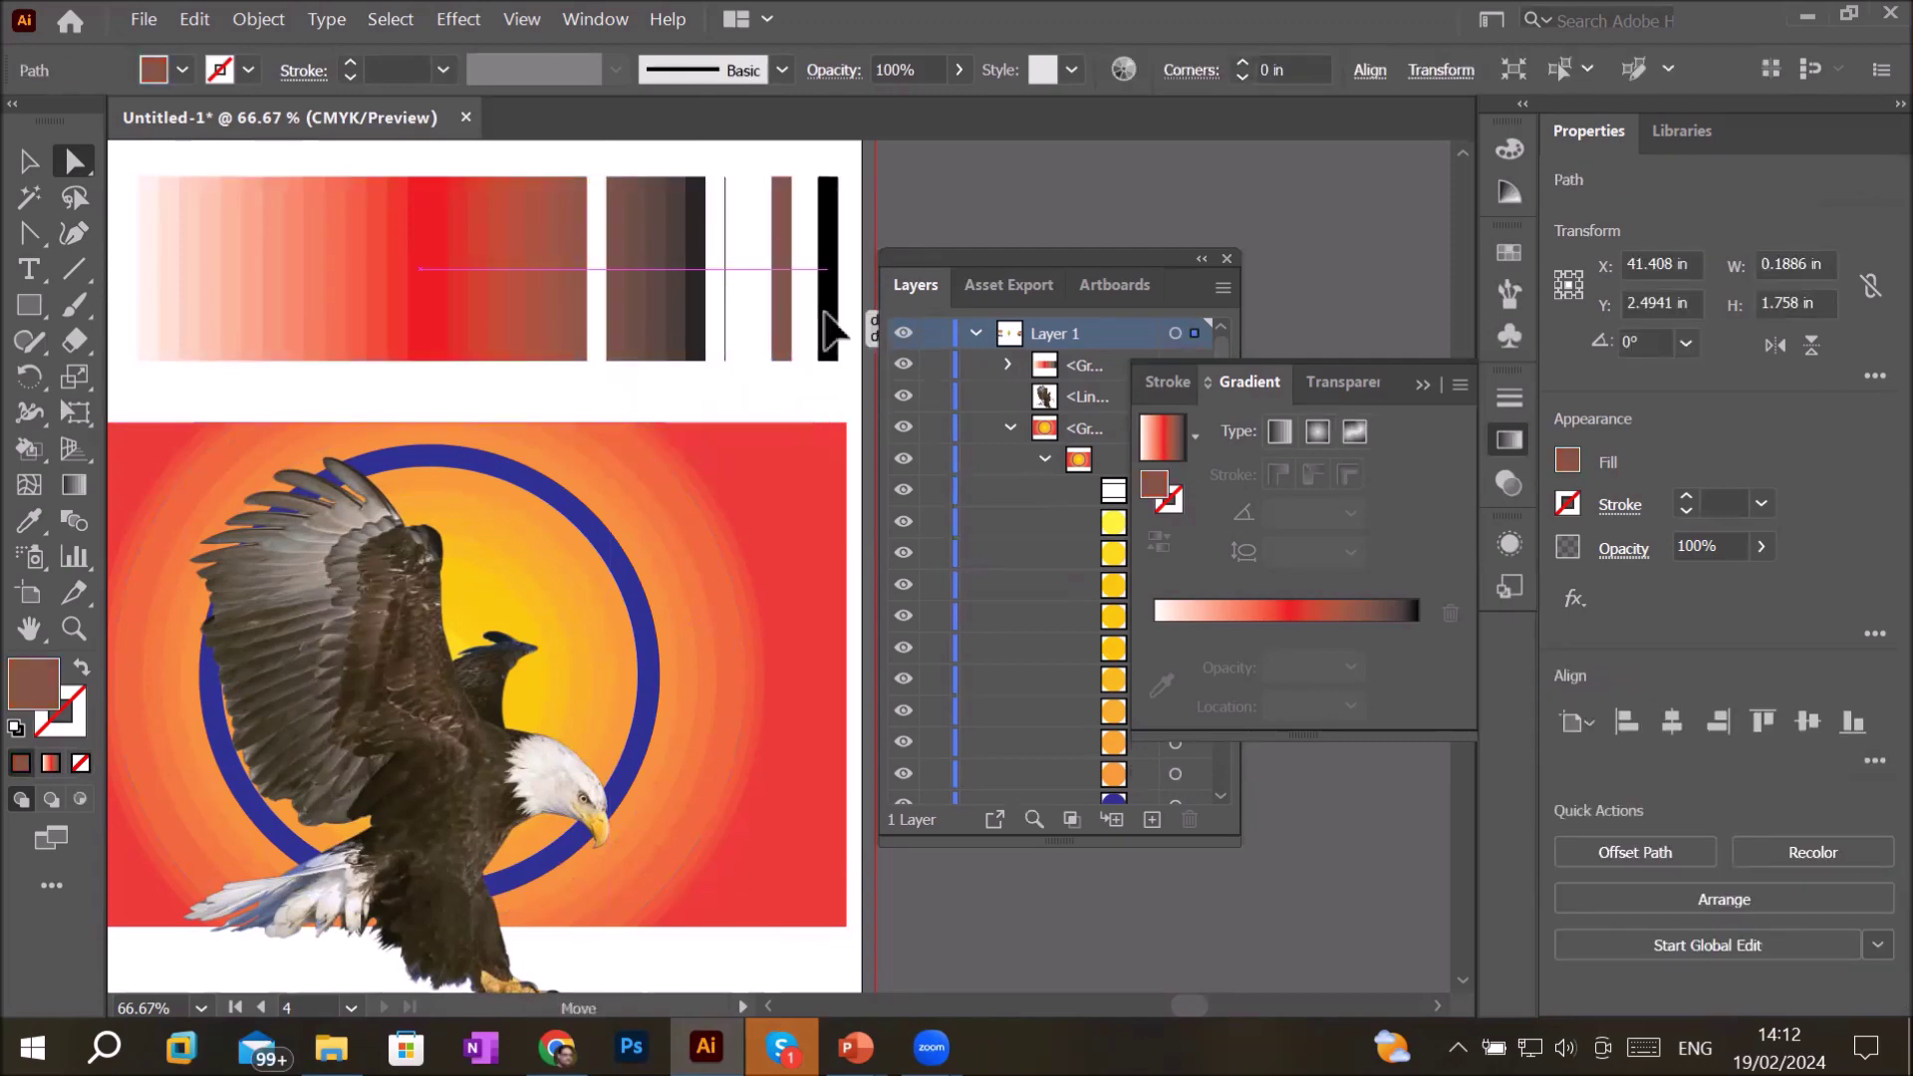
mouse_move(702, 299)
left_mouse_down()
mouse_move(720, 304)
mouse_move(669, 311)
left_mouse_up()
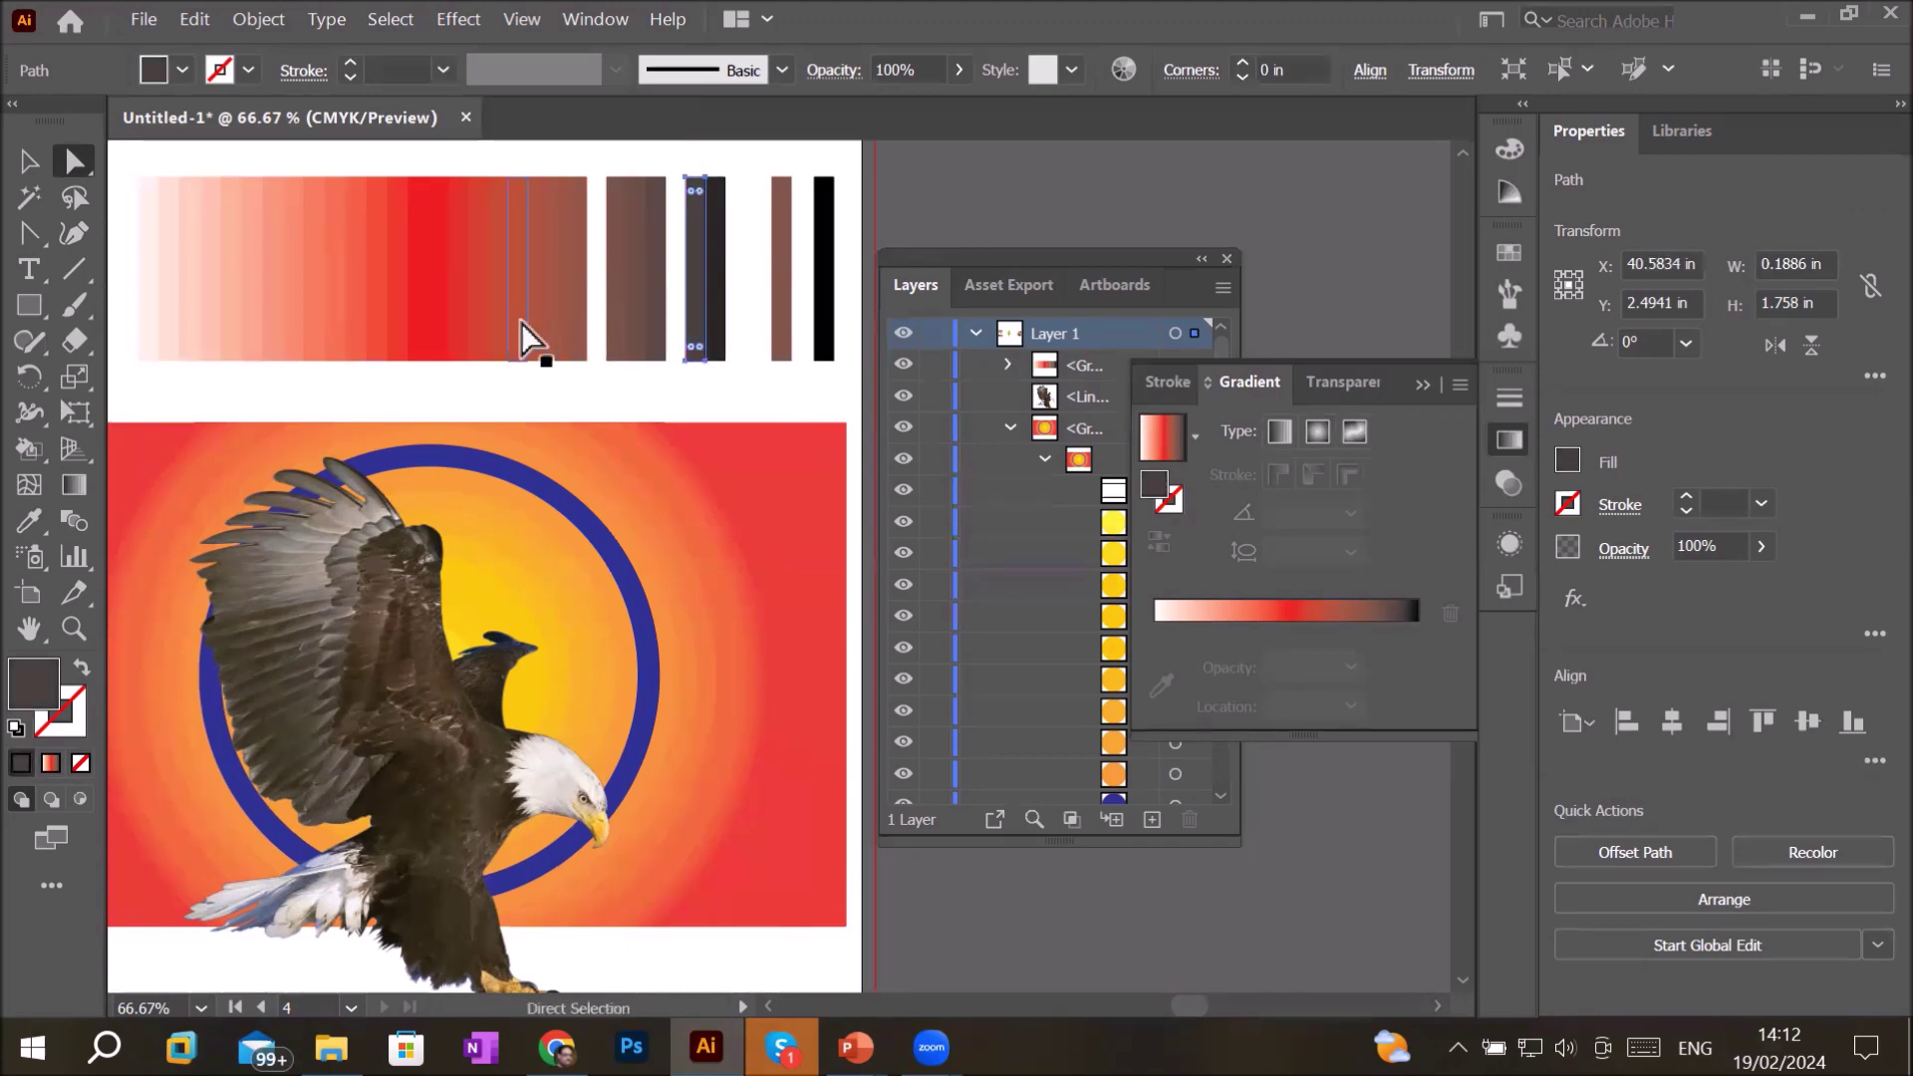
scroll(522, 323, "down", 2)
left_click_drag(273, 214, 489, 349)
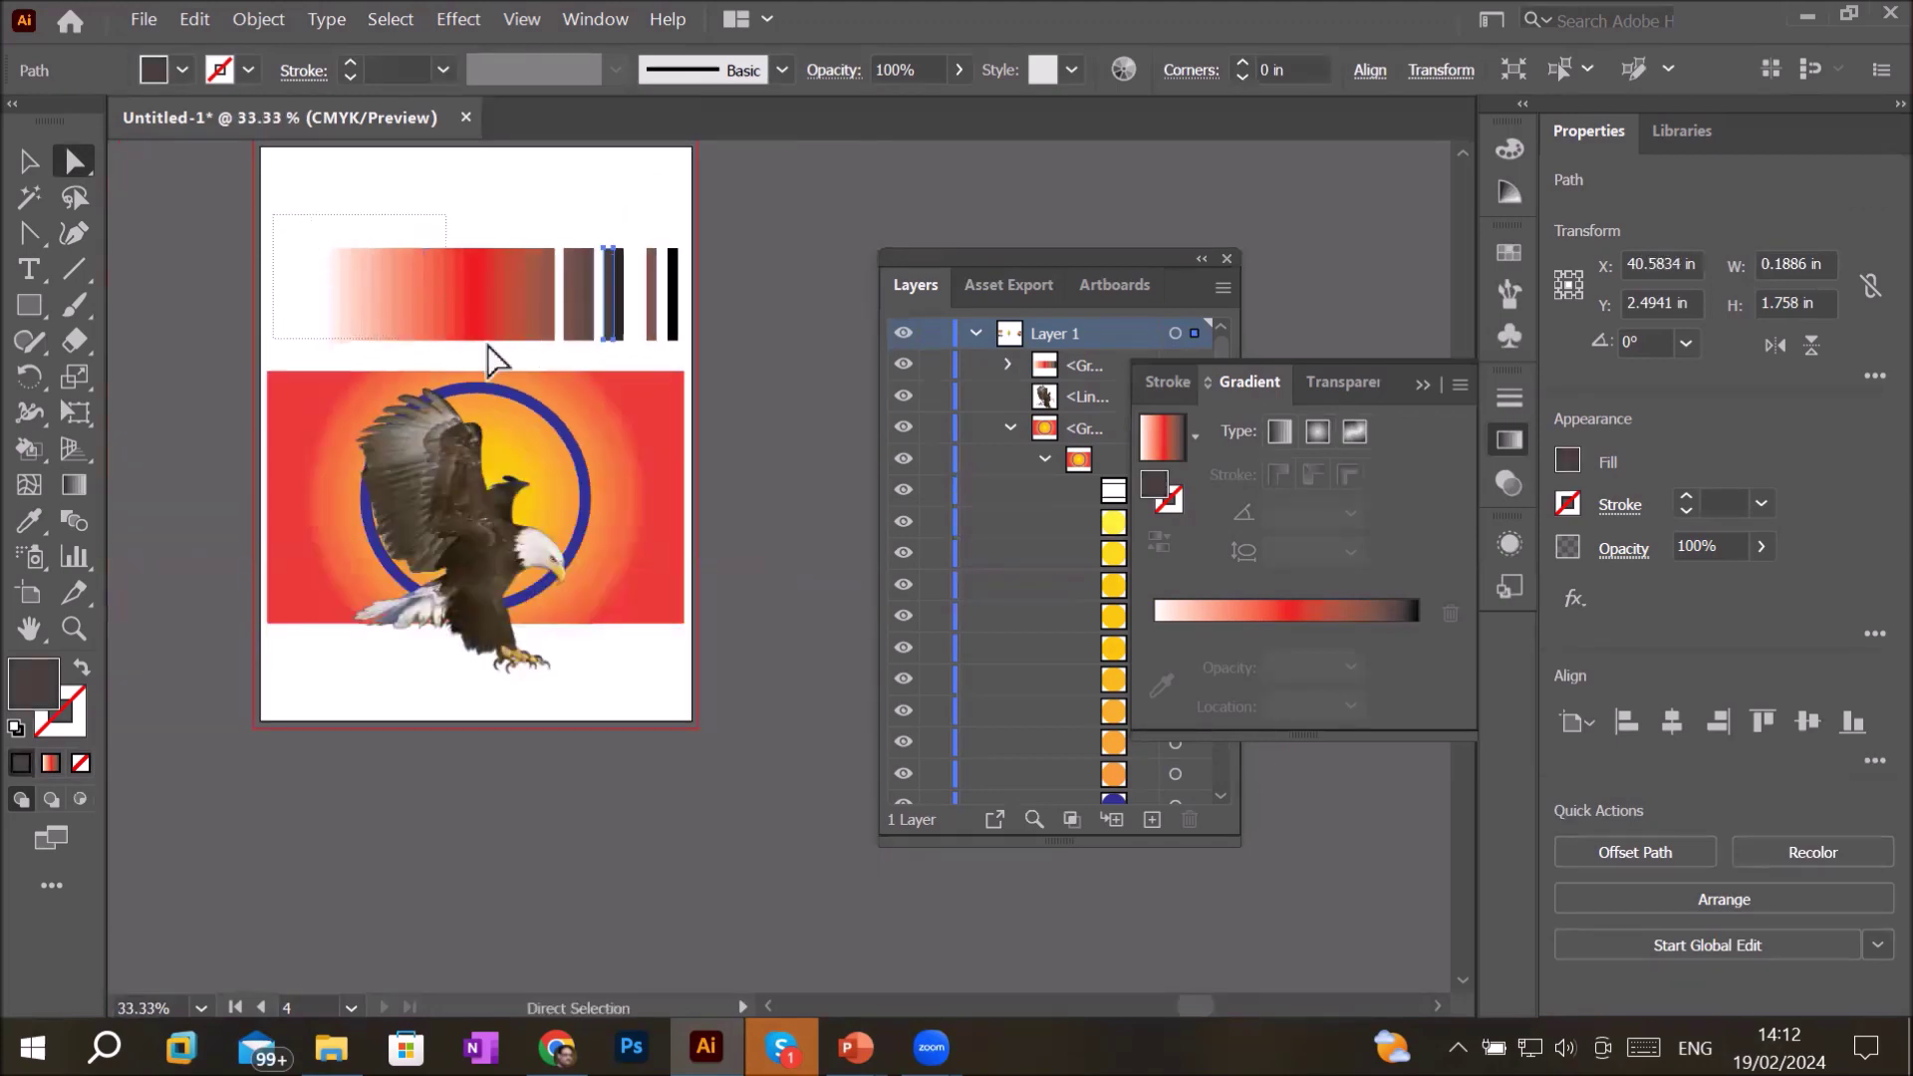
left_click_drag(690, 355, 707, 352)
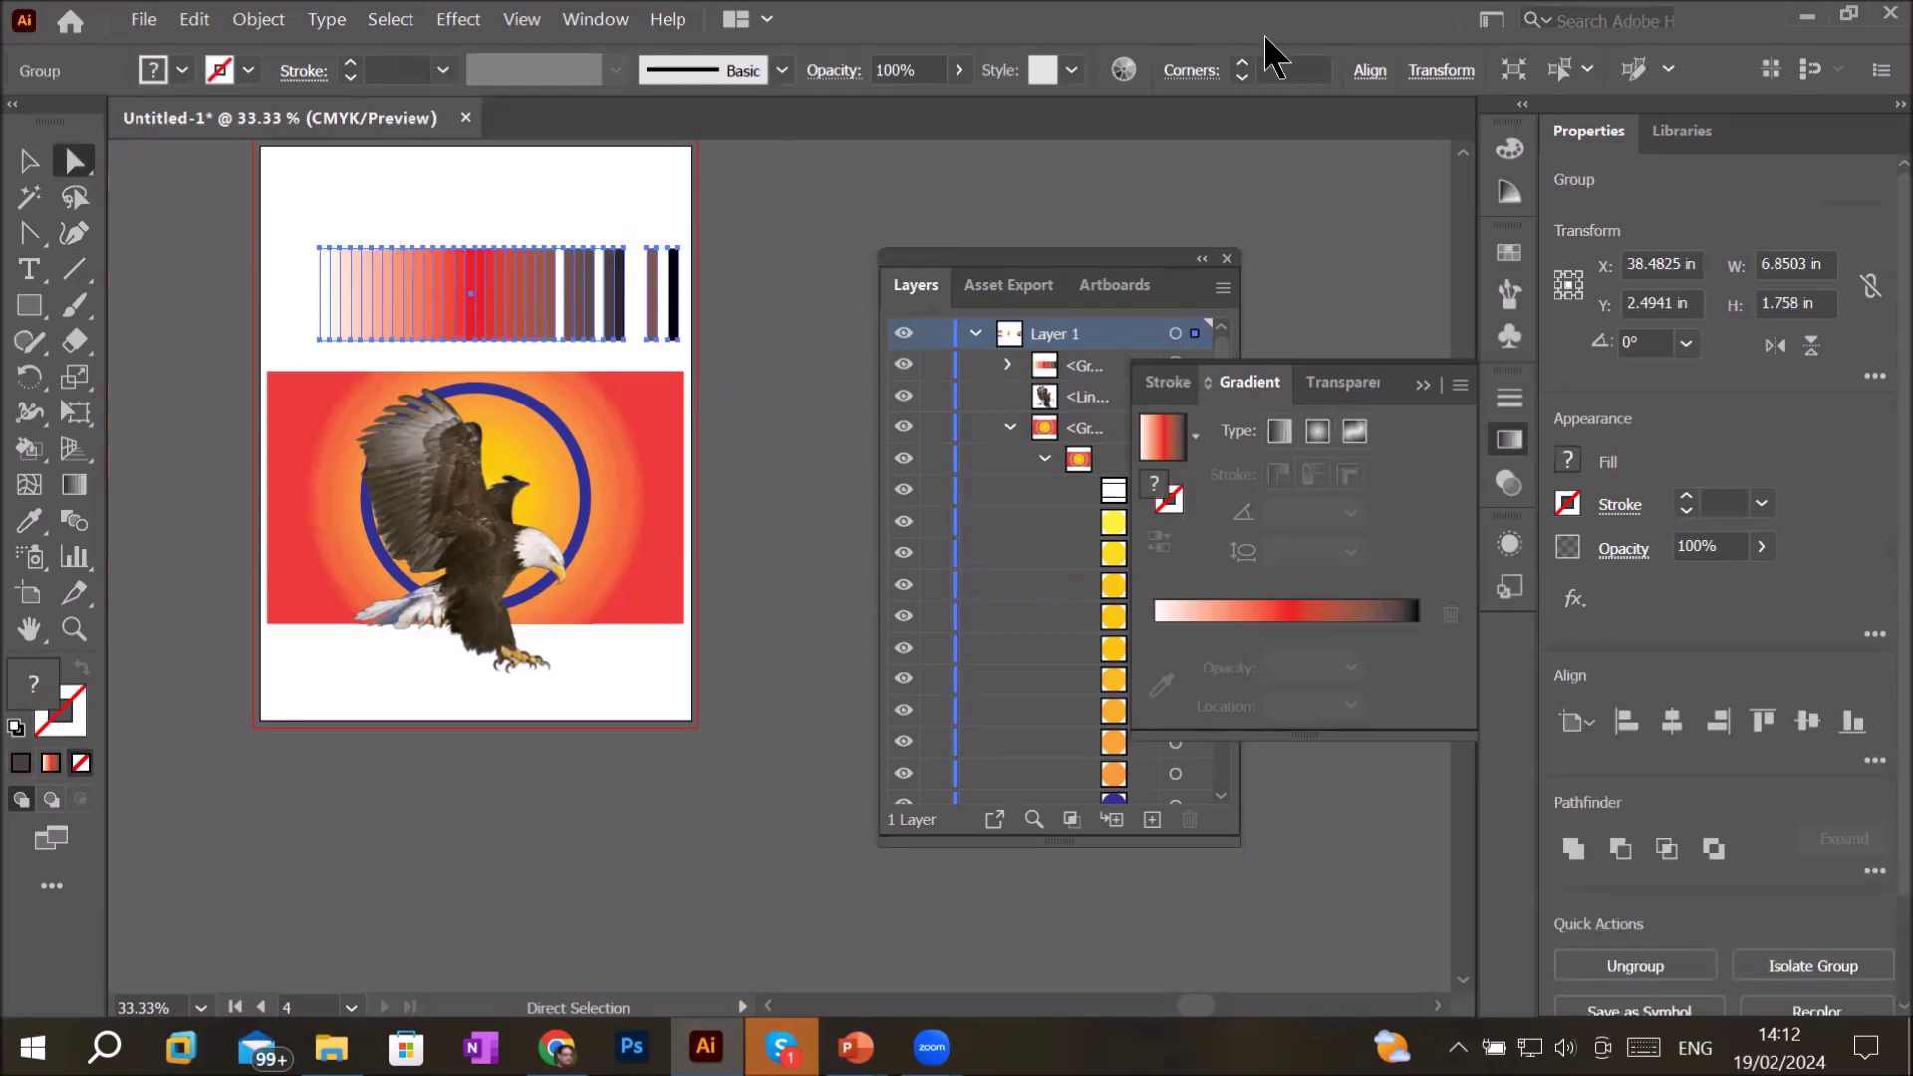
left_click(1370, 72)
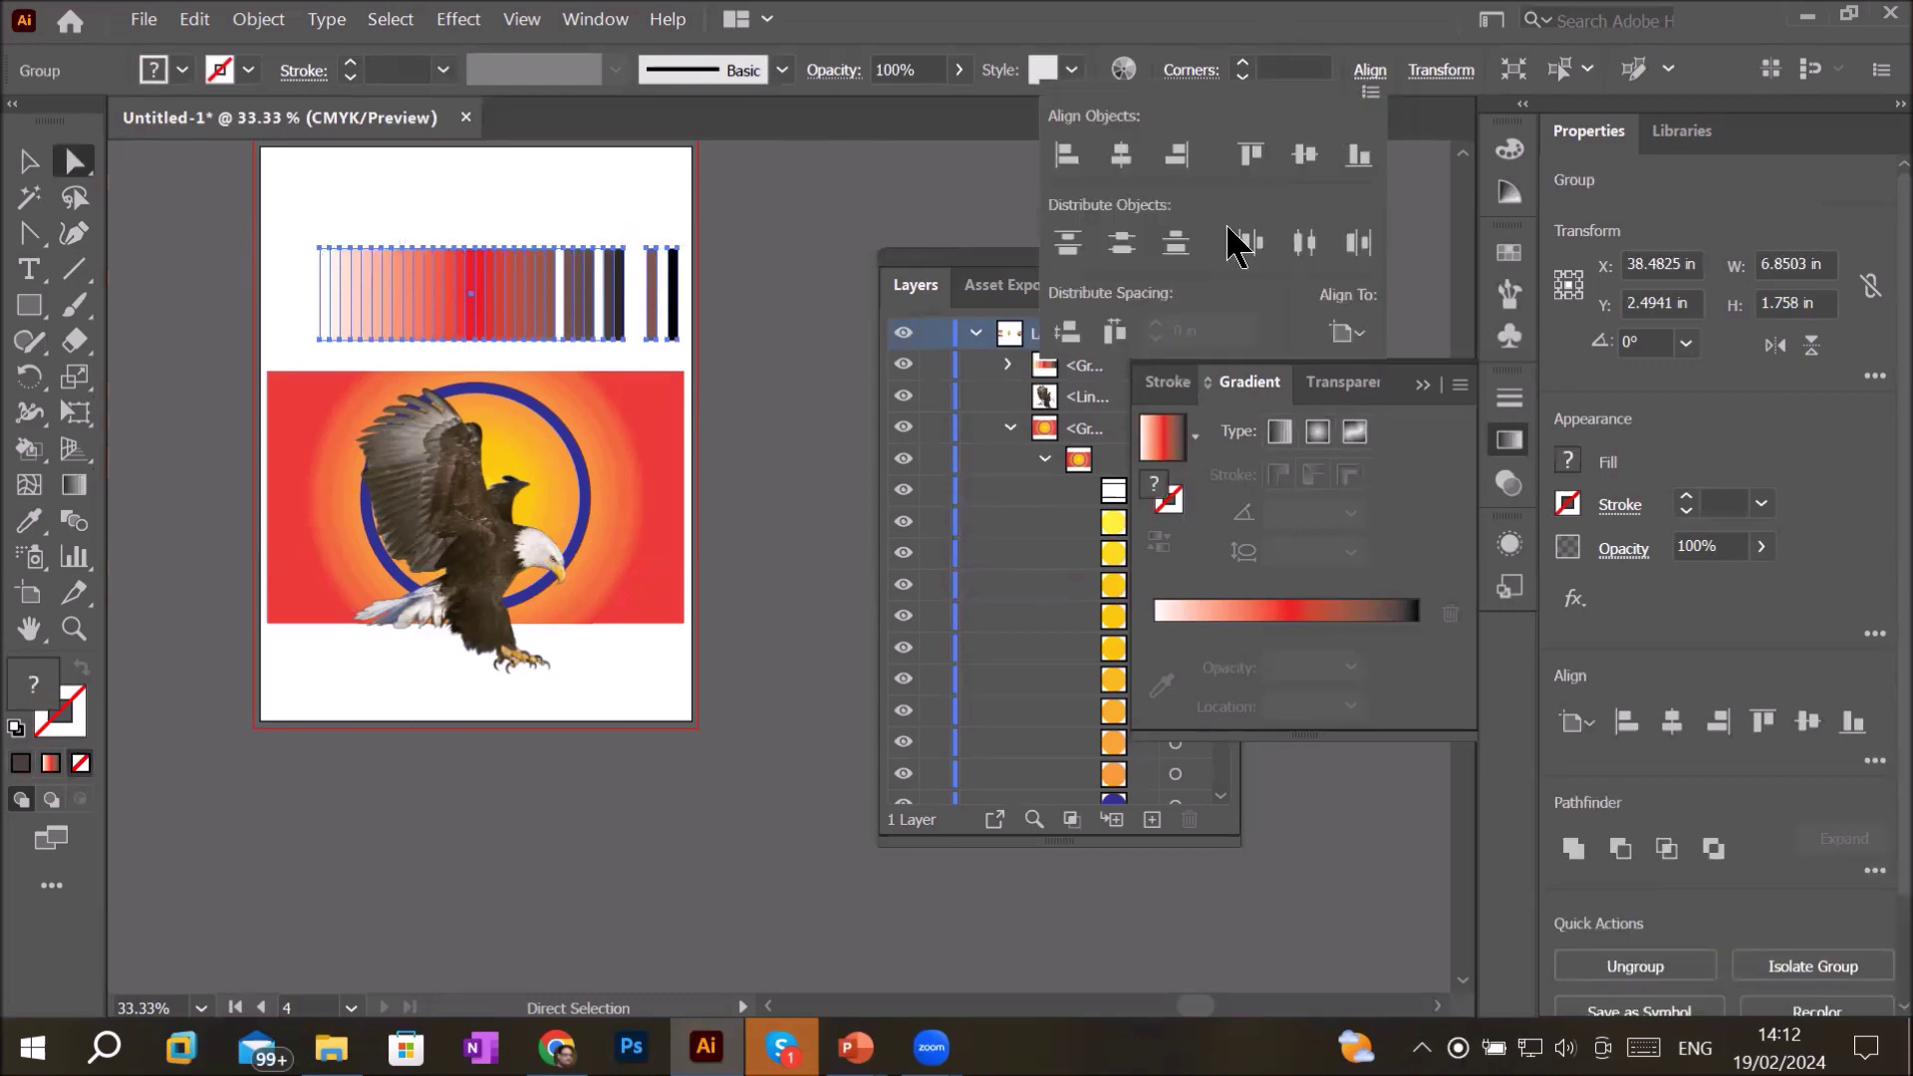
- Align the strips to the artboard's left edge using Align To: Artboard, then deselect
left_click(1354, 330)
left_click(1408, 429)
left_click(1063, 153)
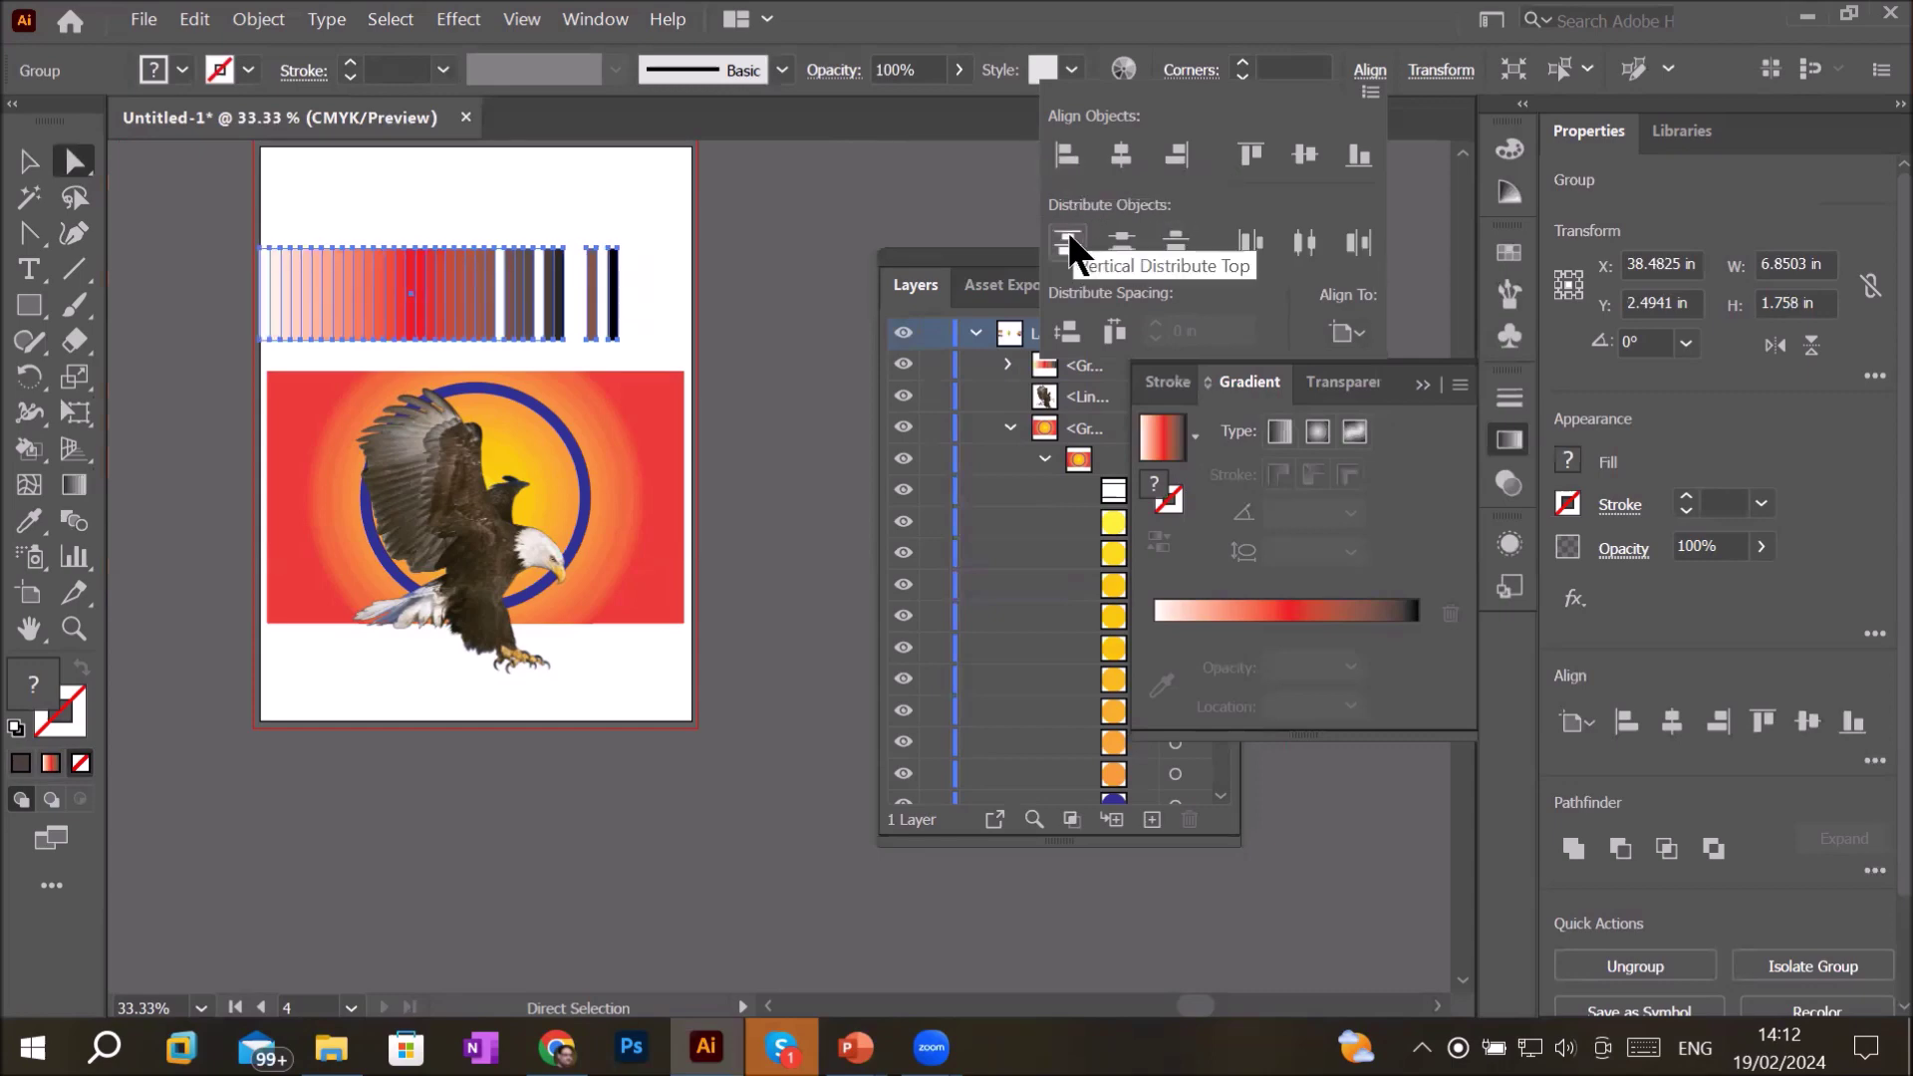
left_click(1251, 249)
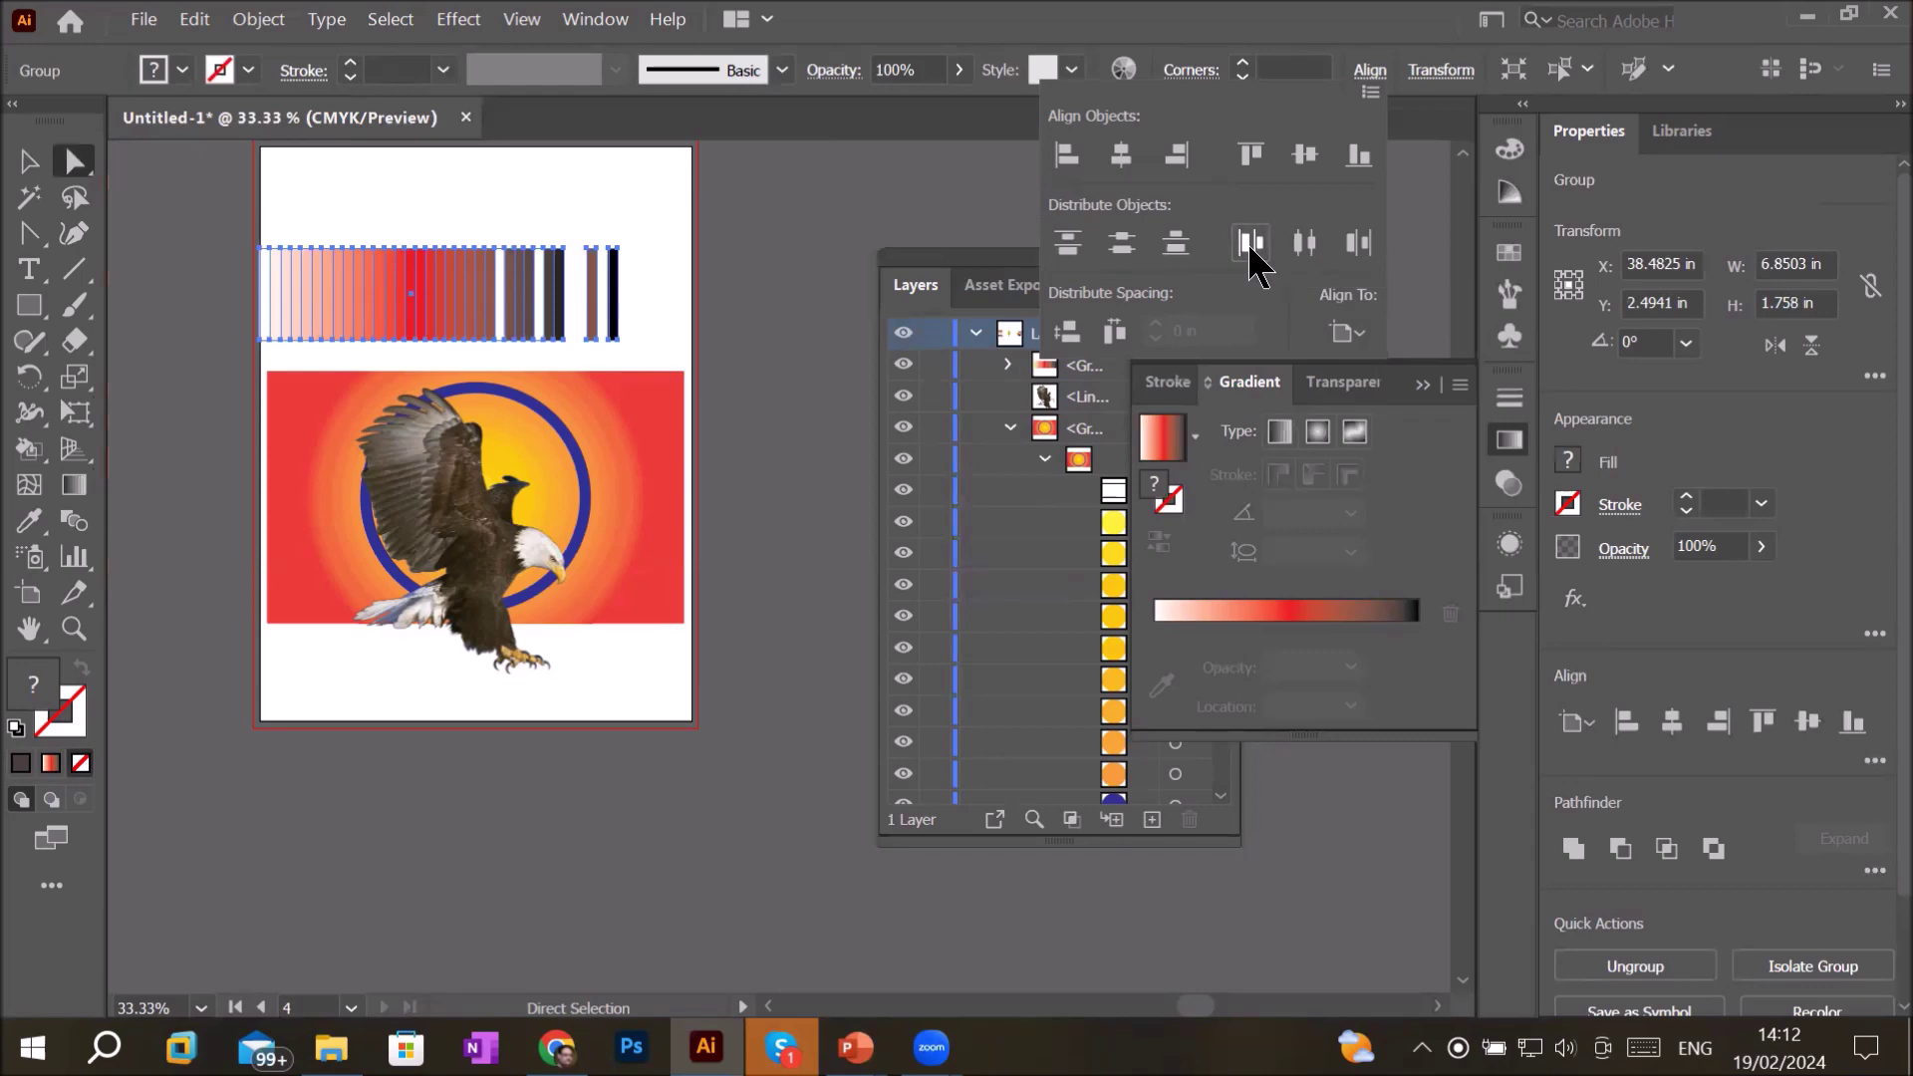
left_click(1357, 329)
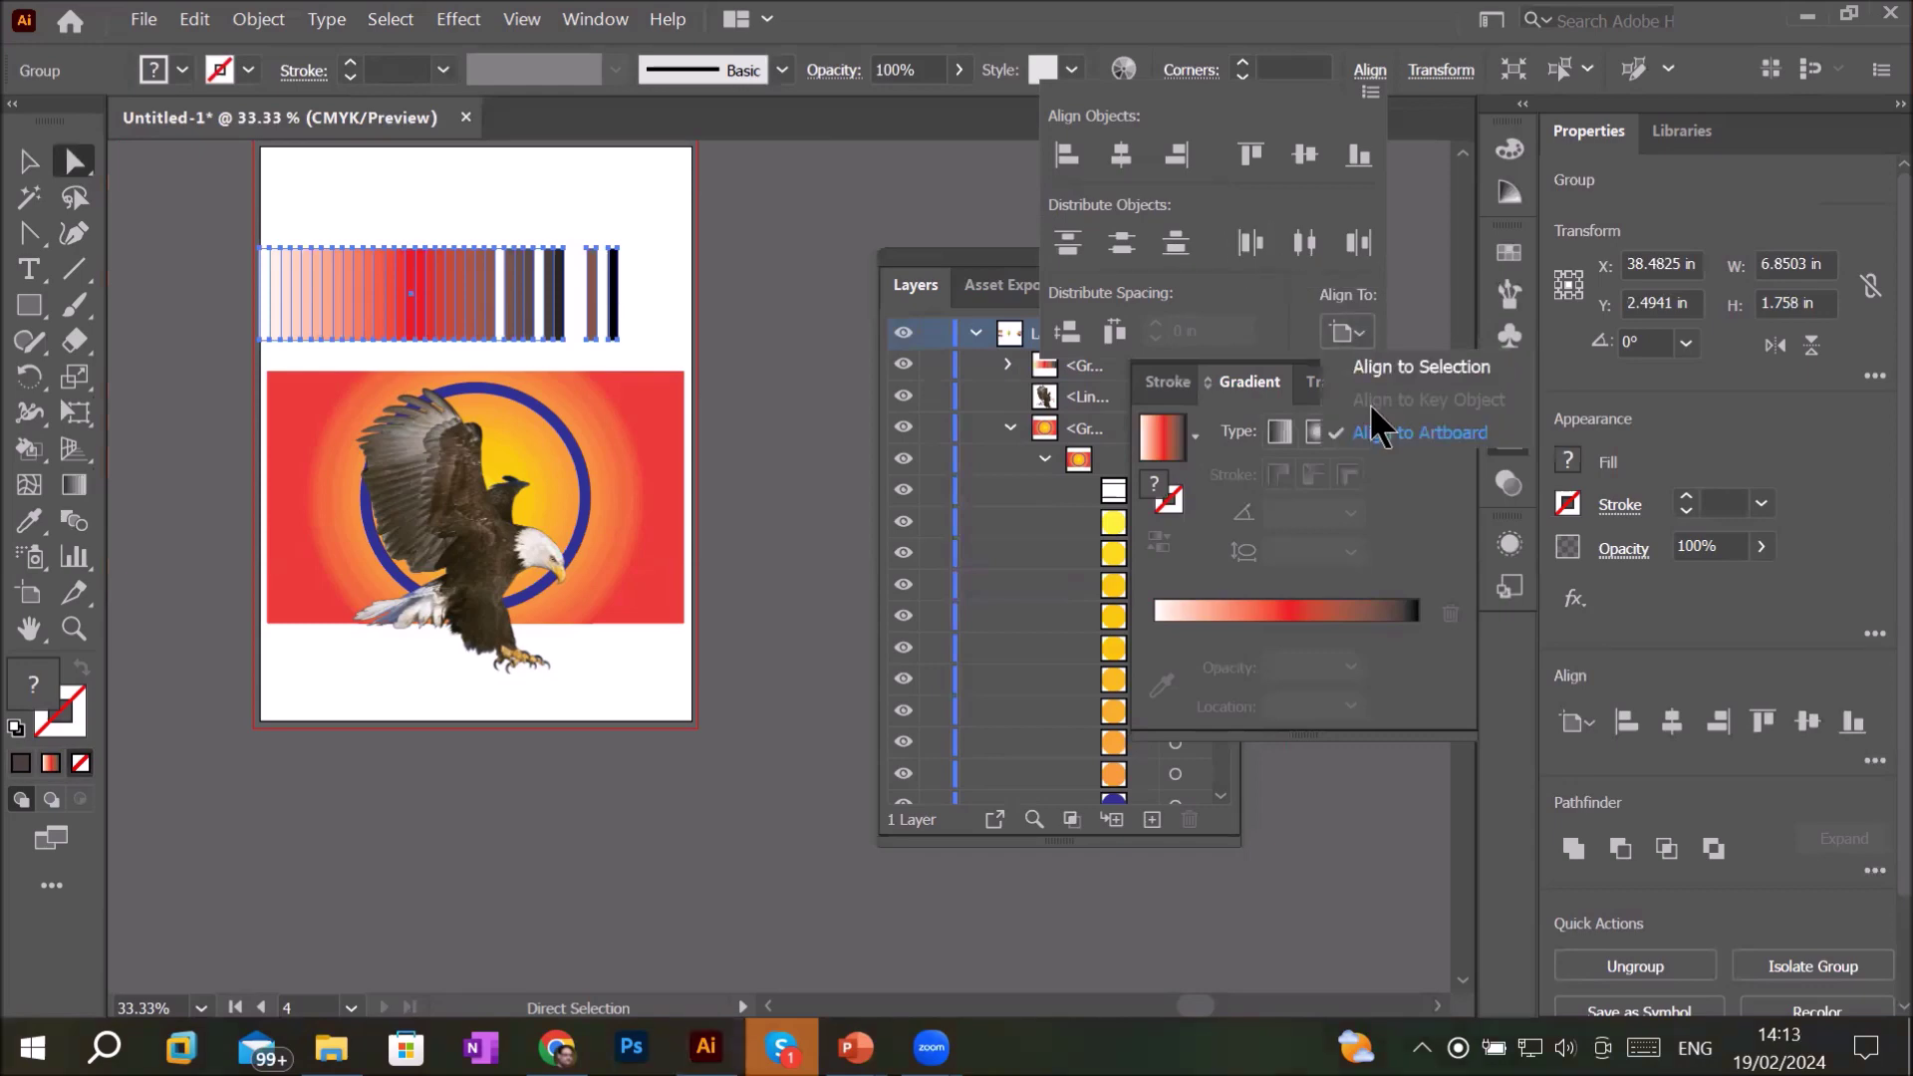
left_click(1253, 257)
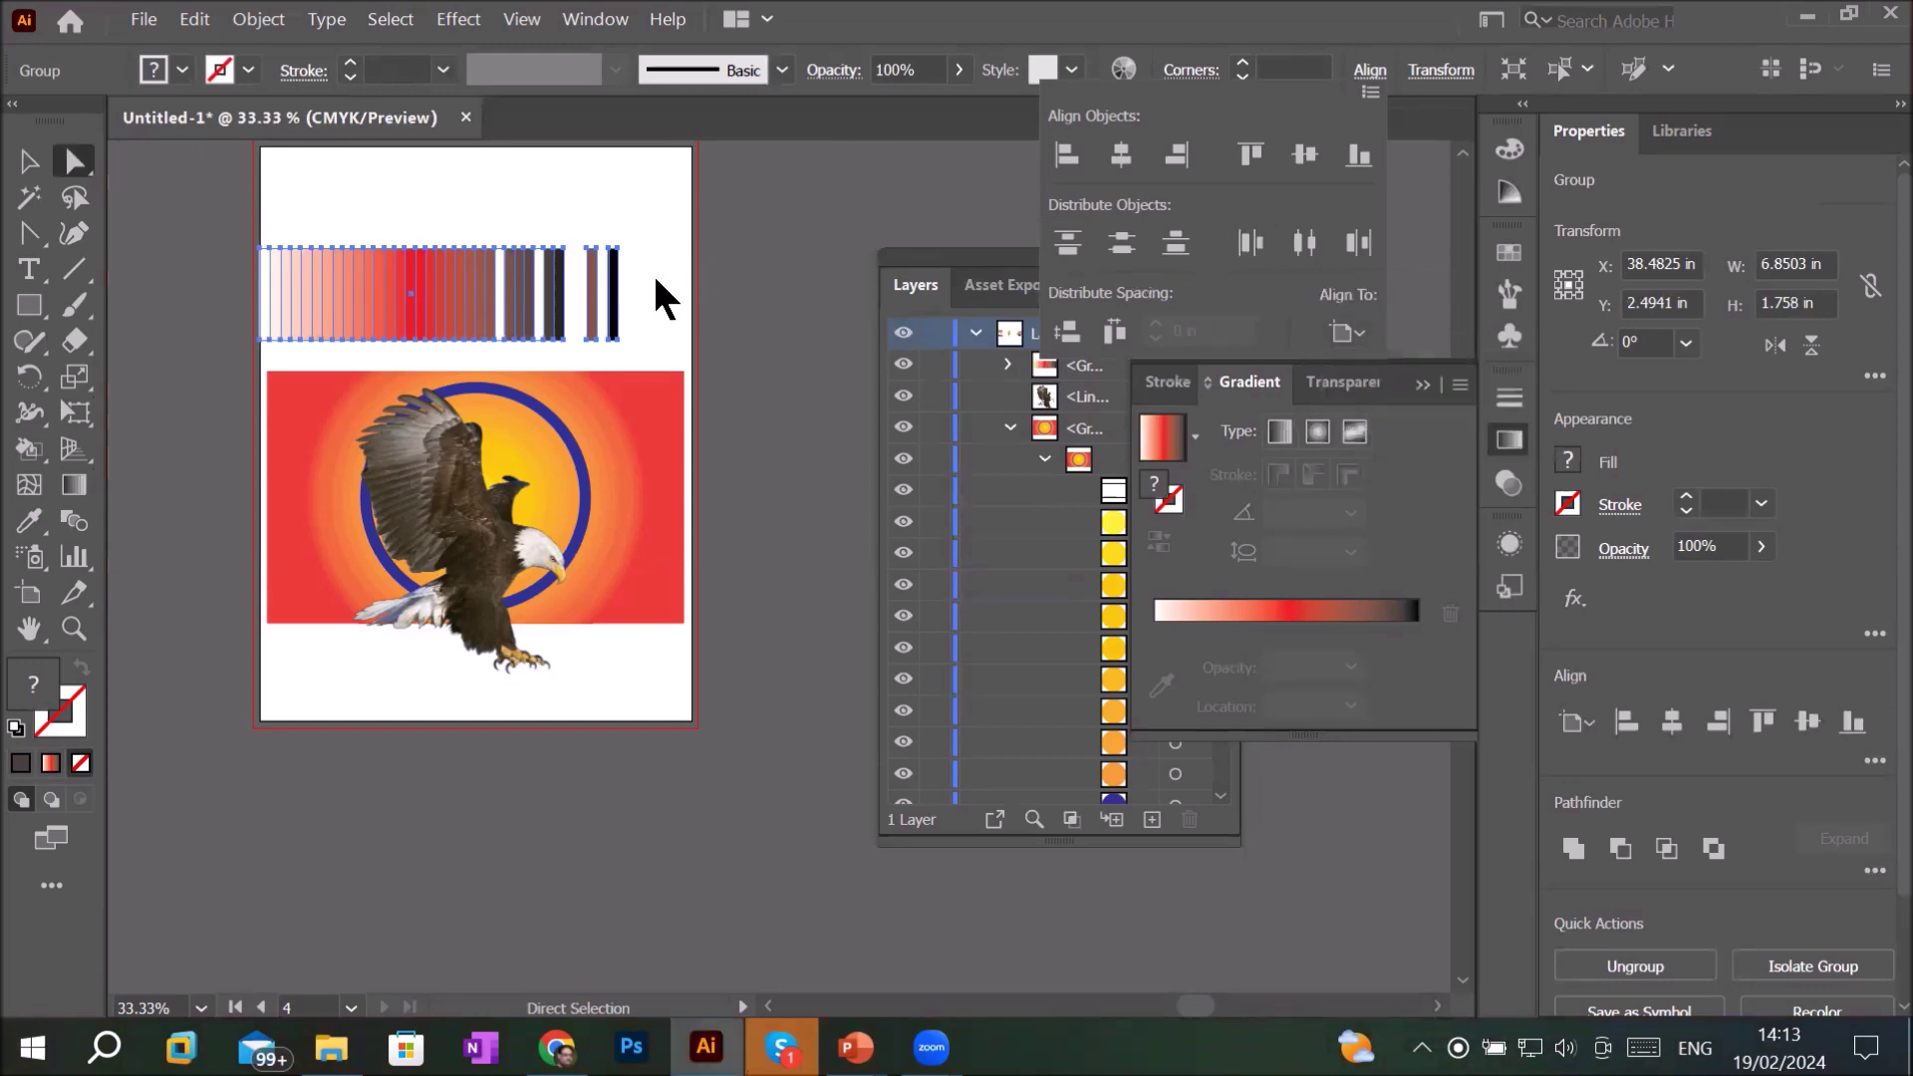
left_click(620, 193)
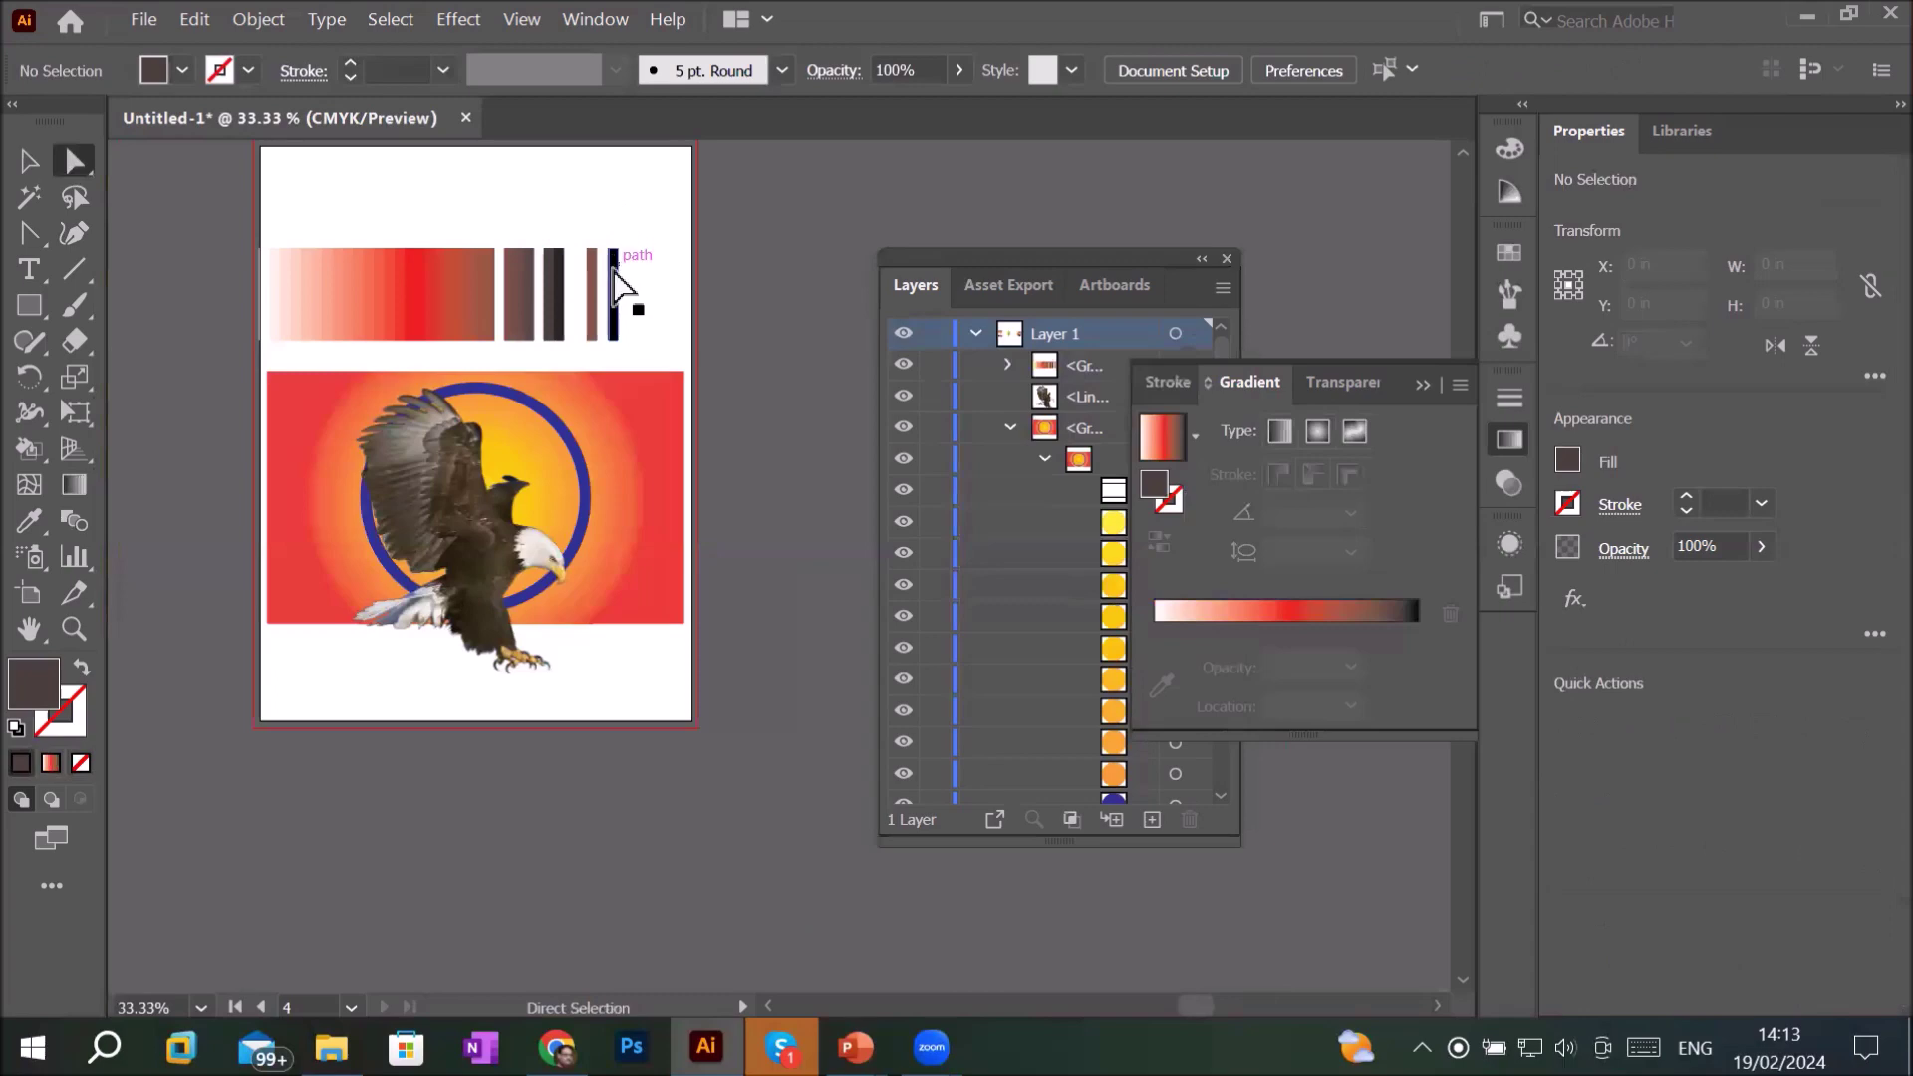
- Undo a stretch of the black bar and move the gradient group 0.88 in right
left_click_drag(613, 282, 683, 286)
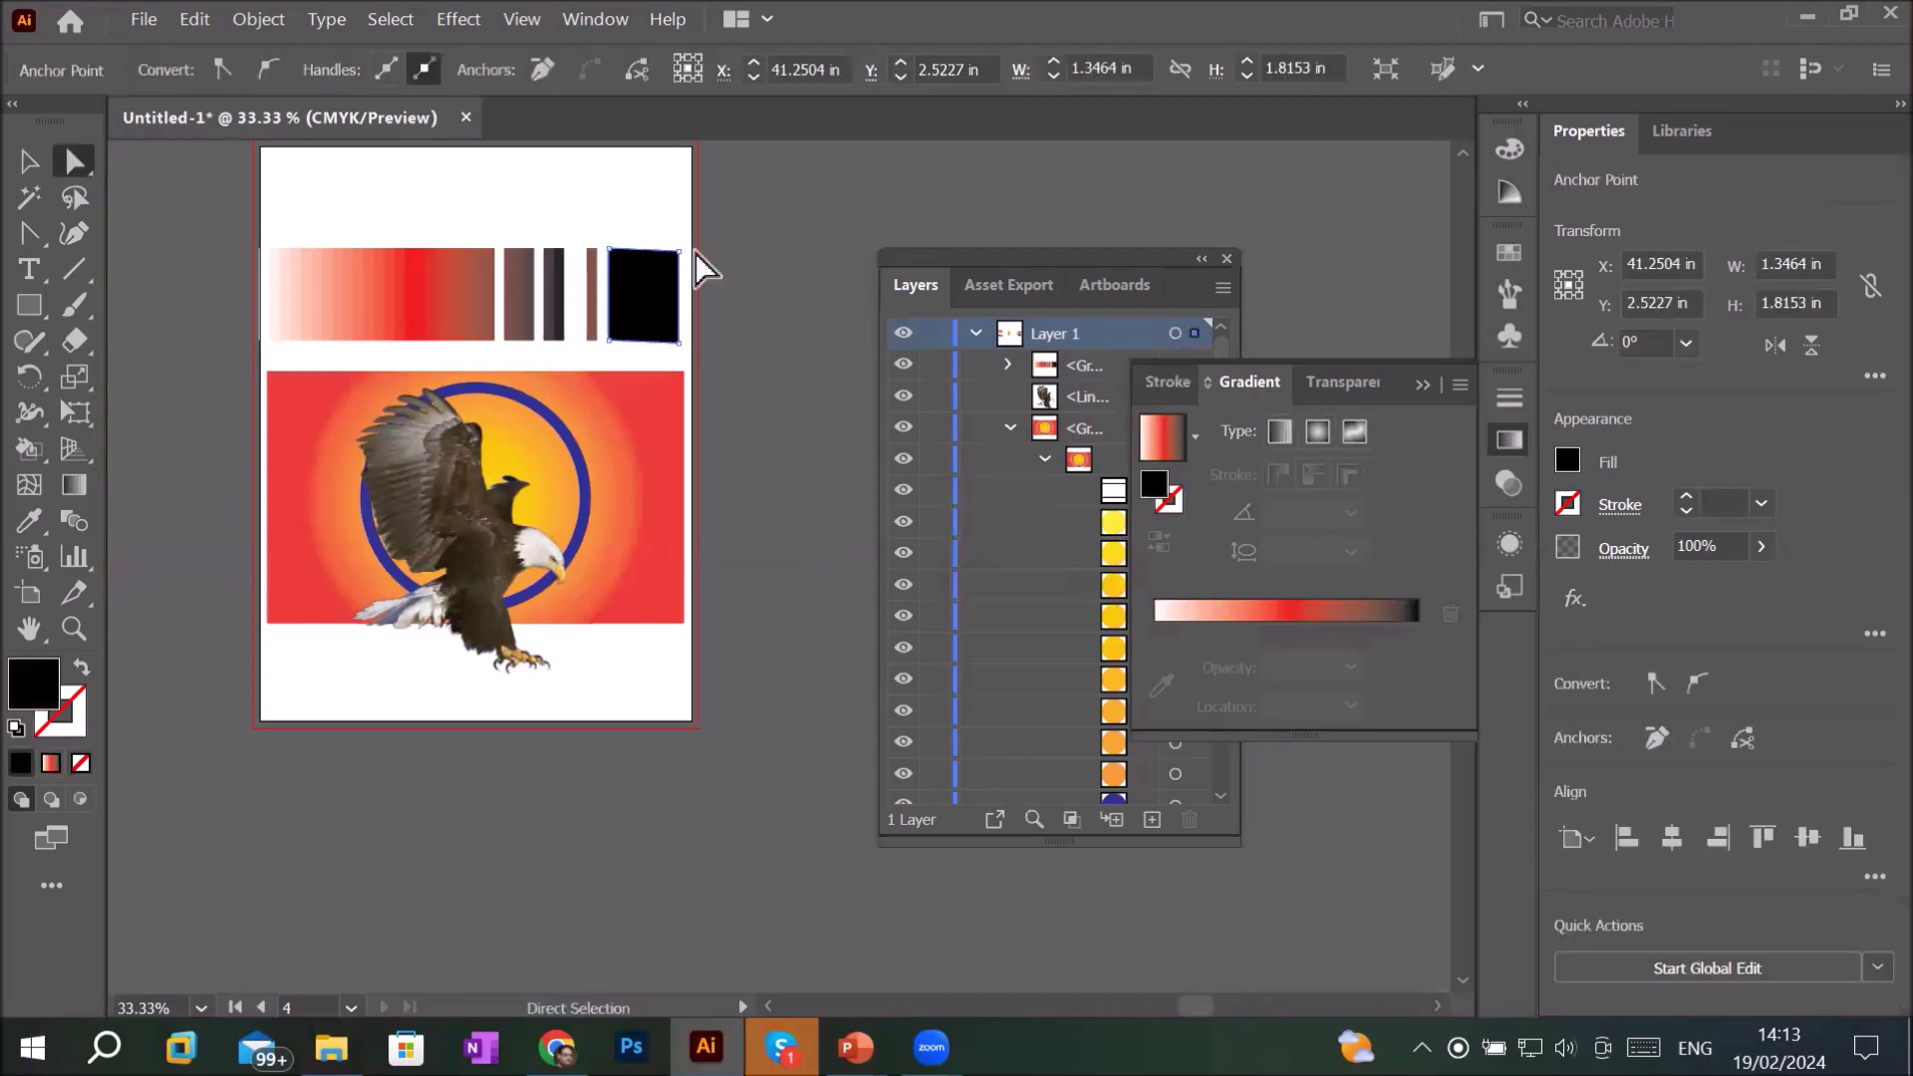
key("ctrl+z")
left_click(653, 214)
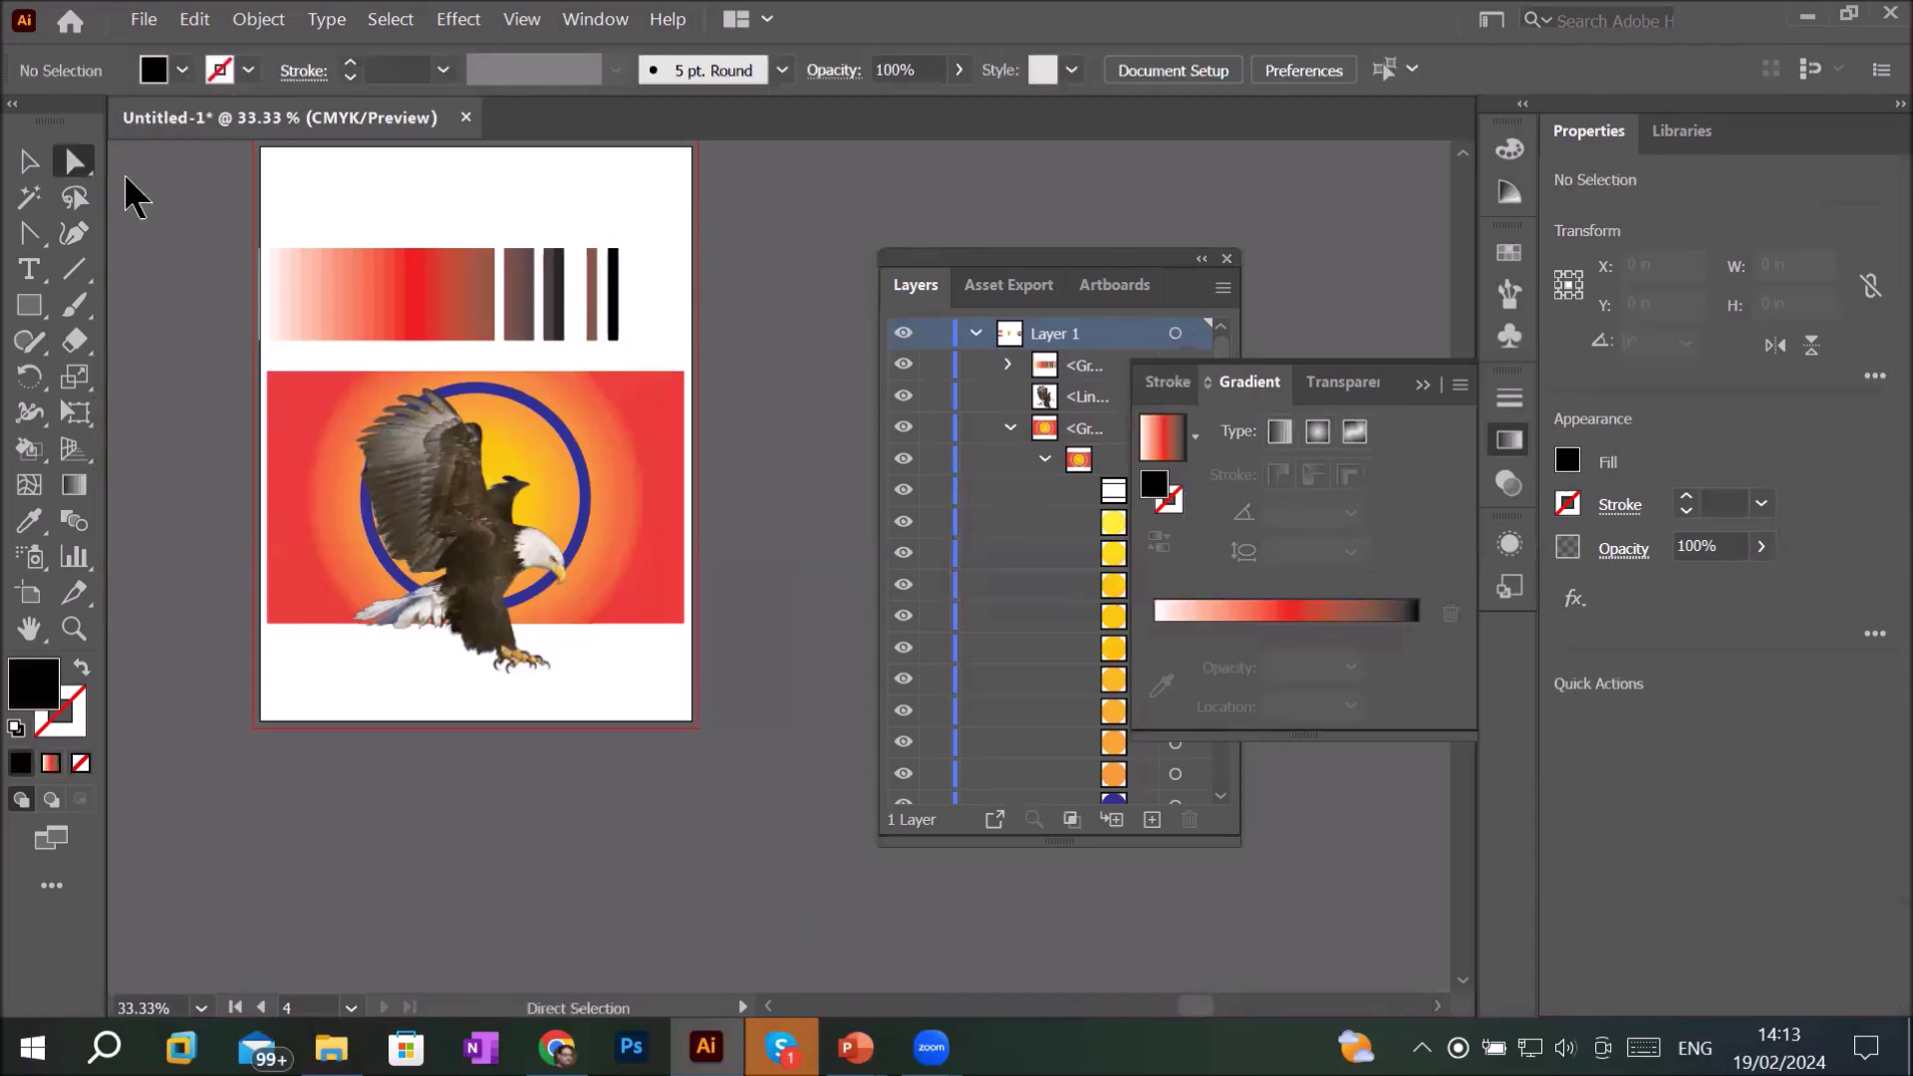
left_click(28, 160)
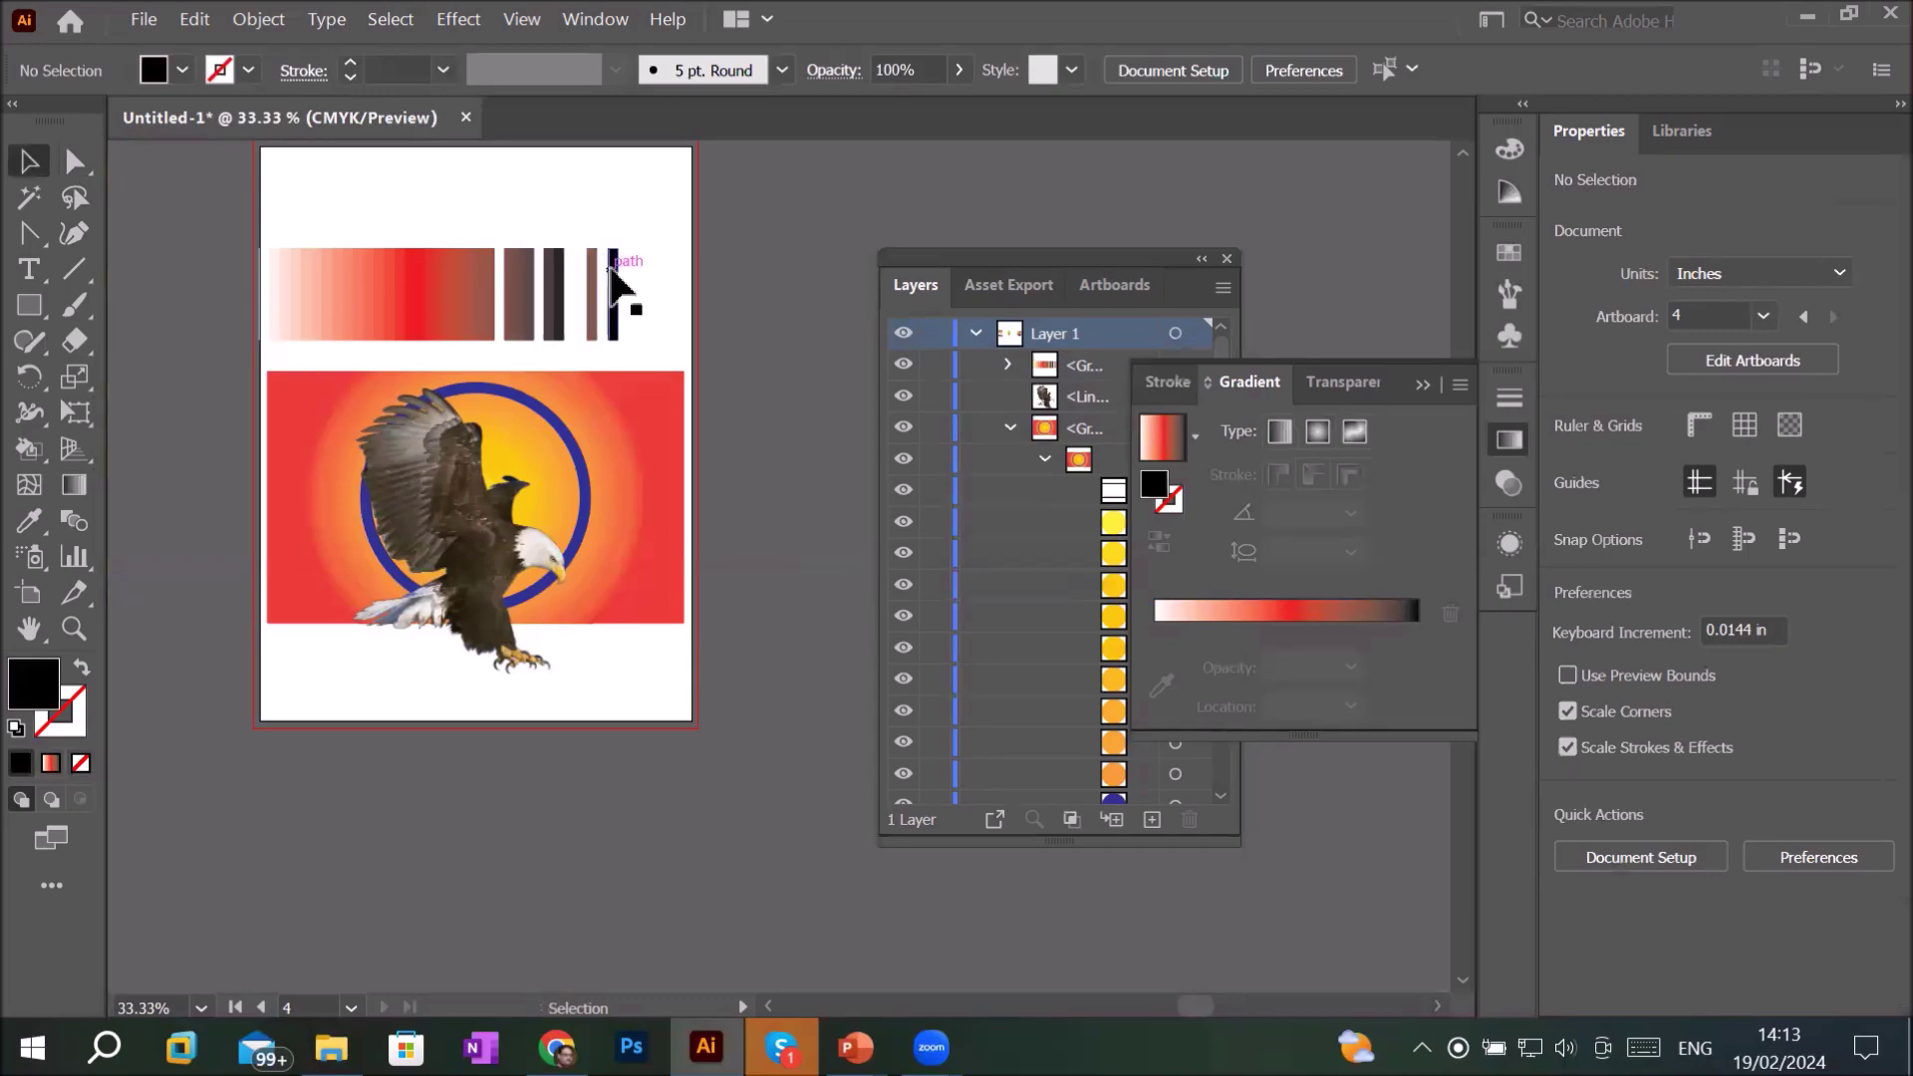
left_click_drag(611, 284, 658, 287)
left_click(598, 200)
- Reselect the gradient group and enter isolation mode to edit its strips
left_click(573, 274)
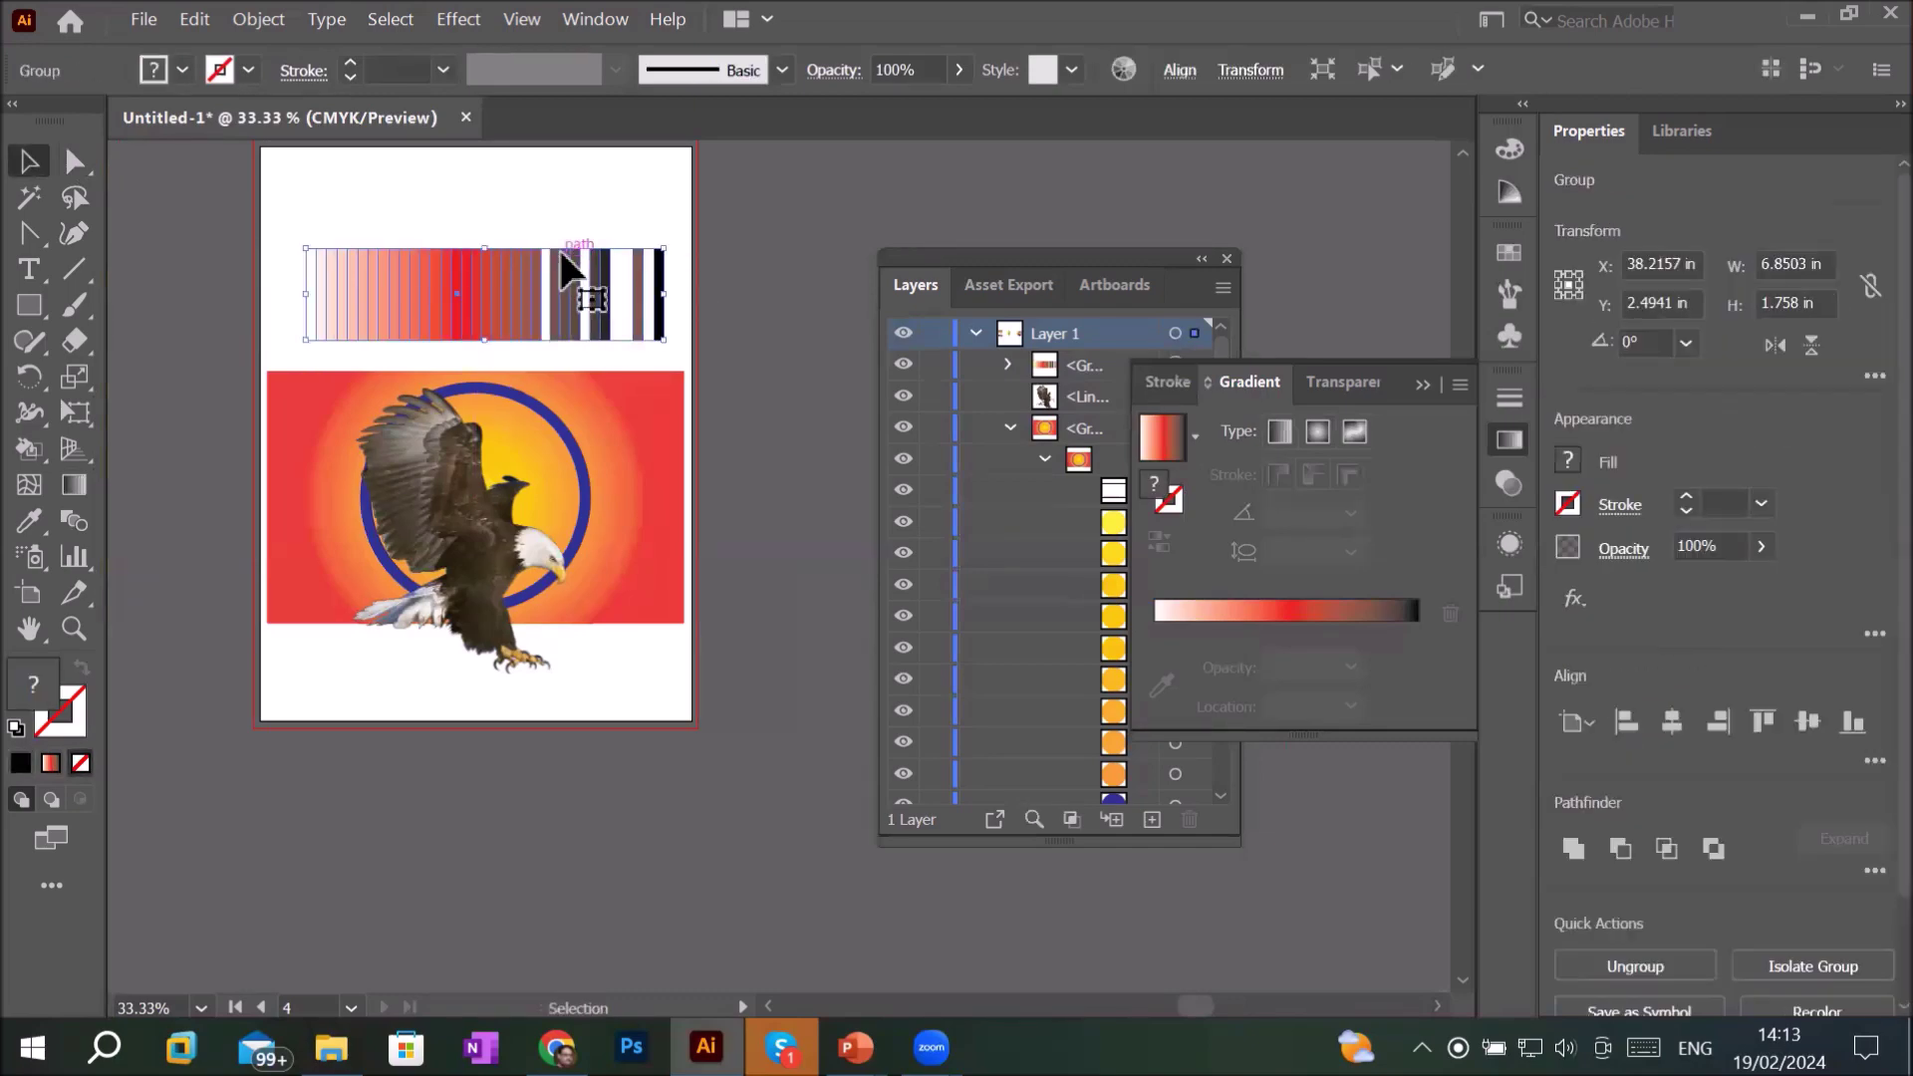
right_click(560, 251)
left_click(523, 278)
left_click(256, 19)
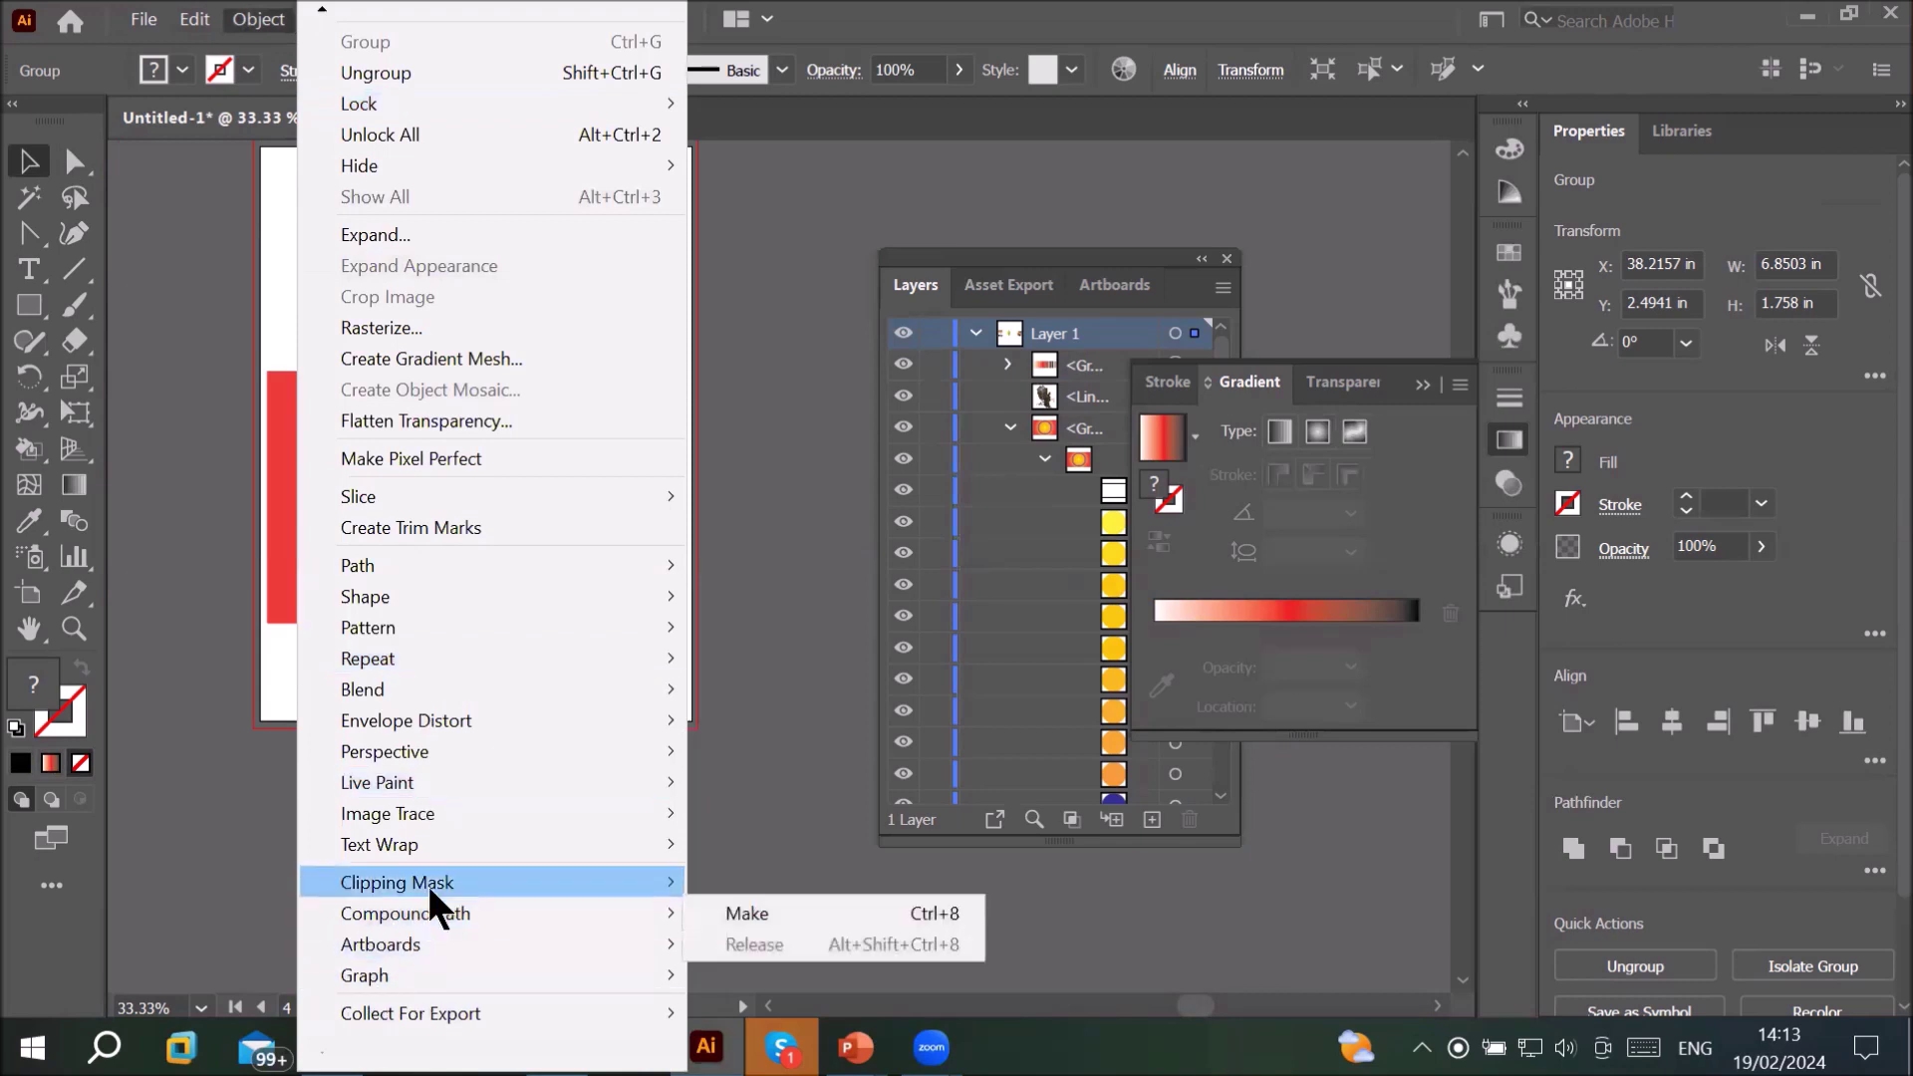
mouse_move(396, 882)
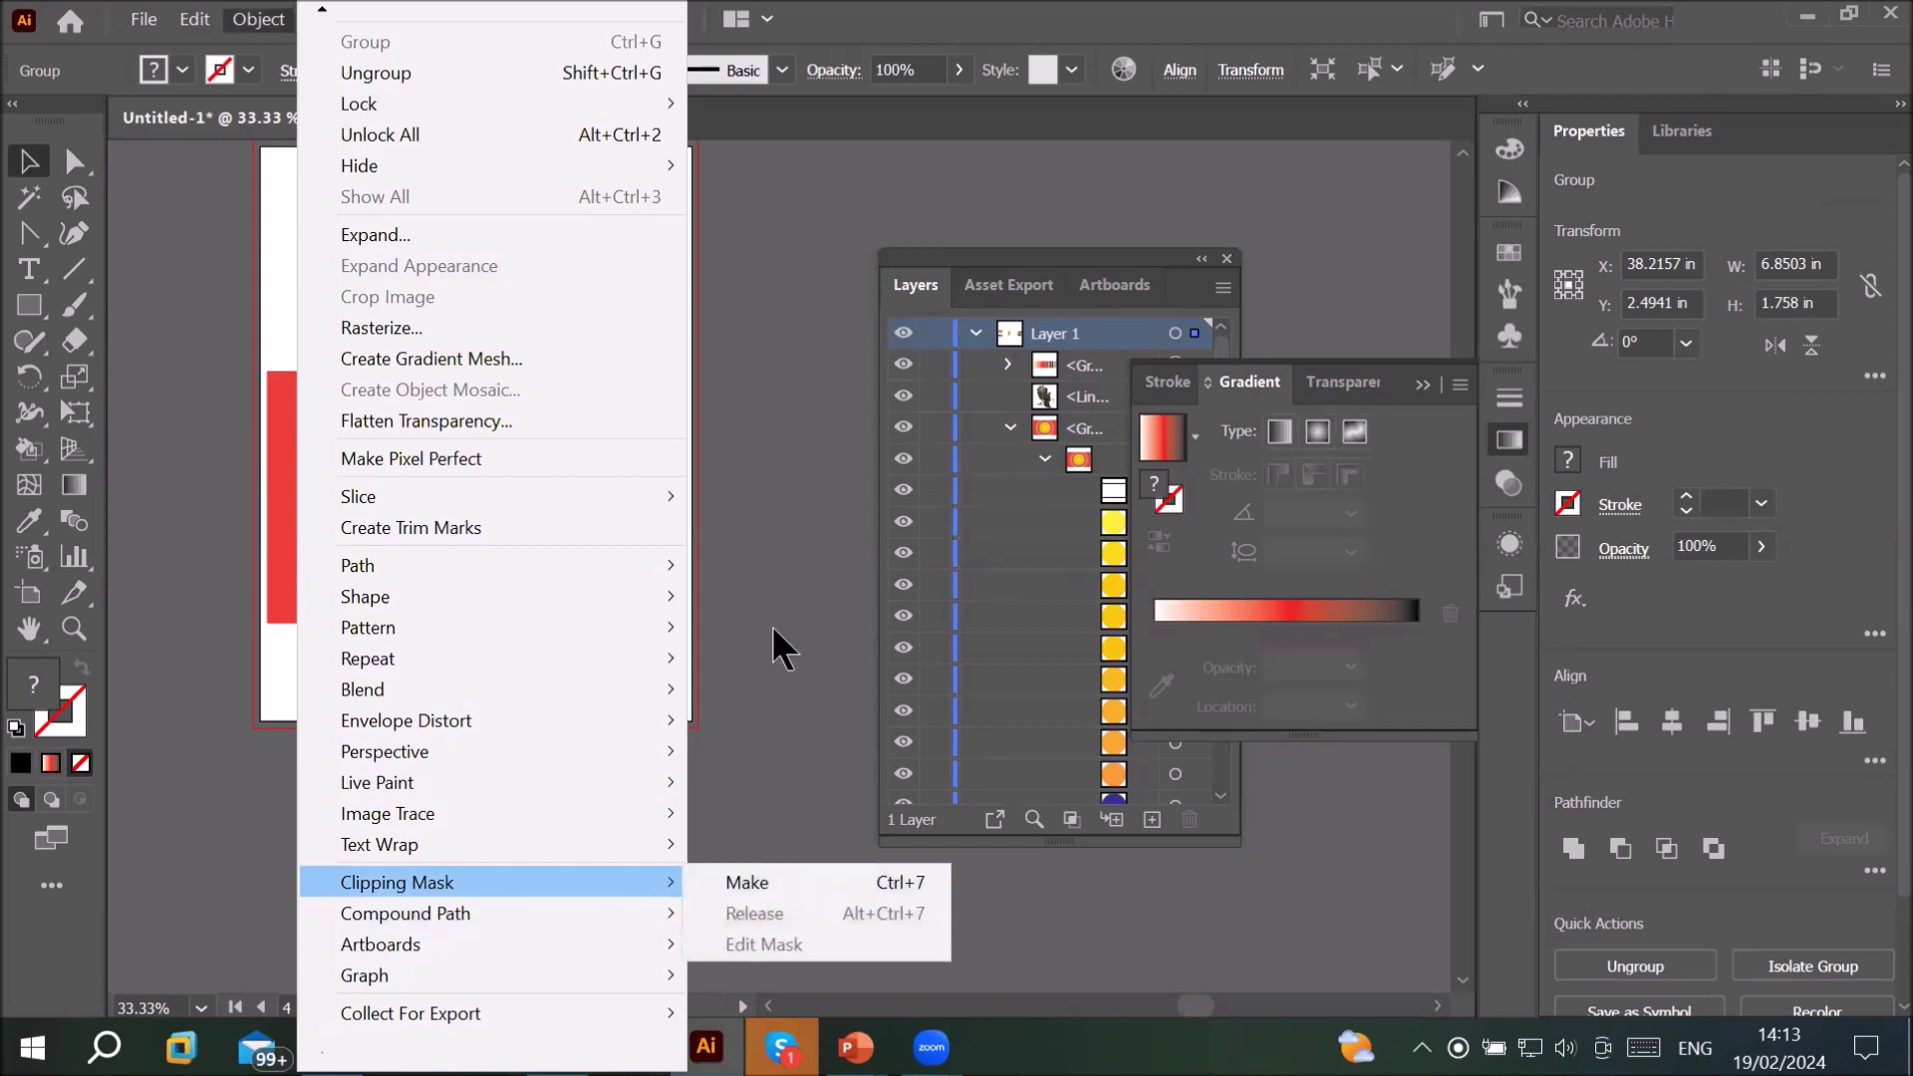
left_click(797, 628)
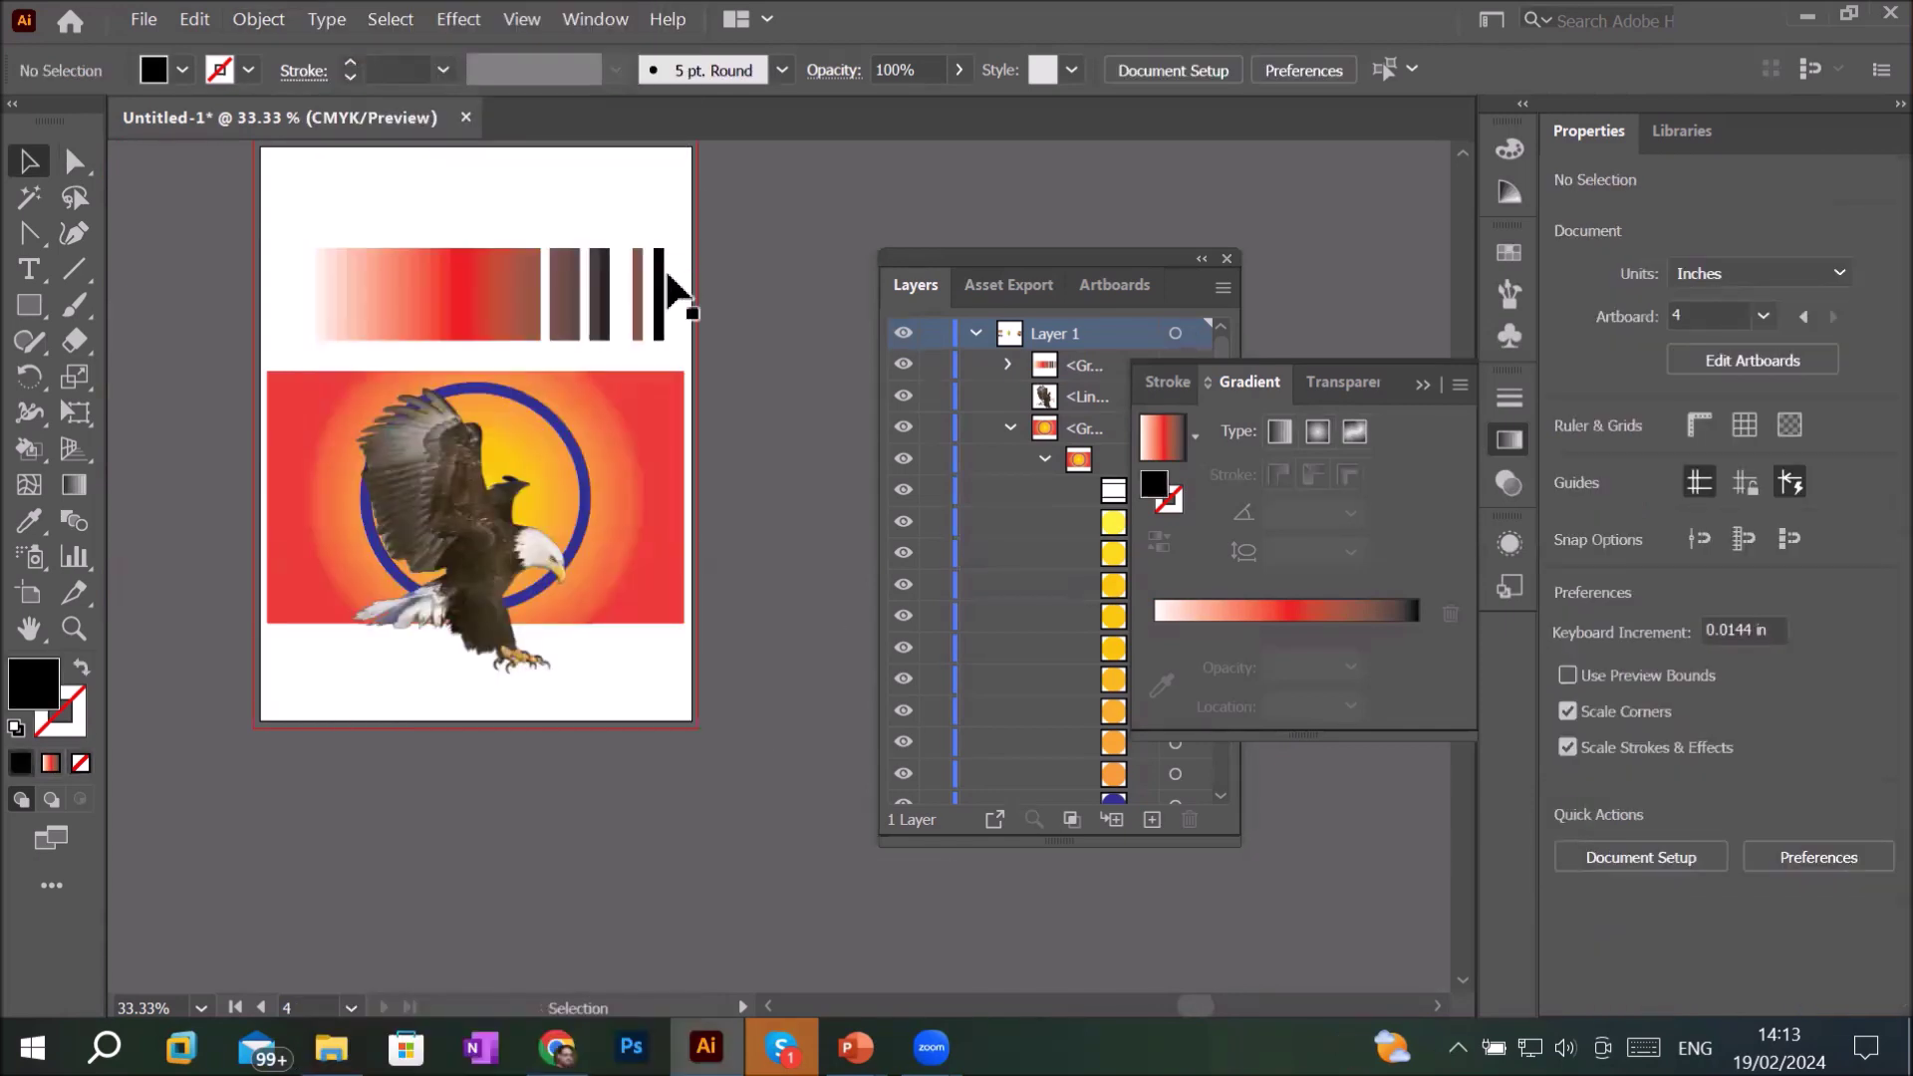
left_click(660, 291)
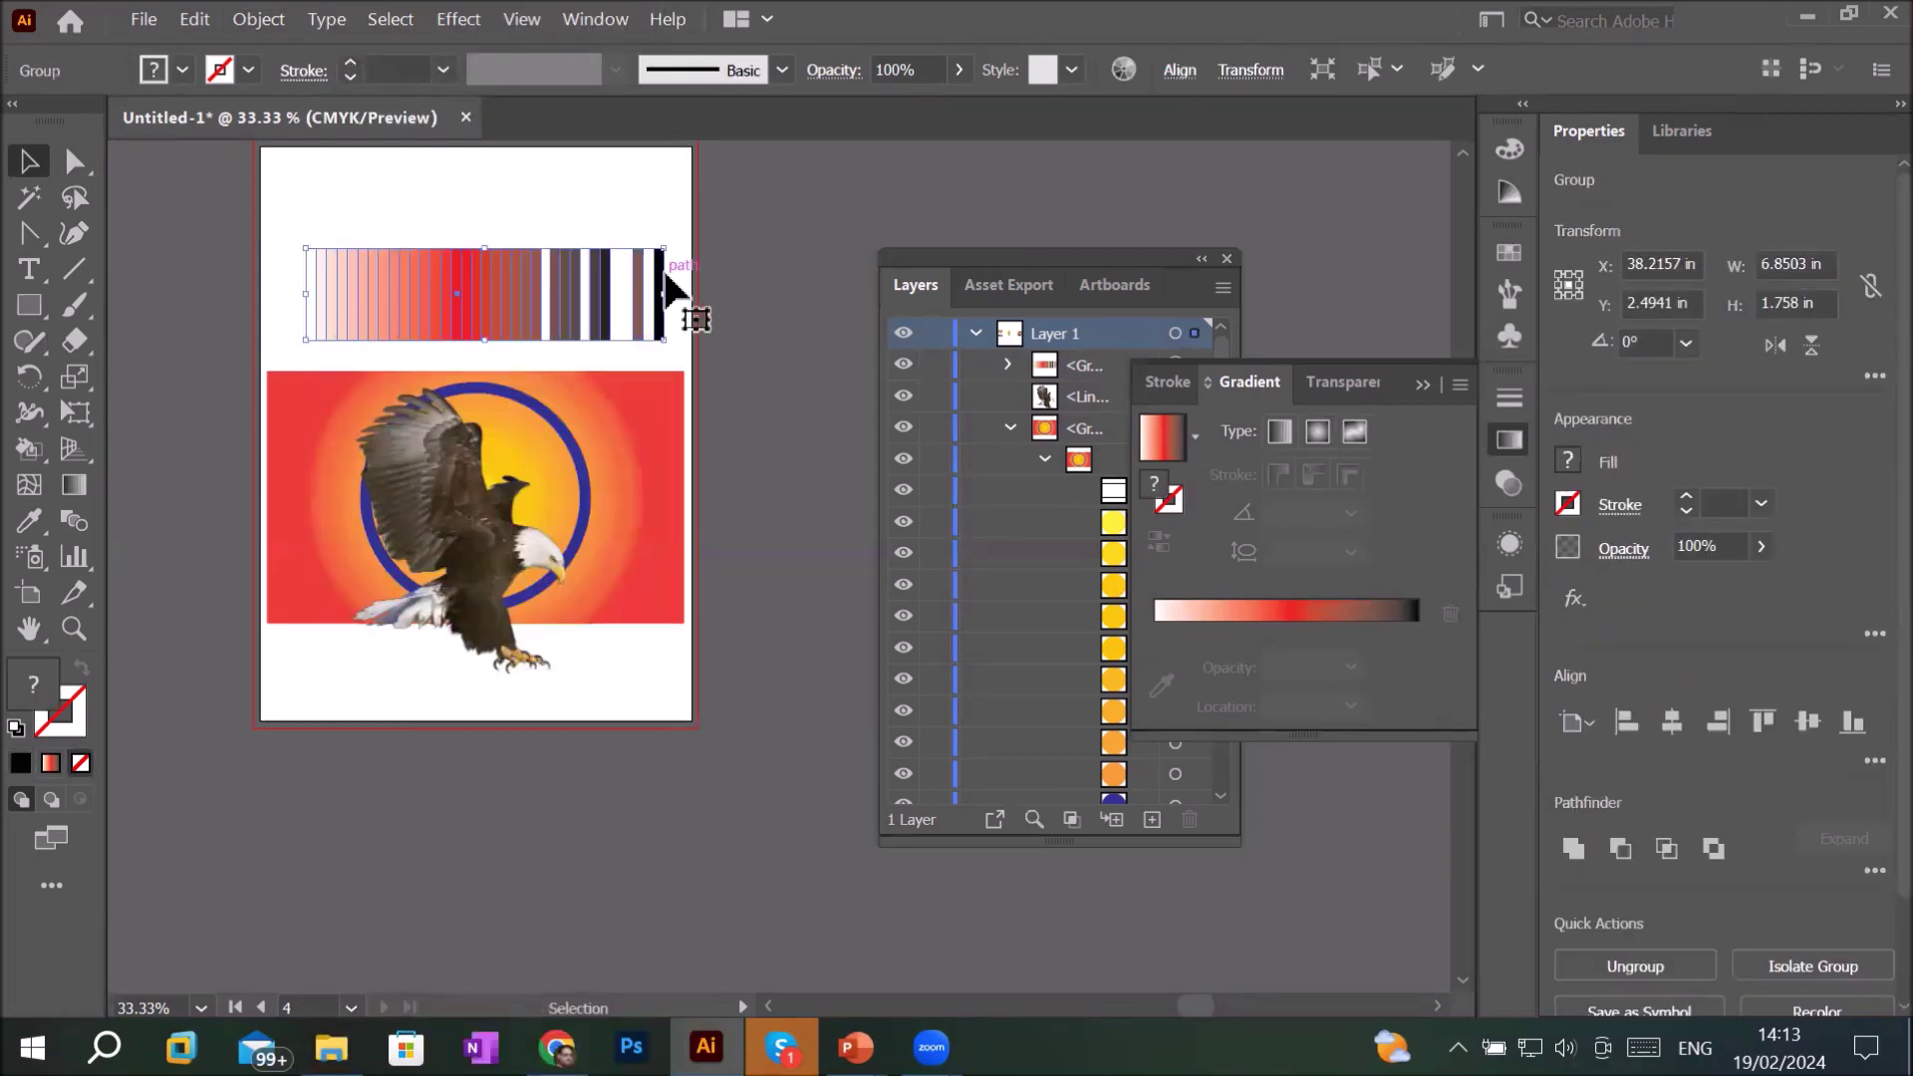
double_click(659, 291)
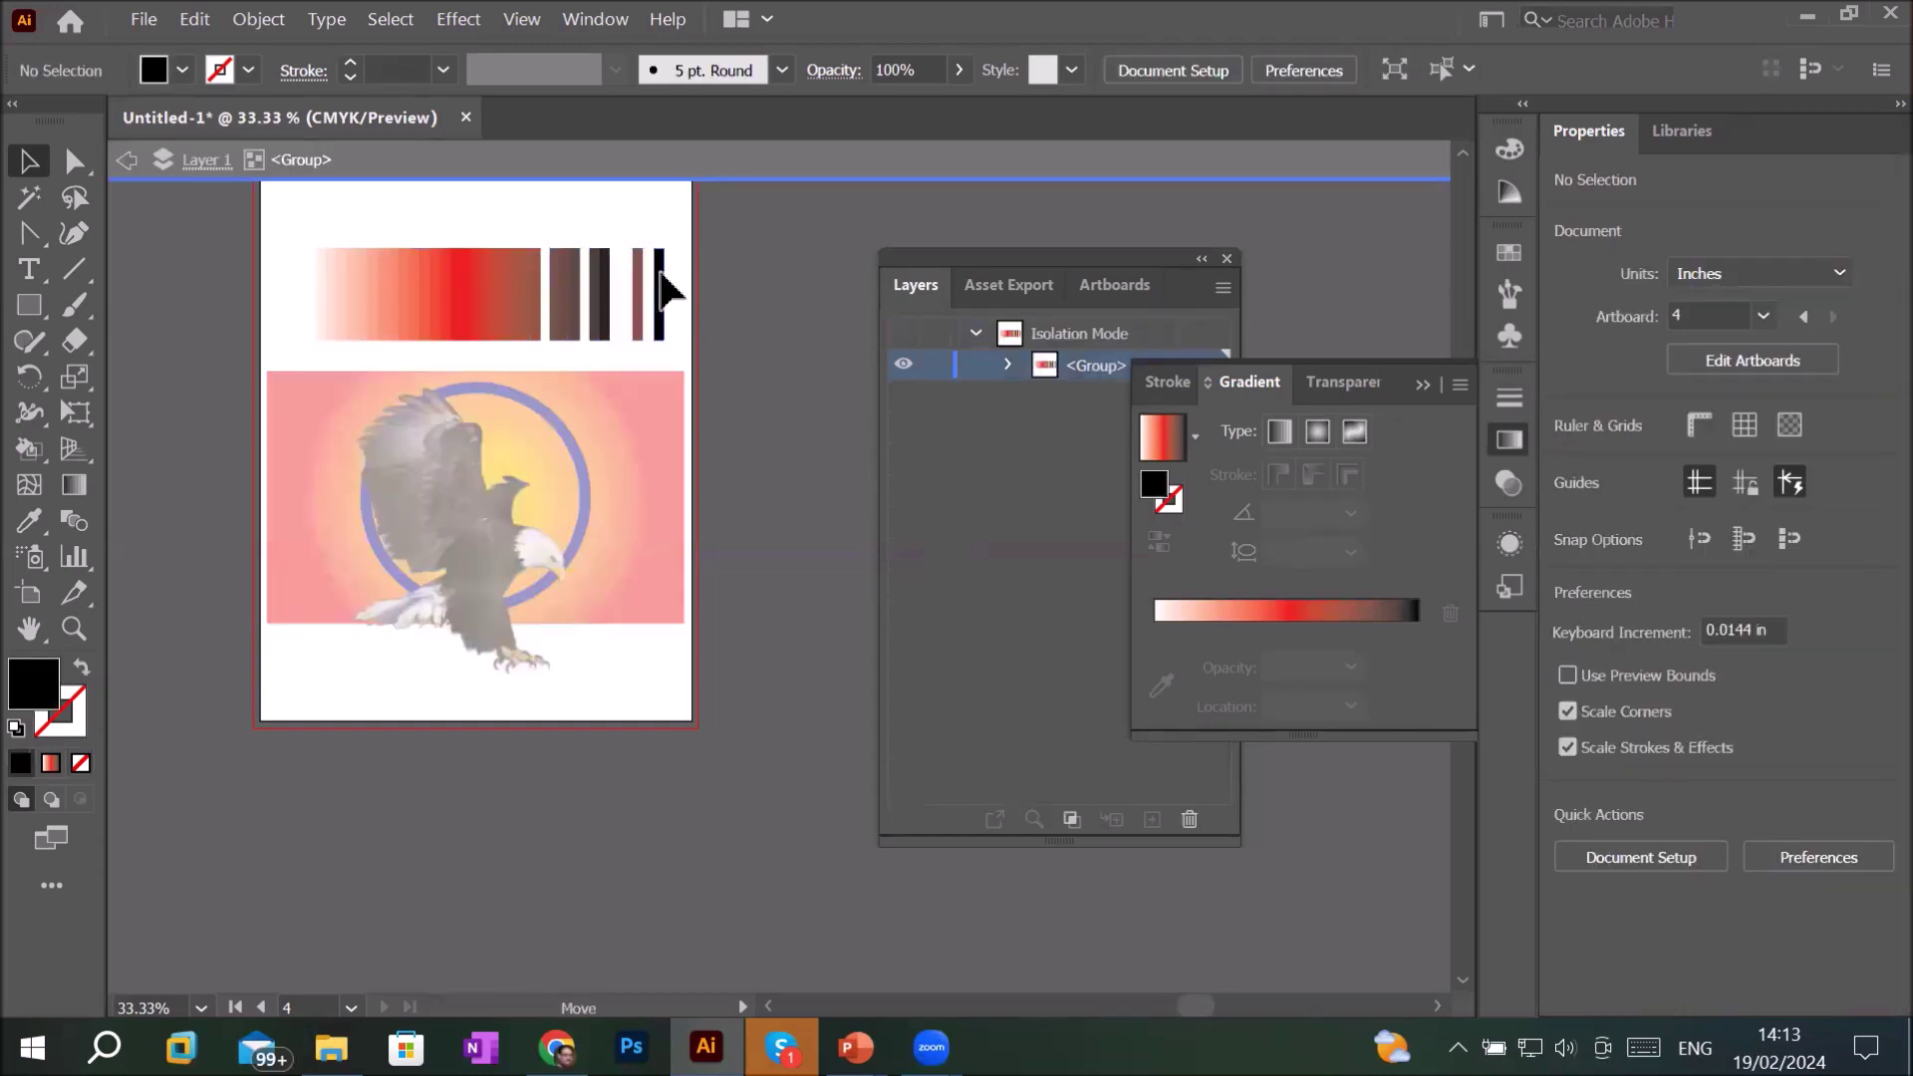
- Move the black stripe to the artboard's right edge, then exit isolation mode
left_click_drag(660, 277, 677, 279)
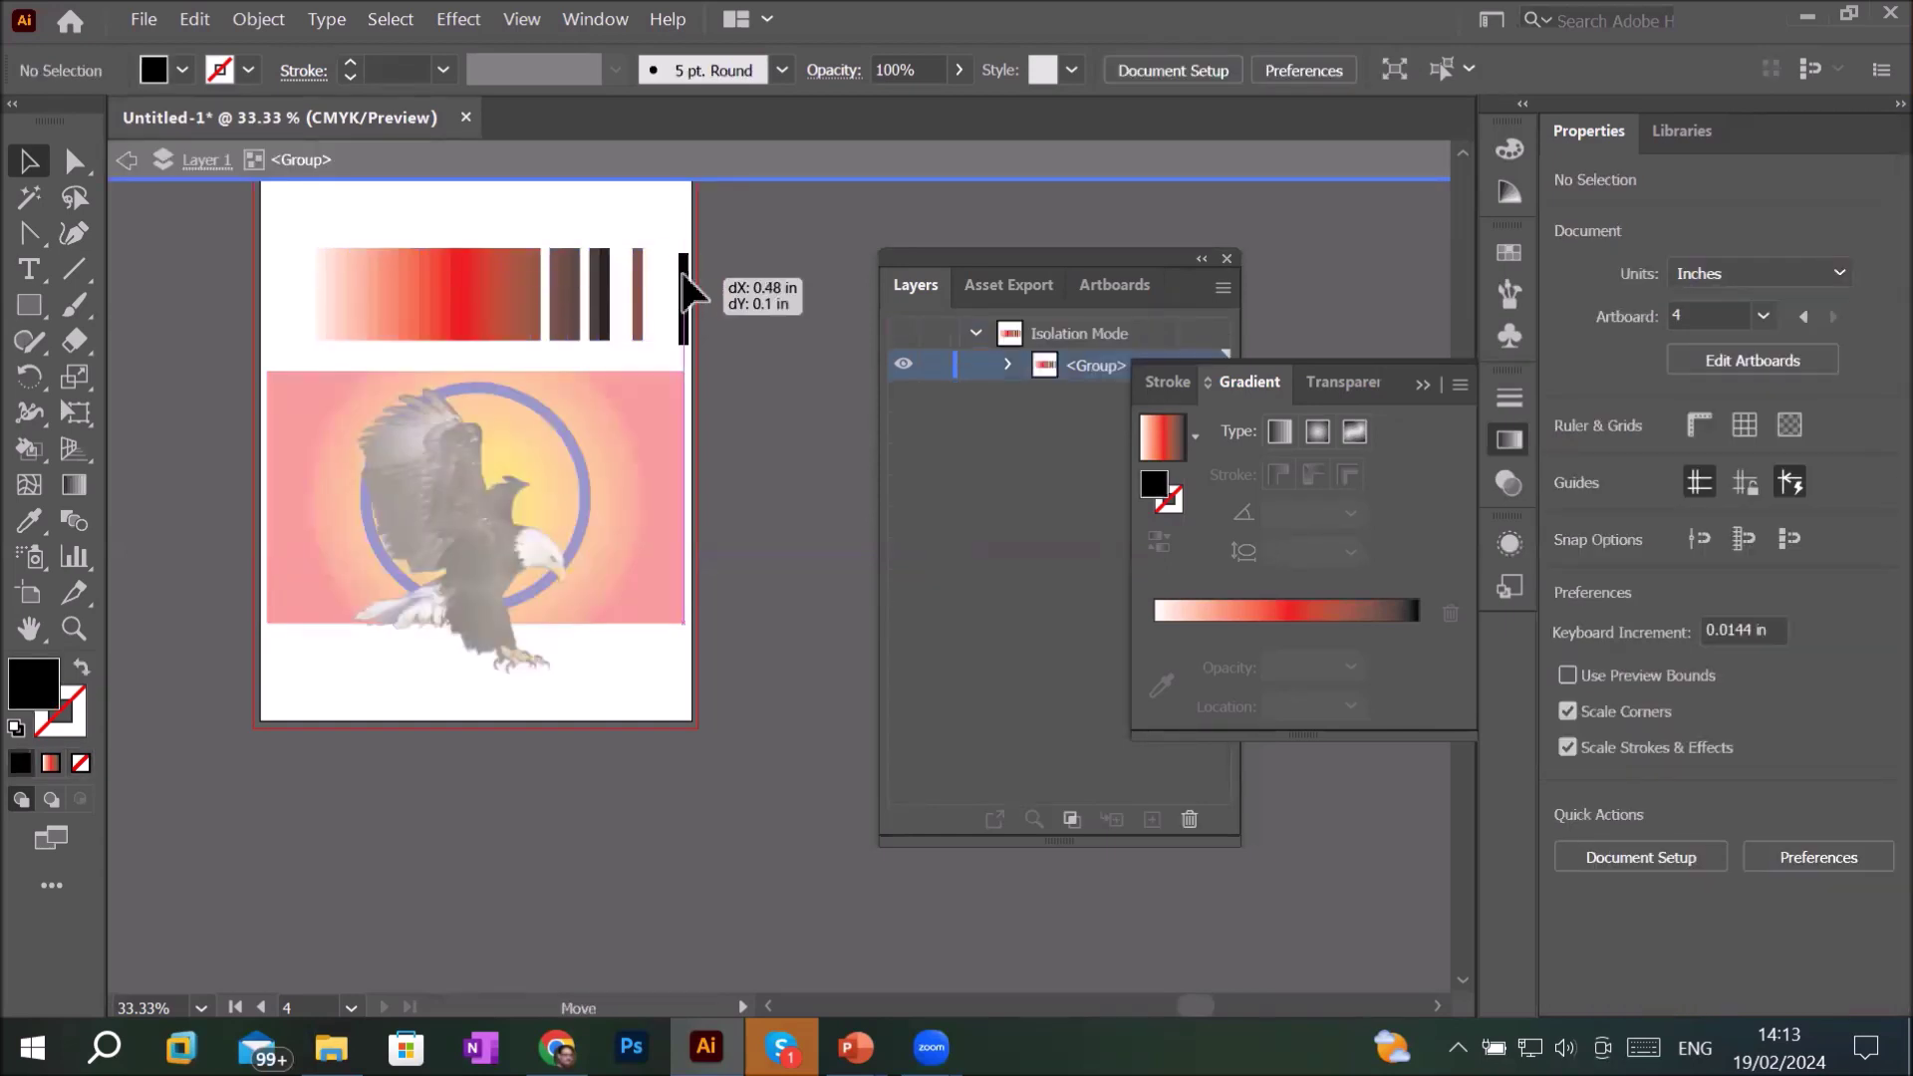
left_click_drag(684, 294, 687, 289)
left_click(728, 299)
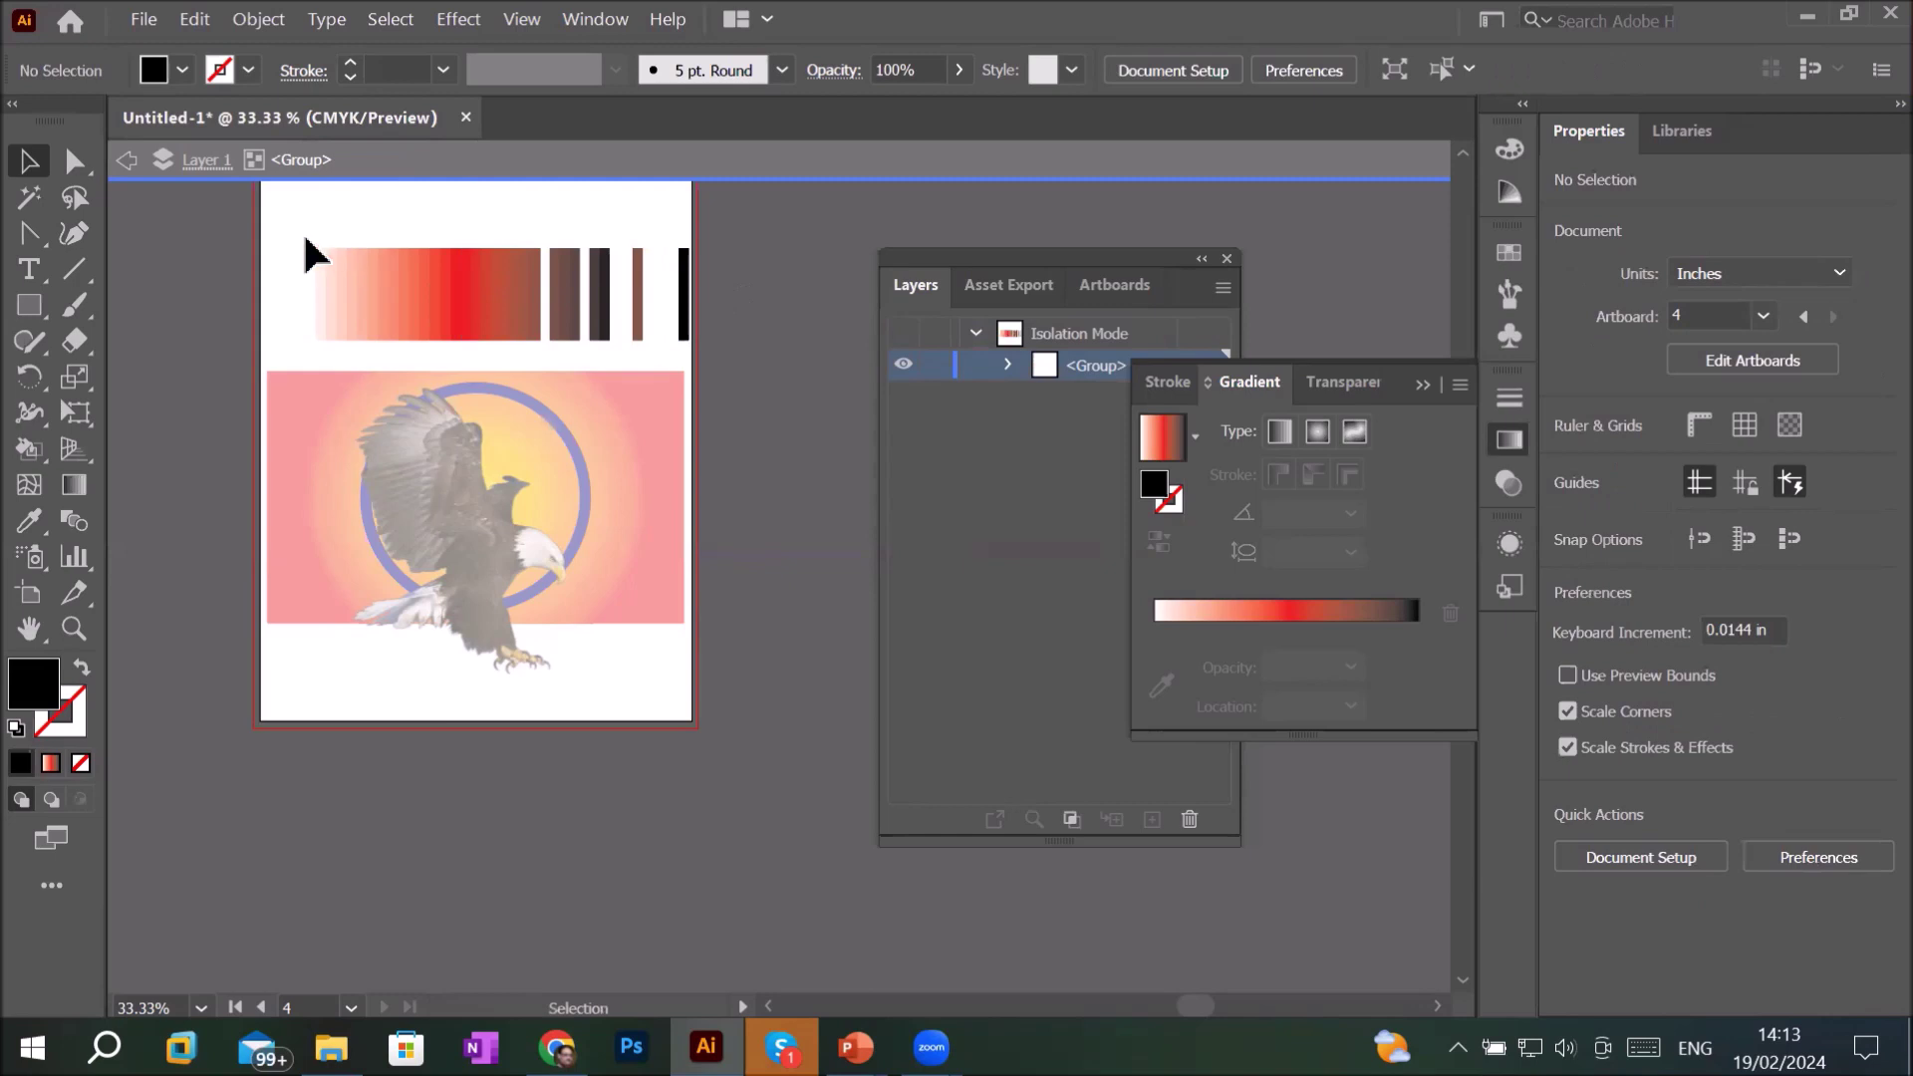
left_click(127, 160)
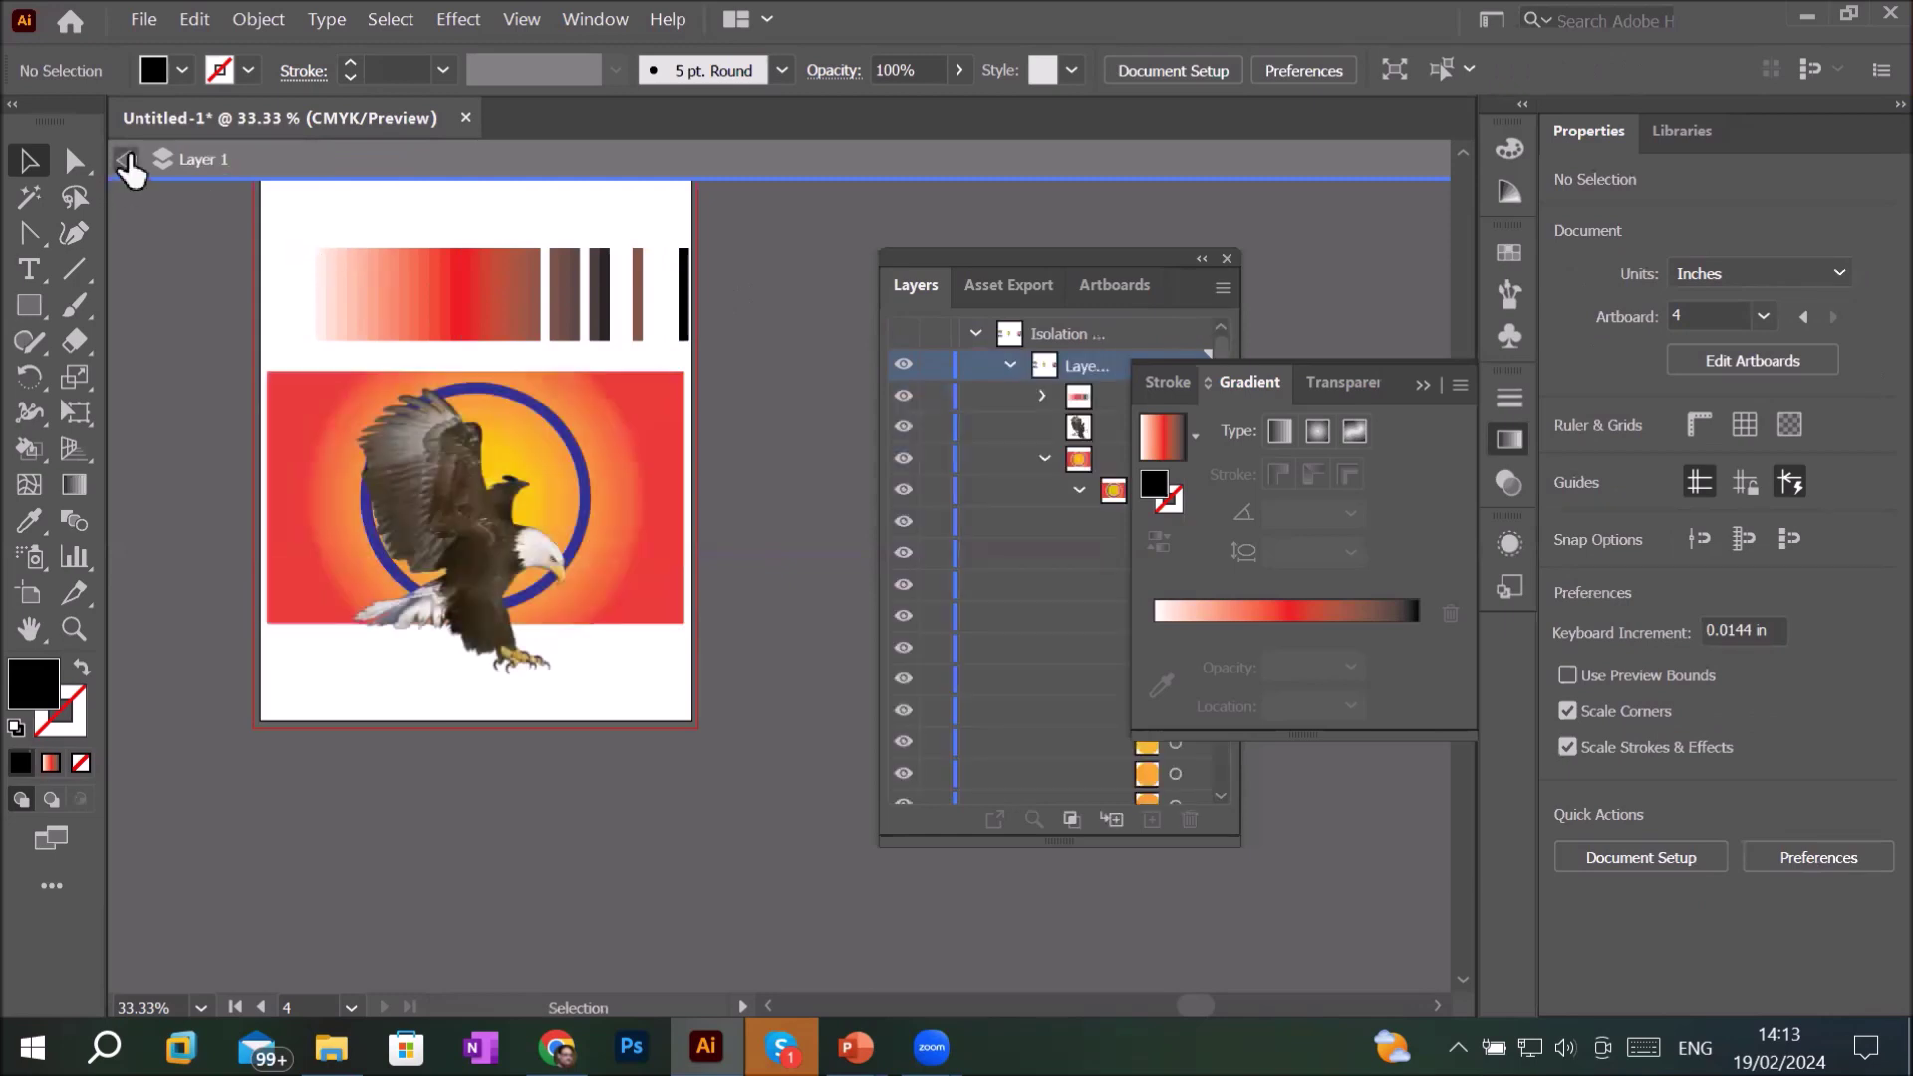
left_click(126, 159)
- Re-enter the group, move the lightest strip 0.63 in left to the artboard edge, and select all strips
left_click_drag(273, 226, 716, 351)
left_click(385, 195)
left_click(310, 256)
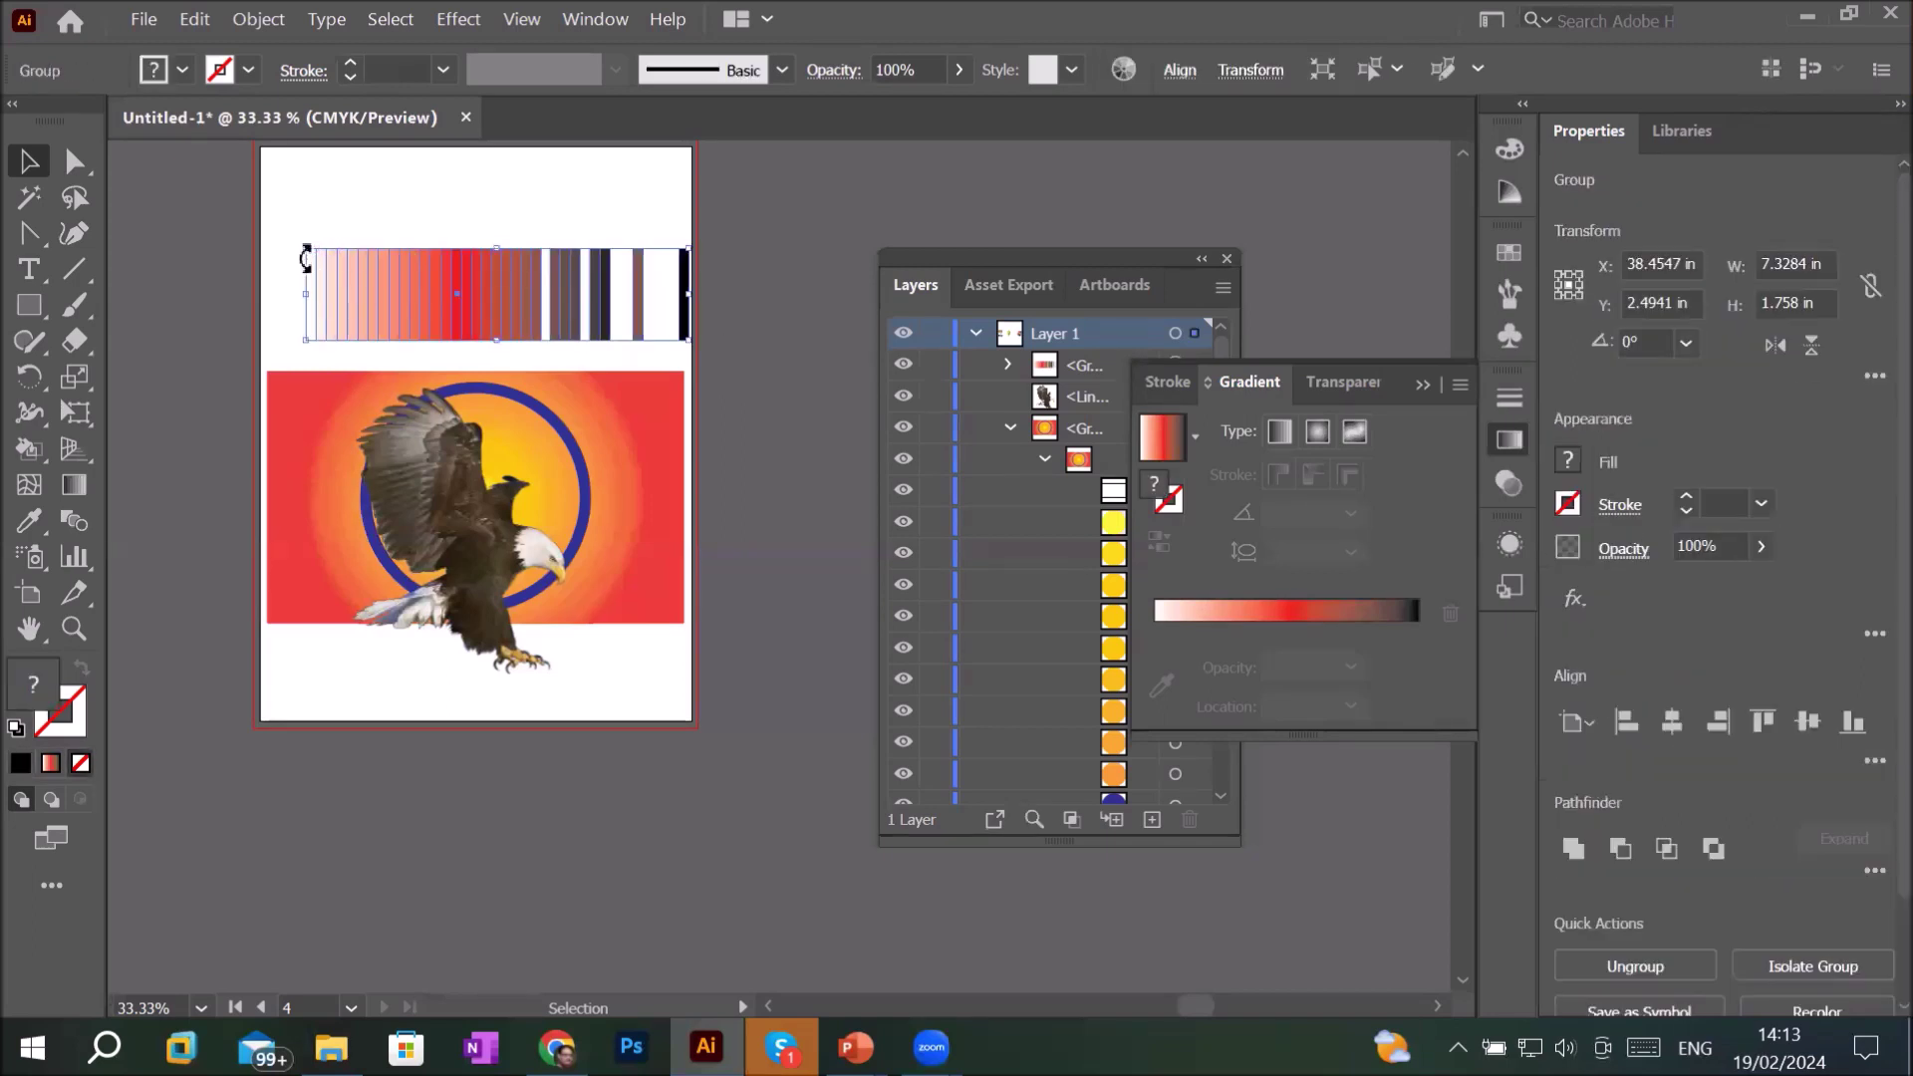
double_click(312, 256)
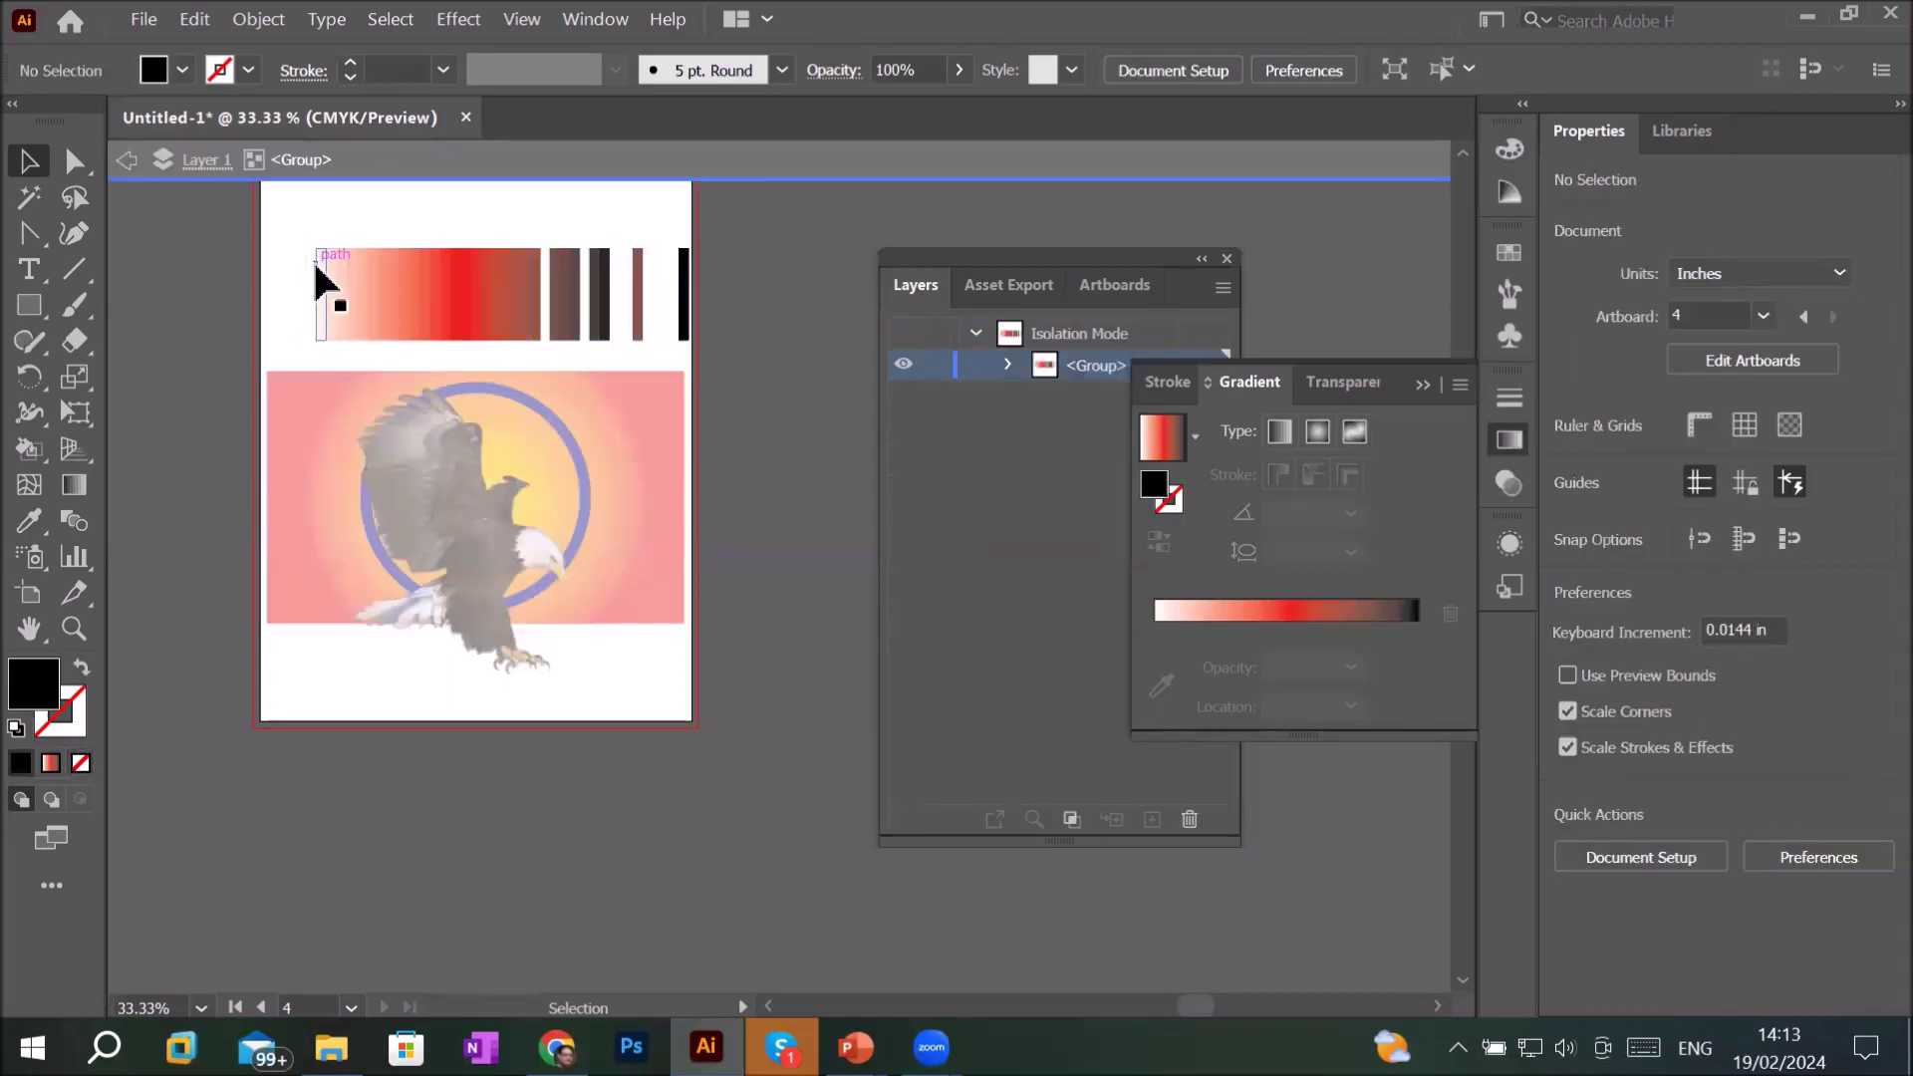
left_click_drag(314, 287, 261, 292)
left_click_drag(371, 327, 718, 347)
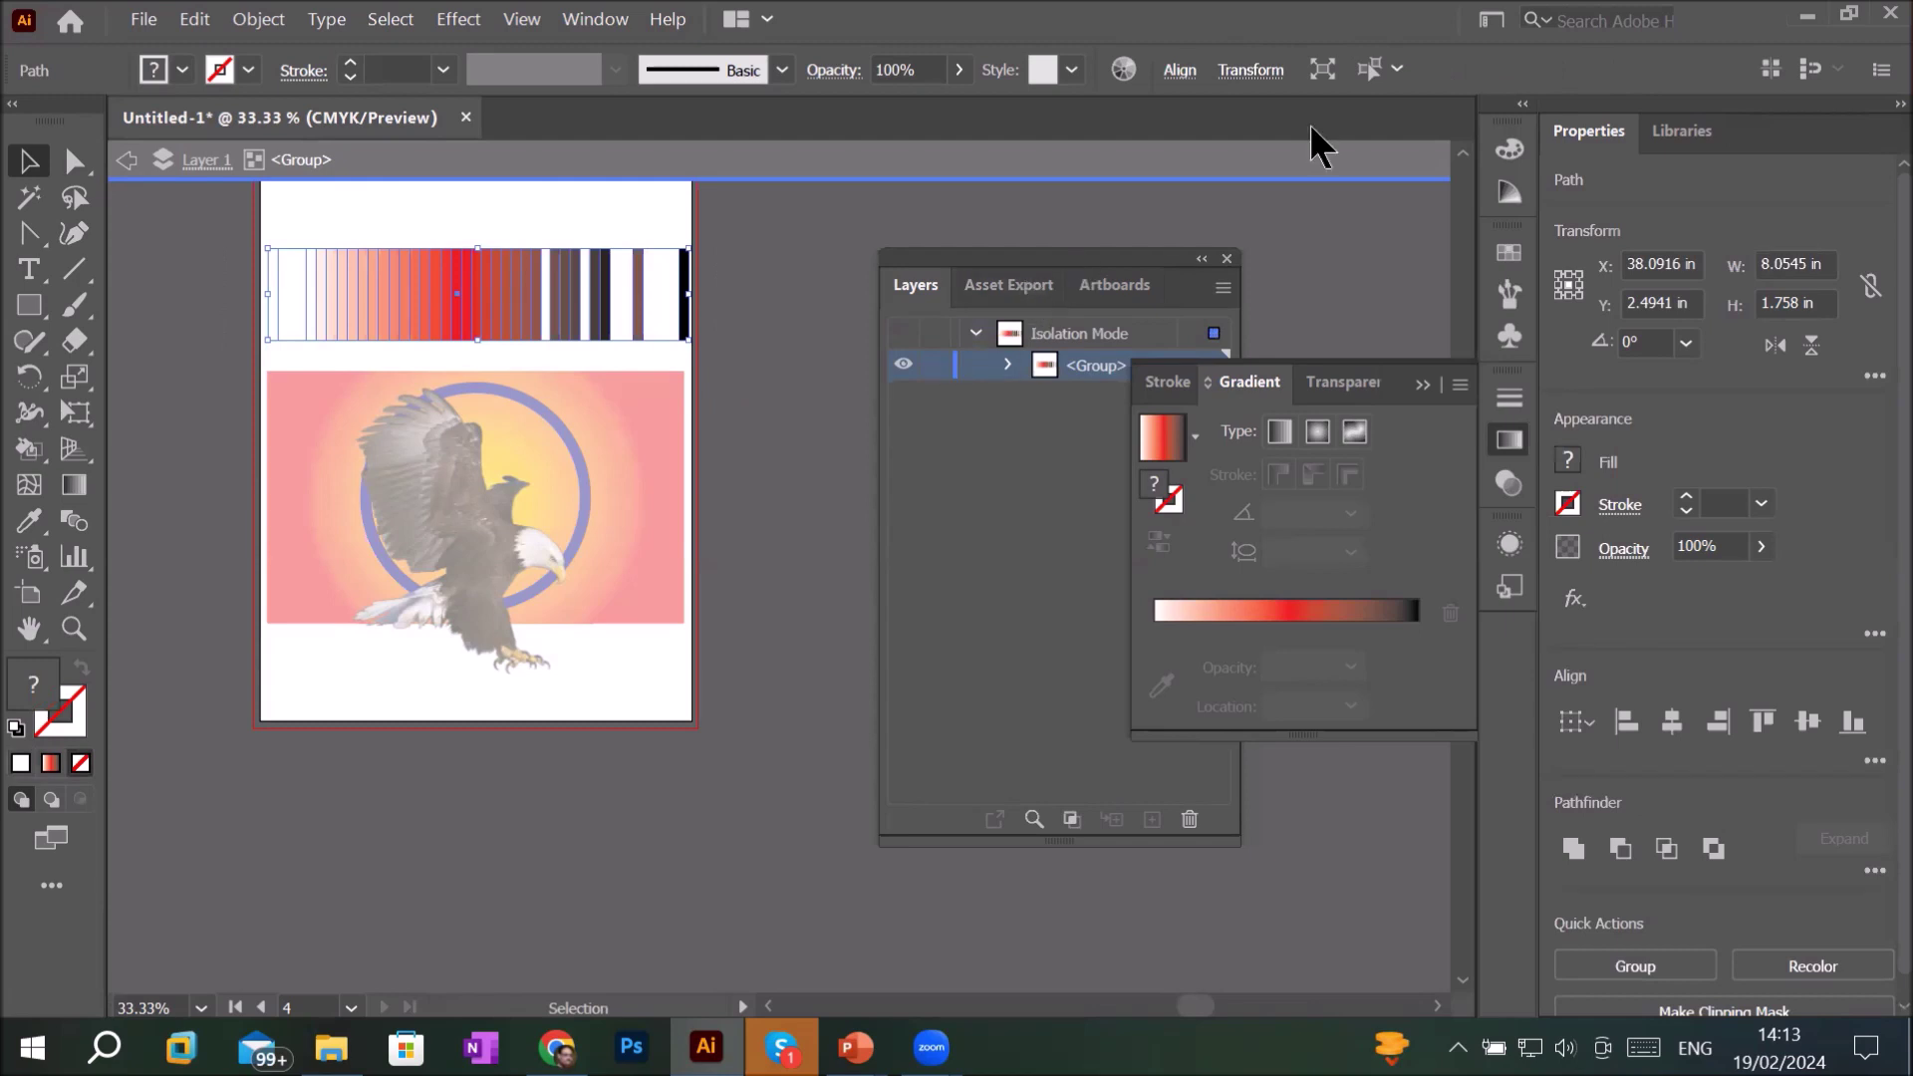
- Space the strips evenly with Horizontal Distribute Left, then deselect
left_click(1186, 72)
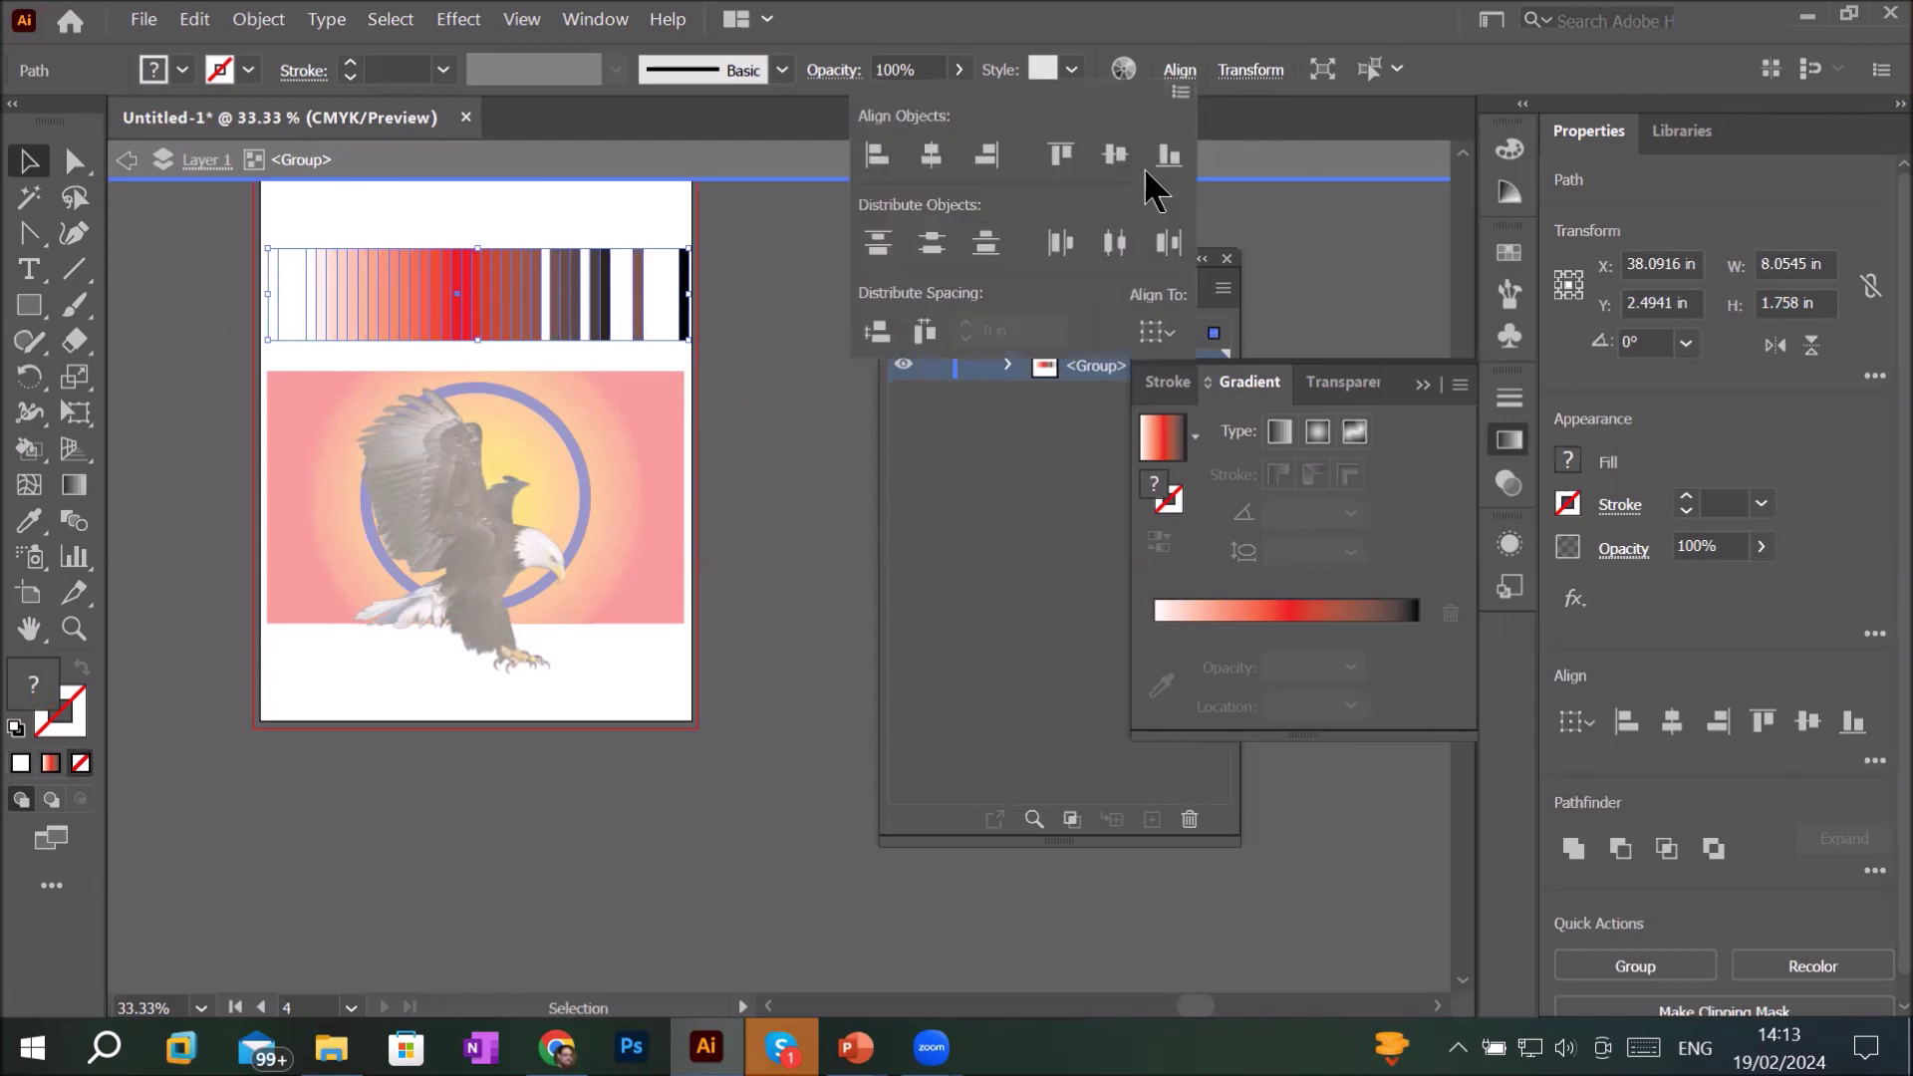
left_click(1059, 242)
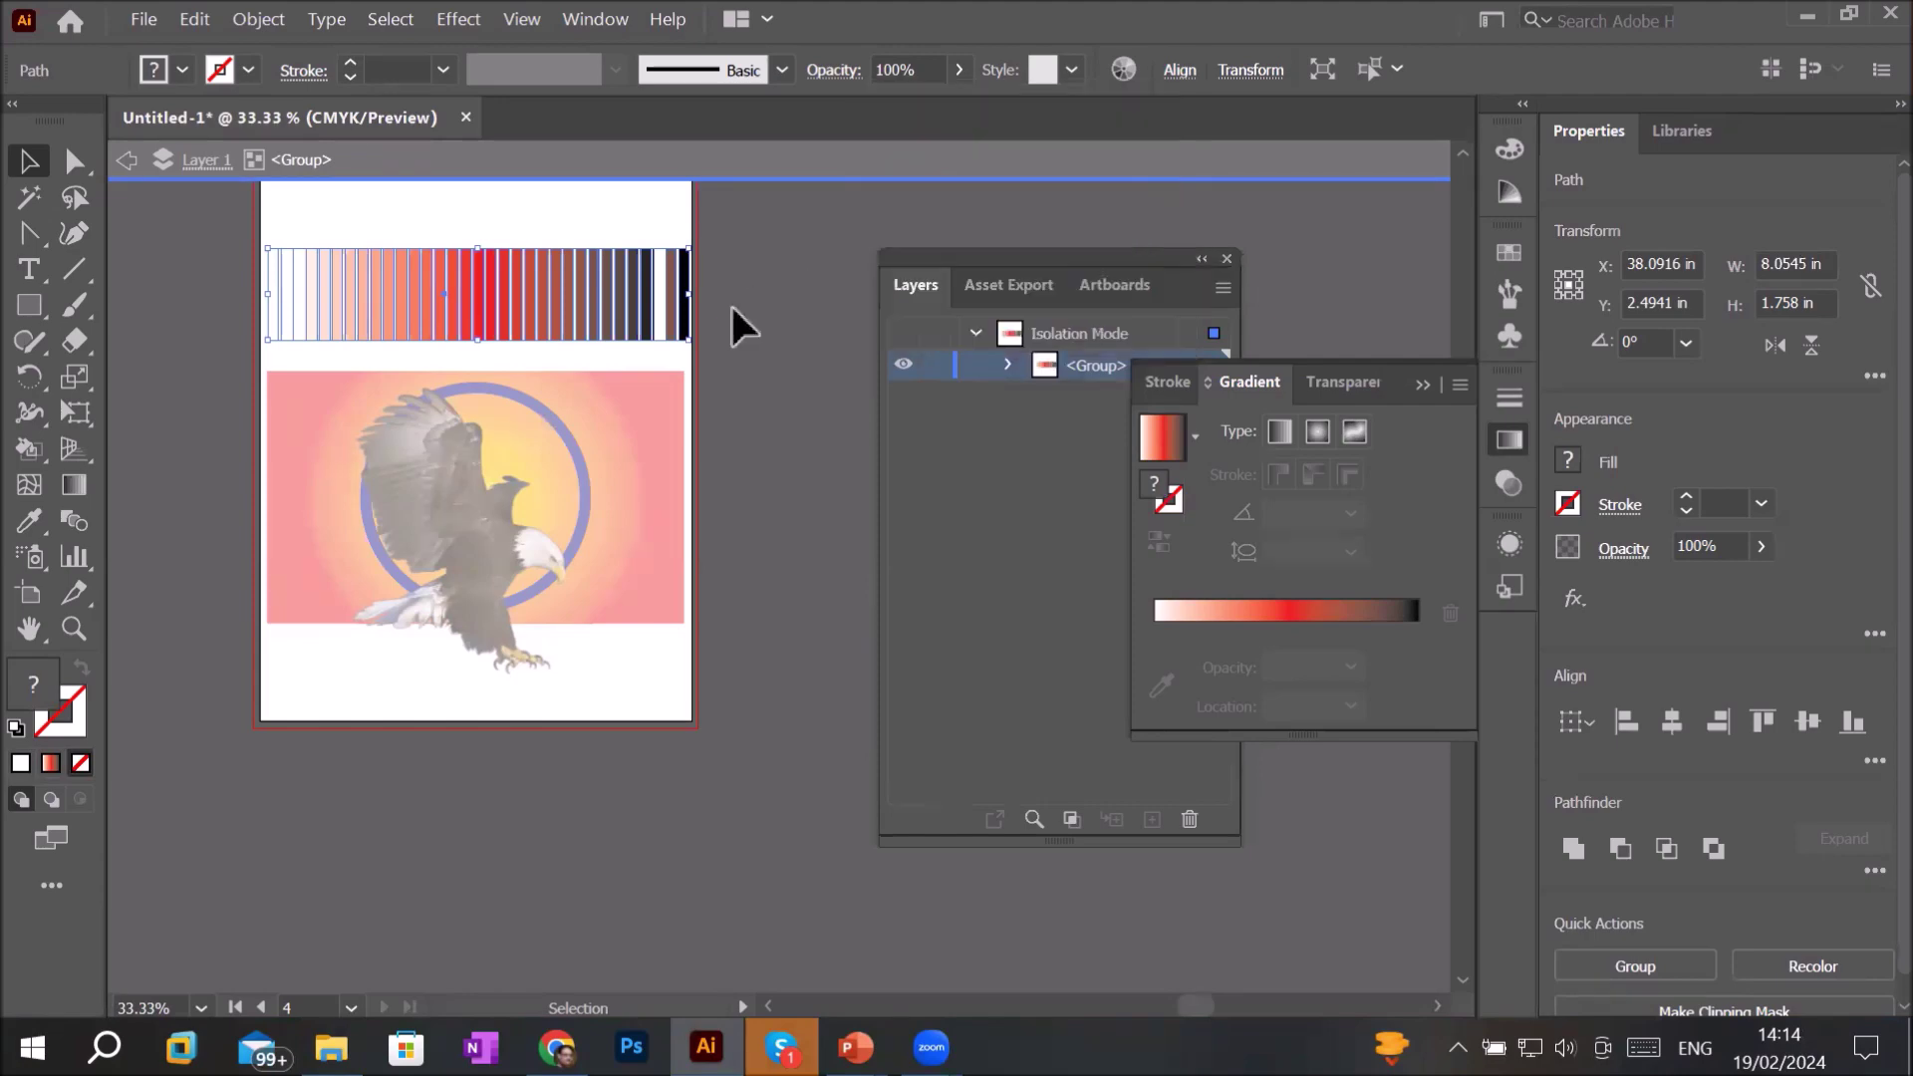
left_click(717, 343)
scroll(409, 342, "up", 2)
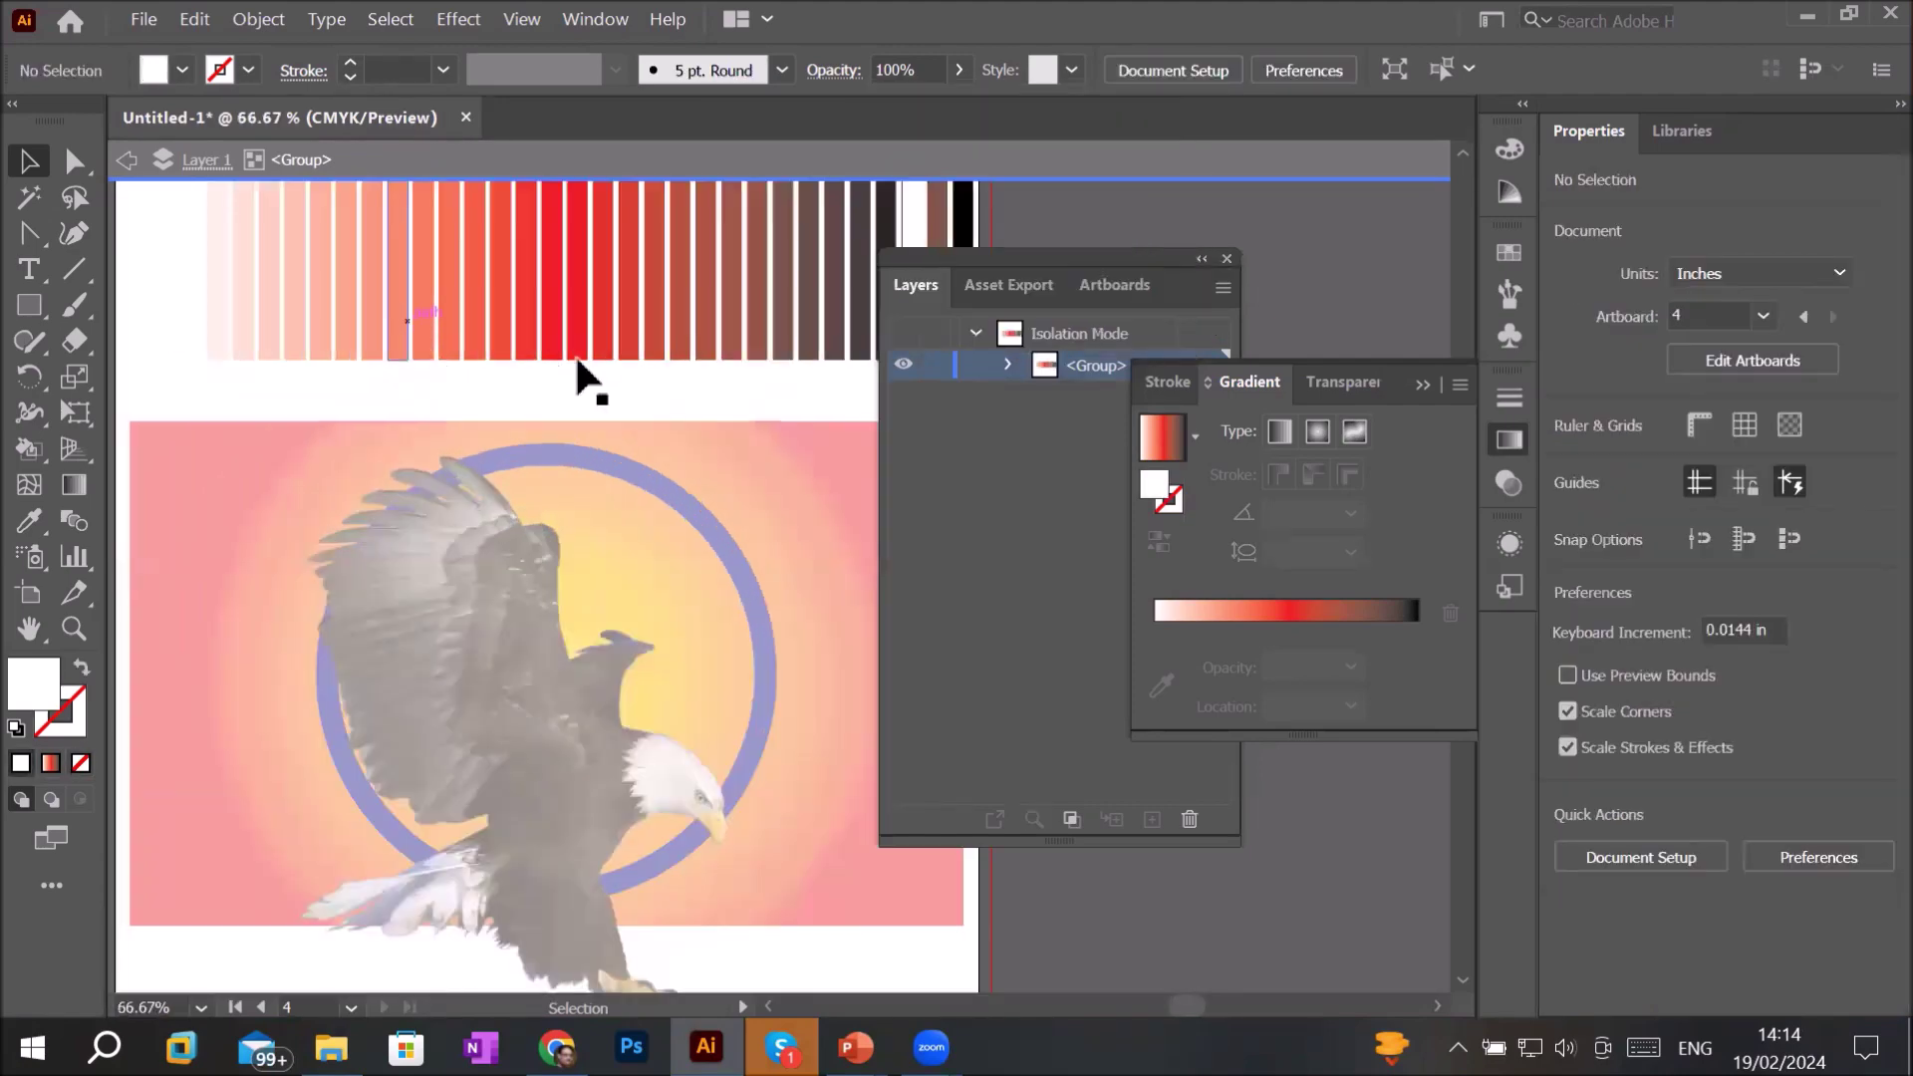
scroll(628, 339, "down", 2)
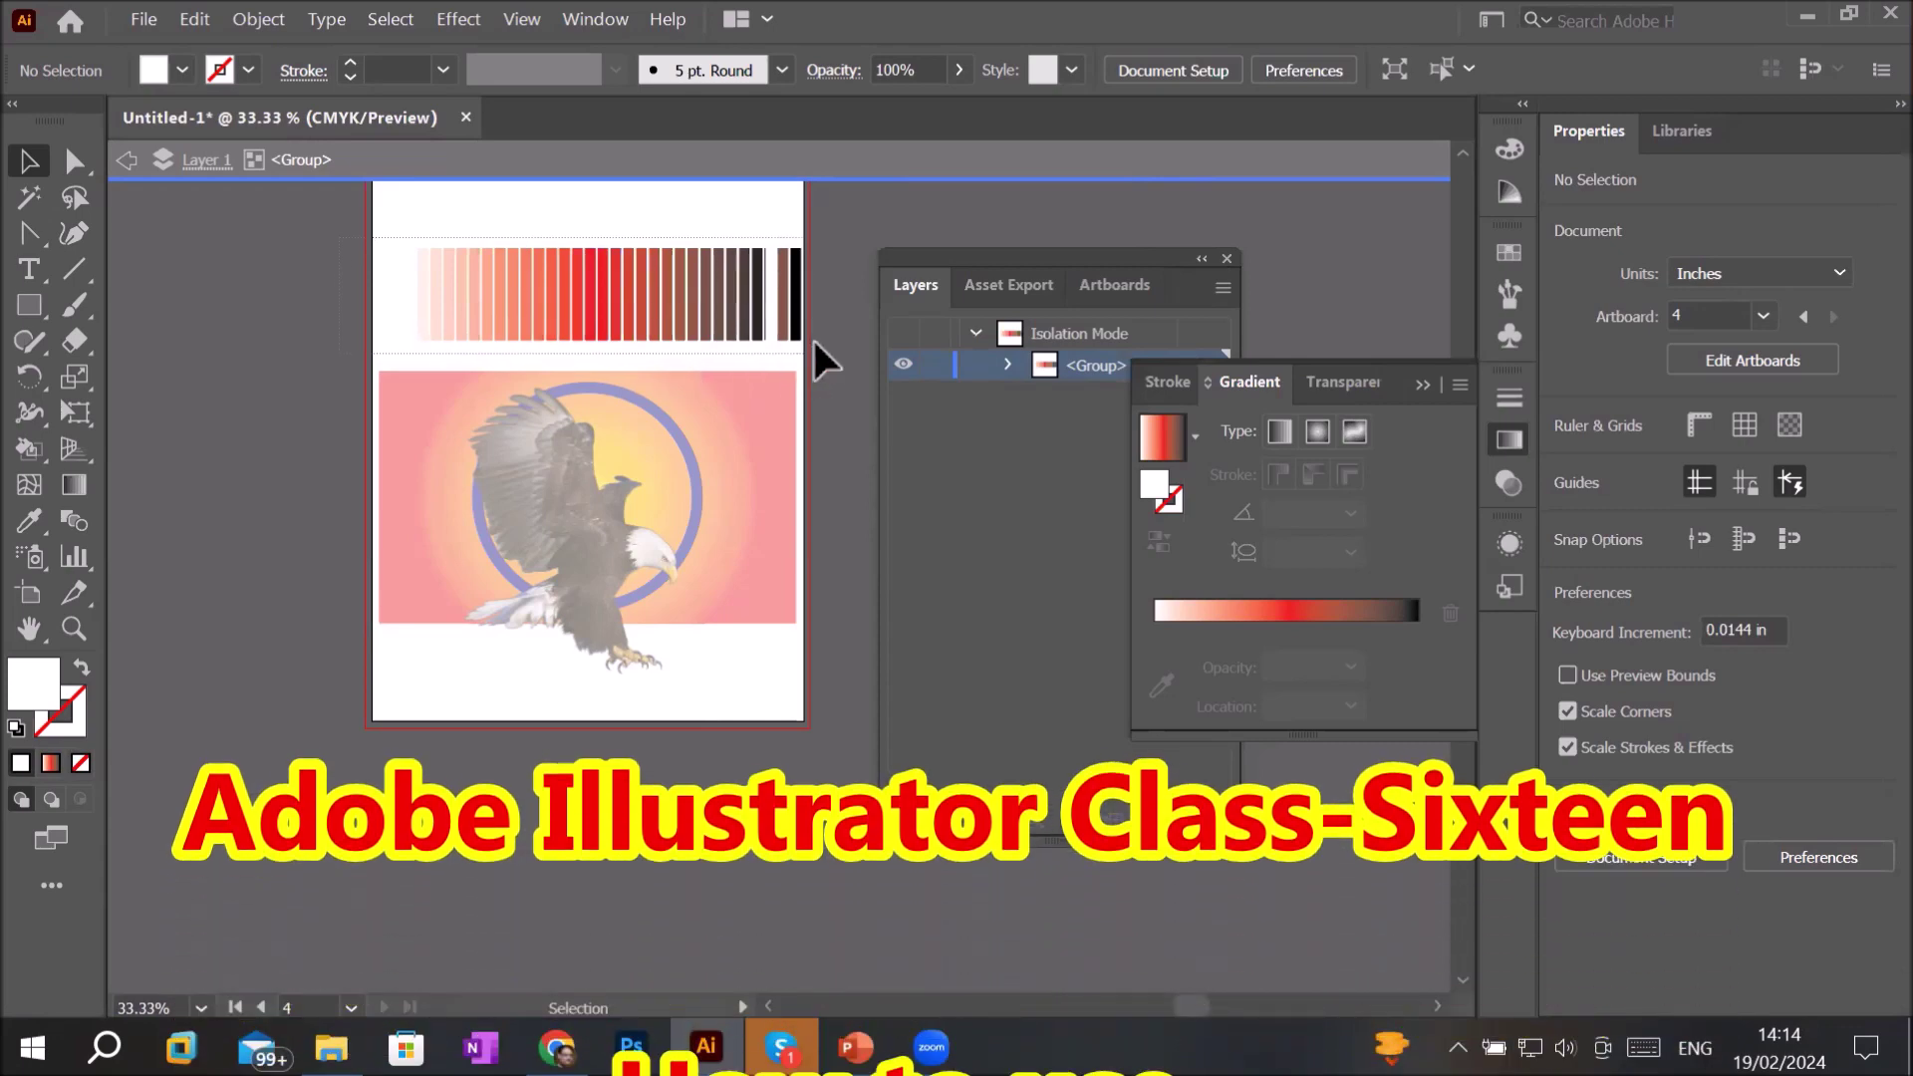
- Select every strip with Ctrl+A and bring up the Align options
key("ctrl+a")
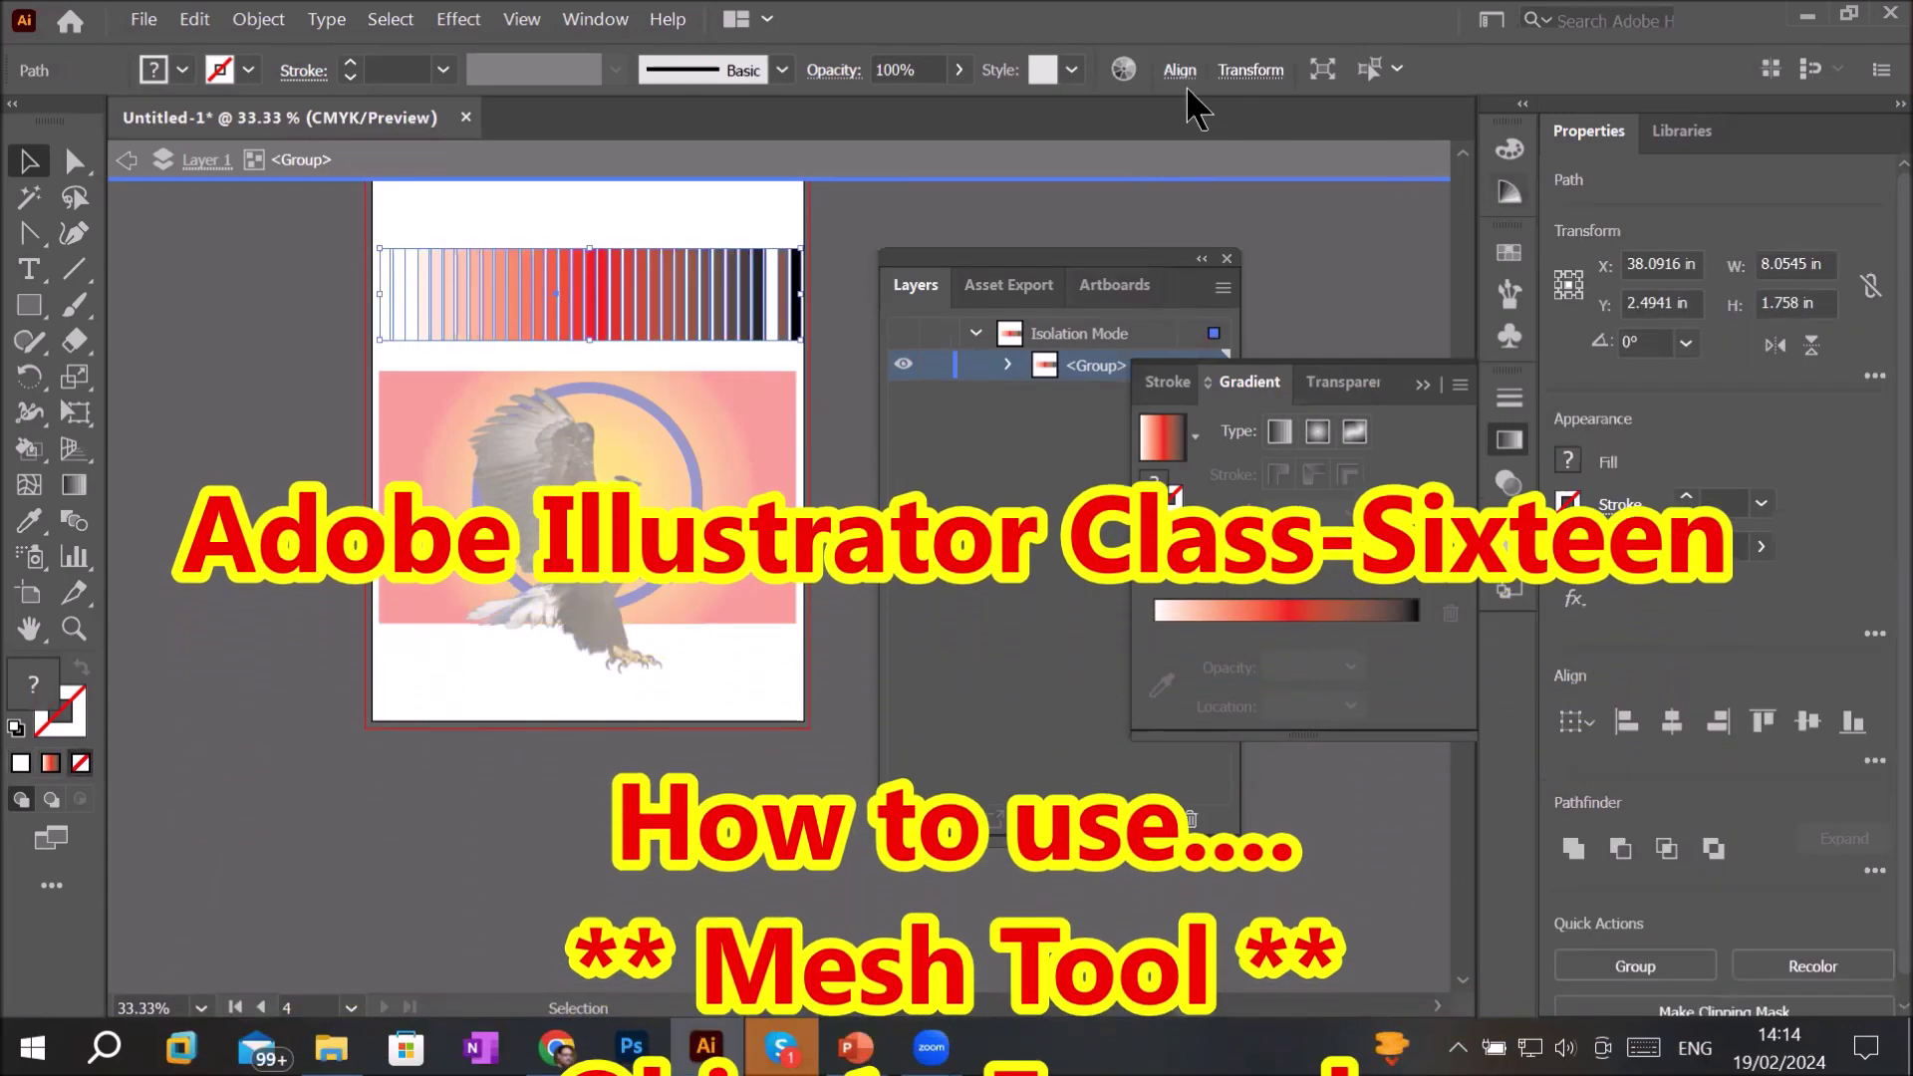
left_click(1180, 72)
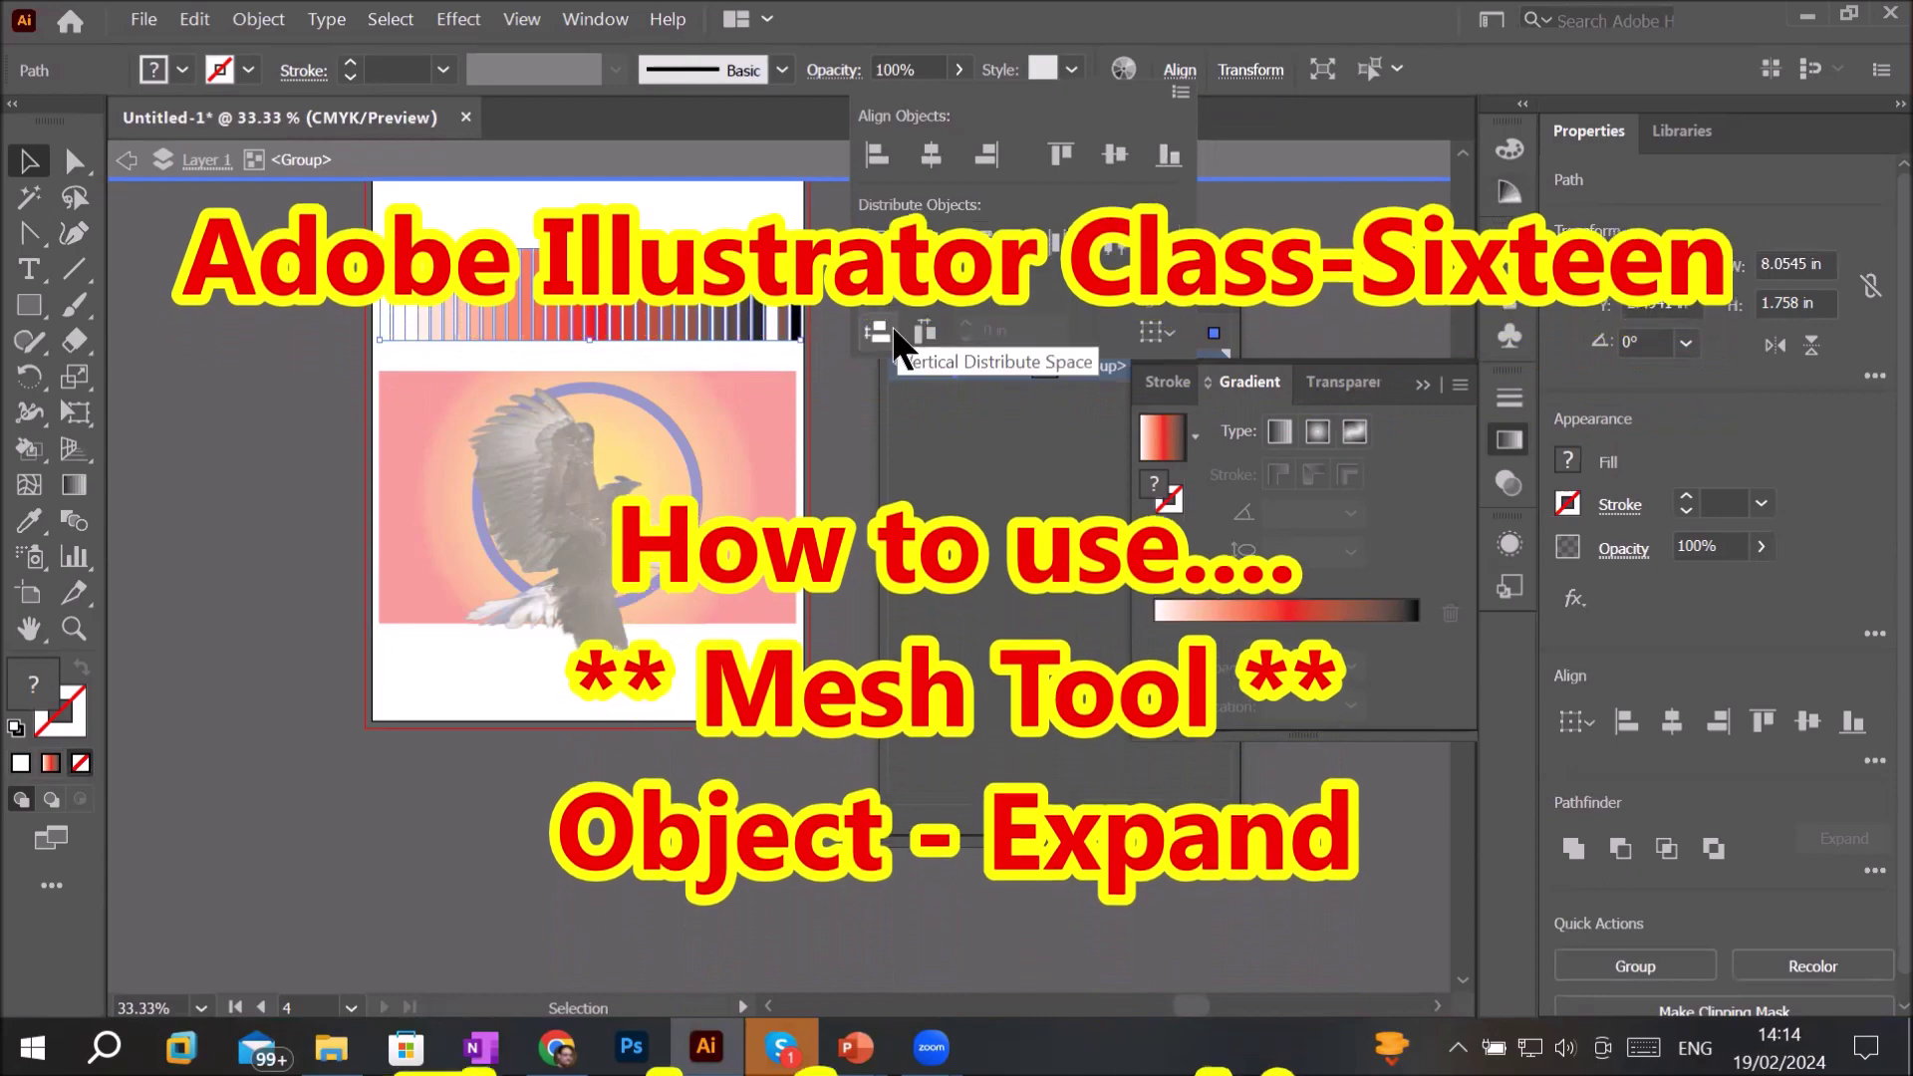